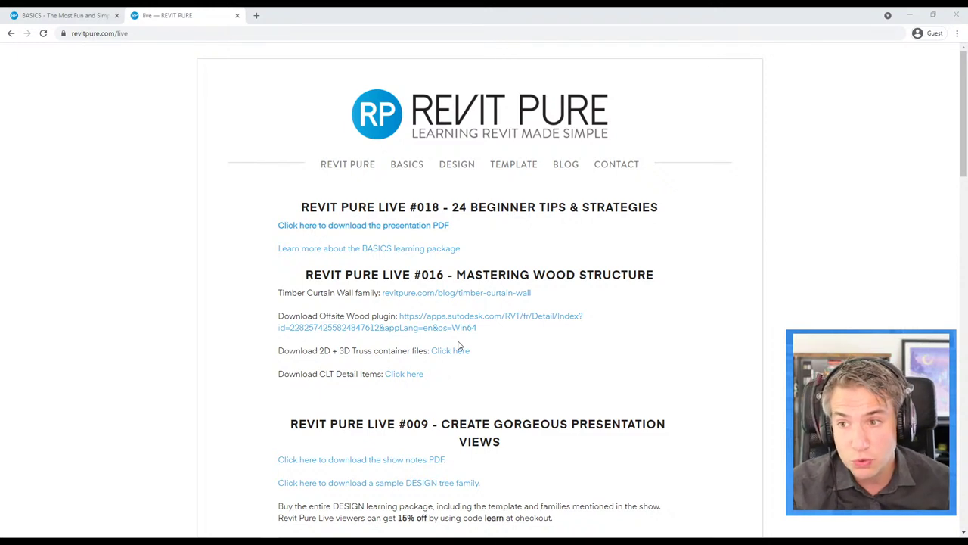
Step: Look through the beginner tips presentation PDF around page 6, then close it
click(149, 36)
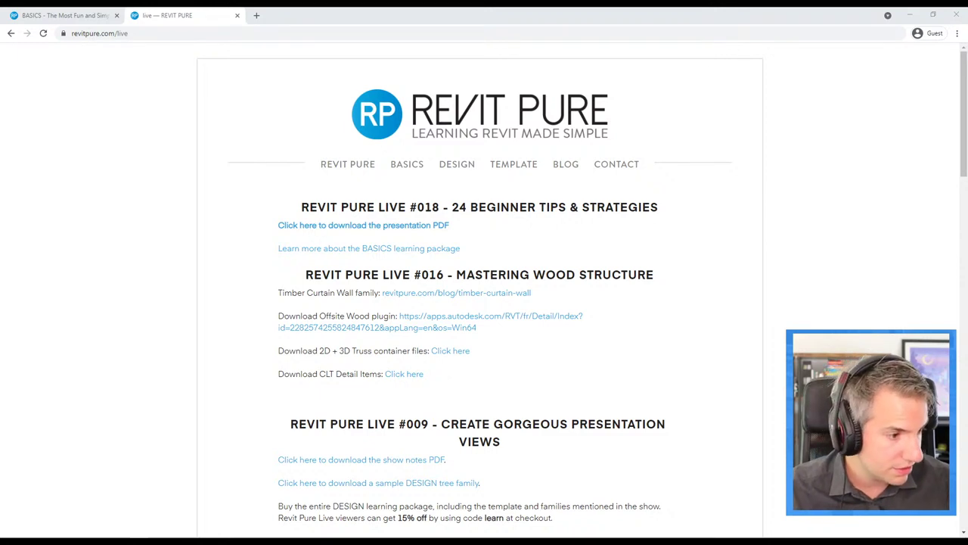
key(alt+Tab)
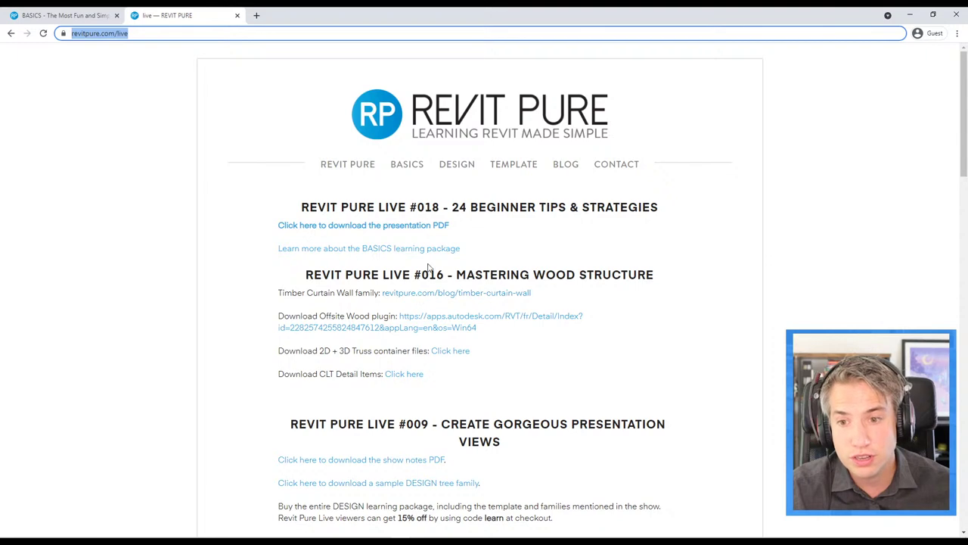
click(406, 227)
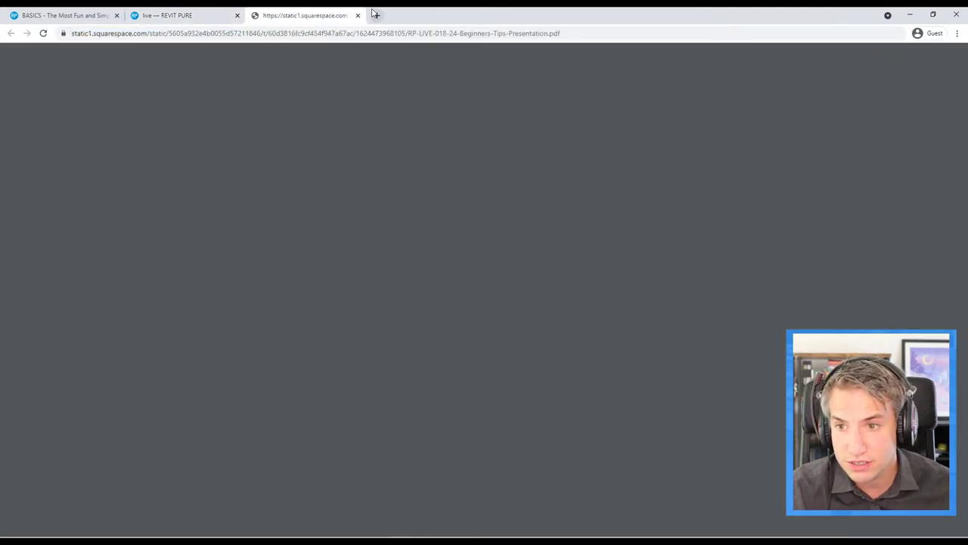
scroll(71, 302, down, 2)
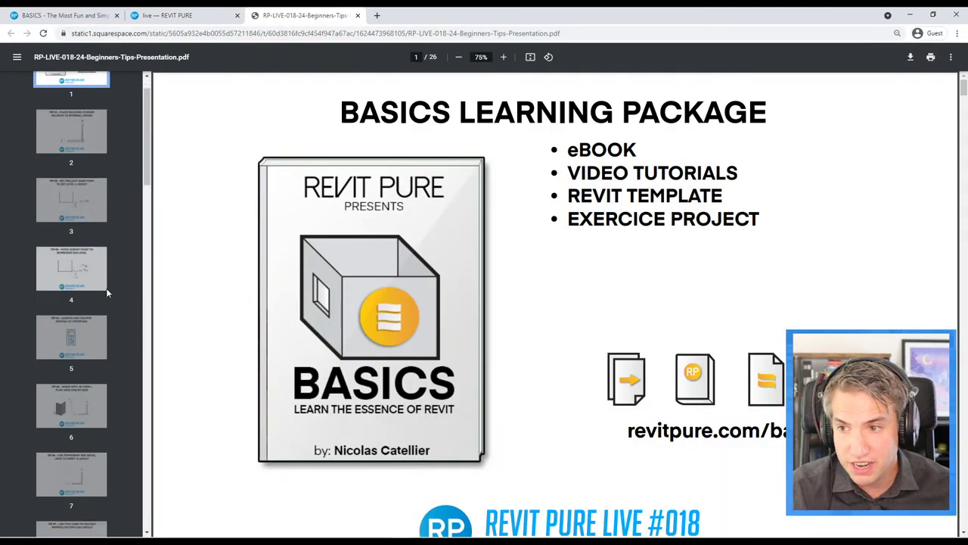
click(71, 348)
scroll(314, 273, up, 4)
scroll(470, 346, up, 2)
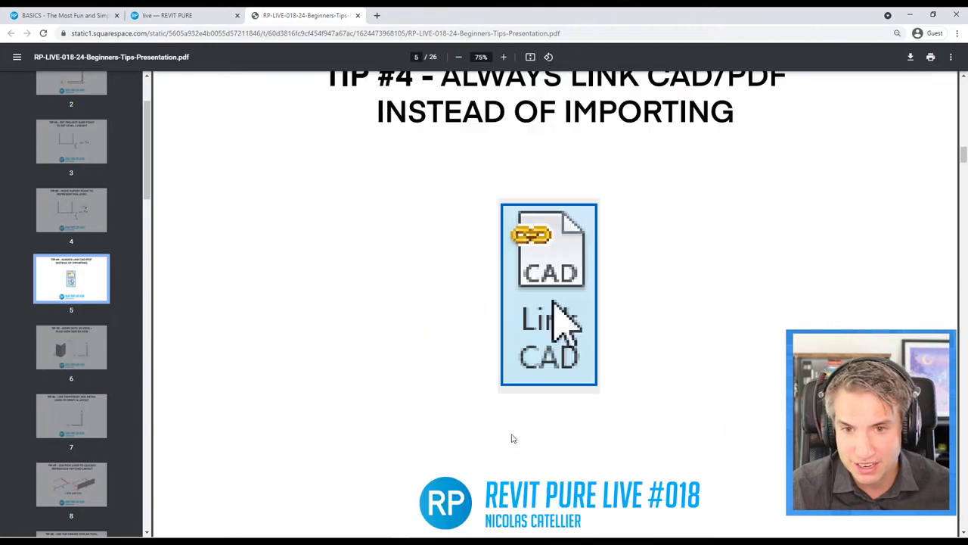
scroll(470, 346, up, 3)
scroll(522, 382, up, 4)
scroll(522, 382, up, 3)
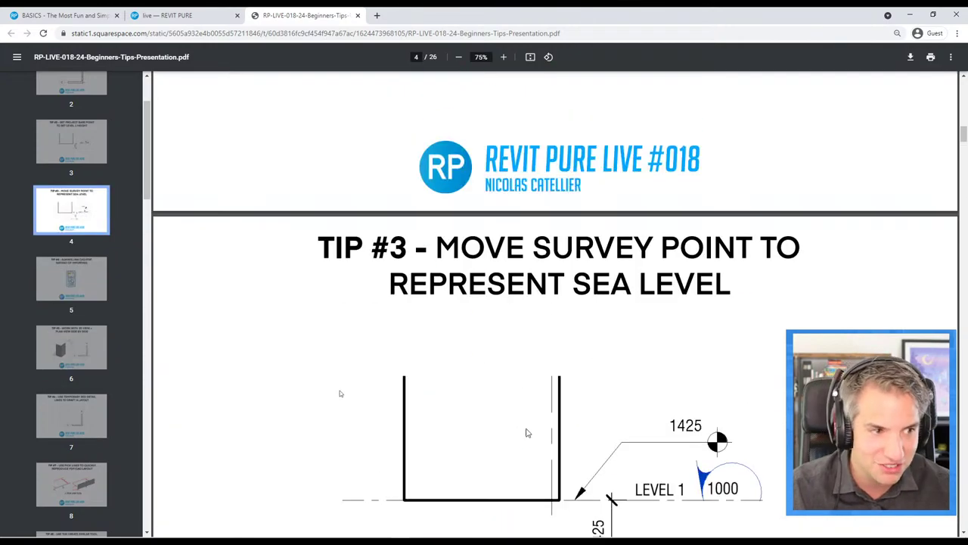
scroll(525, 431, down, 3)
scroll(532, 345, up, 2)
scroll(532, 345, up, 5)
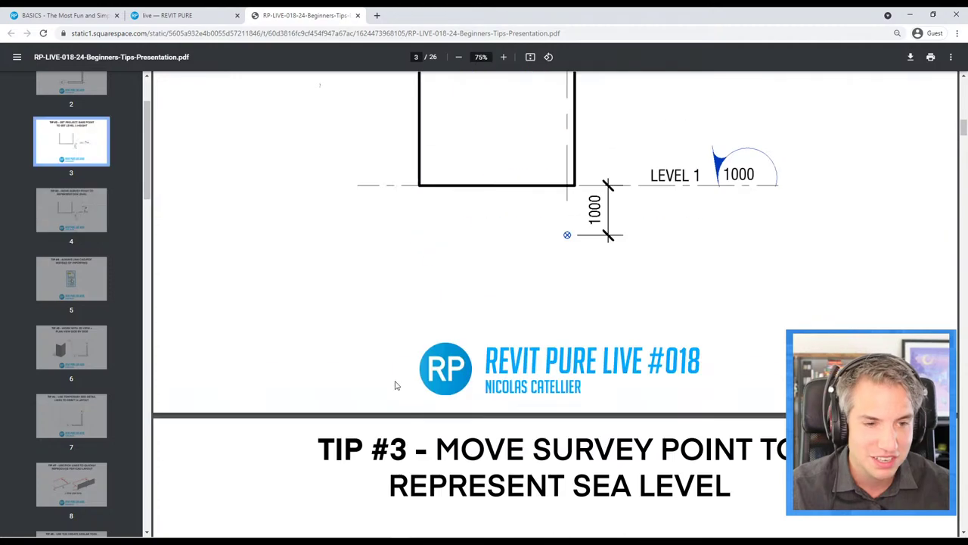
scroll(492, 250, up, 5)
scroll(449, 154, up, 5)
scroll(366, 363, up, 1)
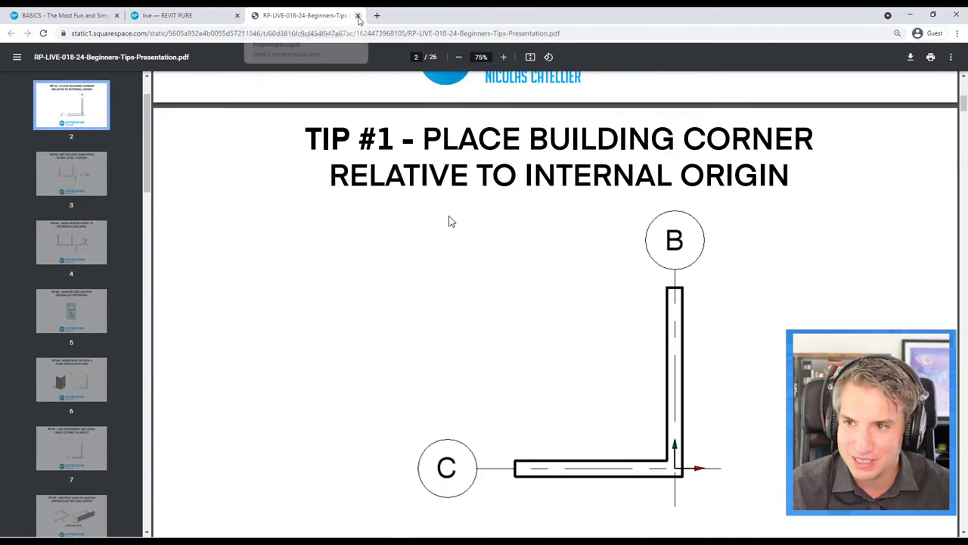
click(359, 16)
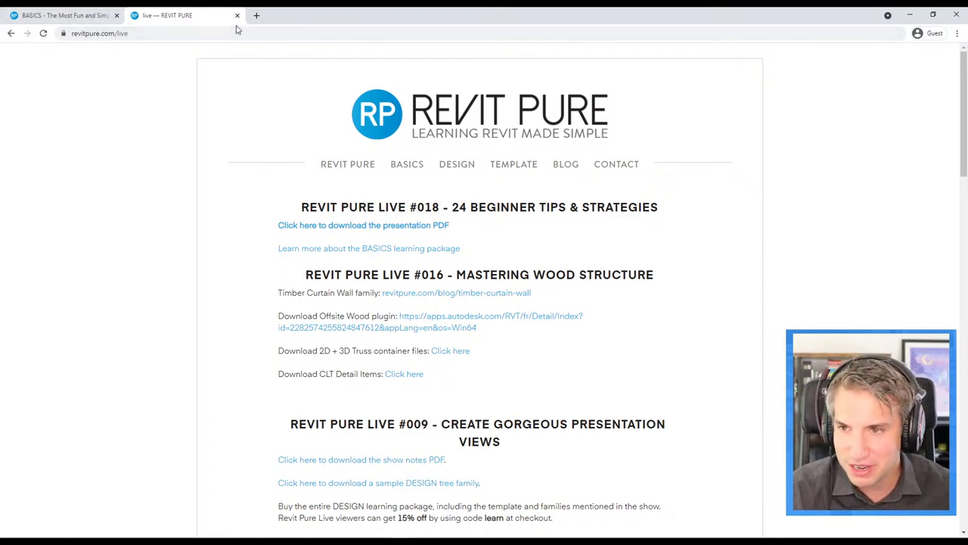
Step: Open the Revit Pure home page in a new tab and go to its BLOG
right_click(443, 113)
click(456, 118)
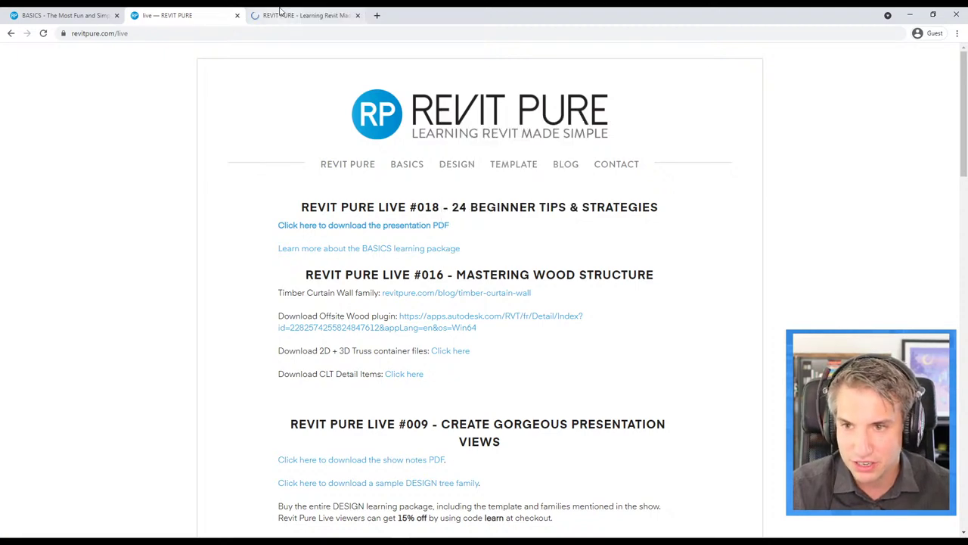
click(302, 15)
click(562, 168)
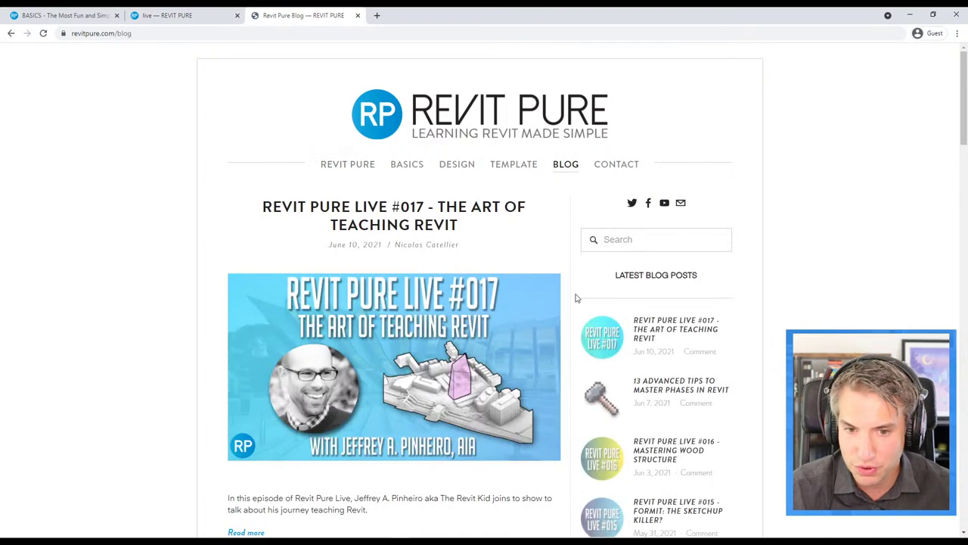
scroll(677, 368, down, 3)
scroll(678, 367, up, 2)
Step: Search the blog for 'stra' and open the '12 Tips To Understand Revit Stairs' article
click(628, 188)
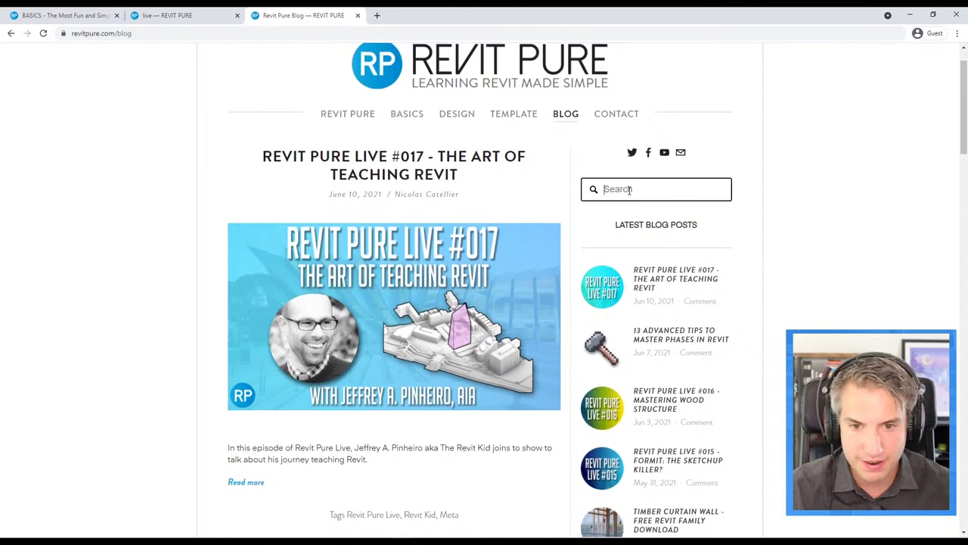
text(stra)
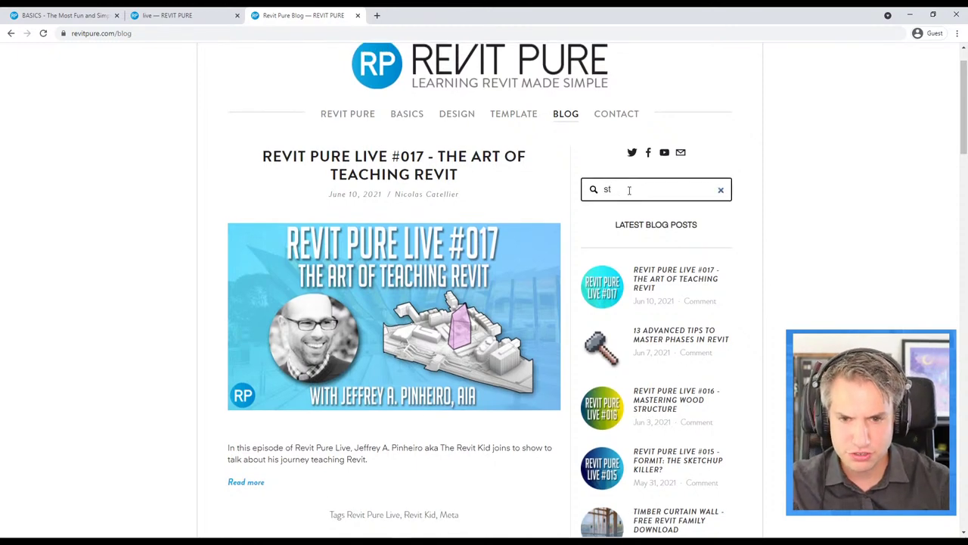
key(Return)
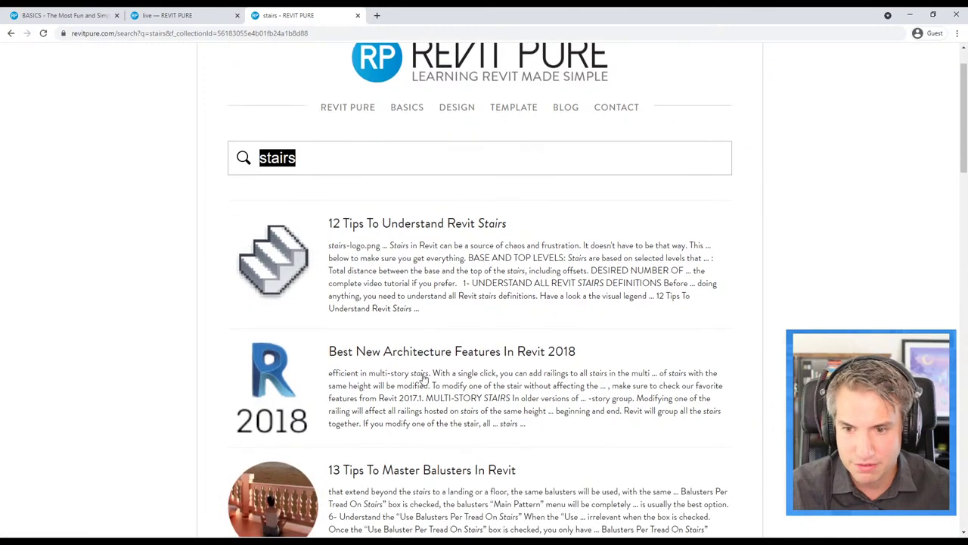
scroll(461, 291, down, 3)
scroll(421, 298, up, 3)
click(410, 282)
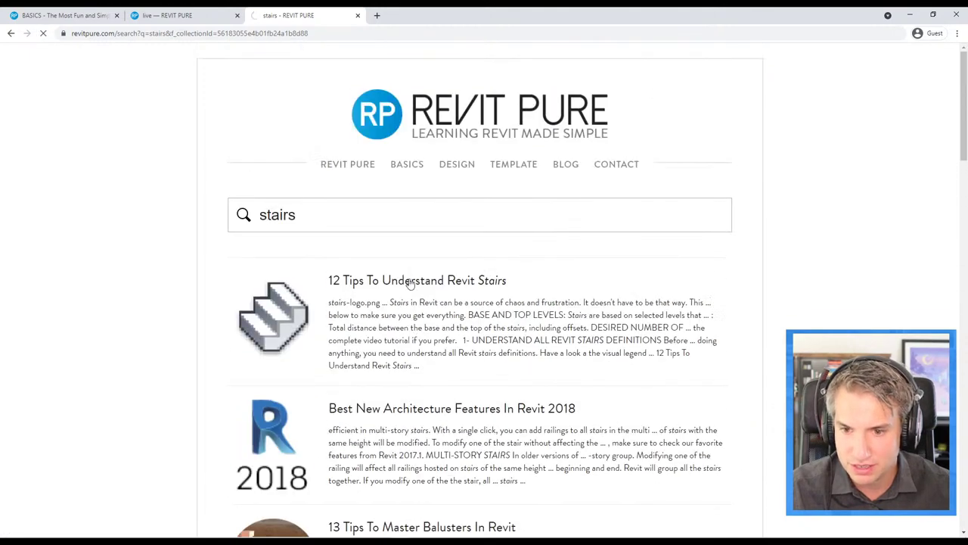
Step: Read through the stairs article, then start another blog search
scroll(336, 298, down, 2)
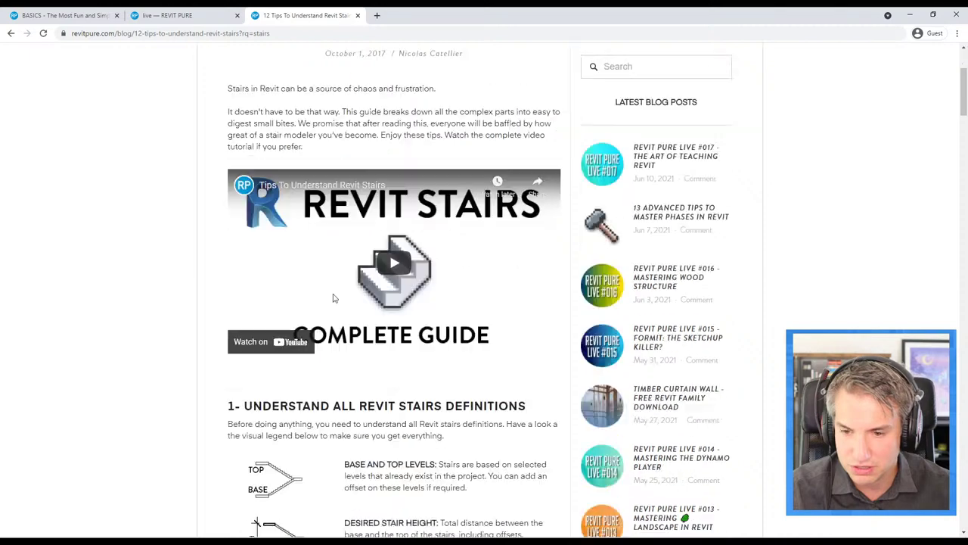
scroll(194, 346, down, 2)
scroll(316, 327, up, 4)
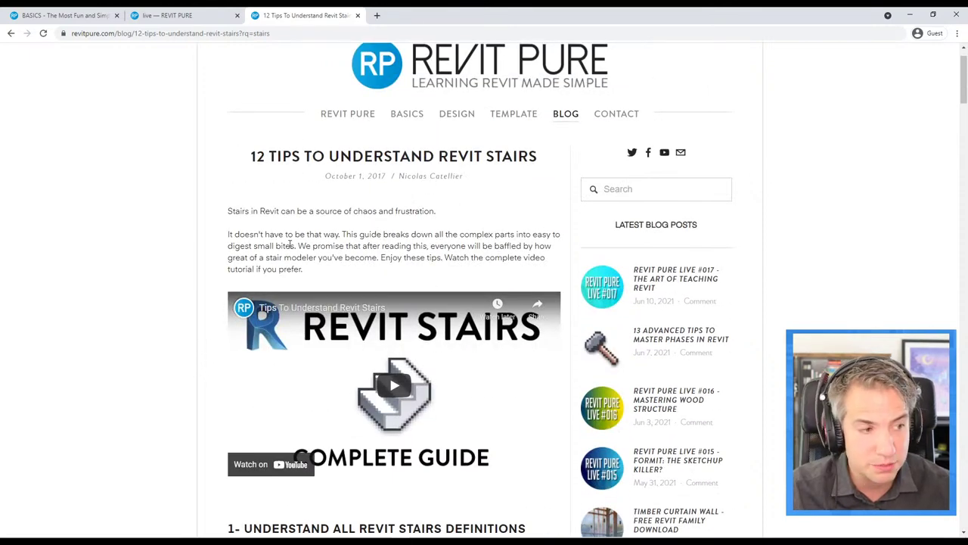
scroll(295, 382, down, 5)
scroll(301, 373, down, 5)
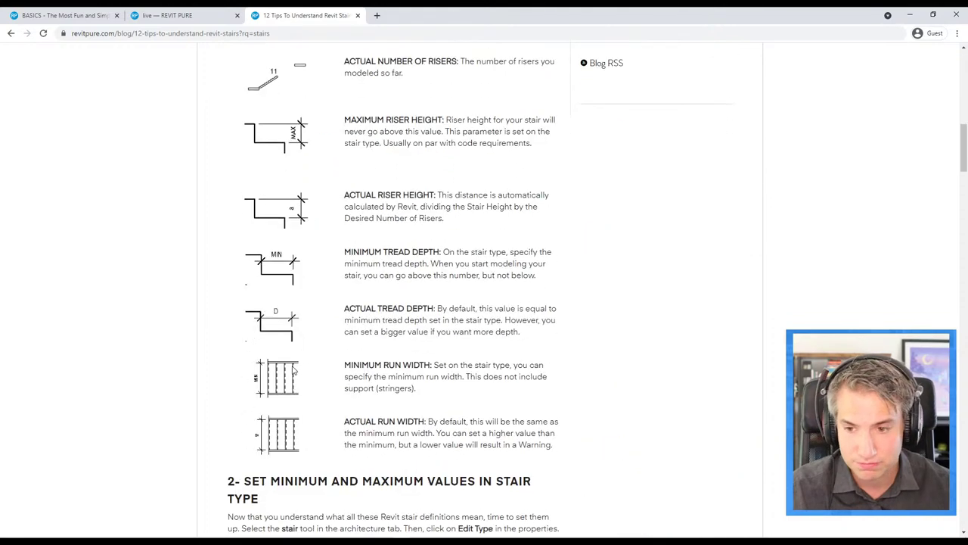
scroll(310, 376, down, 4)
scroll(315, 377, up, 15)
click(689, 234)
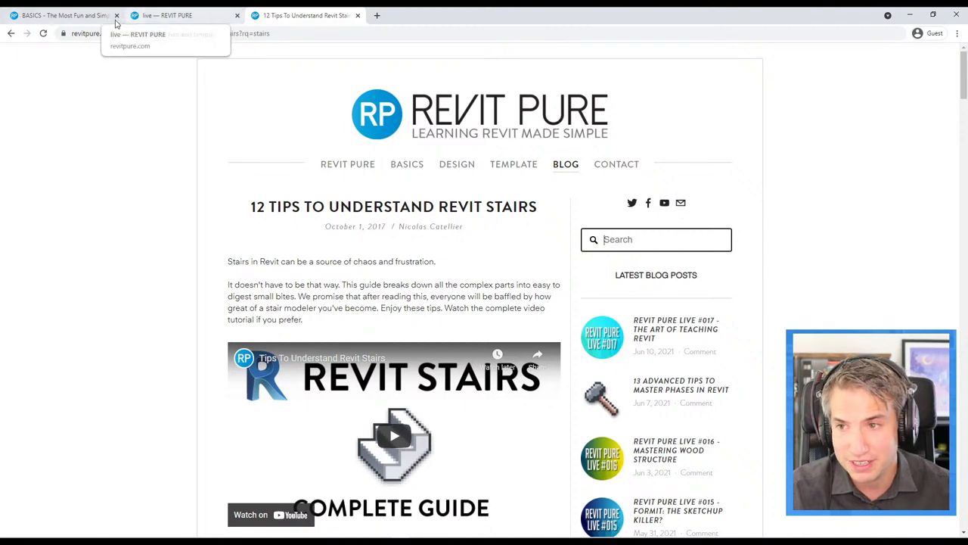
Step: Flip between the BASICS learning package page and the stairs article, then switch to the Acrobat presentation
click(74, 14)
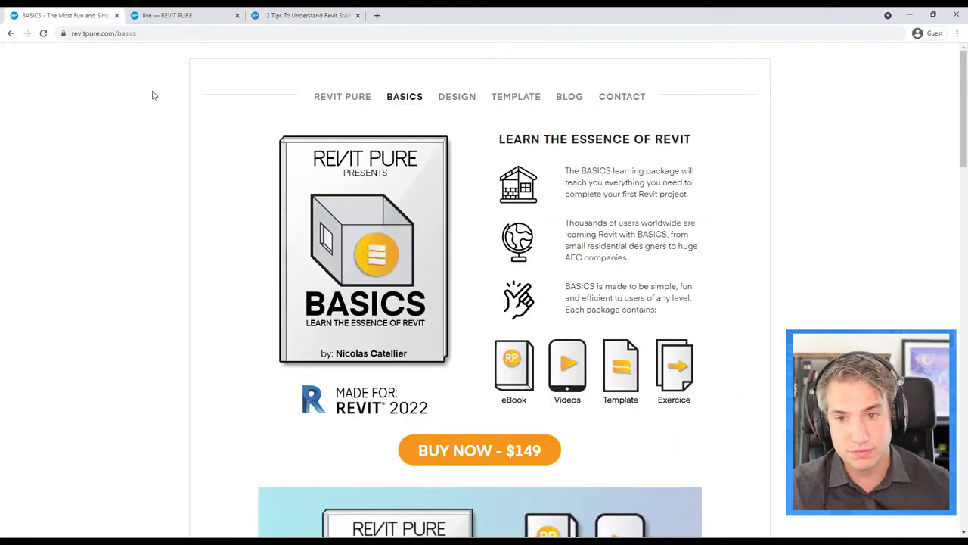
click(293, 11)
click(68, 12)
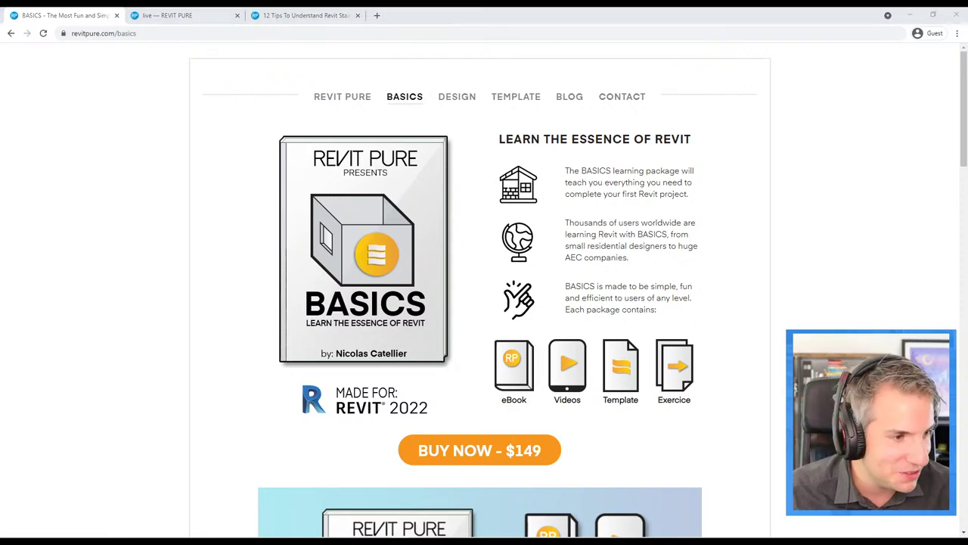
key(alt+Tab)
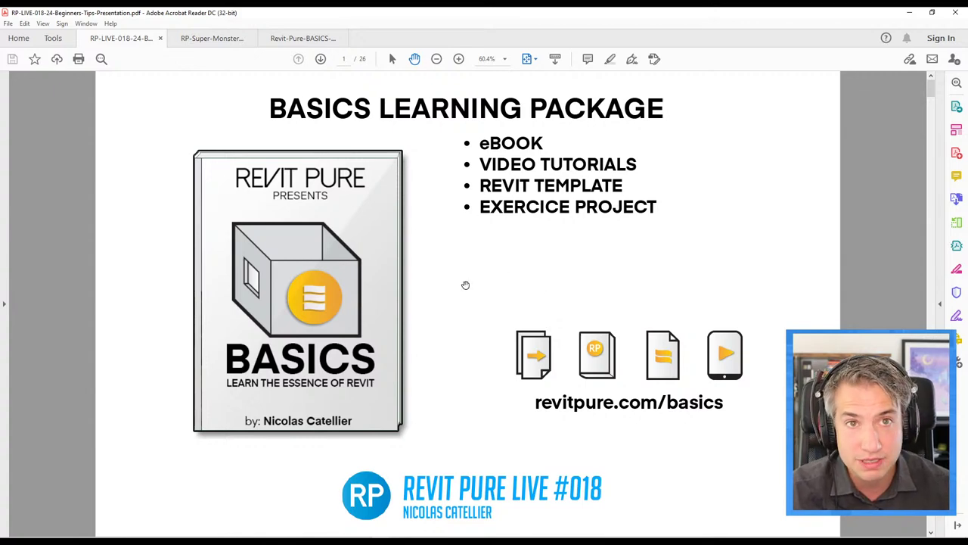
Step: Put the presentation on its TIP #1 slide and switch to Revit's Home screen
key(Right)
key(Right)
key(Left)
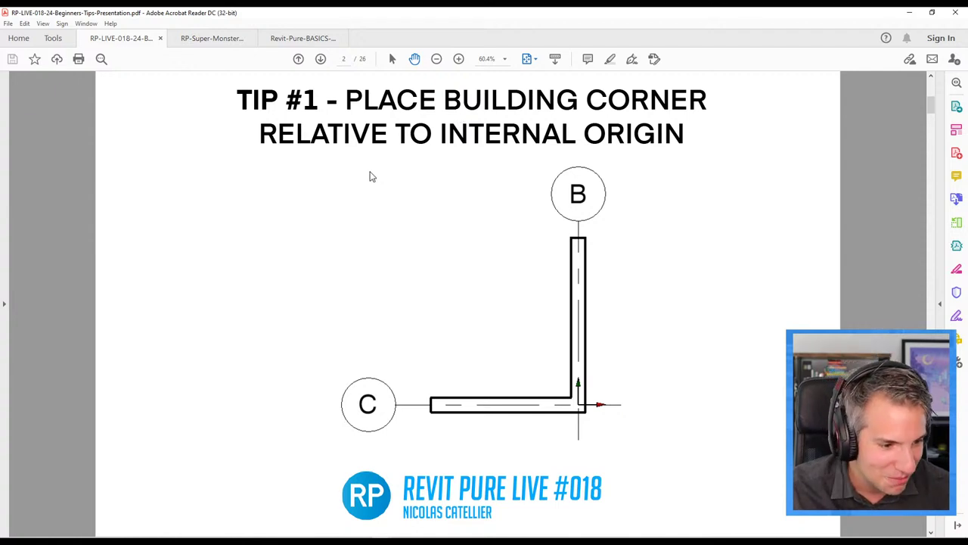
key(alt+Tab)
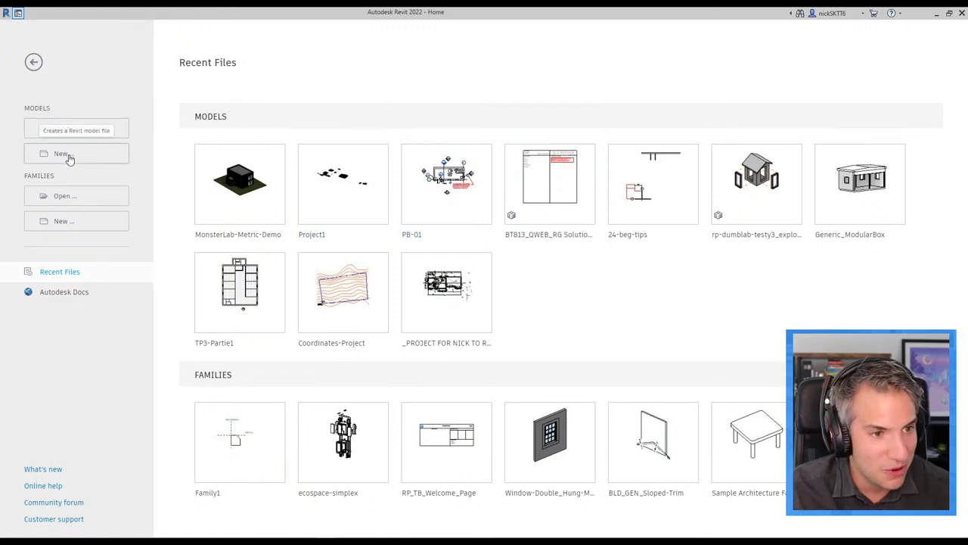
Step: Create a new Project from the RP-Basics-Template-Metric-2021 template
click(68, 156)
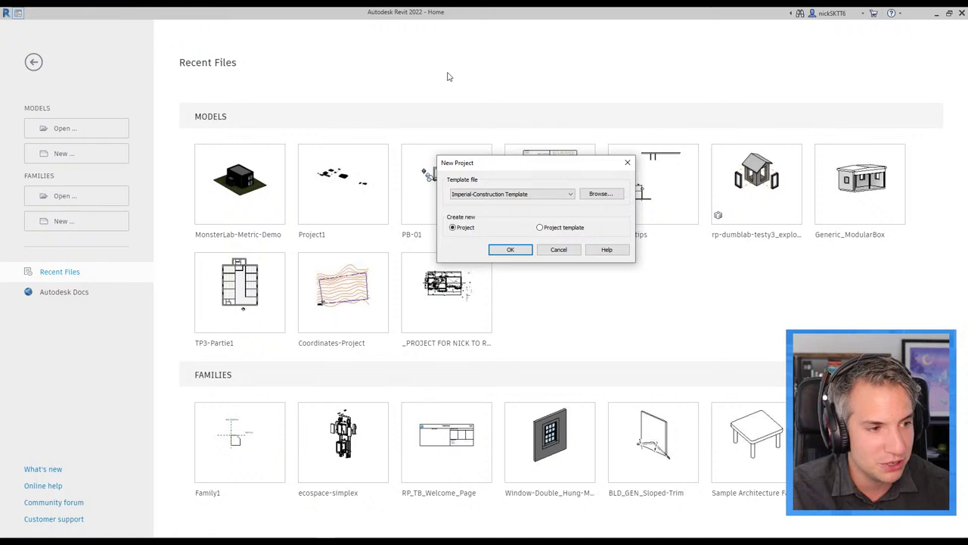
click(489, 194)
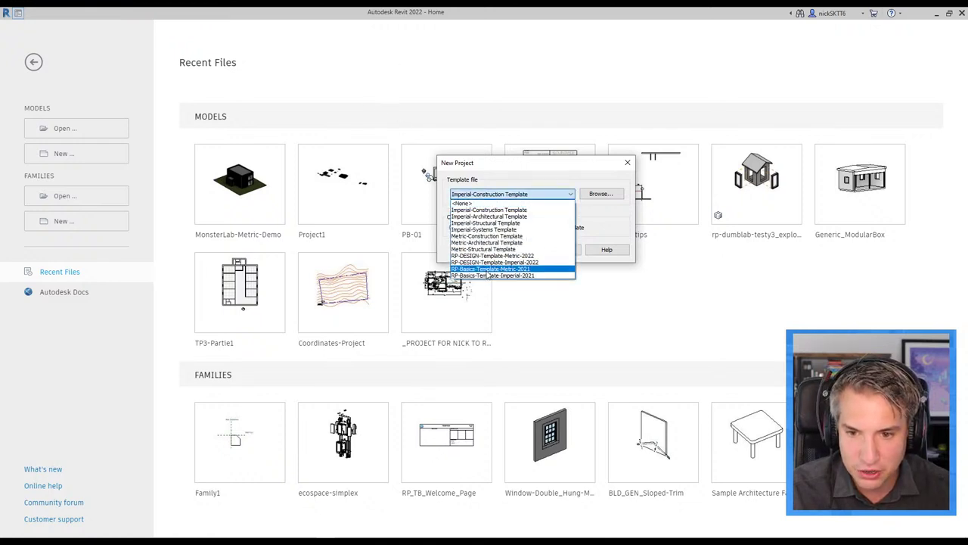
click(492, 269)
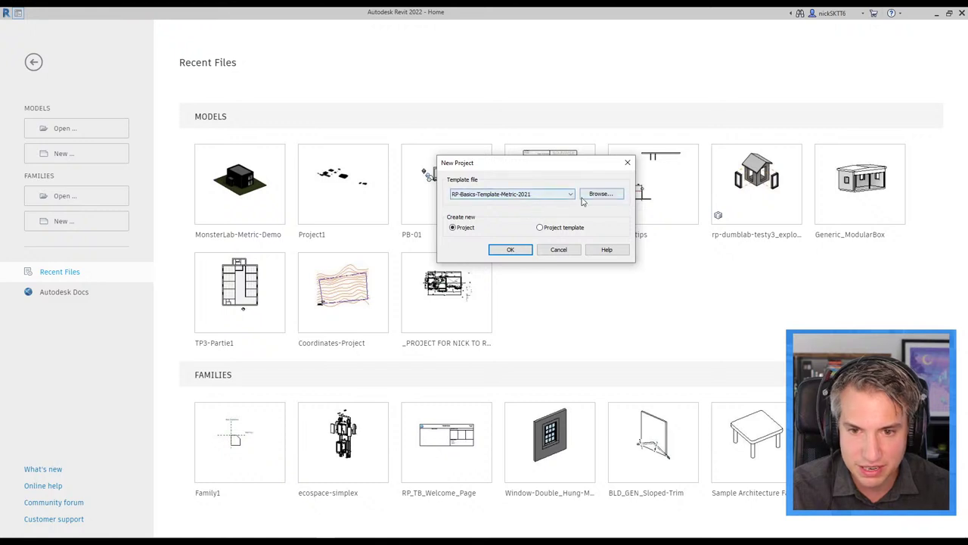
click(499, 251)
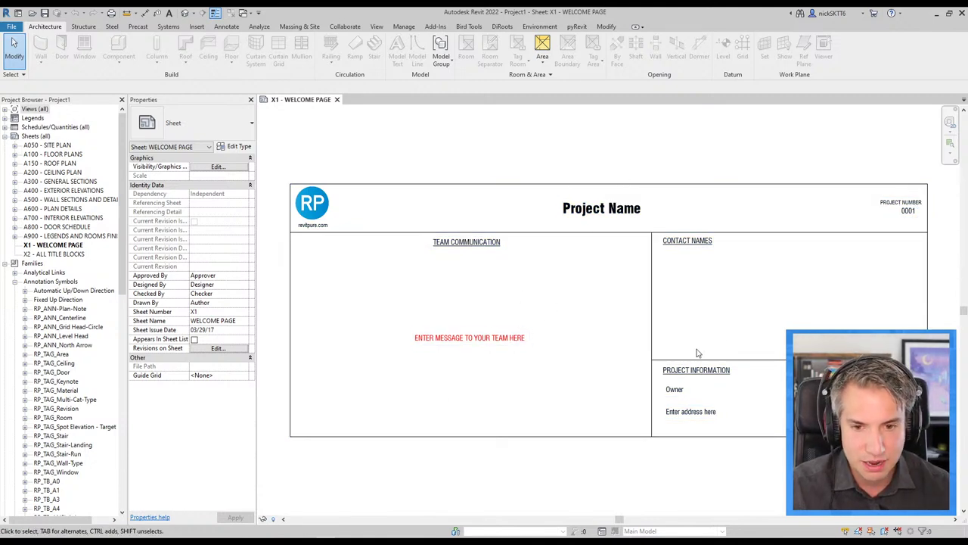
Step: Open the 02-LEVEL 1 floor plan from the Project Browser
middle_drag(703, 354, 579, 318)
scroll(714, 365, down, 2)
middle_drag(492, 339, 536, 326)
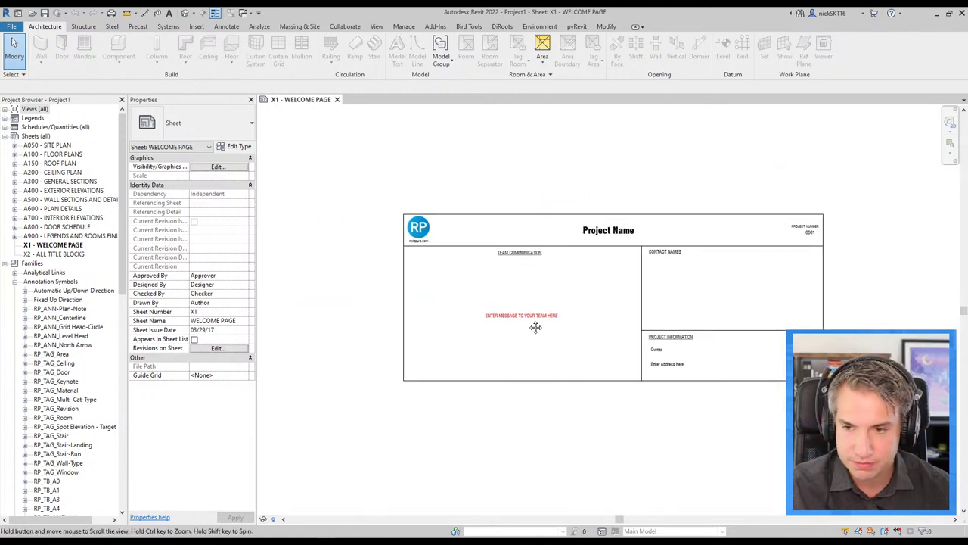
click(14, 154)
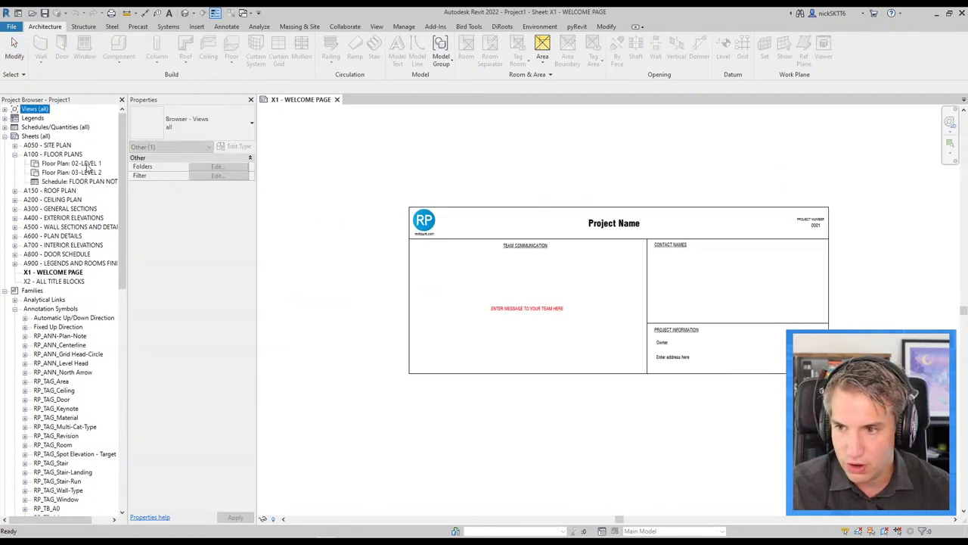
double_click(88, 164)
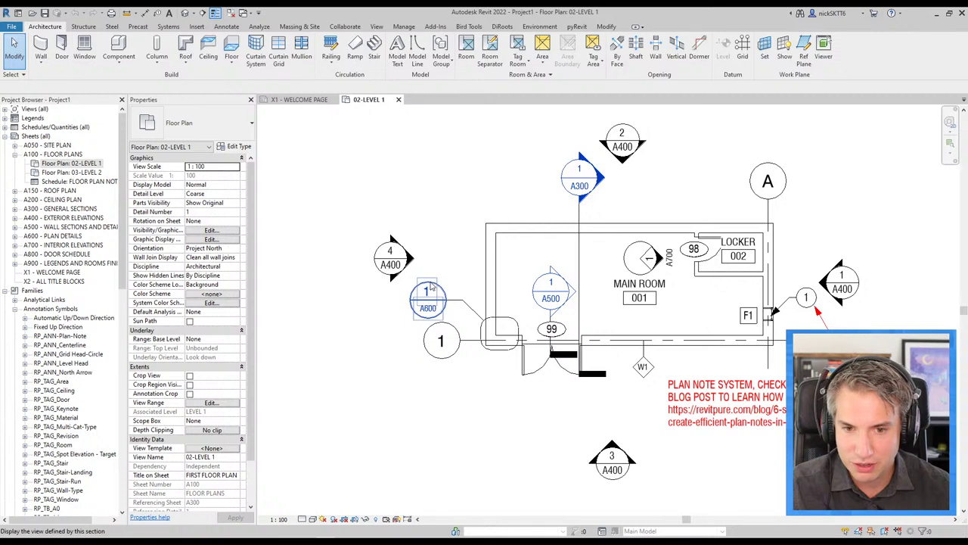
scroll(429, 287, down, 2)
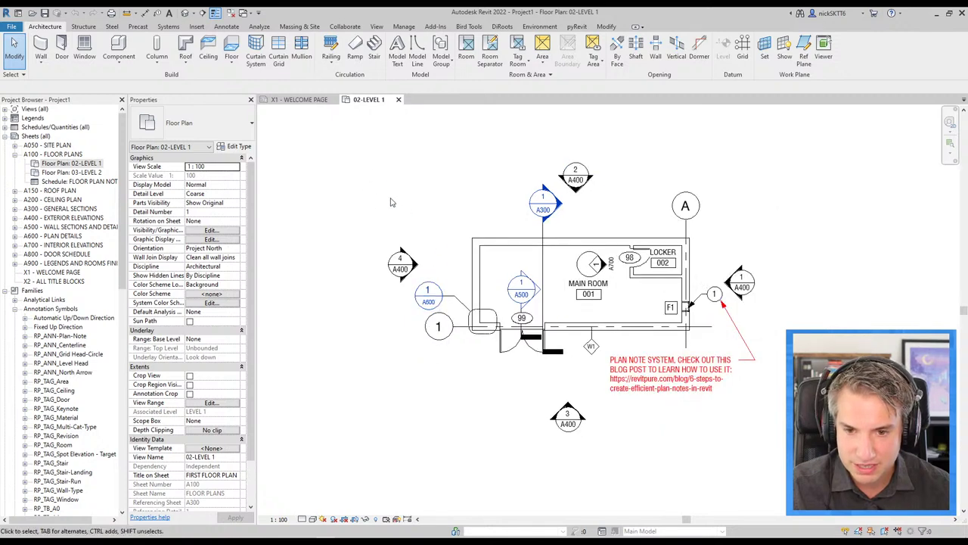
Step: Delete the 3/A400 and 1/A400 elevation markers and the red plan note
drag(484, 372, 595, 457)
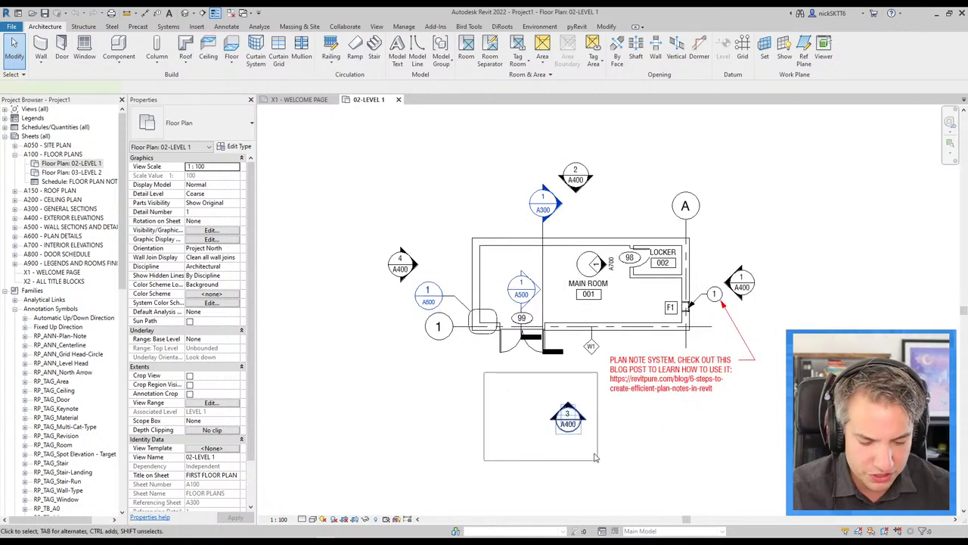
key(Delete)
key(Return)
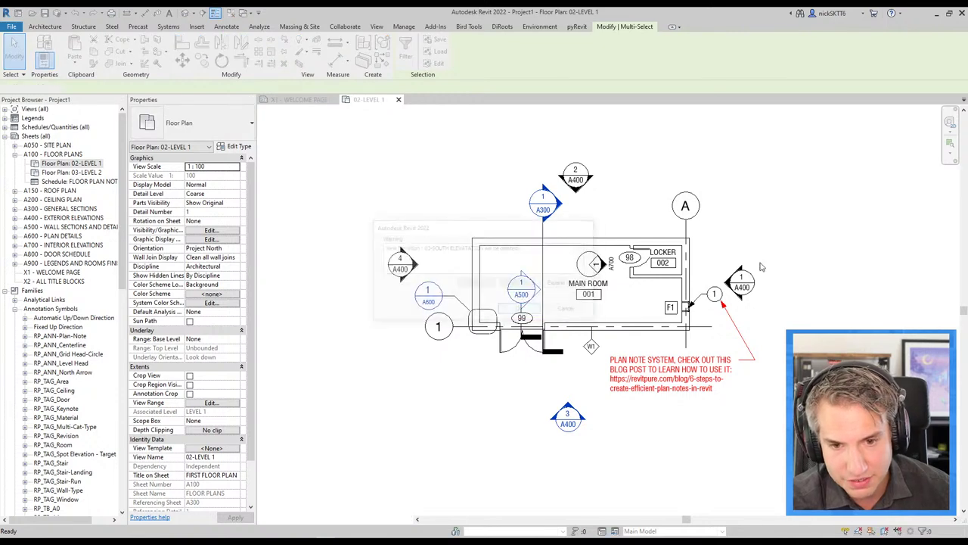
click(743, 281)
key(Delete)
key(Return)
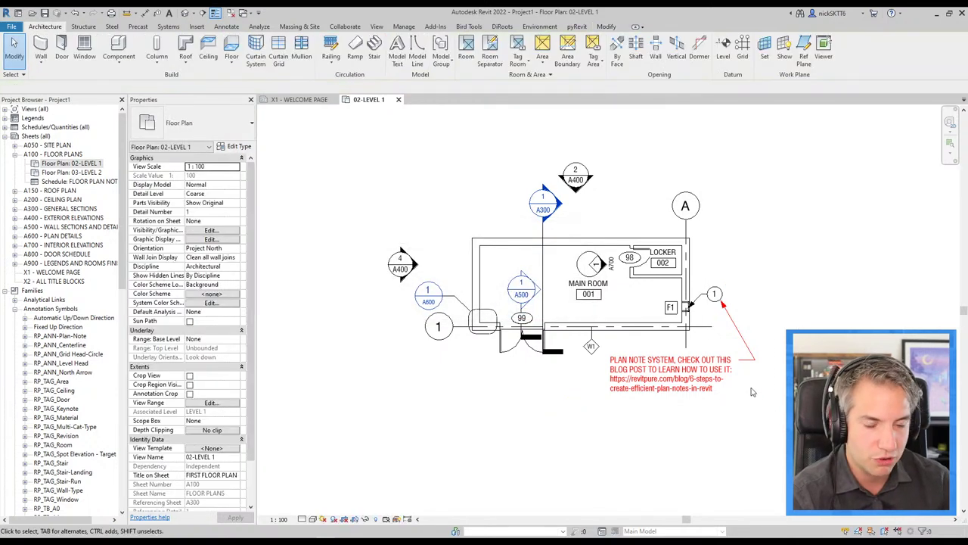
click(752, 391)
key(Delete)
Step: Delete the 2/A400, 1/A300 and 4/A400 markers and the 1/A600 callout
drag(634, 223, 507, 136)
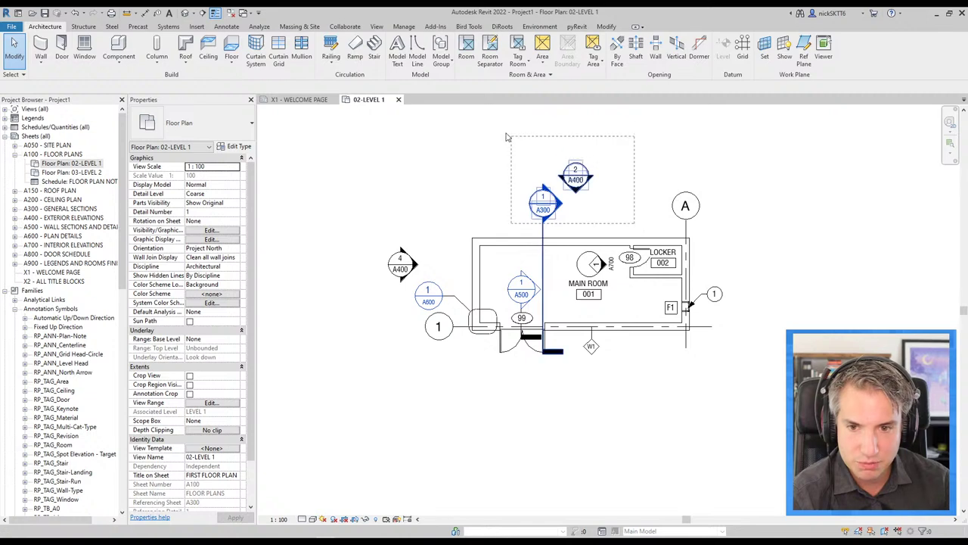
key(Delete)
key(Return)
drag(387, 245, 454, 333)
key(Delete)
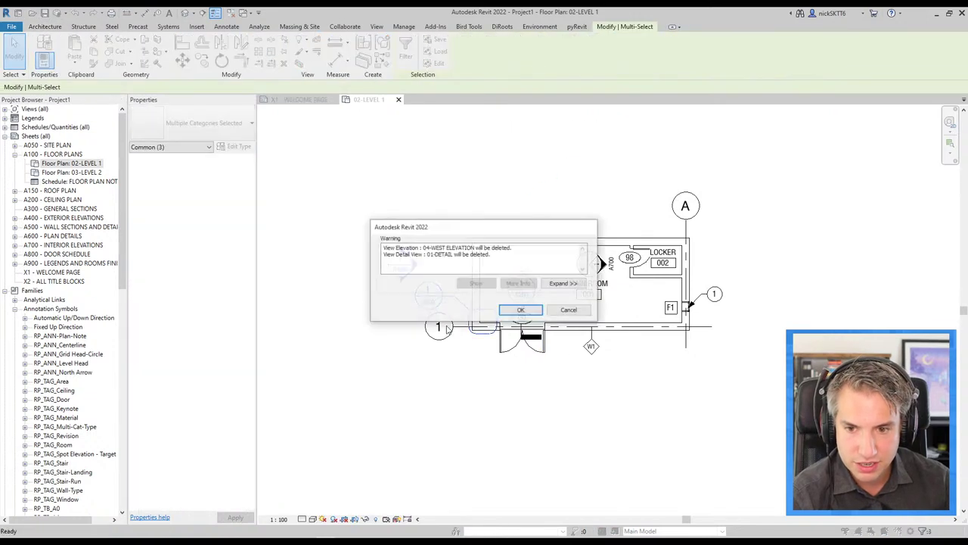
key(Return)
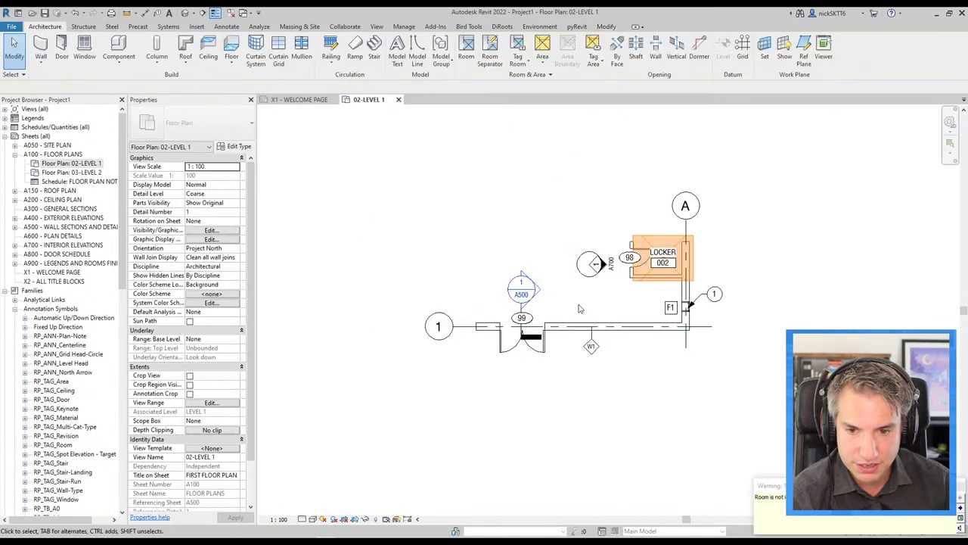
Step: Delete the Locker room, the door and their tags
drag(648, 270, 447, 194)
key(Delete)
key(Return)
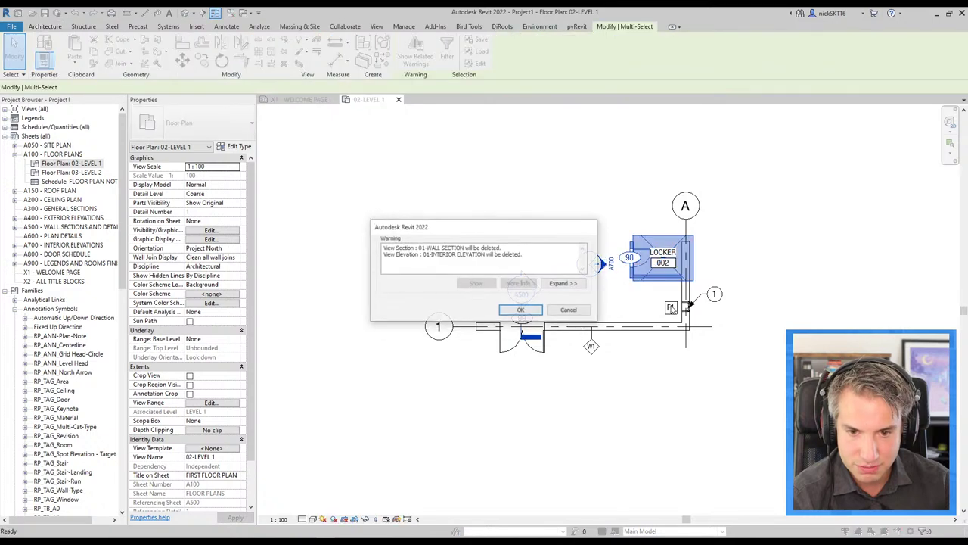
key(Return)
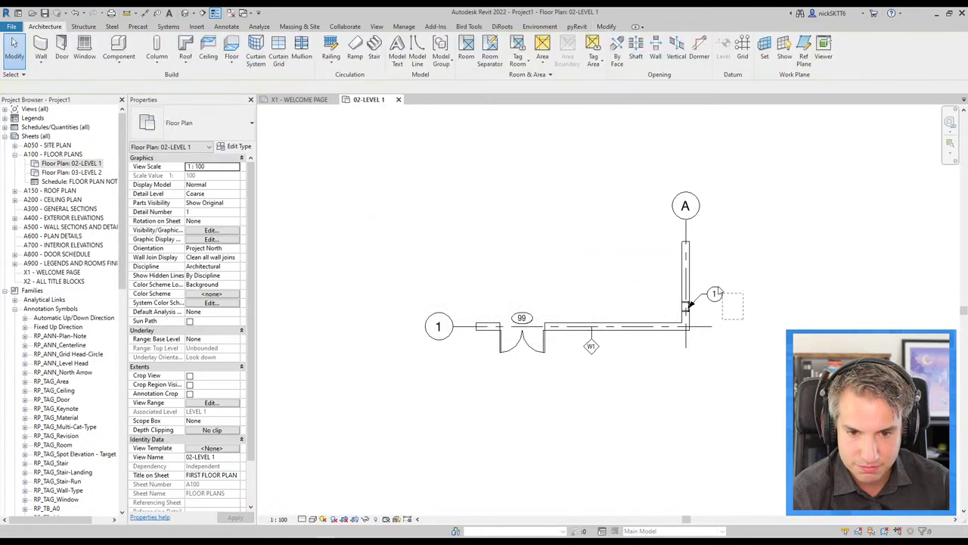
drag(496, 284, 626, 386)
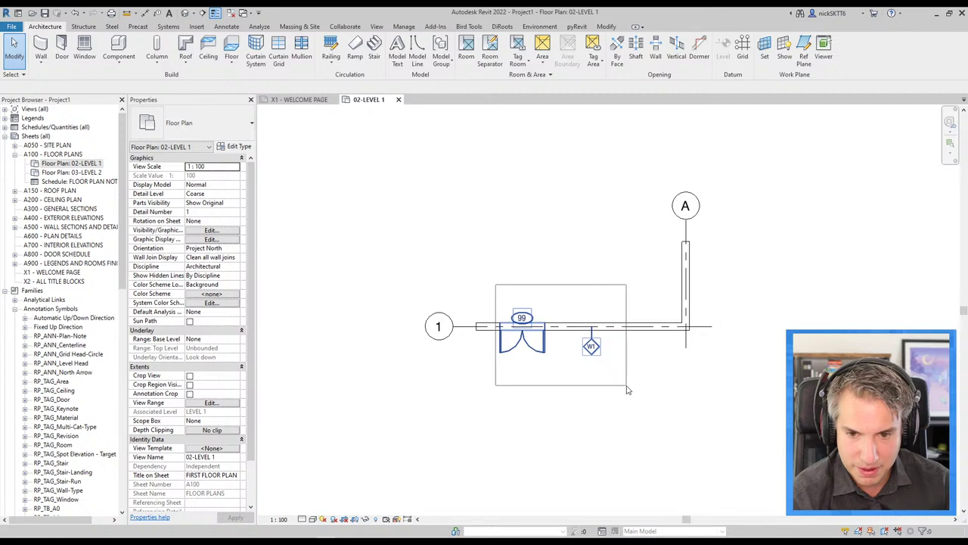
key(Delete)
Step: Delete grids 1 and A
click(438, 326)
key(Delete)
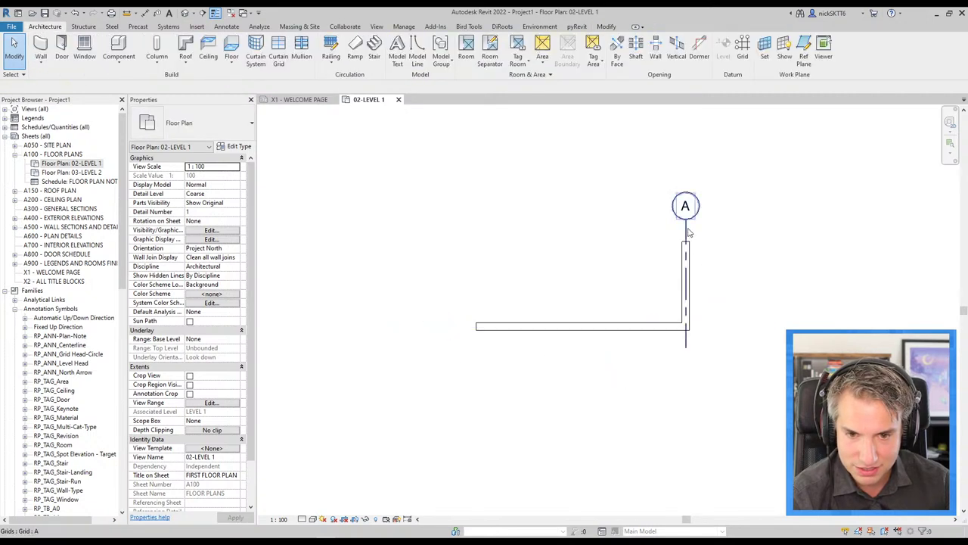
click(688, 232)
key(Delete)
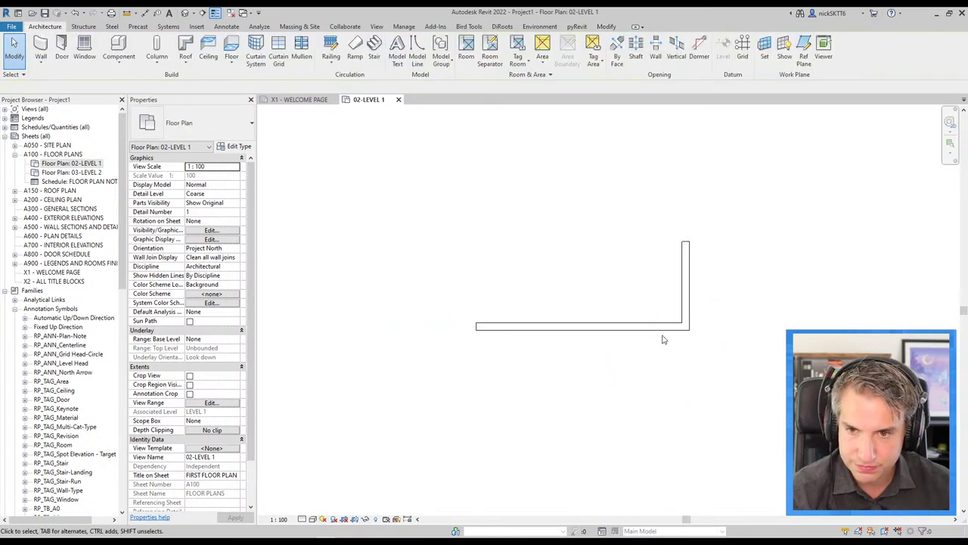
Step: In the default 3D view delete the roof and floor slab, then return to the Level 1 plan
click(376, 27)
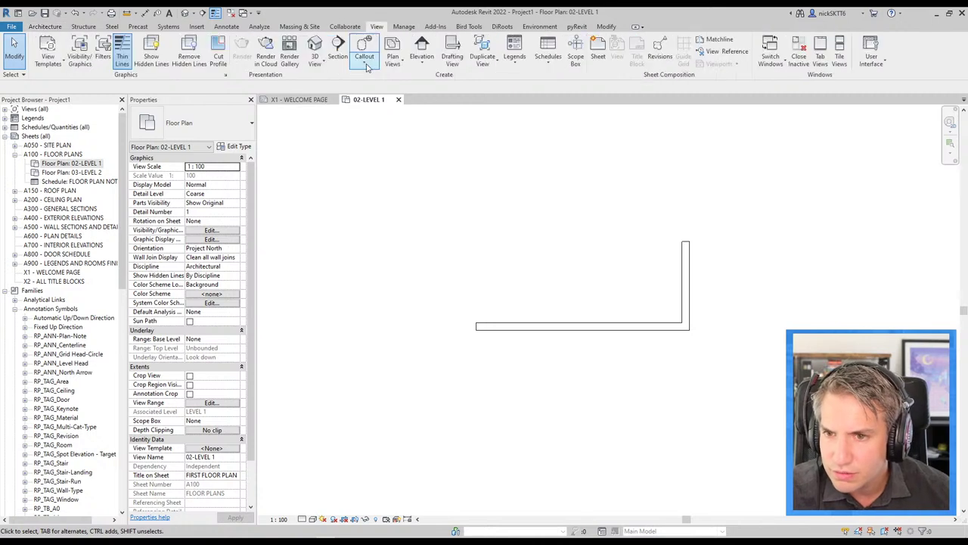
click(315, 50)
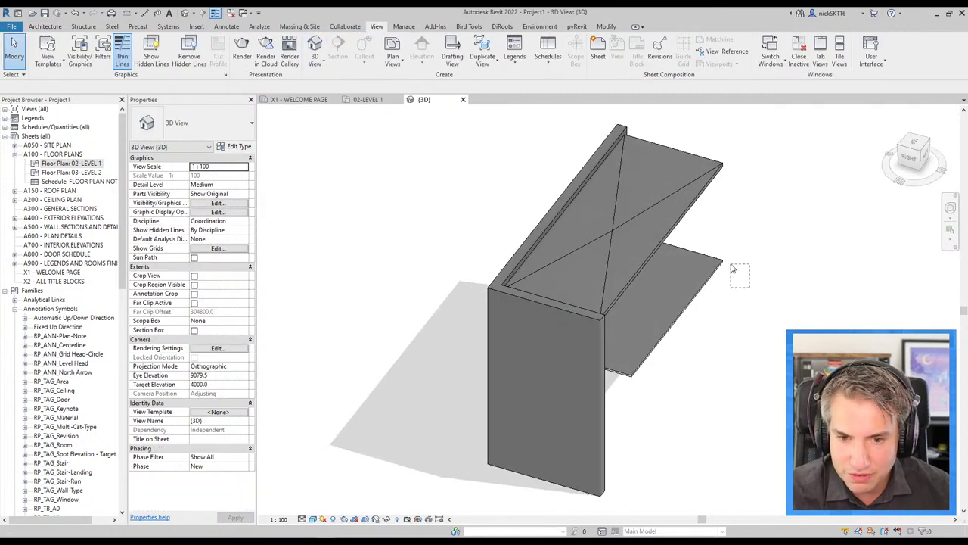
click(631, 191)
key(Delete)
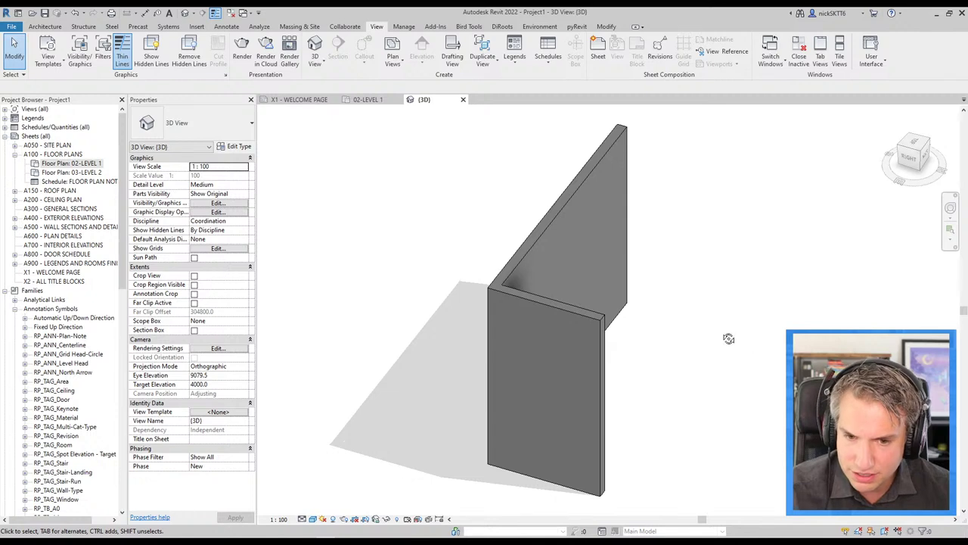
shift+middle_drag(729, 336, 575, 332)
double_click(76, 163)
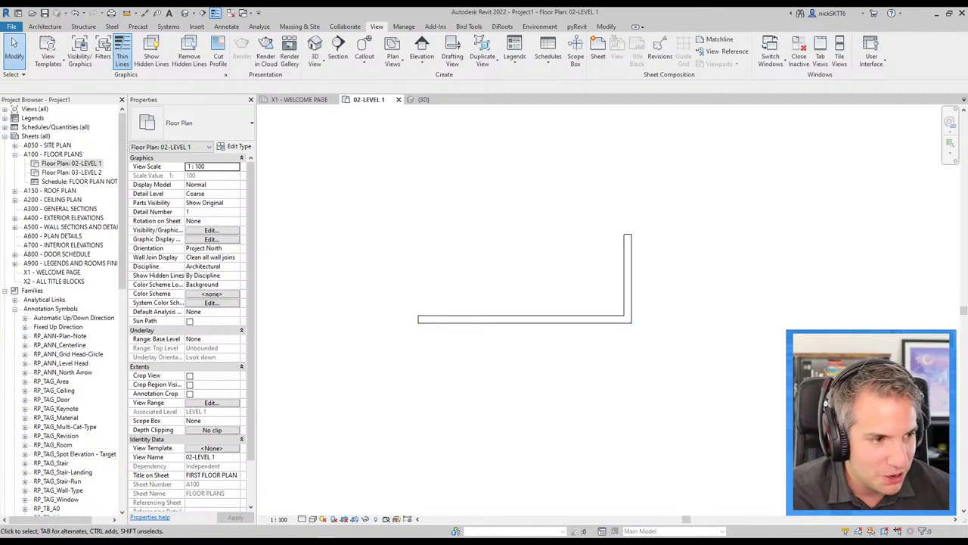
key(alt+Tab)
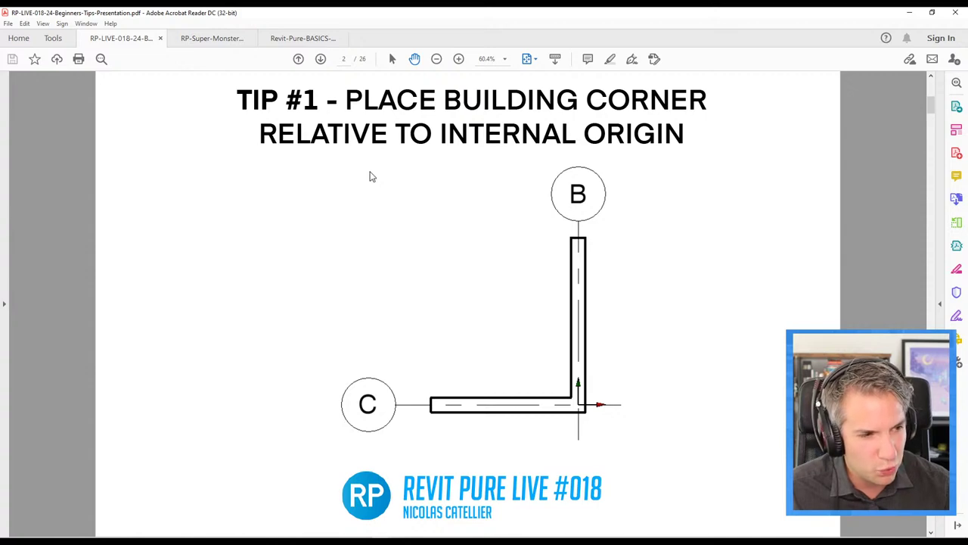
key(alt+Tab)
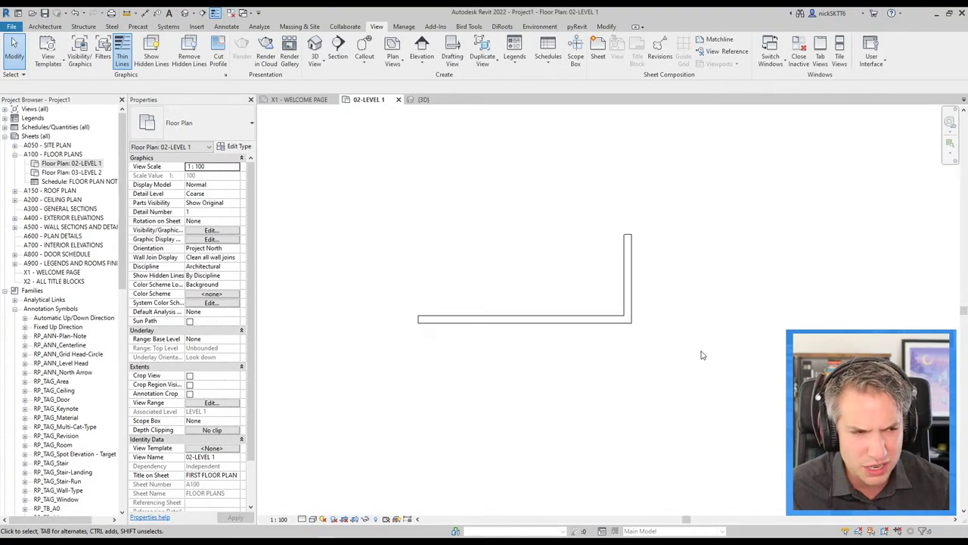
Step: Open the plan's Visibility/Graphics Overrides dialog with VG
key(v)
key(g)
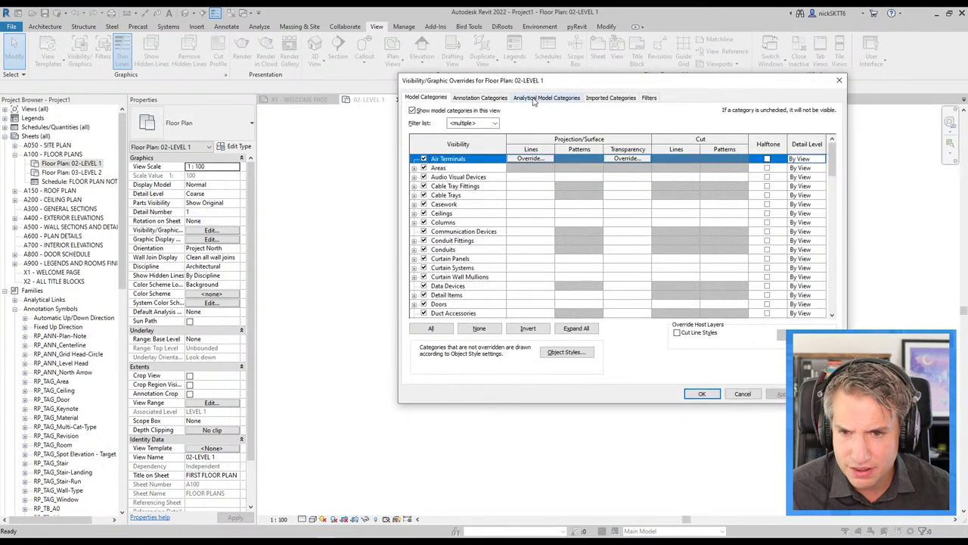
click(839, 80)
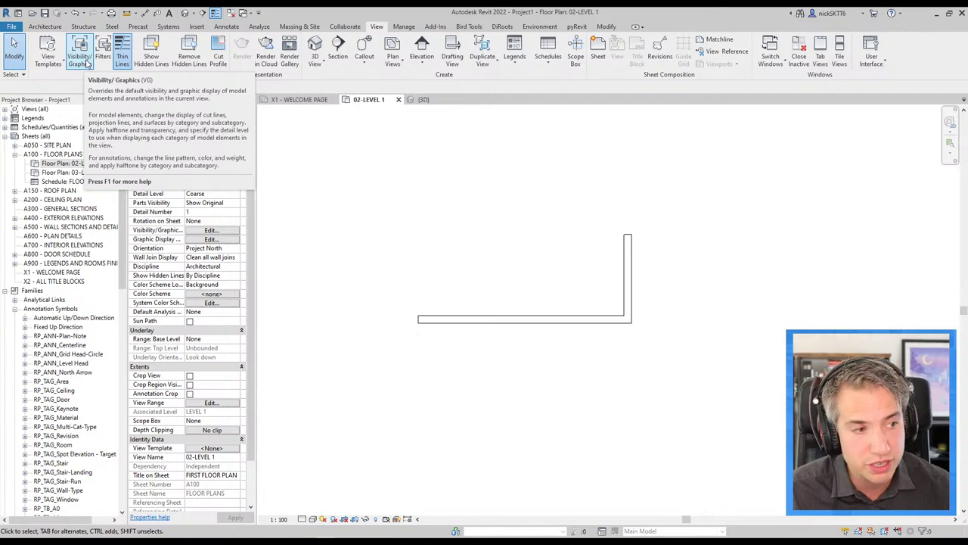
click(88, 63)
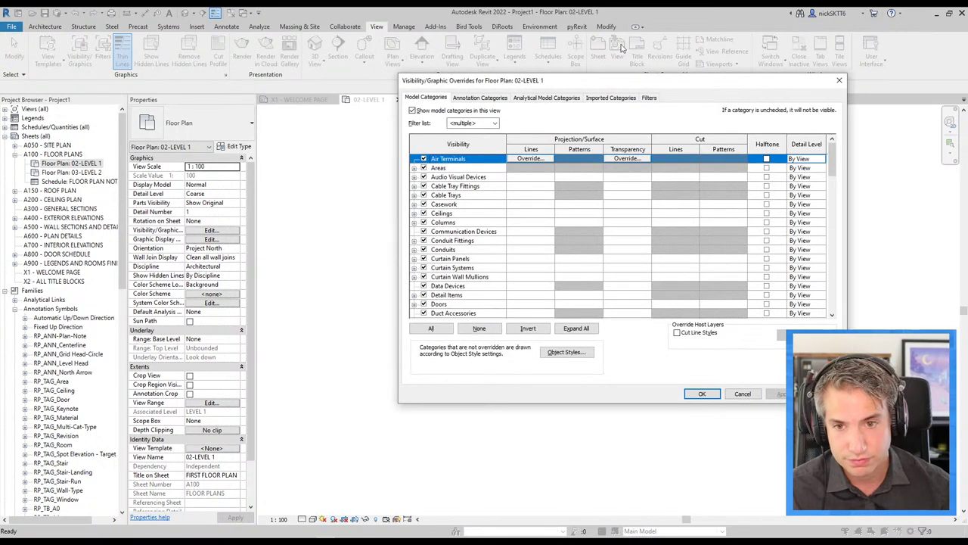
drag(624, 79, 324, 54)
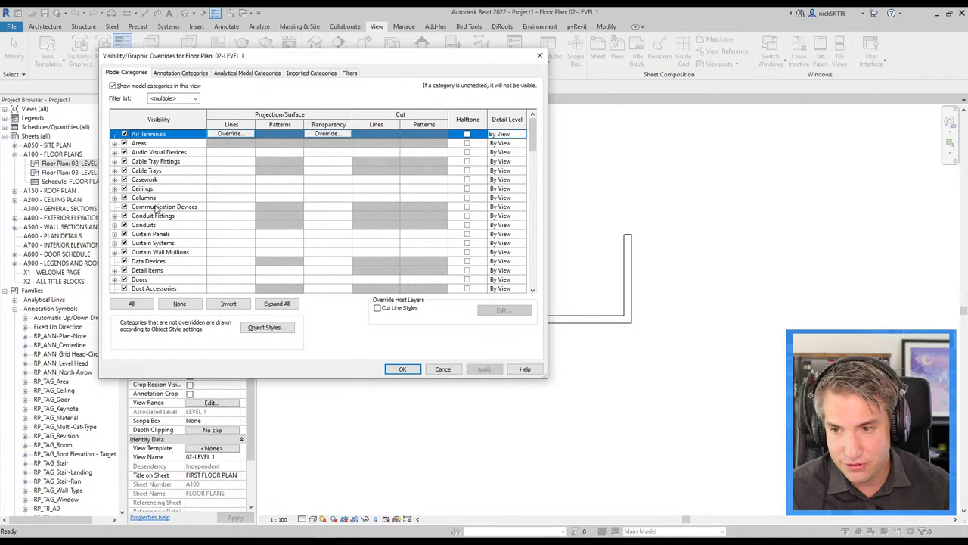
Step: Expand Site under Model Categories, tick Internal Origin and accept
click(156, 209)
scroll(158, 208, down, 2)
scroll(162, 208, down, 3)
scroll(168, 206, down, 3)
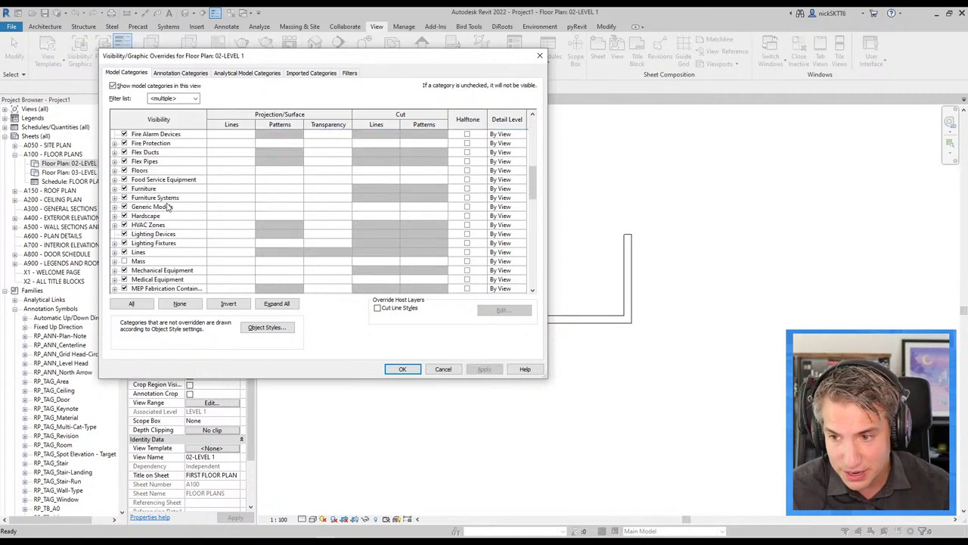
scroll(168, 206, down, 3)
scroll(163, 206, down, 3)
scroll(152, 204, down, 3)
scroll(140, 204, down, 2)
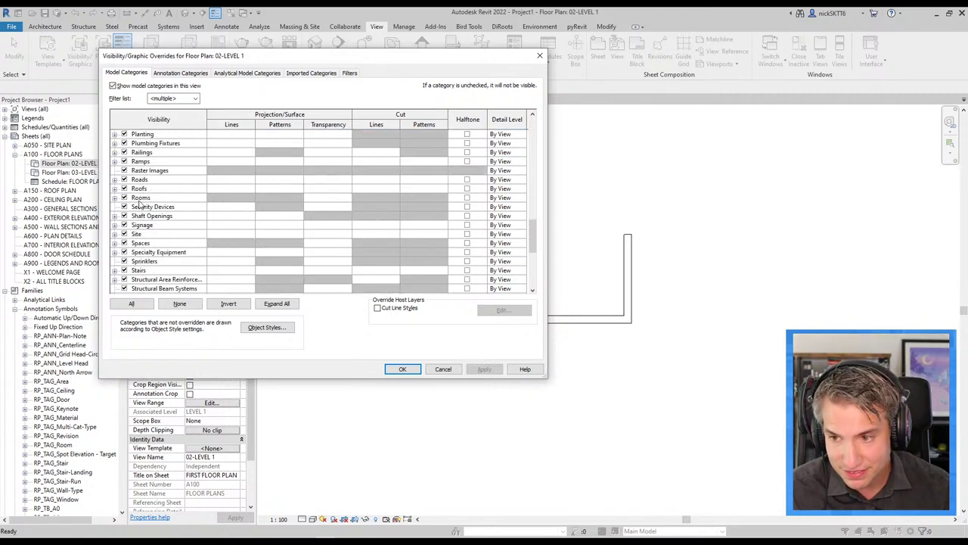
click(114, 234)
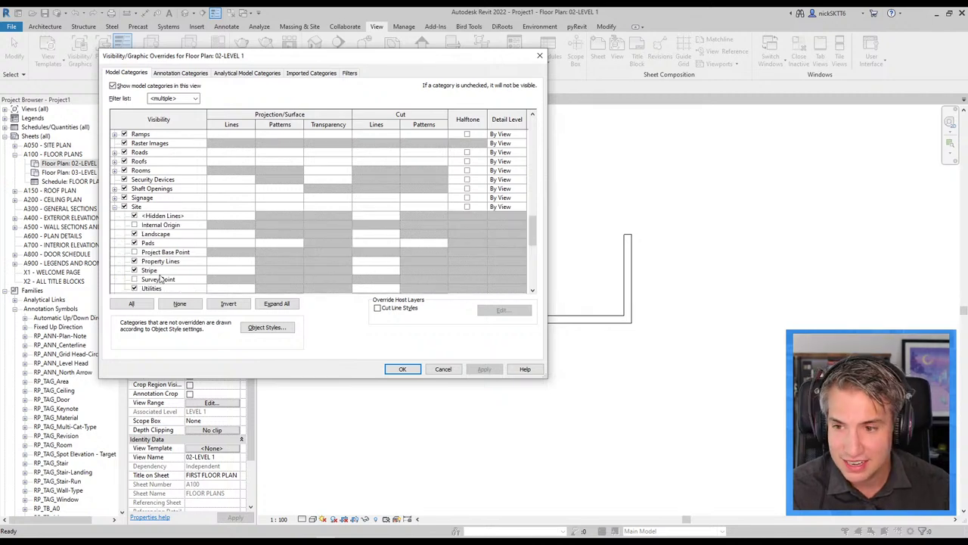
scroll(157, 274, down, 1)
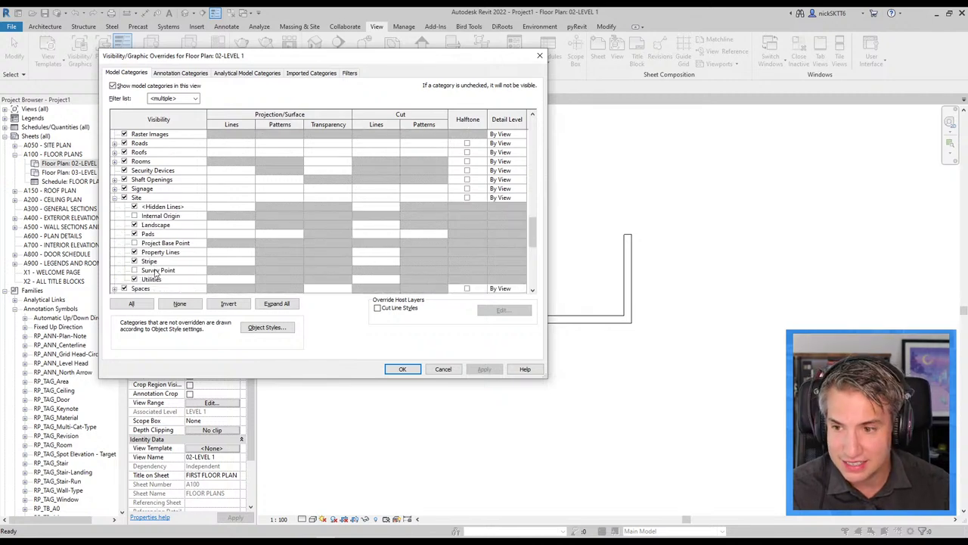
click(135, 217)
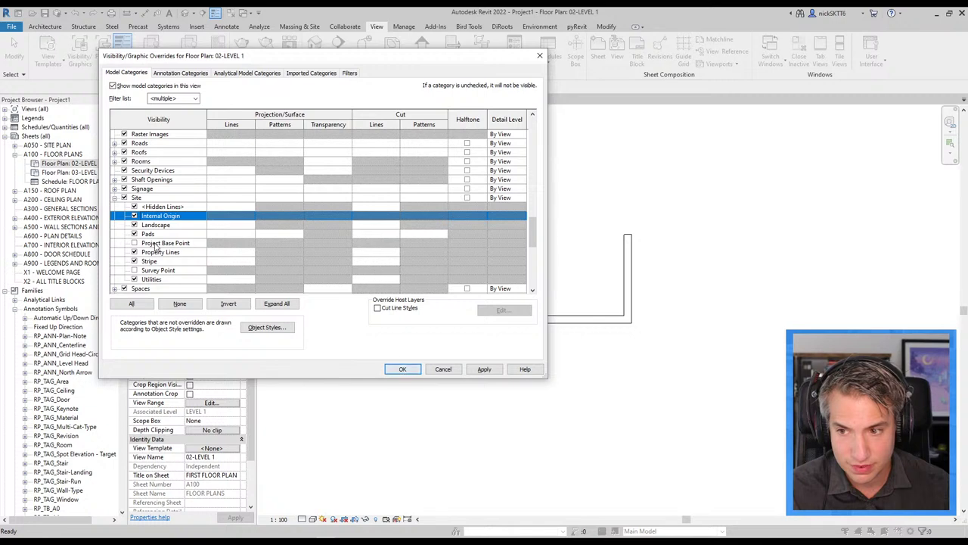
click(402, 368)
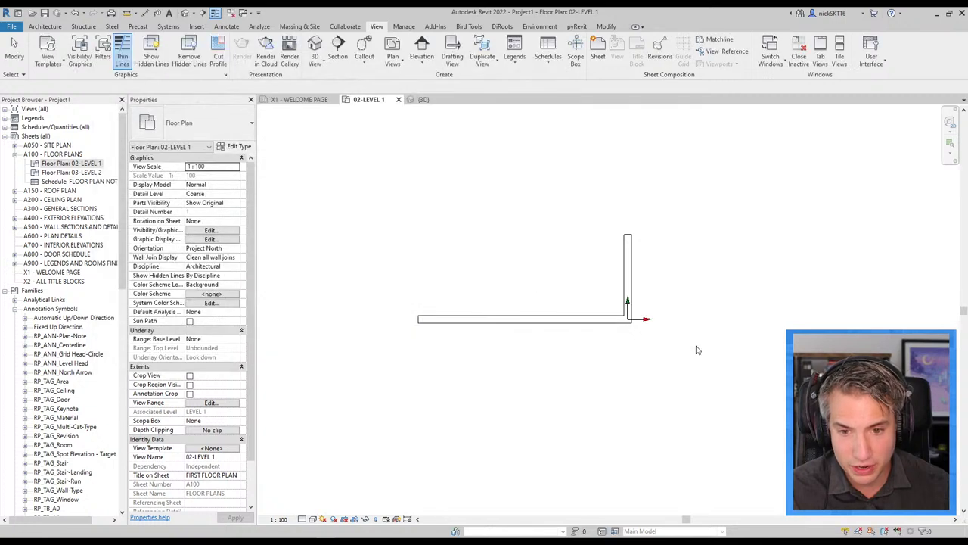
Step: Box-select the L-shaped walls, clear the selection and zoom the plan
drag(693, 341, 585, 275)
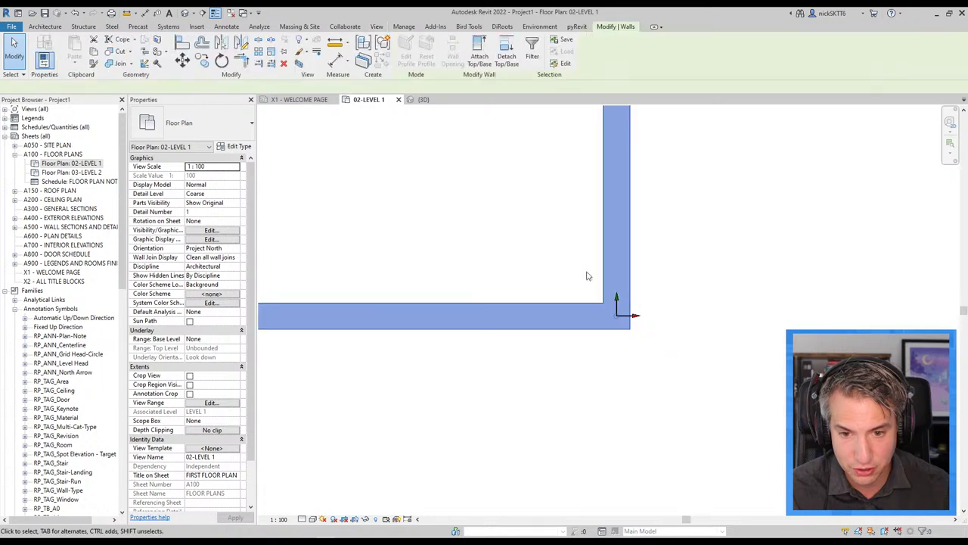
drag(760, 412, 533, 227)
click(730, 426)
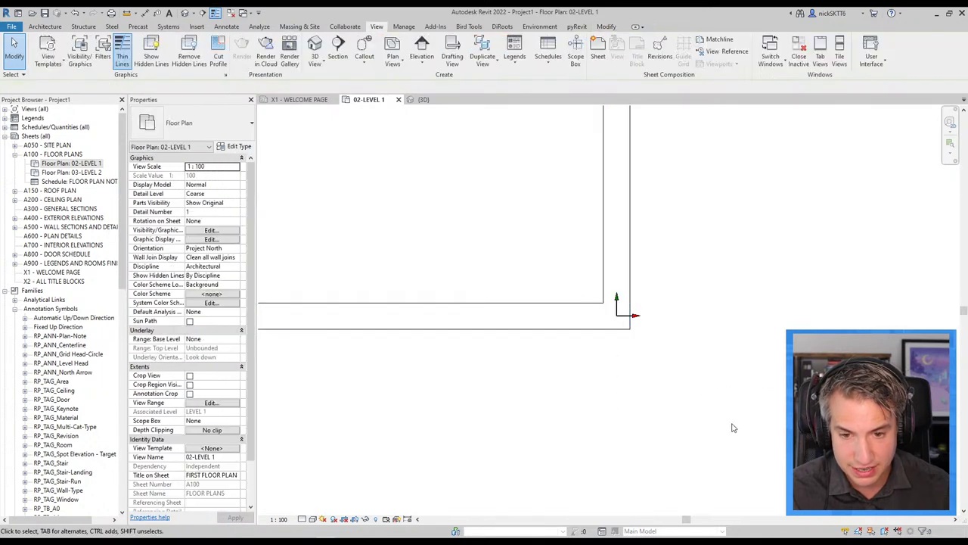
drag(731, 426, 663, 337)
click(663, 337)
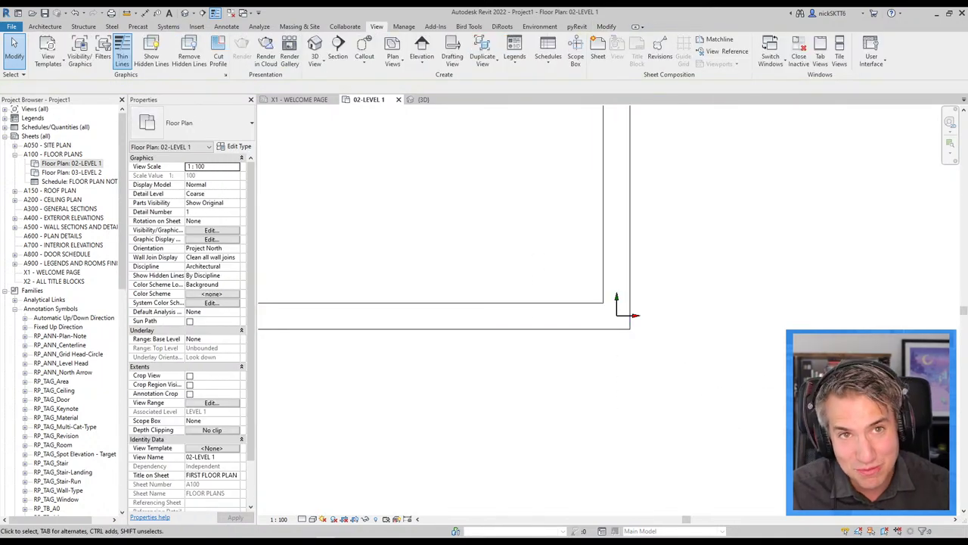
scroll(597, 318, down, 2)
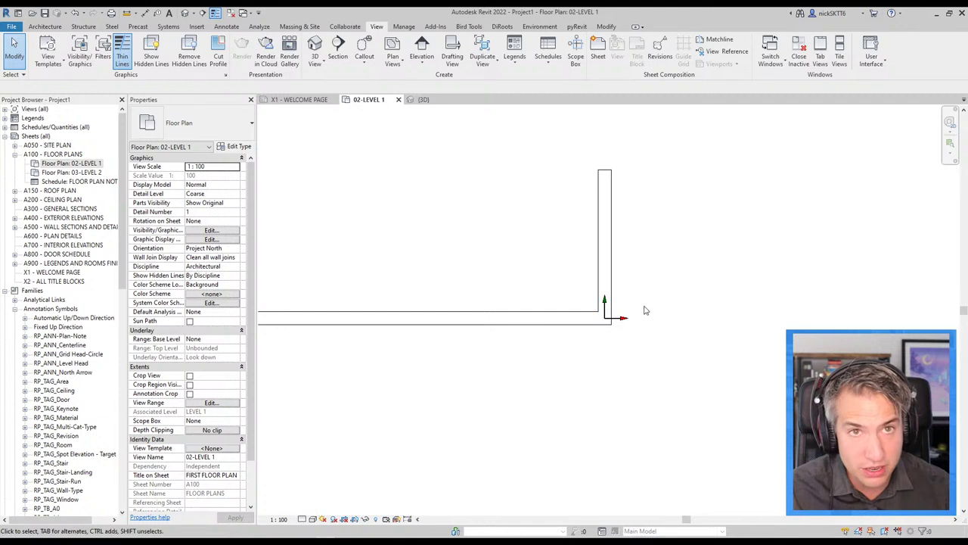
scroll(650, 413, down, 1)
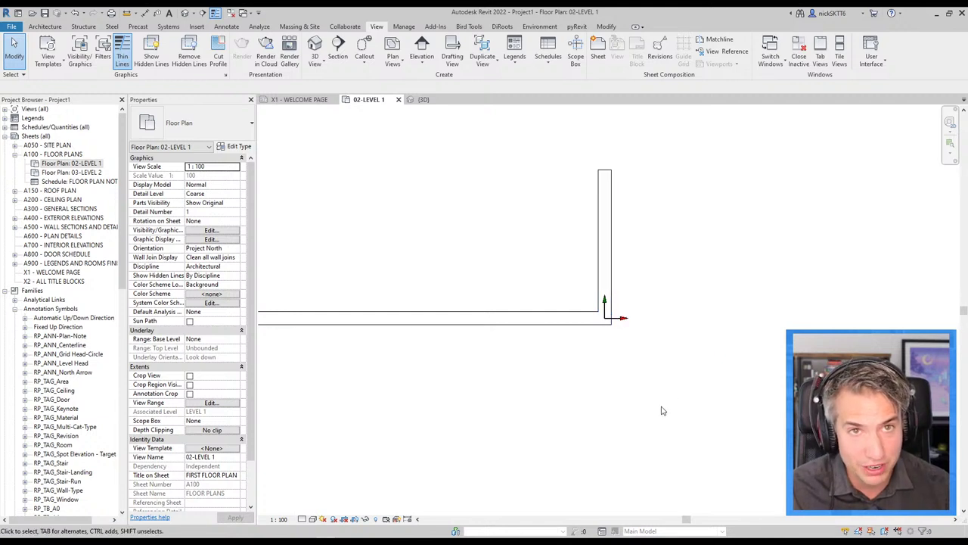
scroll(648, 424, down, 2)
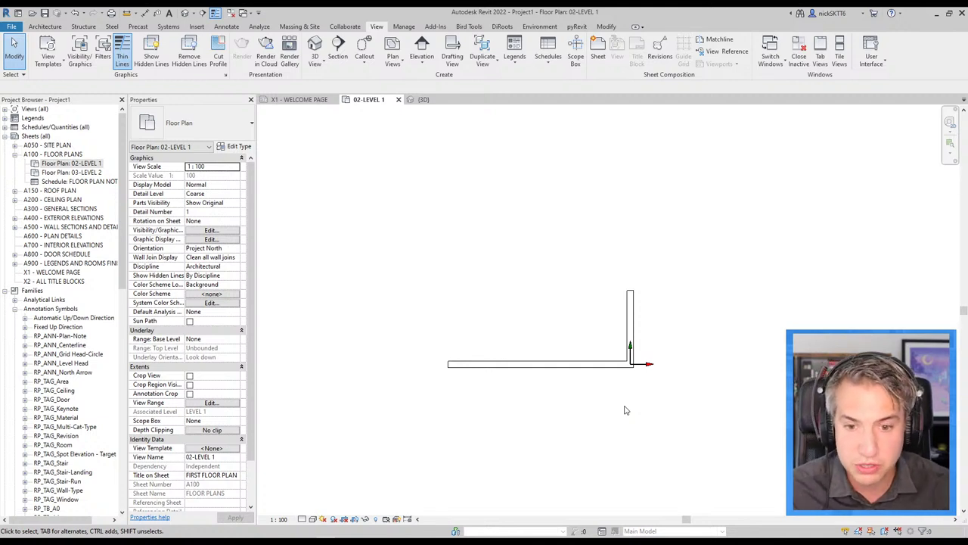
scroll(551, 395, up, 2)
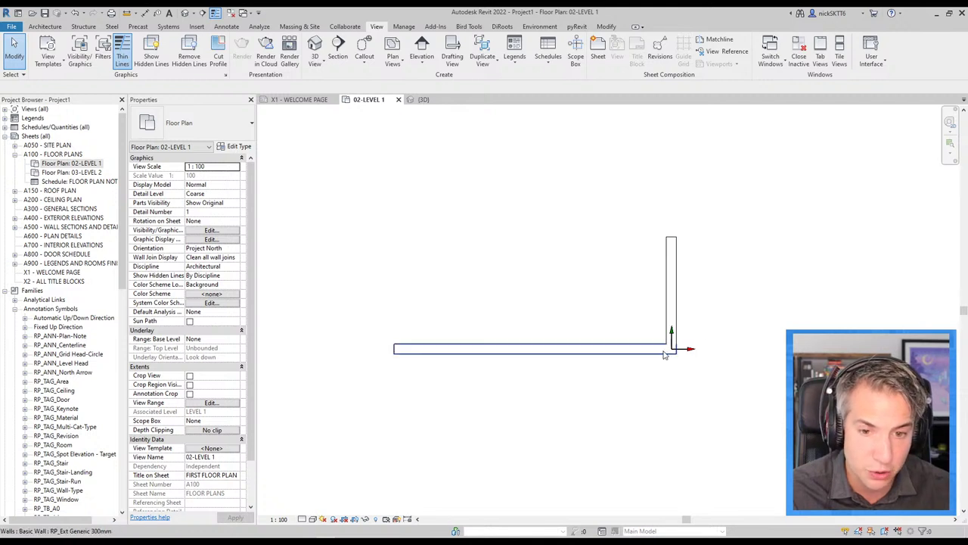
Step: Drag the horizontal wall's end grip to shorten it to 6800 mm
click(572, 349)
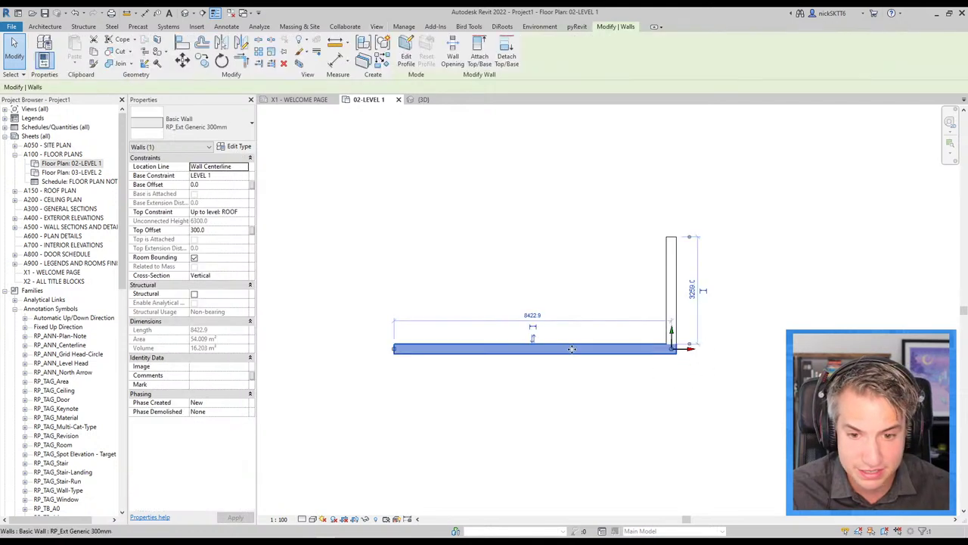
drag(412, 344, 896, 346)
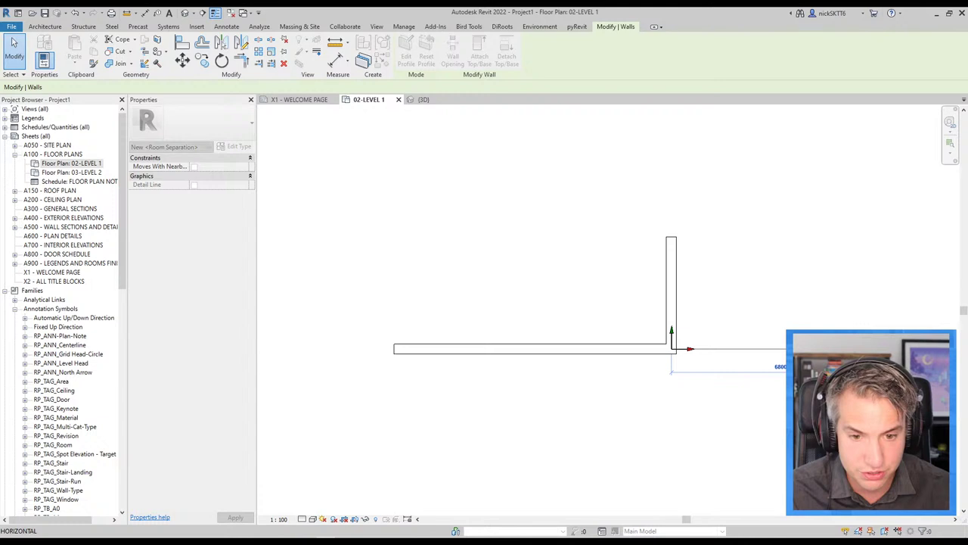
click(671, 291)
scroll(644, 368, up, 2)
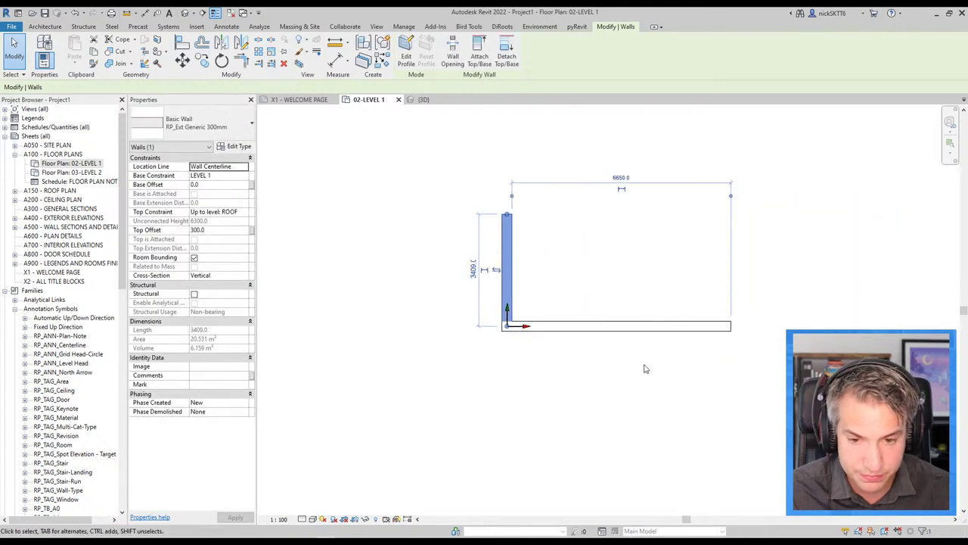
click(491, 324)
scroll(495, 314, up, 2)
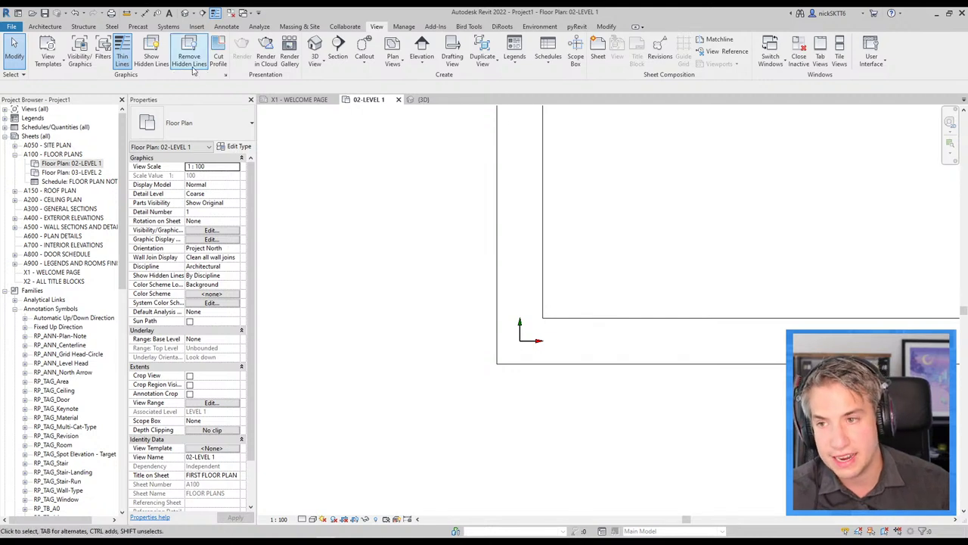
click(226, 26)
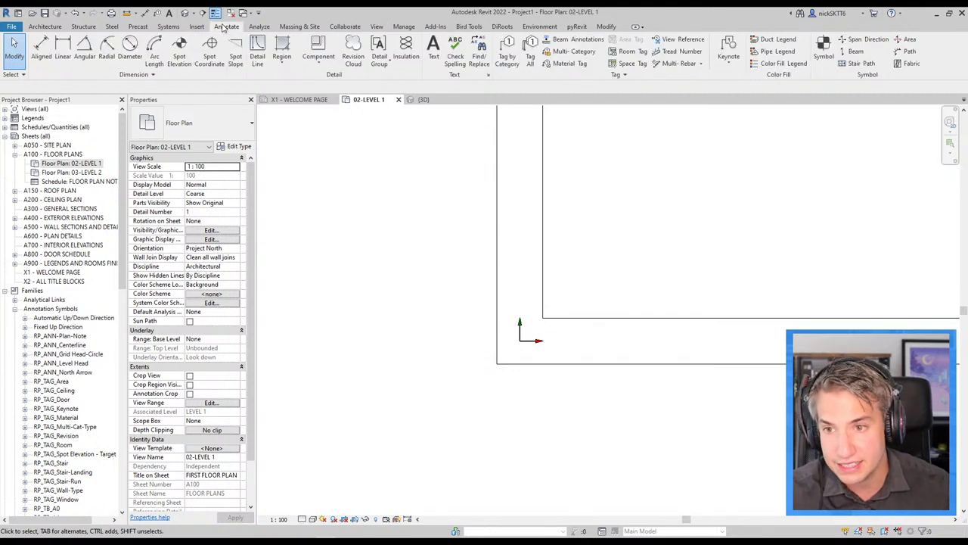
click(257, 50)
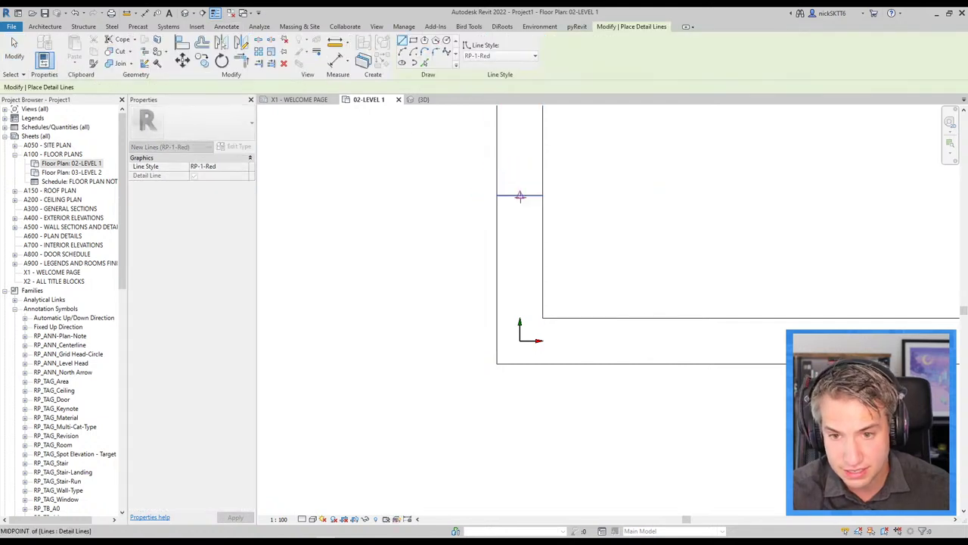
click(519, 196)
click(548, 398)
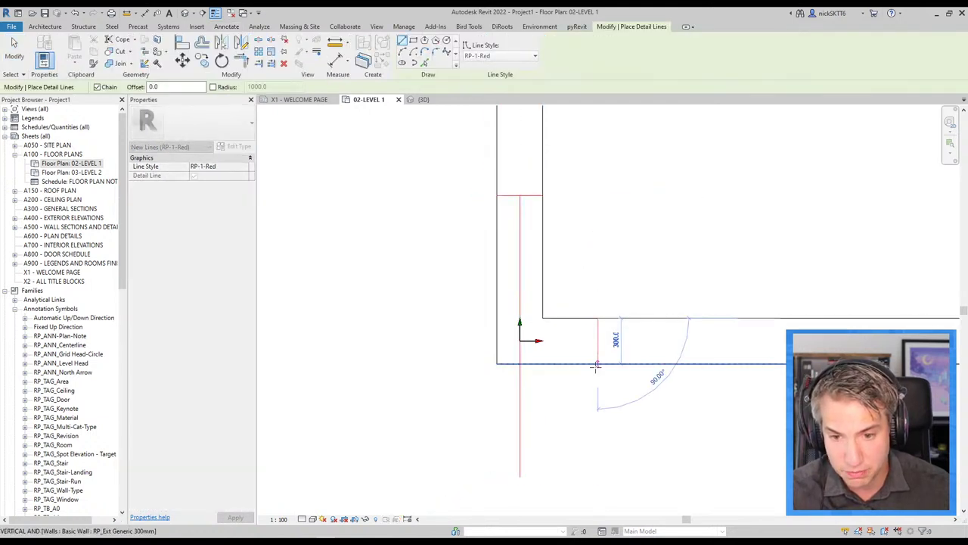
click(597, 339)
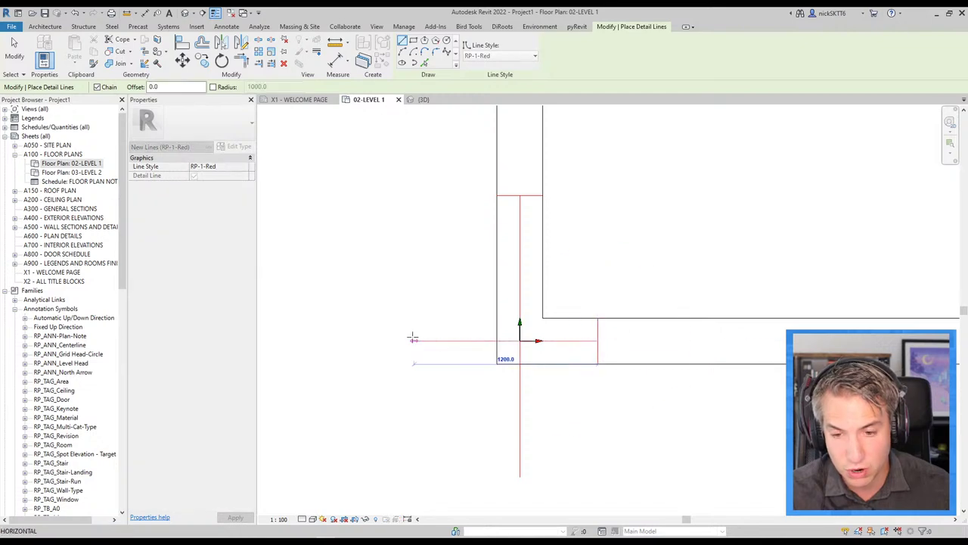
click(411, 339)
key(Escape)
key(Escape)
key(Escape)
scroll(495, 392, down, 3)
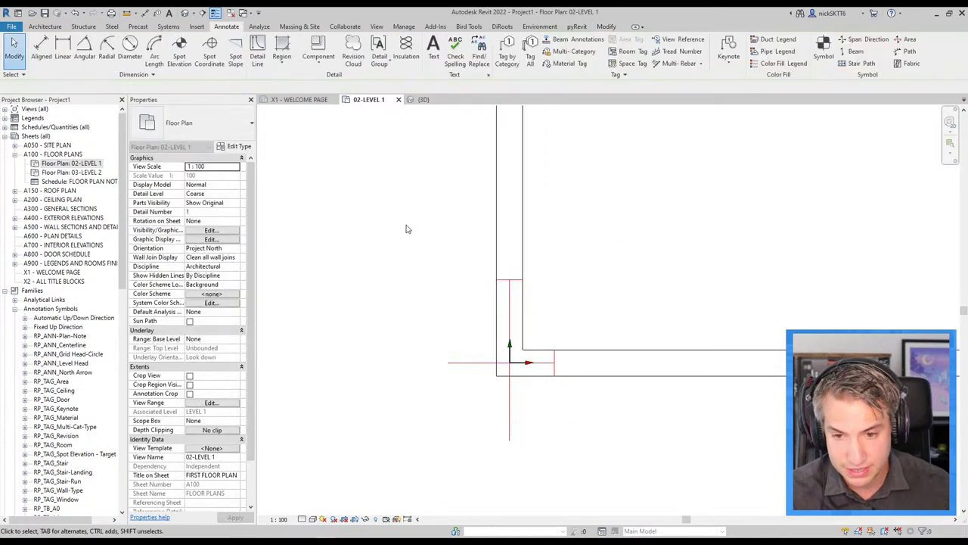
drag(405, 226, 594, 458)
scroll(575, 423, down, 3)
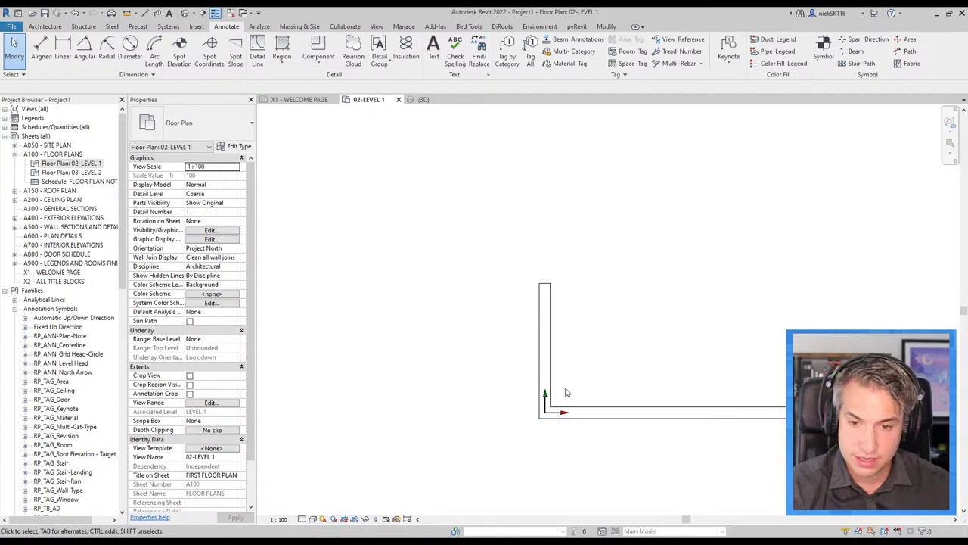
middle_drag(566, 396, 524, 340)
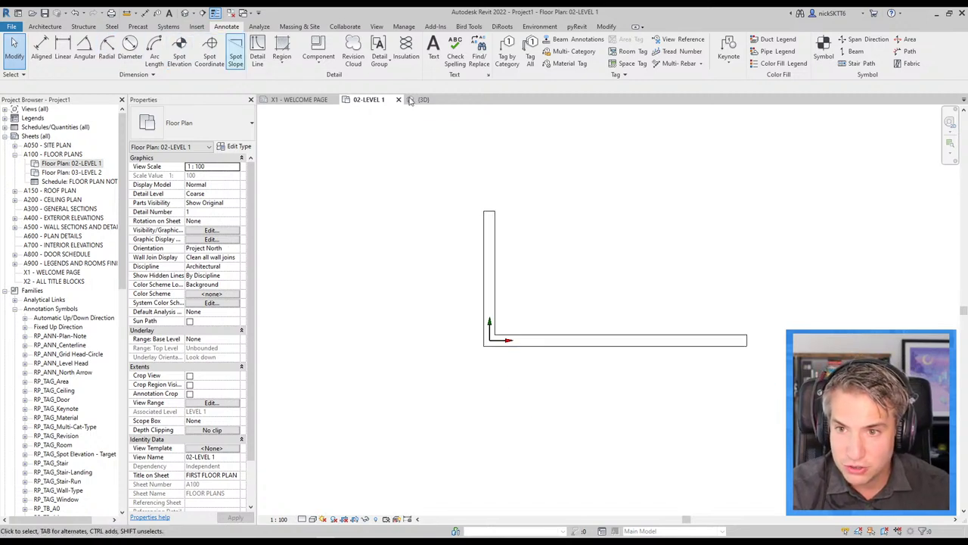
Step: Draw a grid line along the vertical wall and another along the horizontal wall
click(53, 26)
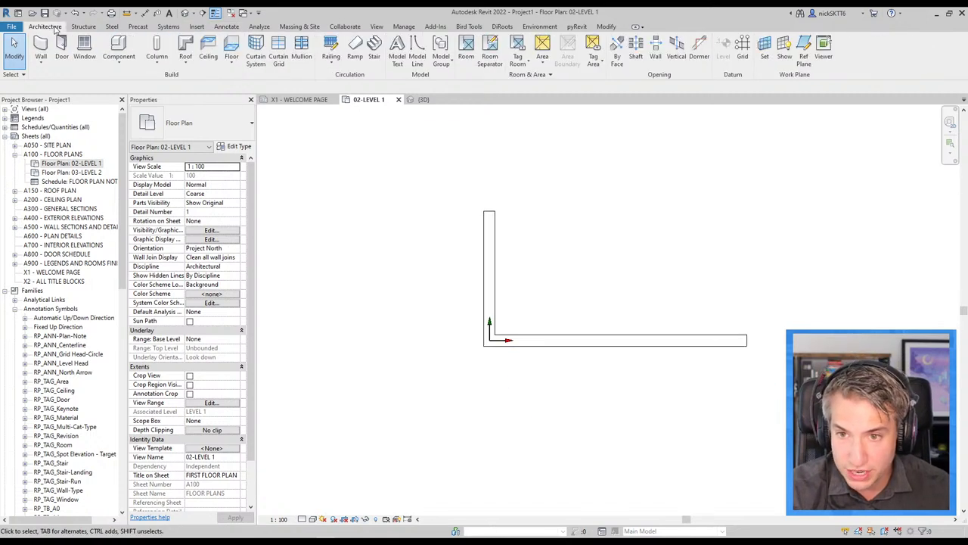
click(743, 56)
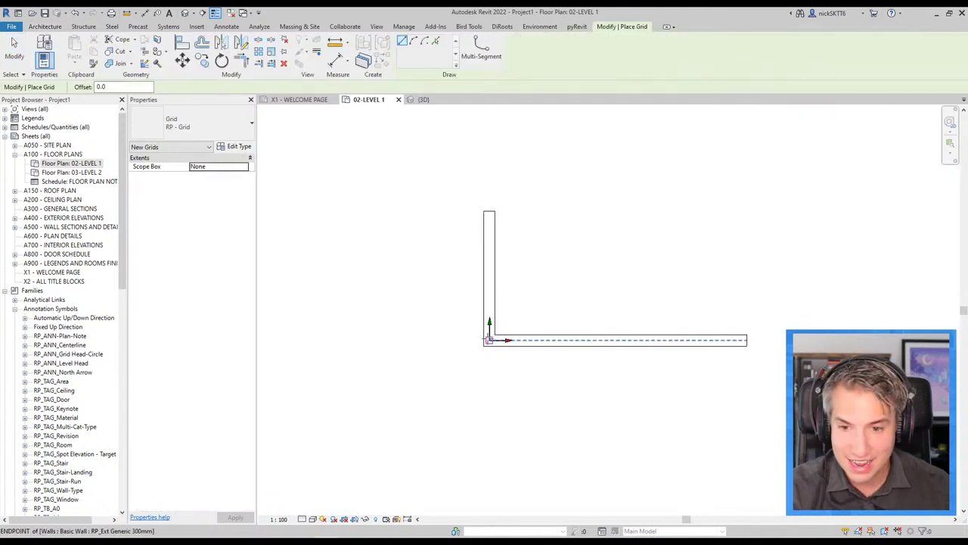
click(489, 157)
key(Escape)
key(Escape)
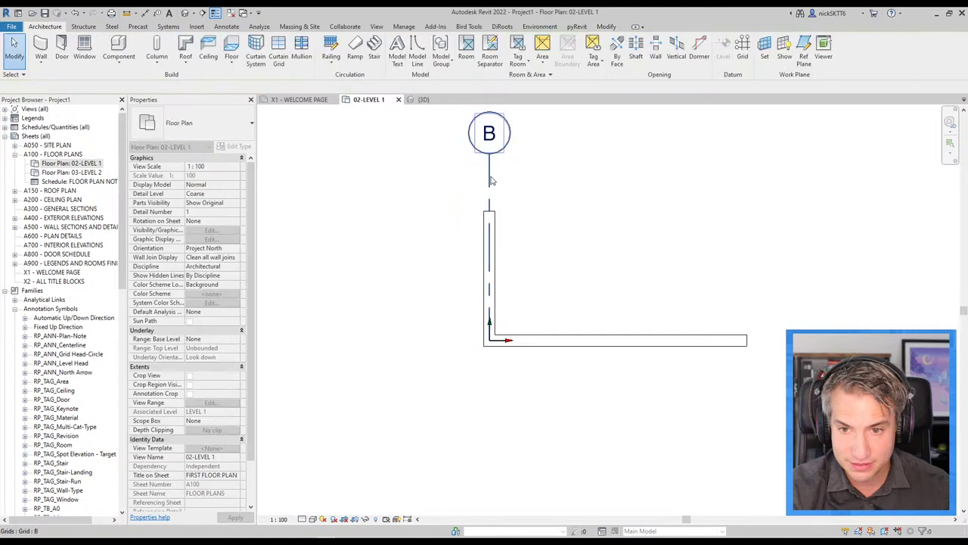
click(490, 345)
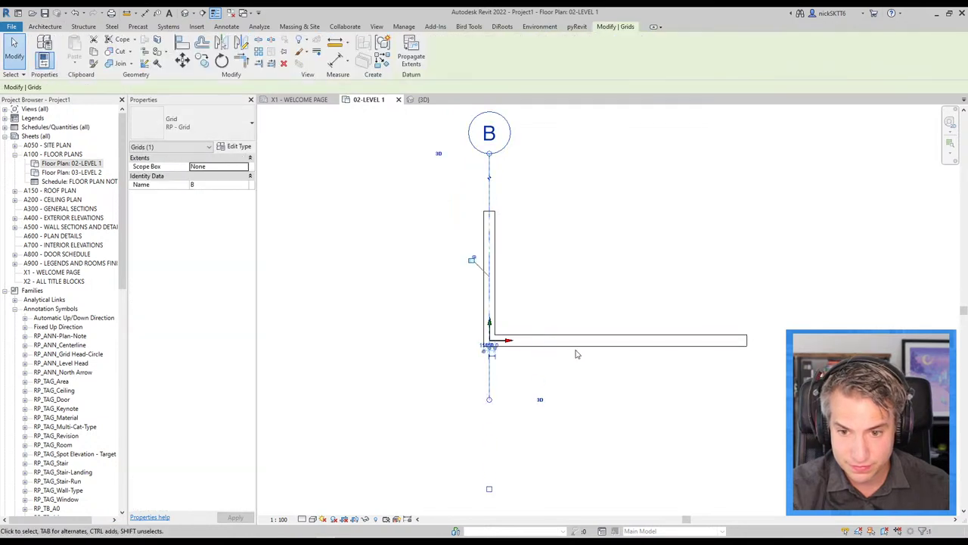
key(g)
key(r)
click(746, 339)
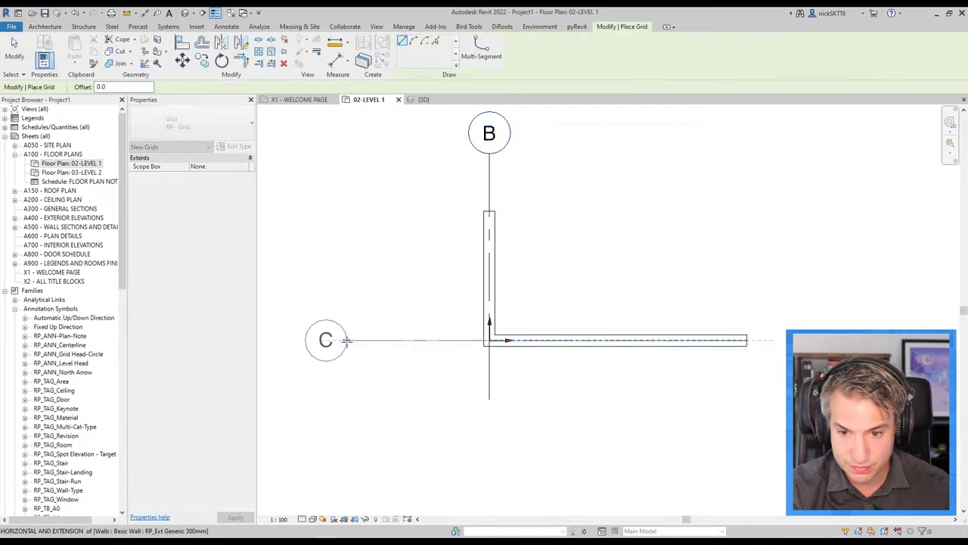
click(439, 339)
key(Escape)
key(Escape)
click(457, 346)
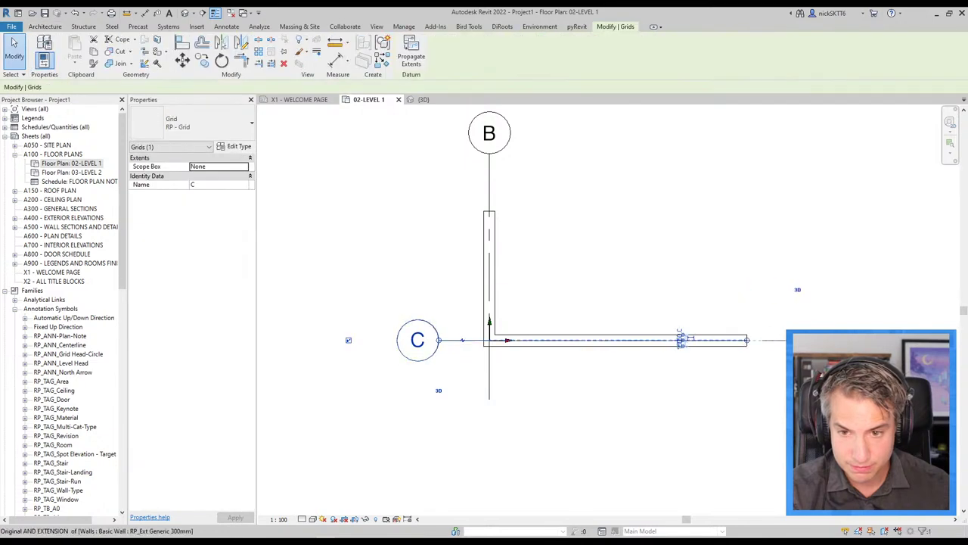
Step: Align both grid lines to the wall centrelines
key(Escape)
key(a)
key(l)
scroll(495, 333, up, 2)
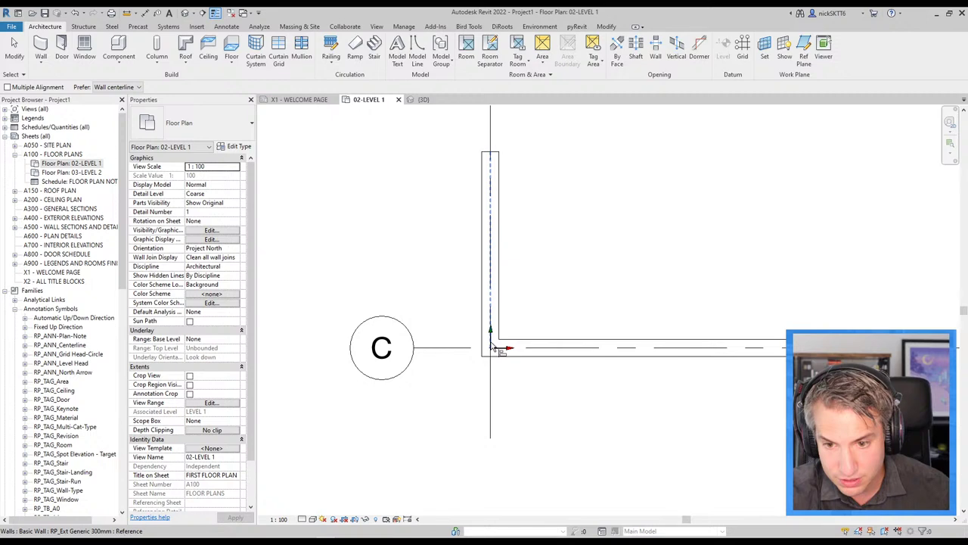
click(492, 347)
scroll(478, 385, down, 2)
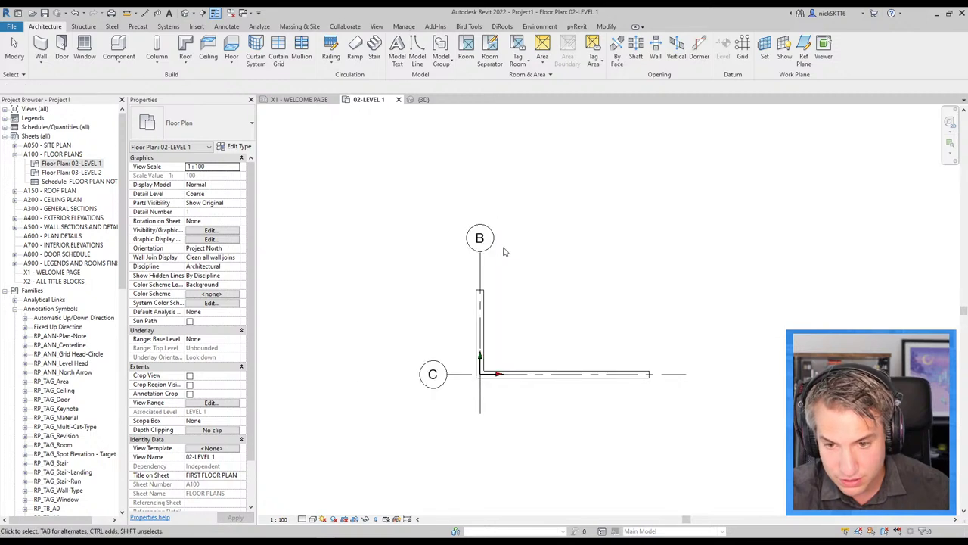
key(Escape)
click(479, 265)
ctrl+drag(413, 357, 472, 393)
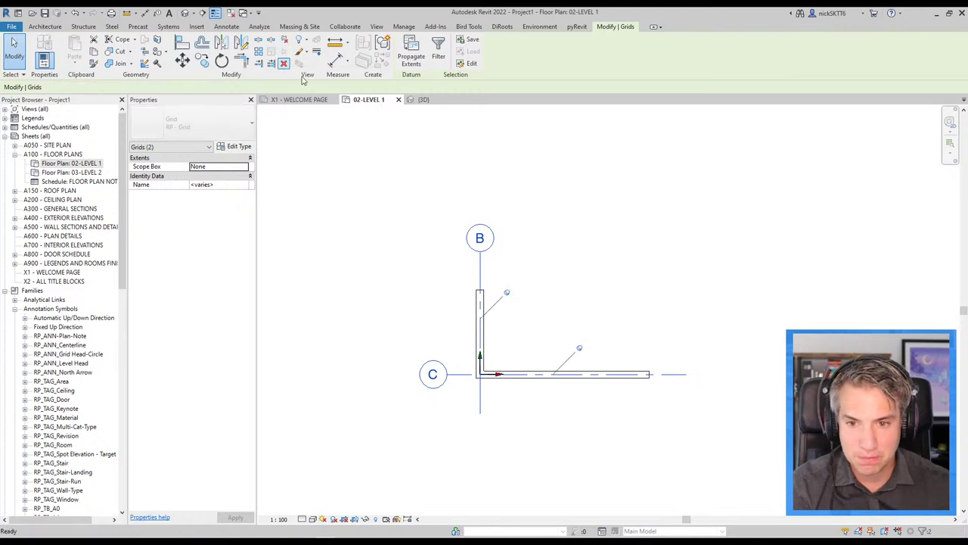
key(Escape)
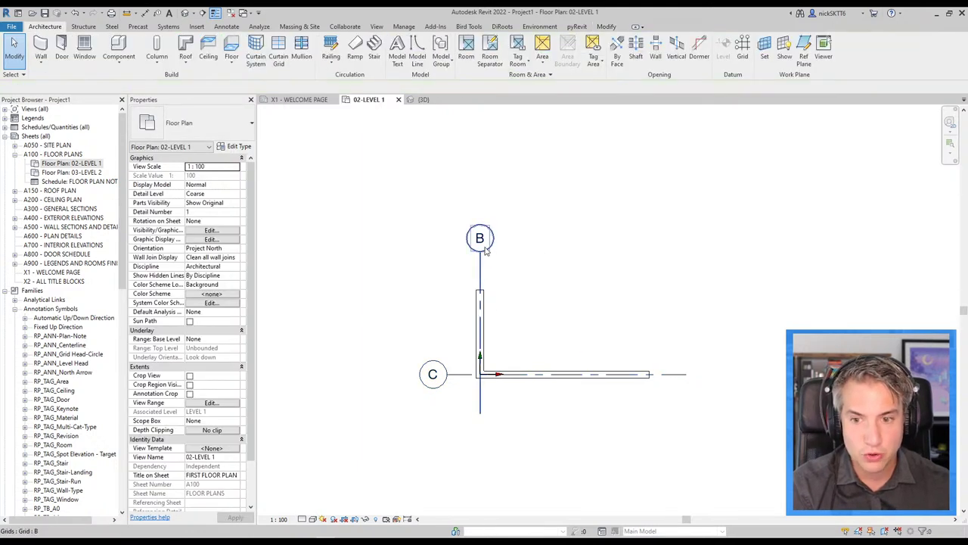
Step: Rename the horizontal grid to 1 and the vertical grid to A
double_click(433, 374)
text(1)
key(Return)
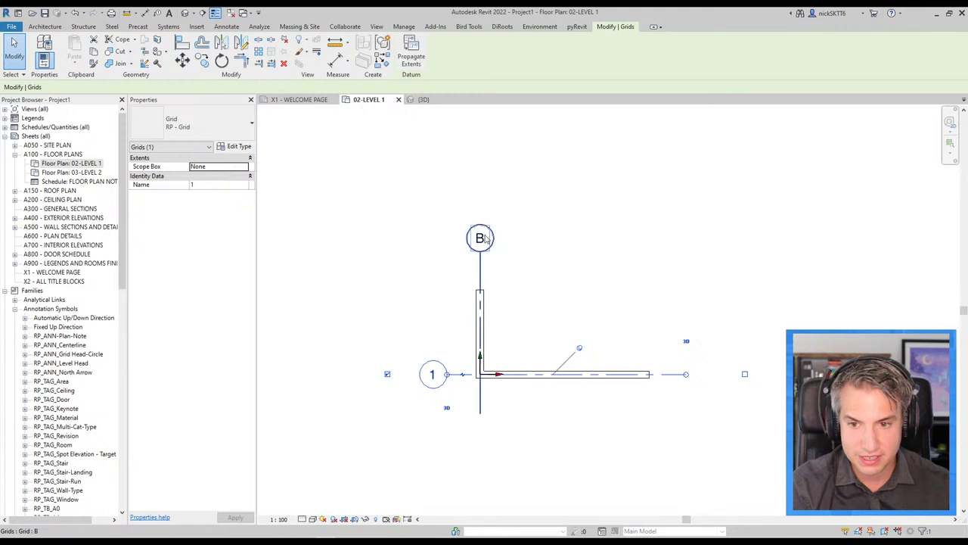
text(A)
key(Return)
key(Escape)
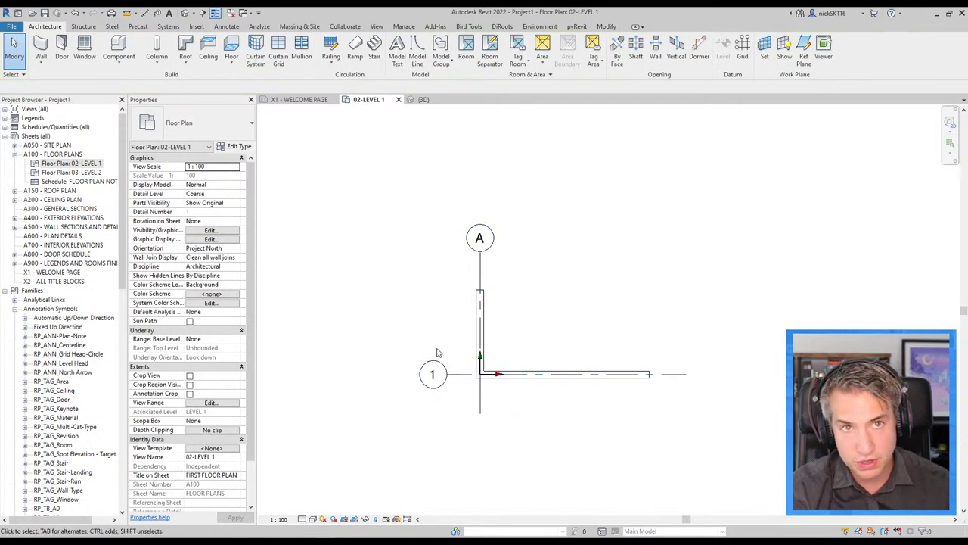
Step: Centre the 02-LEVEL 1 plan on the wall corner, then bring up the TIP #1 slide
scroll(454, 429, up, 2)
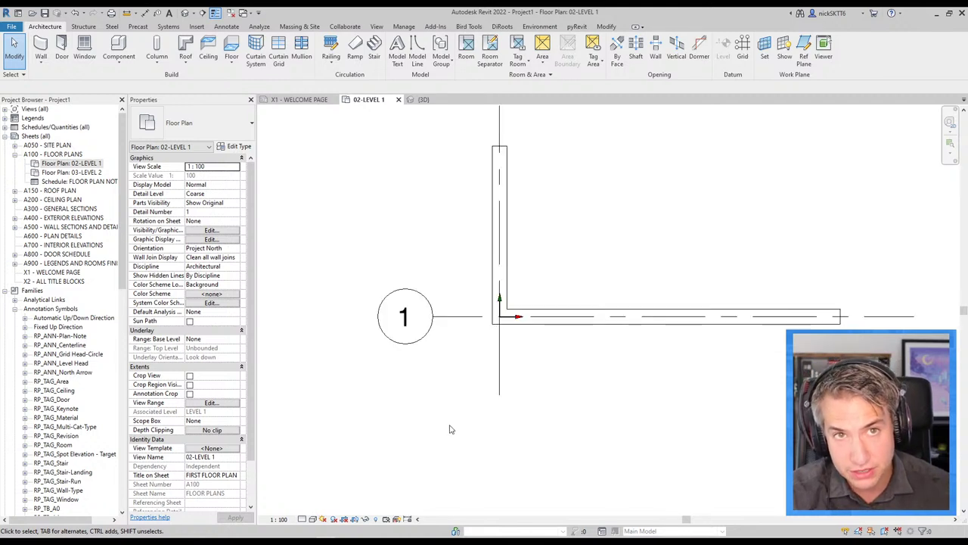
scroll(576, 337, down, 1)
scroll(521, 413, down, 1)
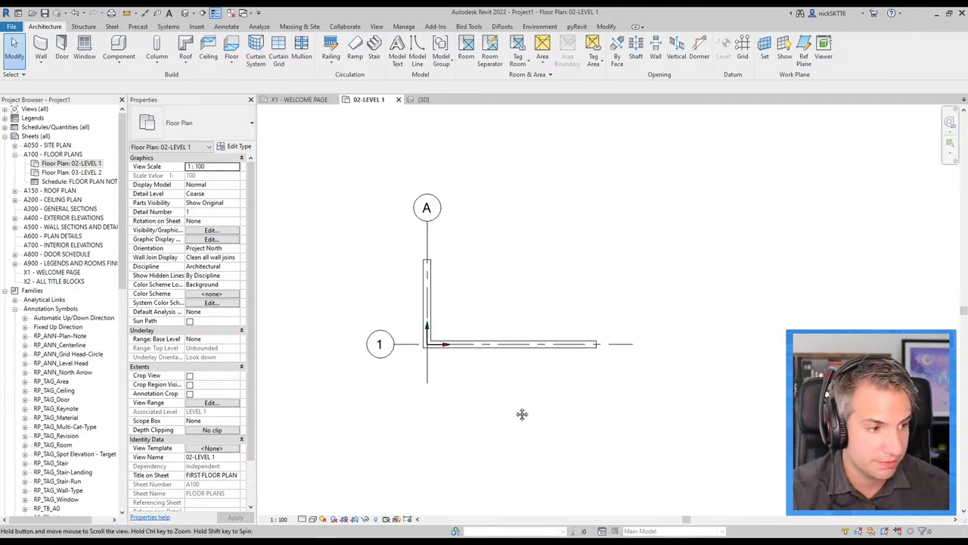
scroll(506, 394, down, 1)
scroll(460, 396, up, 1)
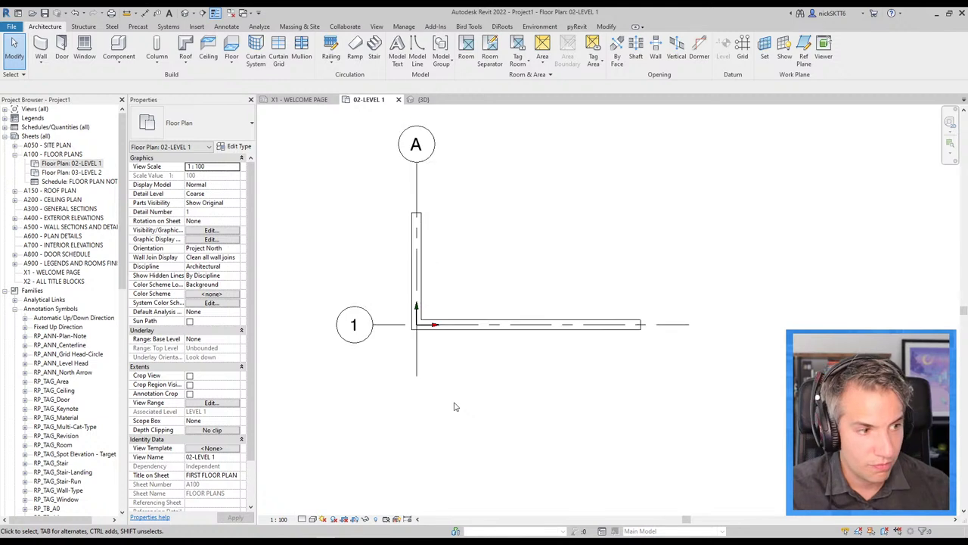
middle_drag(454, 401, 484, 488)
scroll(459, 481, up, 1)
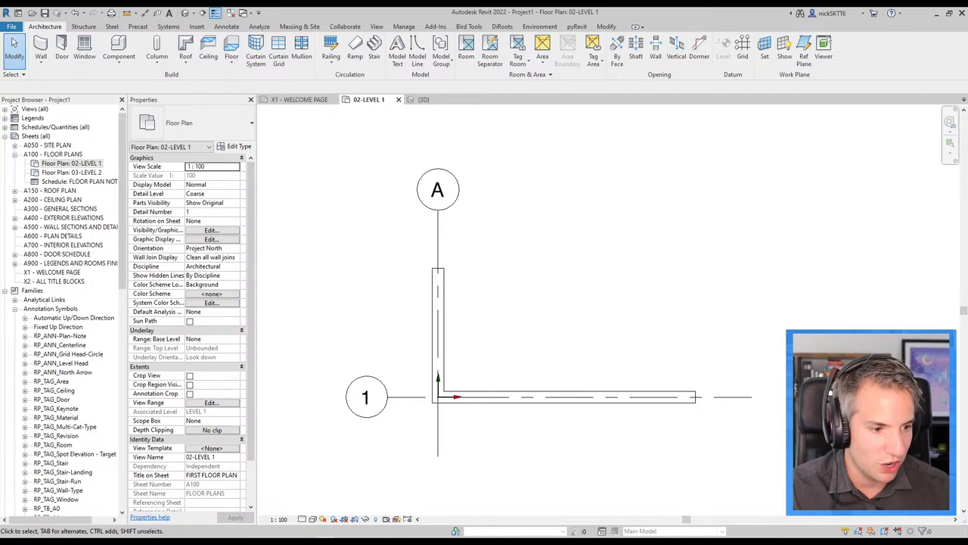
key(alt+Tab)
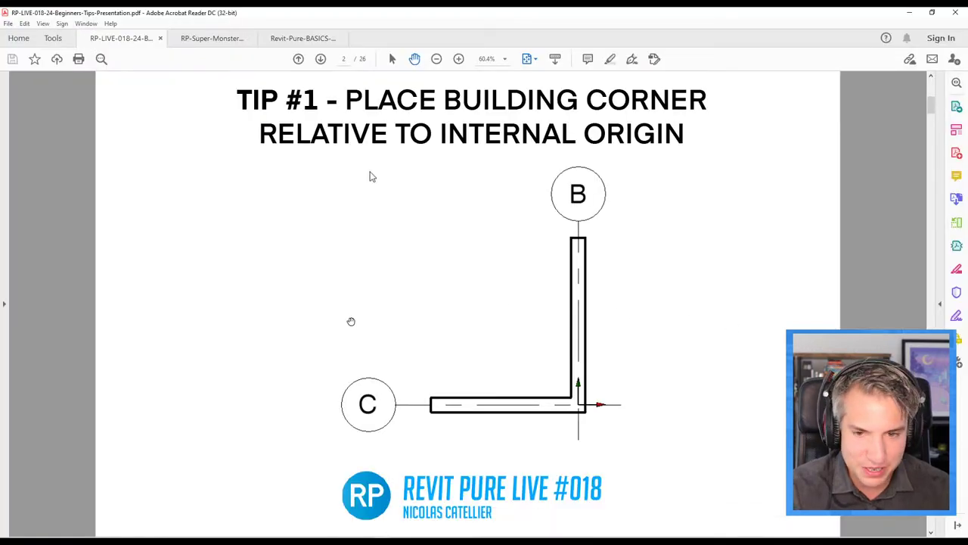
Step: Advance to the TIP #2 project base point slide, then minimise Acrobat
key(Right)
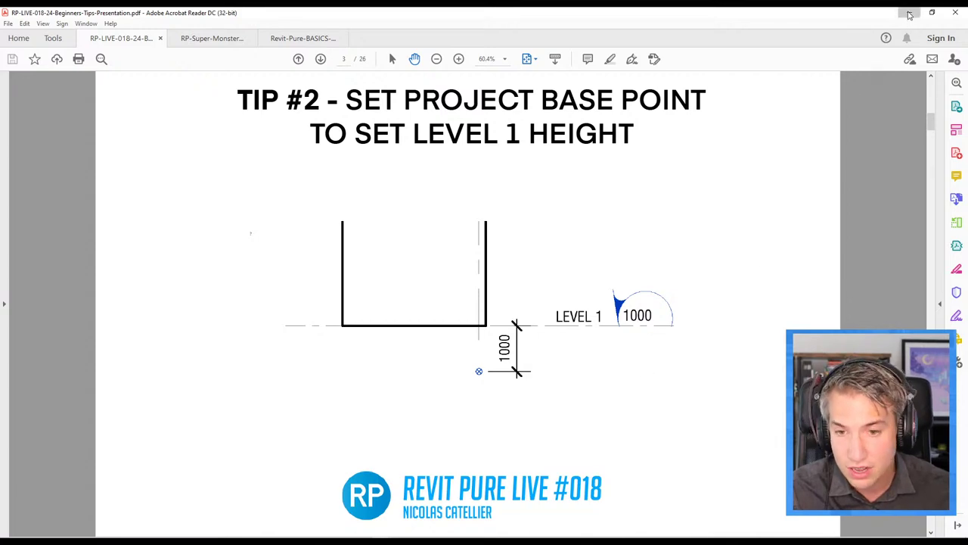
click(909, 13)
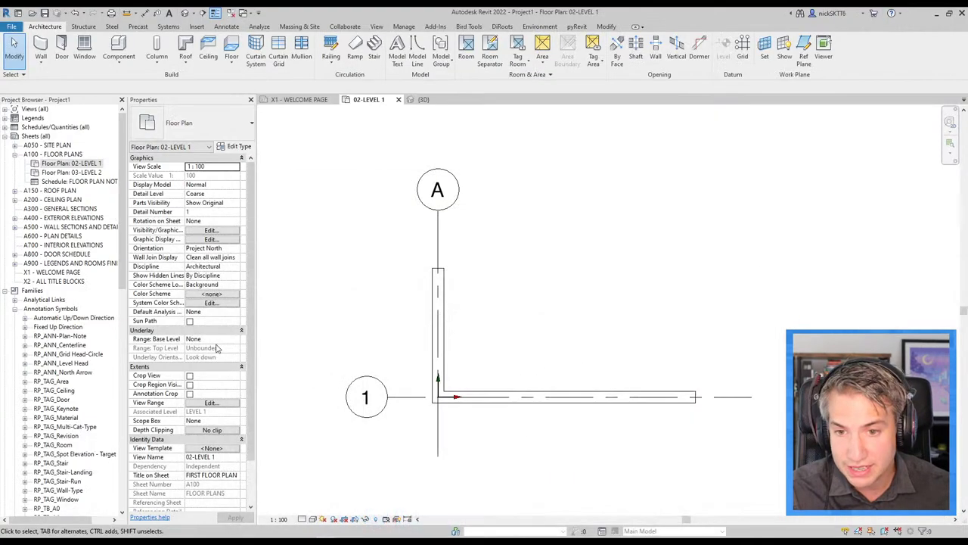
Step: Place a Building Elevation marker below the walls
click(14, 218)
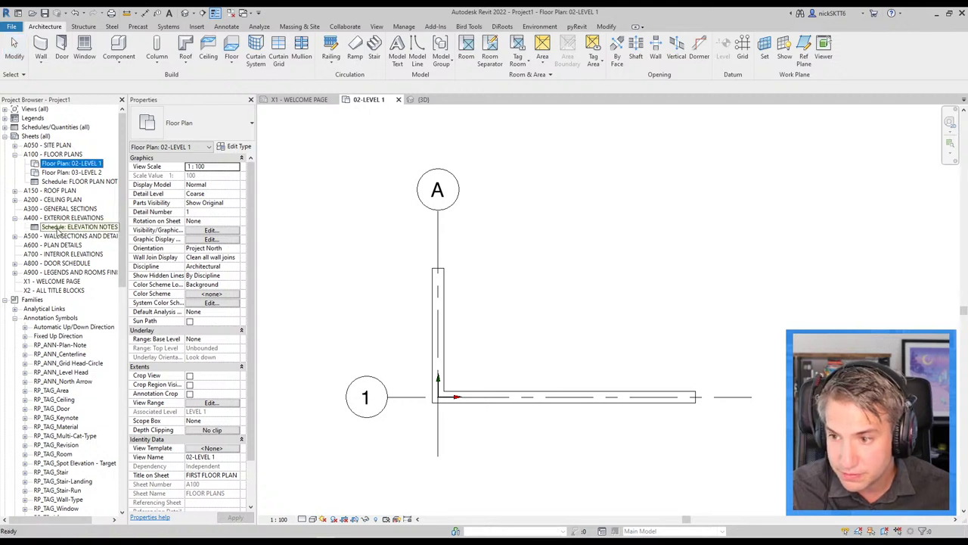
scroll(495, 189, down, 2)
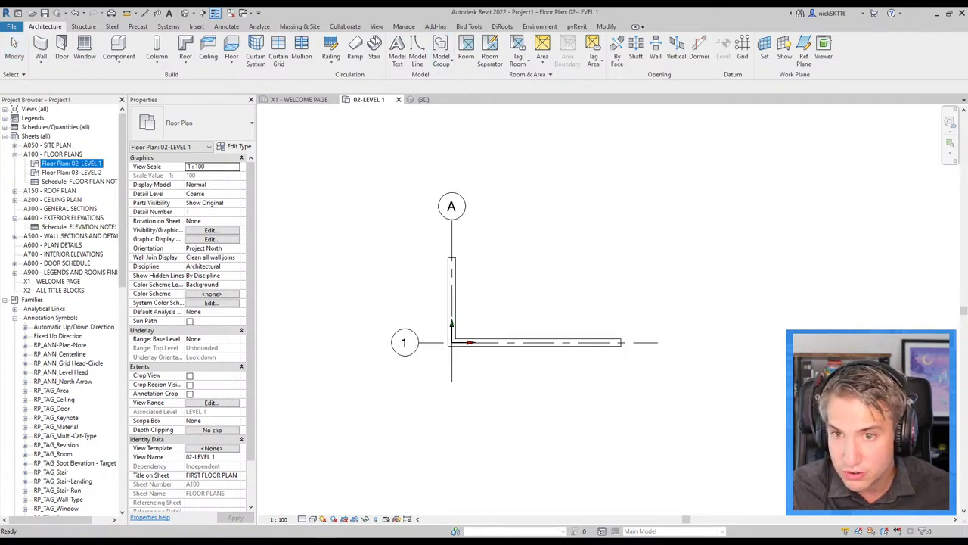
click(377, 27)
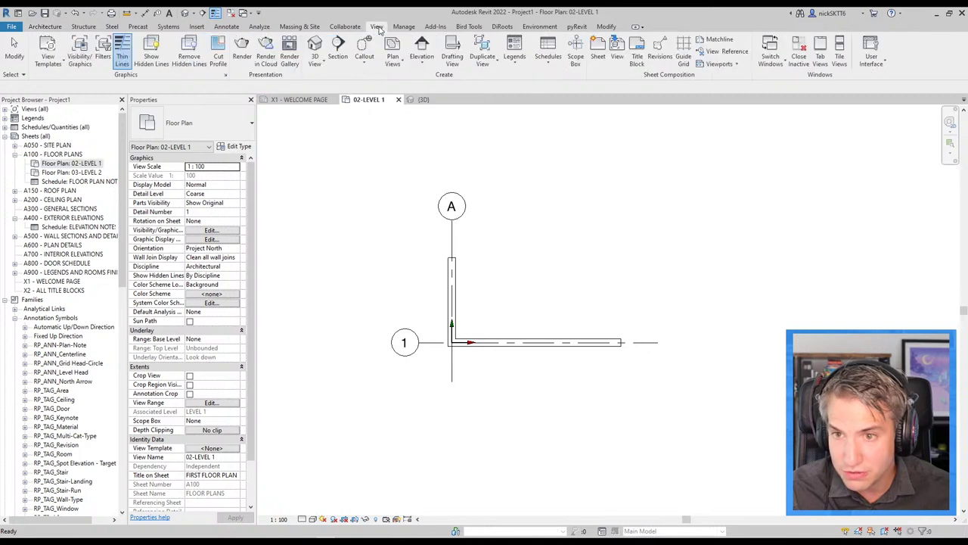
click(421, 63)
click(425, 81)
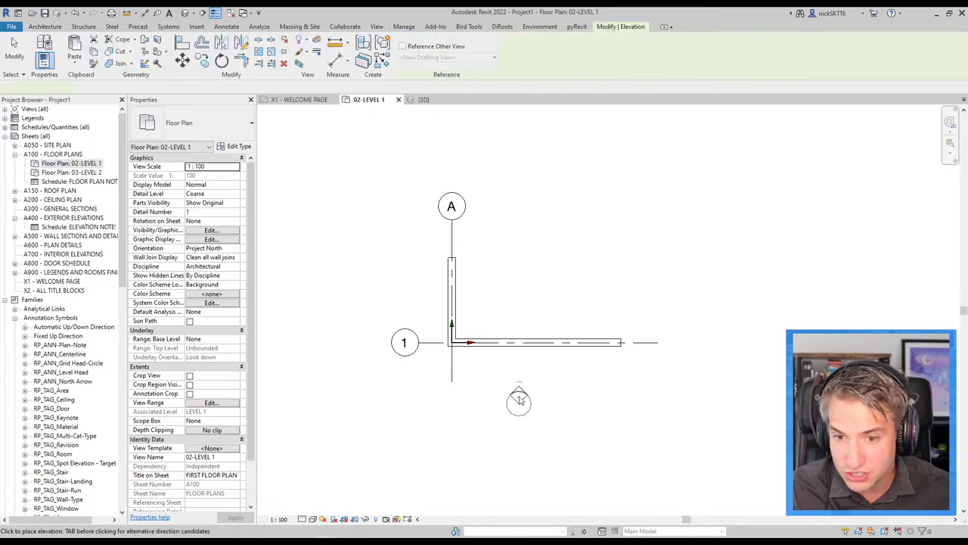
click(205, 125)
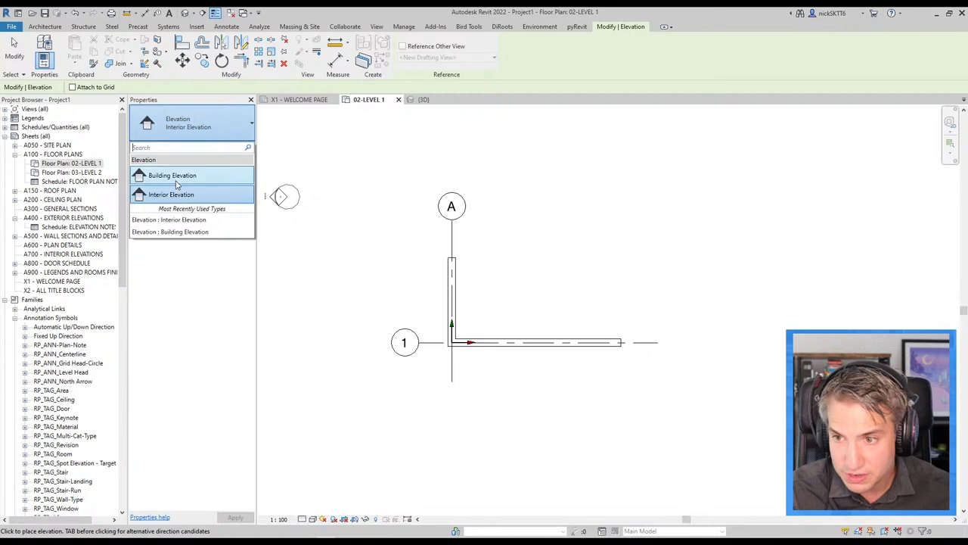
click(178, 176)
click(530, 389)
Step: Go to the new Elevation 1 - a view from the marker
key(Escape)
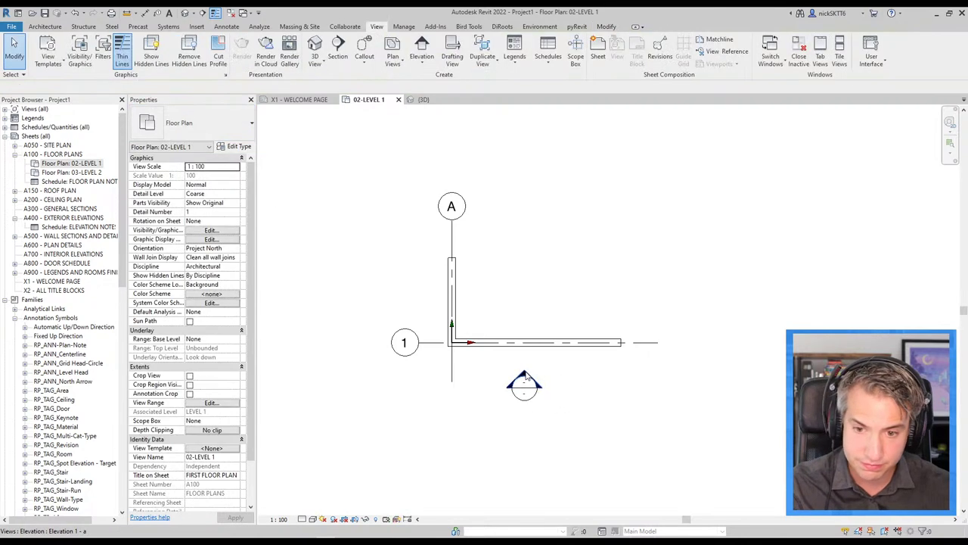
right_click(527, 382)
click(569, 180)
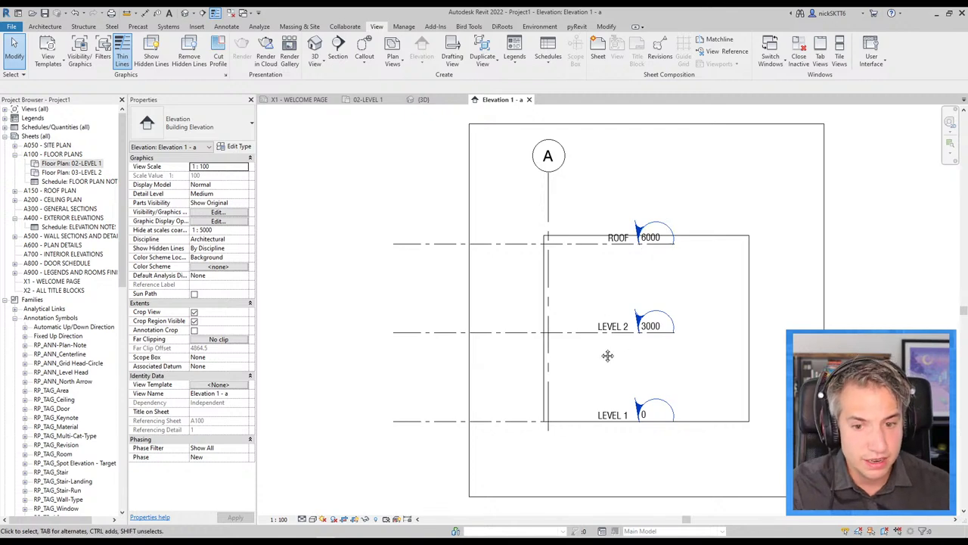
Step: Drag the LEVEL 2 level line ends further to the right
middle_drag(595, 351, 585, 344)
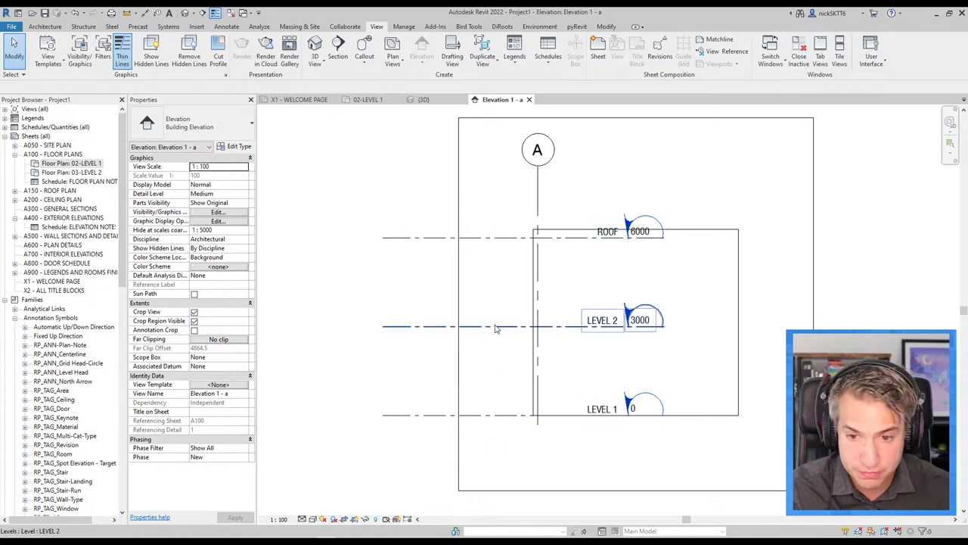
click(531, 330)
middle_drag(533, 335, 435, 311)
mouse_move(566, 303)
mouse_down()
mouse_move(749, 316)
mouse_move(736, 317)
mouse_up()
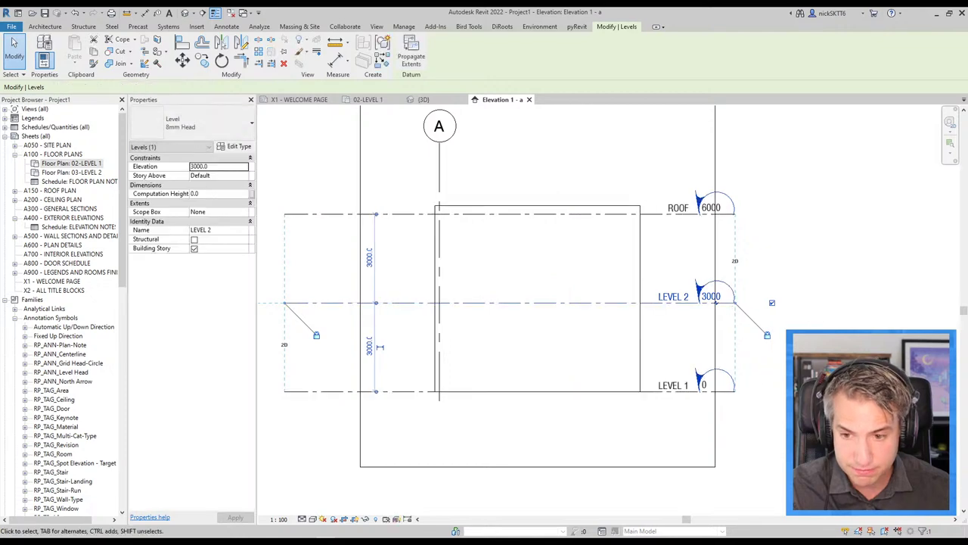
click(779, 402)
Step: Stretch the crop region's bottom edge down below LEVEL 1
scroll(668, 382, down, 3)
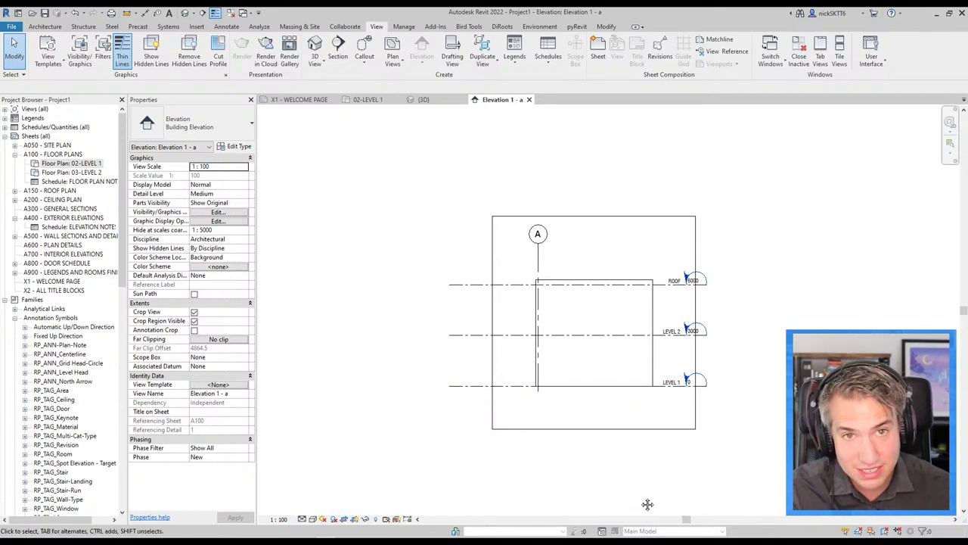
middle_drag(643, 504, 616, 371)
click(635, 297)
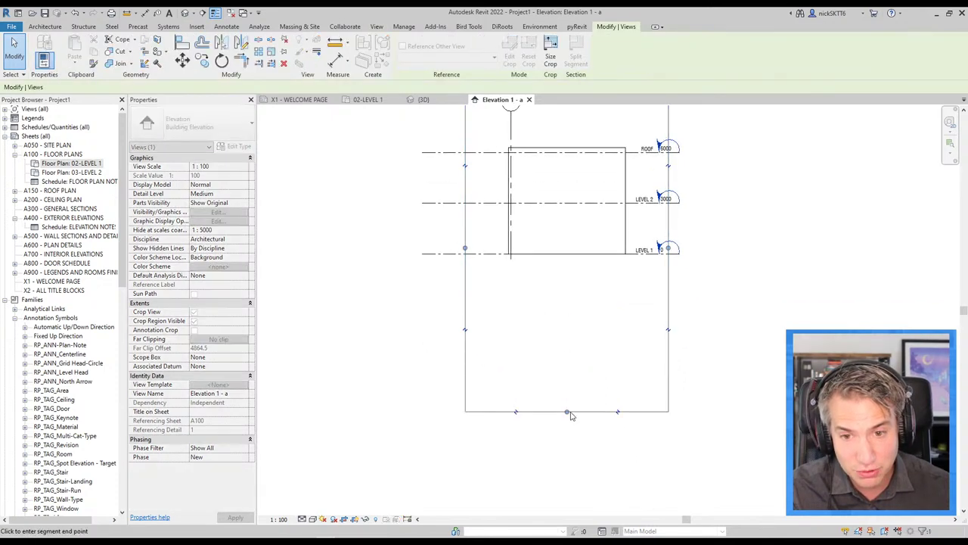
click(569, 407)
Step: Select both walls and check their Base Offset value
middle_drag(569, 139, 575, 233)
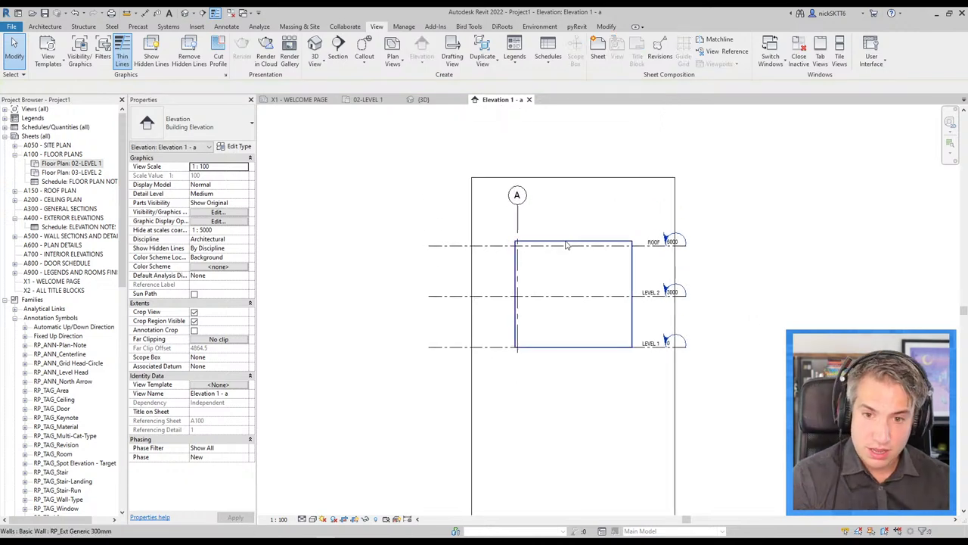
key(Tab)
click(565, 240)
key(v)
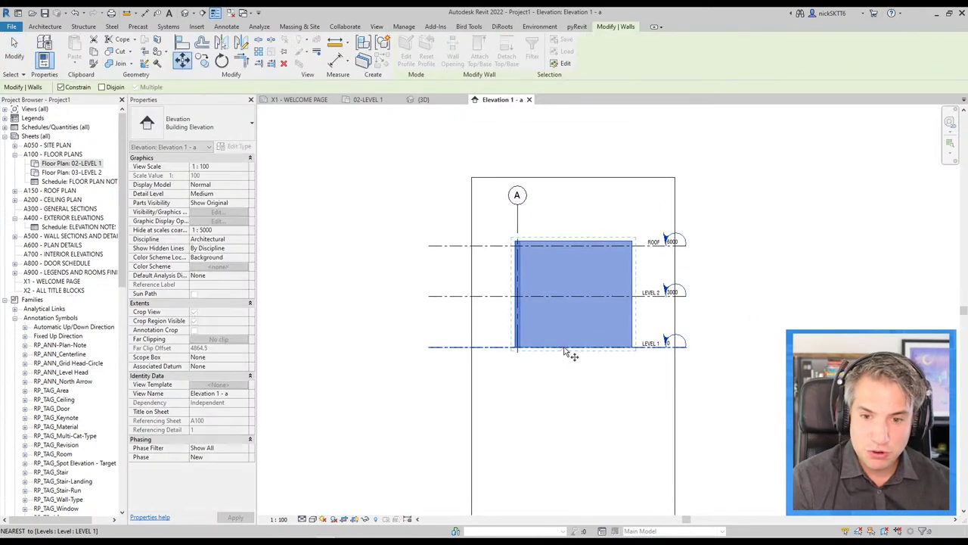
key(Escape)
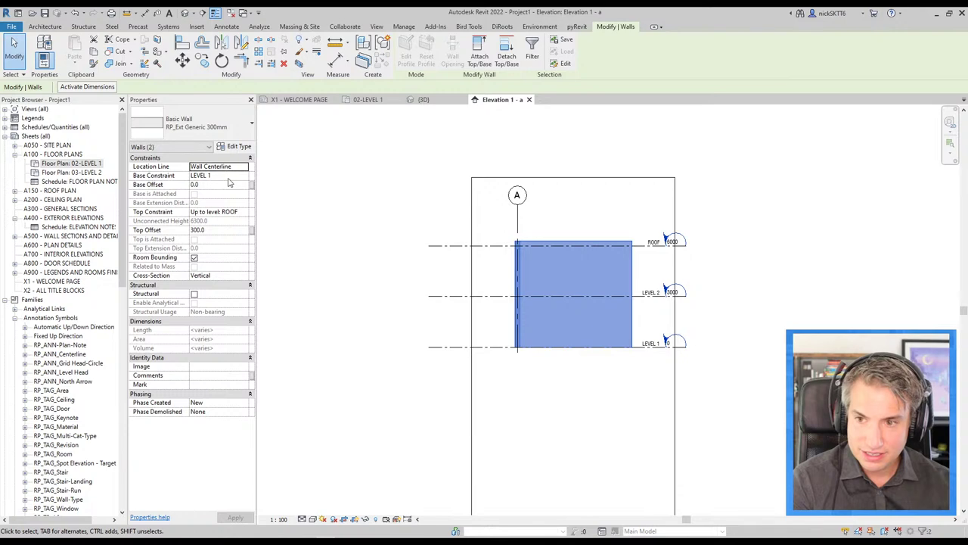
click(213, 185)
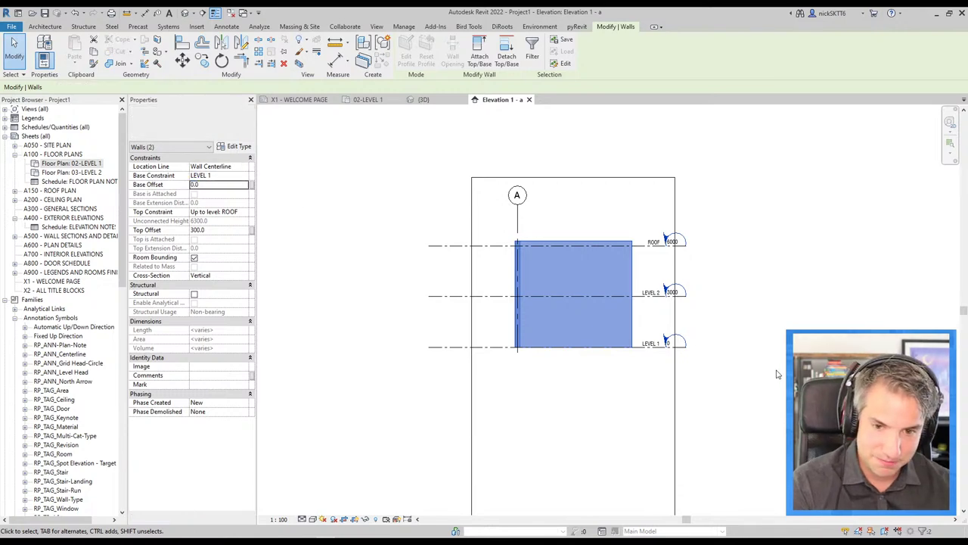
click(681, 372)
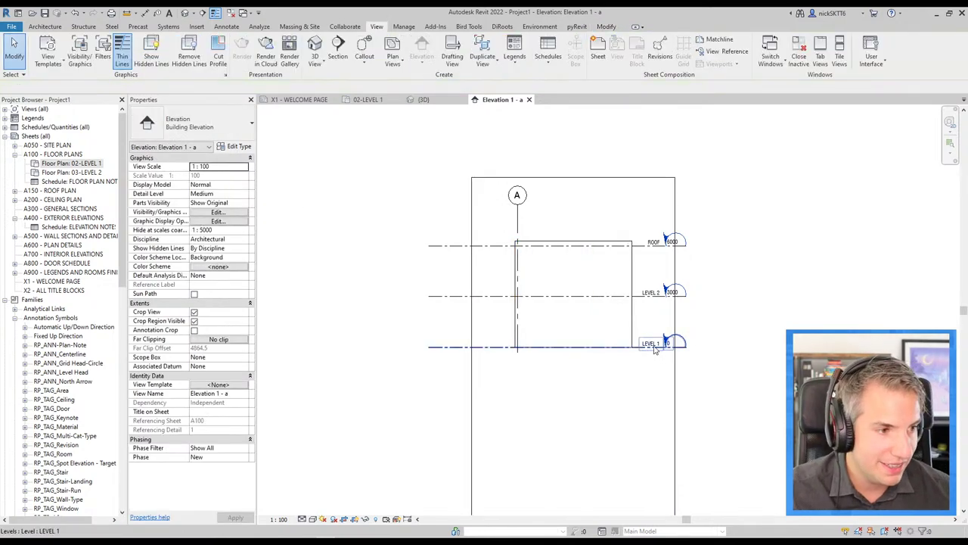
middle_drag(637, 344, 637, 338)
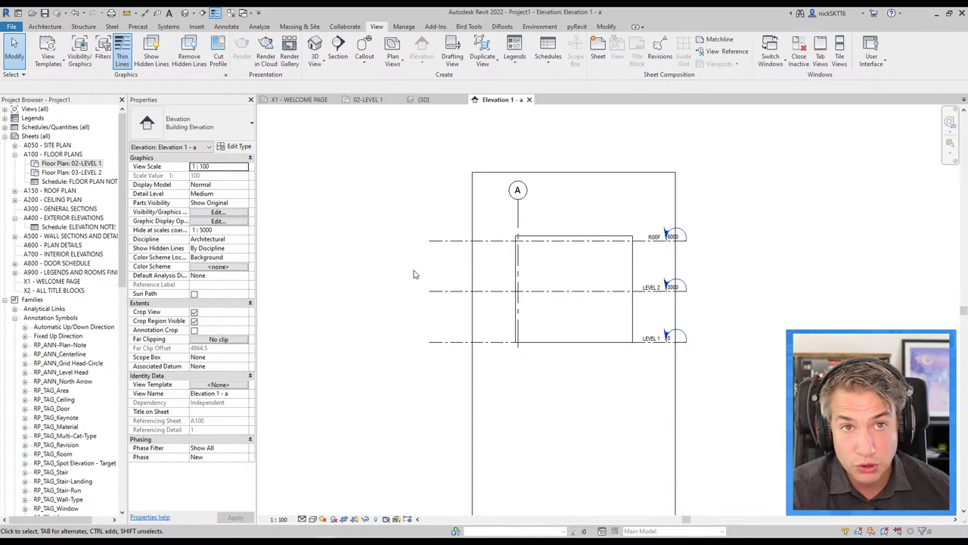
Step: In Visibility/Graphics (VG), turn on Site's Project Base Point and Internal Origin
key(v)
key(g)
scroll(121, 260, down, 5)
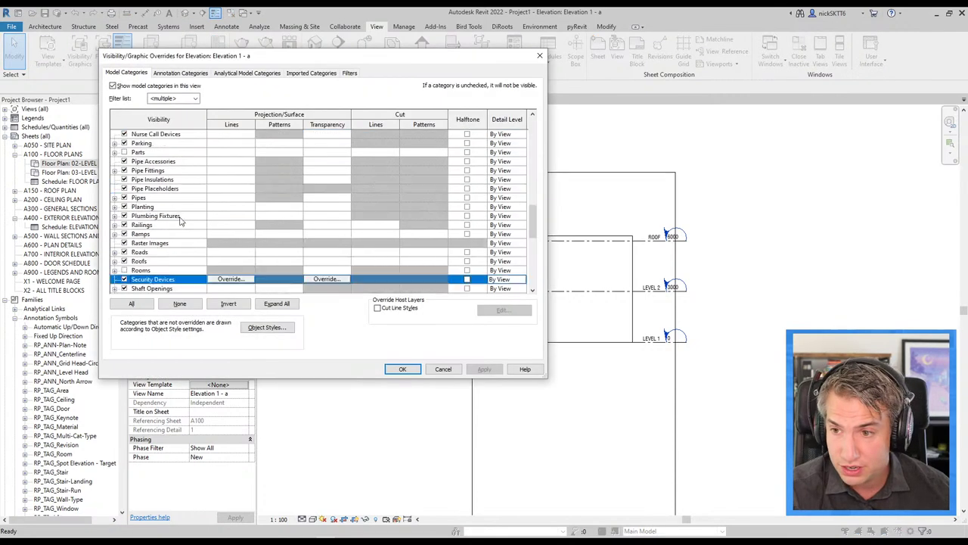
scroll(121, 261, down, 2)
click(114, 270)
scroll(125, 273, down, 2)
scroll(130, 271, down, 1)
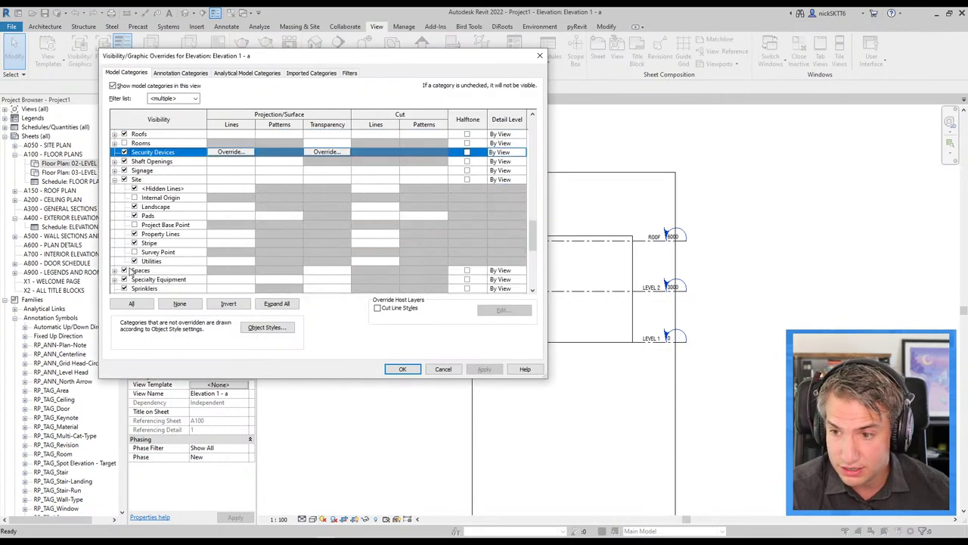
click(134, 225)
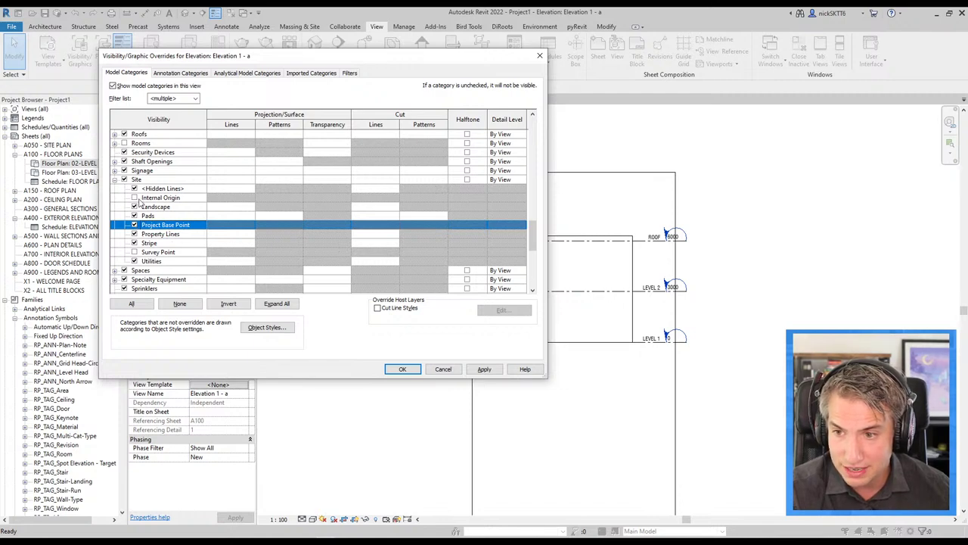
click(135, 197)
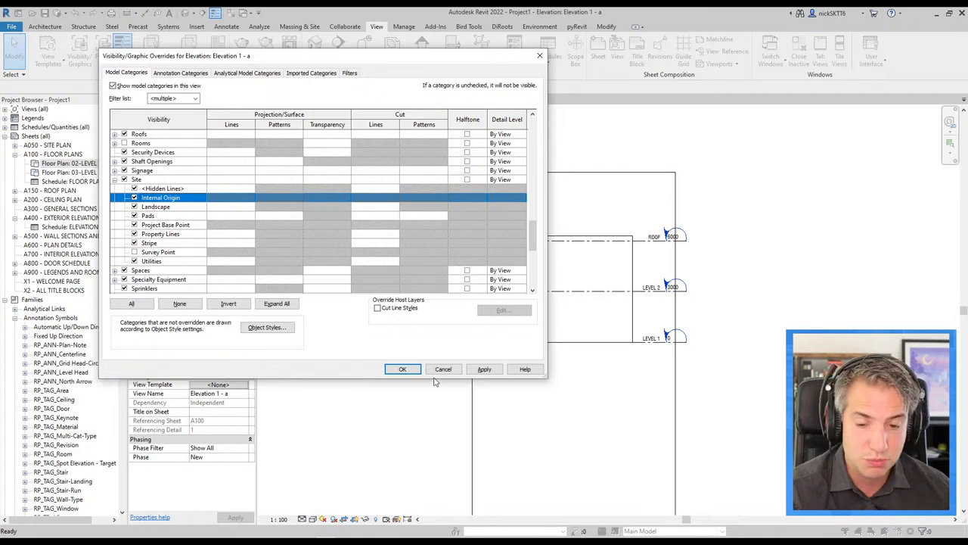
click(402, 369)
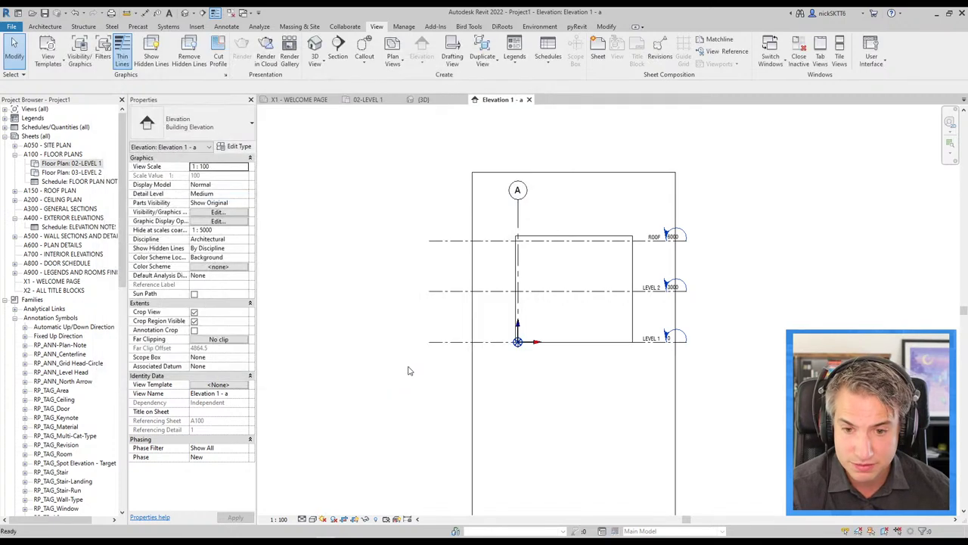
Step: Move the Project Base Point down 10000 with MV, so Level 1 reads 10000
click(517, 343)
scroll(529, 333, up, 2)
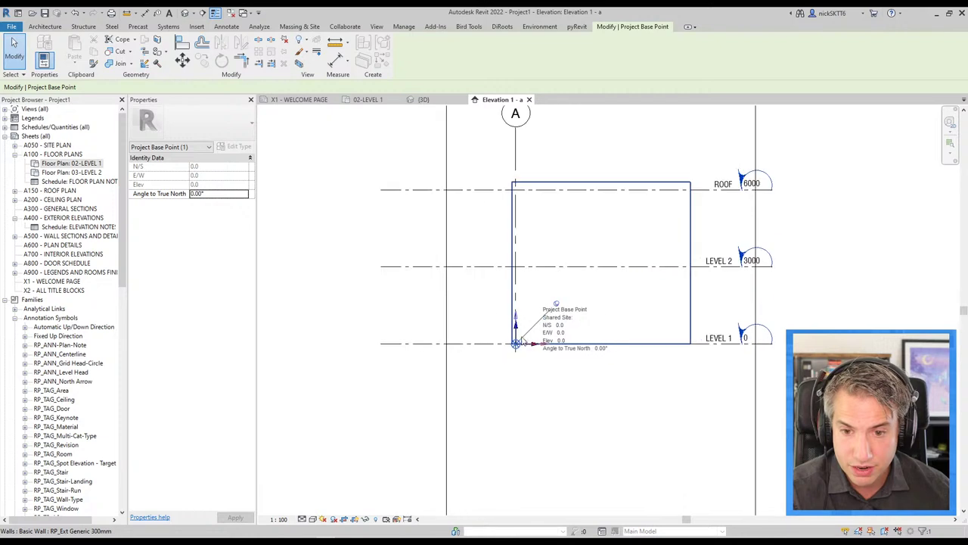
scroll(556, 302, up, 2)
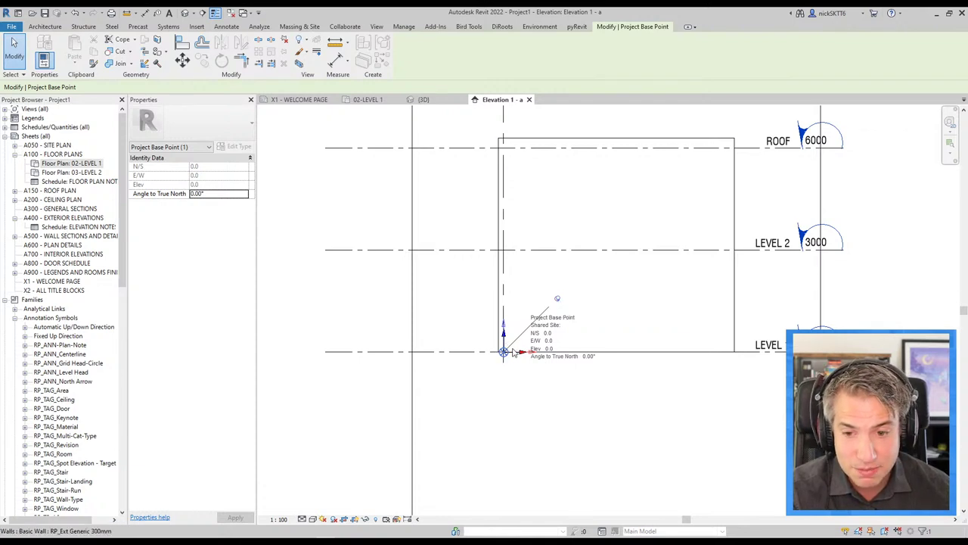
middle_drag(544, 439, 536, 416)
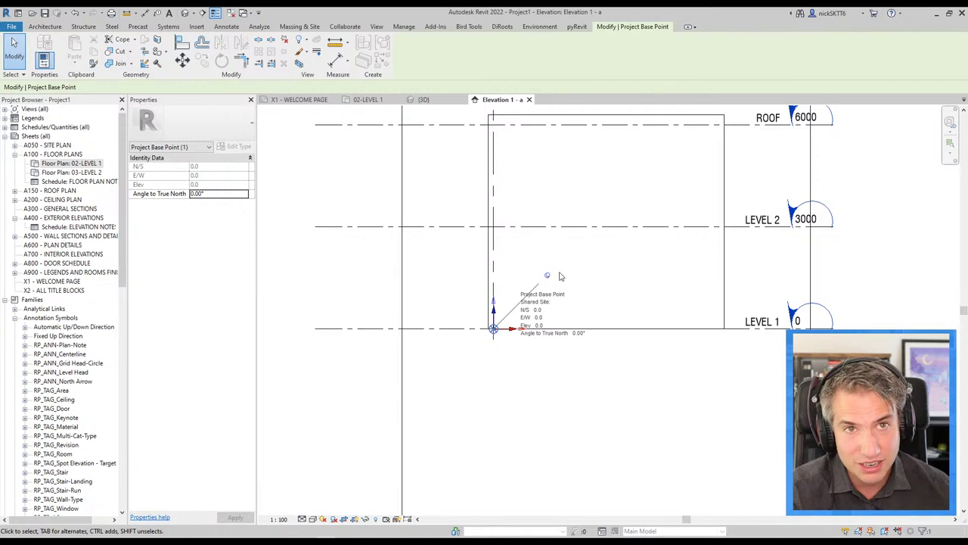
middle_drag(534, 200, 514, 153)
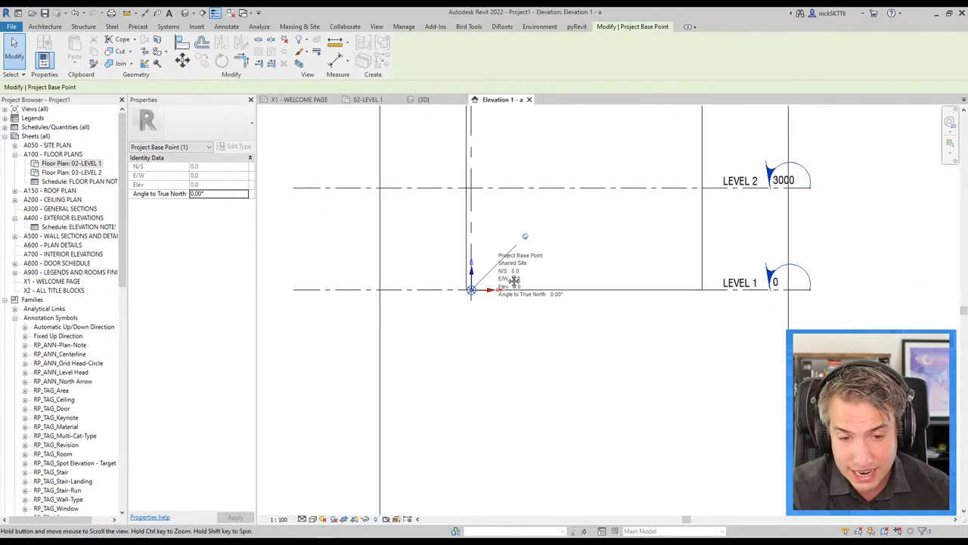
scroll(745, 266, down, 2)
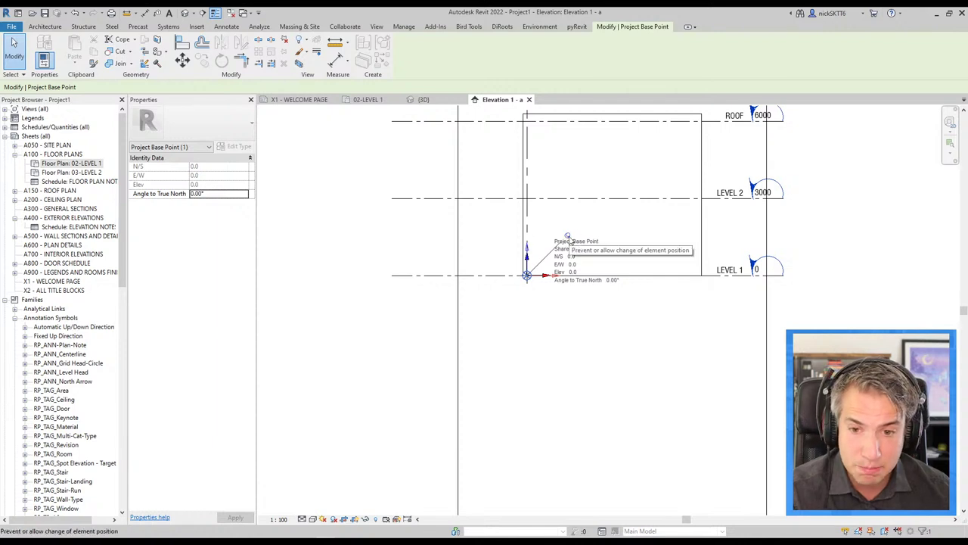
middle_drag(531, 287, 511, 237)
key(m)
key(v)
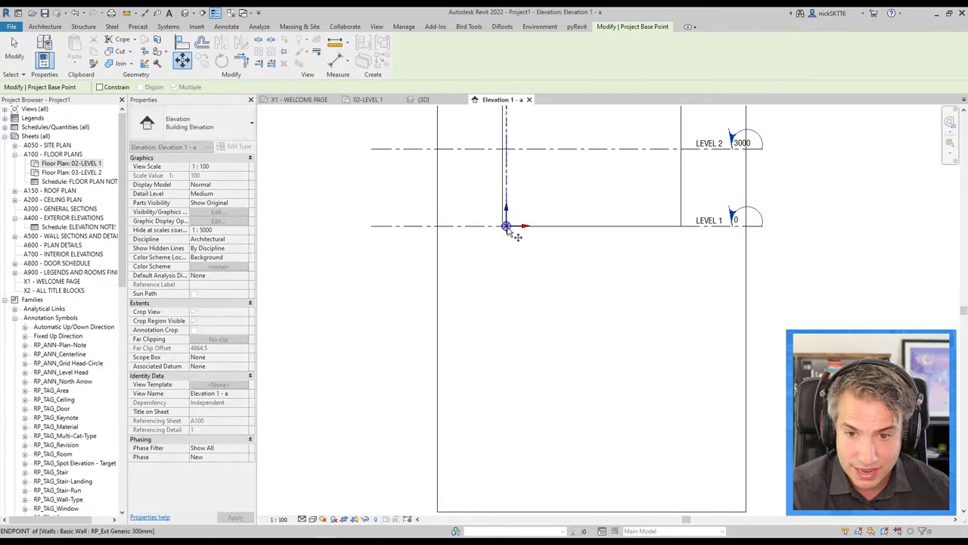
click(506, 225)
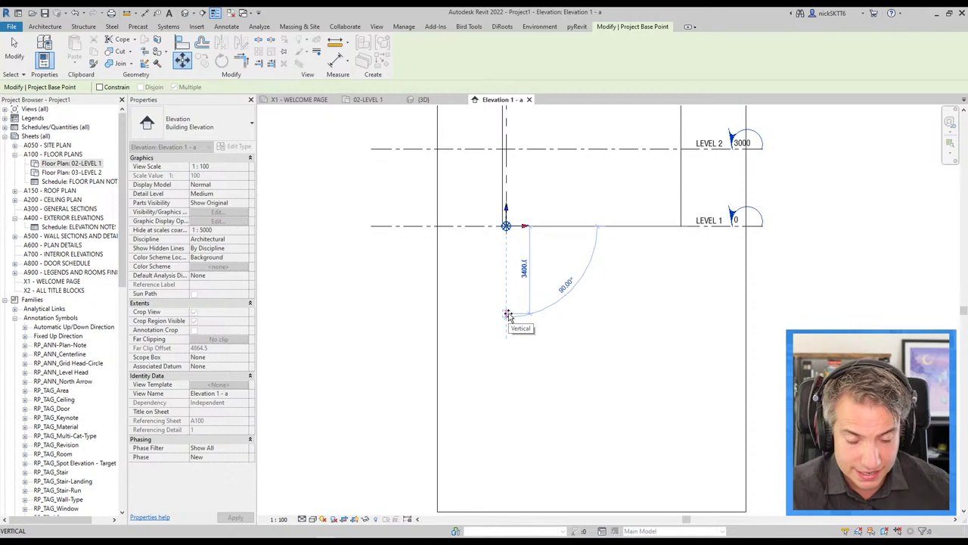
text(10000)
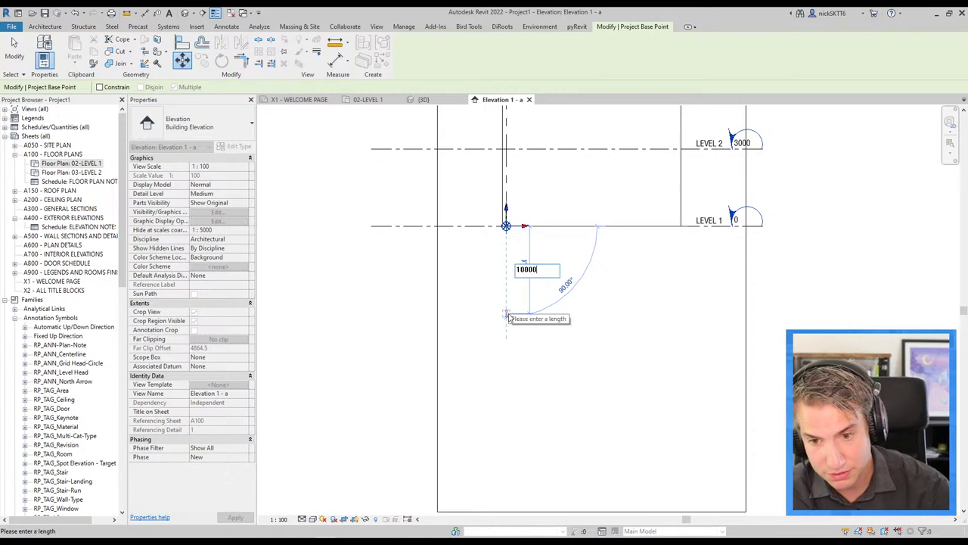
key(Return)
scroll(563, 404, down, 3)
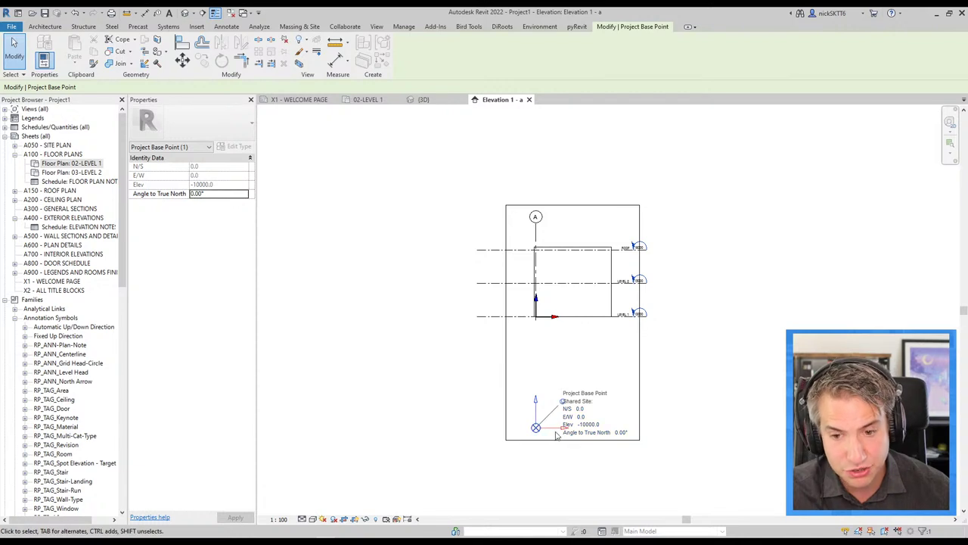
click(555, 426)
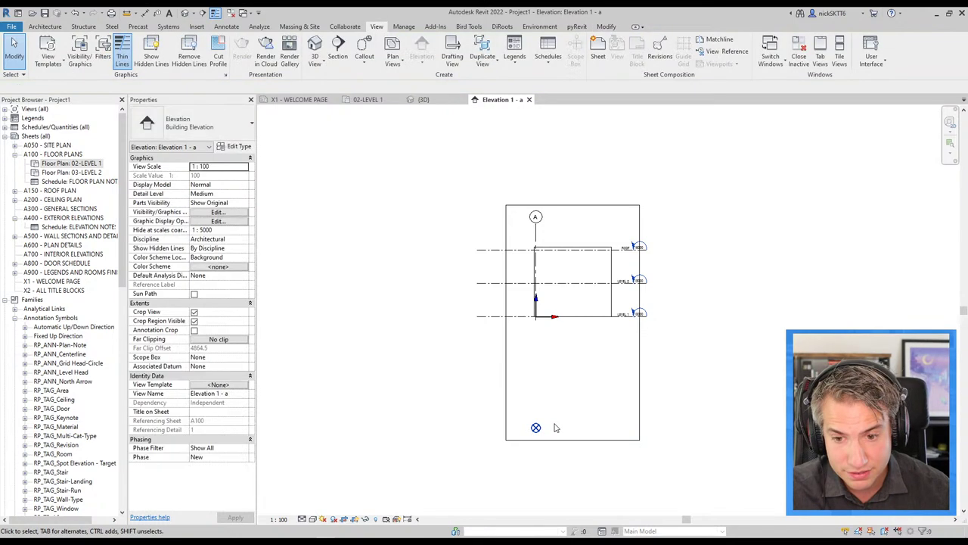
scroll(555, 426, up, 3)
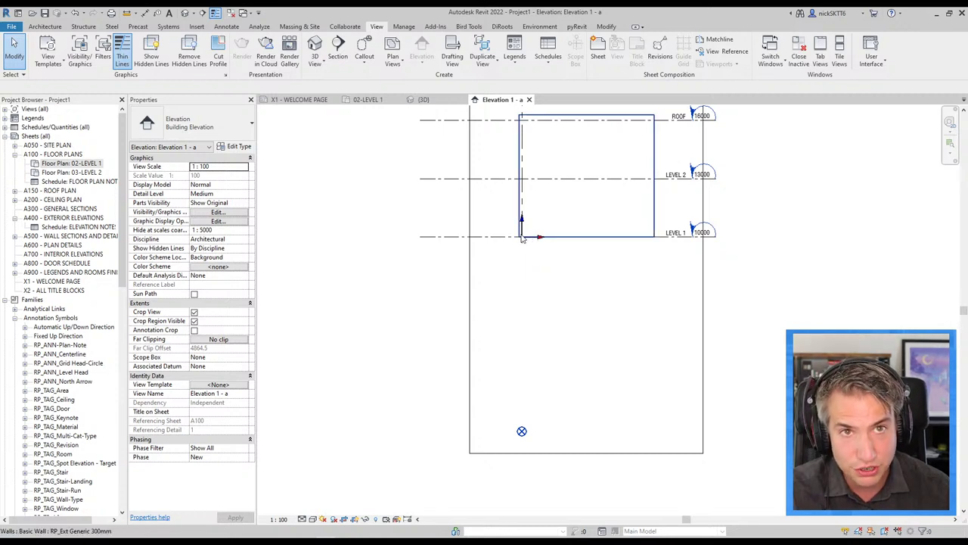
click(521, 431)
click(586, 373)
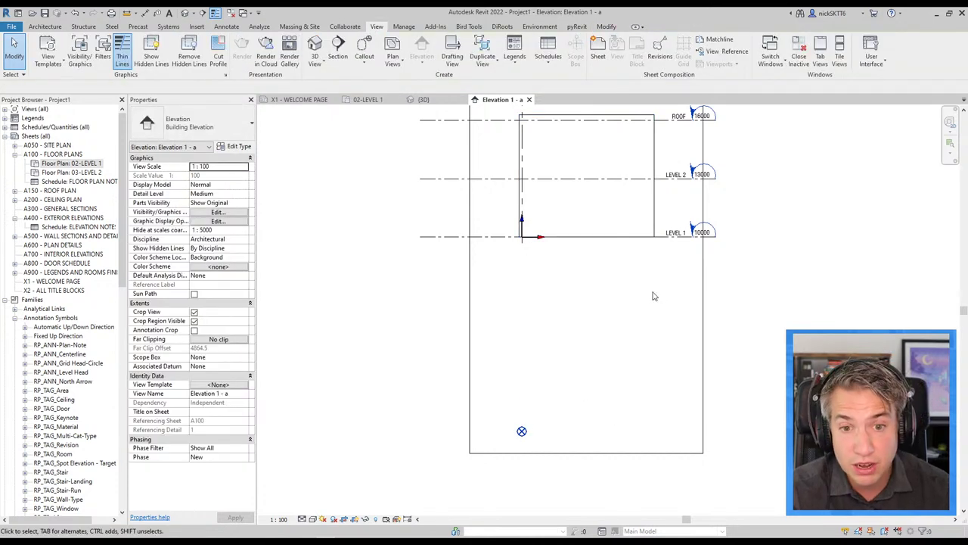
scroll(669, 252, up, 1)
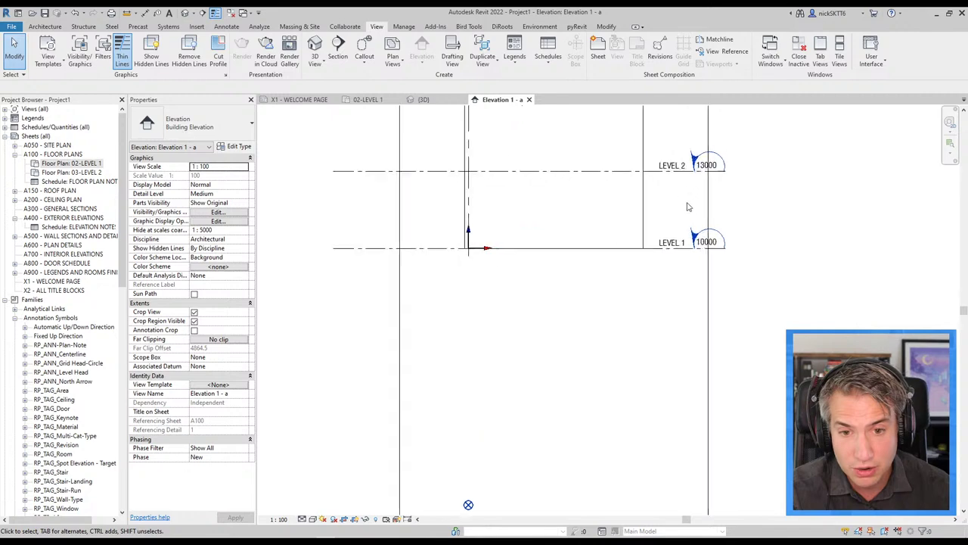
scroll(672, 259, up, 1)
scroll(677, 258, down, 1)
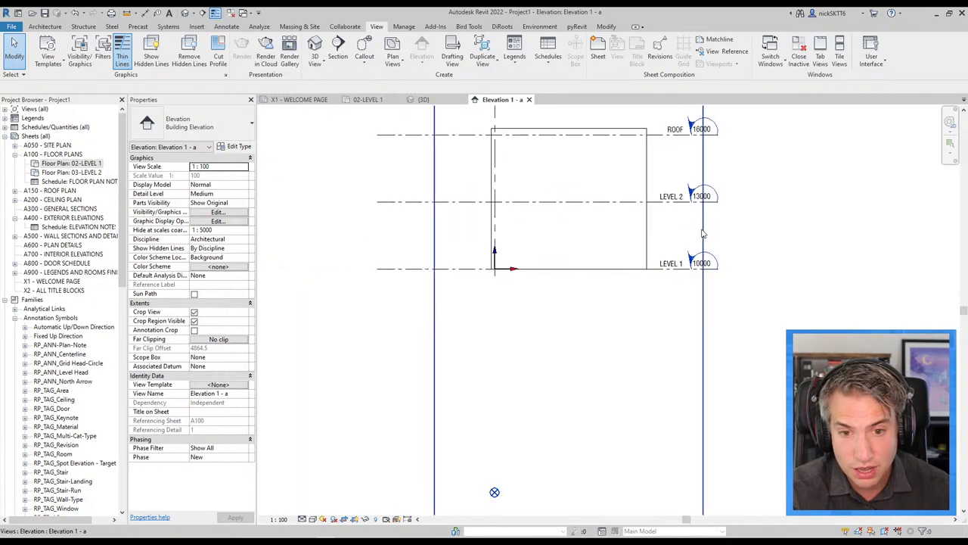
scroll(683, 260, down, 1)
click(688, 260)
scroll(716, 266, up, 1)
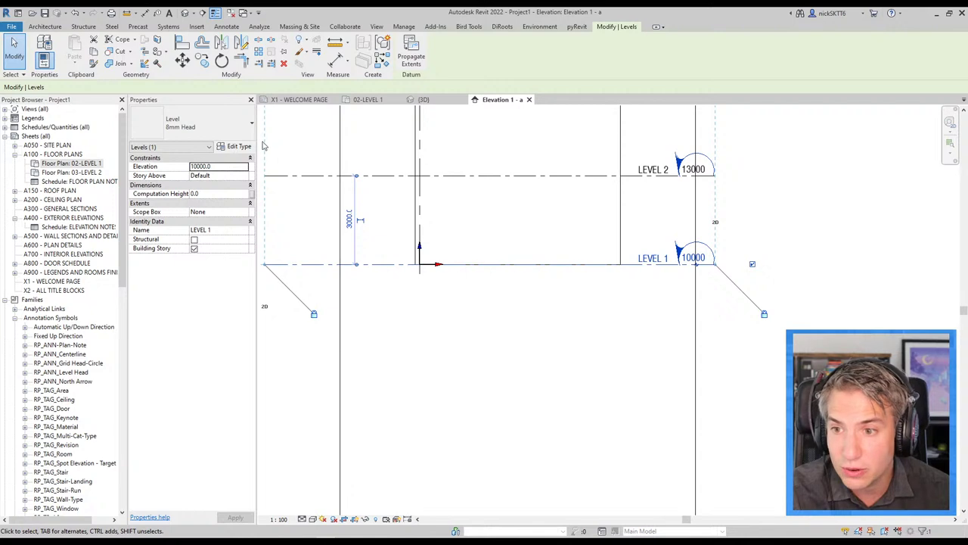
Step: Confirm the level type's Elevation Base is Project Base Point
click(239, 146)
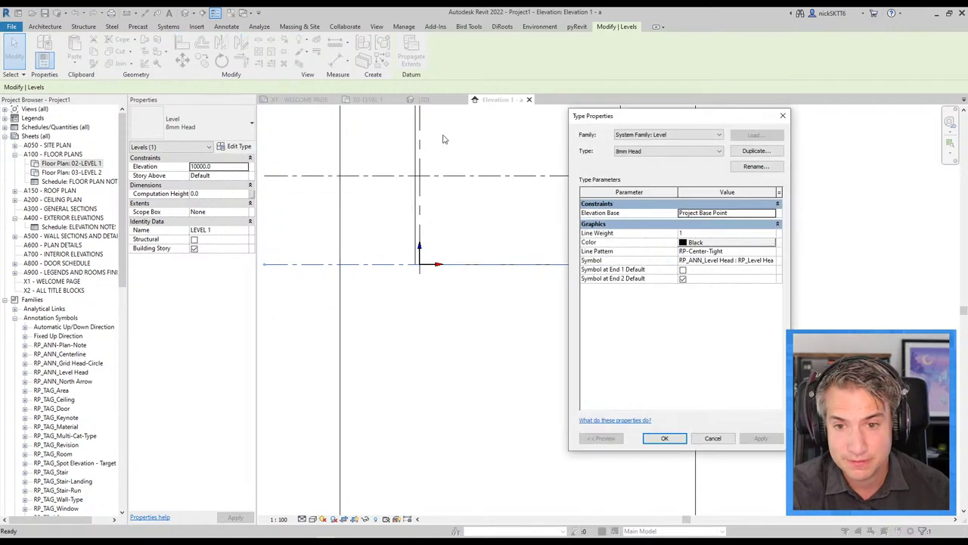
drag(654, 123, 421, 109)
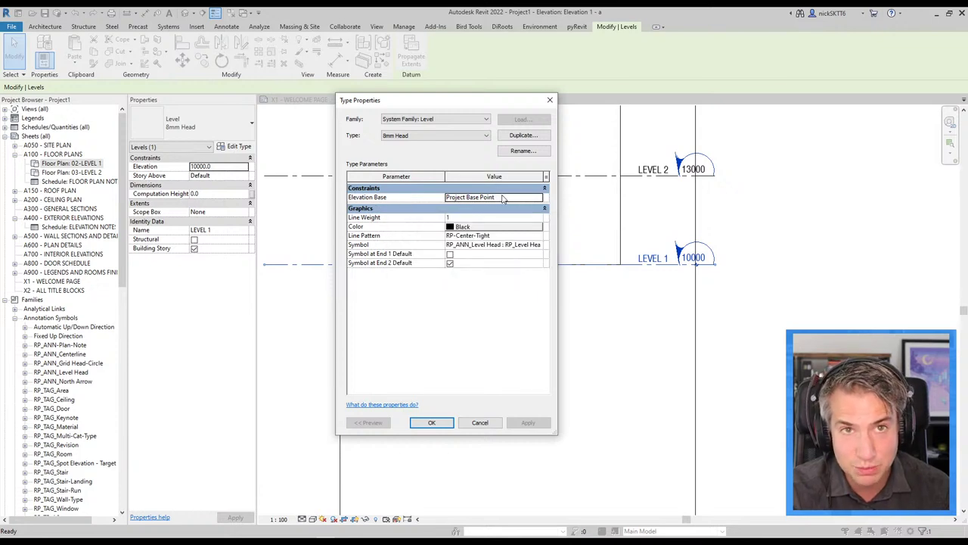
click(542, 198)
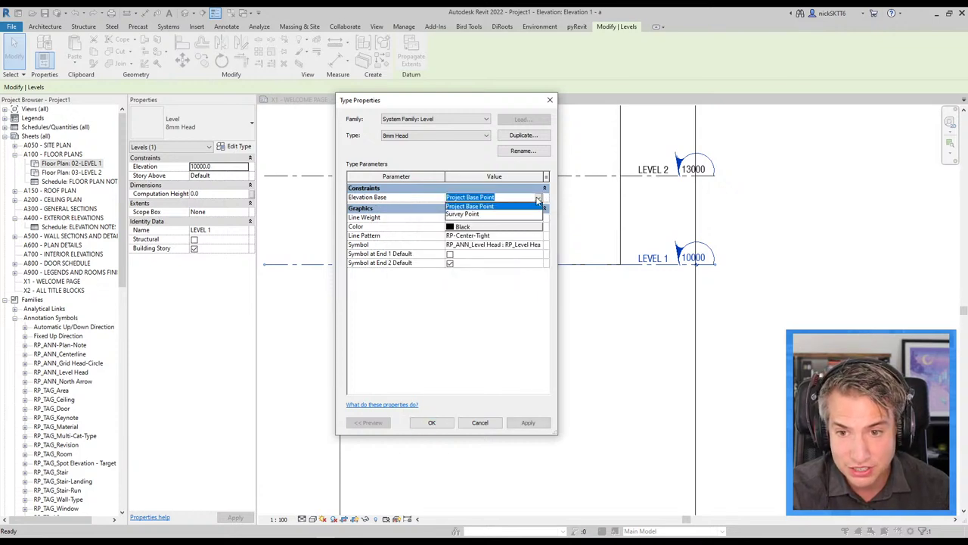
click(493, 206)
click(539, 197)
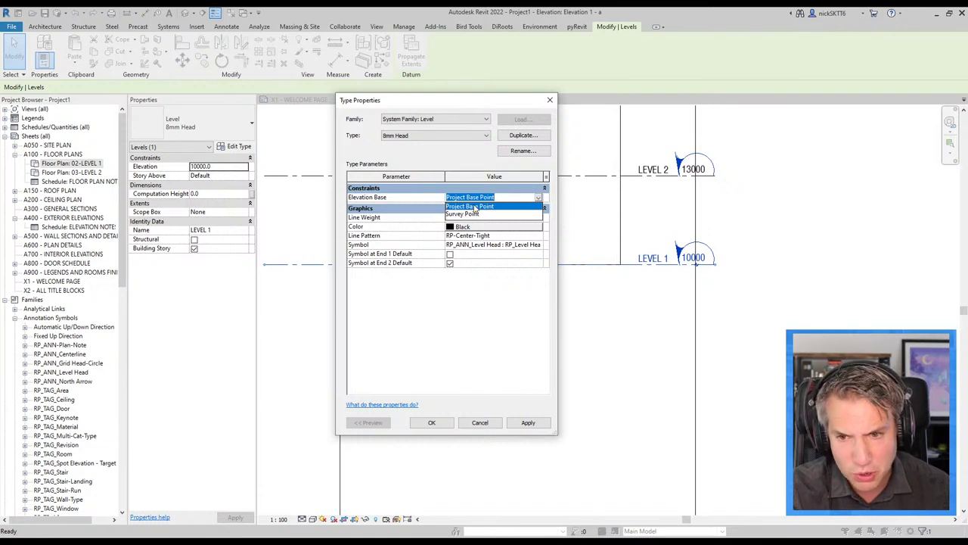
key(Escape)
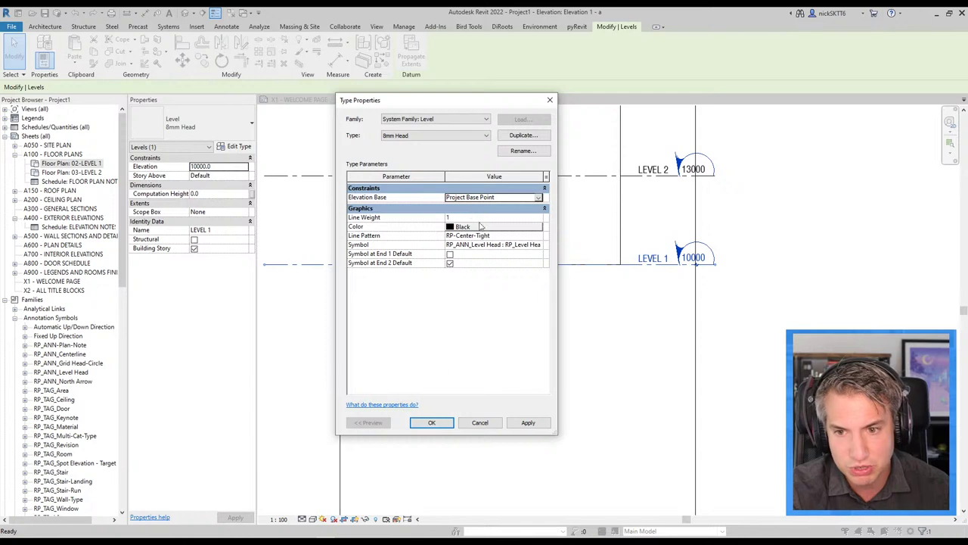
click(430, 423)
Step: Drag the Project Base Point up to elevation -6500
scroll(529, 397, down, 3)
key(Escape)
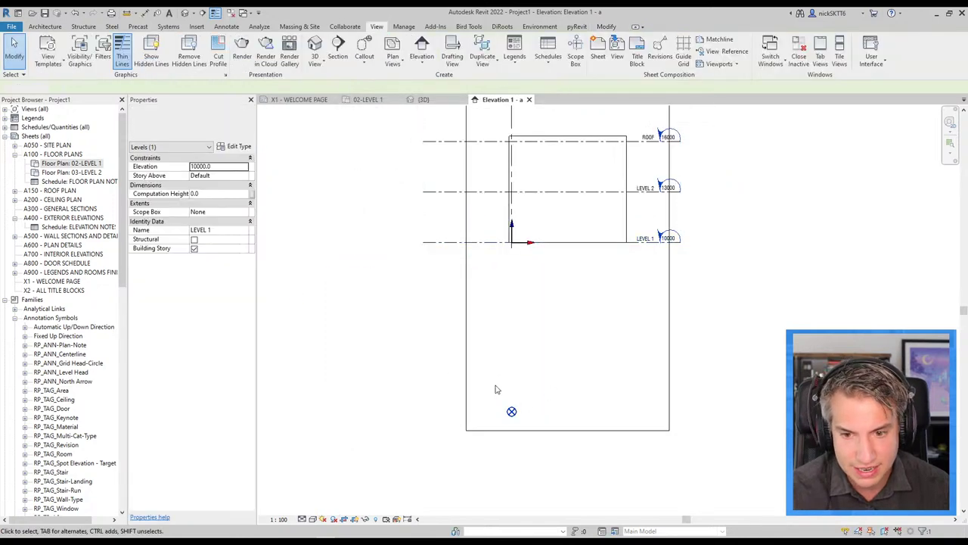
click(513, 413)
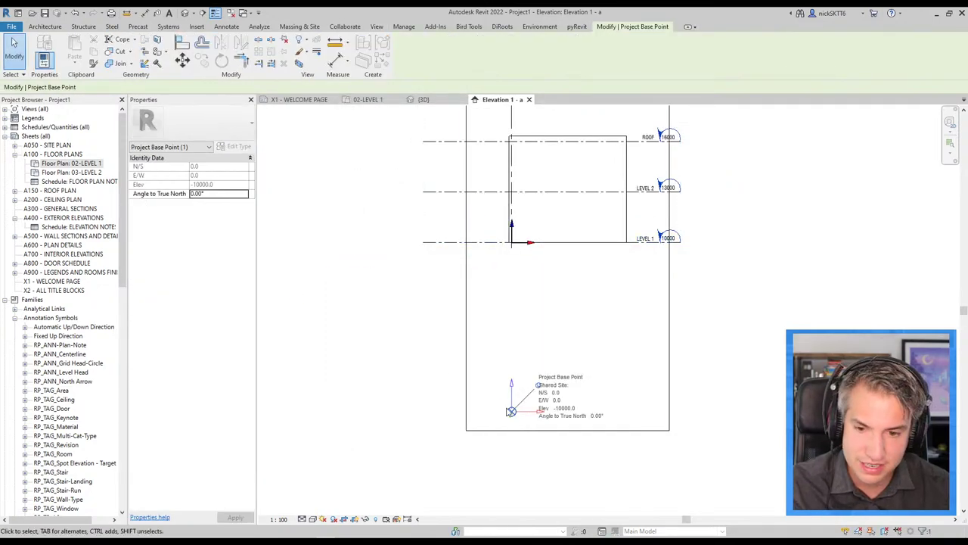
drag(535, 391, 535, 330)
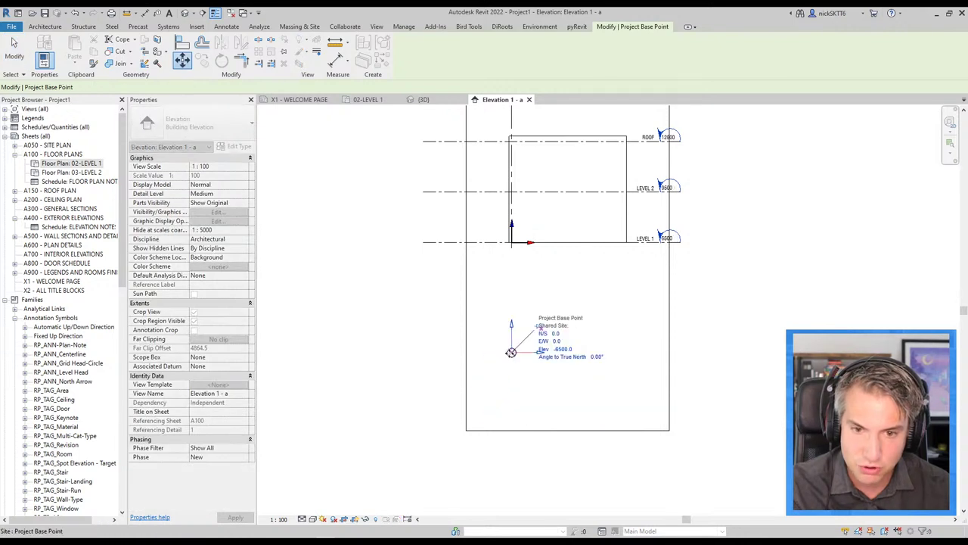
Step: Undo the base point drag so Level 1 reads 10000 again, then view the TIP #3 slide
scroll(662, 240, up, 2)
middle_drag(660, 245, 615, 306)
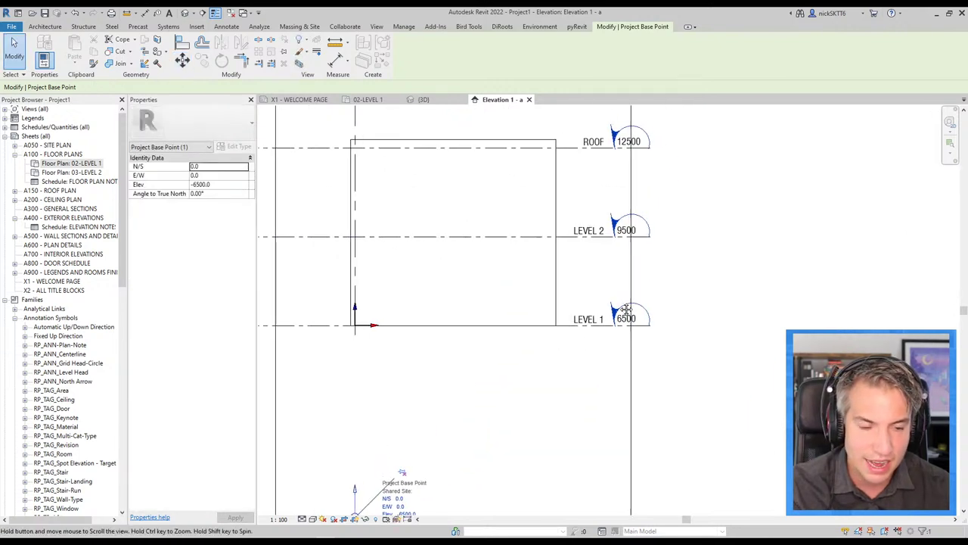
key(ctrl+z)
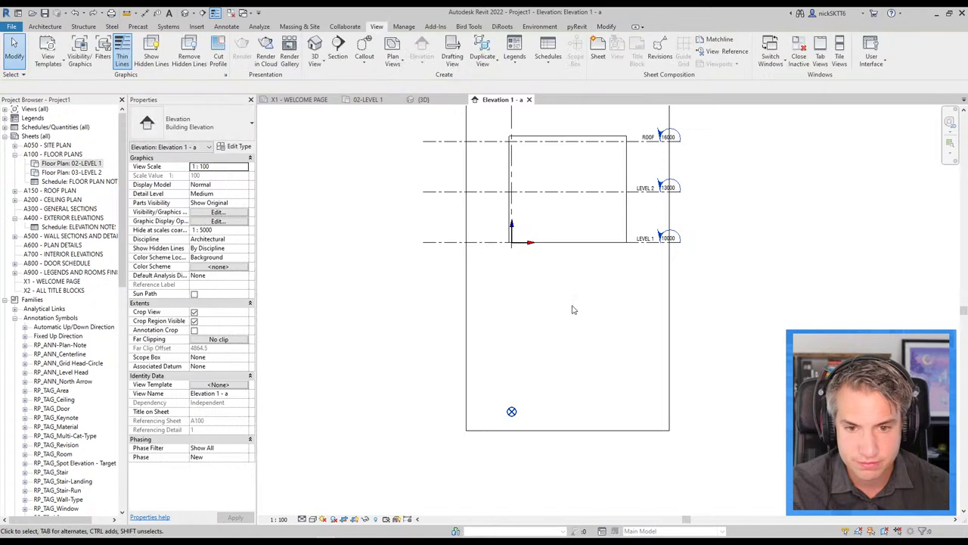
click(511, 410)
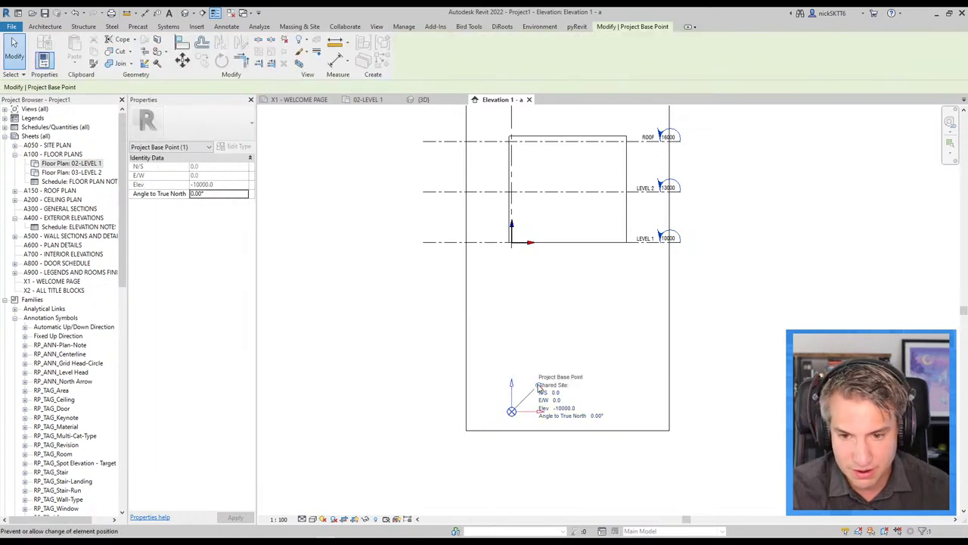
scroll(675, 229, up, 2)
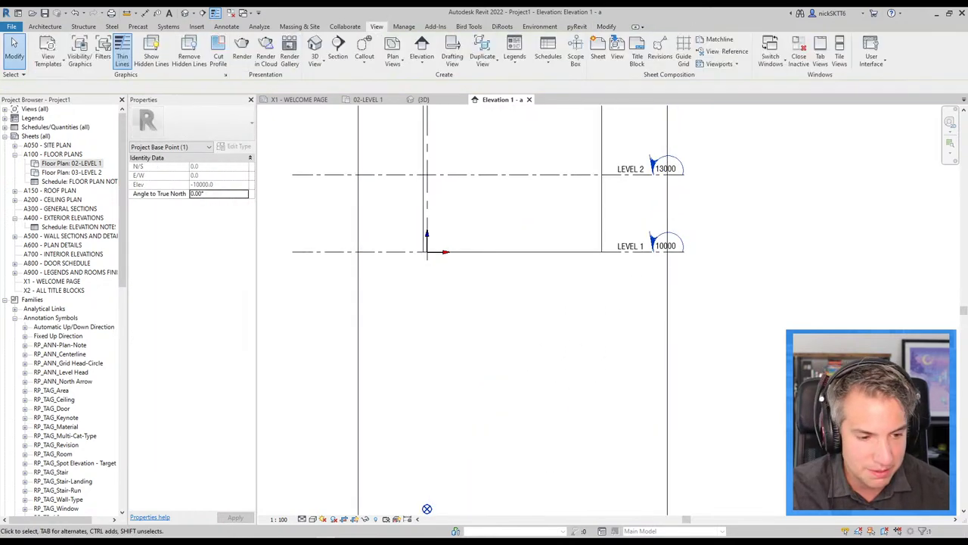
key(Escape)
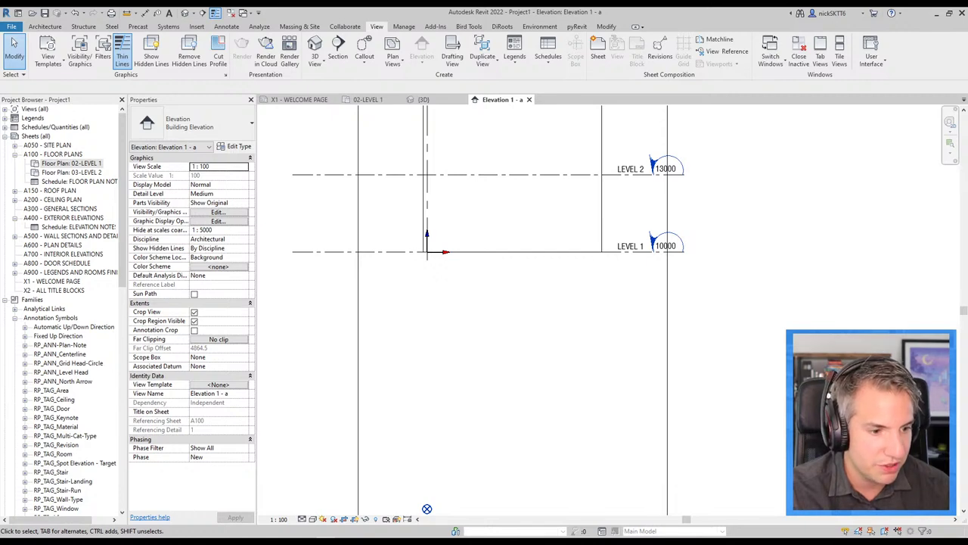
key(alt+Tab)
scroll(626, 341, down, 1)
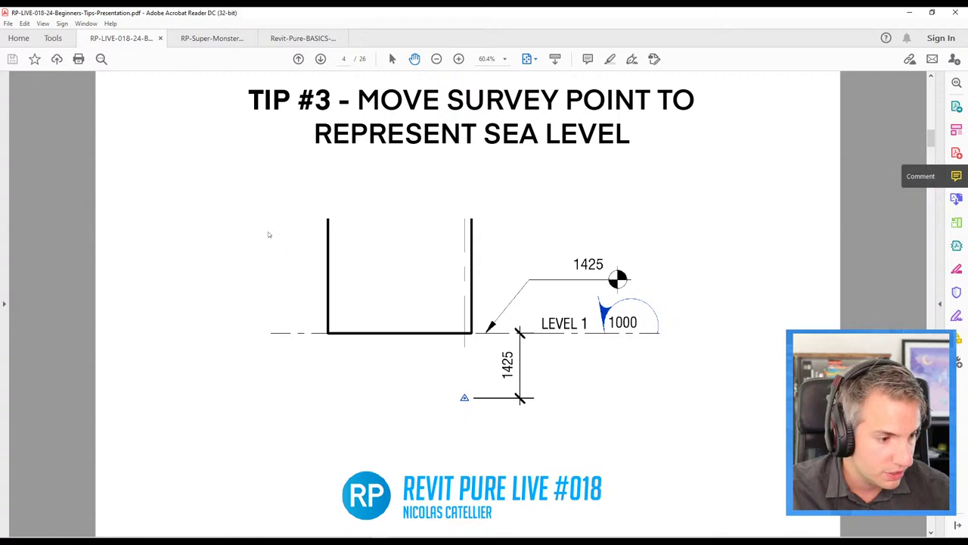
Step: Return from the sea-level slide to Revit's Elevation 1 - a view
key(alt+Tab)
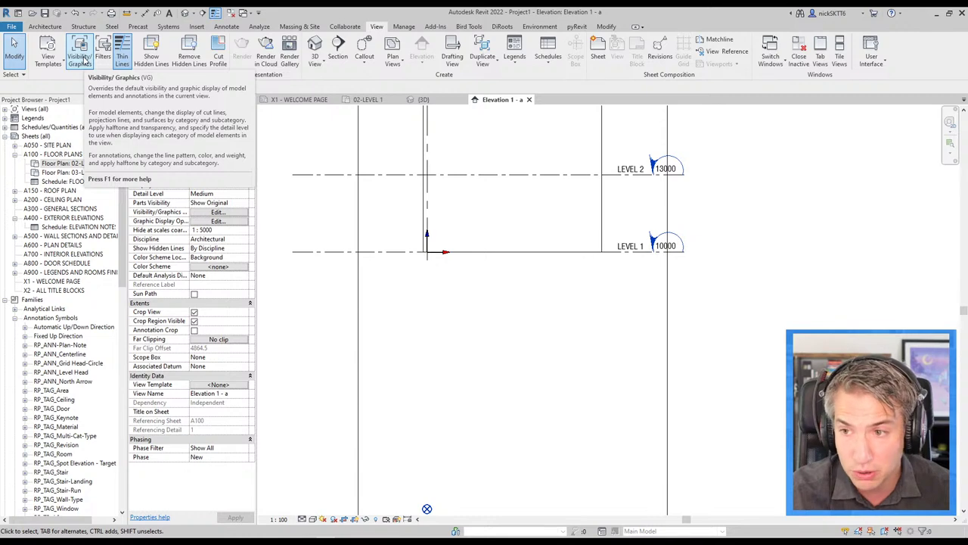
Step: Turn on Site > Survey Point in Visibility/Graphics, then select the survey point at Level 1
click(84, 58)
click(151, 217)
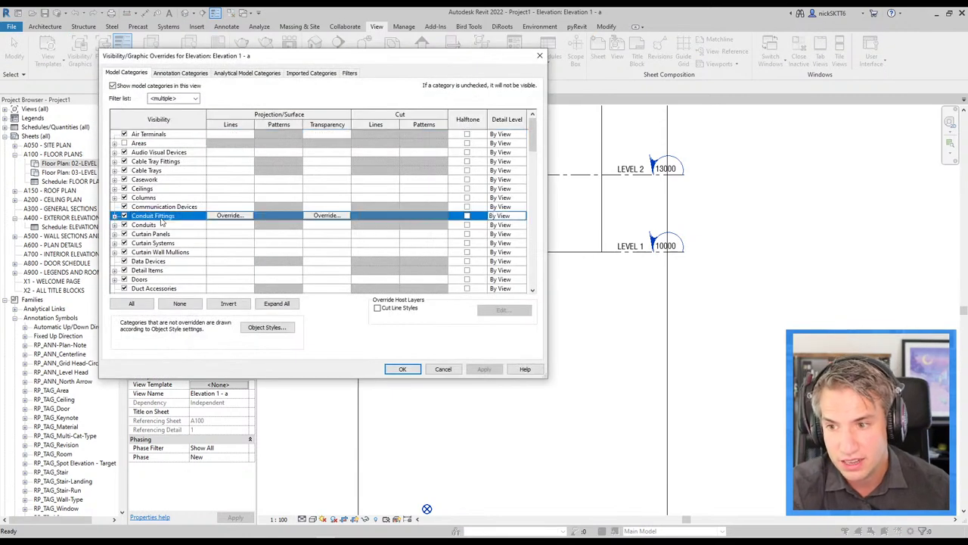
scroll(144, 257, down, 10)
click(144, 277)
scroll(144, 276, down, 2)
click(115, 252)
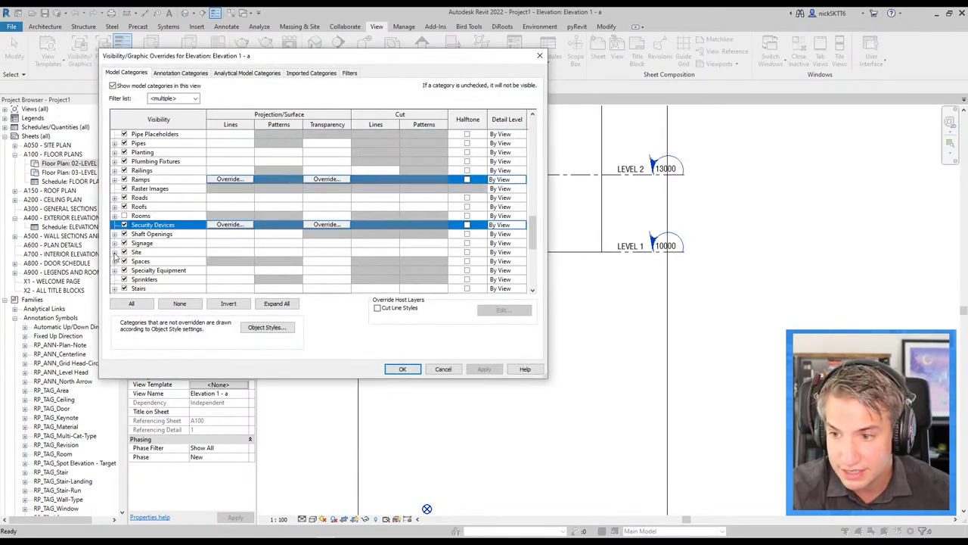
scroll(169, 255, down, 3)
click(134, 235)
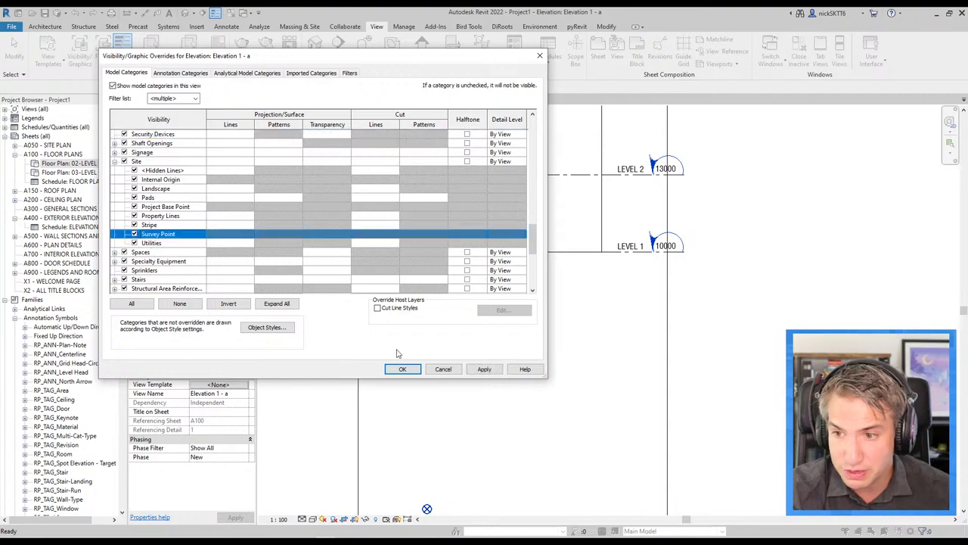
click(402, 368)
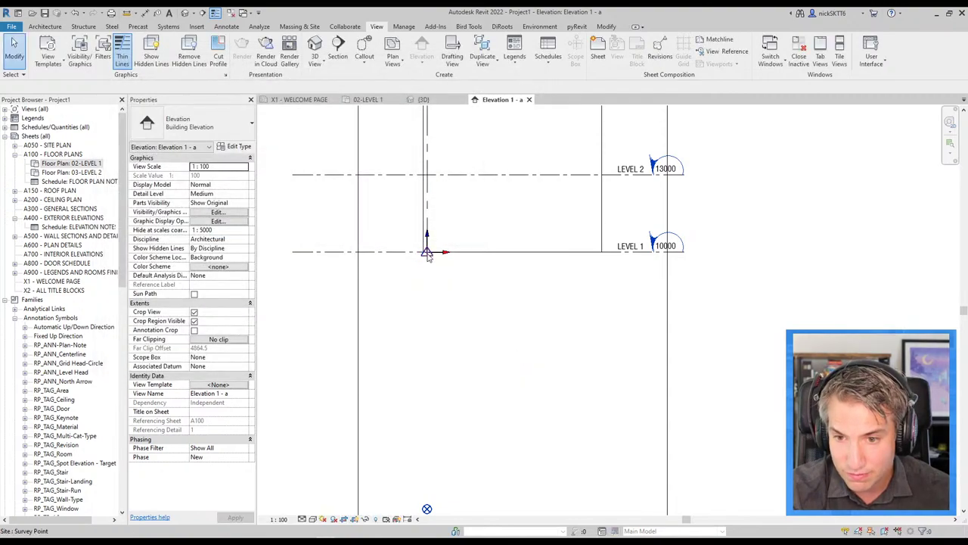
click(427, 255)
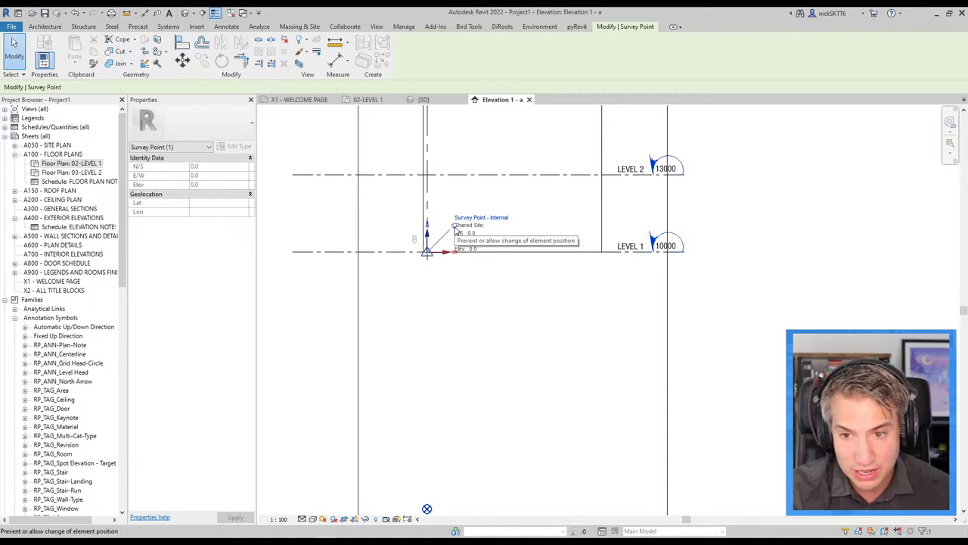
Step: Drag the survey point down from Level 1 to just below the project base point
scroll(451, 344, down, 3)
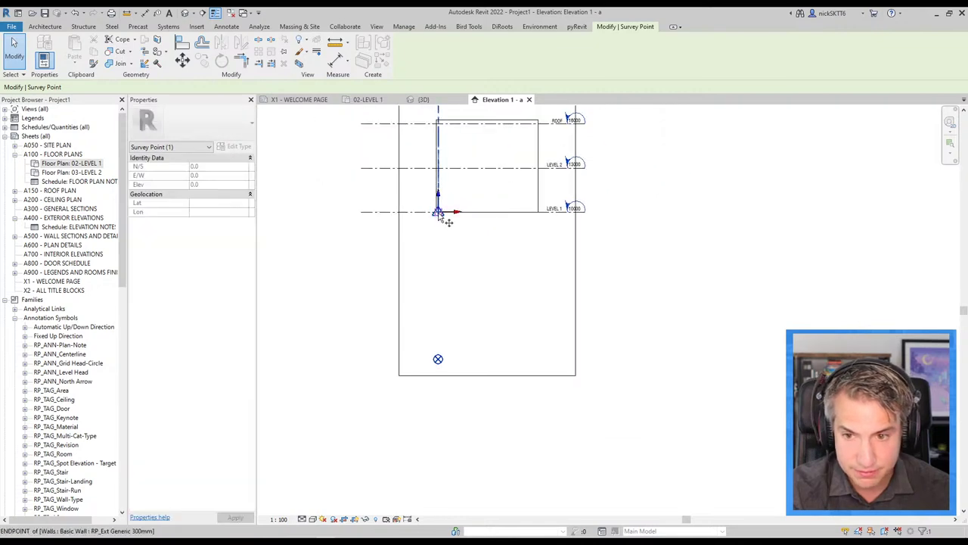
drag(446, 219, 445, 371)
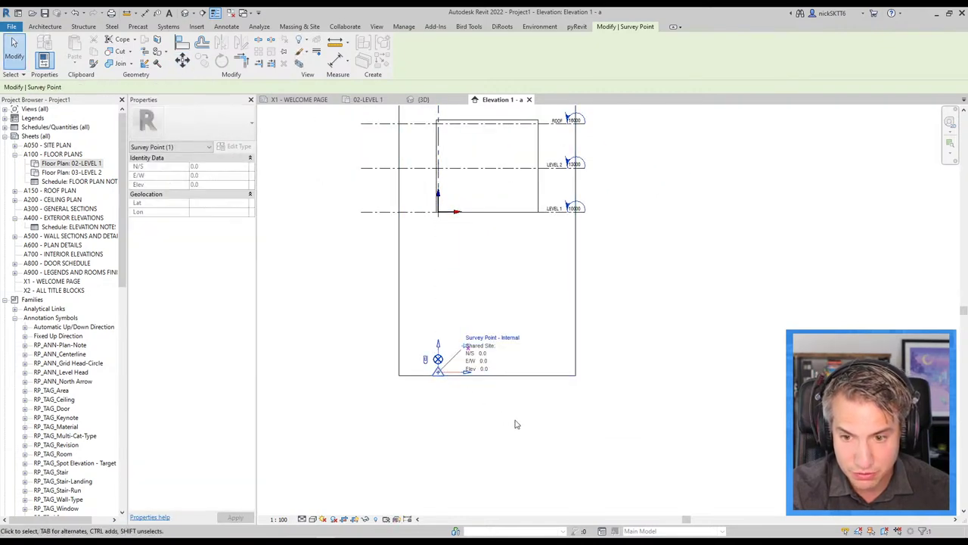
click(499, 420)
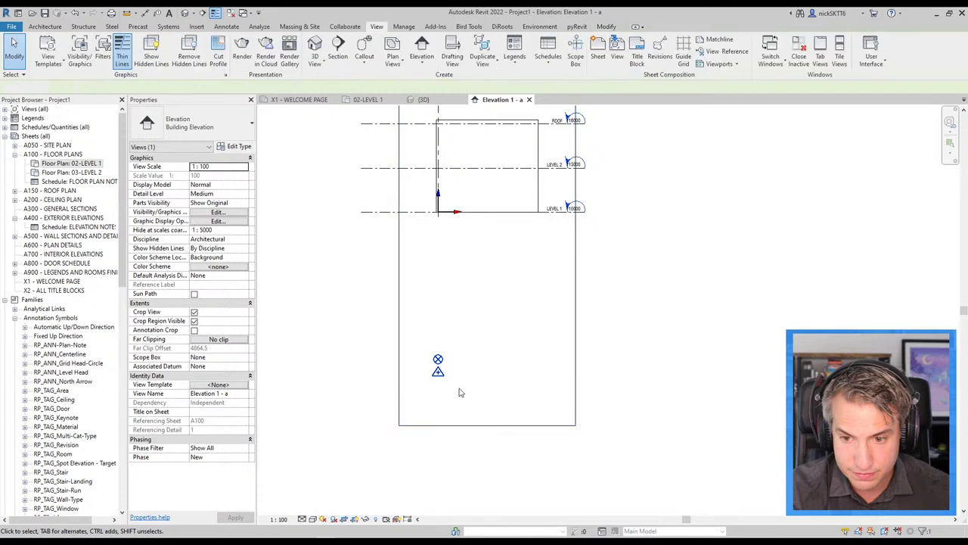
click(439, 370)
drag(438, 371, 439, 389)
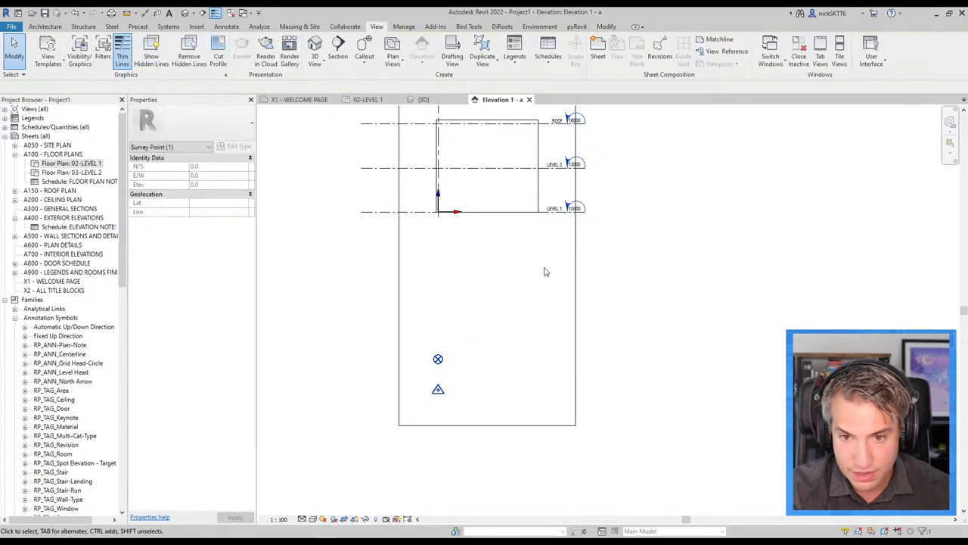
click(544, 272)
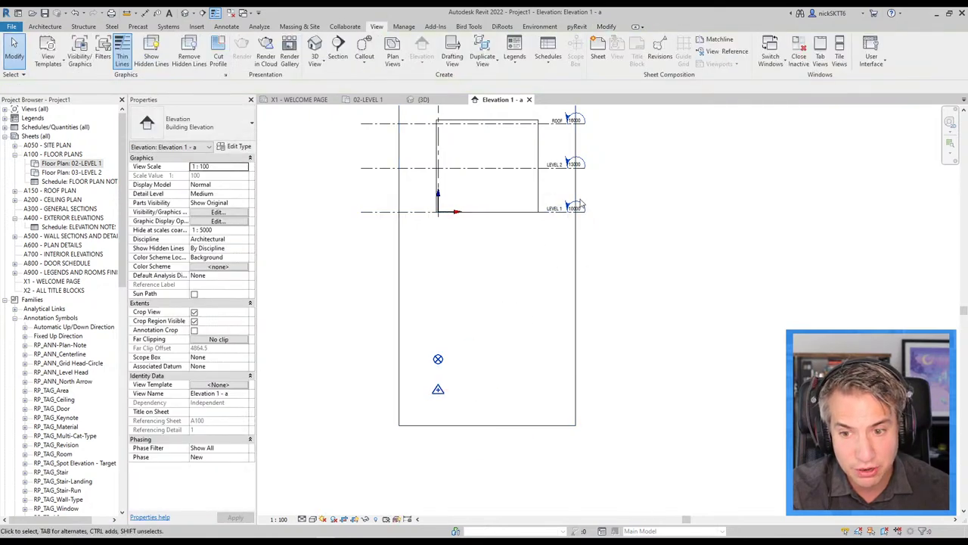
Step: Check which marker is the survey point versus the project base point, then pan the view down-left
click(450, 376)
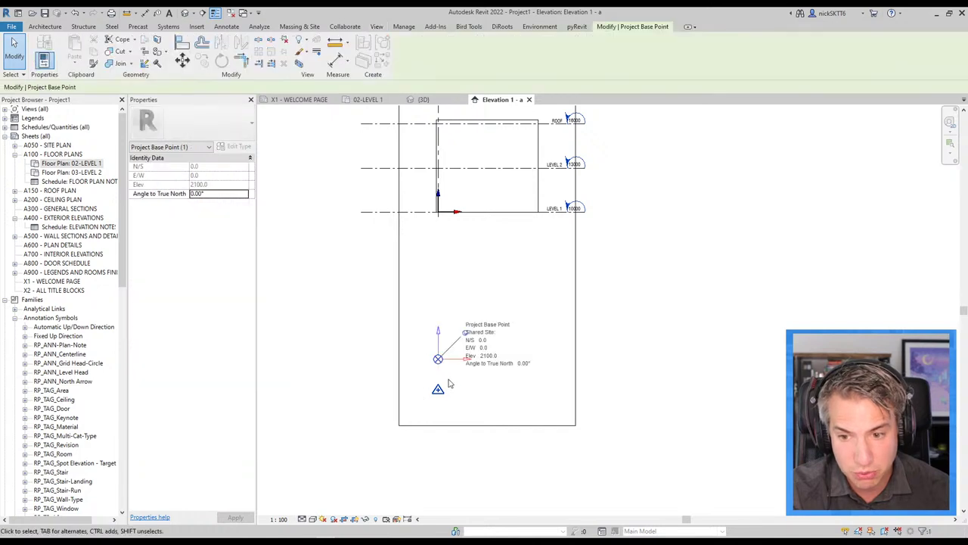
click(438, 390)
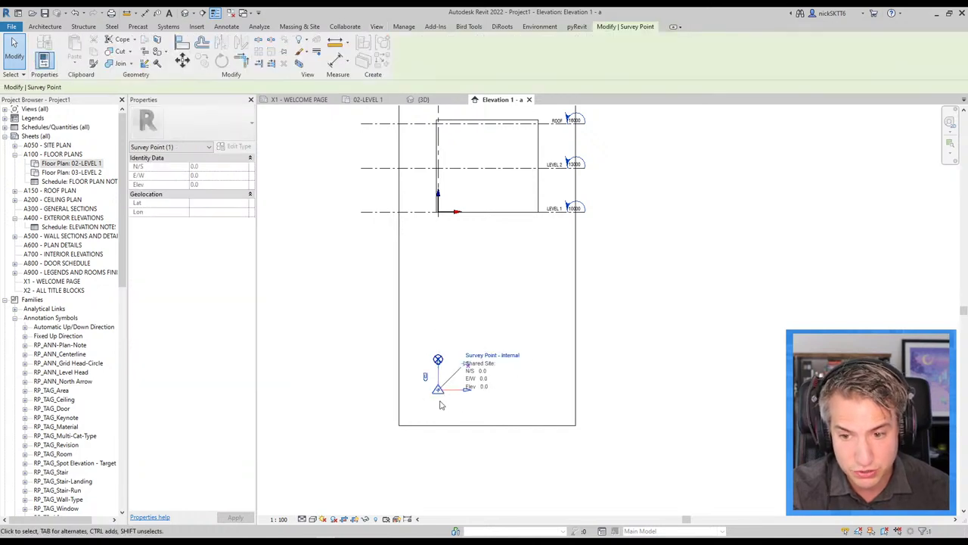
click(499, 302)
middle_drag(499, 285, 476, 342)
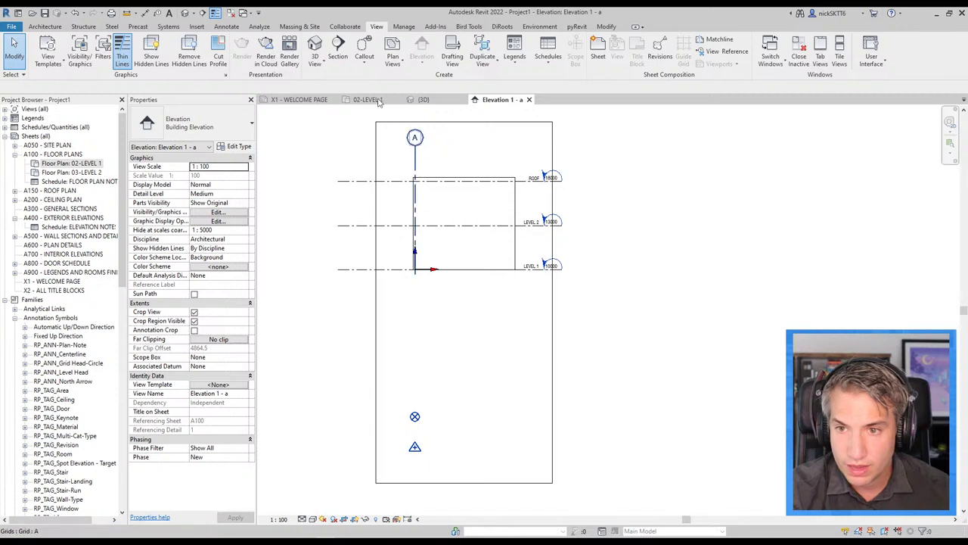
Step: Start a spot elevation using the RP-Target (Survey Point) type
click(225, 28)
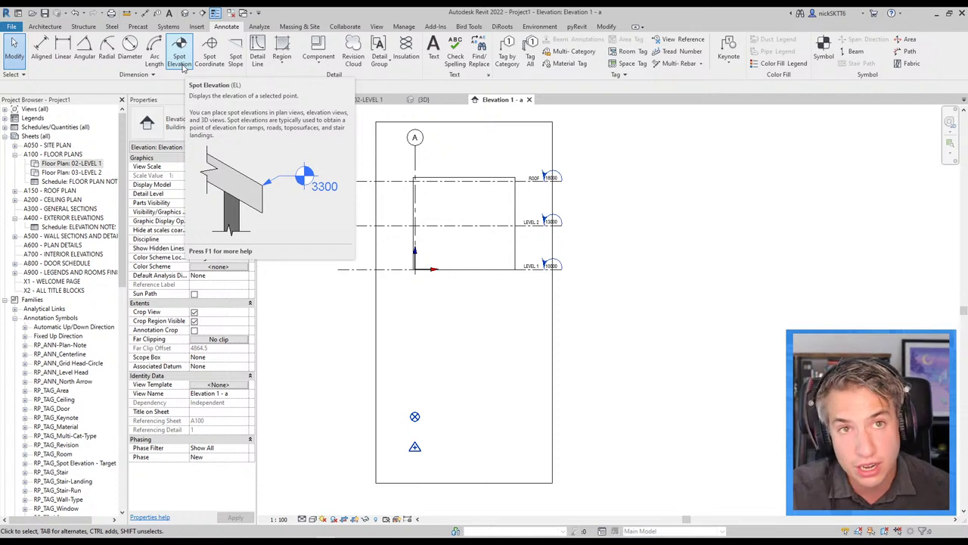
click(180, 57)
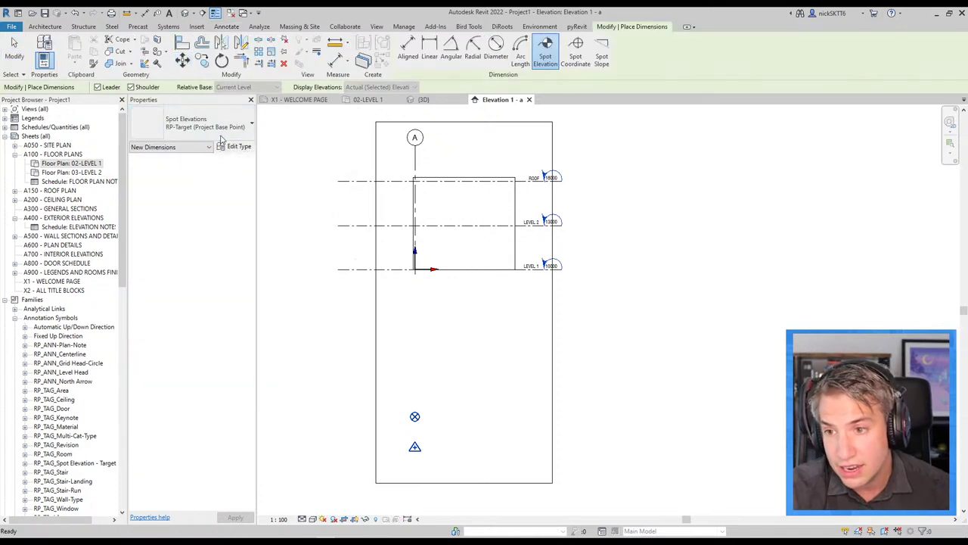
click(174, 128)
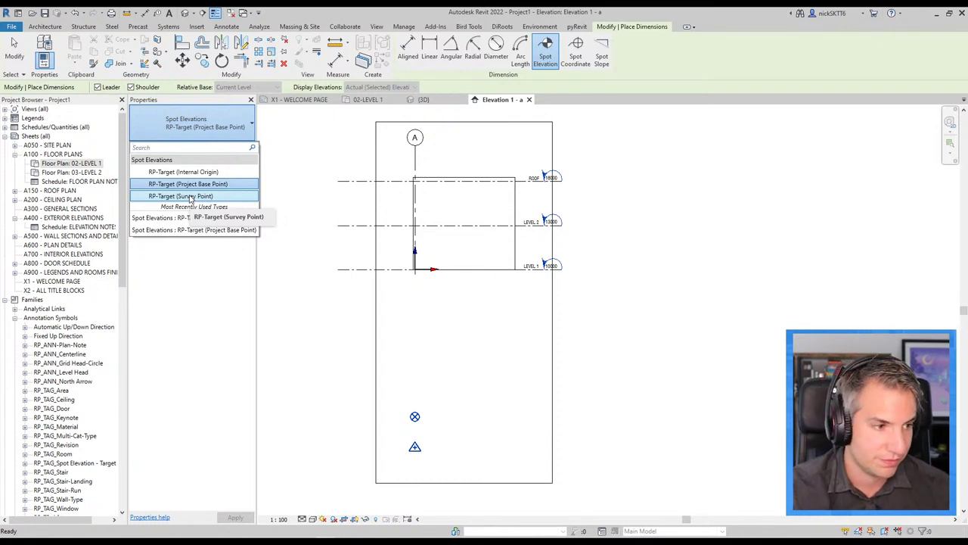
click(191, 197)
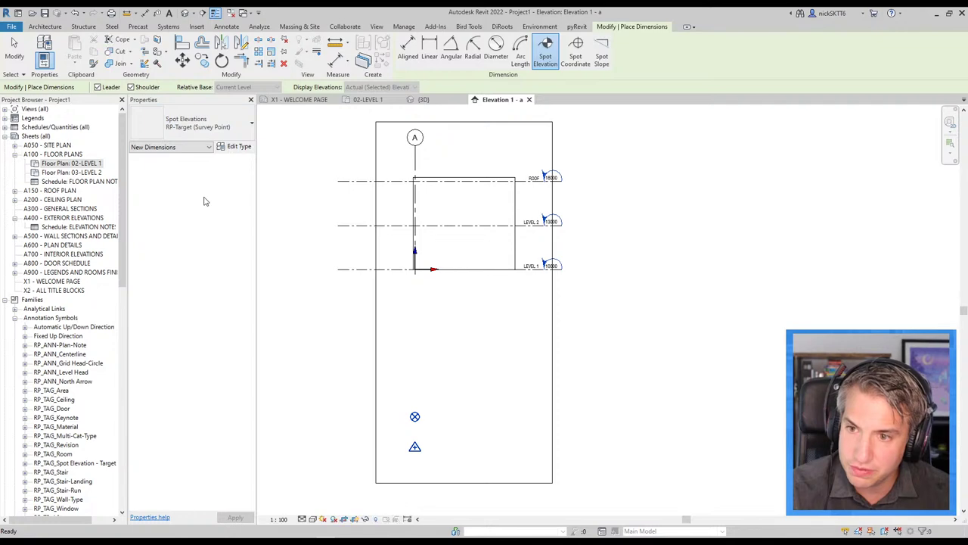
Step: Confirm the type's Elevation Base is Survey Point in Type Properties
click(234, 150)
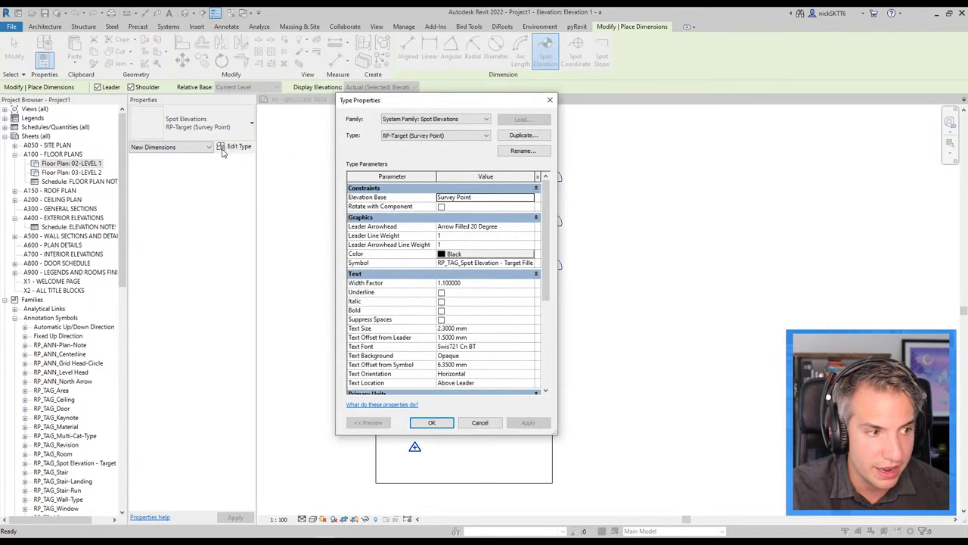
mouse_move(423, 107)
mouse_down()
mouse_move(276, 122)
mouse_move(285, 124)
mouse_up()
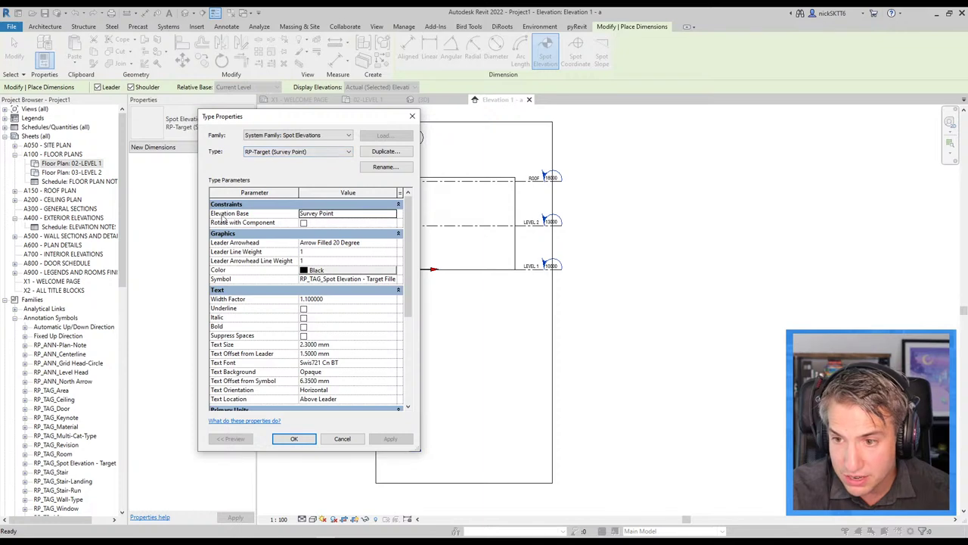
click(392, 215)
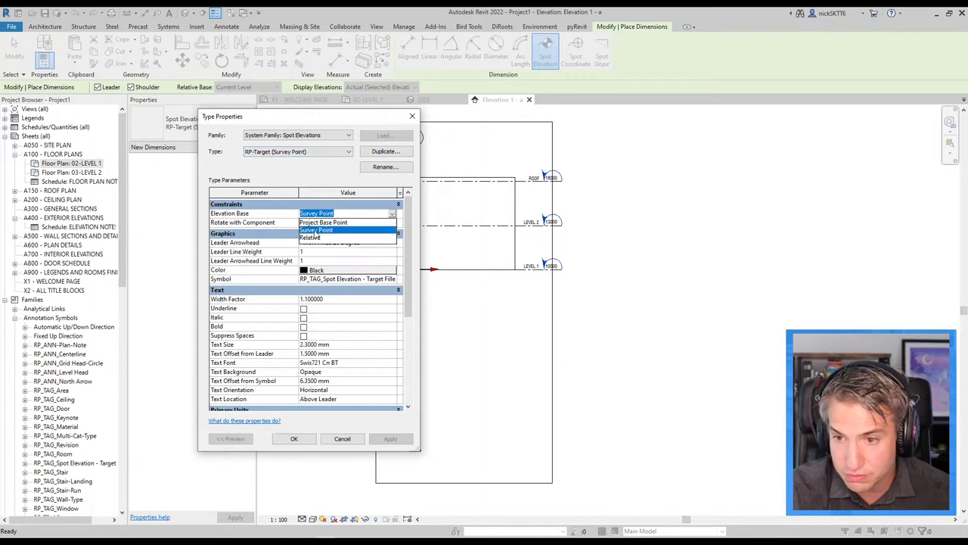
click(316, 231)
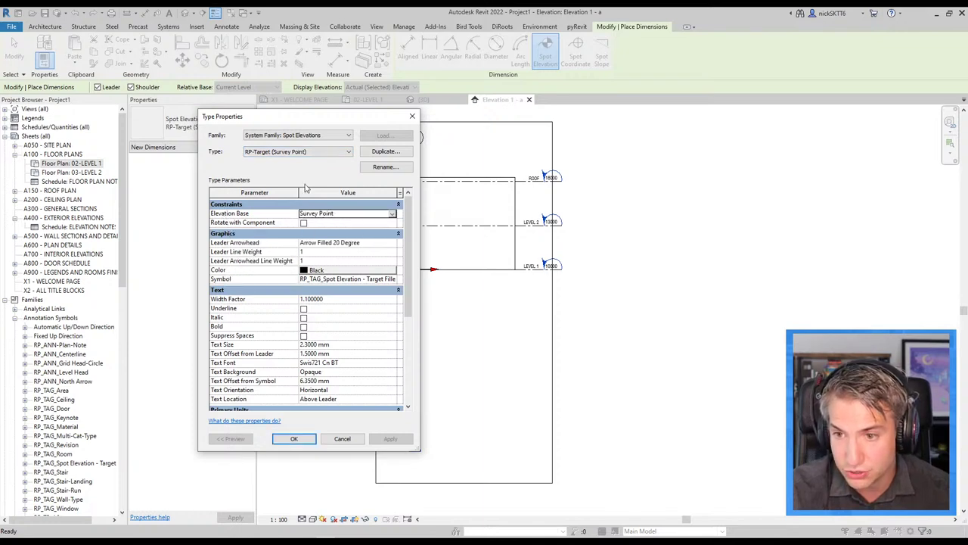
click(298, 439)
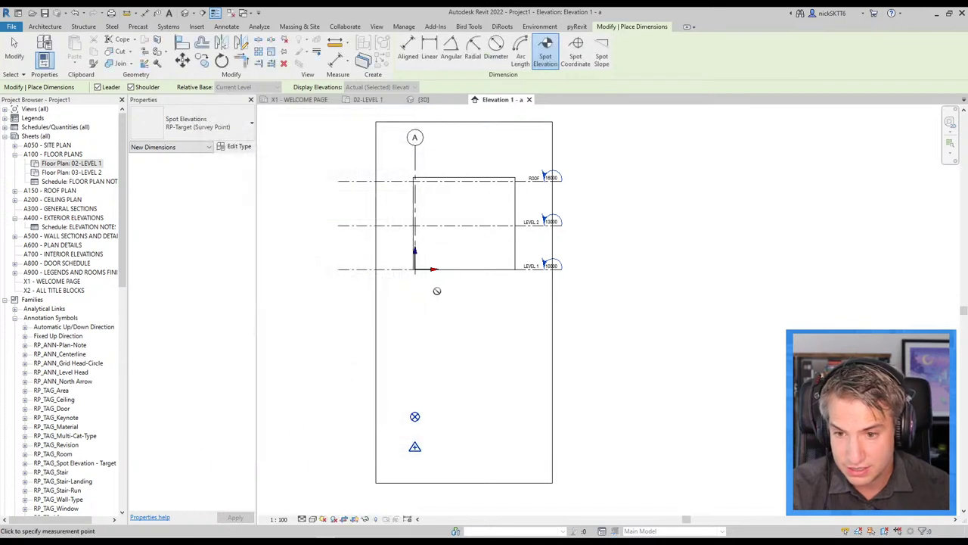
Step: Place a 12100 spot elevation on the Level 1 corner with a bent leader
scroll(459, 277, up, 3)
click(442, 246)
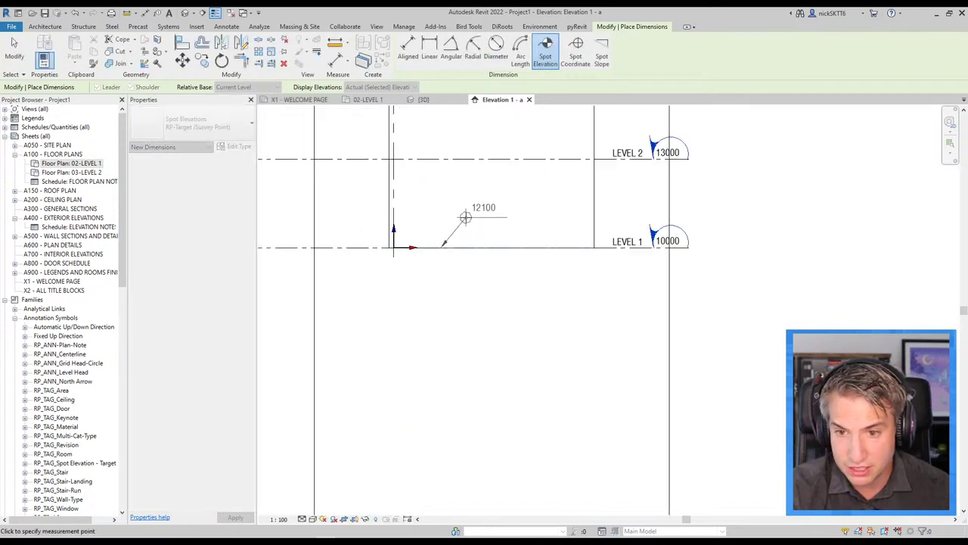
click(472, 217)
click(532, 217)
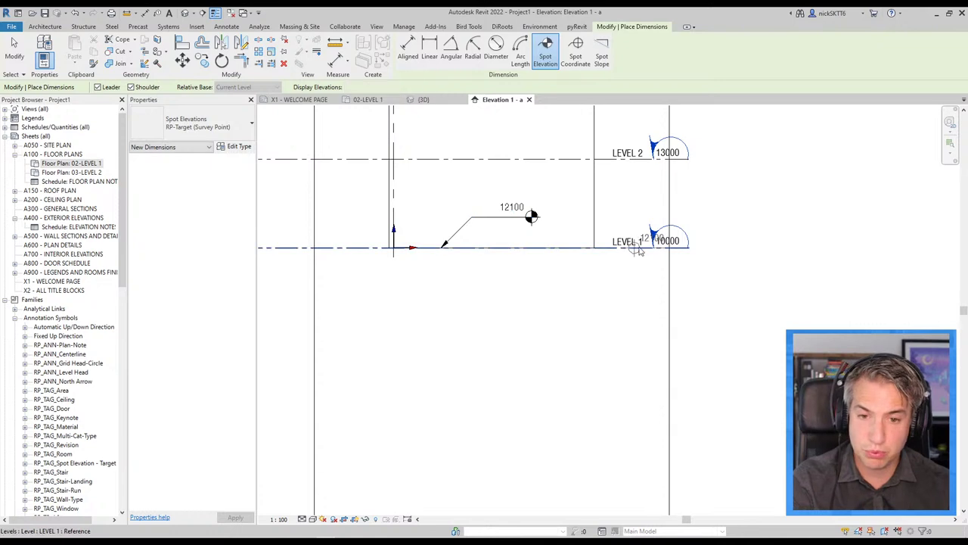
key(Escape)
key(Escape)
Step: Move the survey point below the building lower using MV
scroll(535, 204, down, 2)
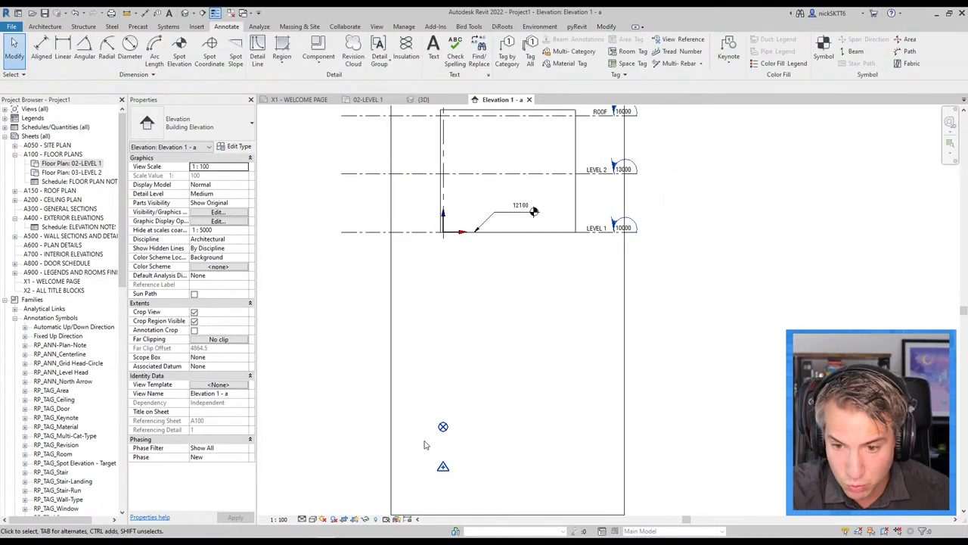
click(442, 464)
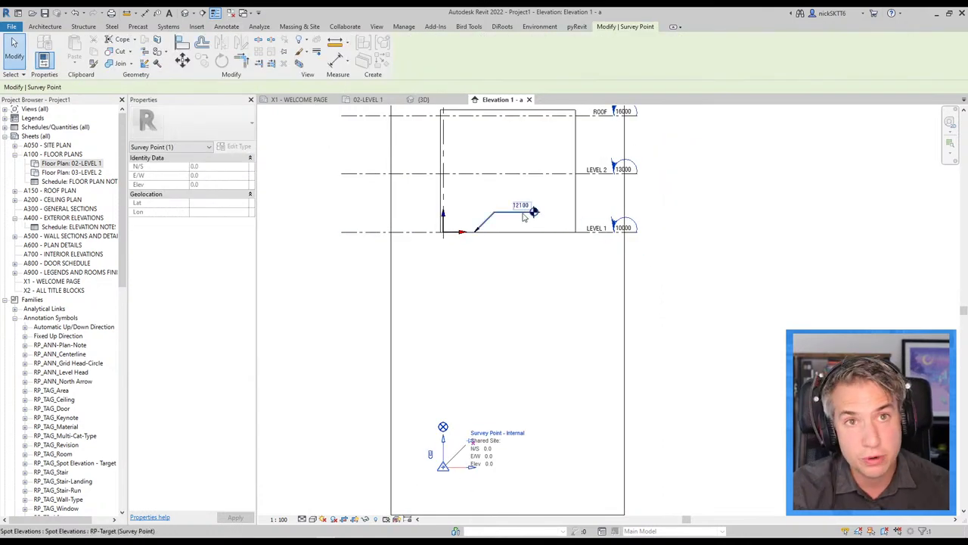
key(m)
key(v)
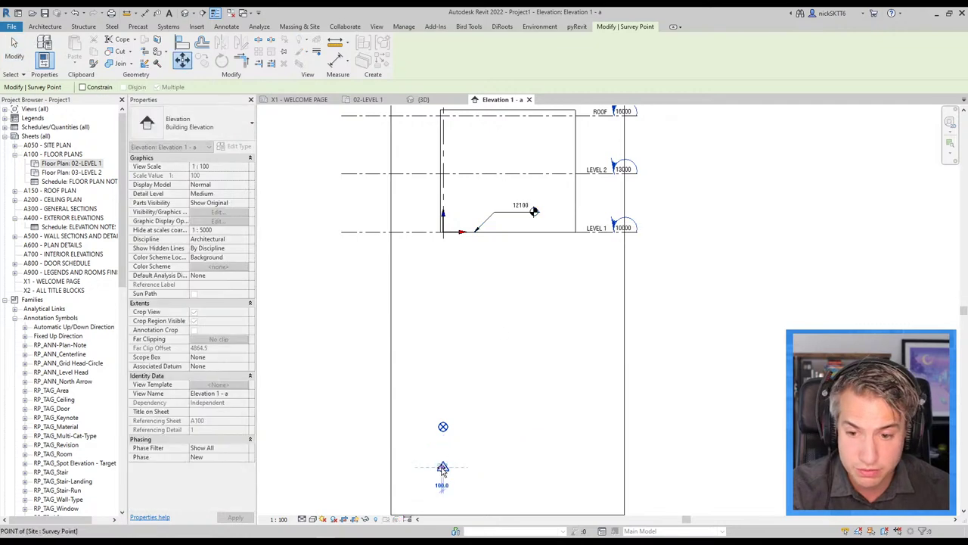
click(442, 466)
click(442, 502)
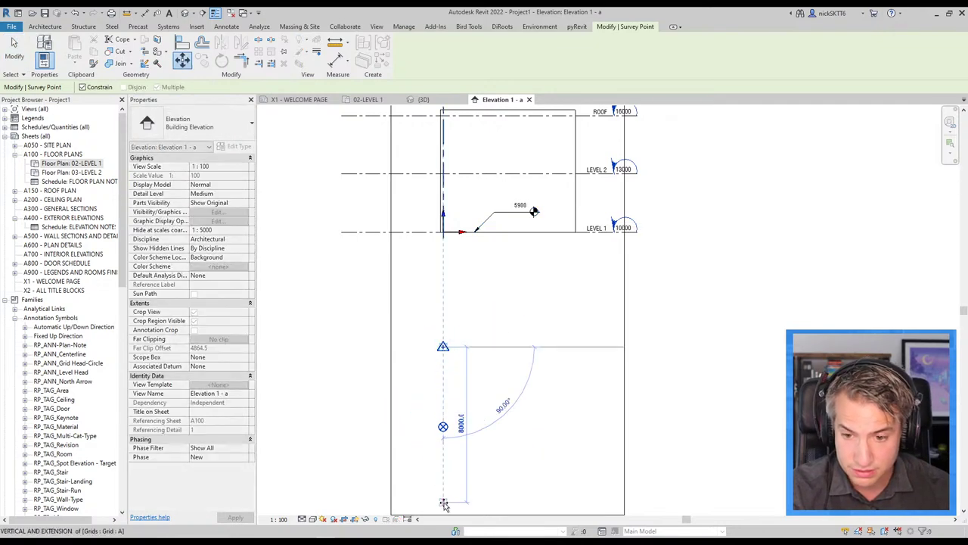
click(555, 394)
Step: Extend the crop region's bottom edge and drag the survey point further down
click(554, 351)
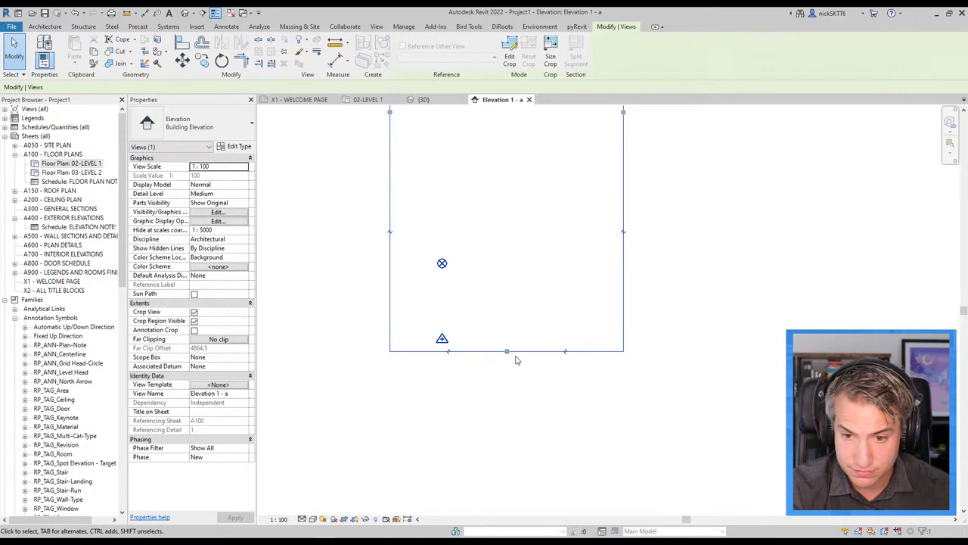
drag(506, 351, 507, 454)
click(442, 339)
drag(442, 341, 443, 400)
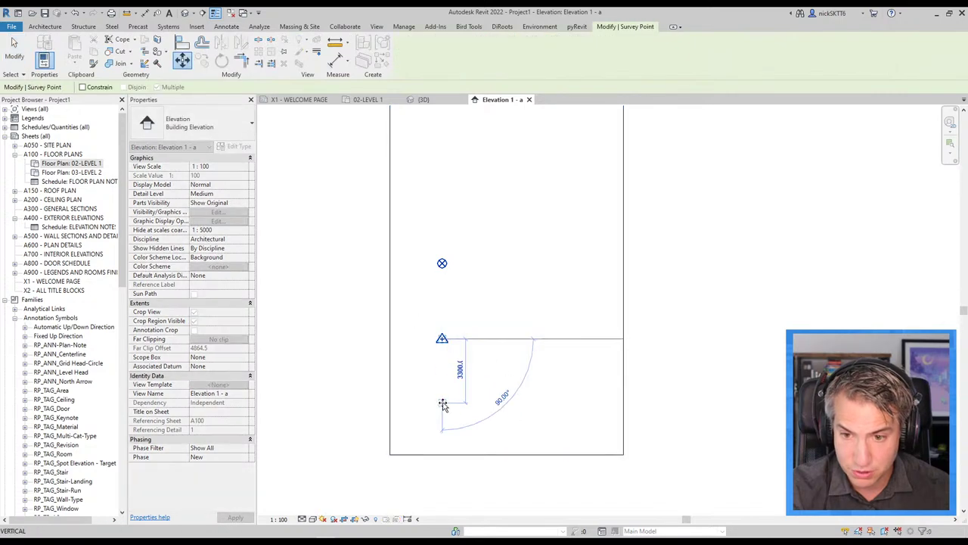
scroll(551, 270, down, 2)
scroll(484, 236, up, 1)
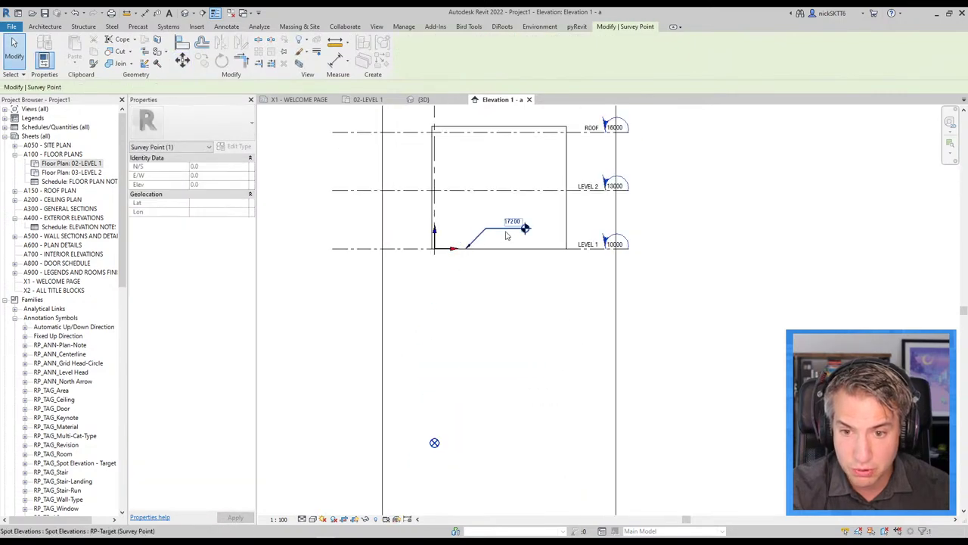
scroll(503, 225, up, 1)
scroll(555, 231, down, 2)
click(560, 351)
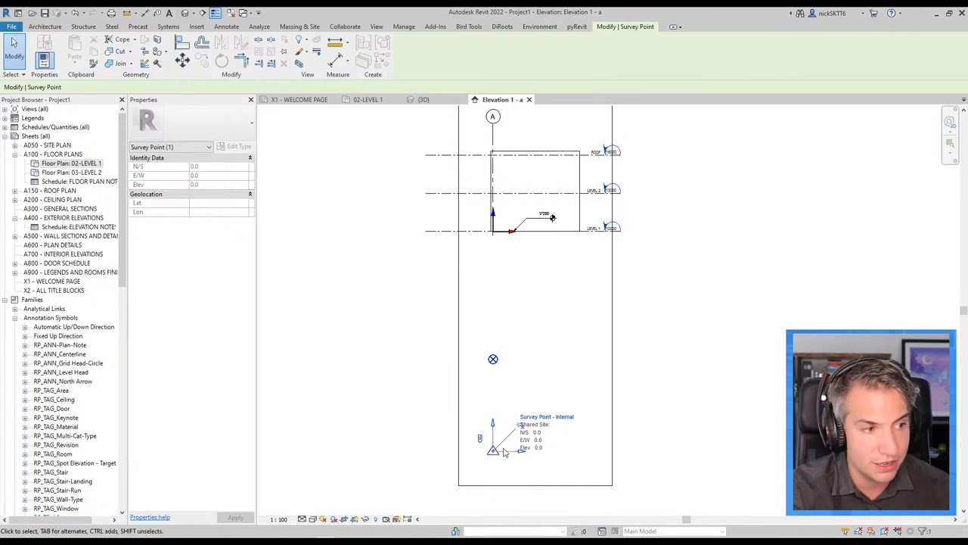
click(512, 370)
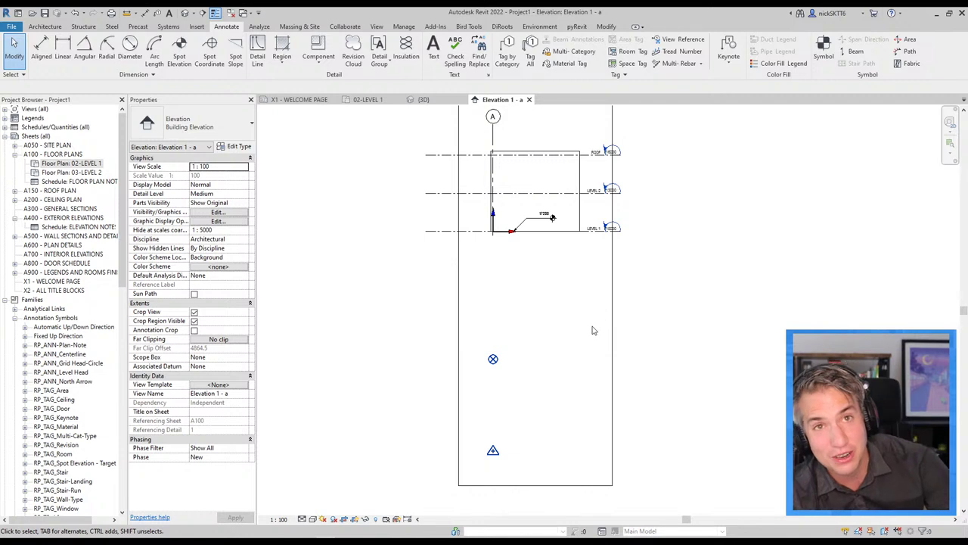
Step: Zoom in on the Level 1 corner showing the 17200 spot elevation
scroll(489, 218, up, 2)
scroll(489, 218, up, 2)
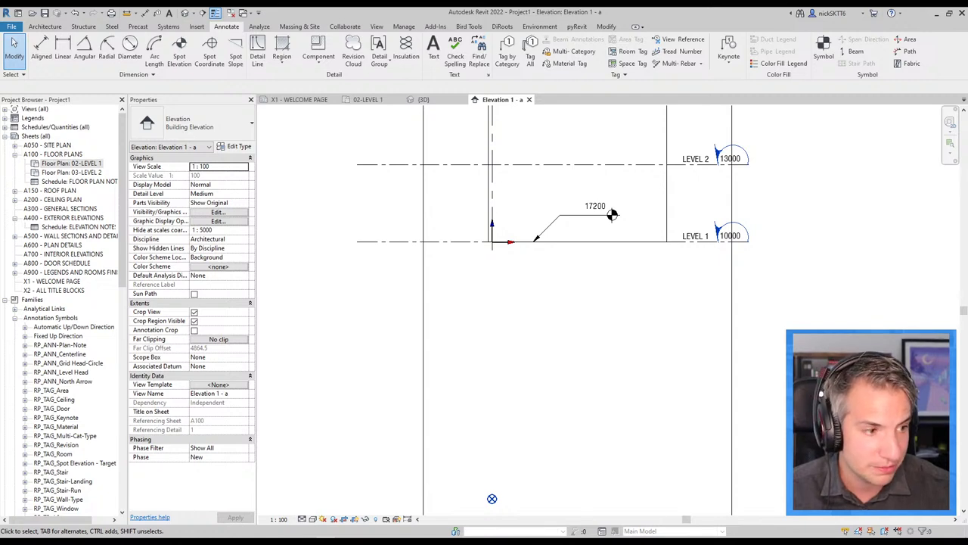
Step: Switch to Acrobat Reader, scroll to the Tip #4 linking CAD/PDF slide, then minimize it
key(alt+Tab)
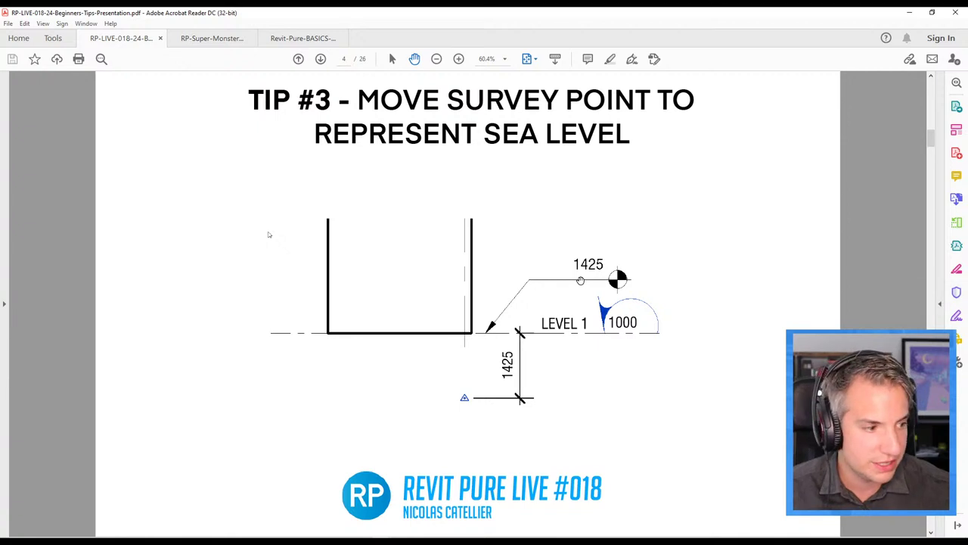
scroll(580, 280, down, 1)
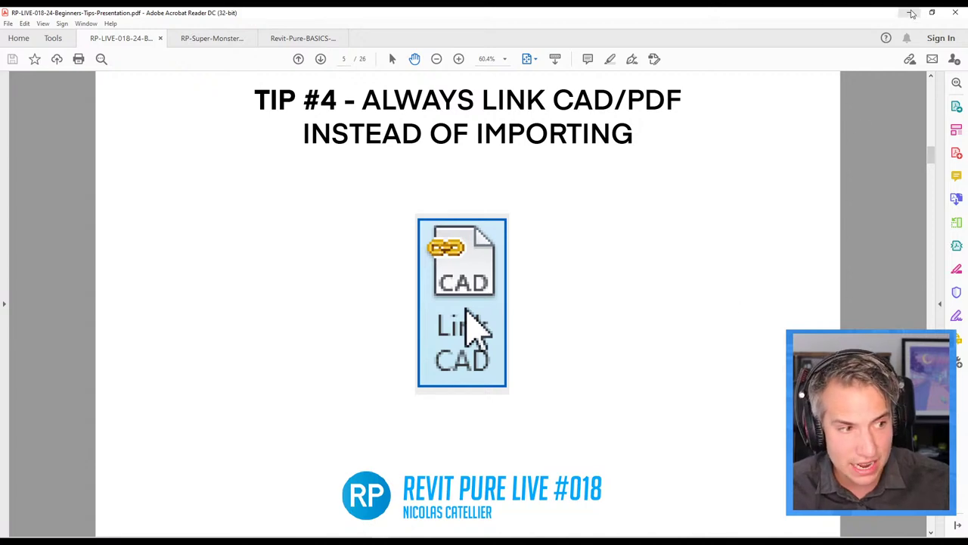
click(911, 13)
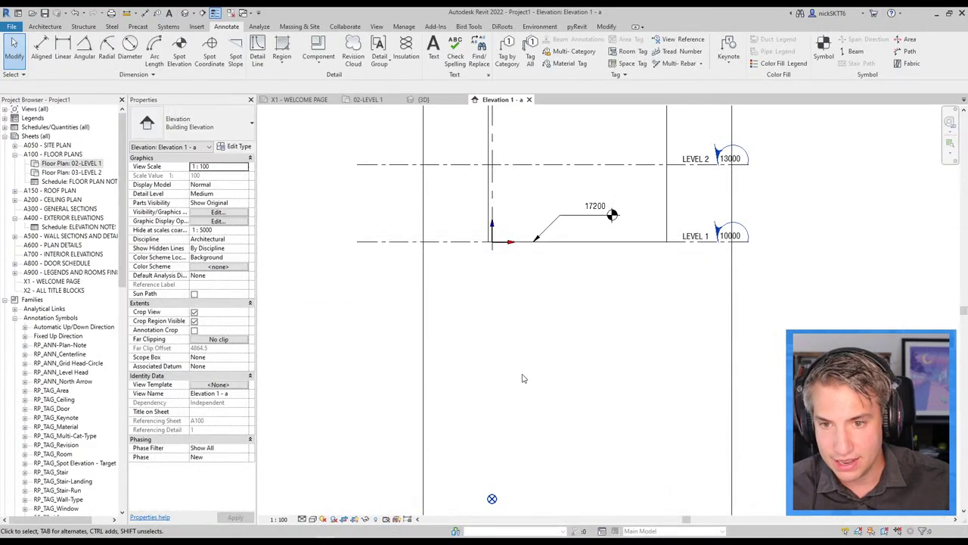
Step: Show the Insert tab's commands for linking CAD and other external files
click(195, 27)
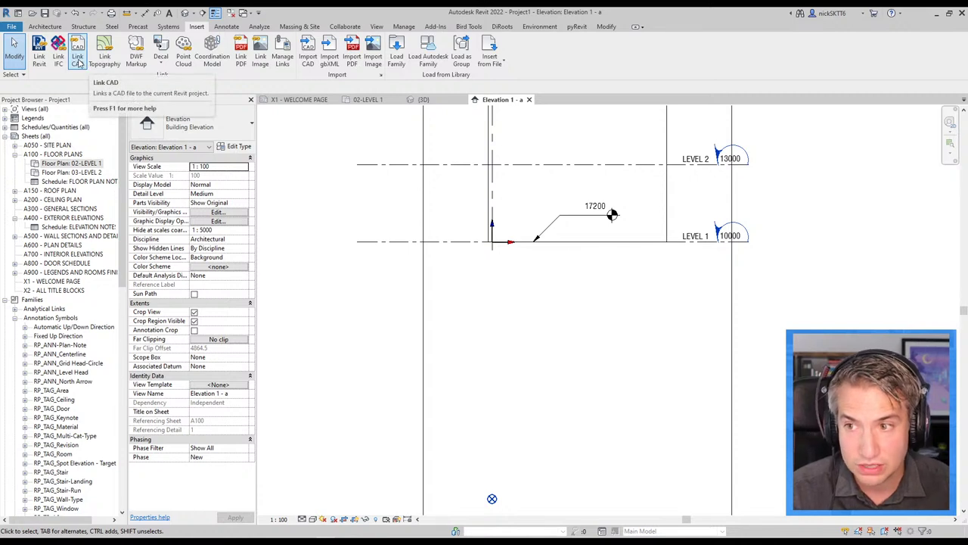
mouse_move(77, 55)
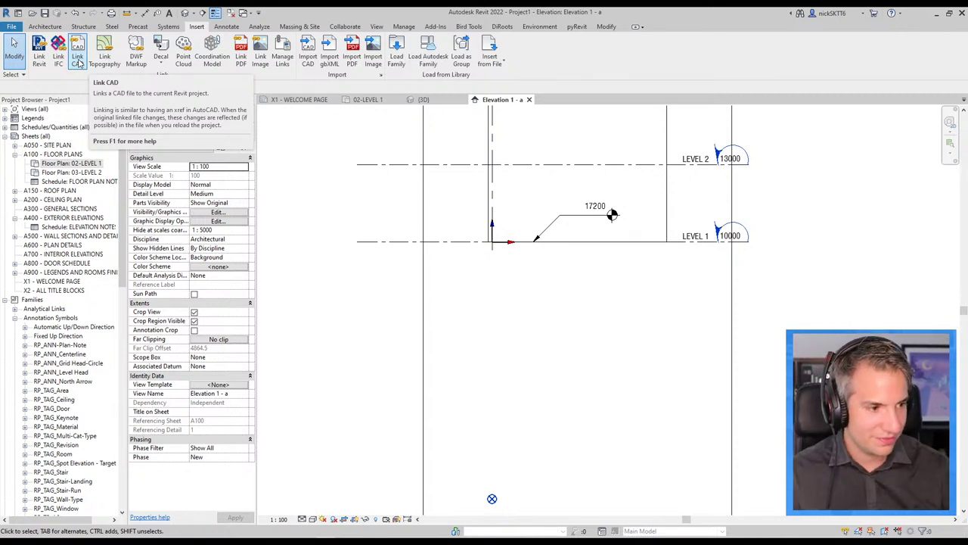
Step: In Link CAD, browse to the RP Live #018 folder and pick floor-plan-export-dwg.dwg
click(79, 64)
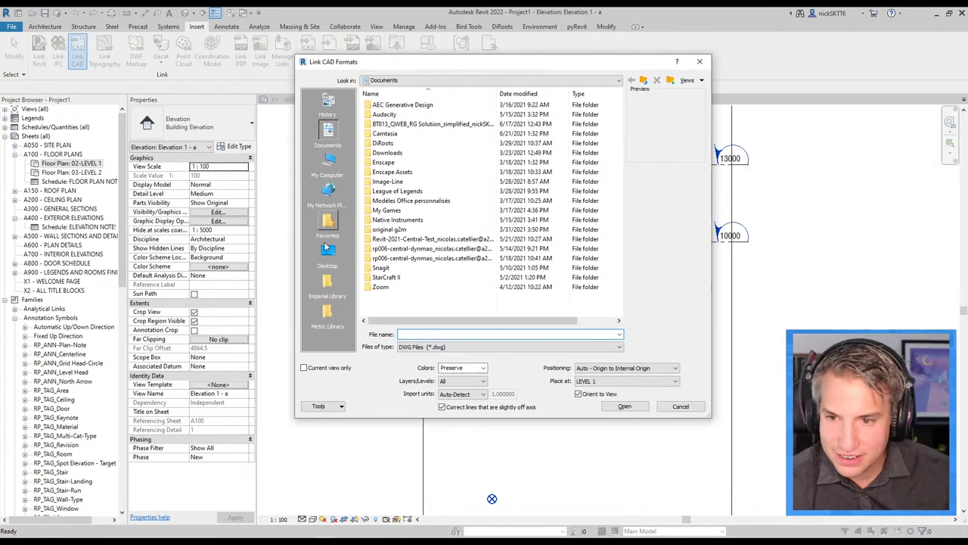
click(327, 254)
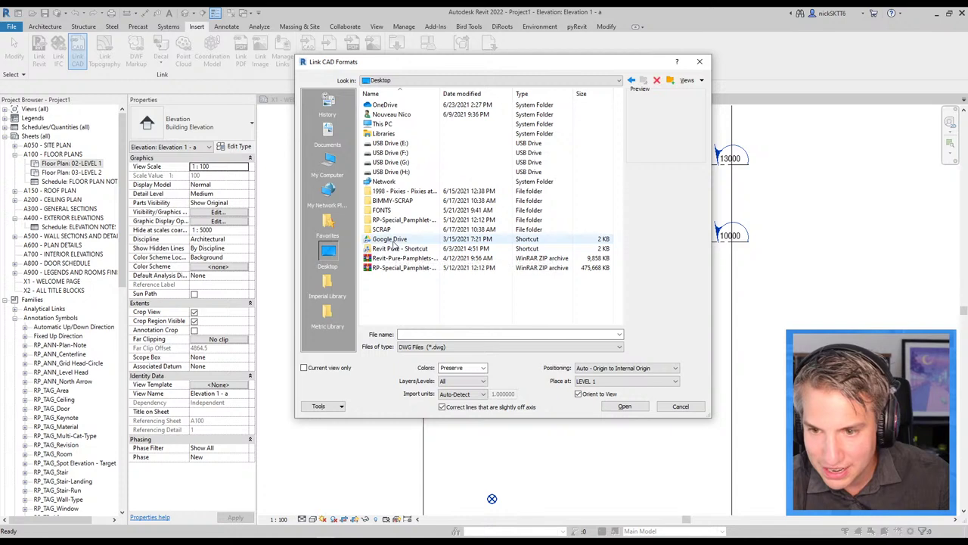
double_click(392, 245)
double_click(393, 278)
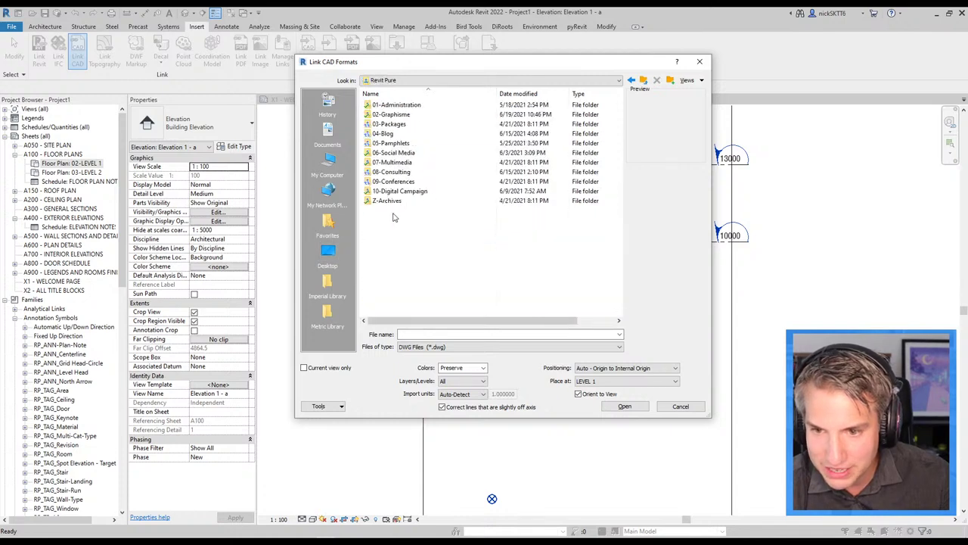
double_click(383, 134)
scroll(406, 292, down, 5)
scroll(406, 292, down, 5)
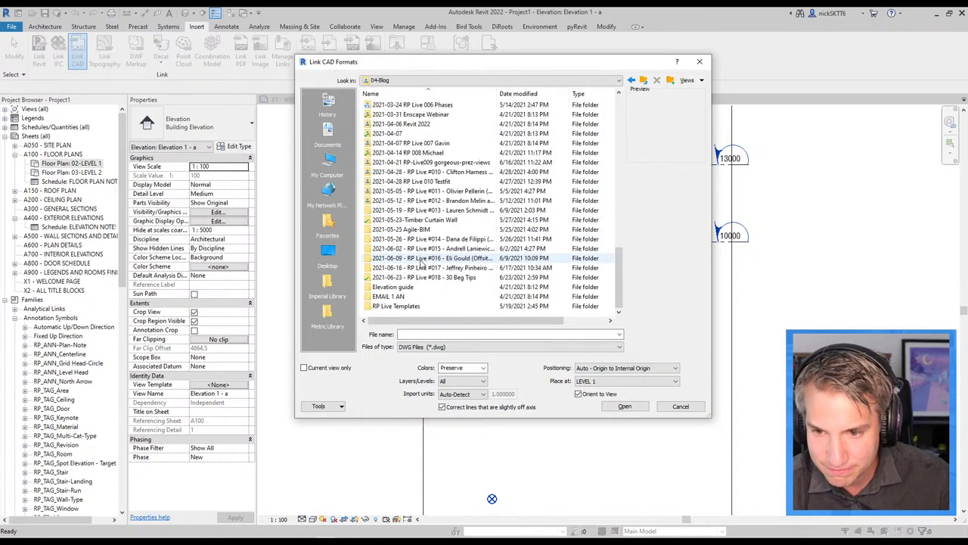
scroll(406, 293, down, 5)
double_click(392, 278)
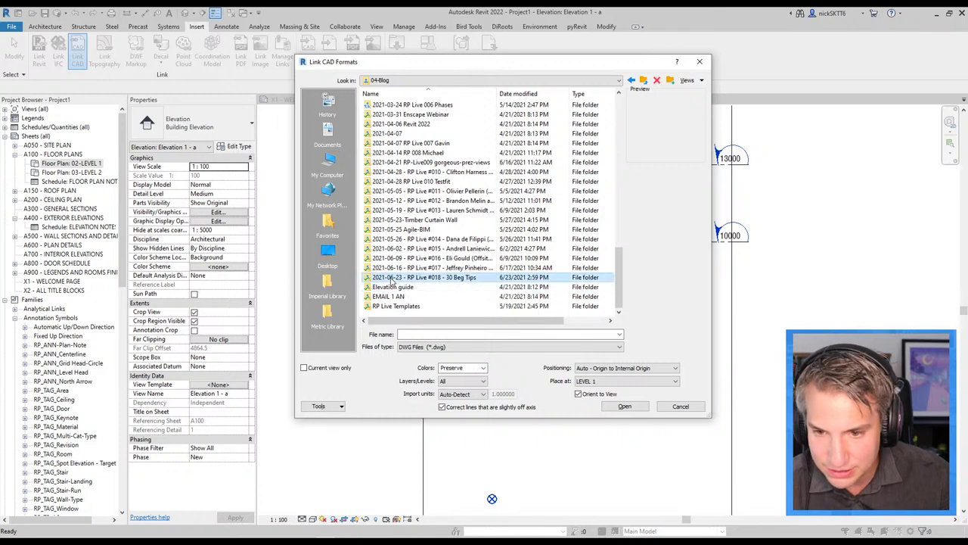
click(405, 106)
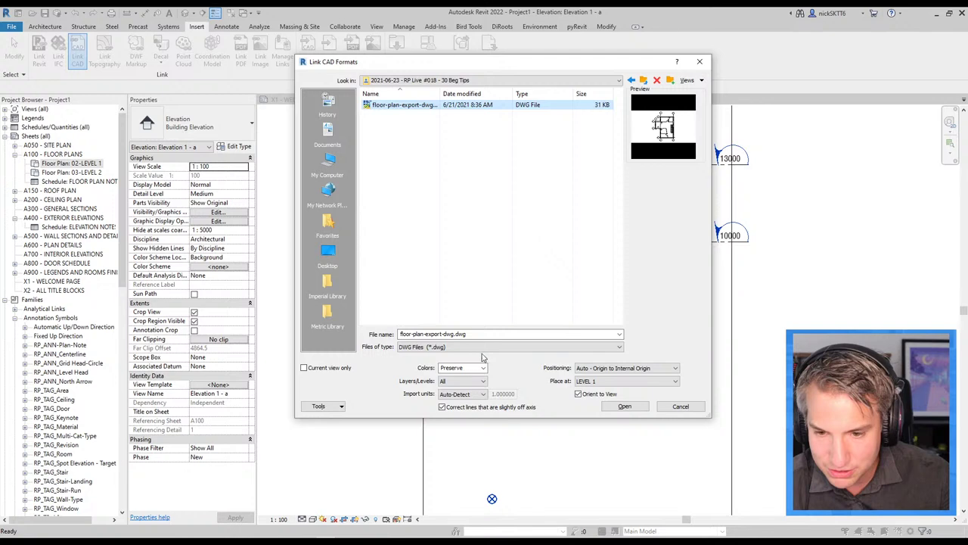
Step: Link it to the current view only, positioned Auto - Origin to Internal Origin
click(340, 370)
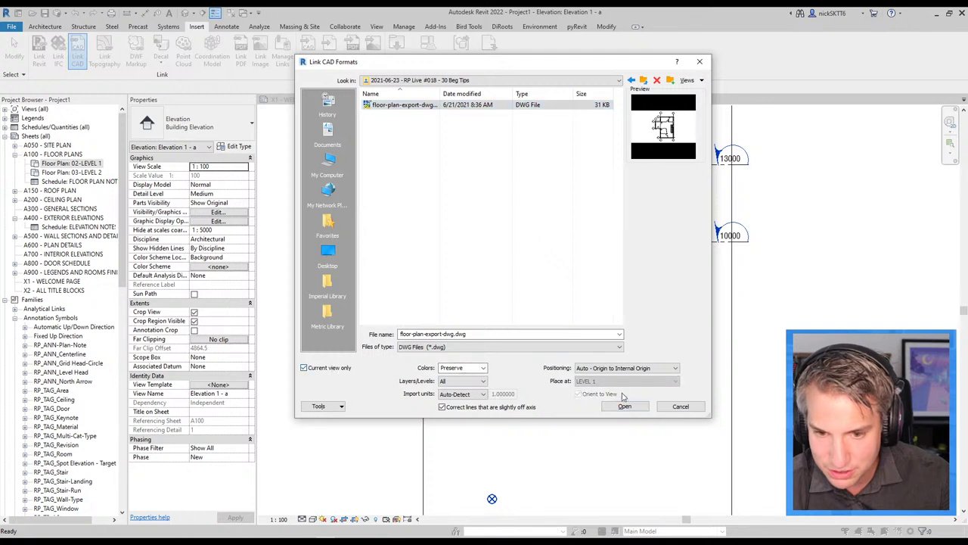
click(617, 369)
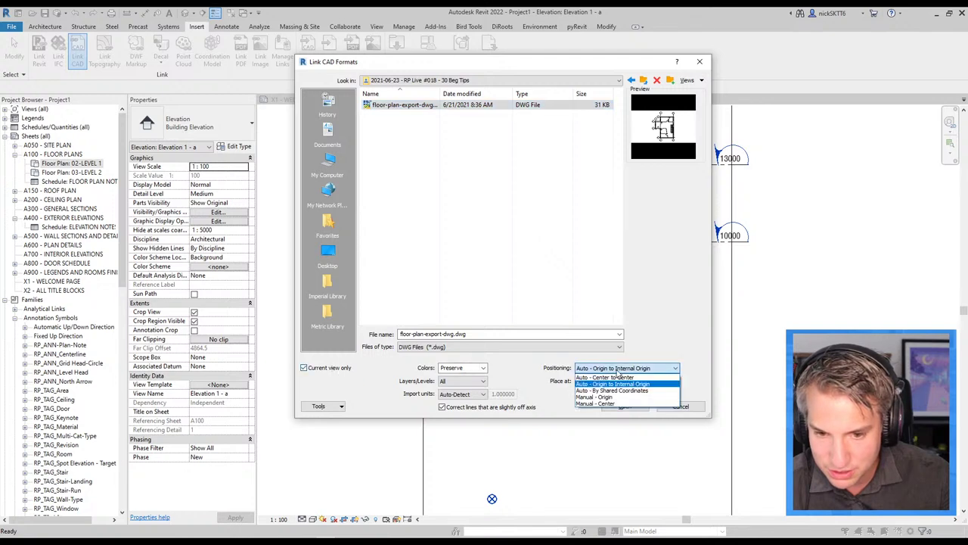
click(617, 372)
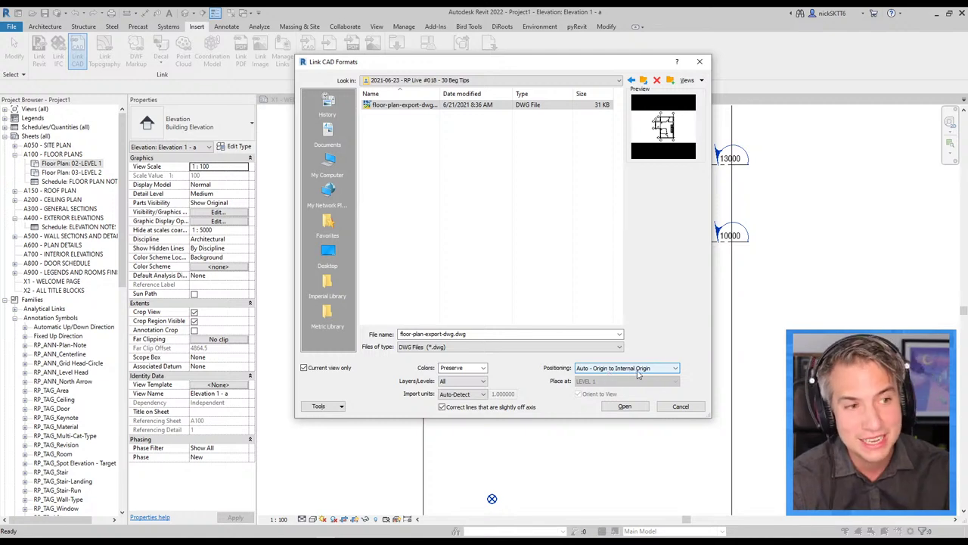
click(626, 406)
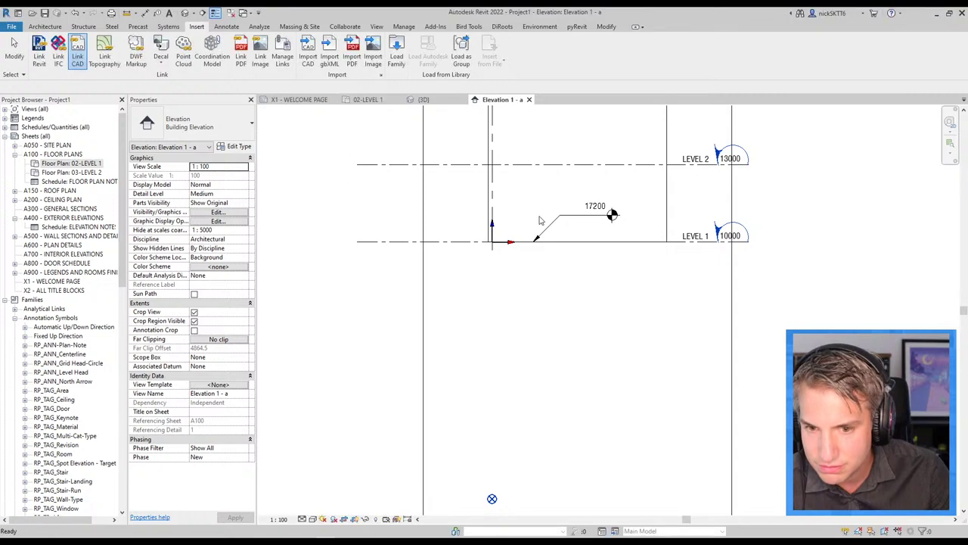
Step: Open the 02-LEVEL 1 floor plan and launch Link CAD from it
scroll(529, 295, down, 5)
scroll(527, 306, up, 3)
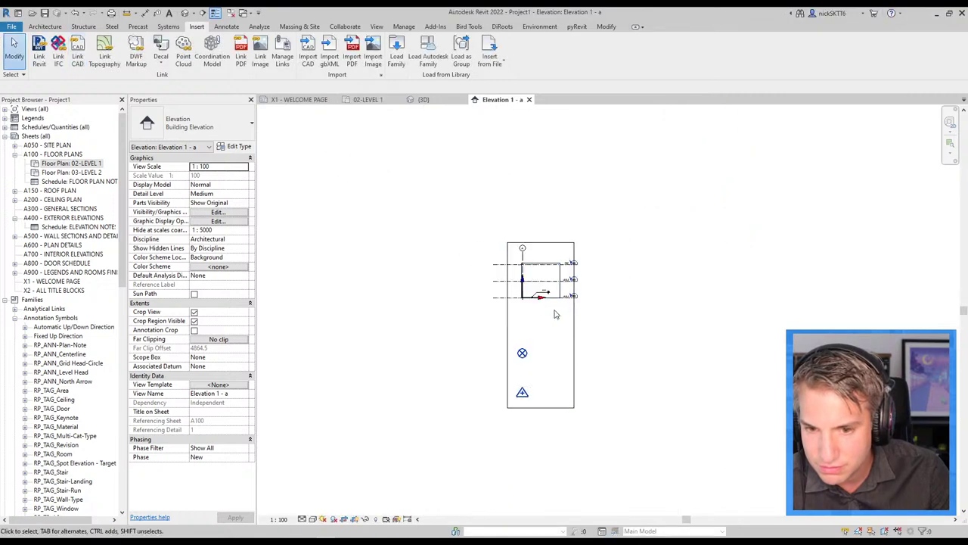
scroll(527, 308, up, 2)
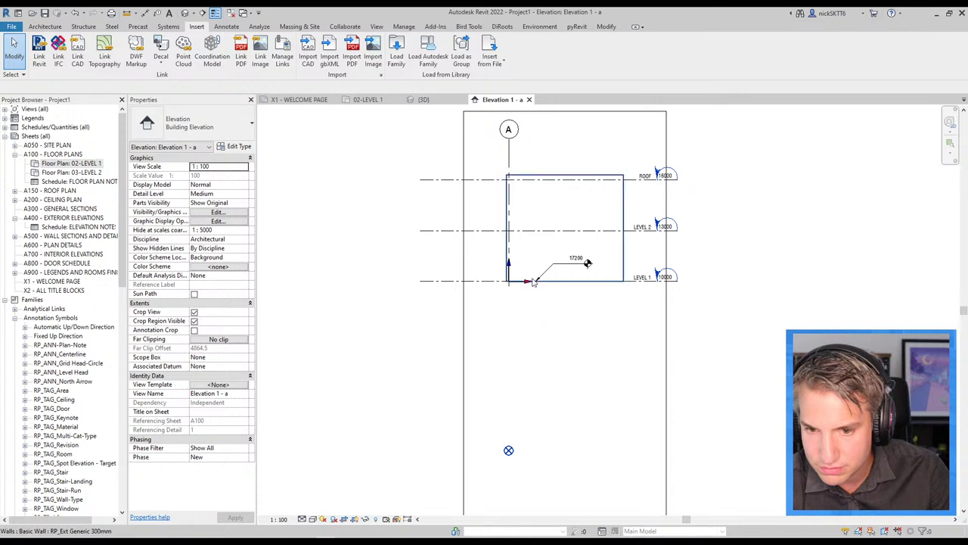
double_click(66, 166)
scroll(564, 305, down, 2)
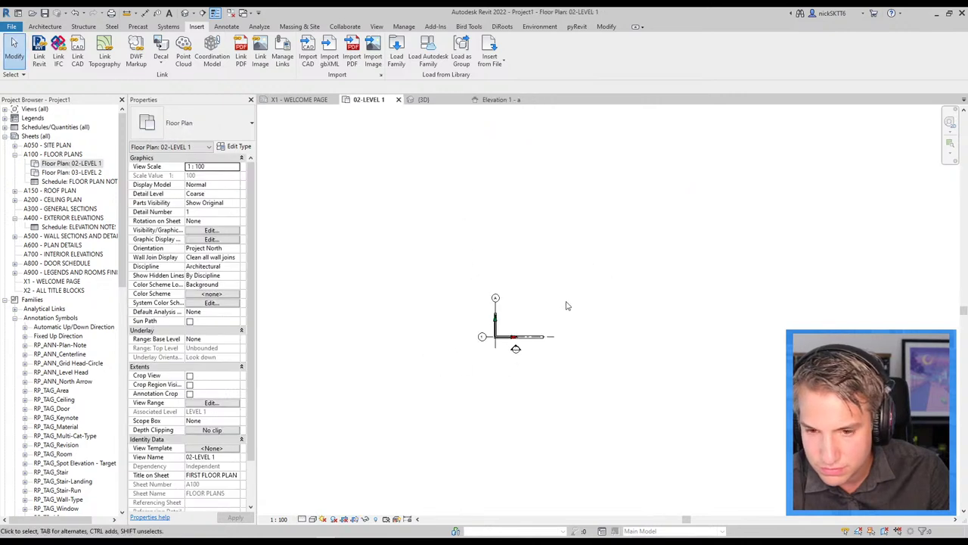
scroll(488, 312, up, 1)
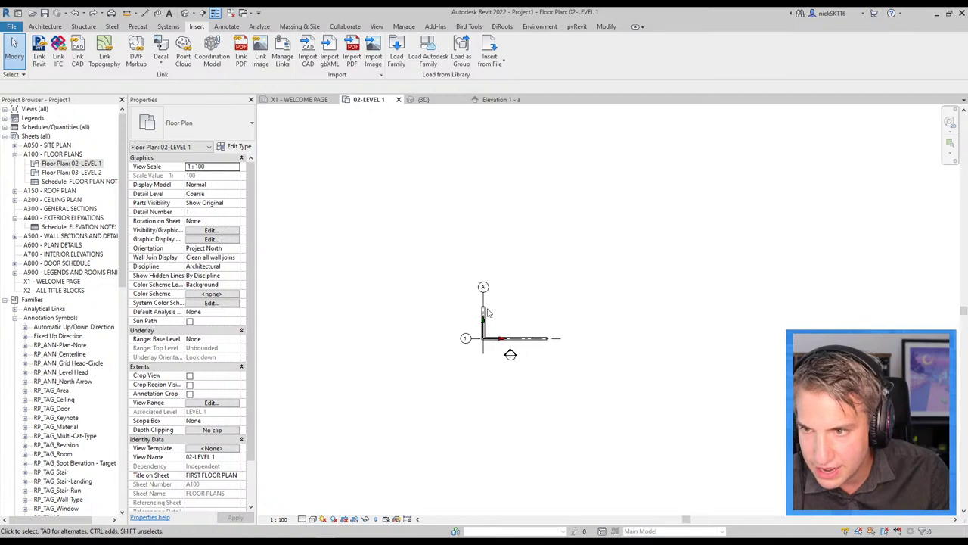
click(78, 56)
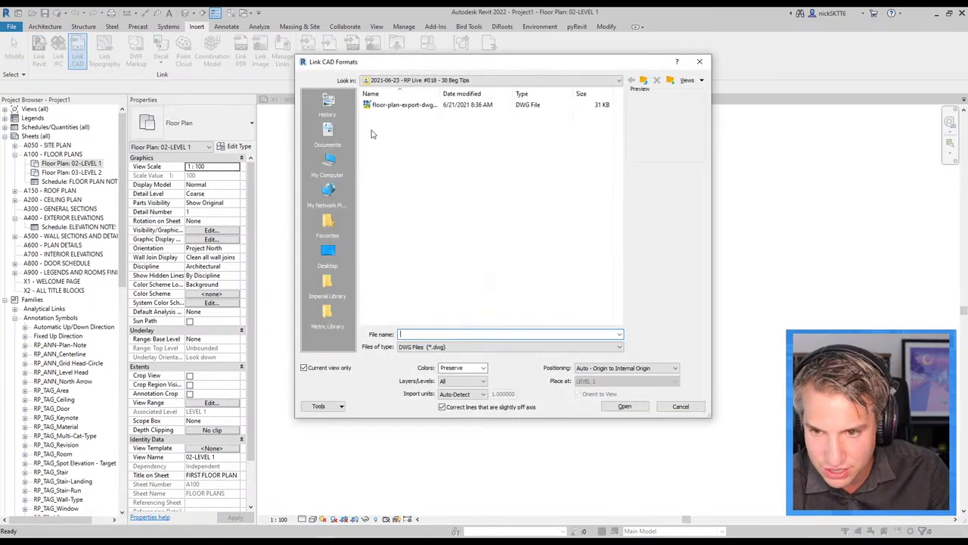
Step: Link floor-plan-export-dwg.dwg into the Level 1 plan and select it
click(401, 105)
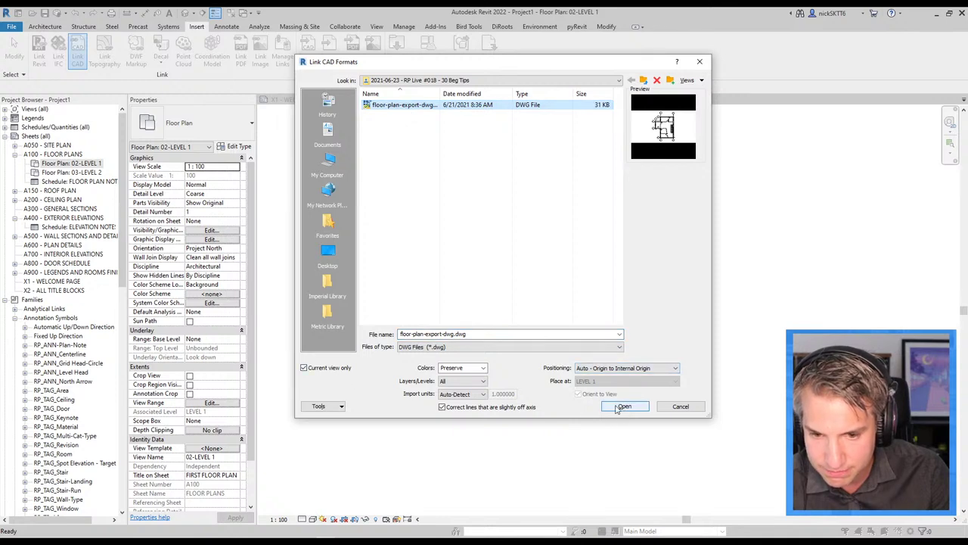
click(621, 407)
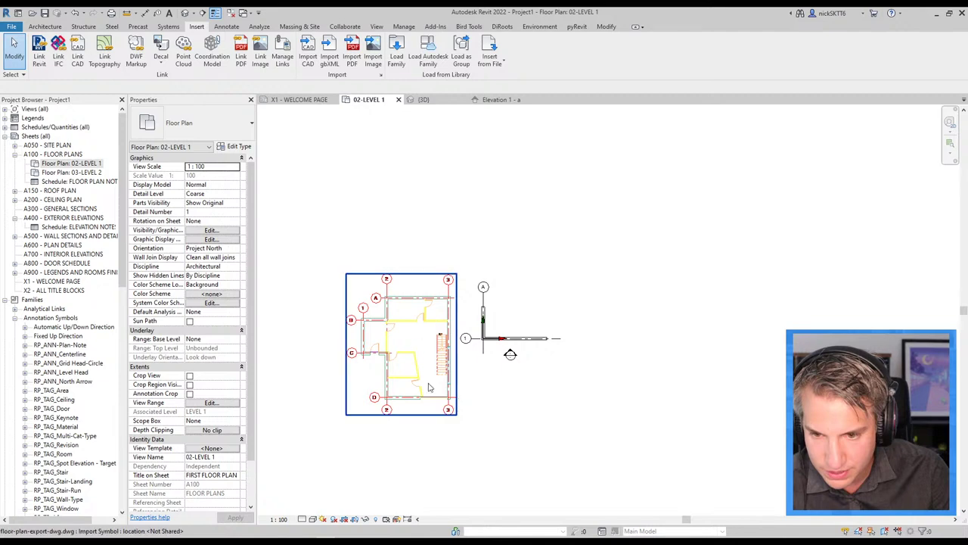
click(435, 393)
Step: Move the linked DWG so its wall corner snaps onto the model wall endpoint
scroll(439, 395, up, 3)
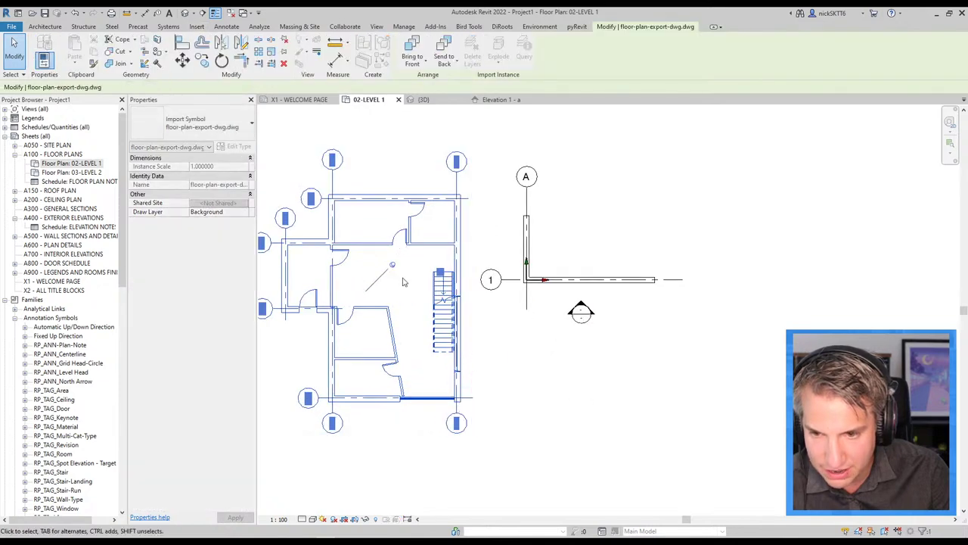
scroll(457, 424, down, 3)
drag(459, 385, 599, 278)
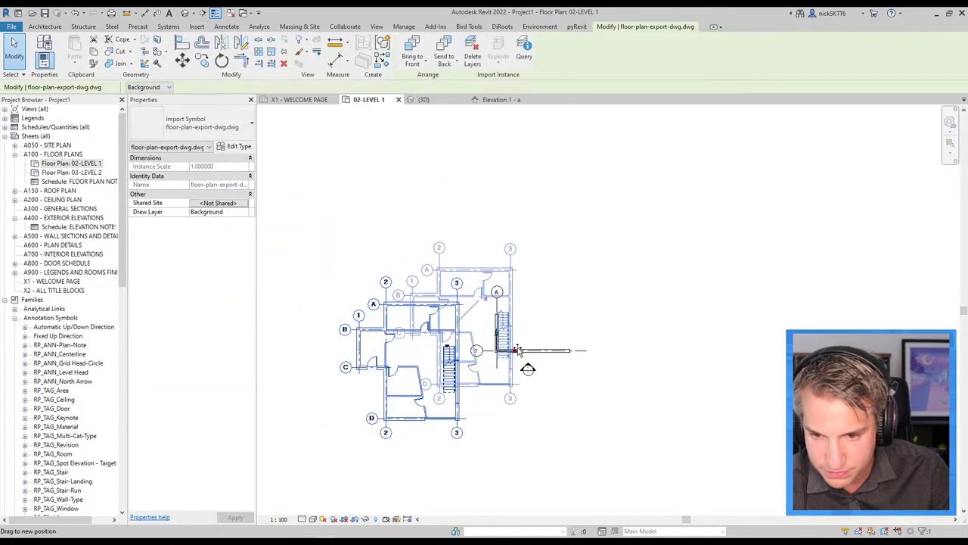
scroll(540, 300, up, 2)
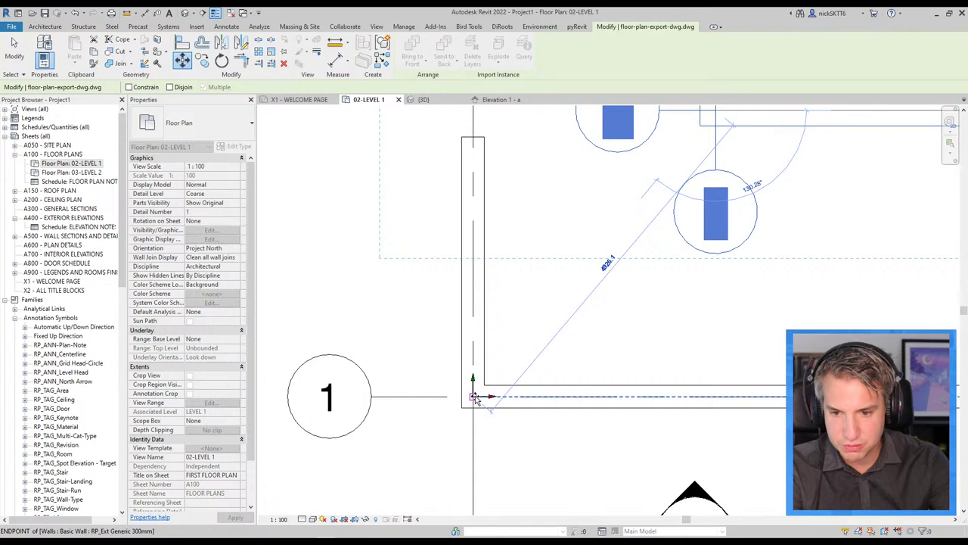
click(484, 396)
scroll(484, 396, down, 3)
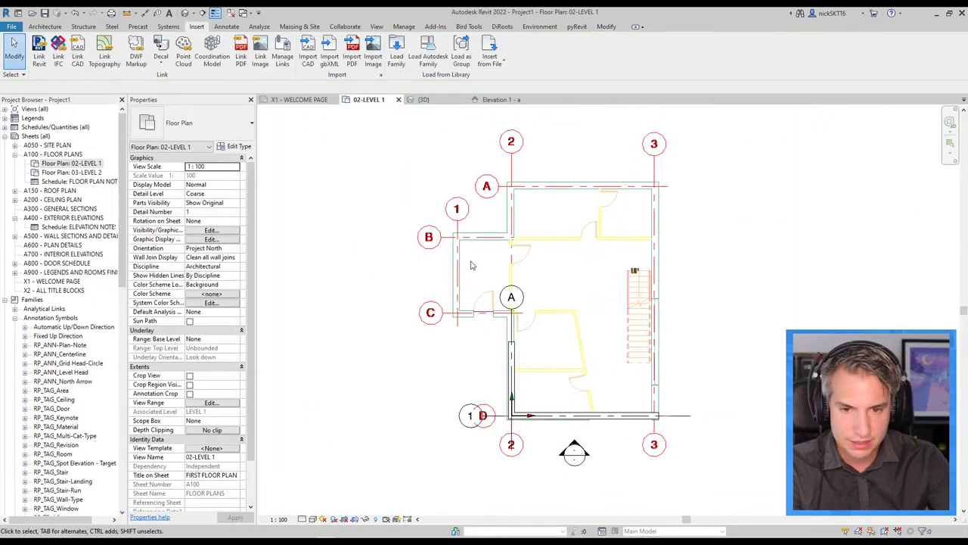
click(544, 311)
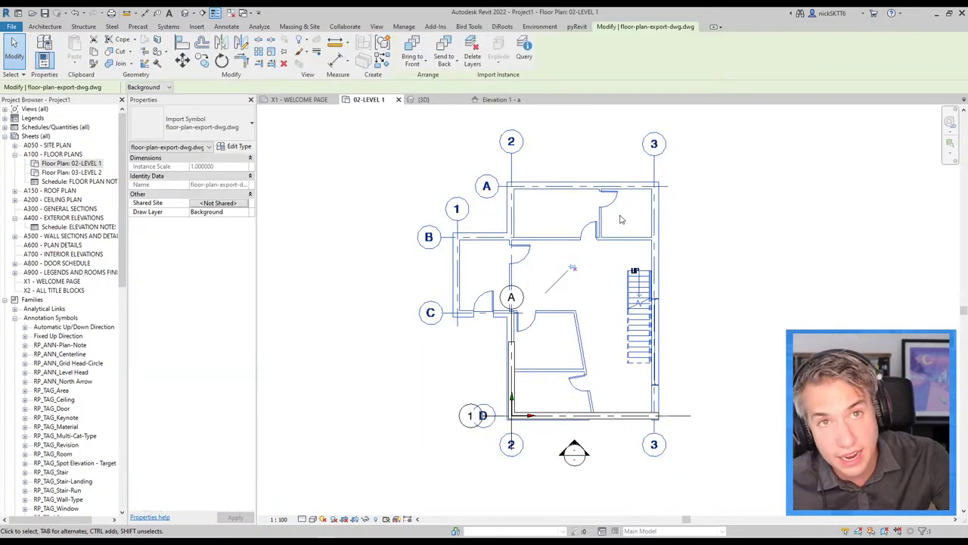
click(728, 335)
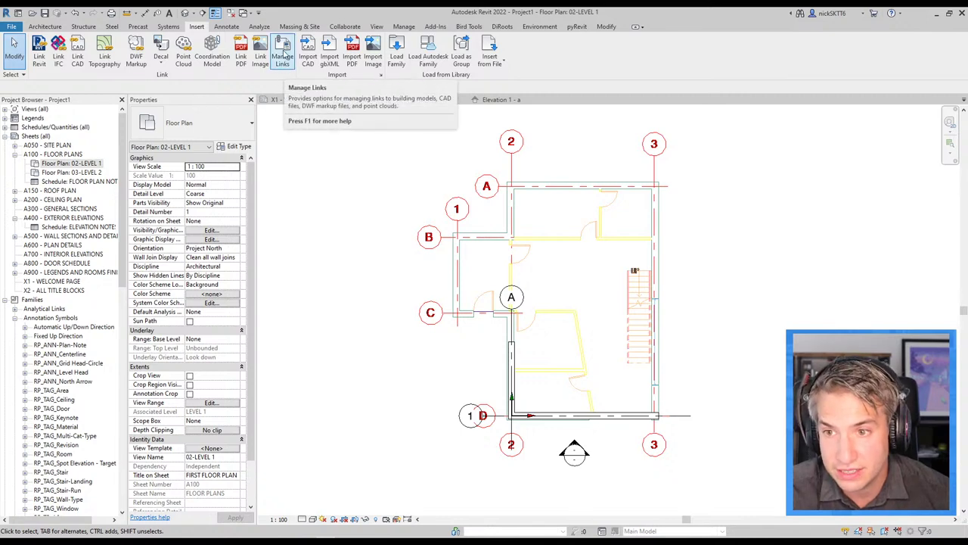
click(285, 59)
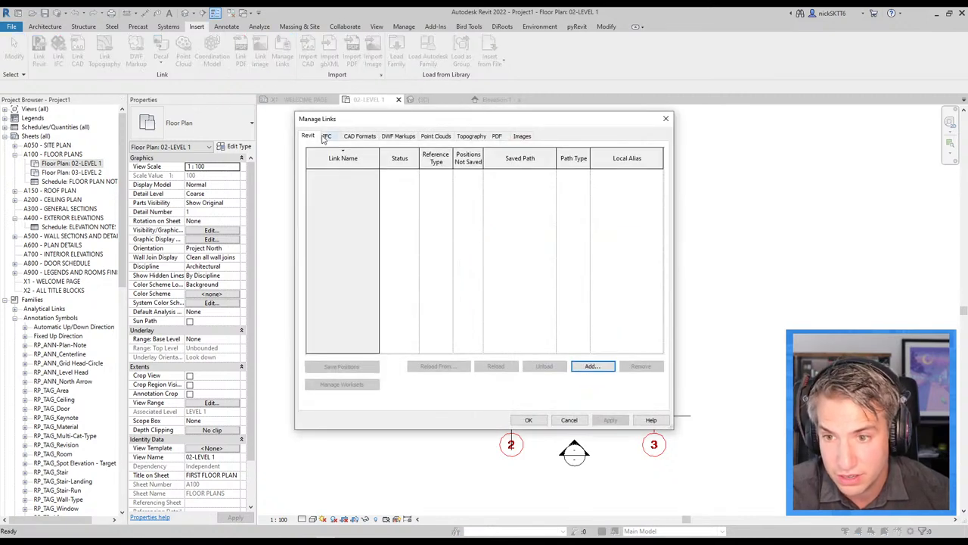
click(360, 138)
click(353, 173)
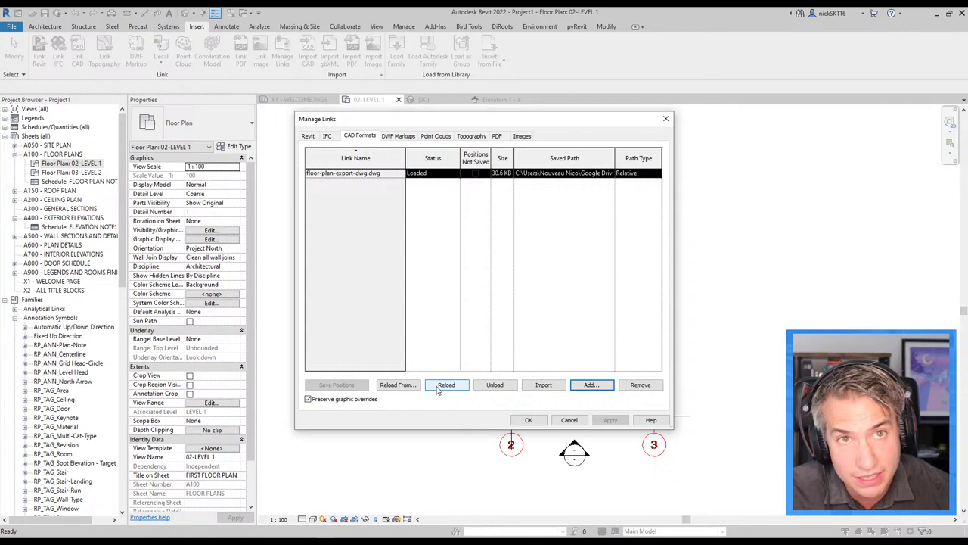
click(664, 121)
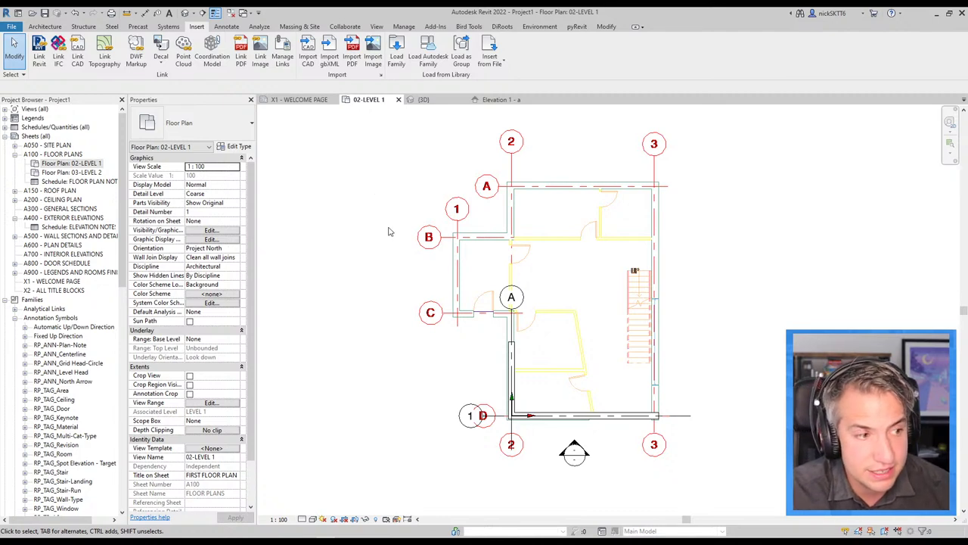
Step: Switch to the Acrobat slide for Tip #4, 'Always Link CAD/PDF Instead of Importing'
click(373, 56)
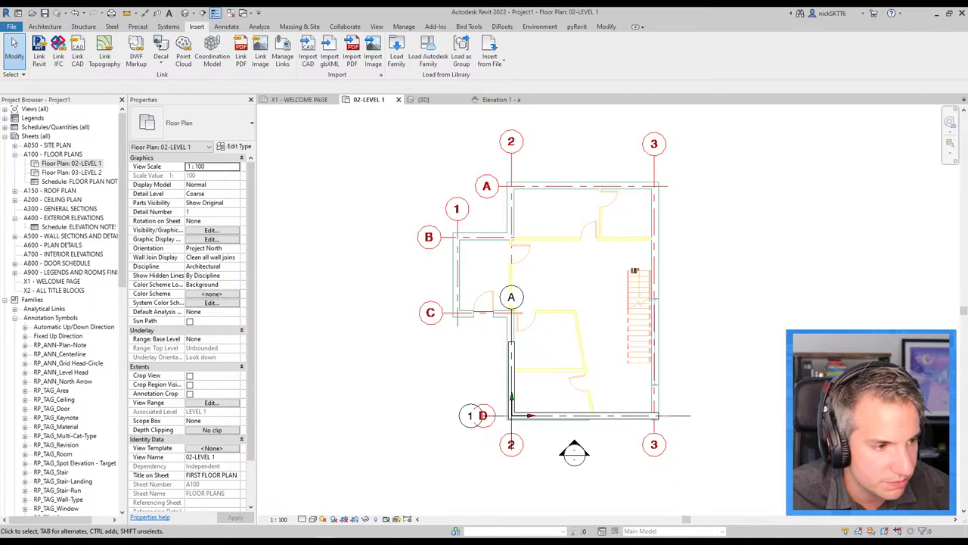
key(alt+Tab)
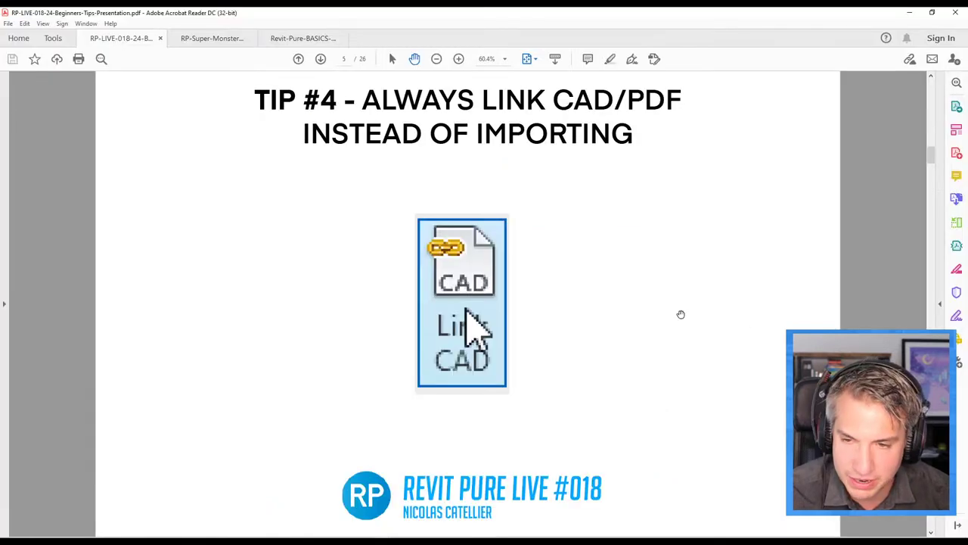
Step: Advance to Tip #5 on side-by-side 3D and plan views, then minimize Acrobat
scroll(681, 314, down, 1)
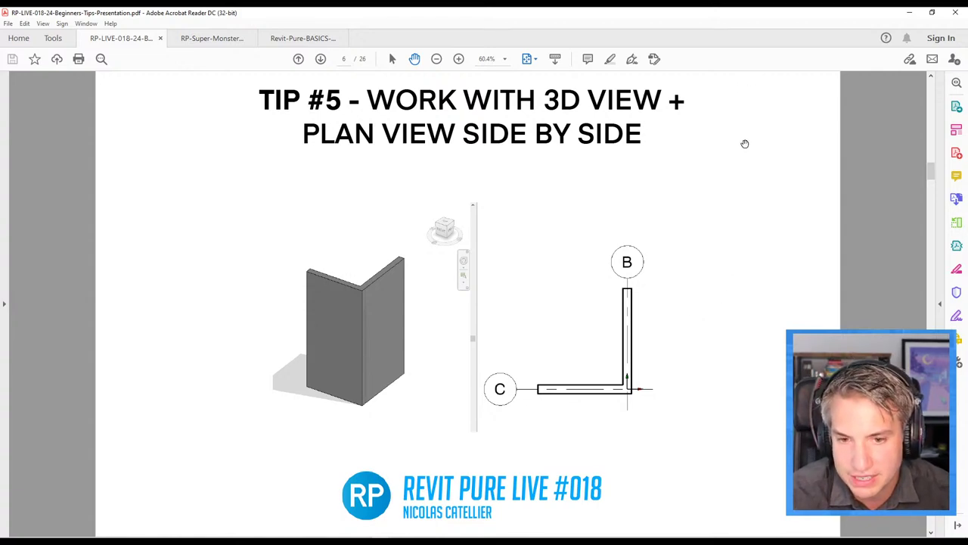
click(910, 17)
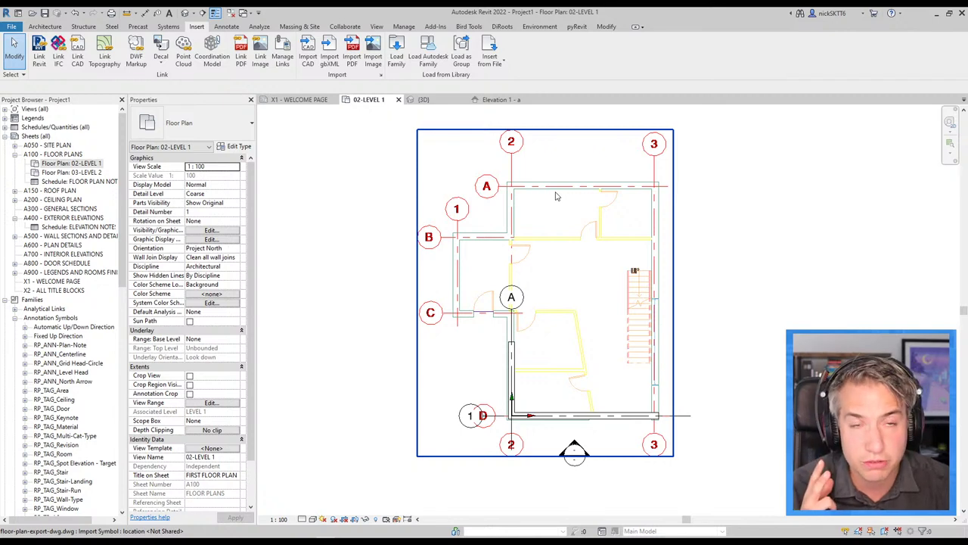
Step: Close the Welcome, {3D} and Elevation 1 - a views, then open the default 3D view
click(332, 100)
click(382, 99)
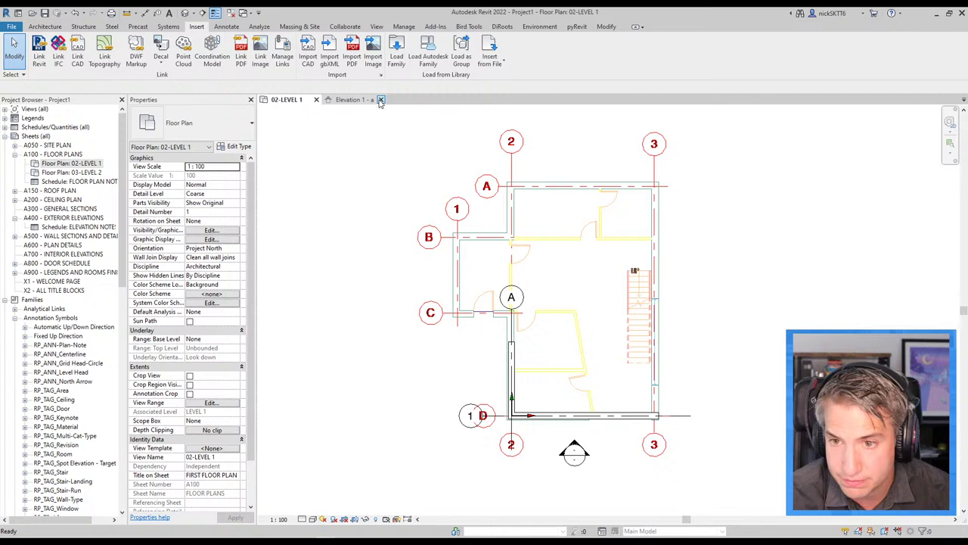
click(382, 101)
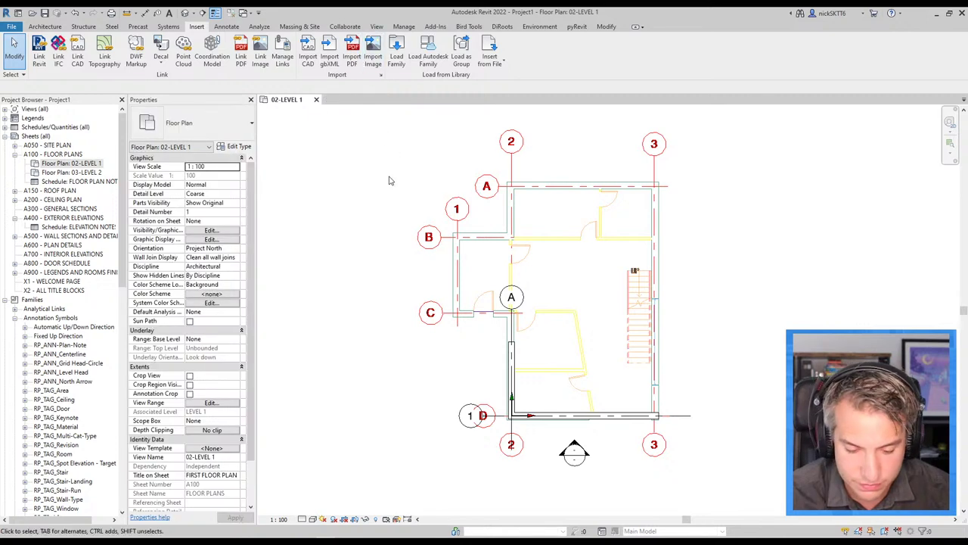
click(376, 27)
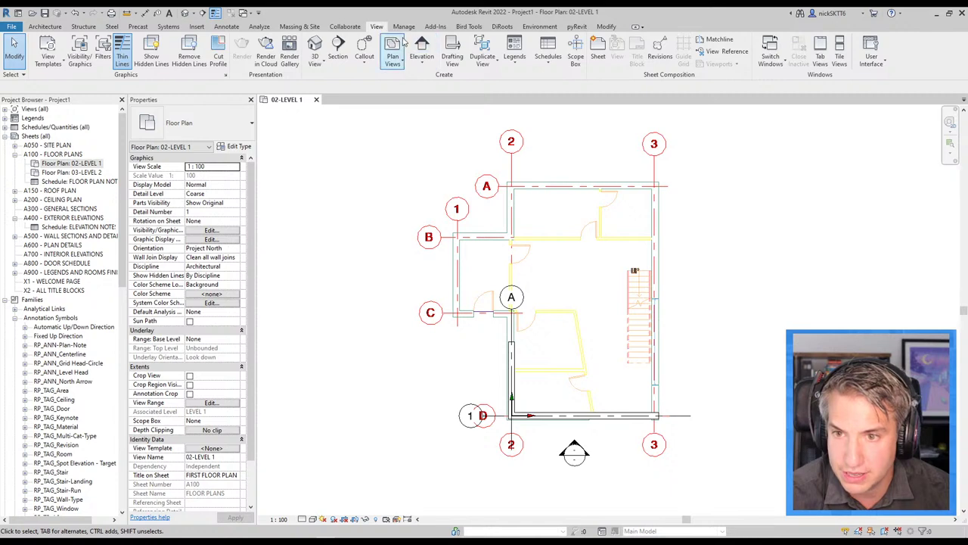
click(315, 50)
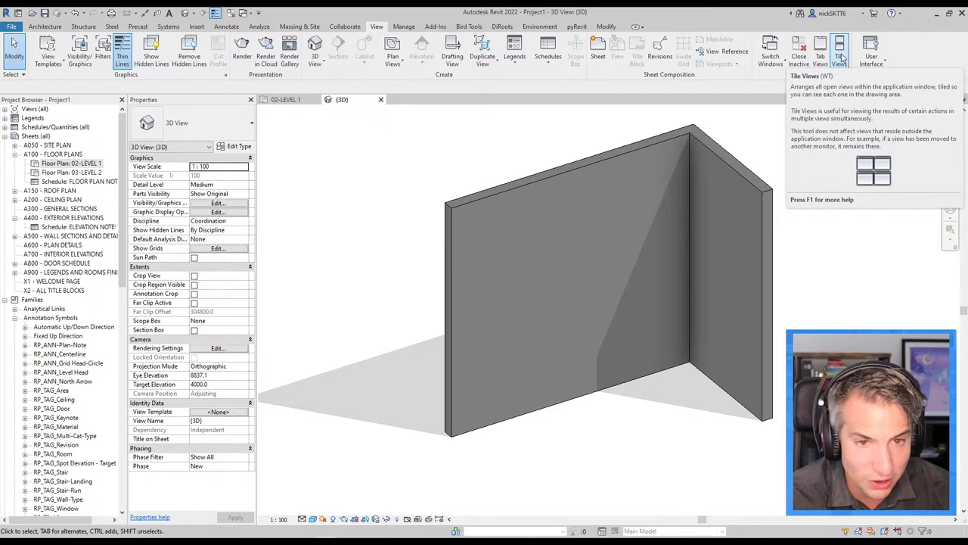
Step: Tile the 3D view beside the floor plan, recenter the plan and orbit the walls
click(841, 58)
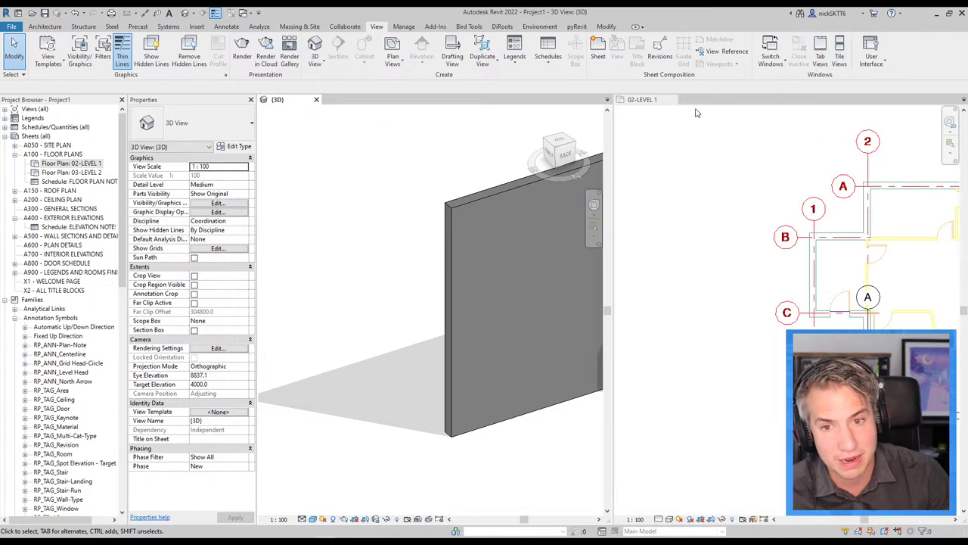
scroll(386, 297, down, 3)
scroll(392, 307, up, 2)
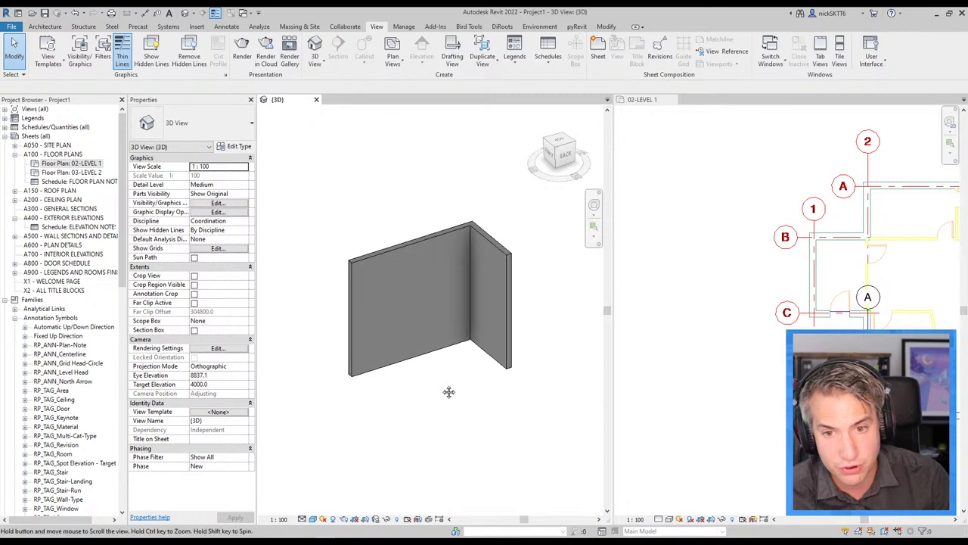
scroll(445, 363, up, 2)
click(714, 321)
scroll(713, 321, down, 2)
middle_drag(714, 320, 721, 348)
scroll(722, 348, down, 1)
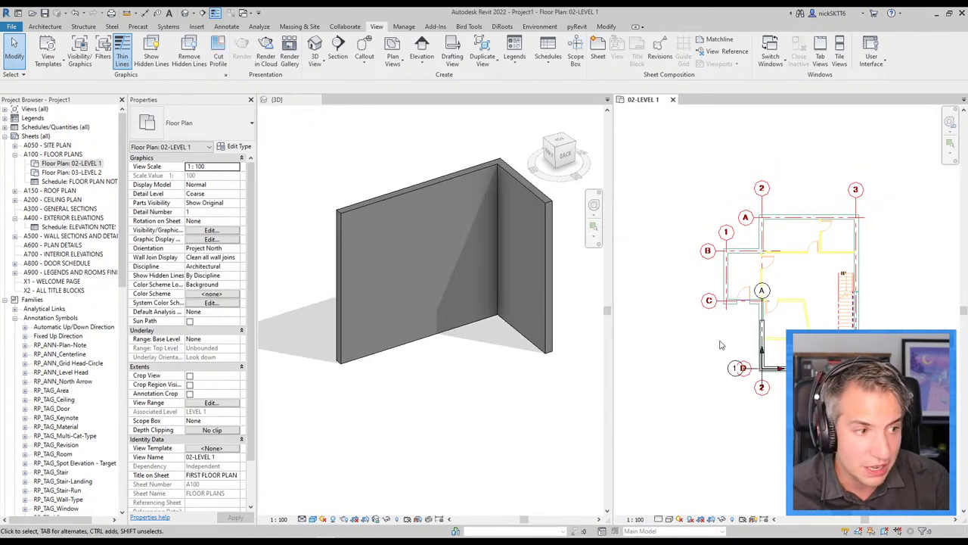
click(420, 389)
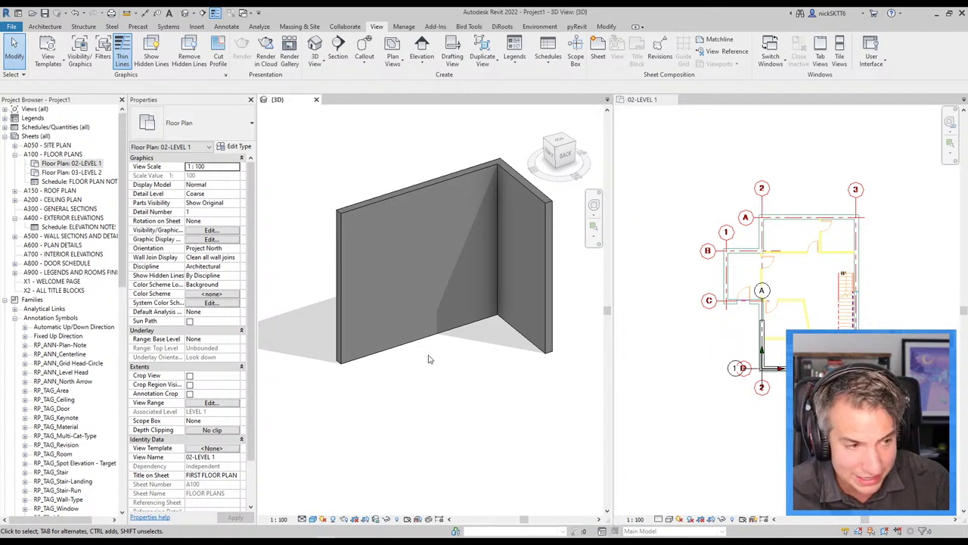
shift+middle_drag(419, 390, 557, 336)
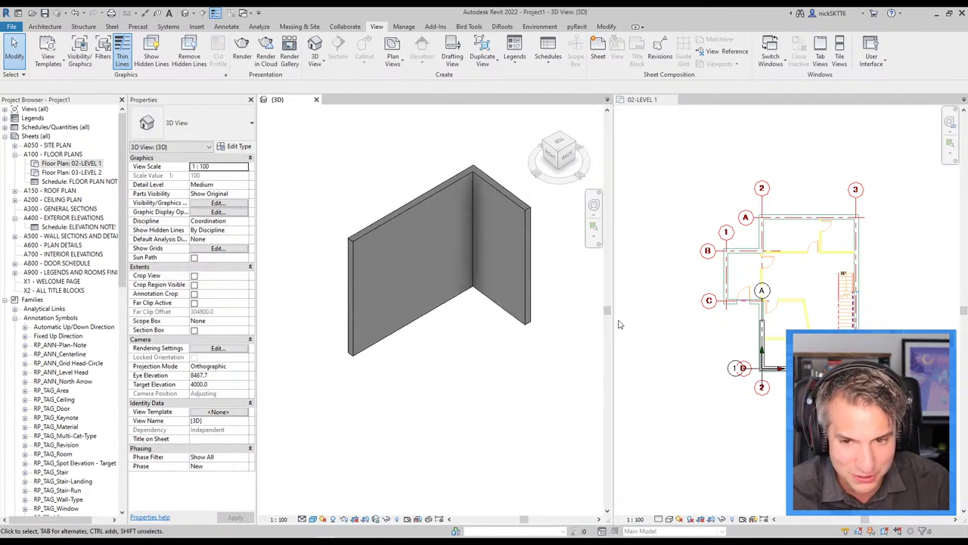
Step: Extend the wall running down from grid A so its top end reaches grid A
click(778, 331)
scroll(766, 331, up, 2)
scroll(766, 330, up, 1)
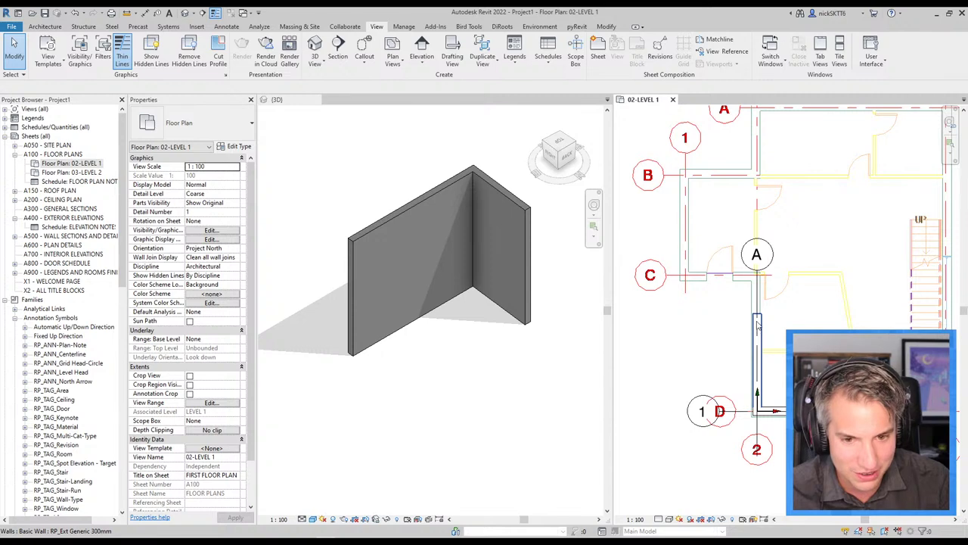
click(757, 327)
scroll(756, 317, up, 3)
drag(756, 314, 757, 256)
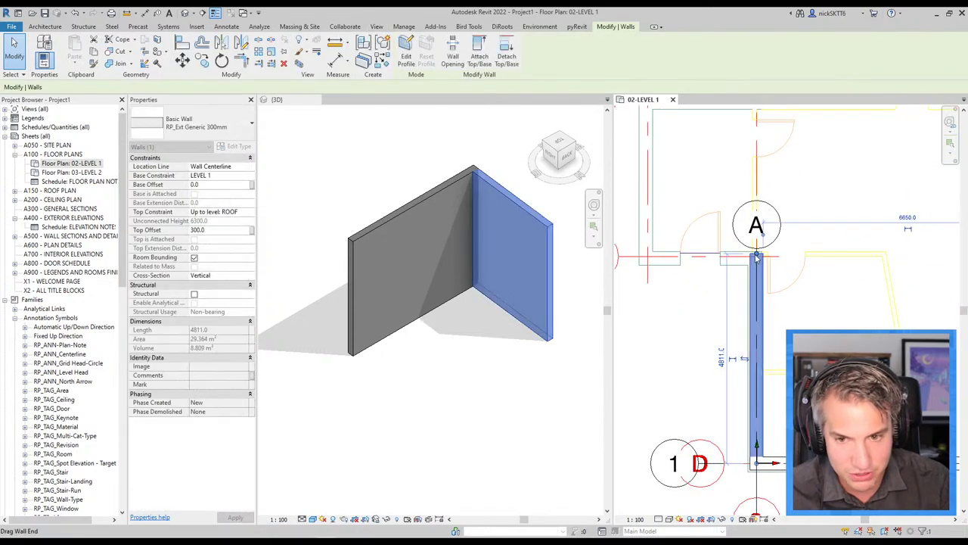
scroll(760, 274, down, 1)
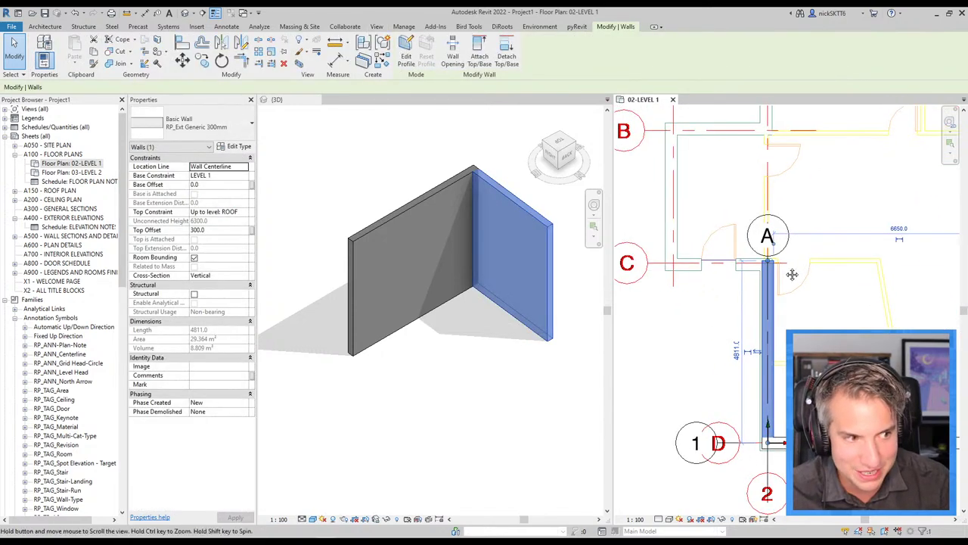
Step: Draw new walls with WA west along grid C, north toward grid B, and back to close the bay
key(w)
key(a)
click(766, 263)
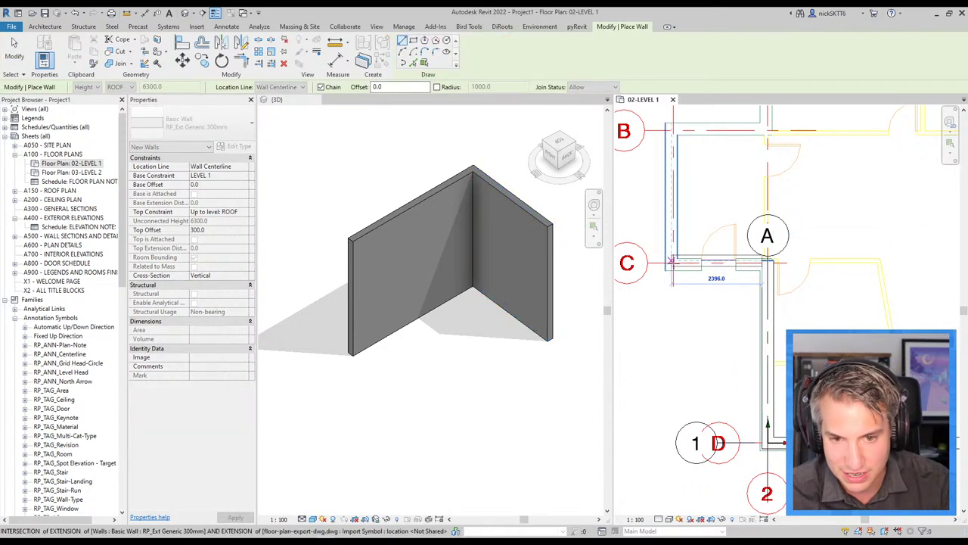
click(671, 261)
click(671, 130)
click(766, 130)
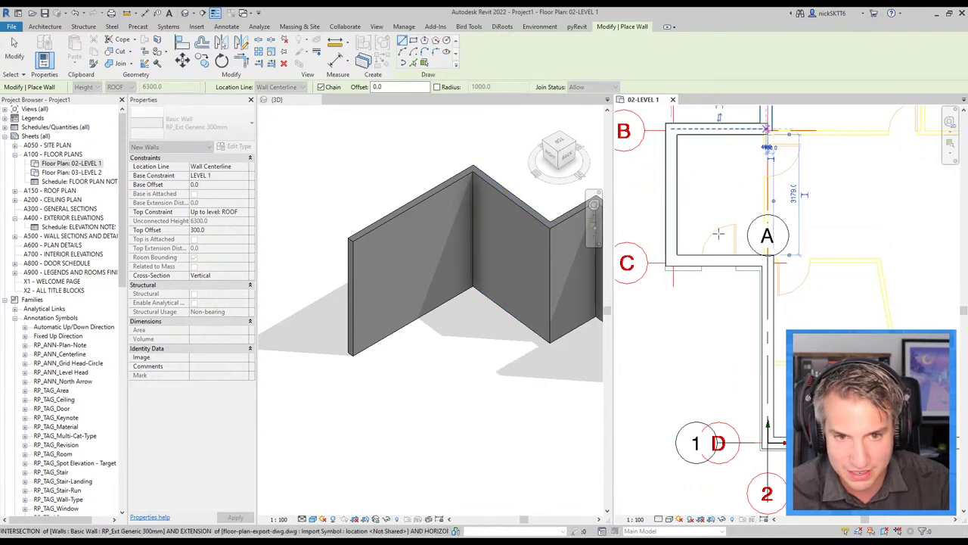
key(Escape)
key(Escape)
Step: Review the new walls in both views, then bring up the Tip #6 slide in Acrobat
click(426, 391)
scroll(425, 391, down, 2)
click(724, 371)
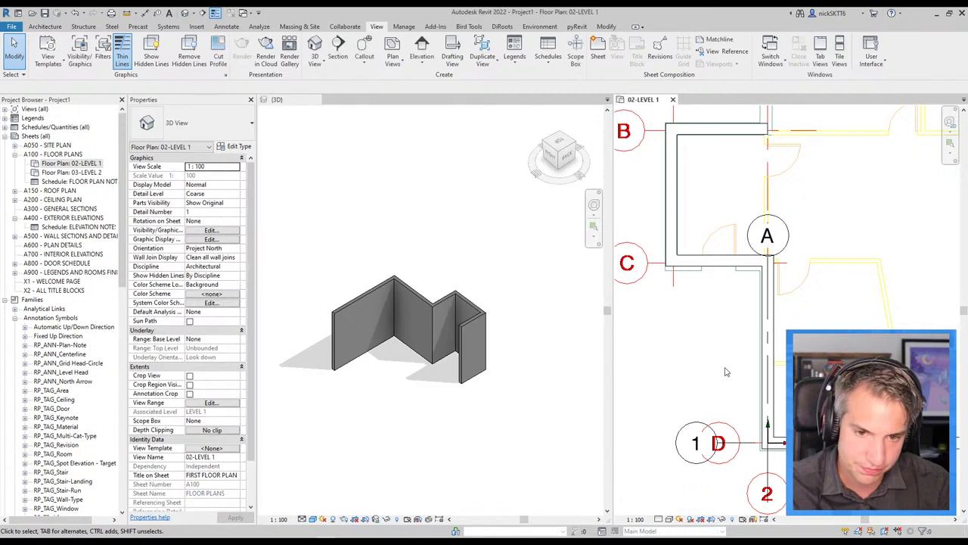
scroll(723, 371, down, 3)
scroll(757, 379, down, 2)
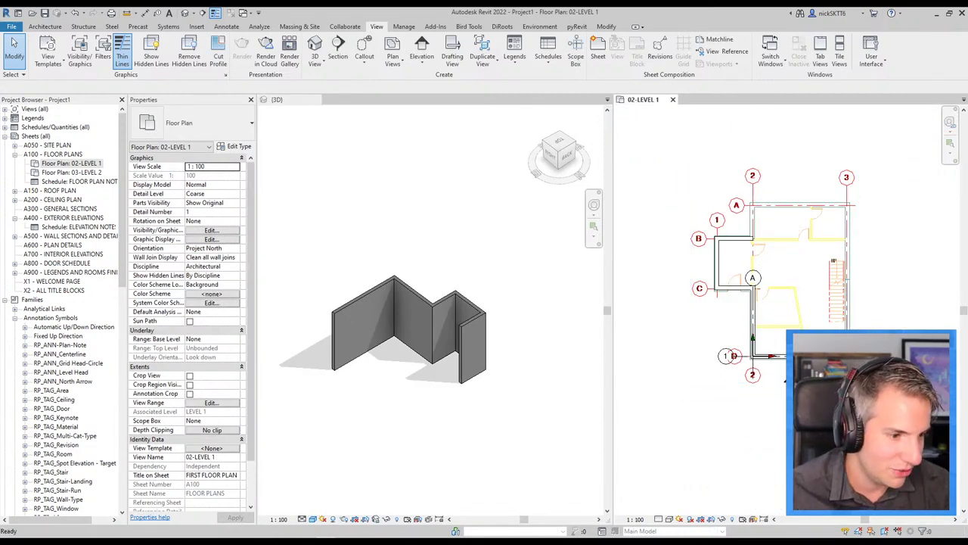
key(alt+Tab)
key(Right)
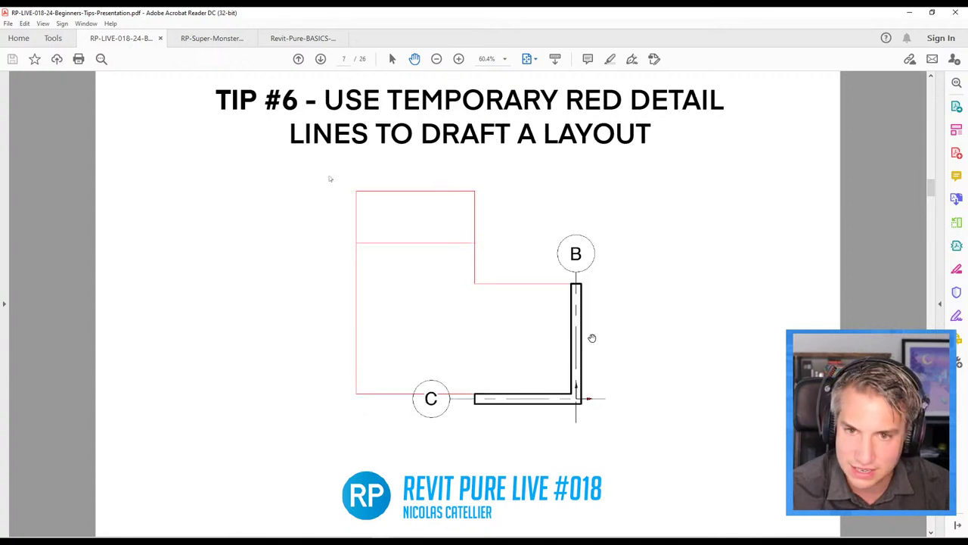
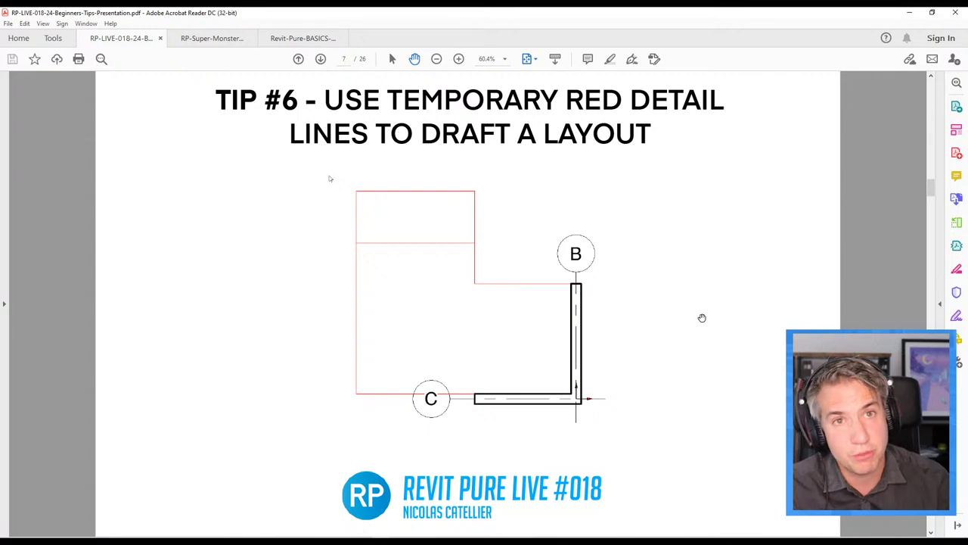
Step: Switch from the Acrobat Reader tip slide back to the Revit project window
key(alt+Tab)
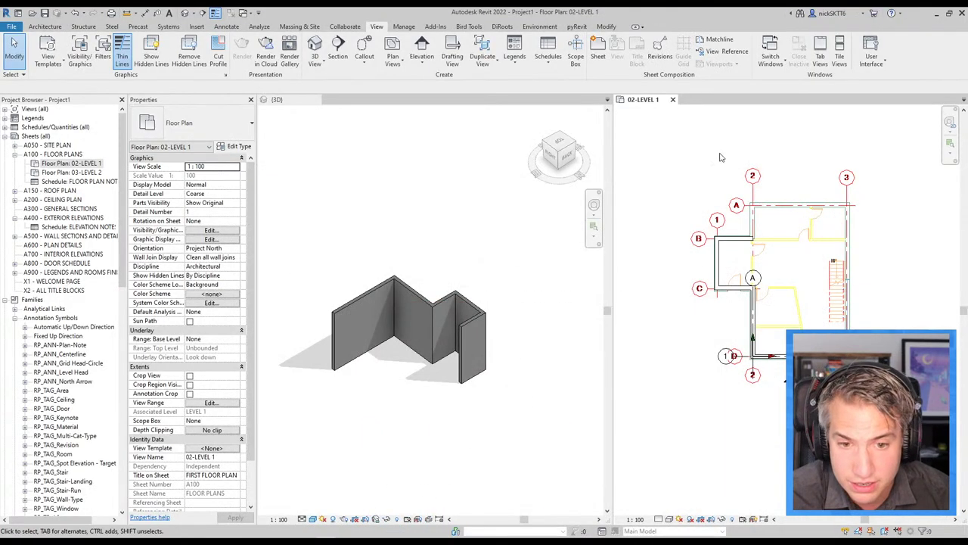
Step: Hide the imported DWG floor plan in the 02-LEVEL 1 view
scroll(828, 227, up, 2)
click(756, 237)
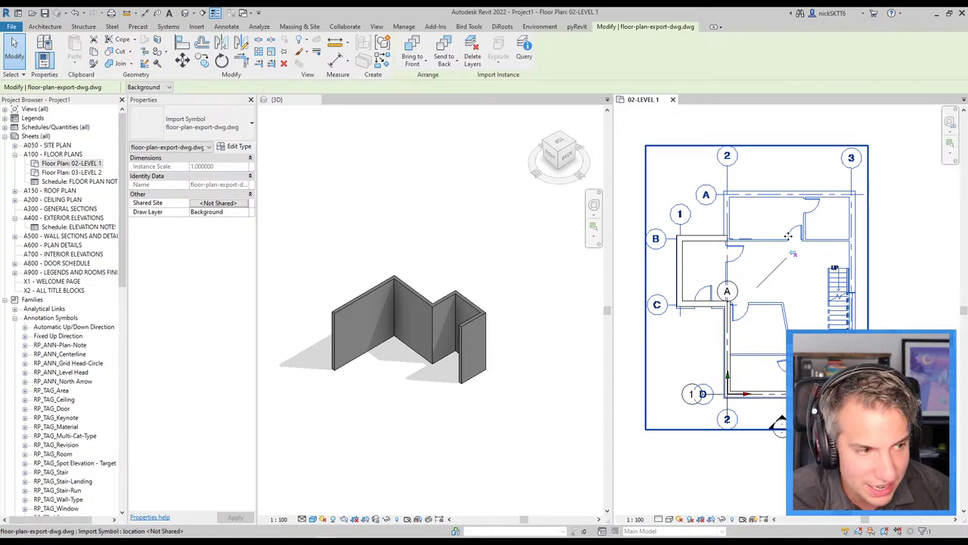
right_click(751, 198)
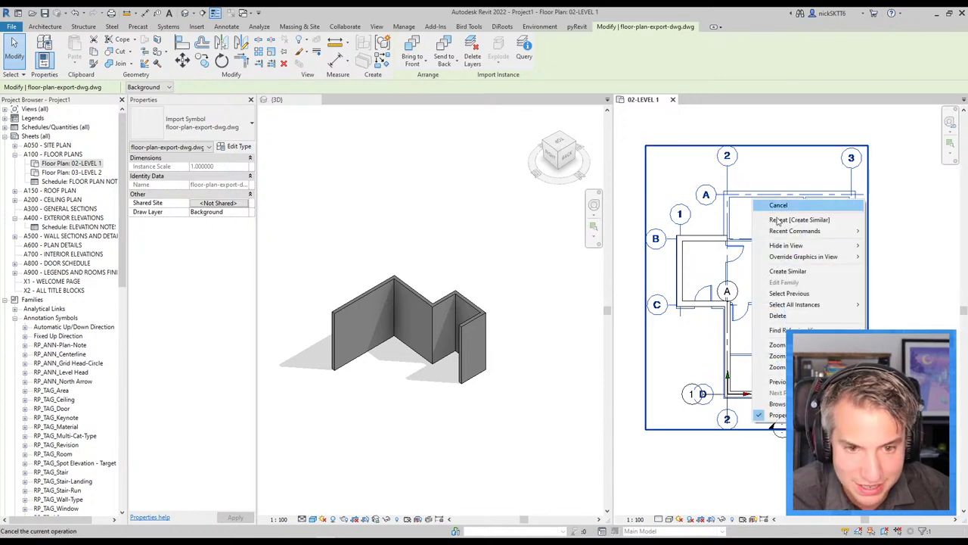
click(913, 248)
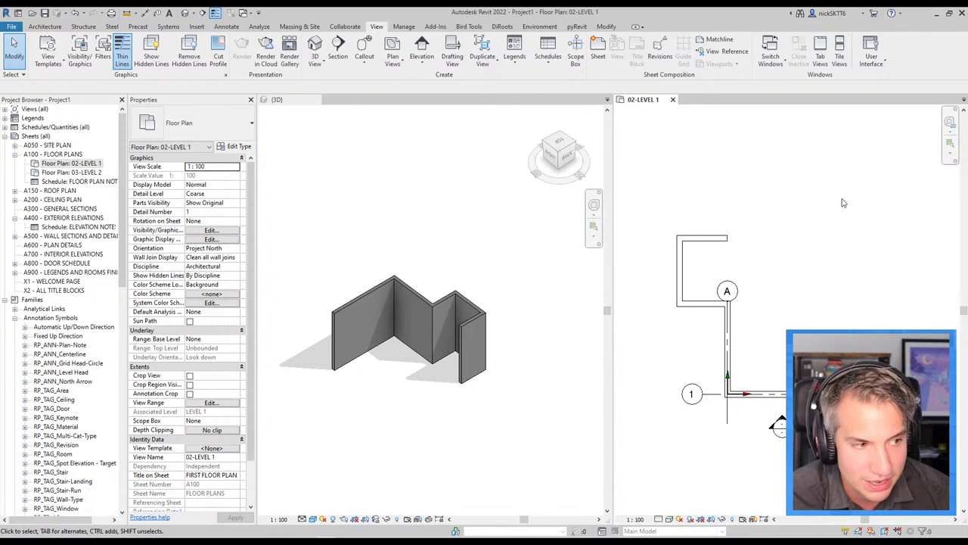
scroll(832, 201, up, 2)
scroll(801, 182, down, 2)
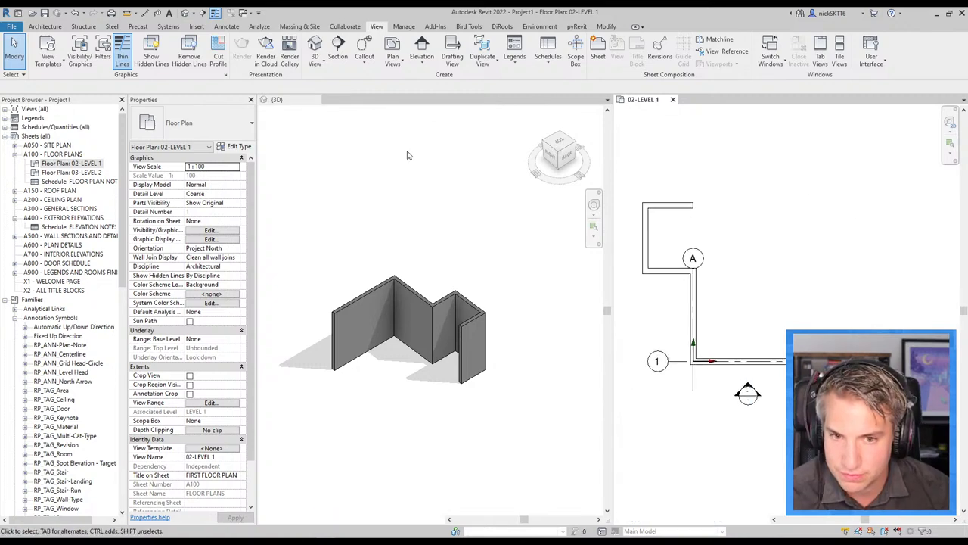
Step: Tile the views with WT so the Level 1 plan sits left of the 3D view
click(363, 153)
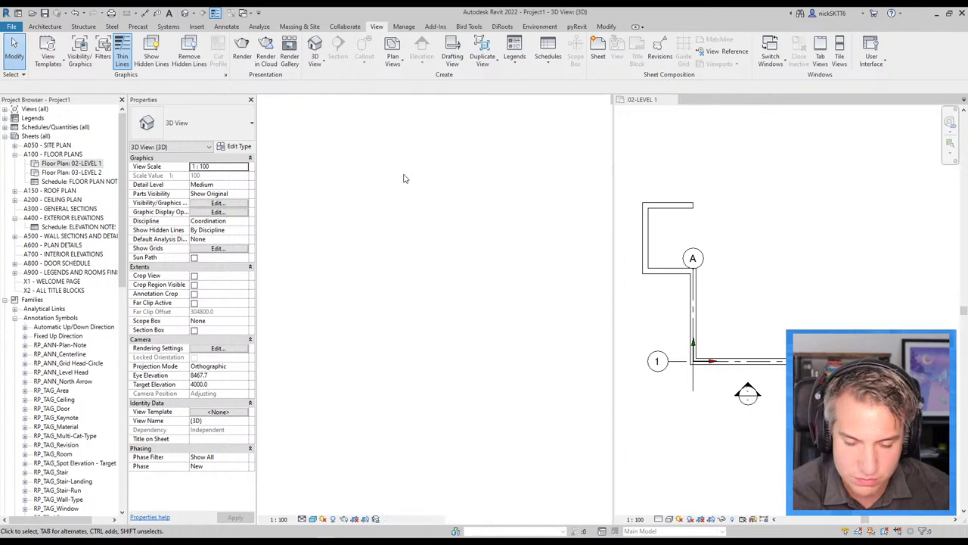
click(696, 170)
key(w)
key(t)
scroll(423, 273, up, 1)
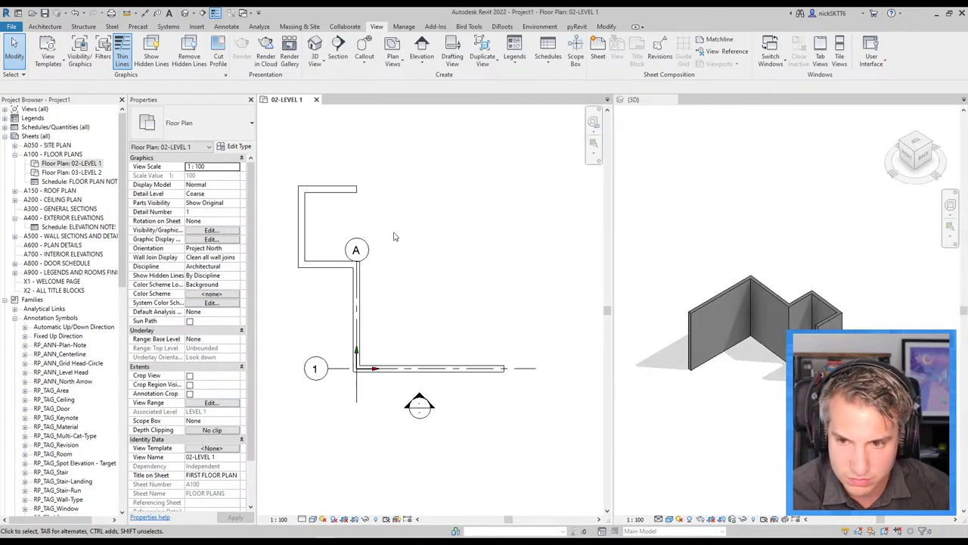
scroll(424, 265, up, 1)
scroll(453, 275, down, 1)
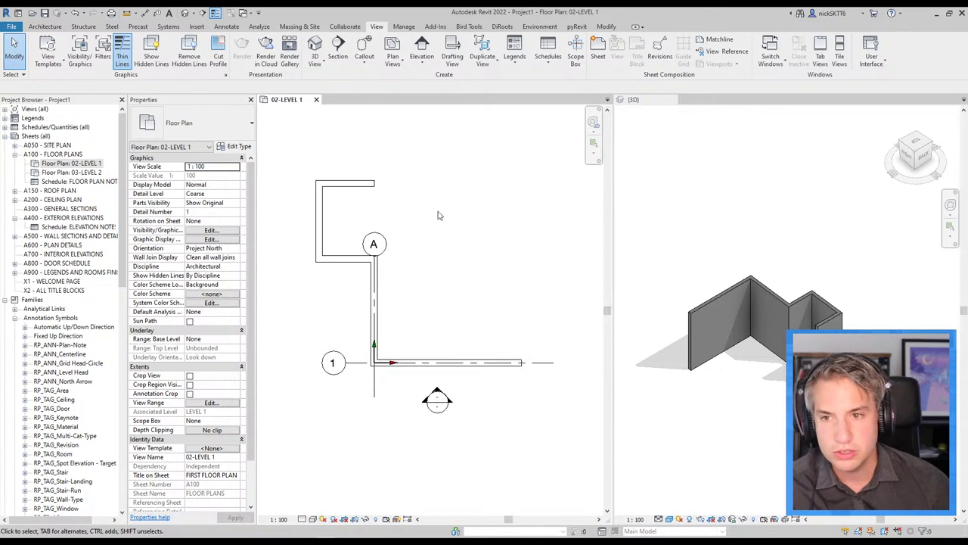
click(226, 27)
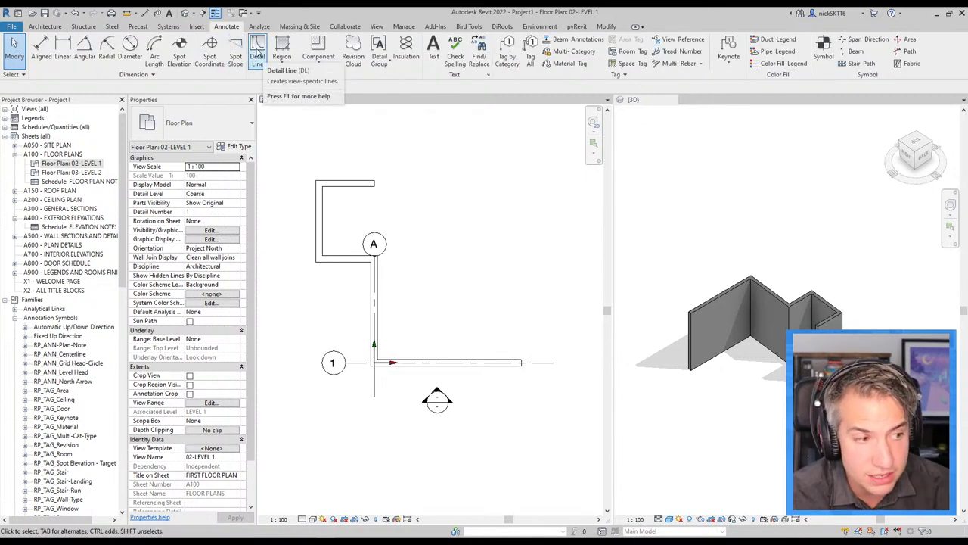
mouse_move(257, 53)
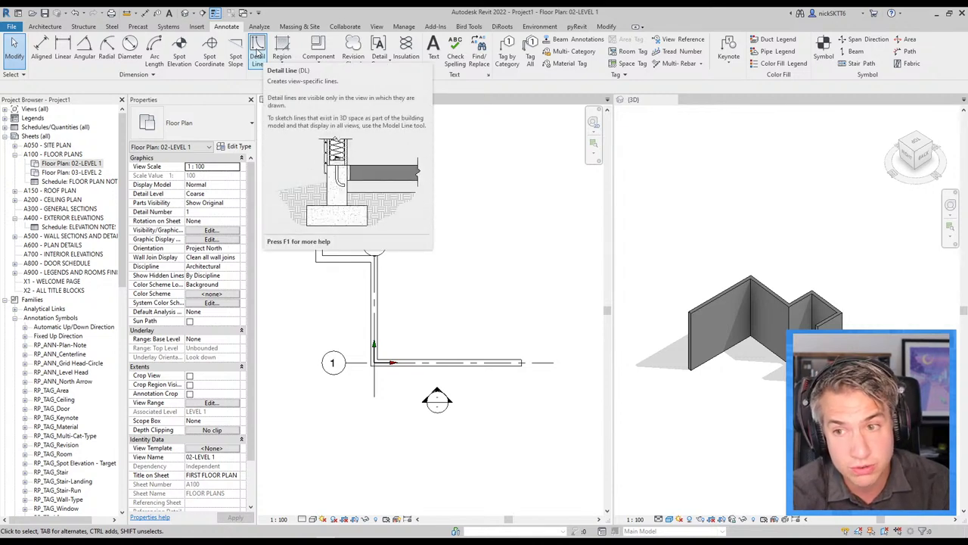
Step: Draw the top and right edges of the layout as RP-1-Red detail lines
click(259, 52)
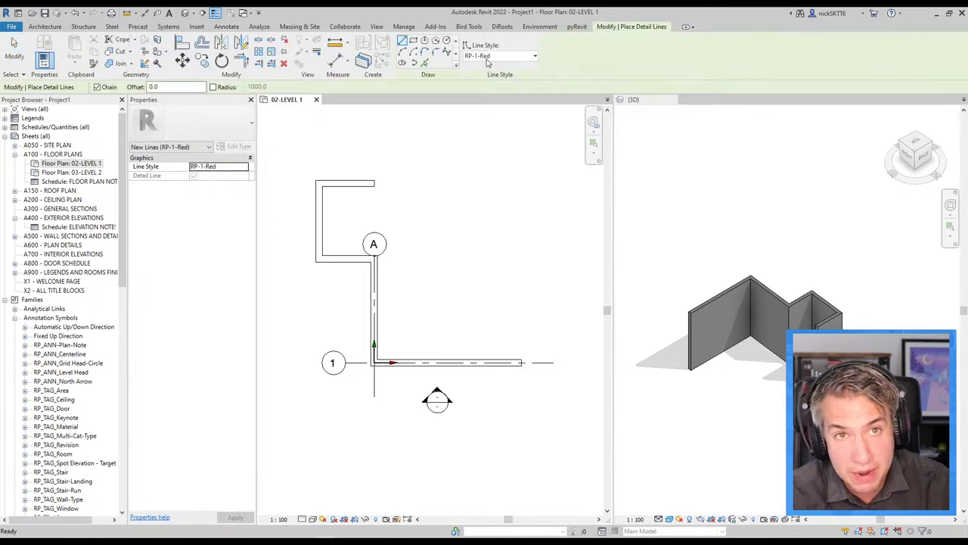
click(488, 56)
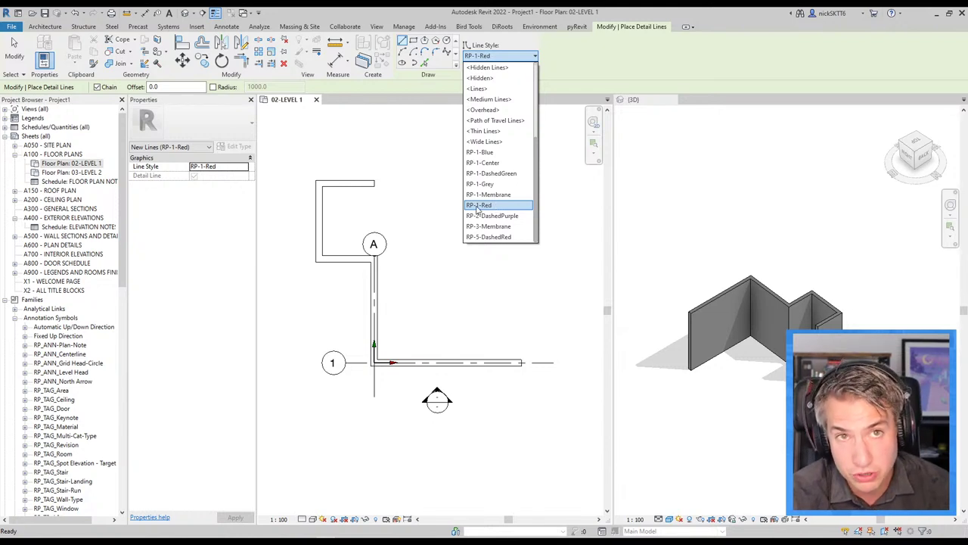
click(478, 207)
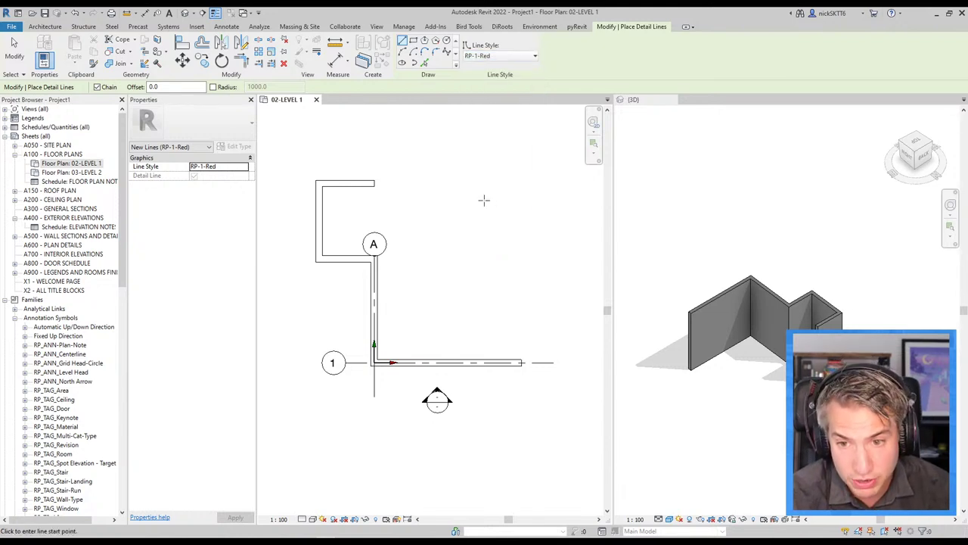
click(373, 181)
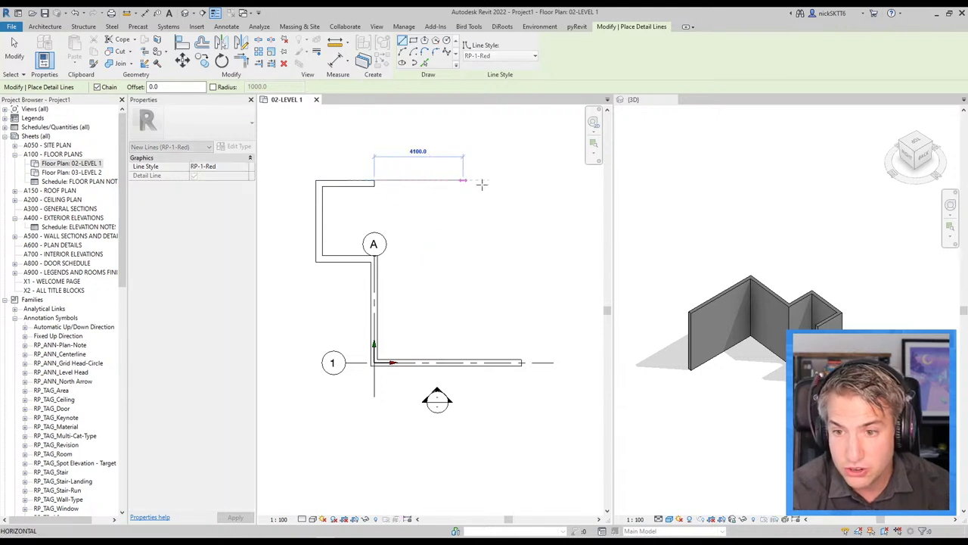
click(521, 183)
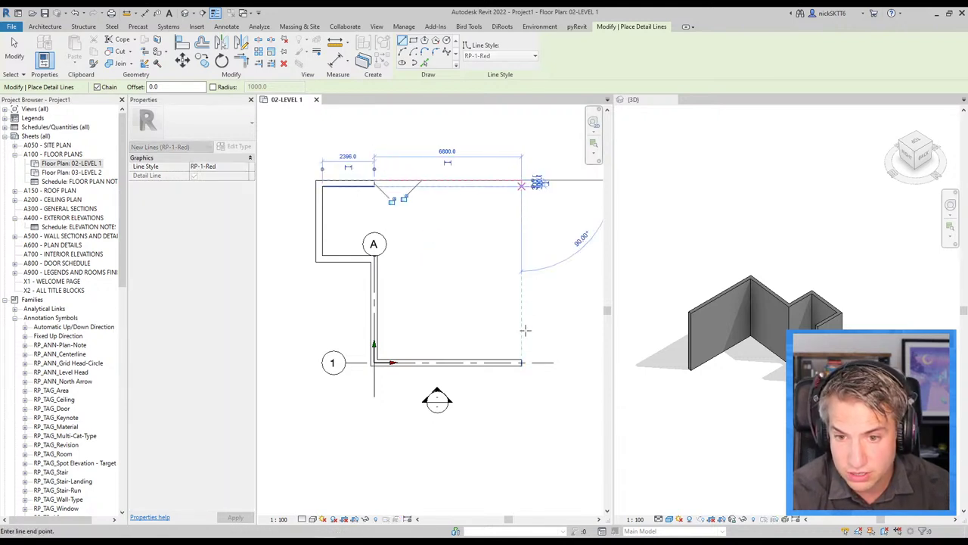
click(521, 361)
key(Escape)
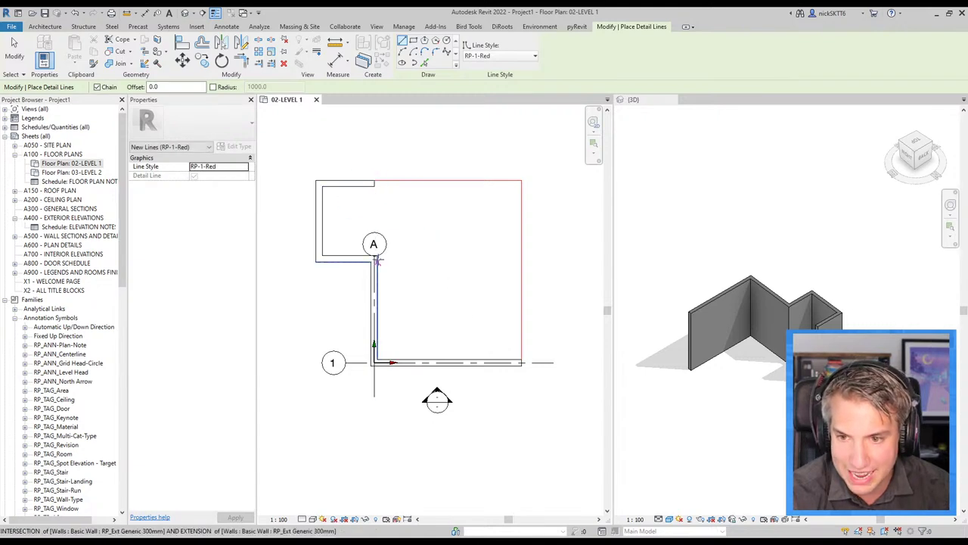
Step: Add vertical and horizontal RP-1-Red dividing lines splitting the layout into four rooms
click(376, 260)
click(376, 185)
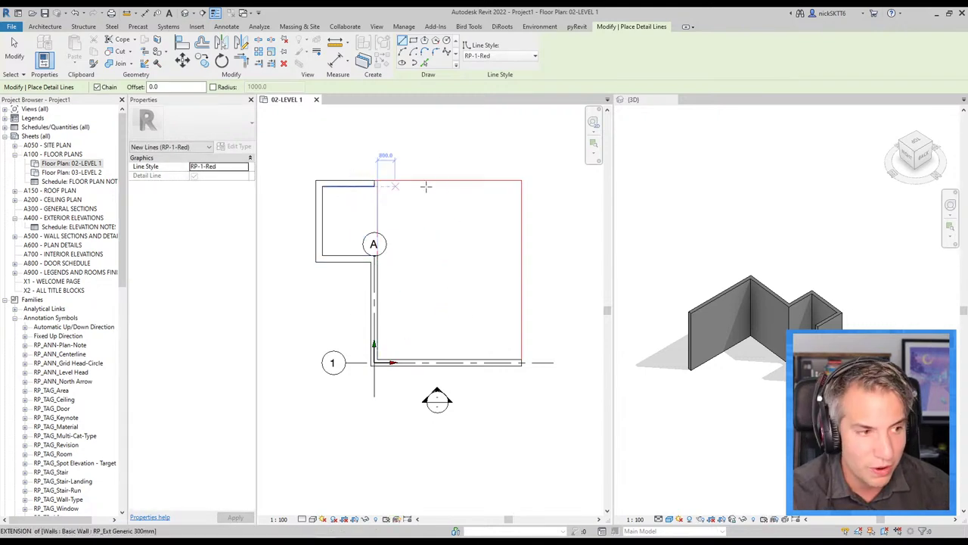
scroll(385, 193, up, 2)
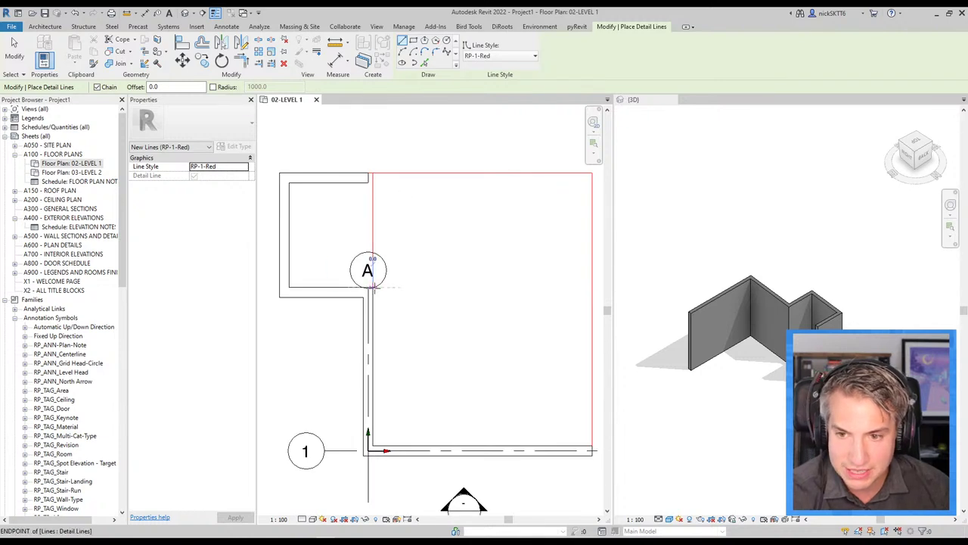
click(372, 286)
click(500, 289)
key(Escape)
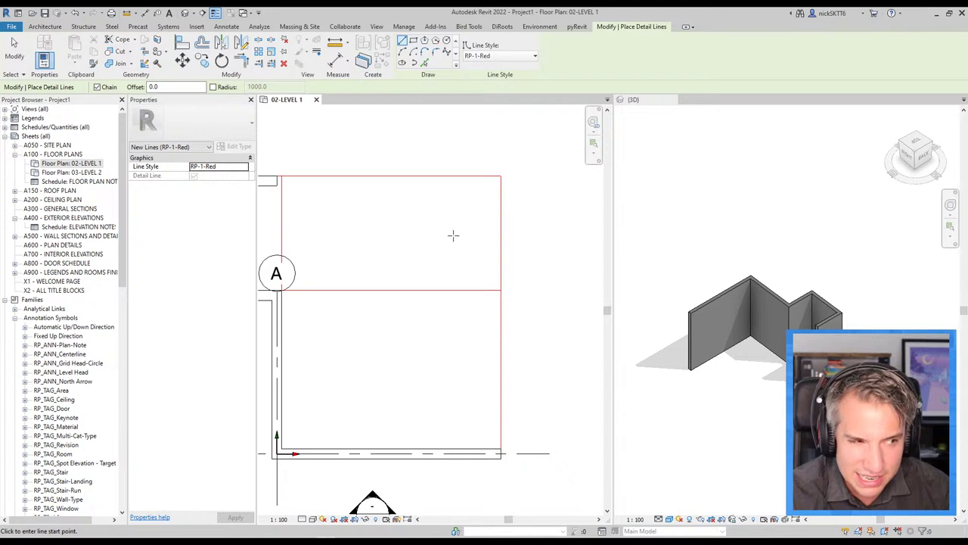
scroll(490, 211, down, 2)
scroll(404, 225, up, 2)
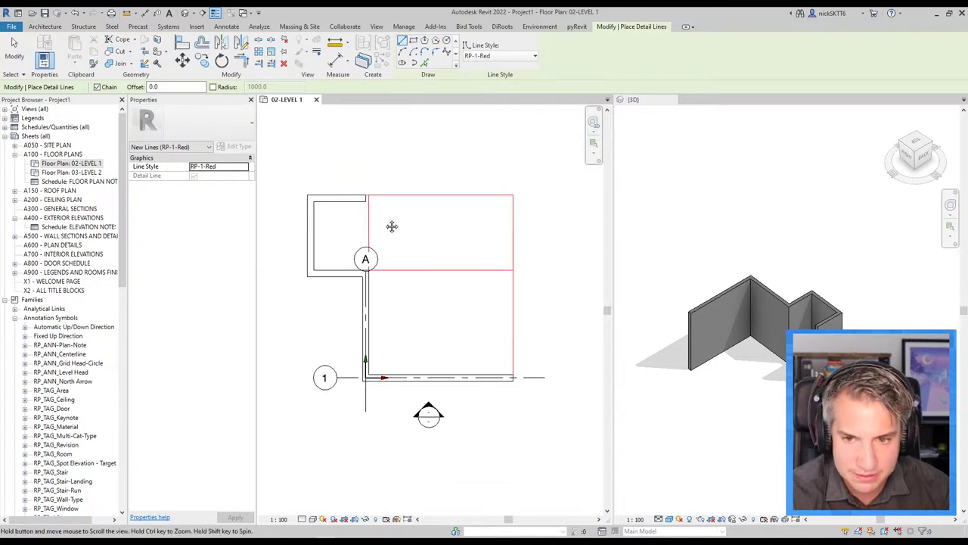
click(463, 196)
click(463, 401)
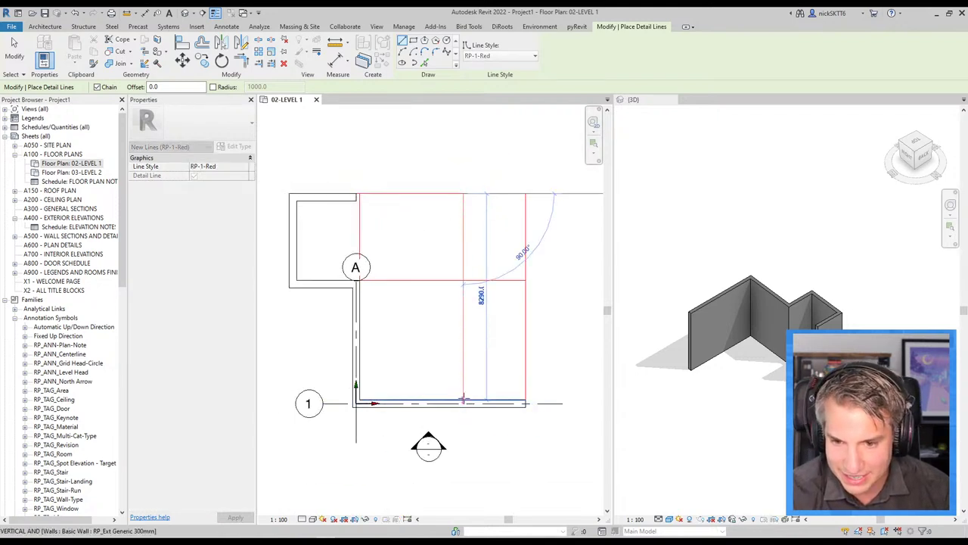
key(Escape)
key(Escape)
Step: Stretch the top Level 1 wall east to the right red edge
scroll(378, 257, up, 2)
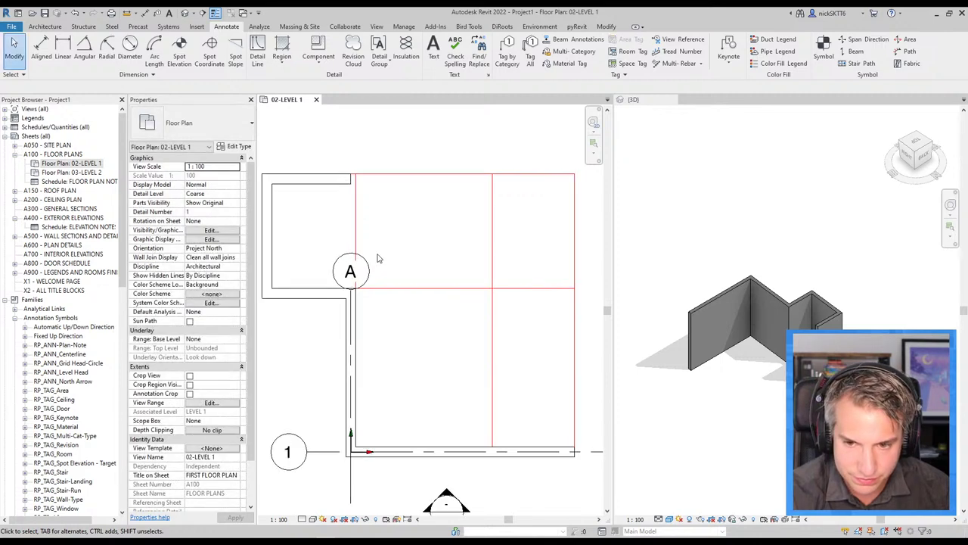
scroll(376, 261, down, 3)
click(346, 213)
scroll(372, 202, up, 1)
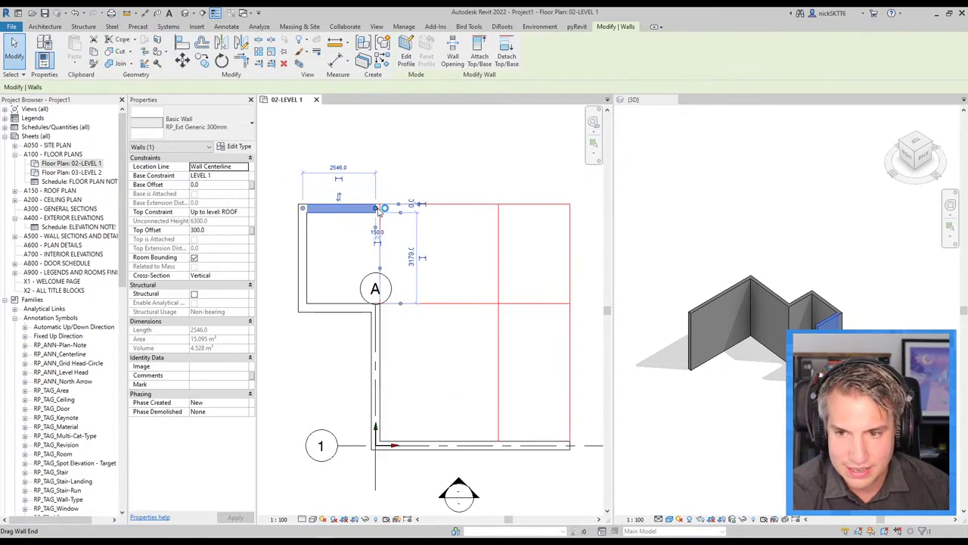
drag(376, 205, 573, 206)
scroll(574, 244, up, 2)
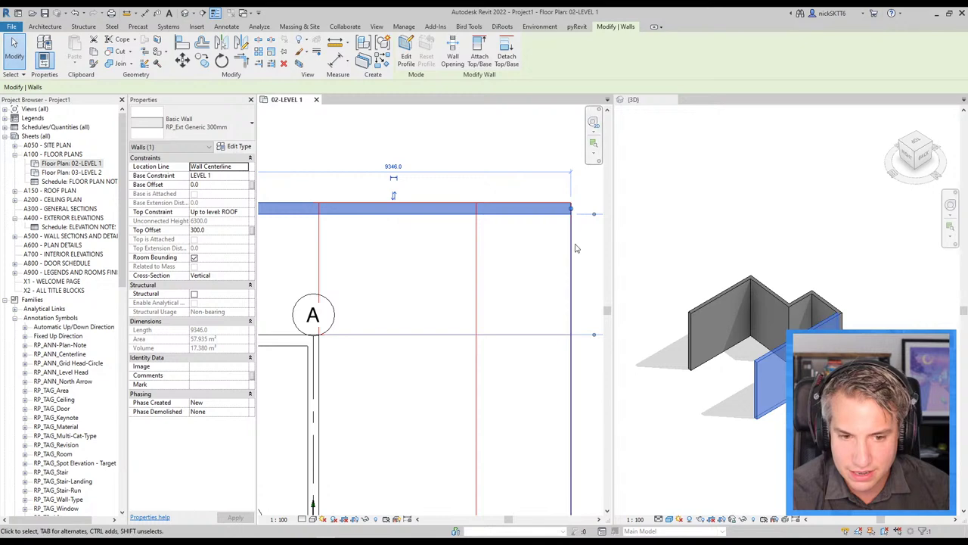
key(Escape)
Step: Check the length of the horizontal red detail line
scroll(477, 215, down, 3)
mouse_move(478, 219)
middle_down()
mouse_move(492, 229)
mouse_move(484, 243)
middle_up()
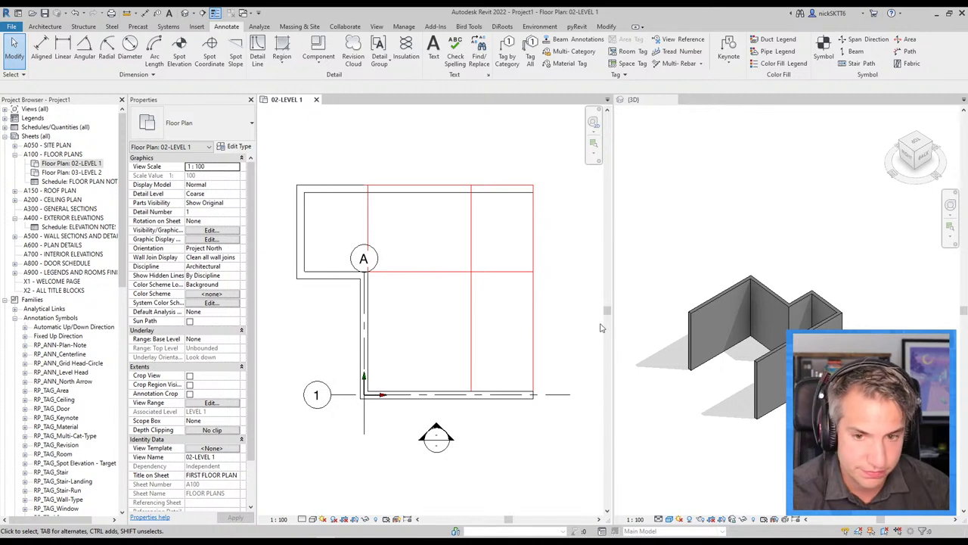
click(499, 271)
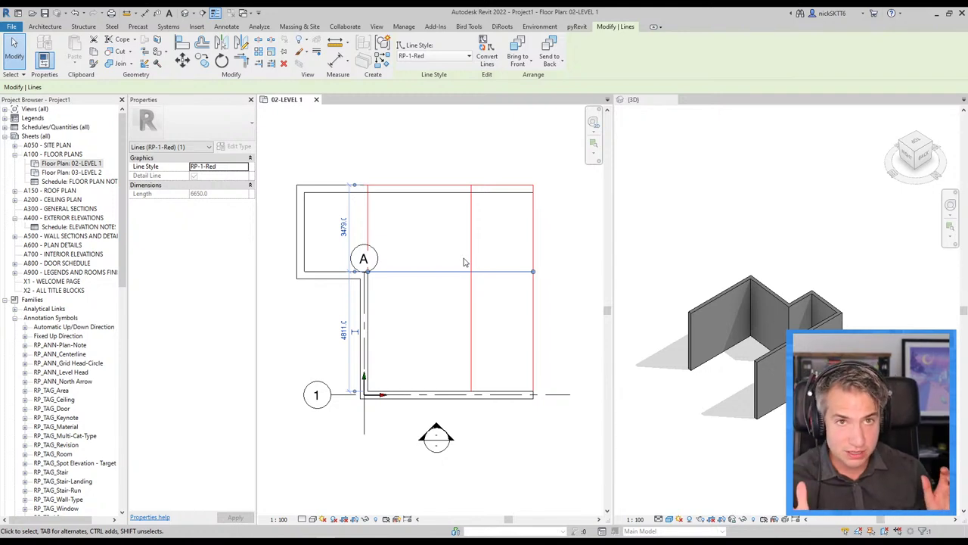
click(564, 280)
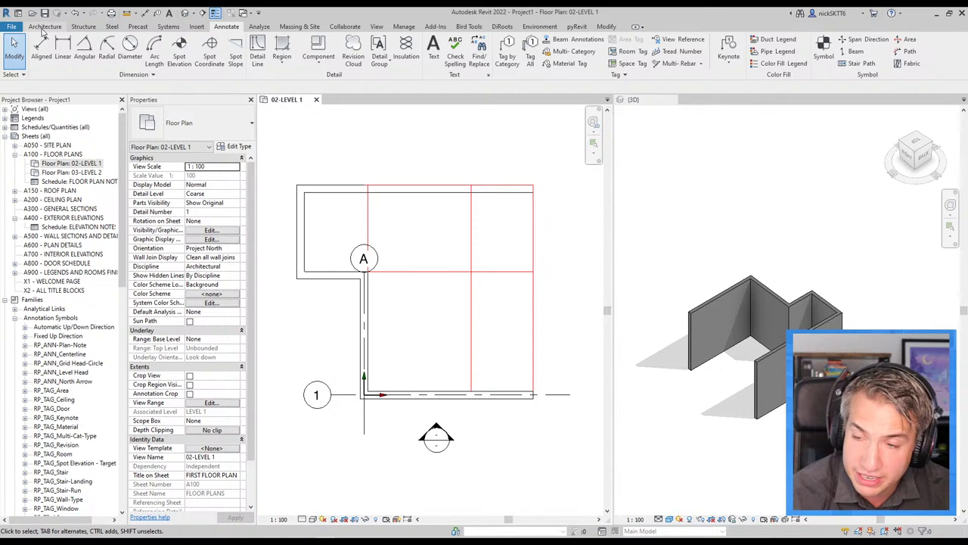
click(45, 27)
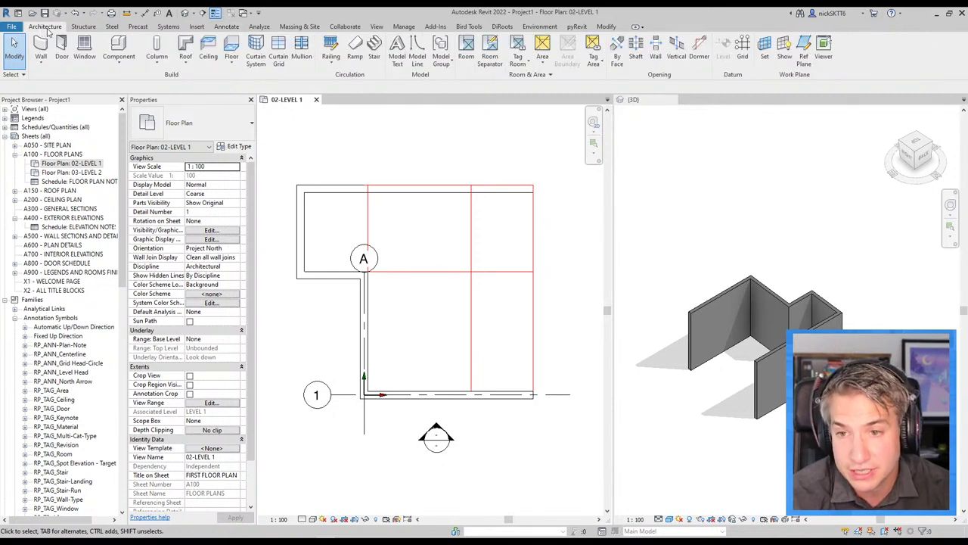
Step: Draw a 7200-long vertical model line with the RP-1-Red line style
click(417, 53)
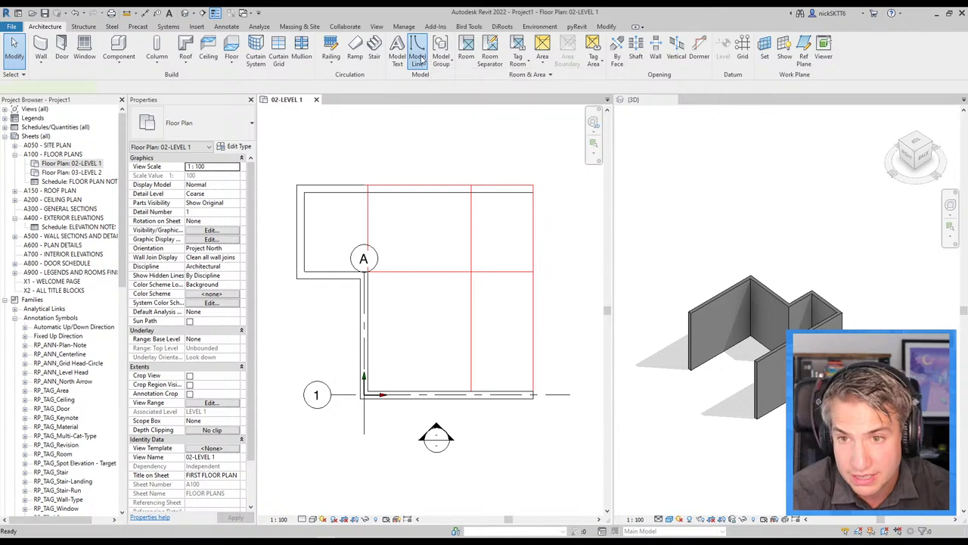
click(491, 56)
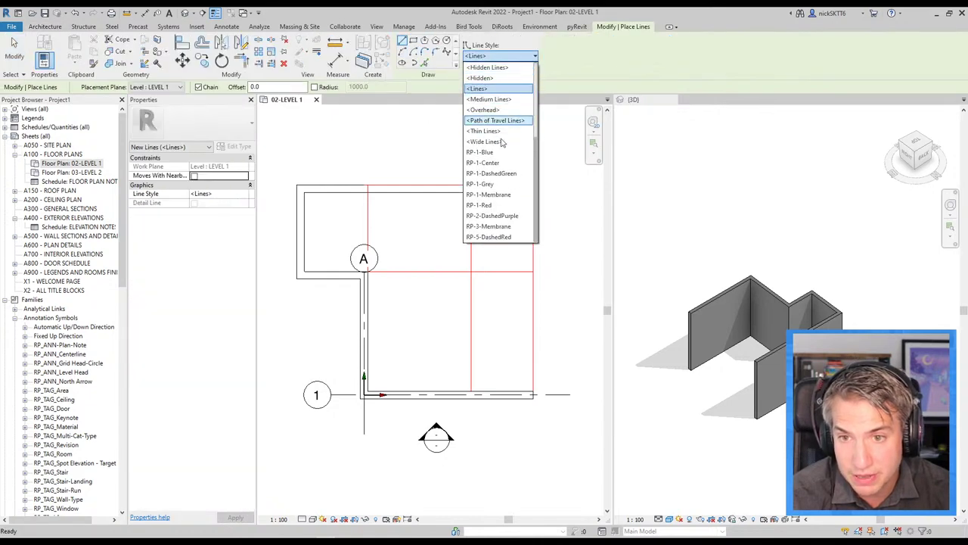
click(499, 204)
middle_drag(511, 294, 385, 277)
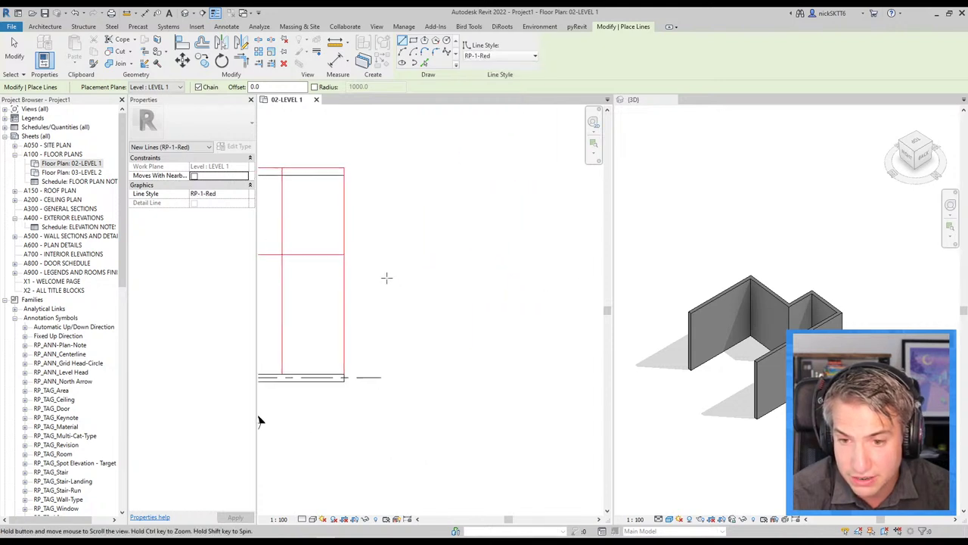
click(377, 343)
click(377, 165)
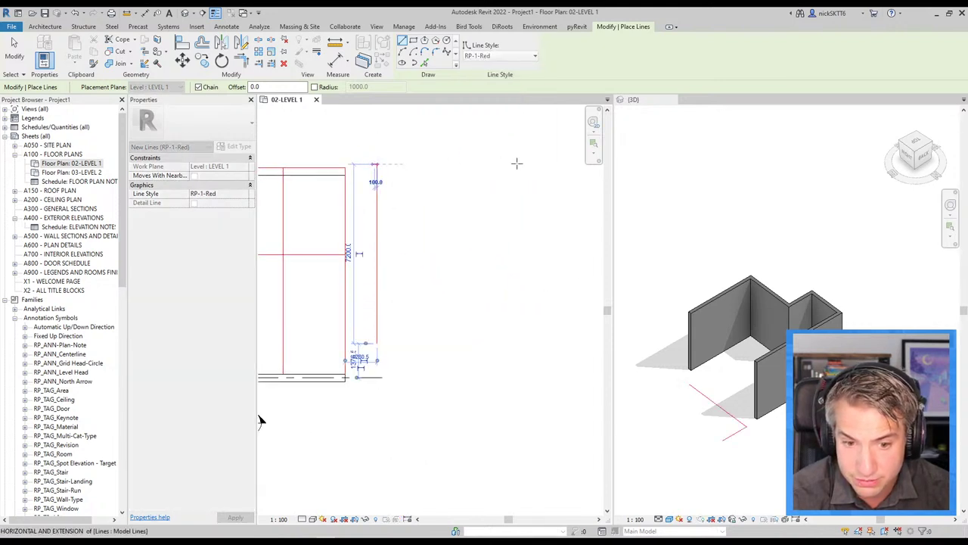
key(Escape)
key(Escape)
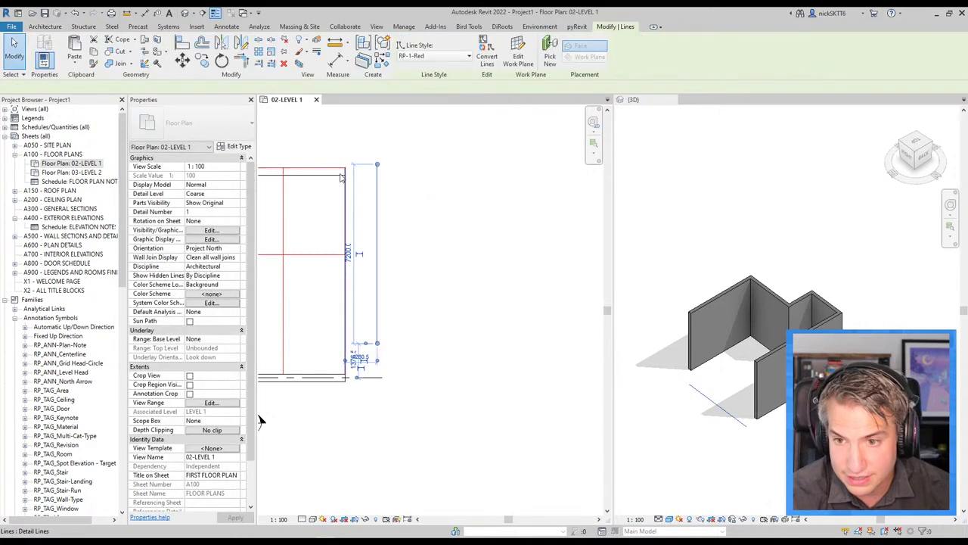
Step: Confirm in the 3D view that the red model line appears in front of the walls
middle_drag(319, 209, 366, 202)
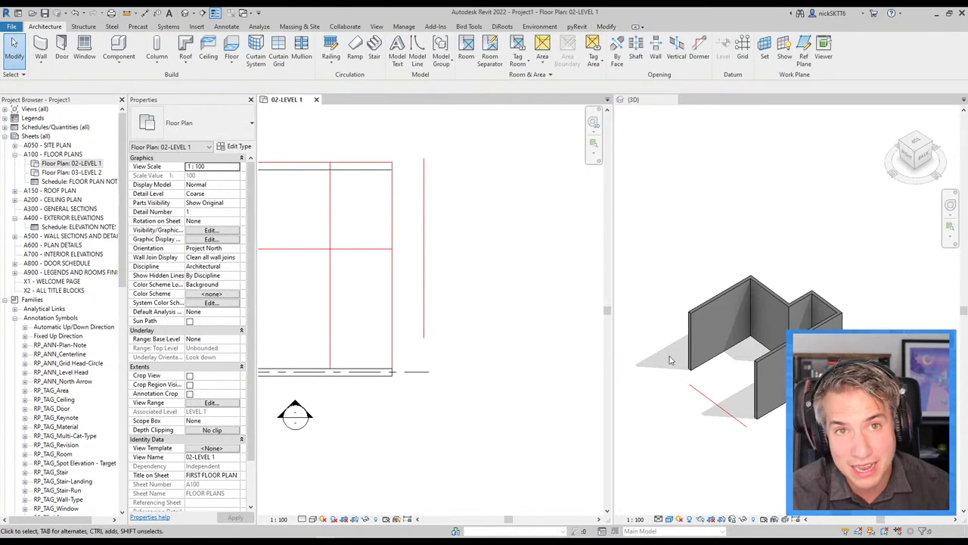
click(715, 419)
click(720, 420)
scroll(723, 408, up, 1)
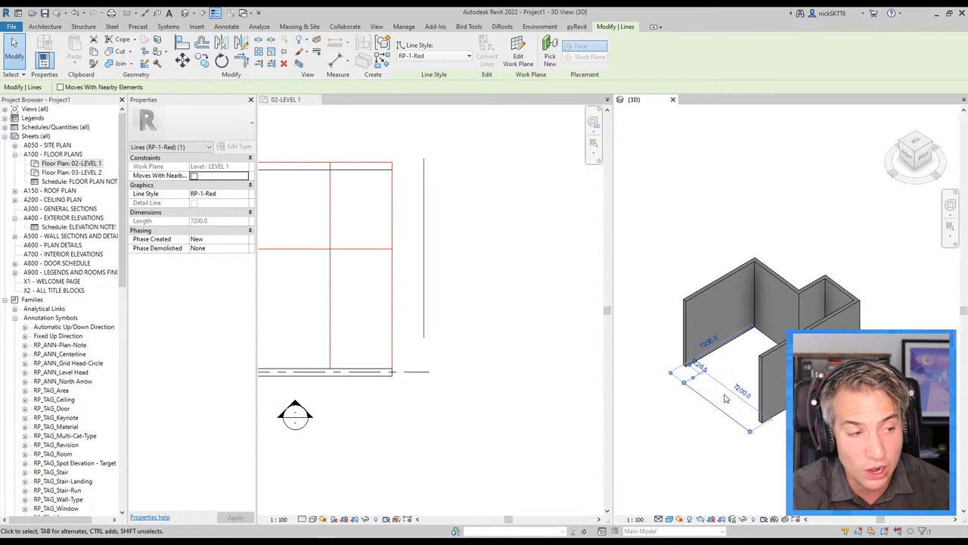
key(Escape)
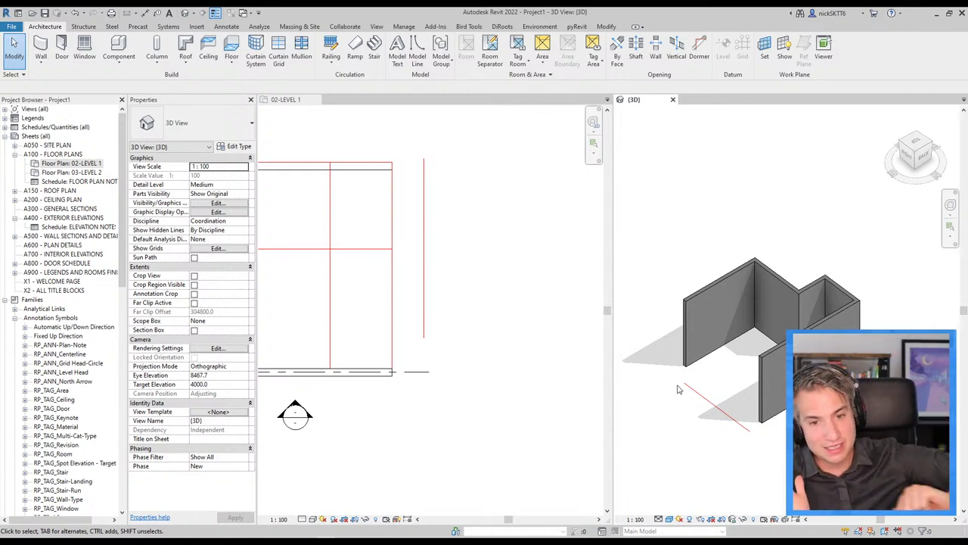
click(709, 434)
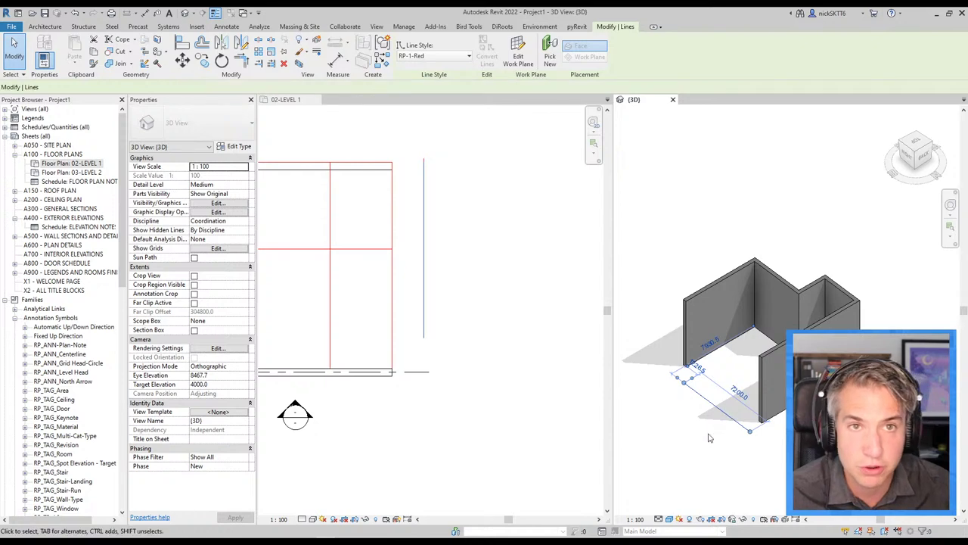
key(Escape)
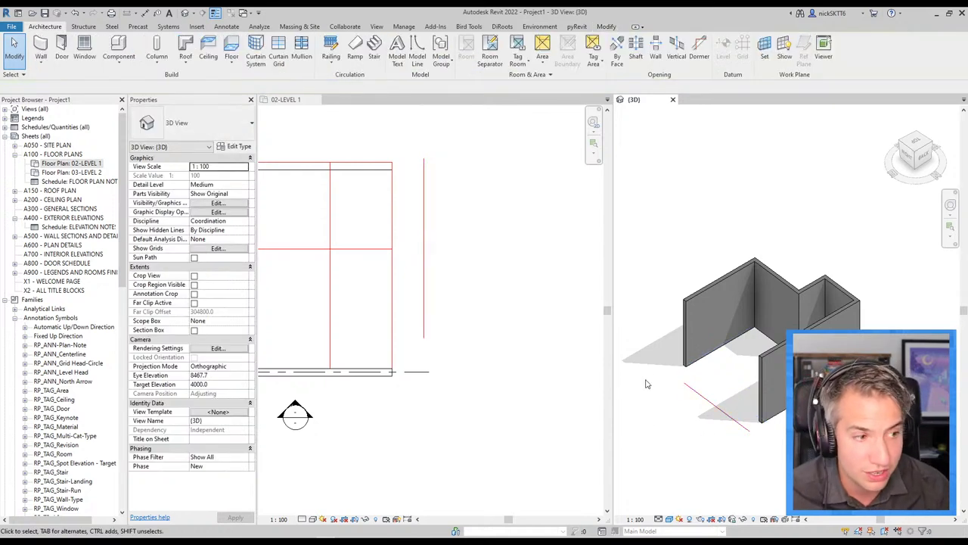
scroll(459, 345, up, 3)
Step: Convert the 7200-long vertical red model line to a detail line and confirm it's gone from 3D
click(424, 257)
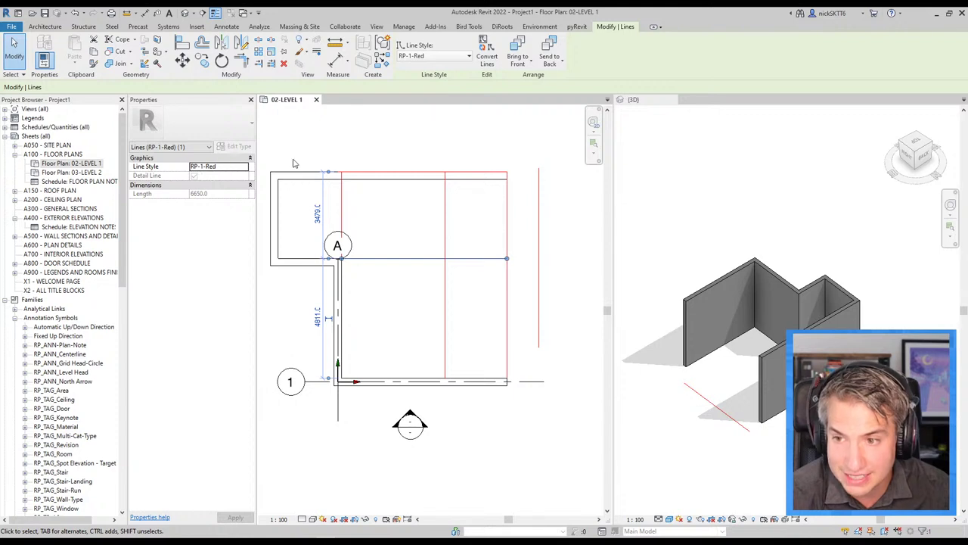
click(685, 428)
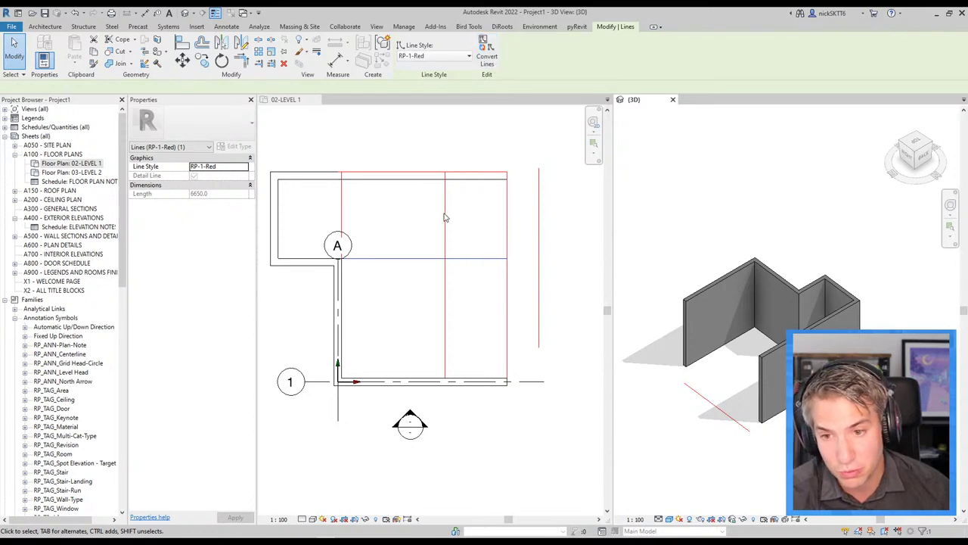
click(538, 227)
click(539, 227)
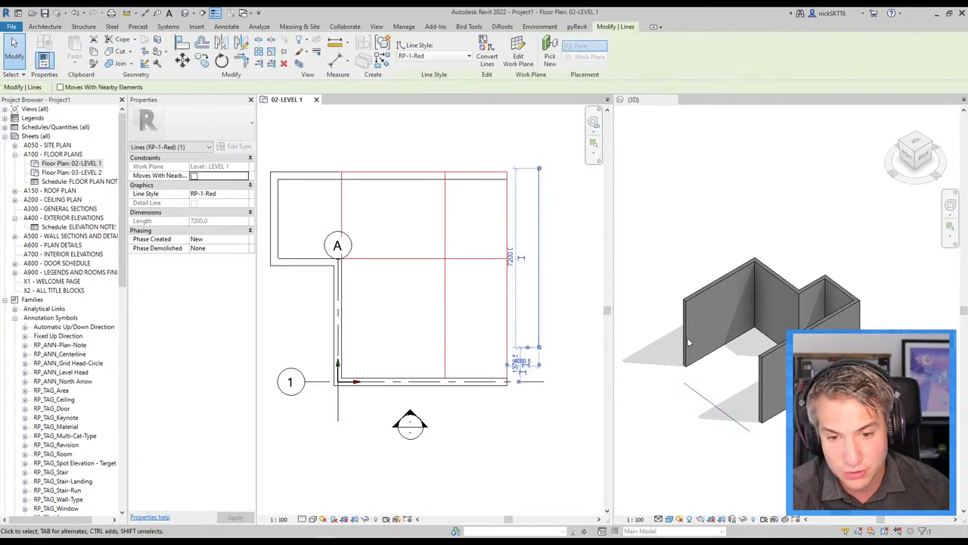
click(487, 55)
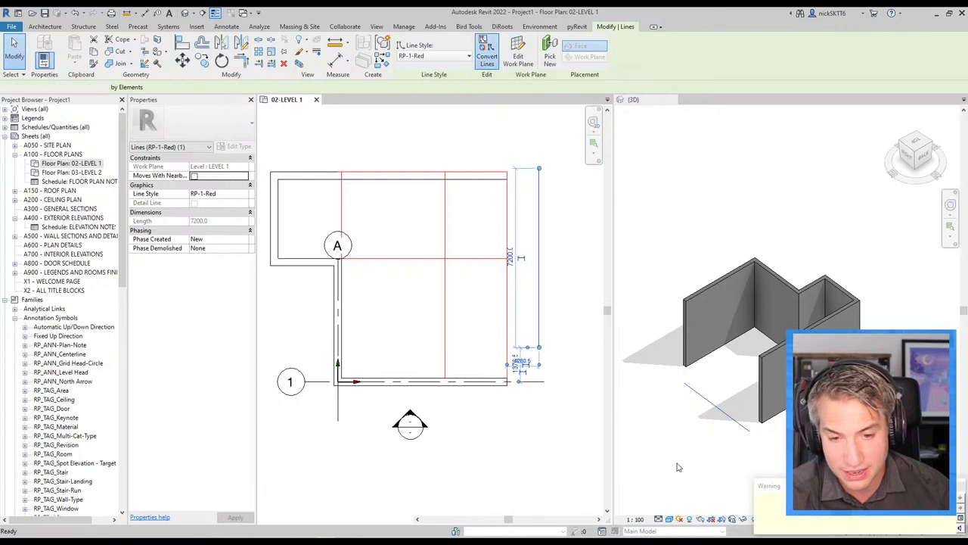
click(703, 408)
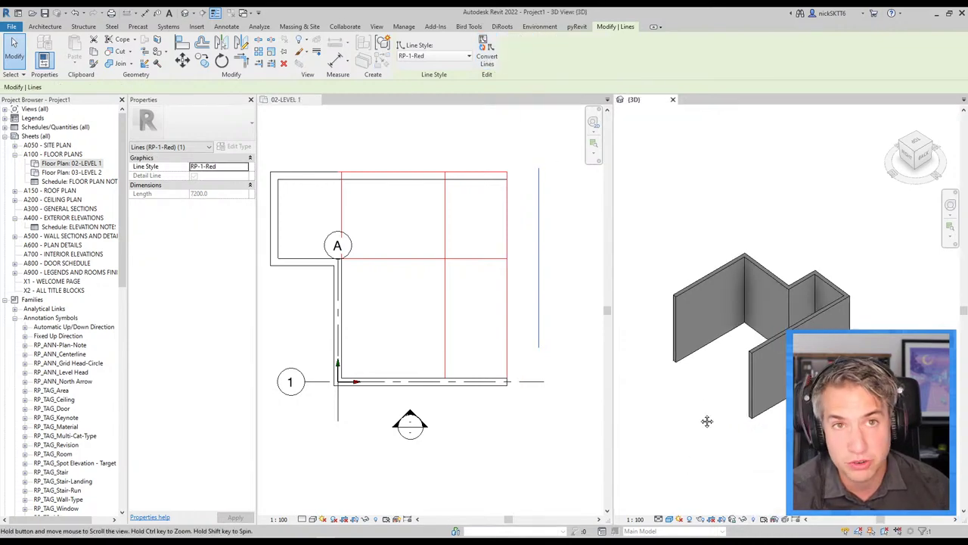
click(708, 417)
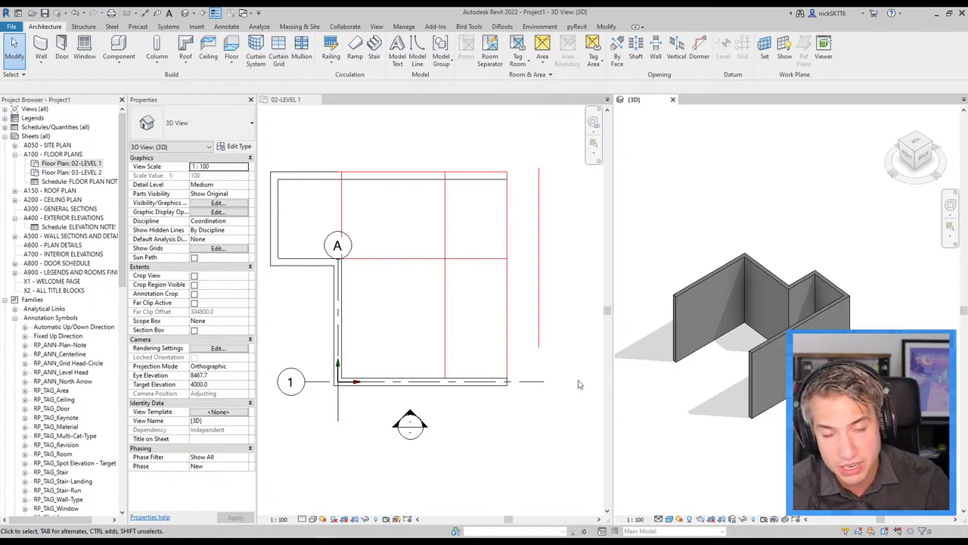
Step: Review the red layout in the Level 1 plan, then switch back to the presentation PDF
click(507, 402)
click(445, 307)
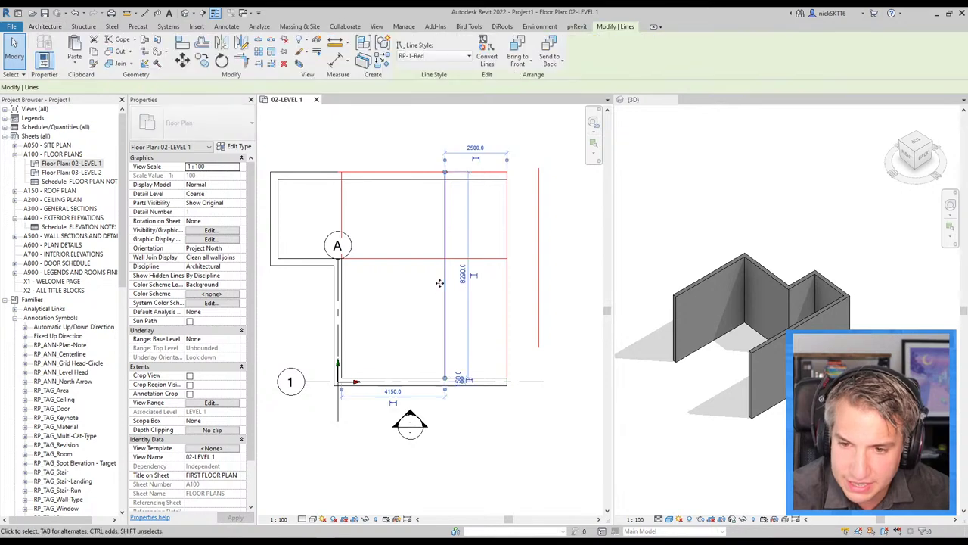
middle_drag(363, 333, 376, 340)
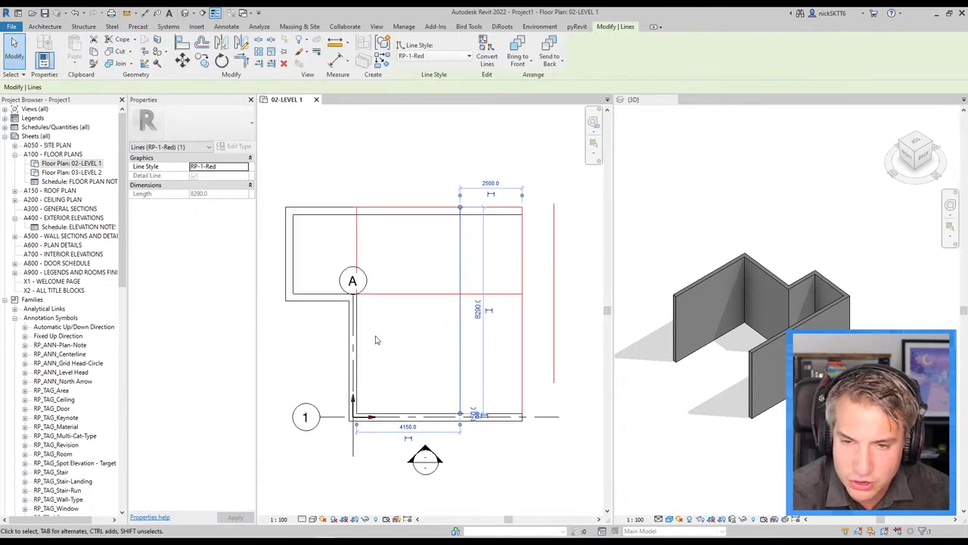
scroll(378, 338, up, 2)
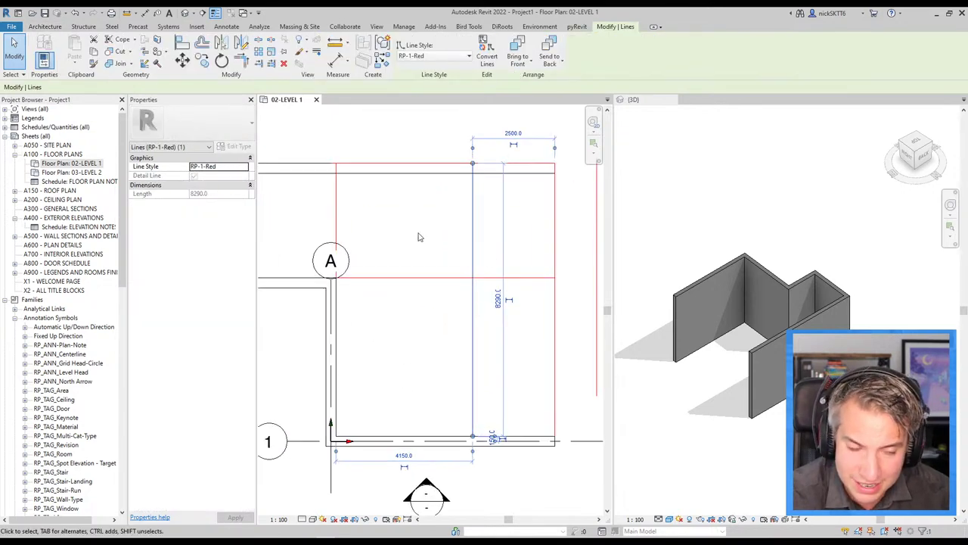
scroll(419, 238, down, 1)
middle_drag(407, 353, 417, 356)
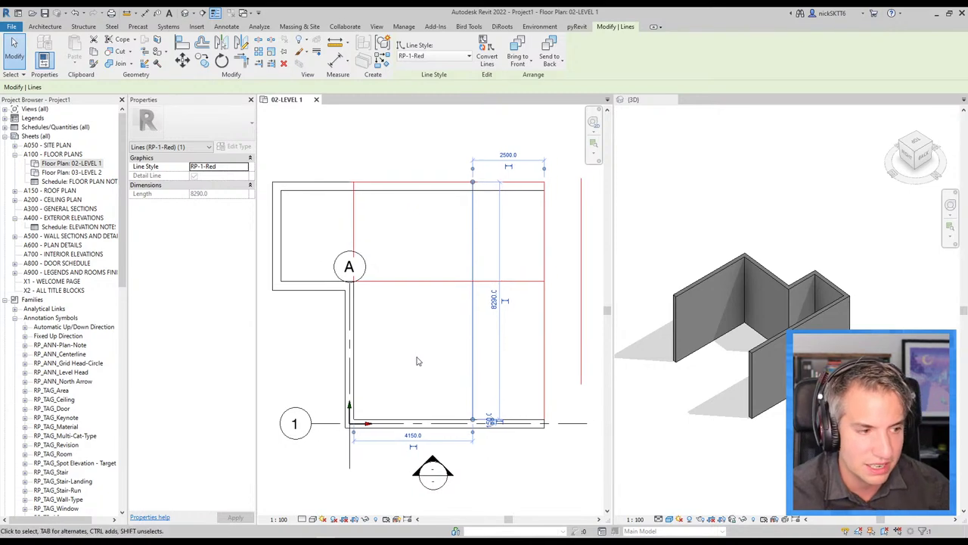
key(Escape)
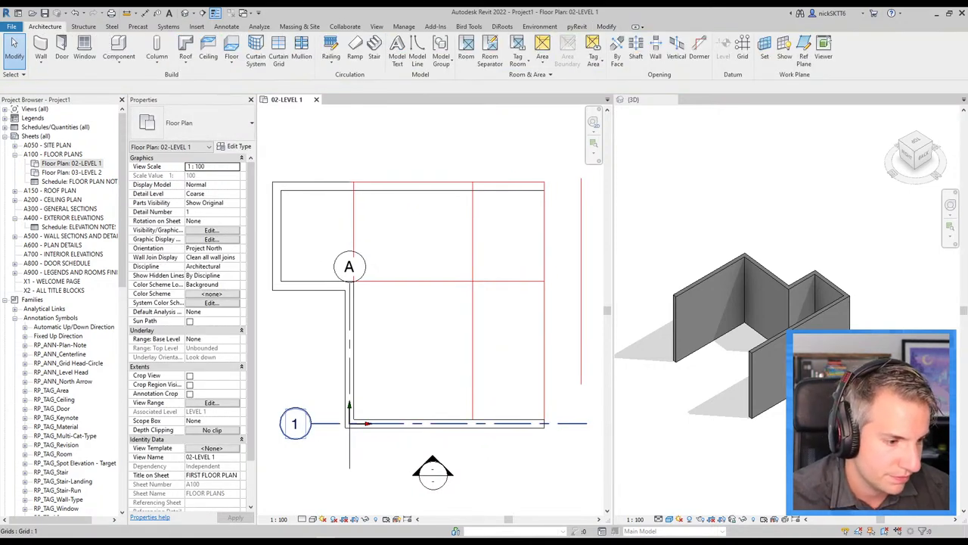
key(alt+Tab)
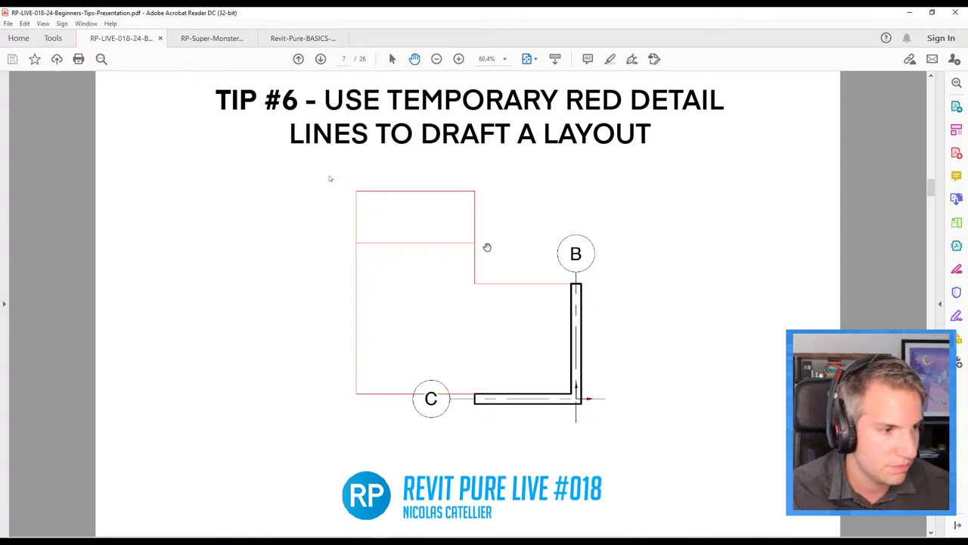
Step: Advance the presentation to page 8, the Tip #7 slide on pick lines
key(Right)
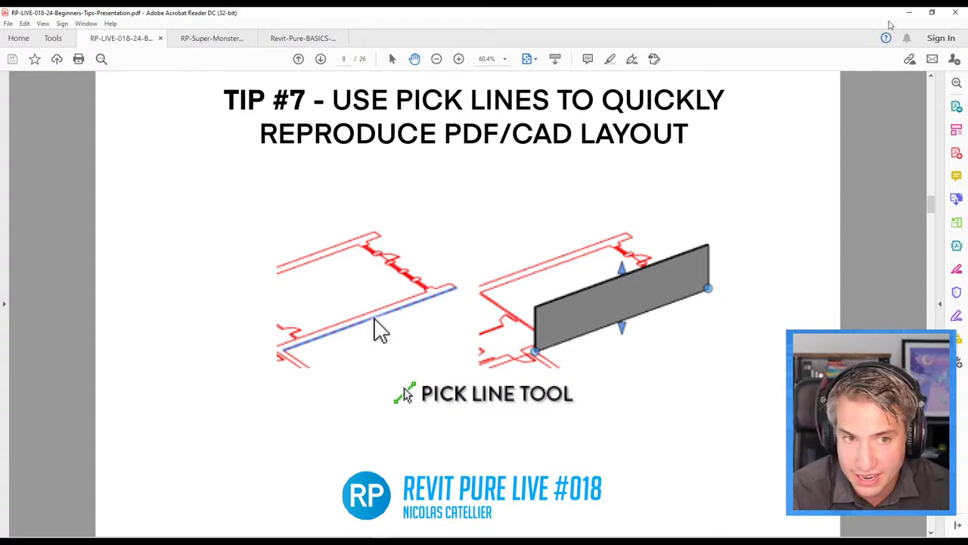
Step: Return to the Revit Level 1 plan and start the Wall tool
click(909, 12)
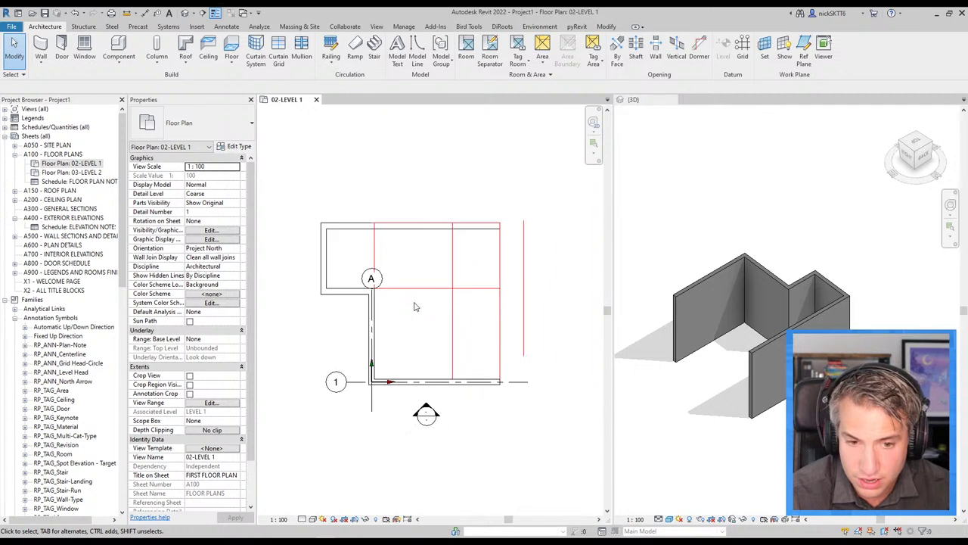
mouse_move(414, 307)
middle_down()
mouse_move(385, 288)
mouse_move(444, 273)
middle_up()
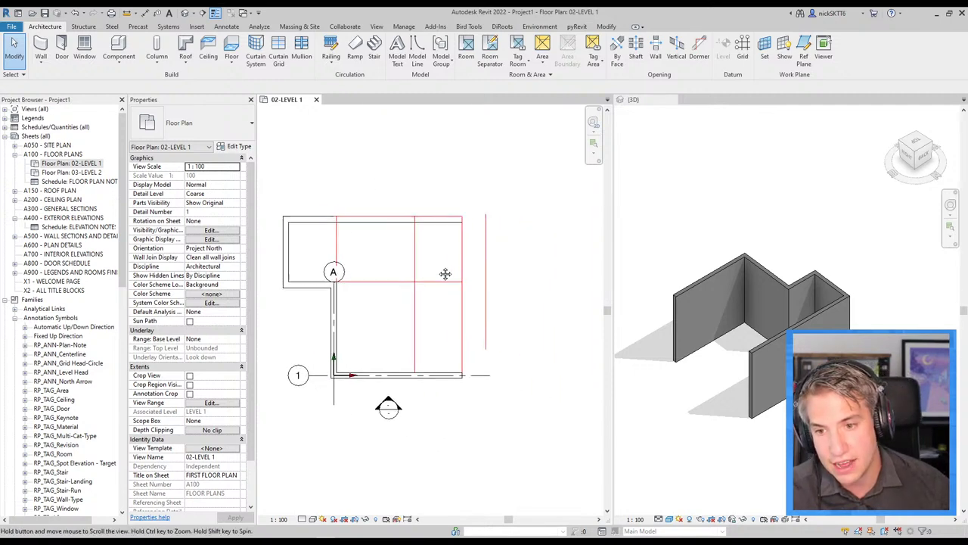
scroll(446, 273, up, 1)
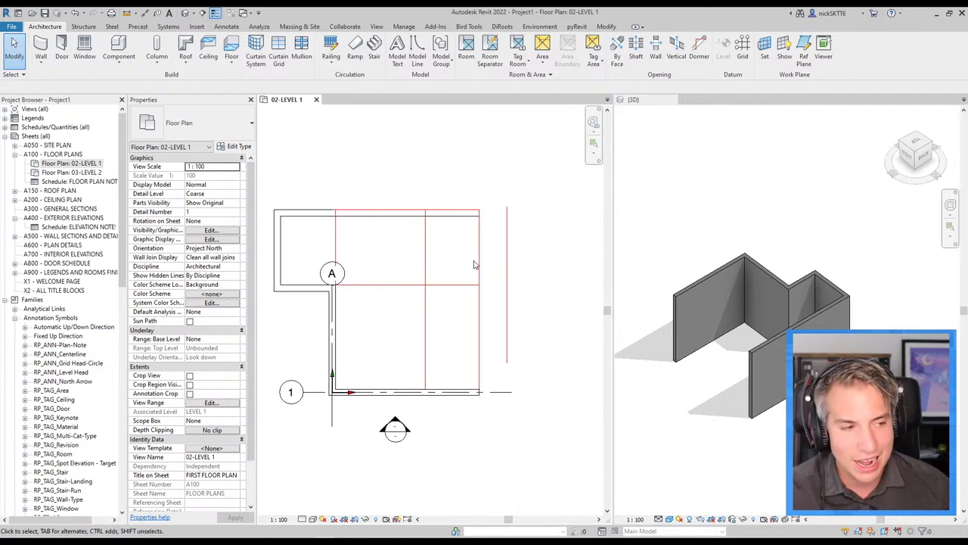
key(w)
key(a)
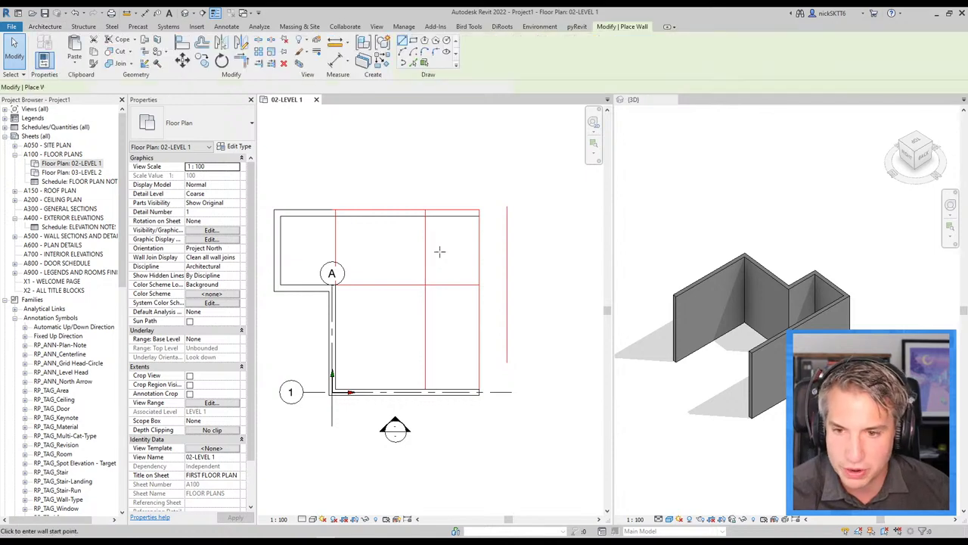
click(14, 47)
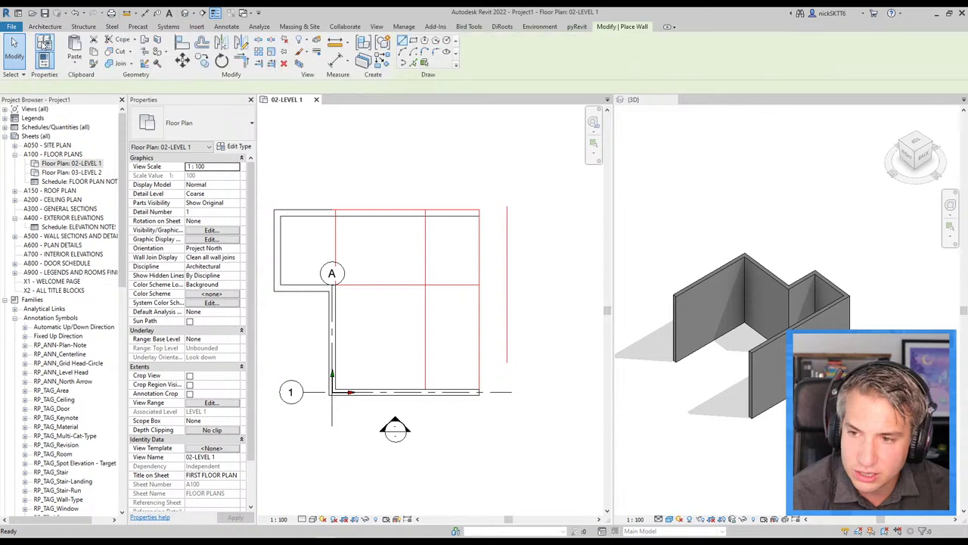
click(42, 47)
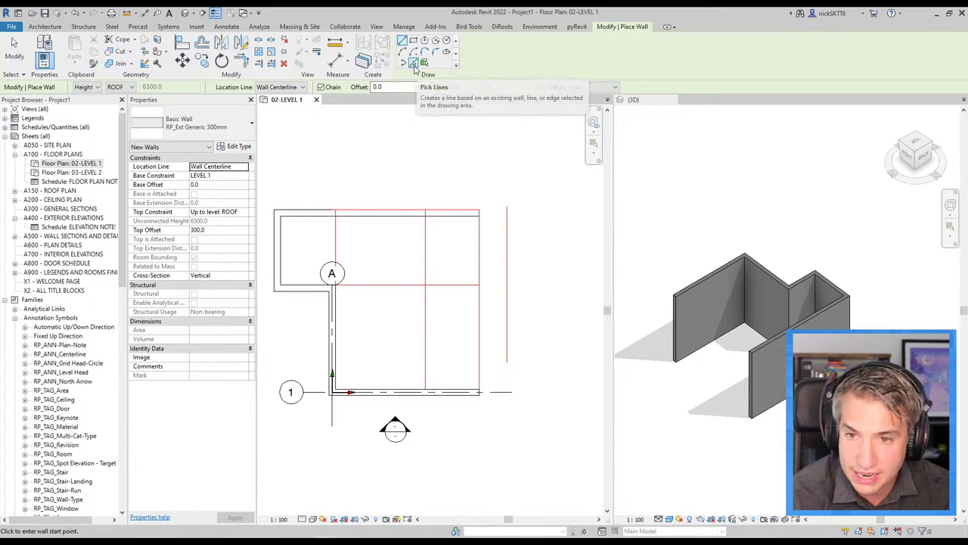
Step: Set walls to Pick Lines with location line Finish Face: Exterior
click(414, 64)
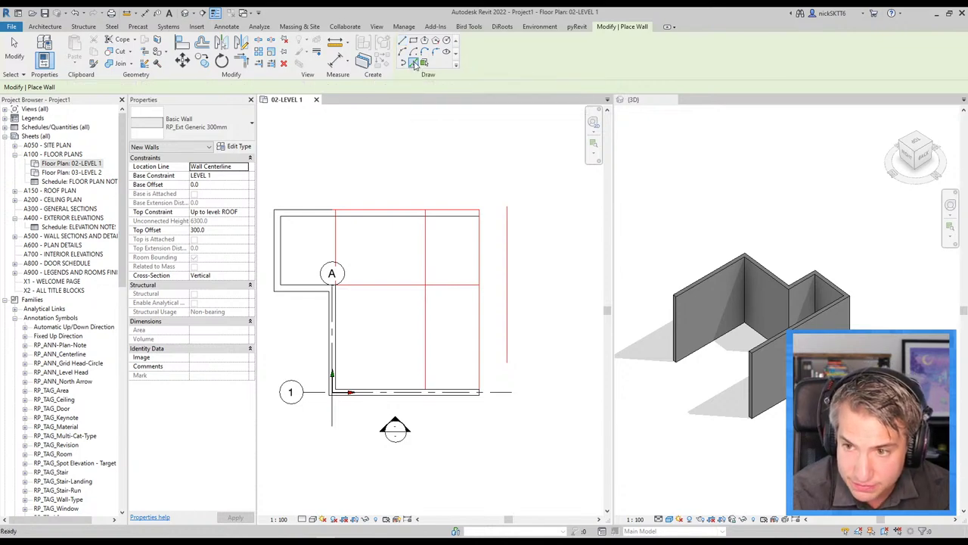
scroll(484, 262, up, 2)
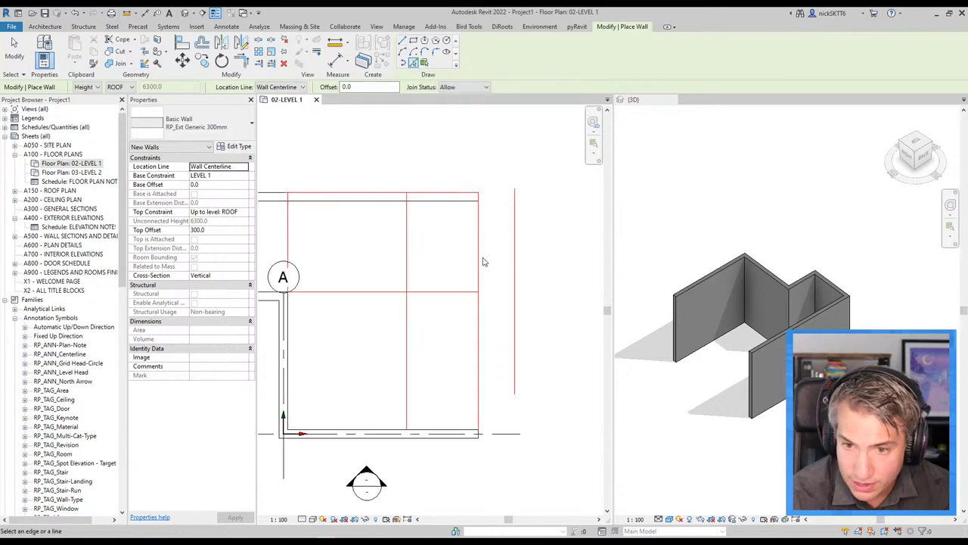
click(247, 168)
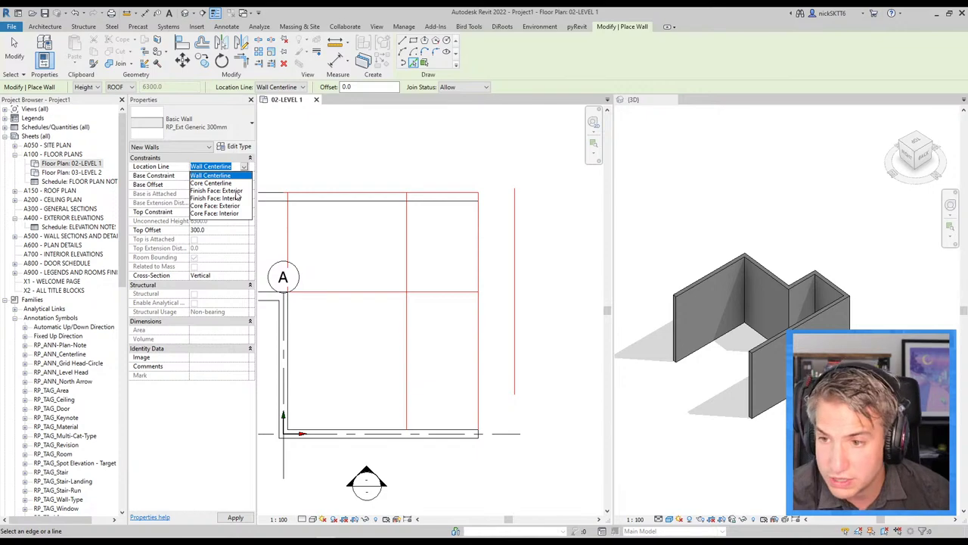
click(231, 190)
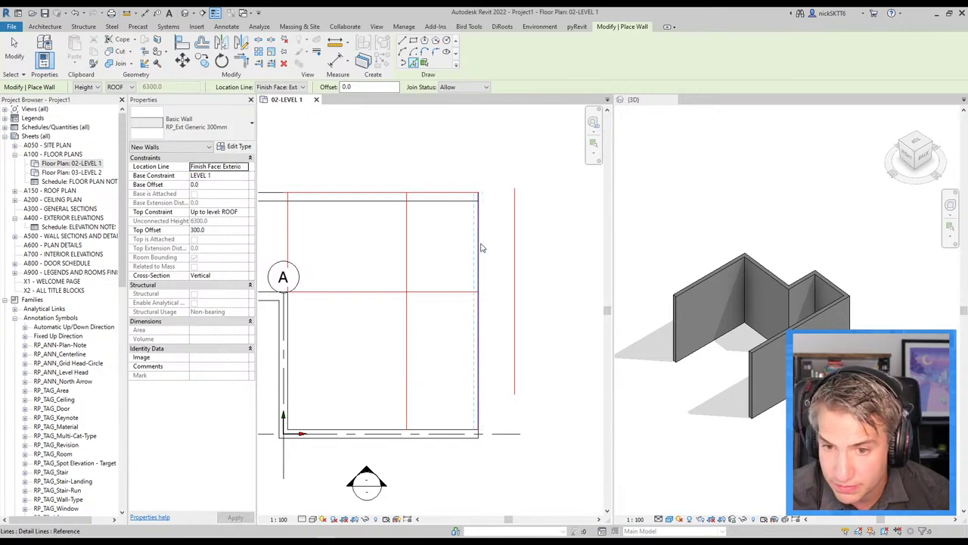
scroll(475, 249, up, 2)
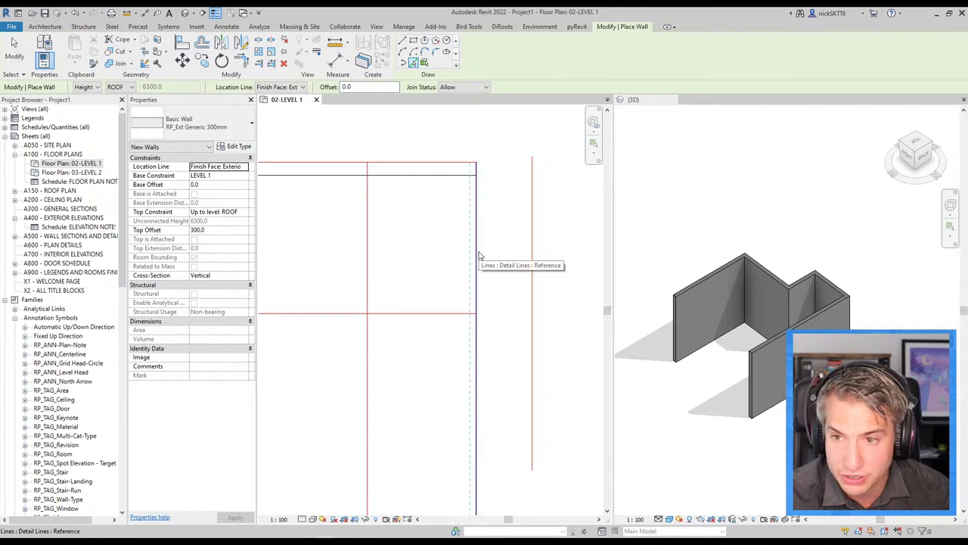
Step: Pick walls along the right red line and the horizontal dividing line
click(479, 256)
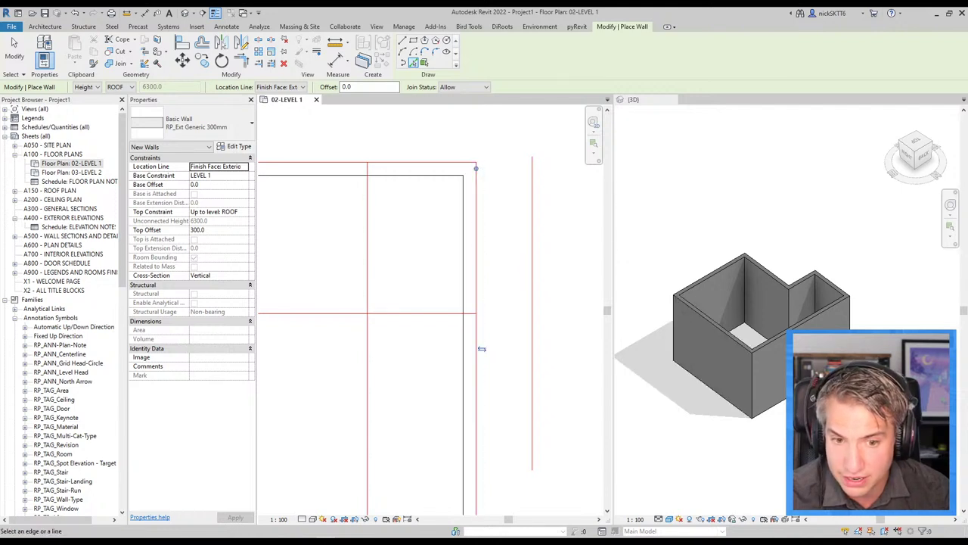
scroll(469, 356, down, 2)
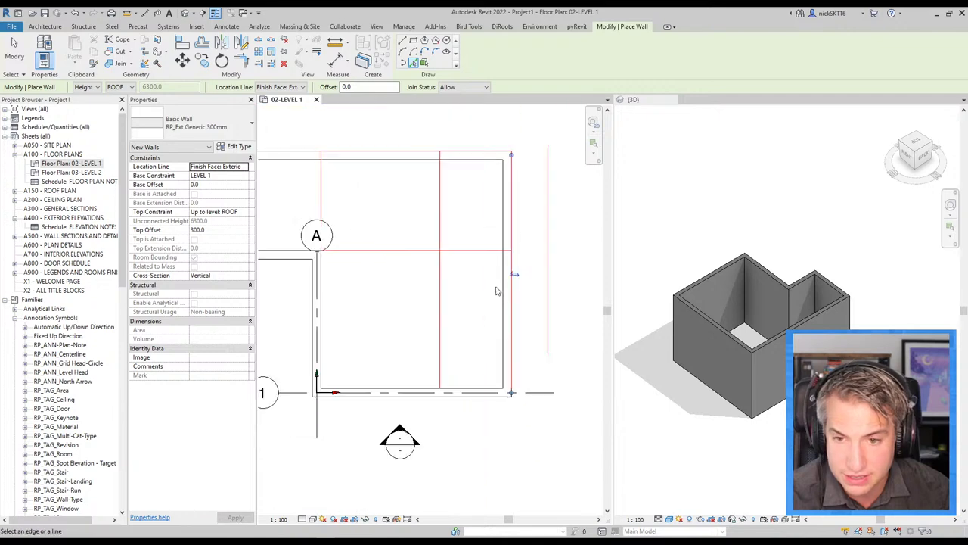
click(465, 254)
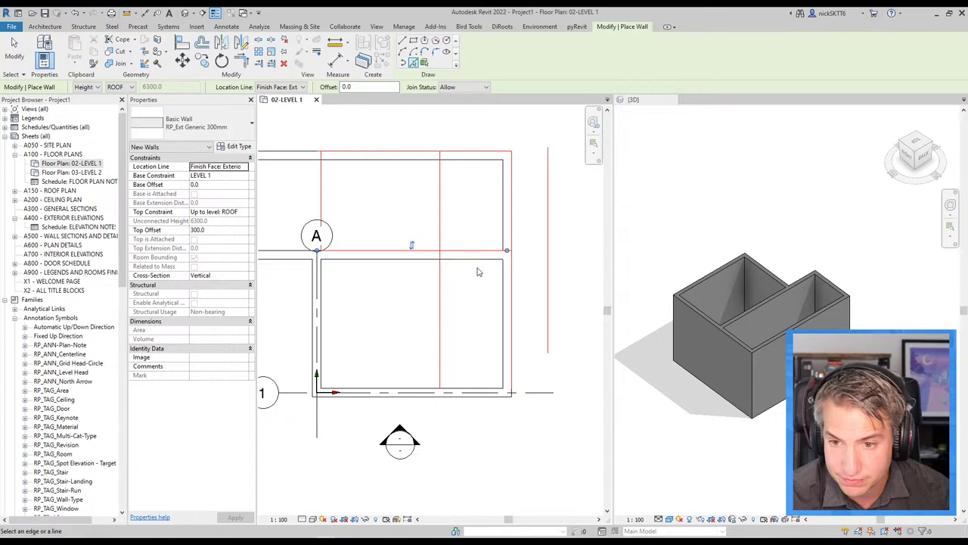
middle_drag(459, 274, 481, 309)
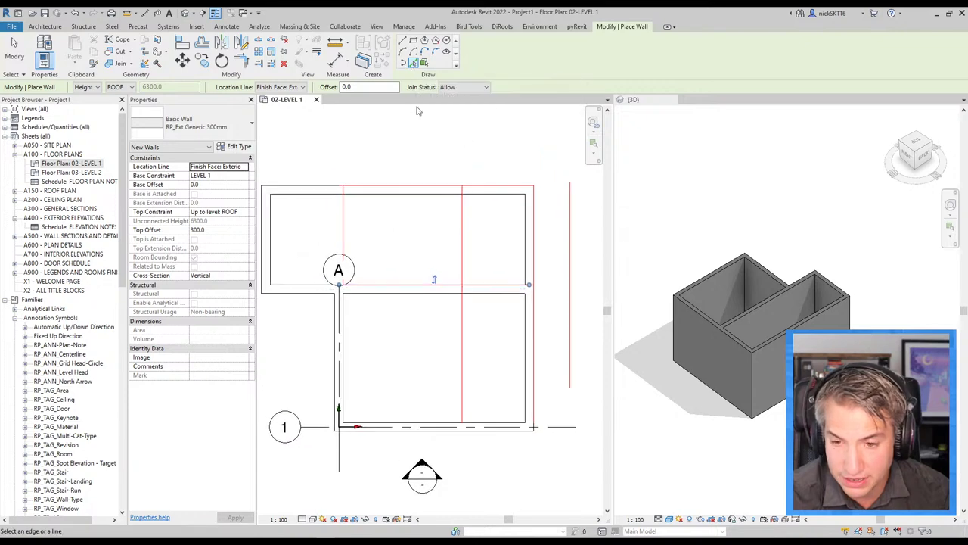
key(Escape)
key(Escape)
scroll(358, 314, down, 2)
scroll(359, 313, down, 1)
Step: Select and delete the temporary red trace lines from the Level 1 plan
scroll(359, 313, down, 1)
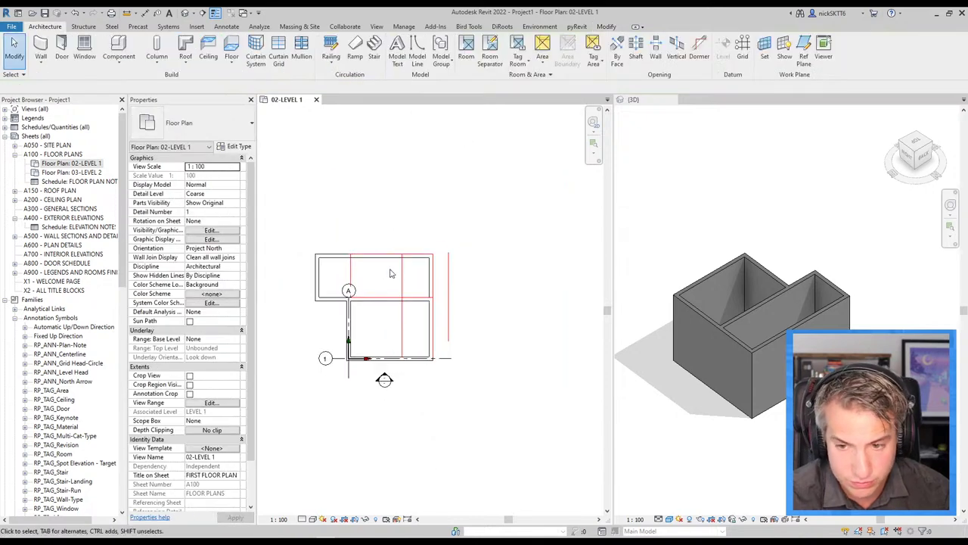
scroll(351, 264, up, 3)
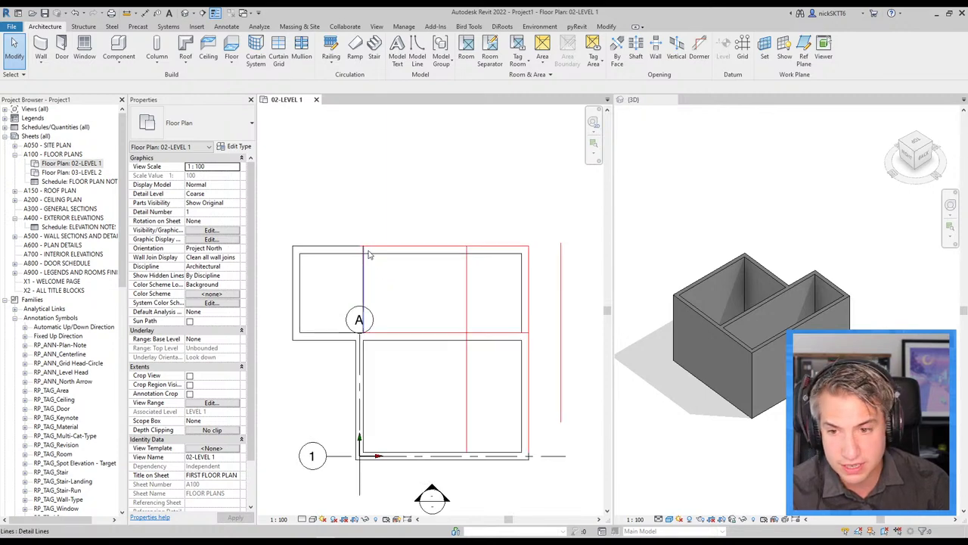
click(376, 247)
key(Delete)
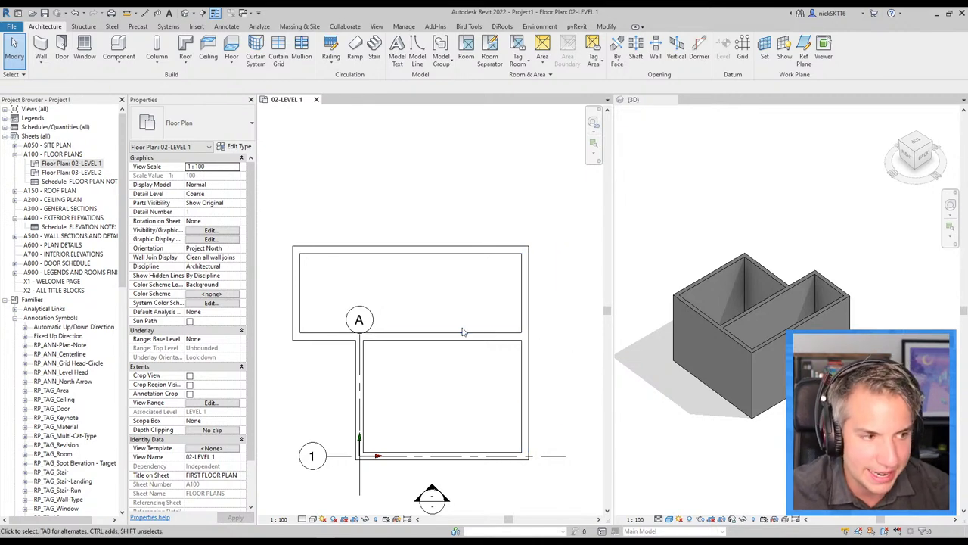
Step: Unhide the floor-plan-export-dwg import via Reveal Hidden Elements, then exit reveal mode
click(376, 520)
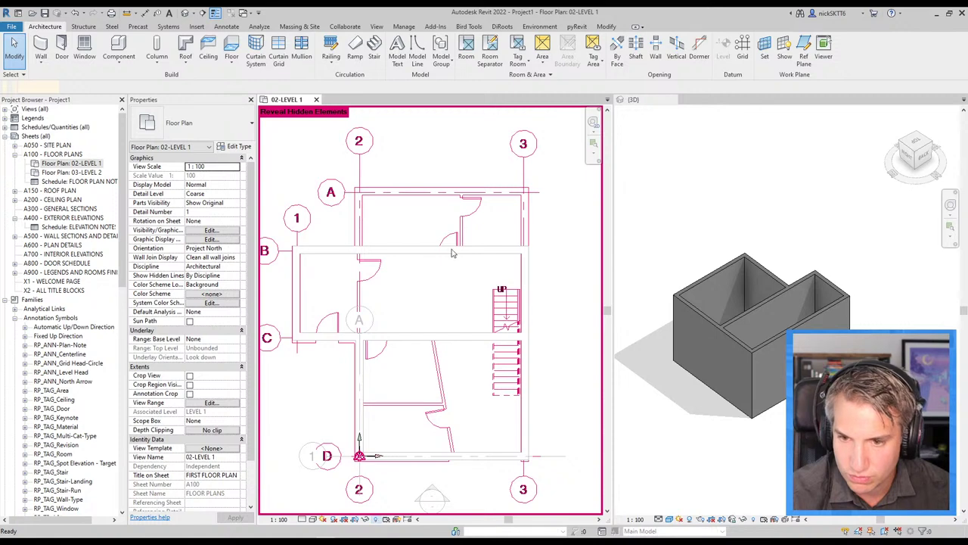
click(366, 460)
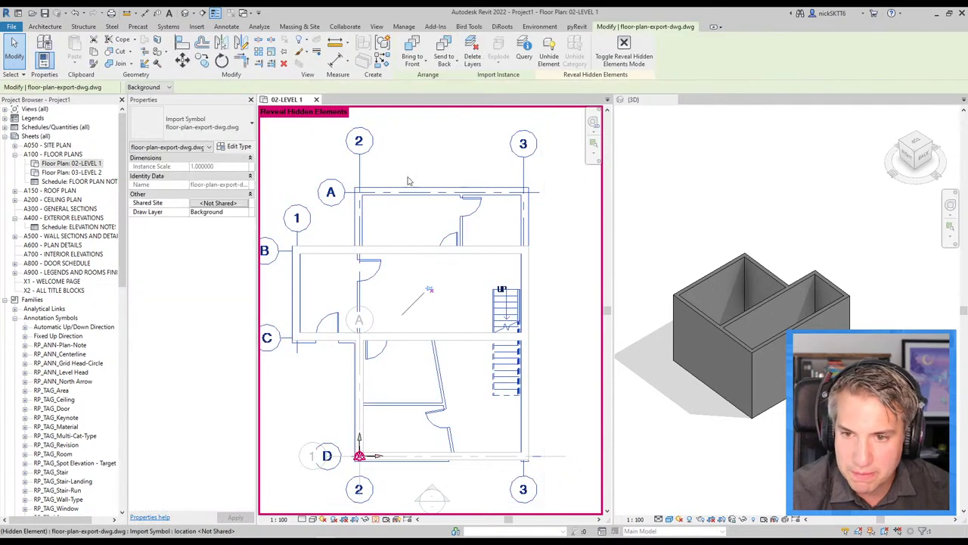
click(376, 520)
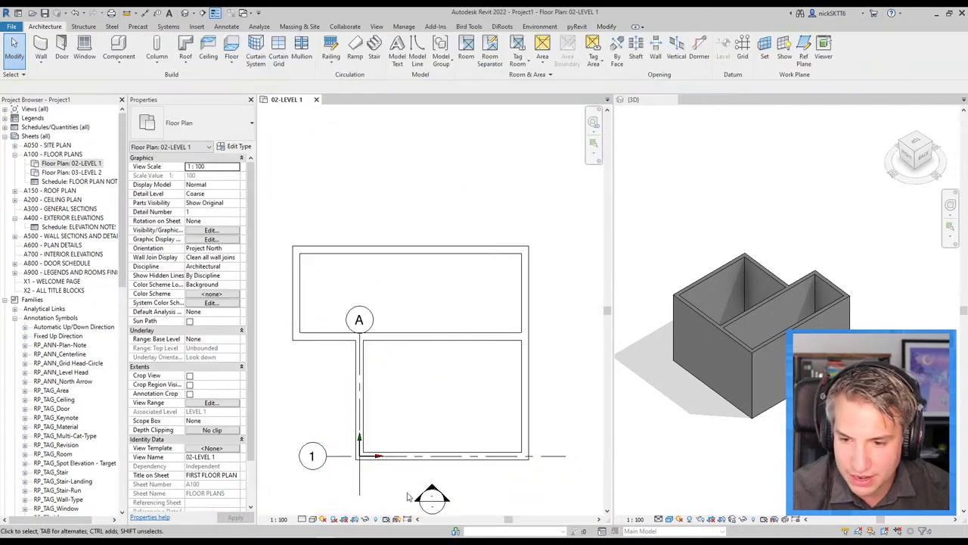
click(376, 520)
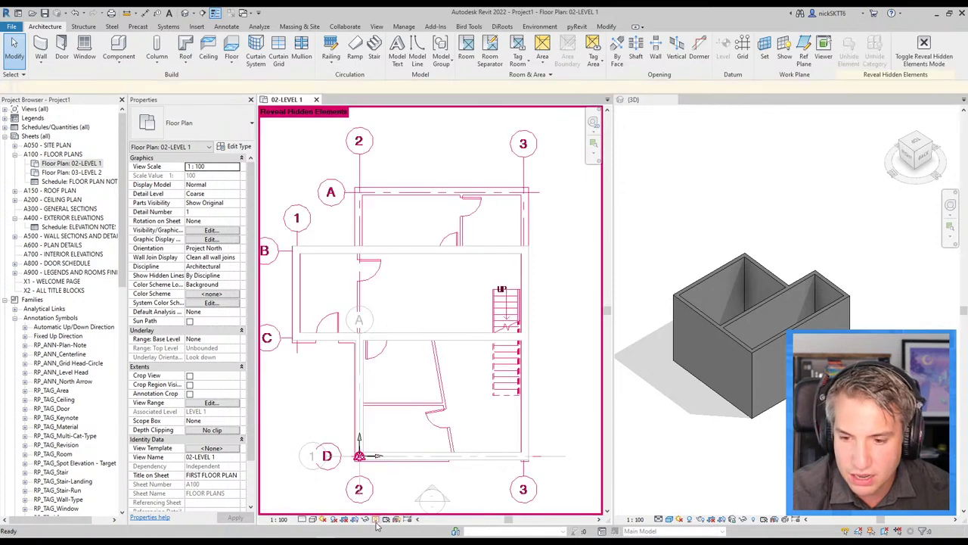
click(390, 194)
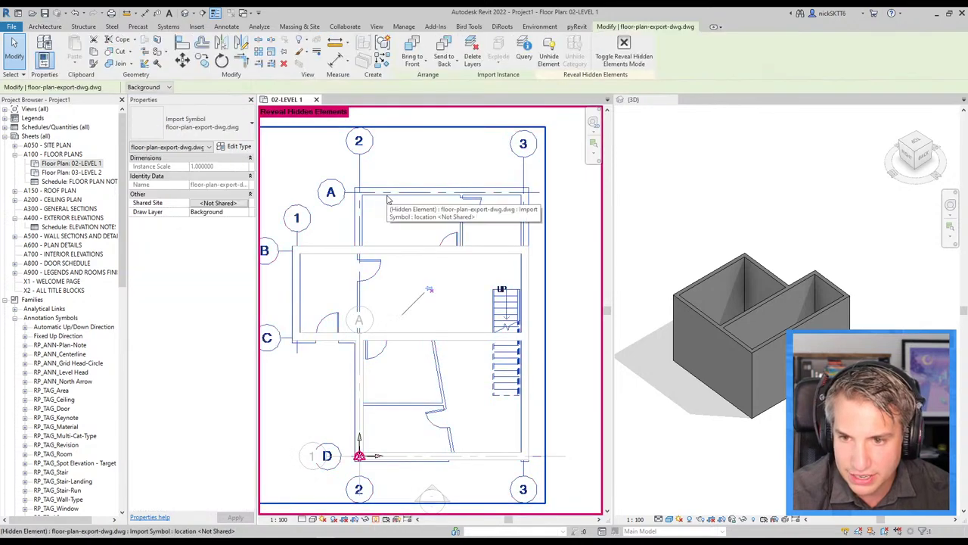
click(550, 59)
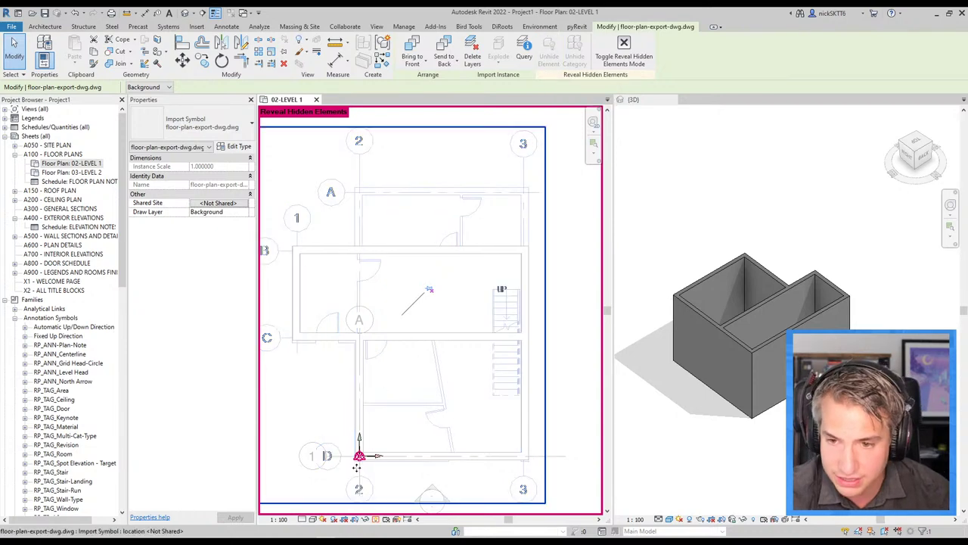
click(375, 519)
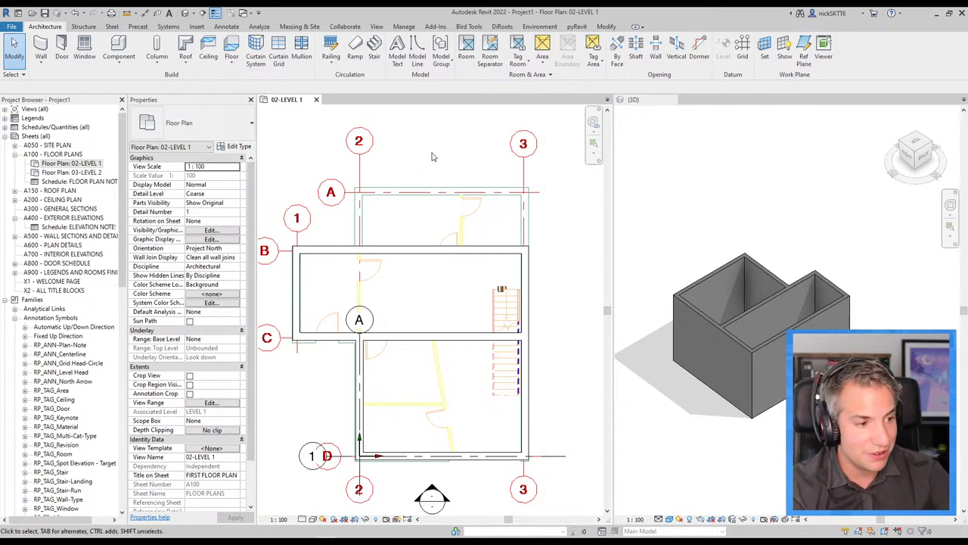
Step: Use Pick Lines to place walls on the DWG's top line at grid A and its right outline
click(41, 46)
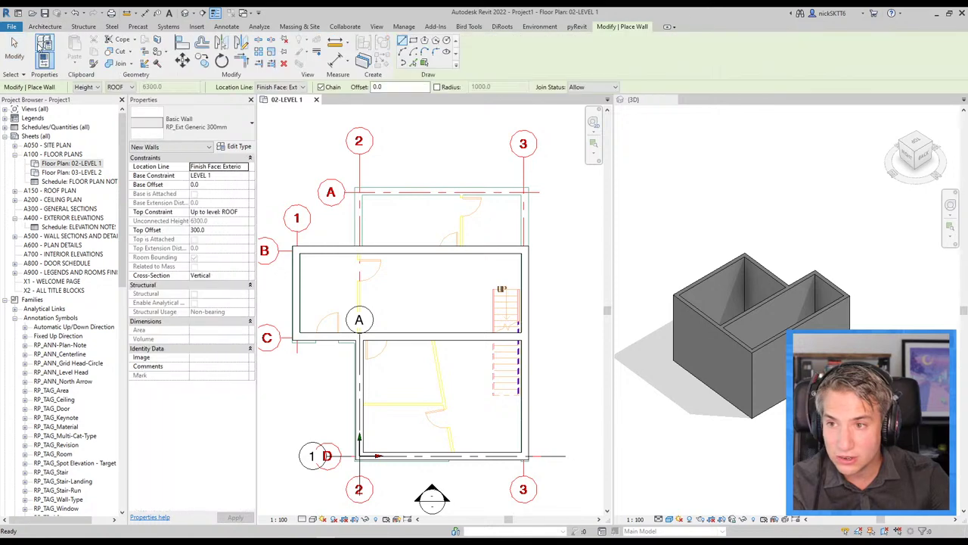
click(414, 64)
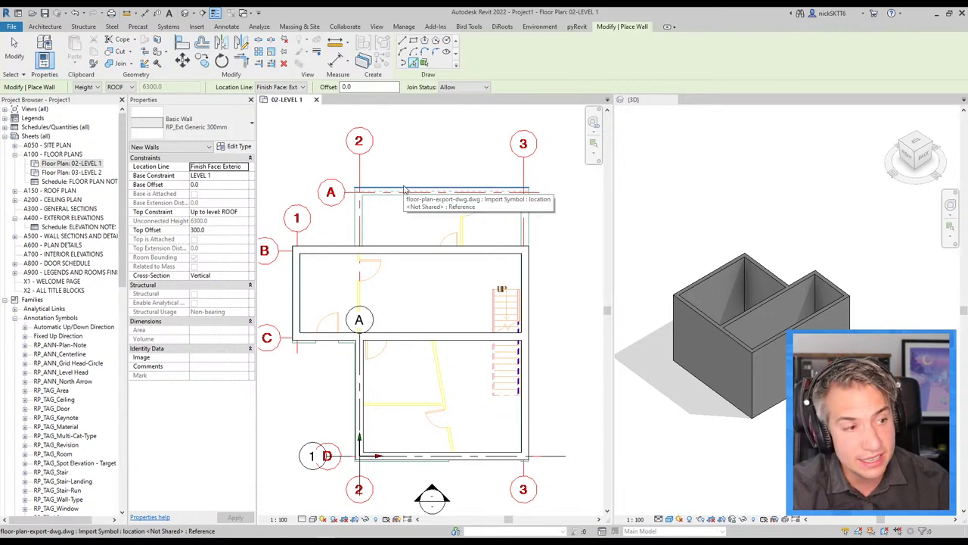
click(404, 189)
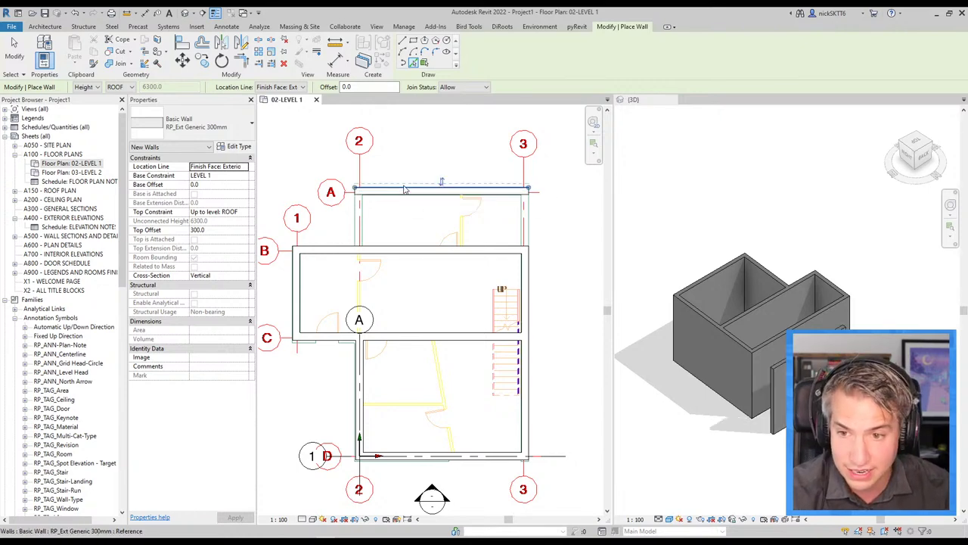
click(529, 236)
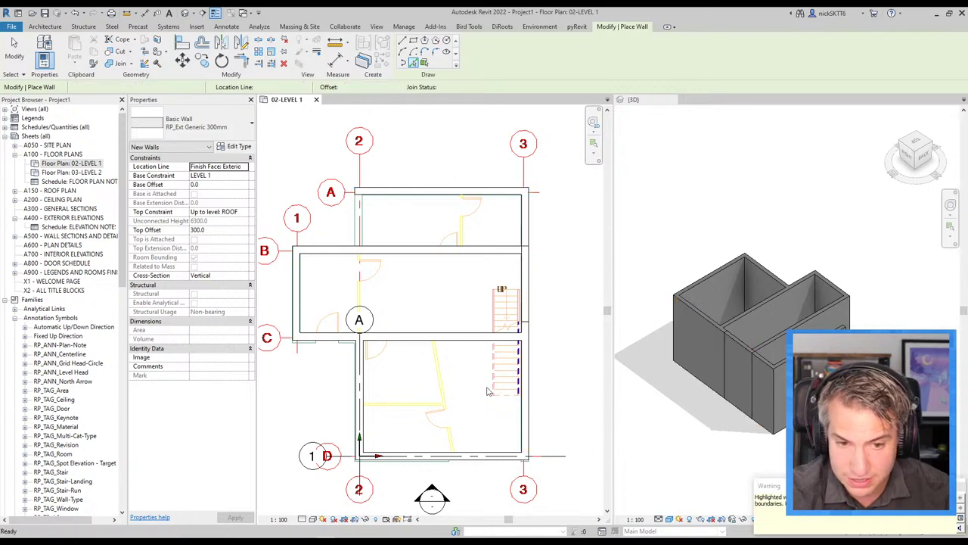
key(Escape)
key(Escape)
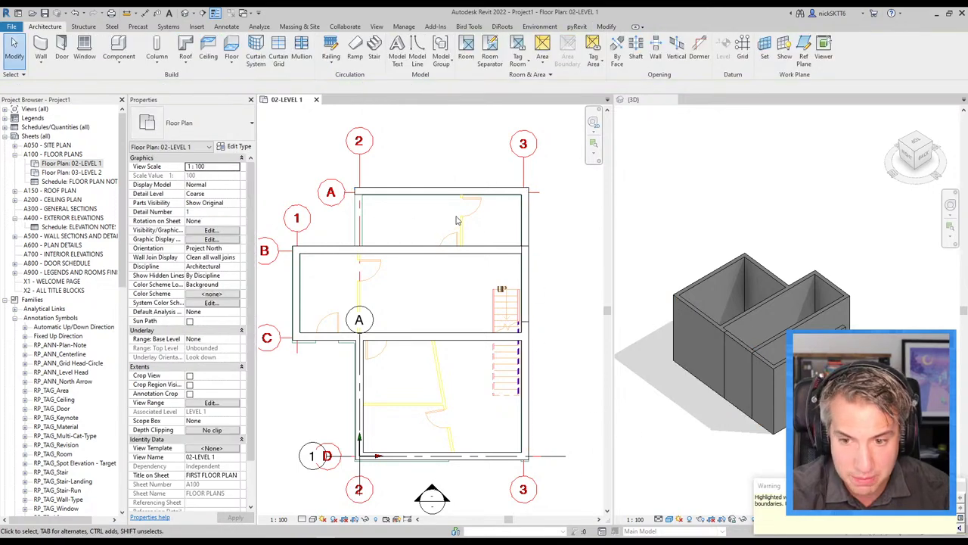
Step: Start a stray WA wall, cancel it, and zoom out to view the traced walls
click(360, 209)
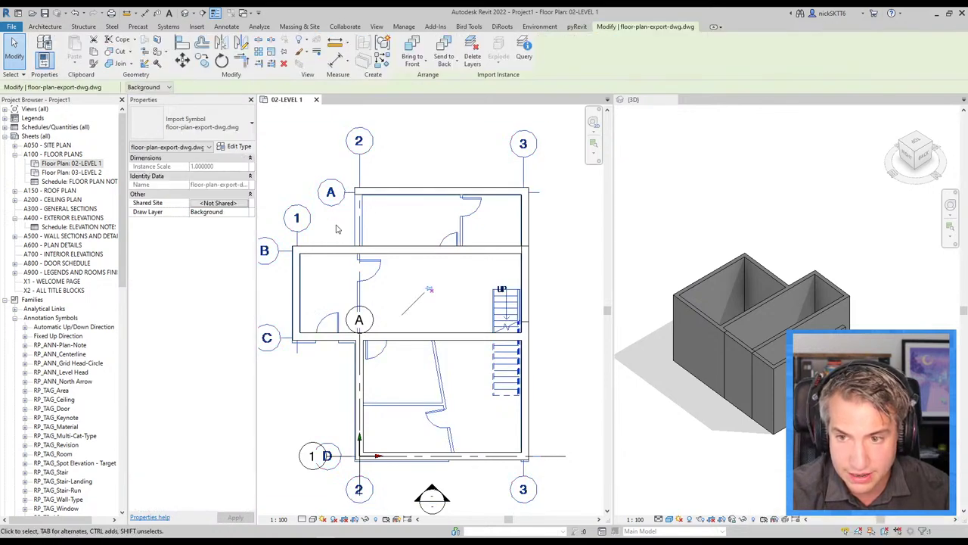
scroll(337, 229, up, 5)
key(Escape)
key(w)
key(a)
click(392, 157)
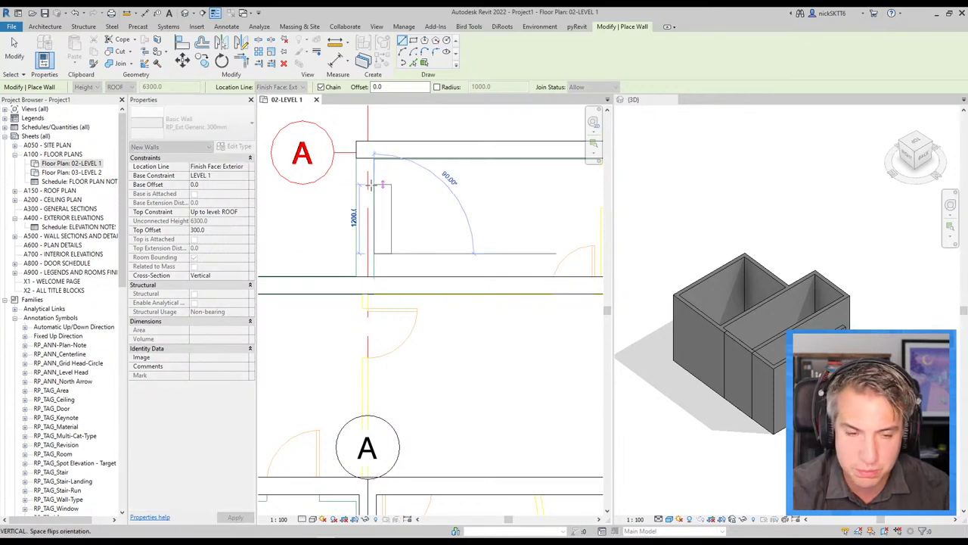
key(Escape)
key(Escape)
scroll(401, 234, down, 3)
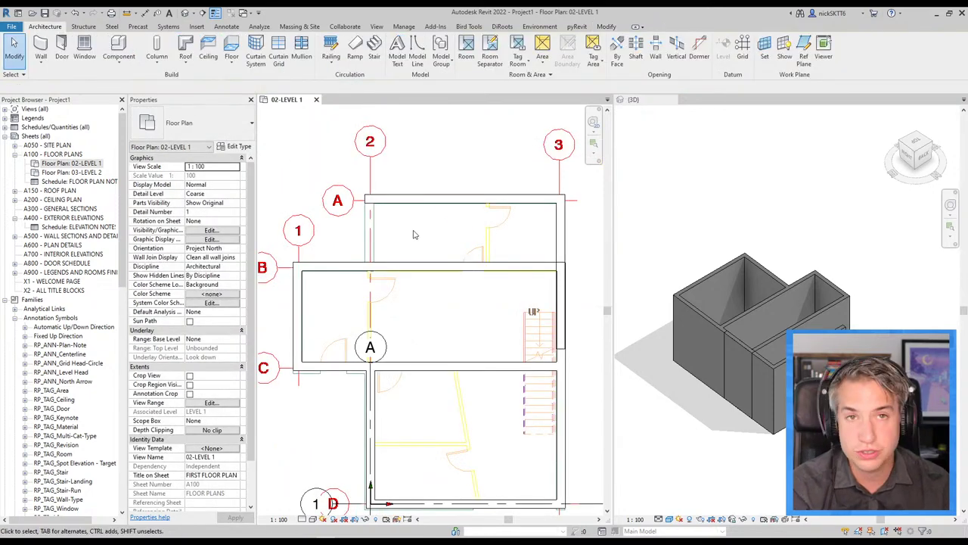
scroll(350, 243, down, 2)
scroll(325, 237, down, 2)
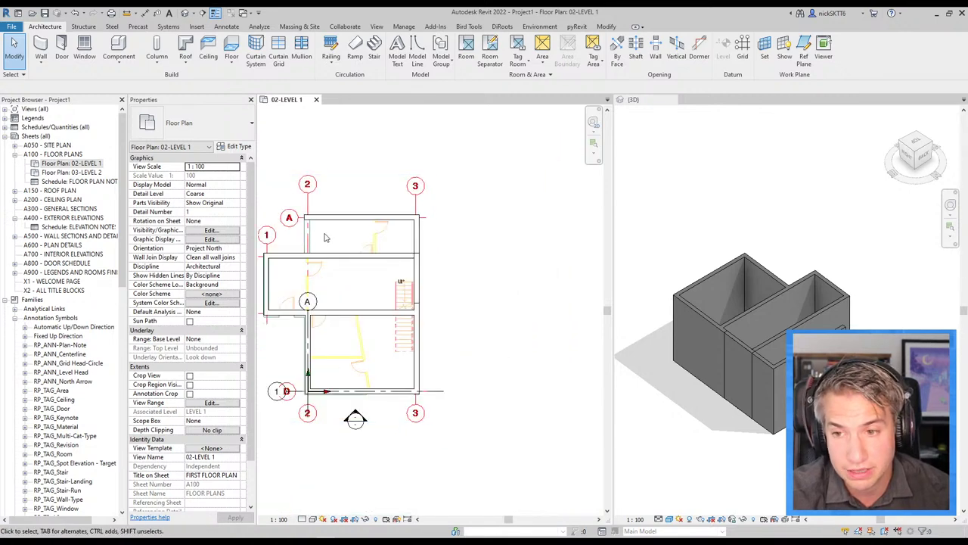
Step: Nudge the plan down and bring up the 3D view's Visual Style menu
middle_drag(396, 180, 389, 203)
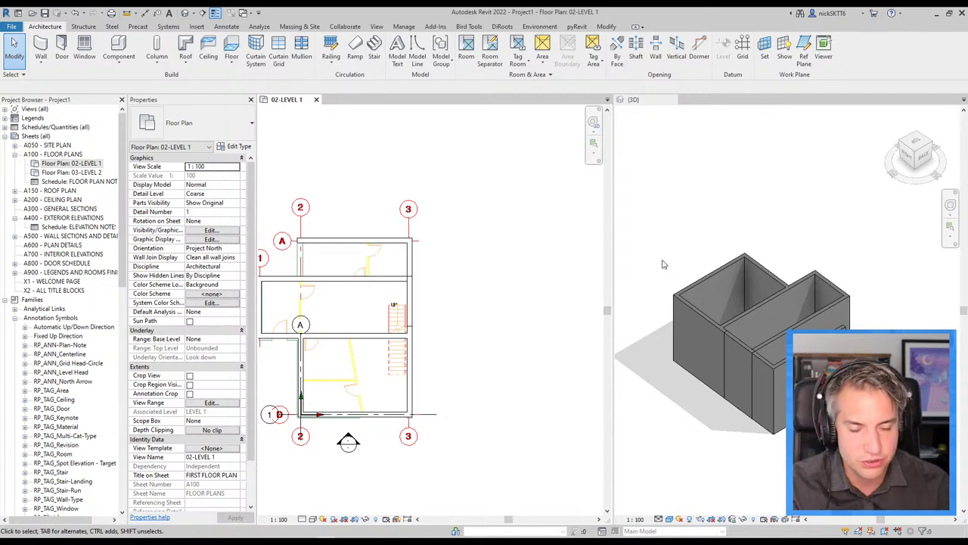
click(669, 519)
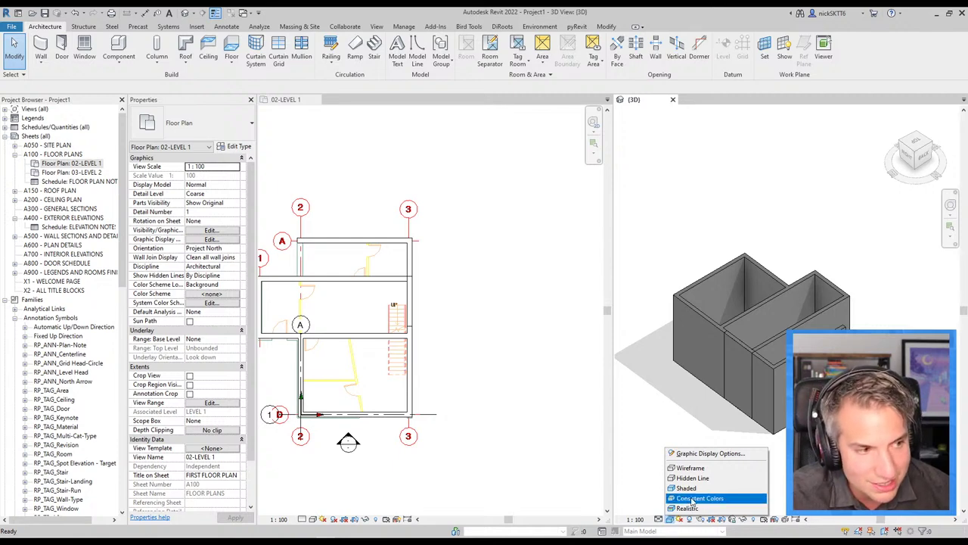
Step: Try the 3D view in Hidden Line, Wireframe, Shaded and then Consistent Colors styles
click(690, 499)
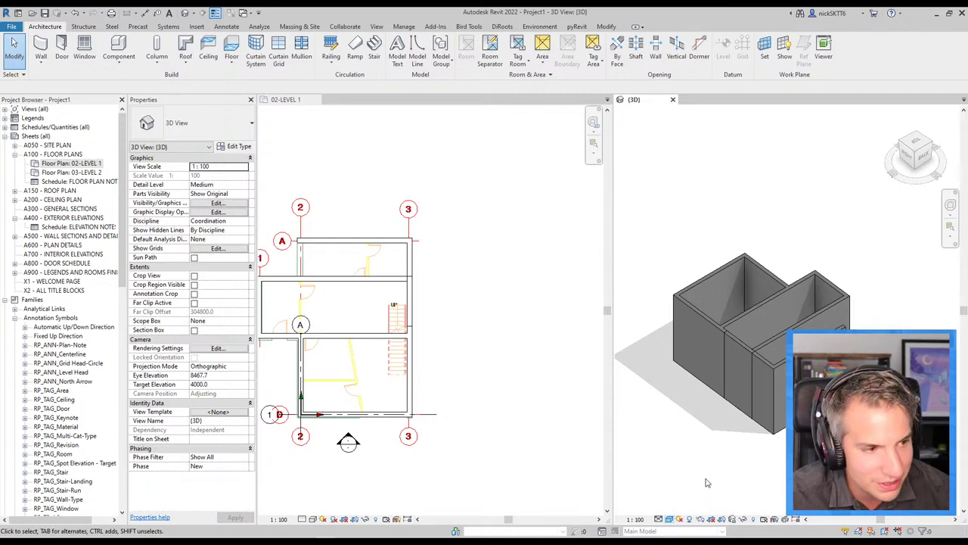
click(669, 520)
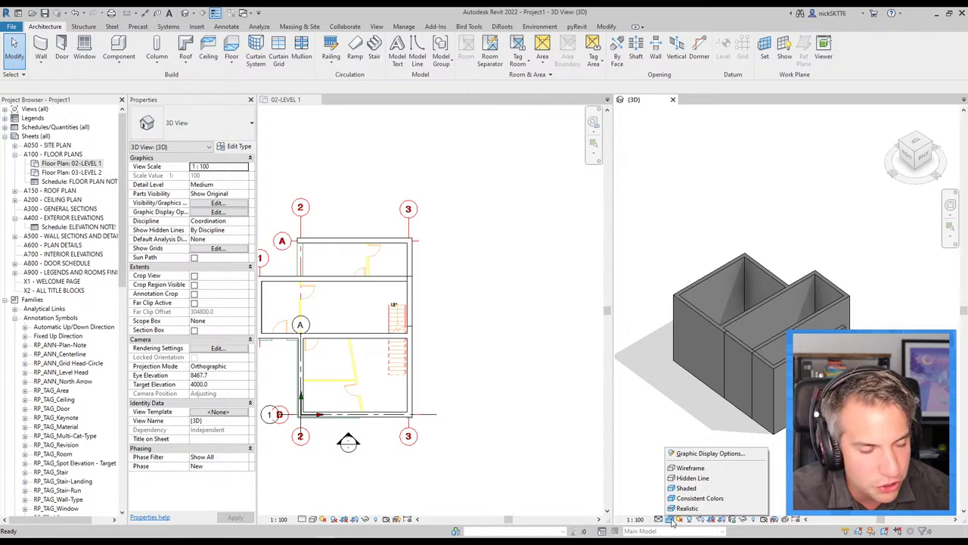
click(691, 477)
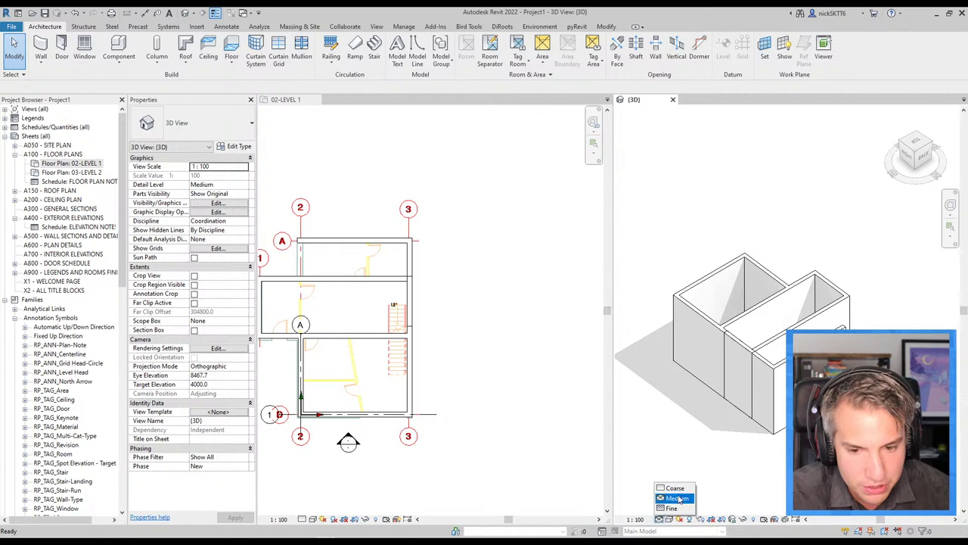
click(669, 519)
click(690, 467)
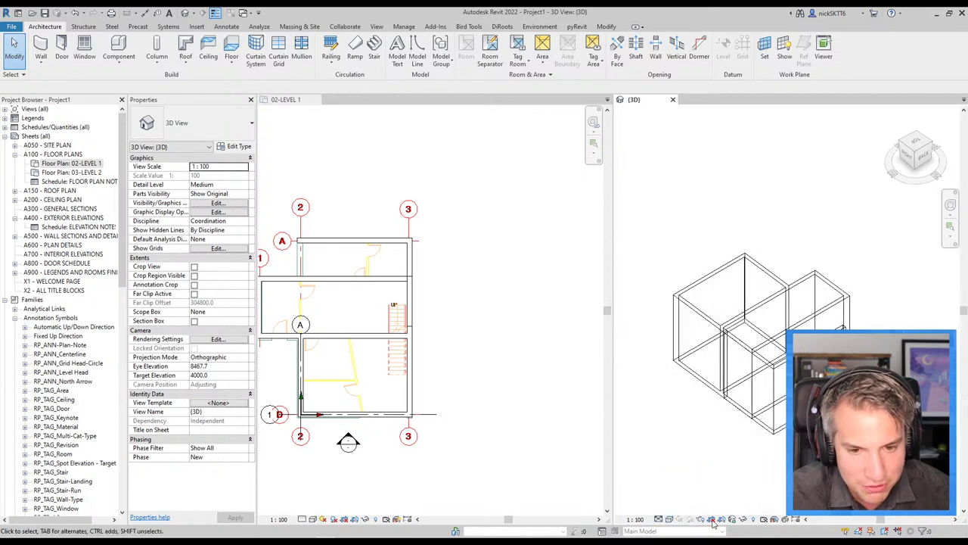
click(669, 519)
click(686, 488)
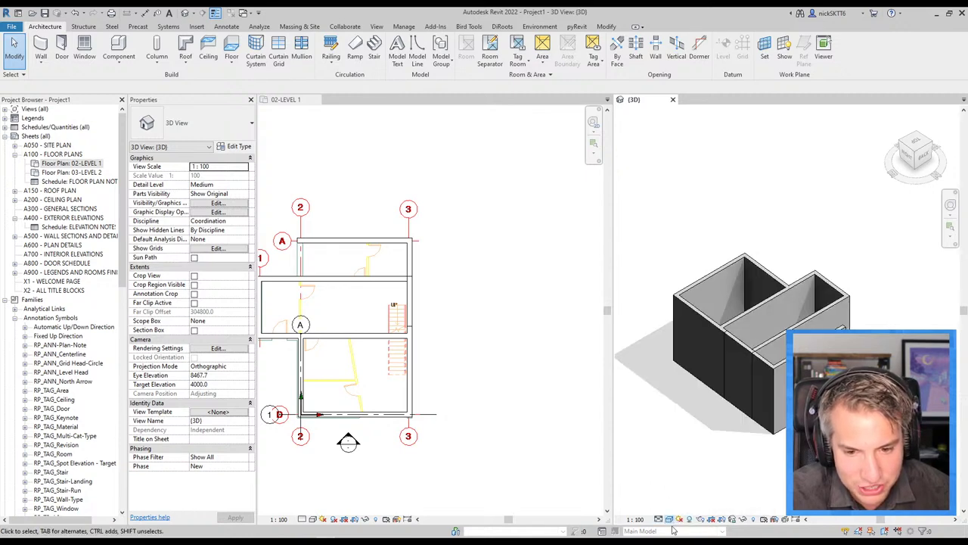
click(669, 519)
click(688, 498)
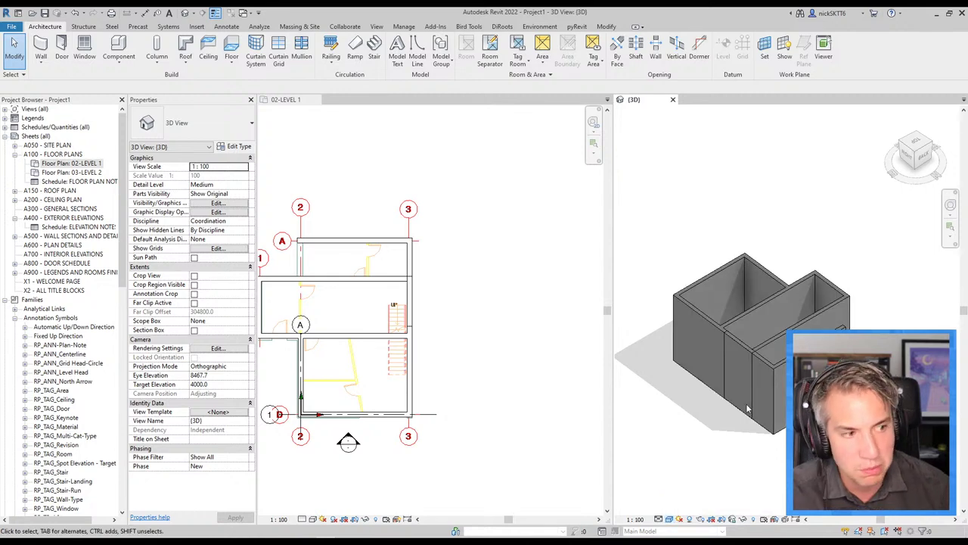
Step: Frame the whole 3D building and open Graphic Display Options from the Visual Style menu
scroll(771, 465, down, 2)
scroll(767, 462, down, 1)
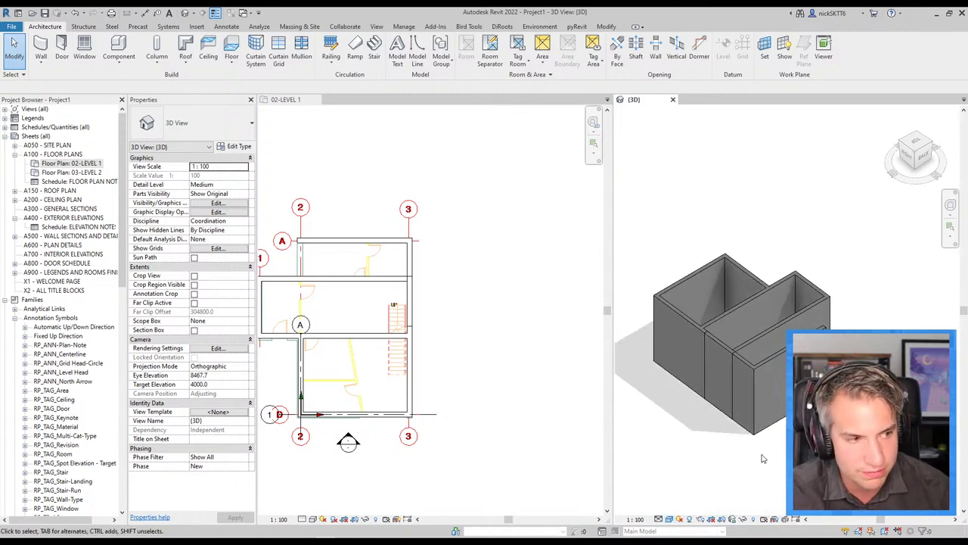
middle_drag(745, 452, 761, 365)
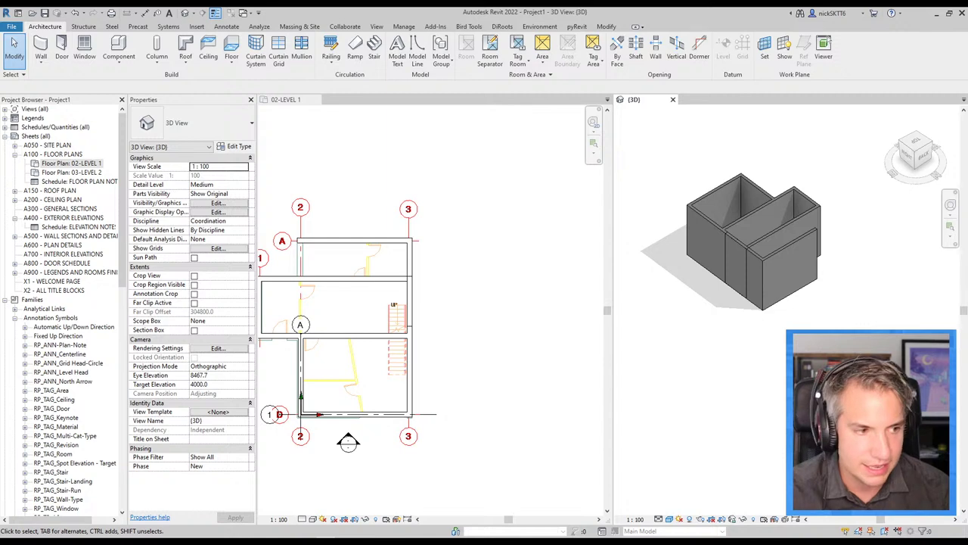
click(669, 519)
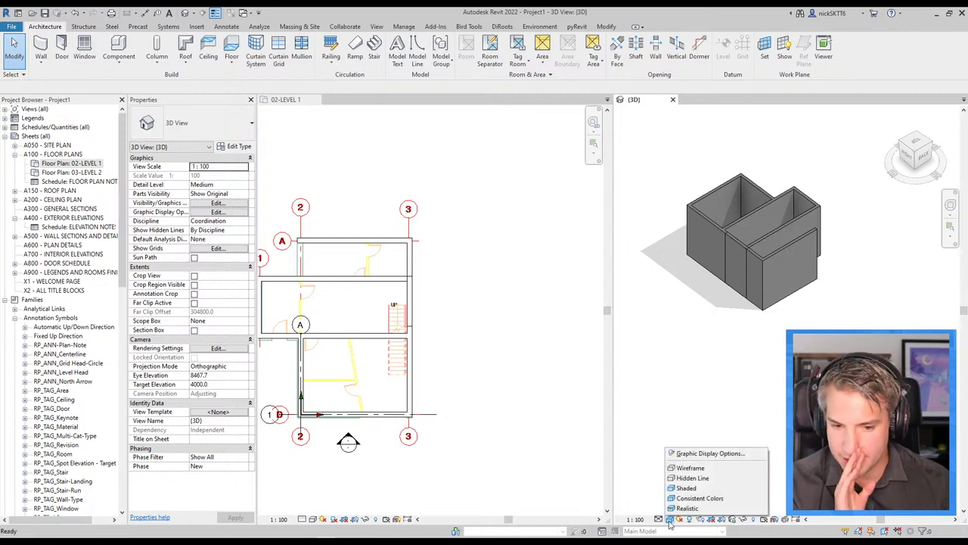
click(697, 455)
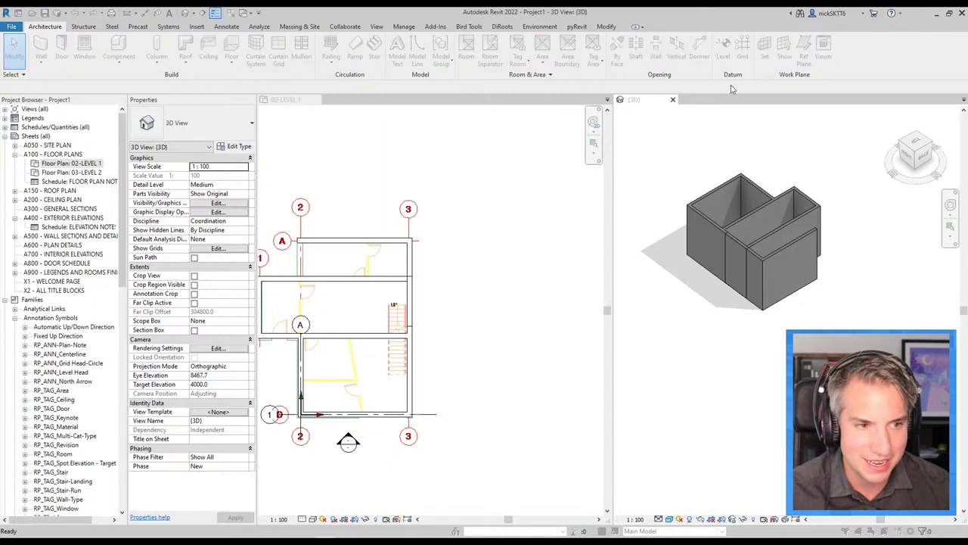
mouse_move(467, 173)
mouse_down()
mouse_move(546, 202)
mouse_move(527, 203)
mouse_up()
click(519, 229)
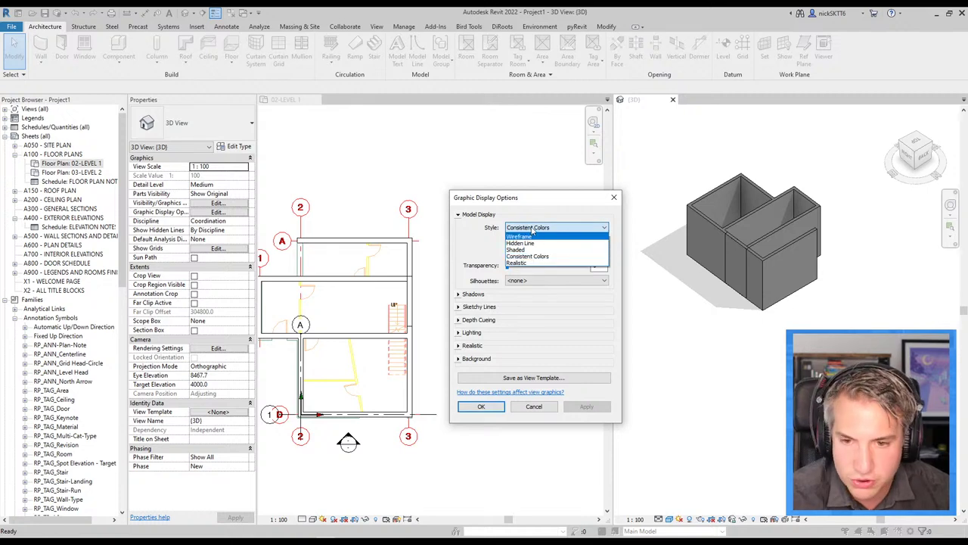
click(481, 263)
click(458, 294)
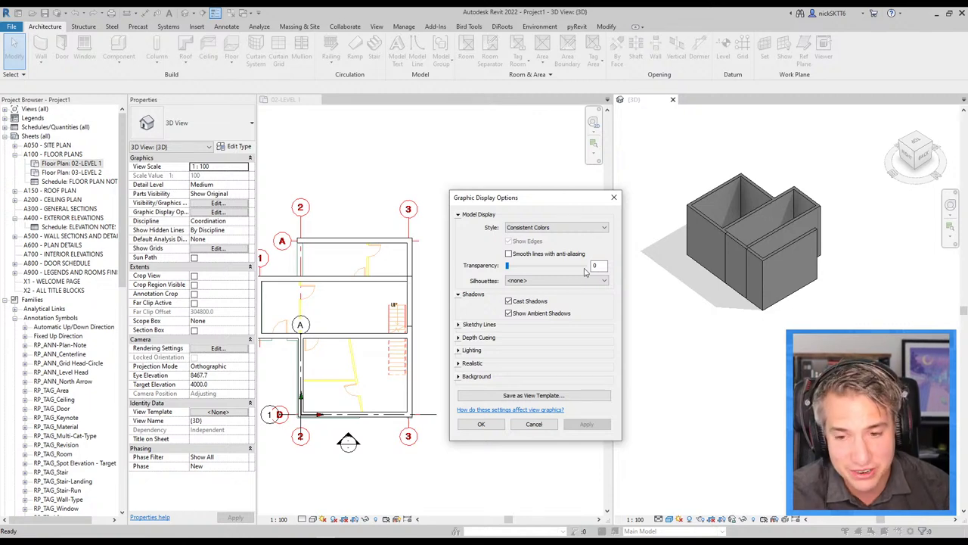
click(458, 350)
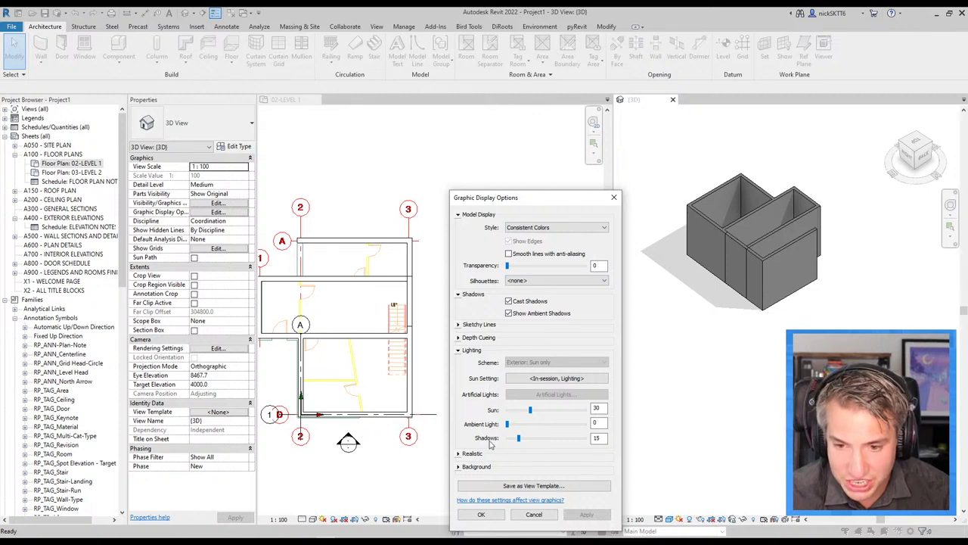
double_click(596, 440)
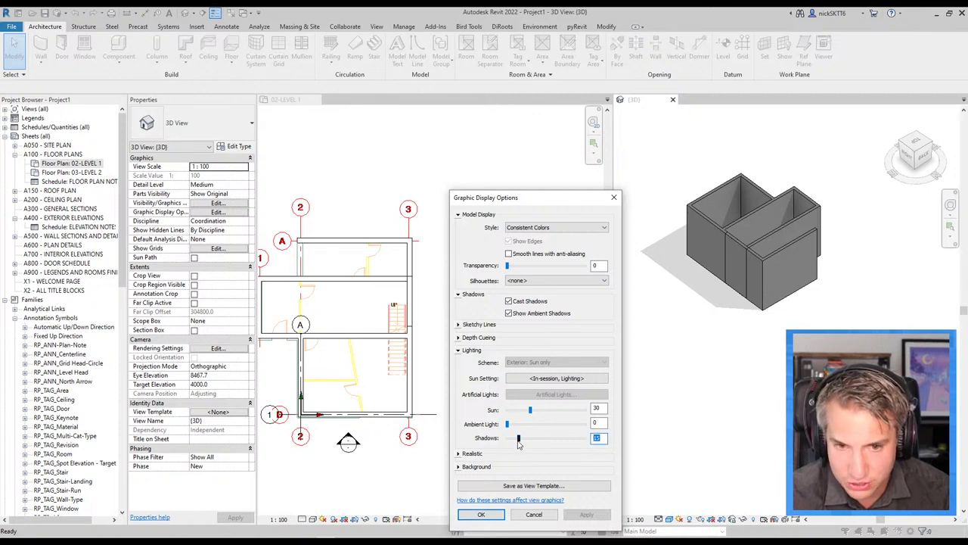
drag(521, 439, 537, 440)
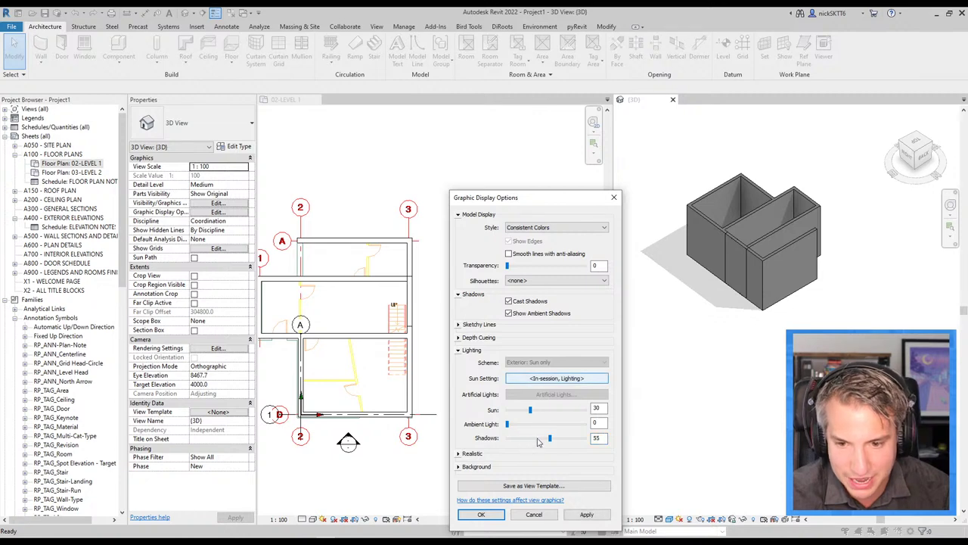
click(587, 514)
text(15)
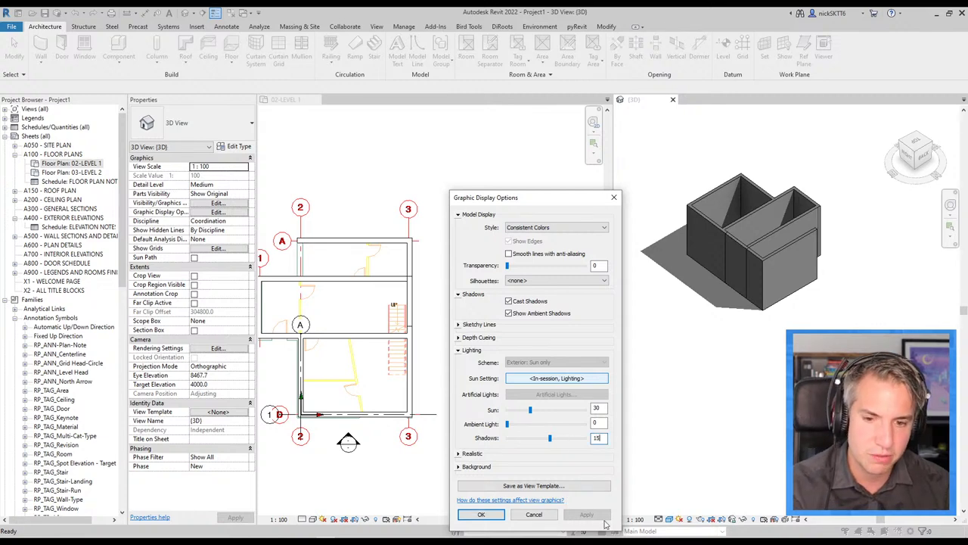
click(596, 436)
text(15)
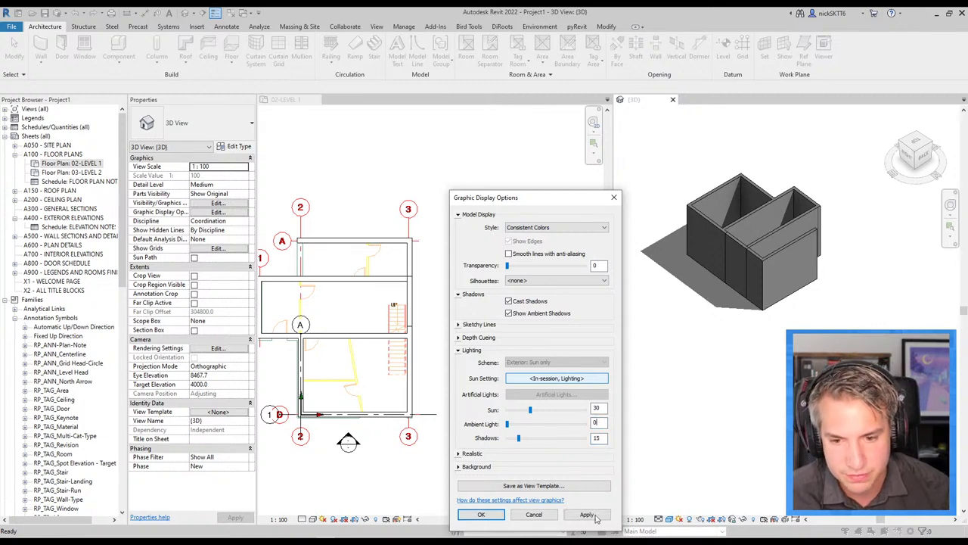
click(587, 515)
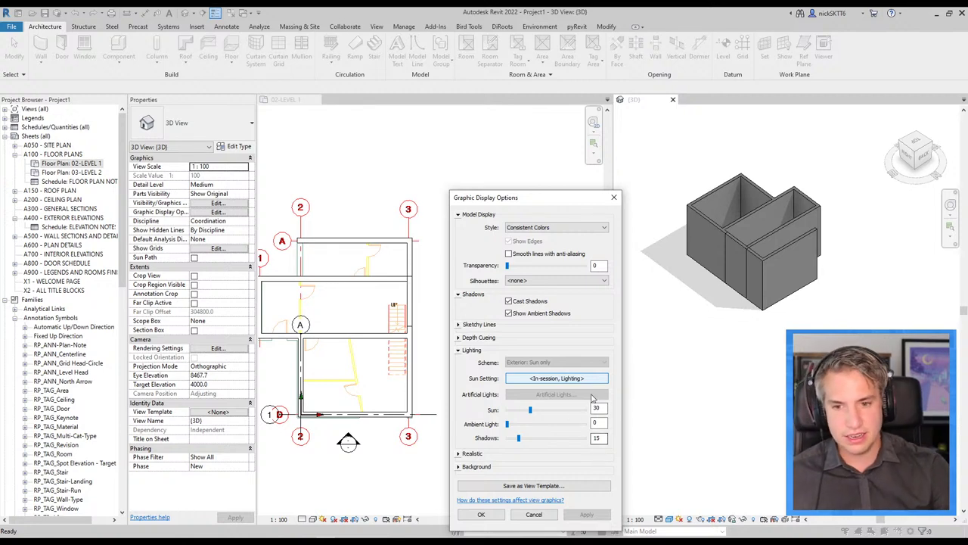
click(479, 514)
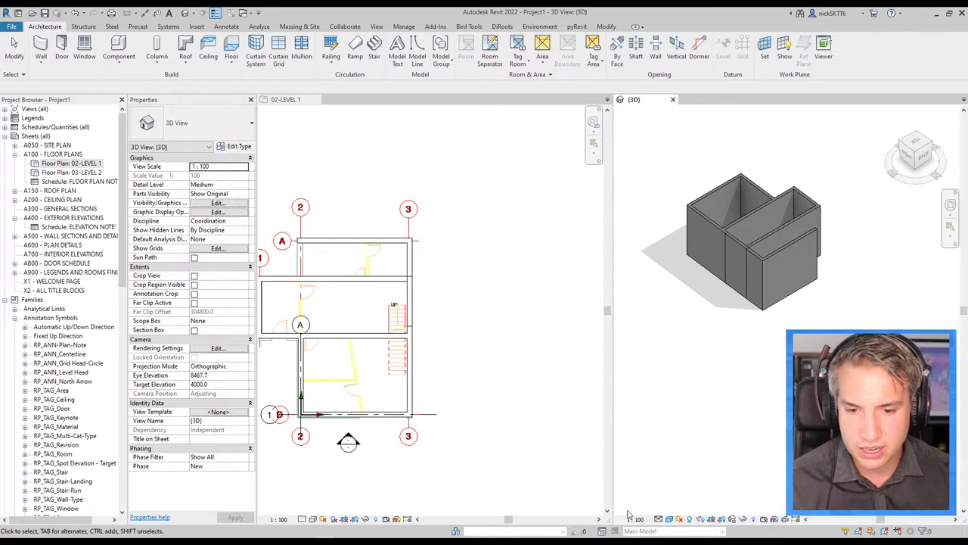
click(669, 520)
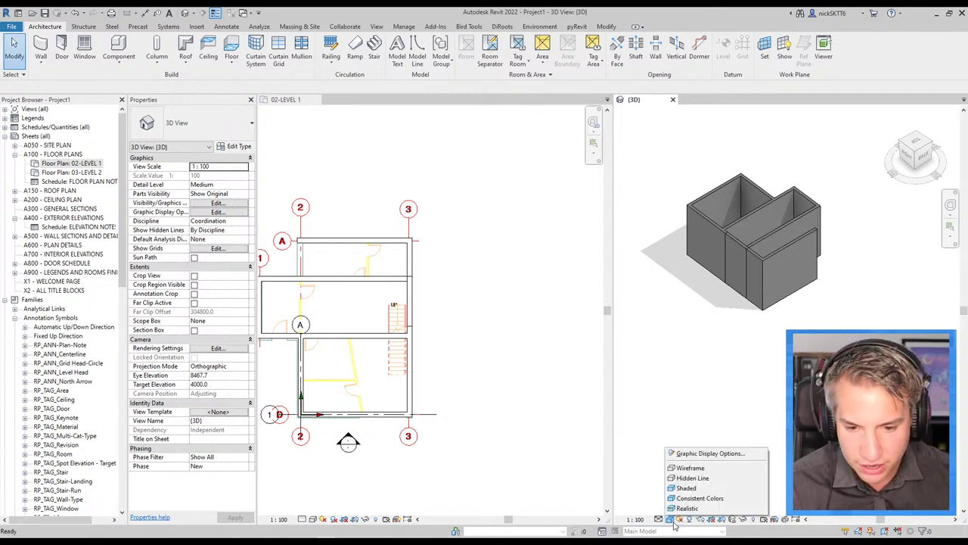
click(690, 456)
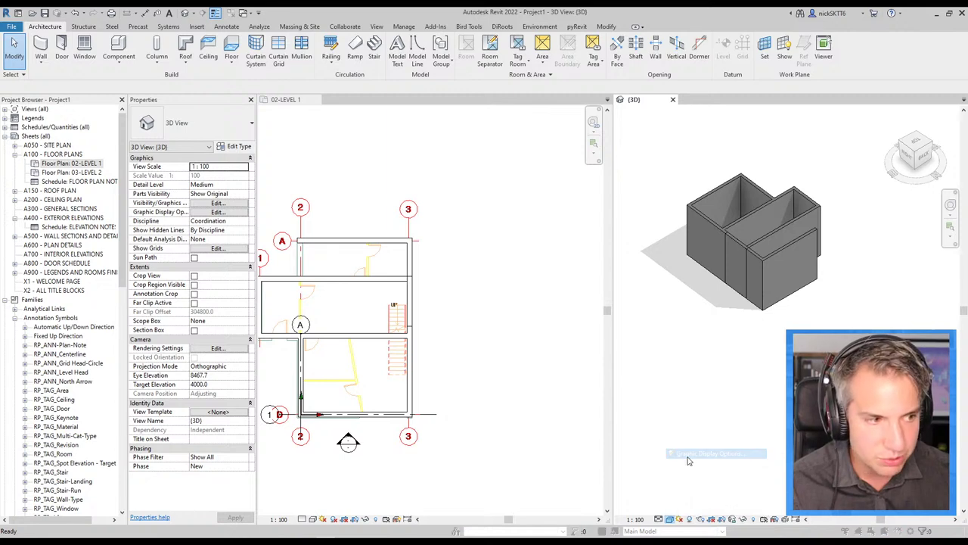
drag(519, 198, 617, 186)
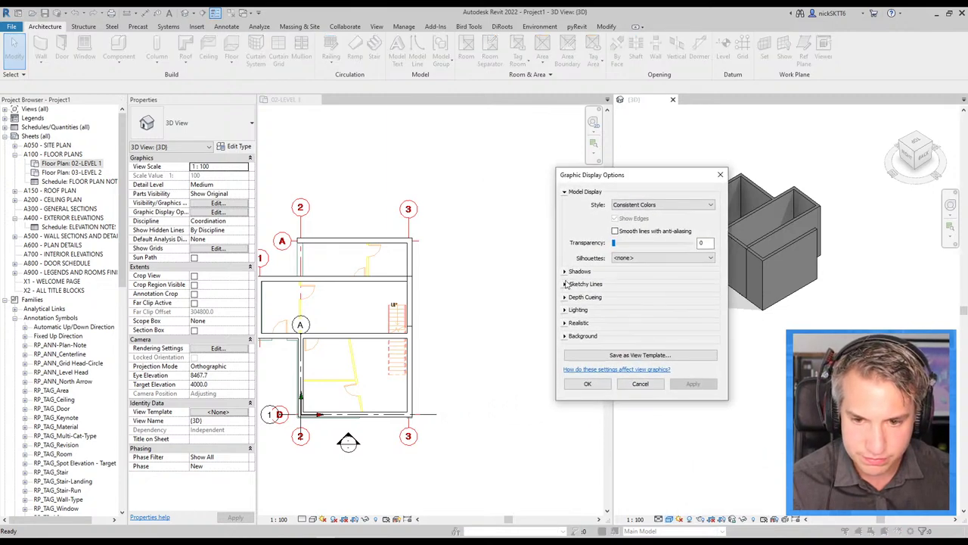
click(564, 272)
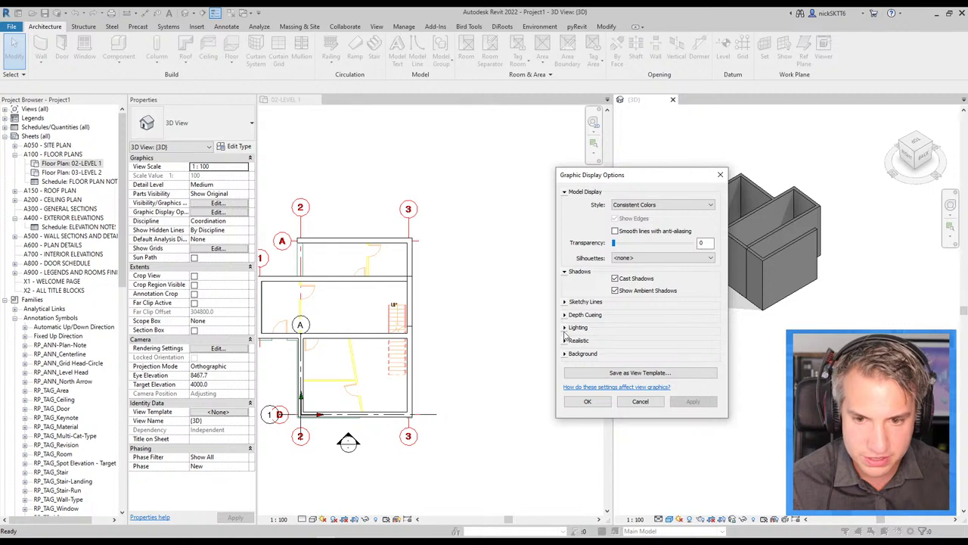
click(565, 327)
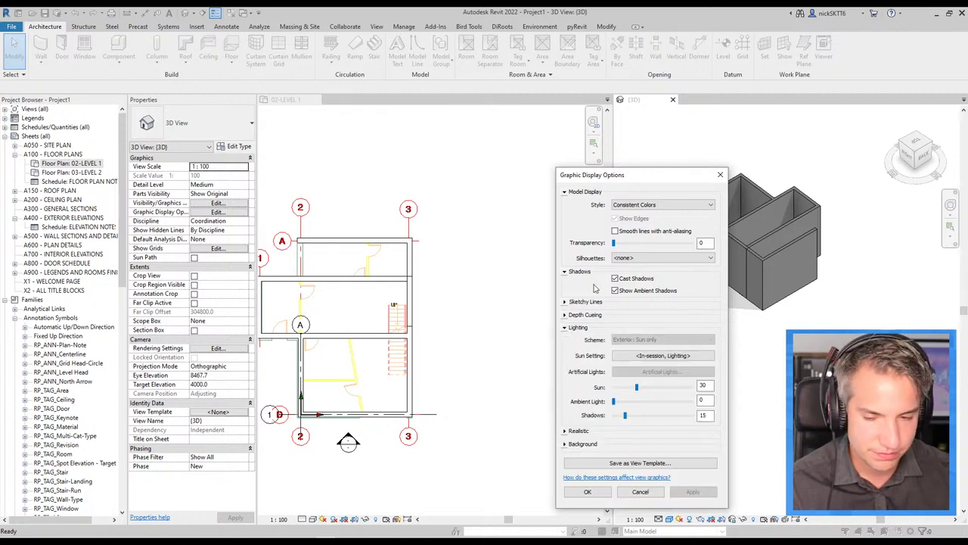
drag(638, 183, 483, 153)
click(565, 144)
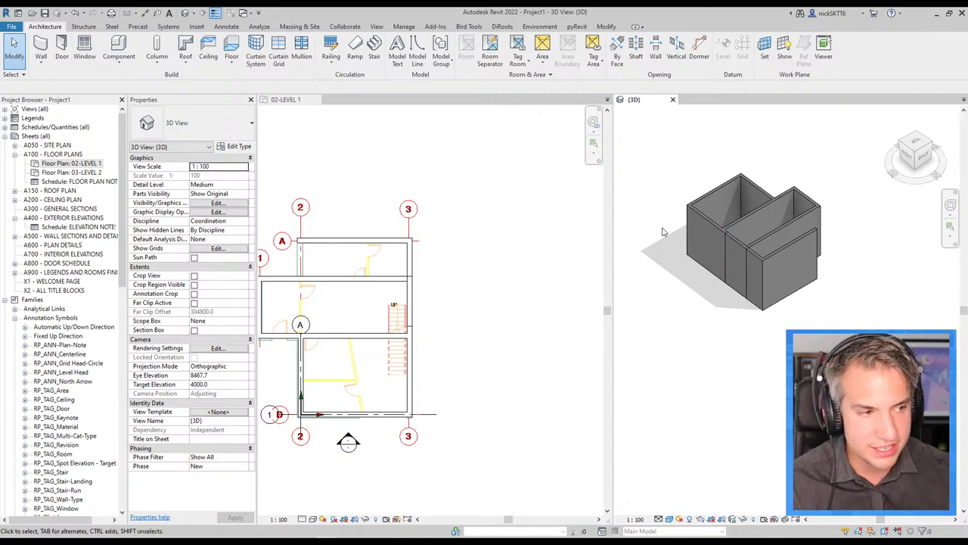
Step: Dismiss the 3D view Type Properties, zoom into the active 02-LEVEL 1 plan, and show Insert tools
click(221, 147)
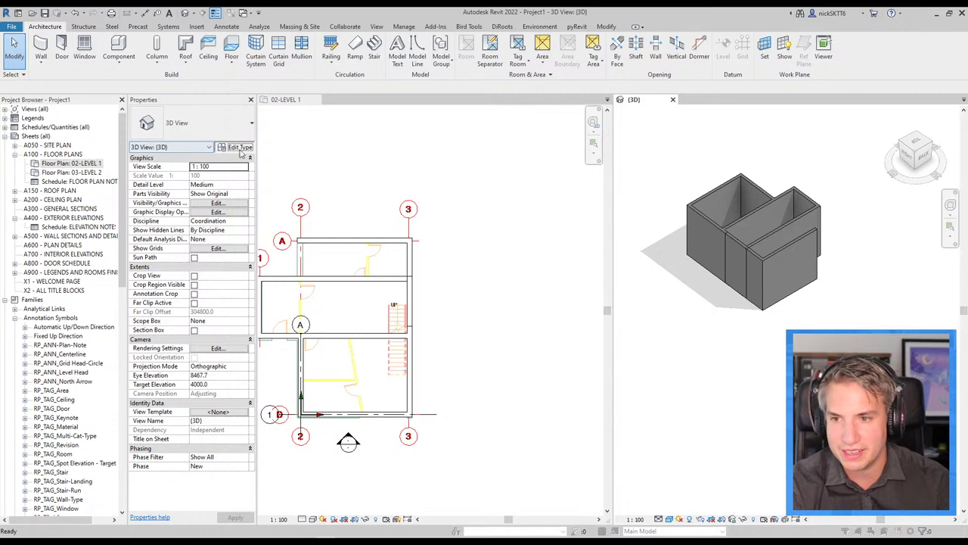
key(Escape)
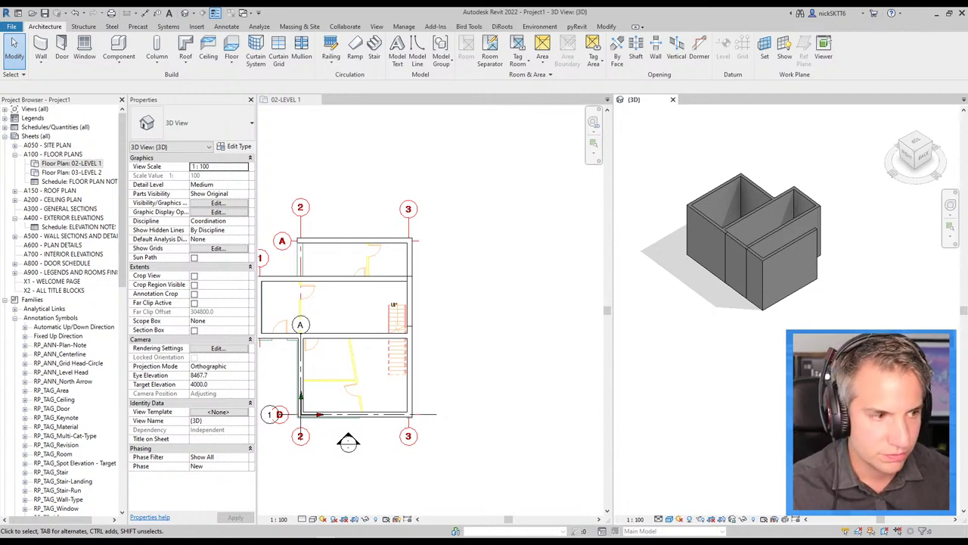
click(454, 301)
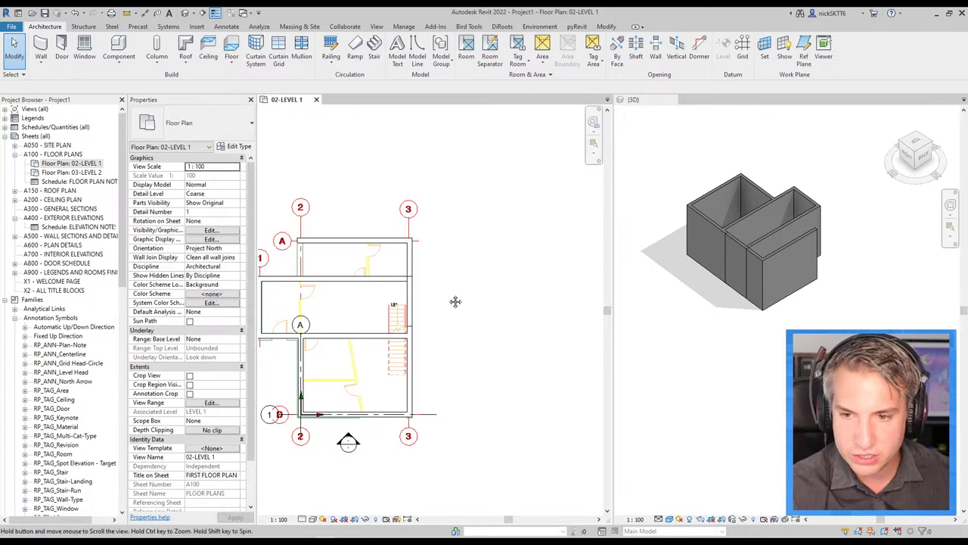
scroll(399, 222, up, 2)
scroll(397, 257, up, 1)
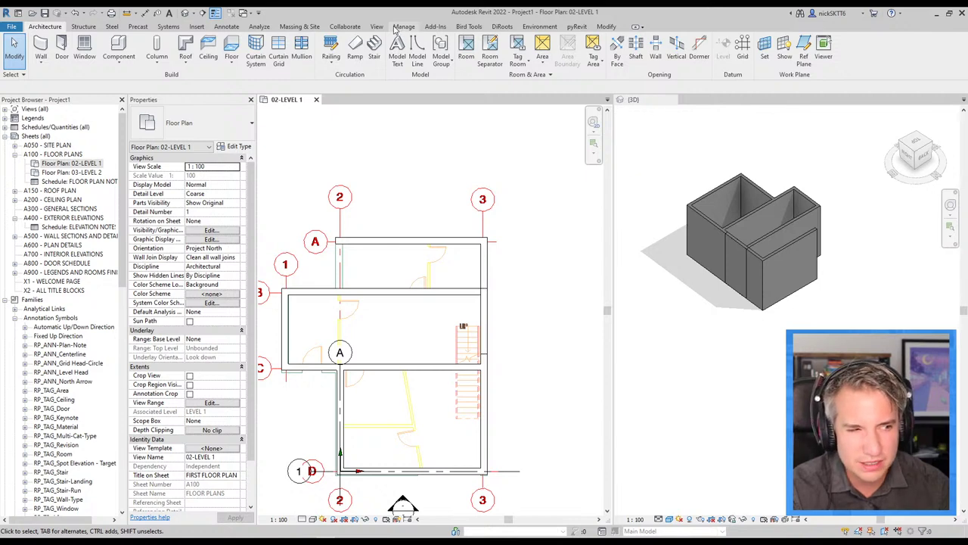
click(195, 26)
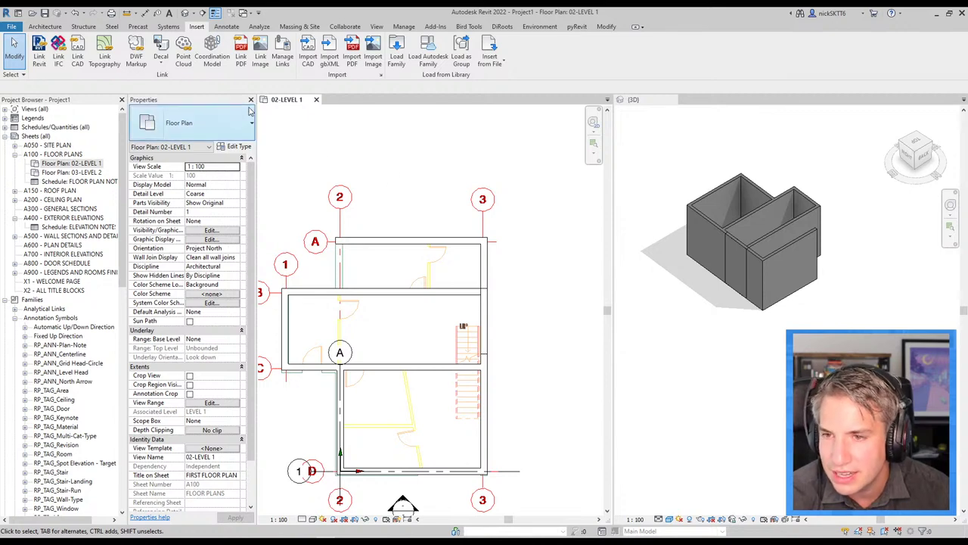
Step: Link MonsterLab-Metric-layout-lvl1.pdf with Link PDF at 300 DPI resolution
click(242, 63)
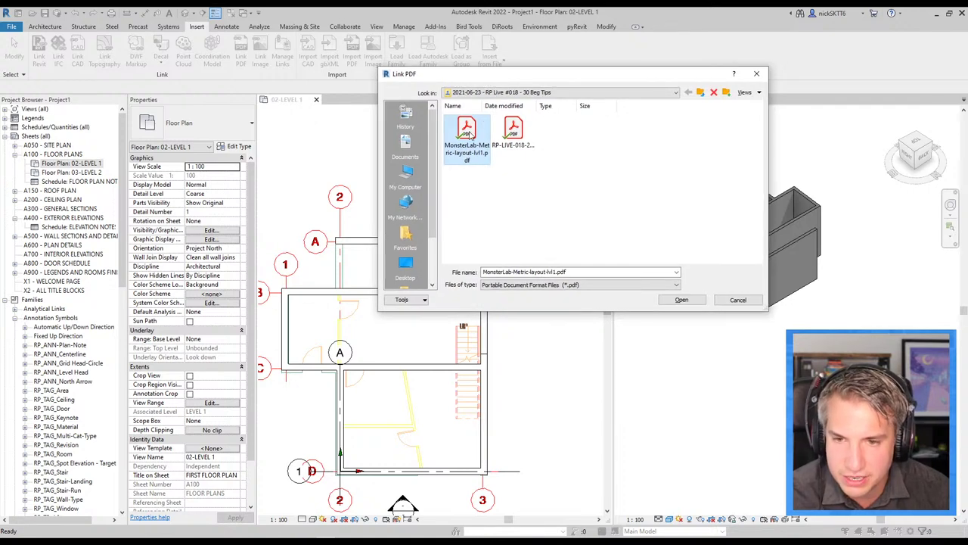
double_click(469, 134)
click(376, 423)
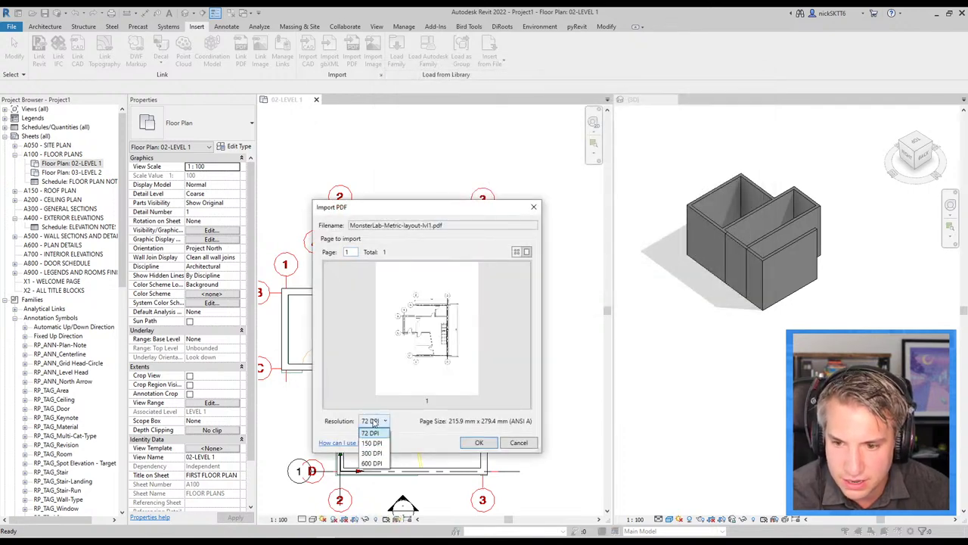
click(373, 454)
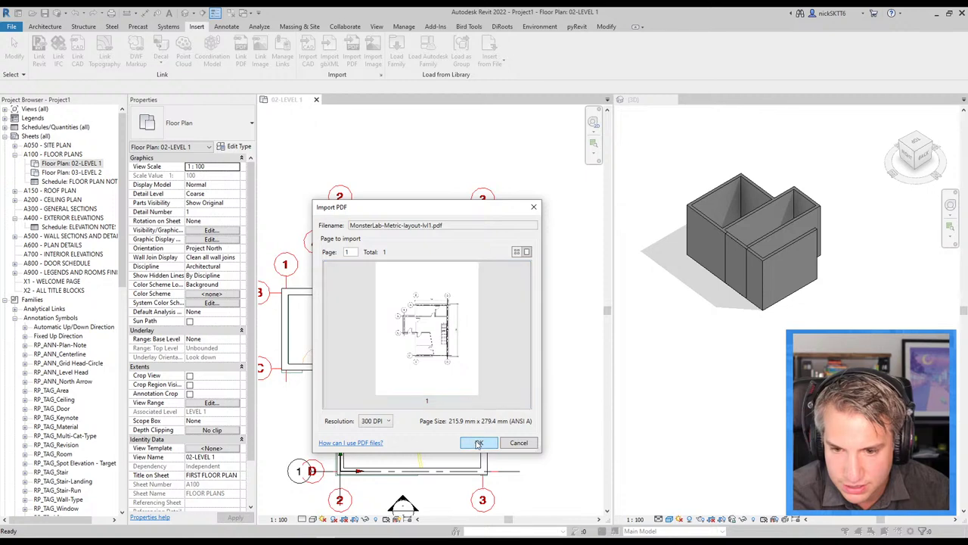
click(478, 444)
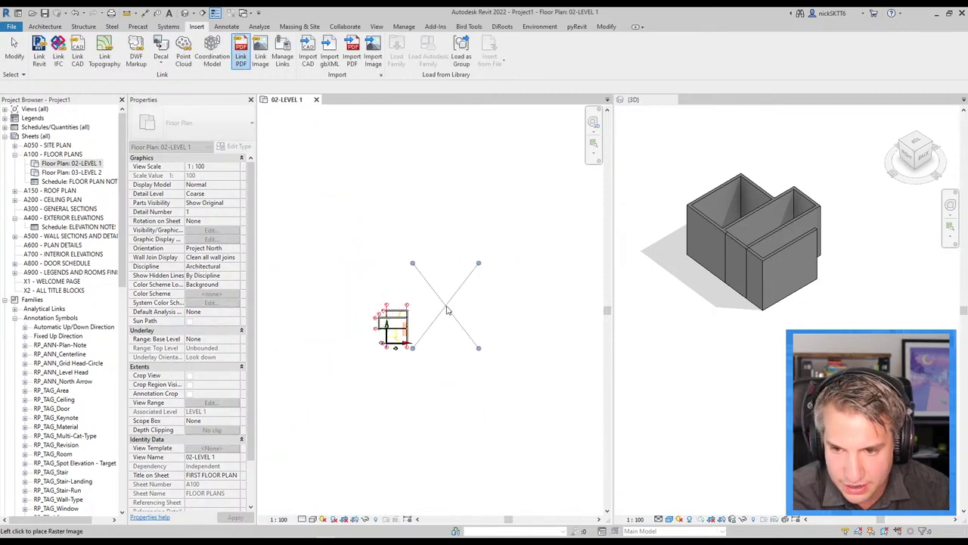
Step: Place the PDF image in the 02-LEVEL 1 plan and inspect it
click(472, 289)
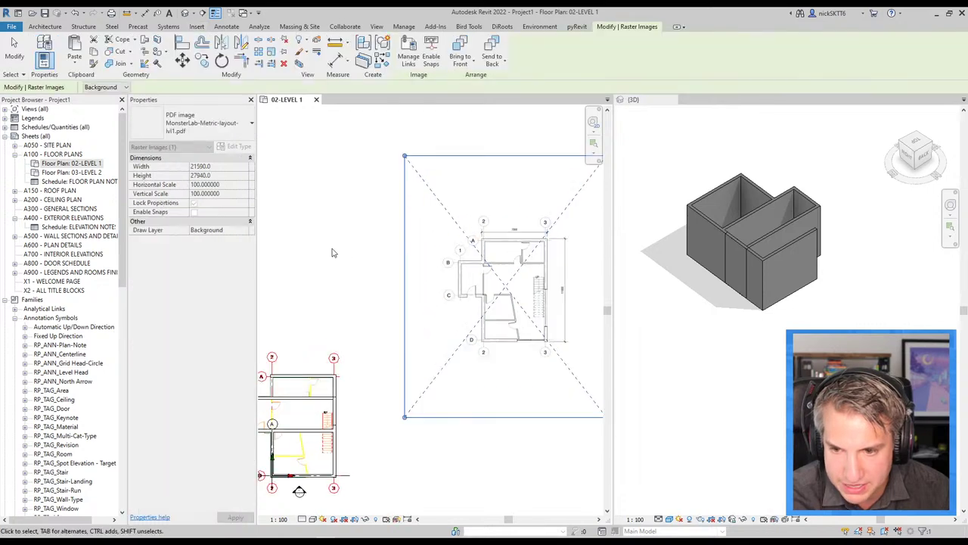
key(Escape)
click(557, 297)
scroll(492, 298, up, 2)
scroll(454, 298, up, 2)
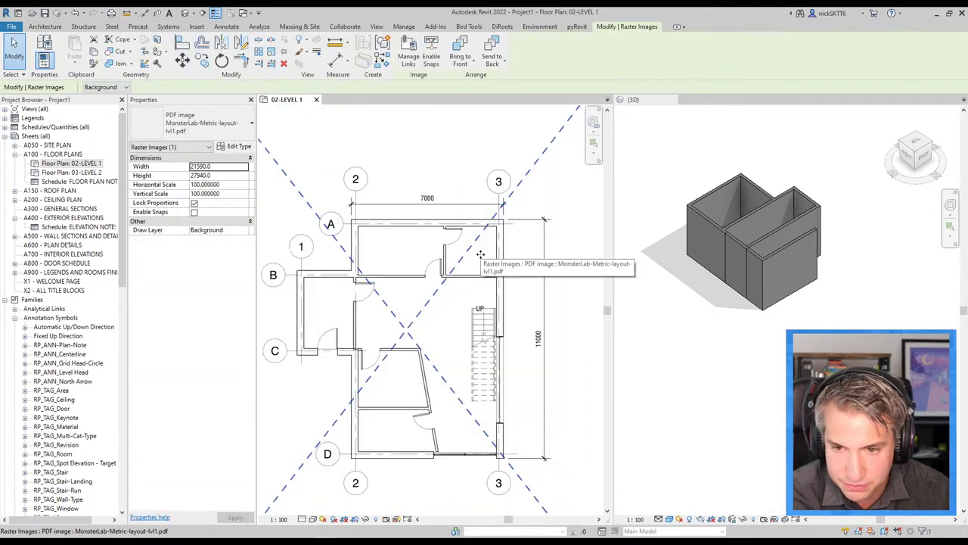
scroll(452, 298, down, 2)
scroll(452, 299, down, 2)
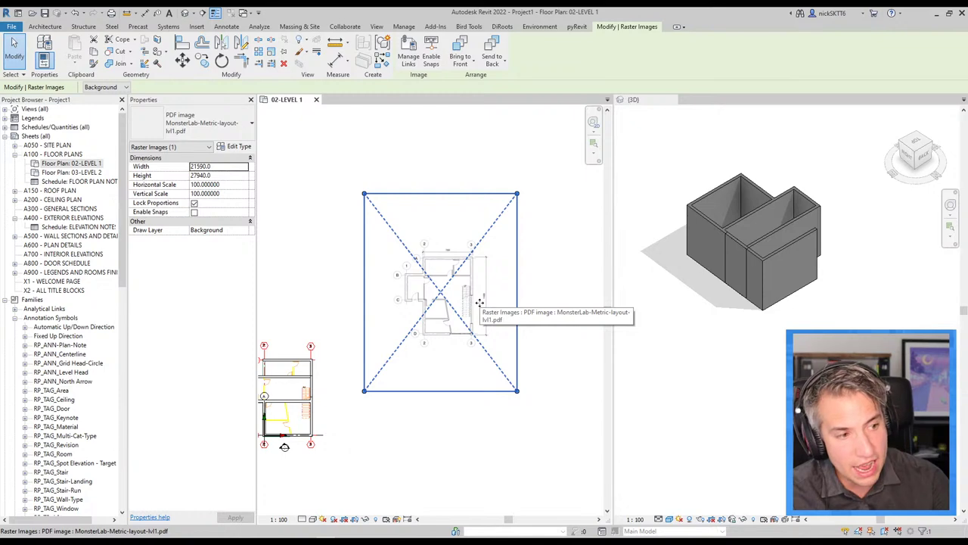
key(Escape)
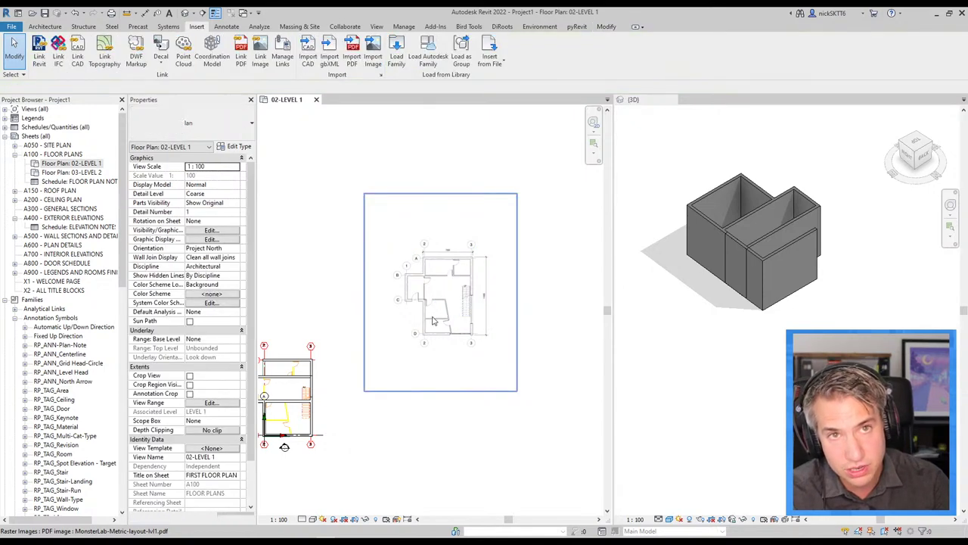
Step: Reselect the PDF plan image and turn on Enable Snaps for its lines
scroll(424, 328, up, 2)
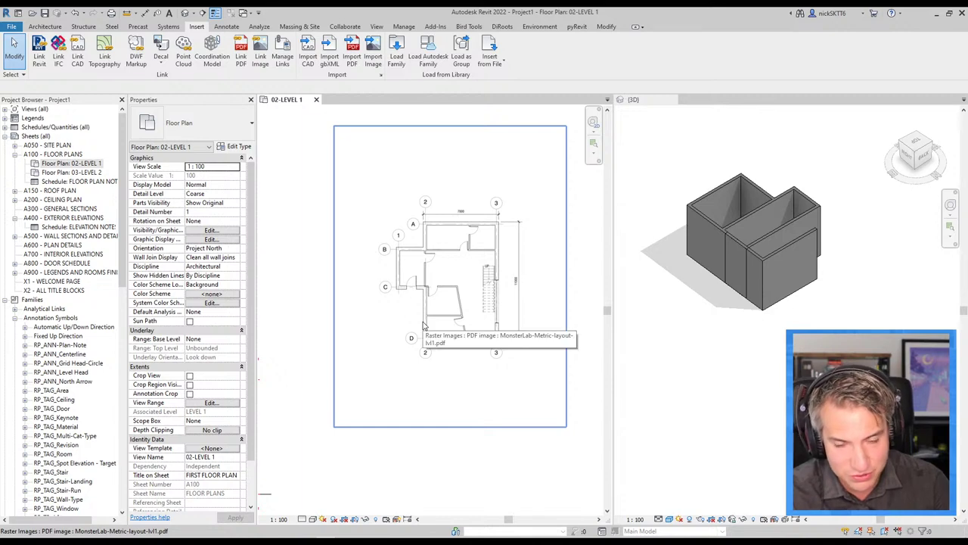
scroll(420, 236, up, 2)
scroll(421, 236, up, 3)
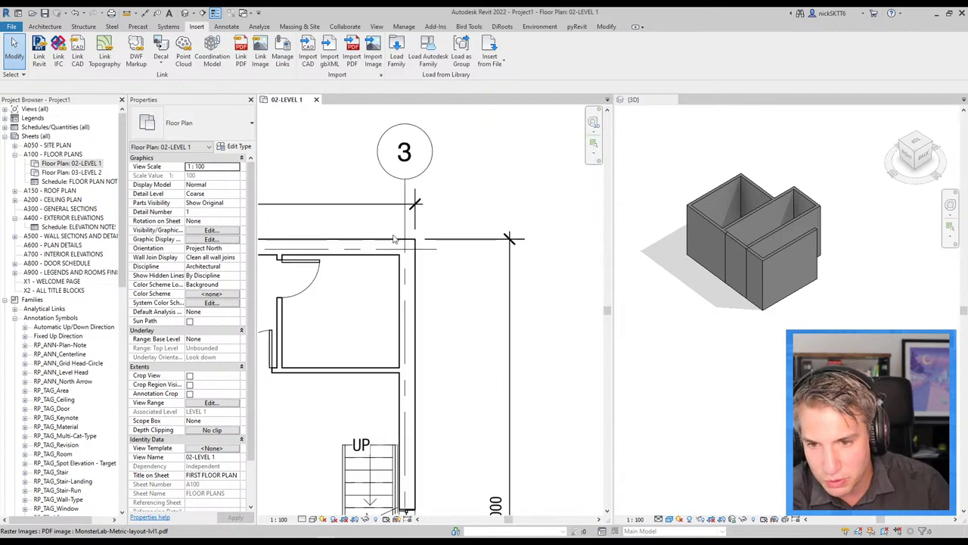
scroll(420, 236, up, 2)
click(475, 274)
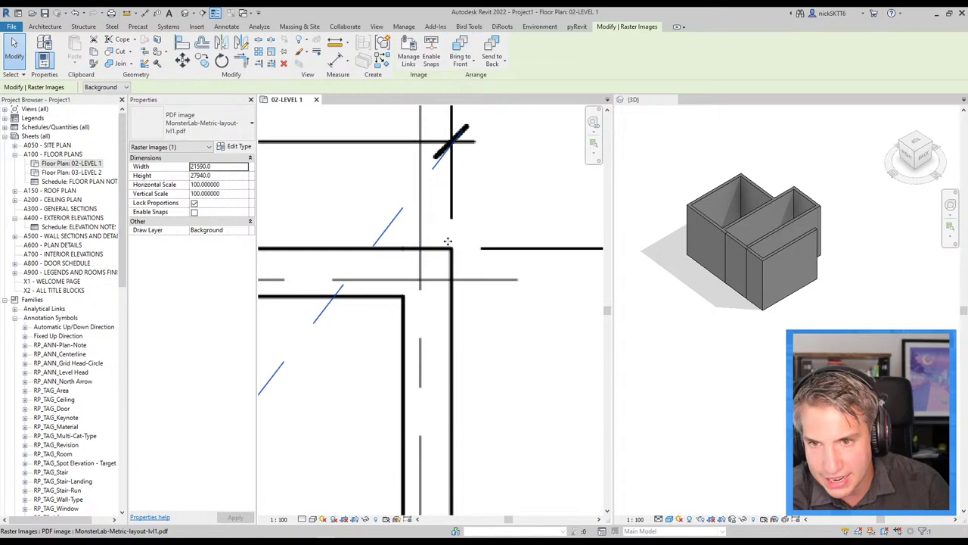
scroll(447, 257, down, 3)
scroll(435, 261, down, 3)
scroll(436, 261, down, 2)
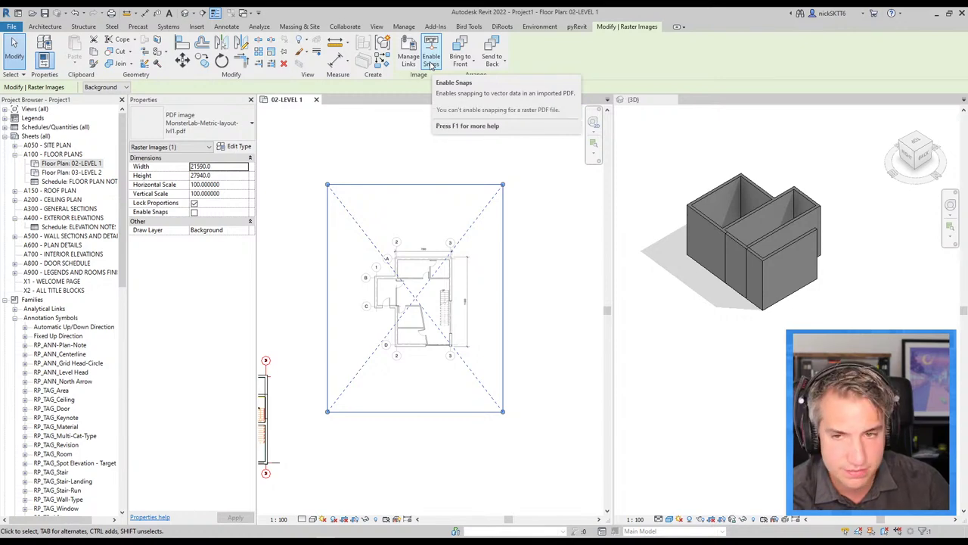
click(432, 65)
scroll(449, 265, up, 4)
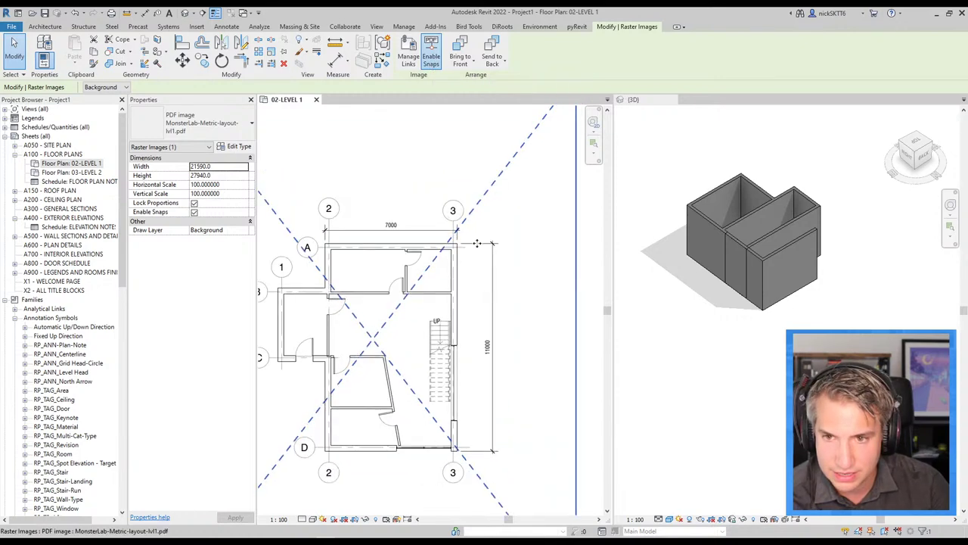
Step: Draw a trial detail line from the top of grid 3 to the bottom wall corner and check it
click(226, 28)
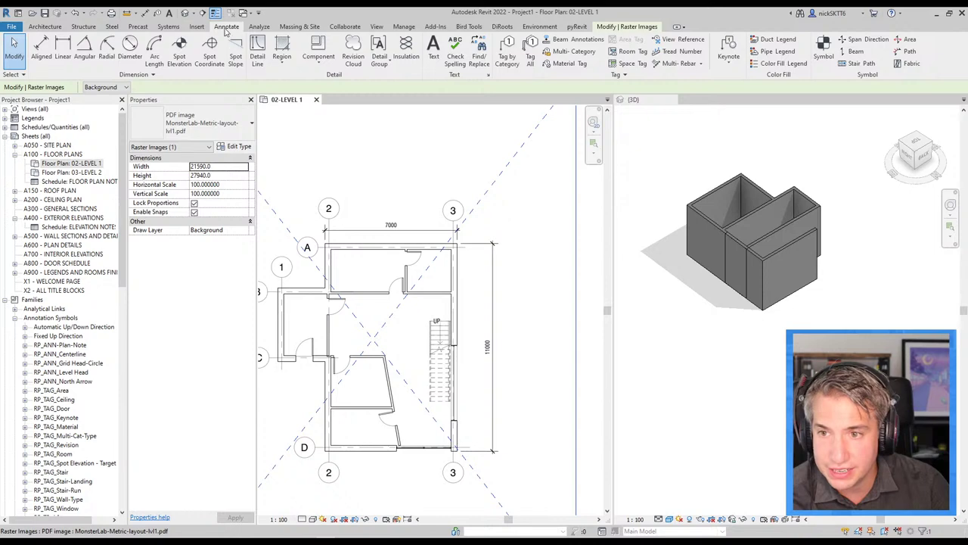
click(257, 49)
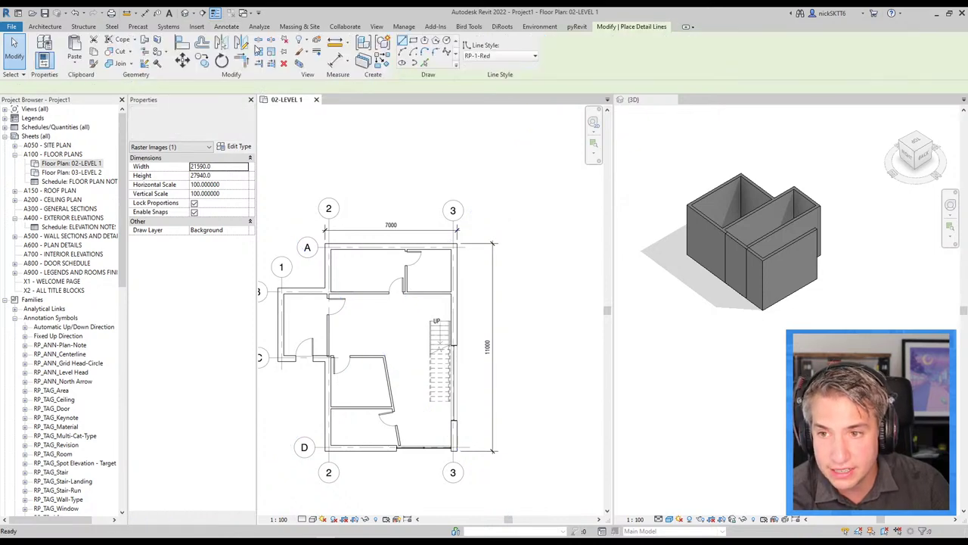
scroll(458, 241, up, 3)
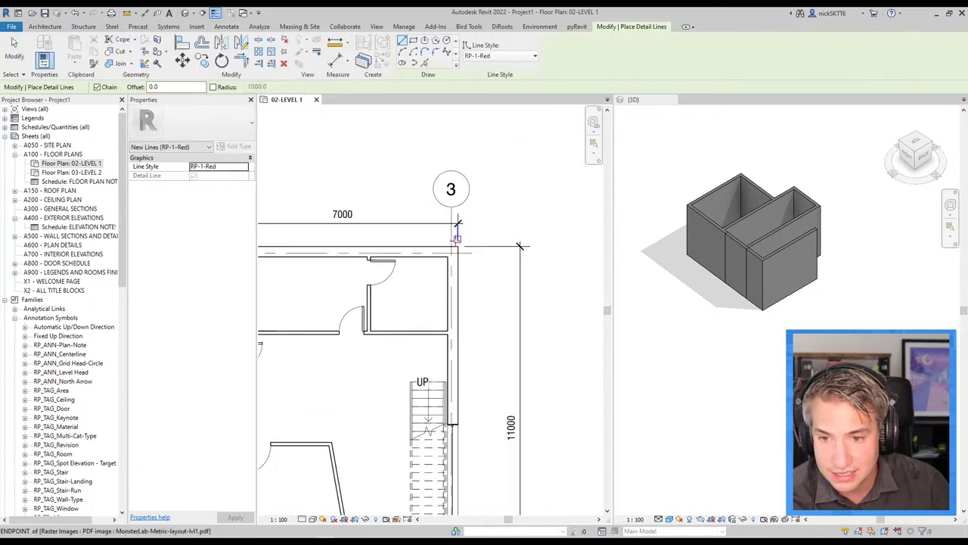
scroll(457, 241, up, 2)
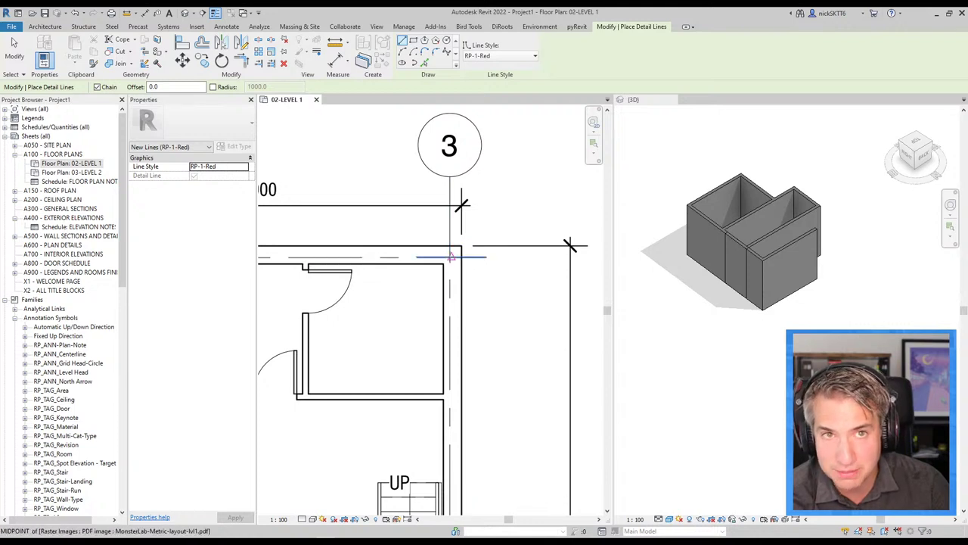
scroll(451, 257, up, 1)
scroll(450, 257, up, 1)
scroll(446, 261, down, 2)
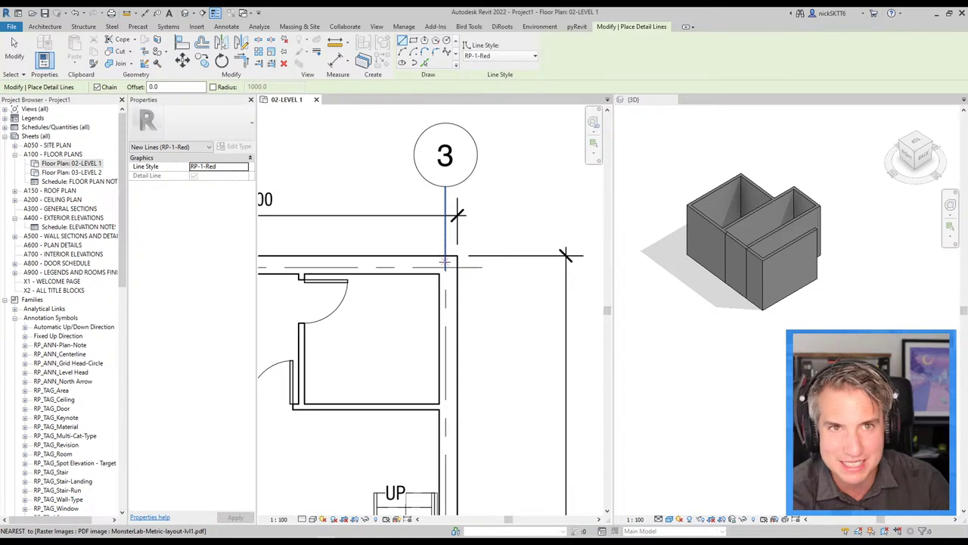
click(457, 258)
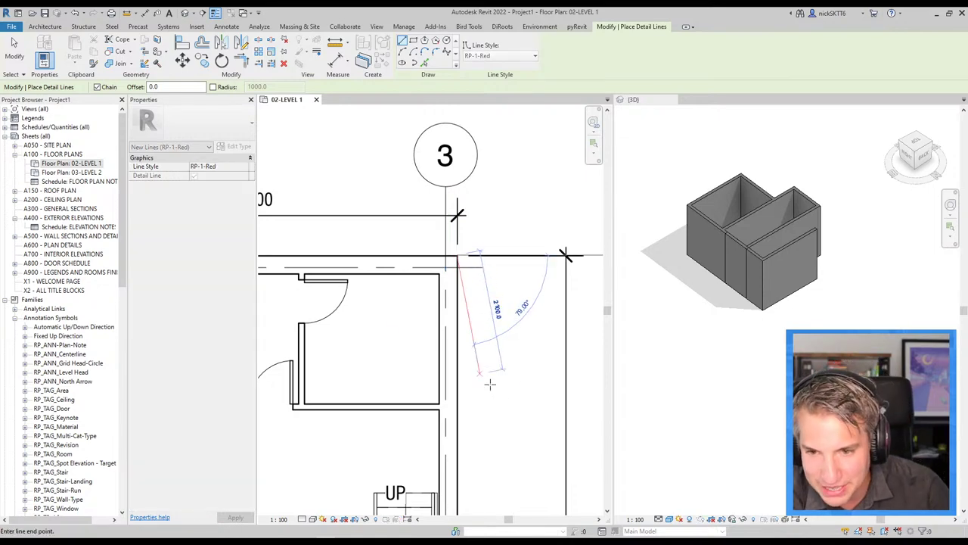
ctrl+scroll(484, 389, down, 3)
ctrl+scroll(473, 401, down, 3)
ctrl+scroll(462, 413, down, 2)
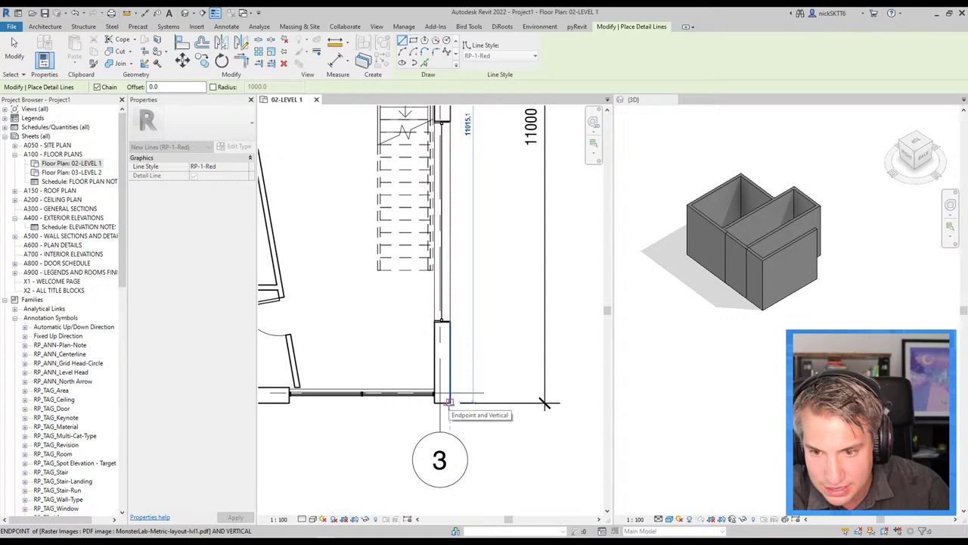
click(449, 403)
scroll(473, 405, up, 2)
key(Escape)
key(Escape)
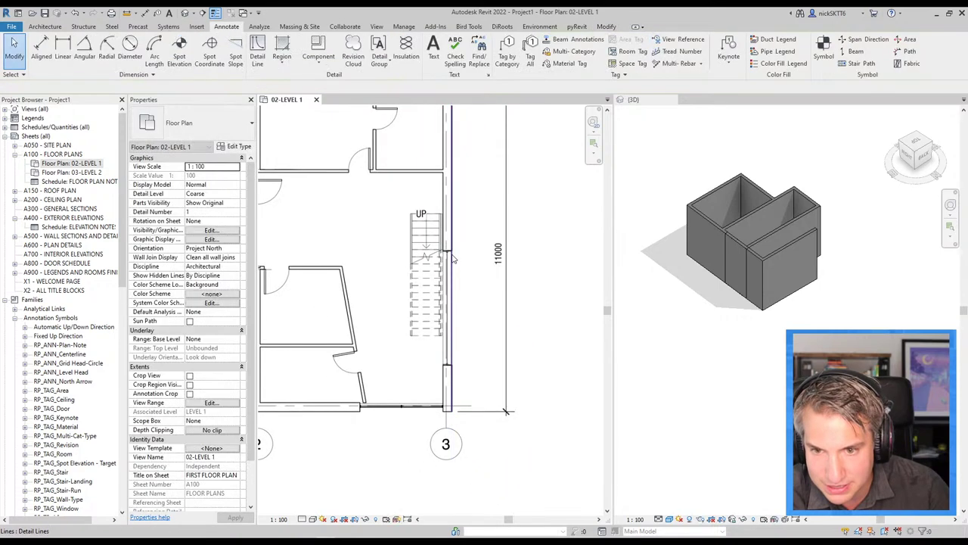
click(446, 348)
Step: Shrink the PDF plan proportionally and move it up and to the left
scroll(446, 348, up, 4)
scroll(465, 299, down, 2)
scroll(465, 299, down, 2)
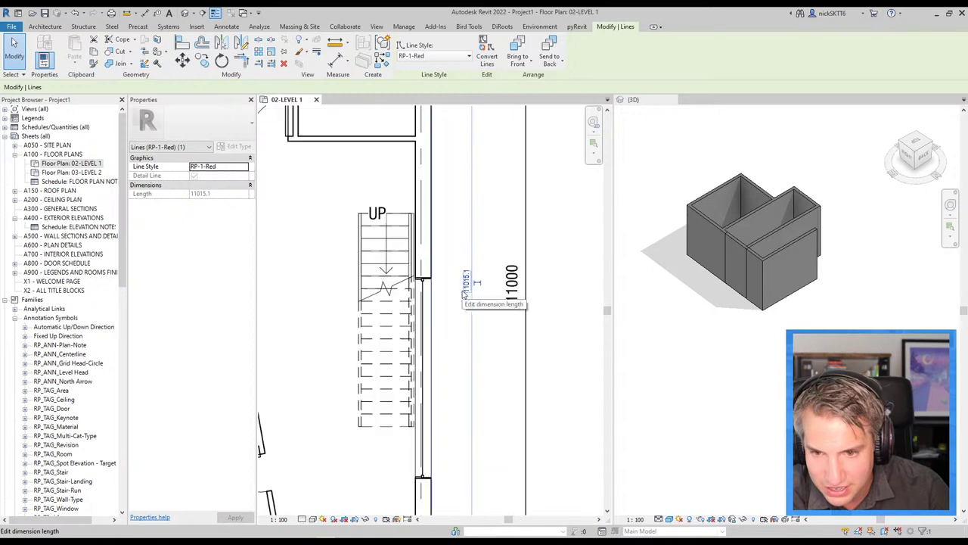
scroll(469, 295, down, 1)
scroll(469, 295, down, 2)
scroll(469, 295, down, 3)
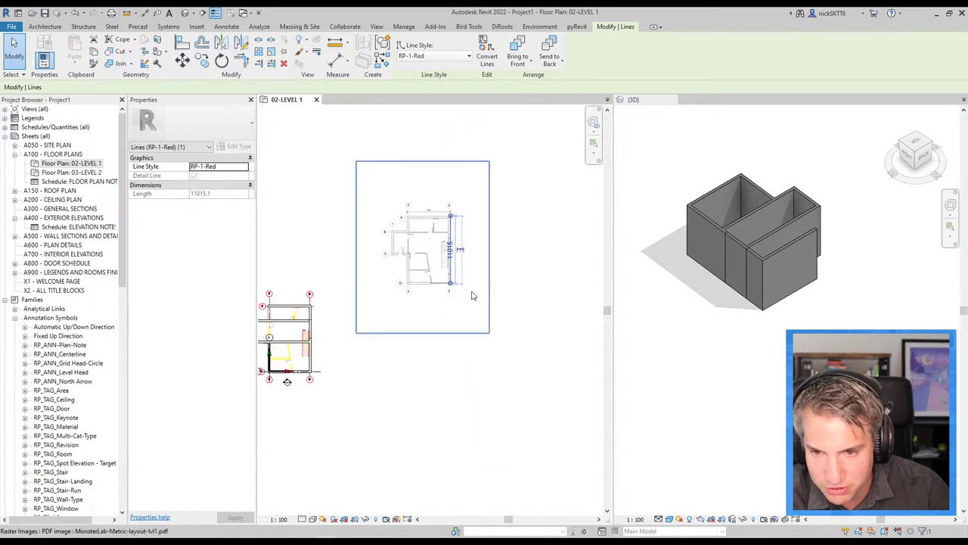
click(484, 328)
drag(357, 161, 413, 235)
drag(455, 271, 378, 209)
scroll(432, 222, up, 3)
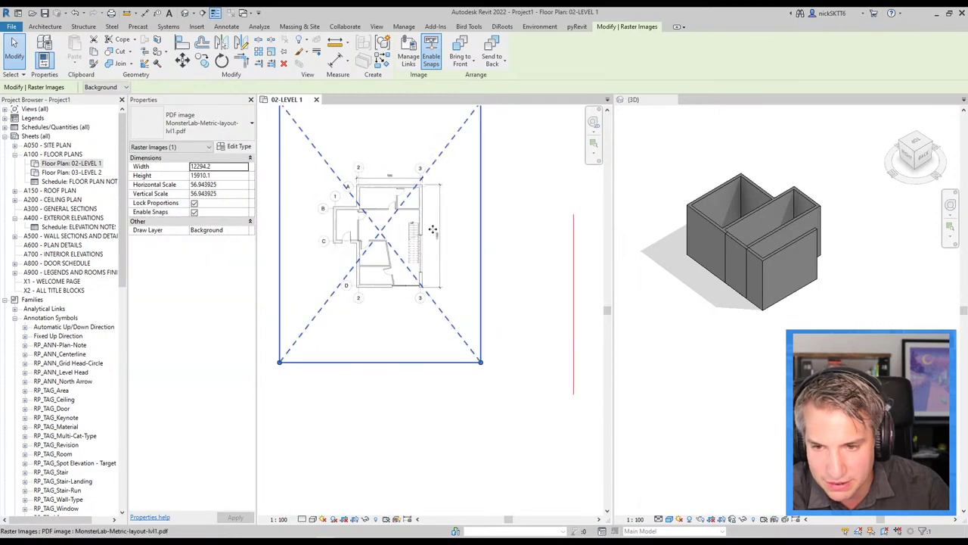
scroll(418, 227, up, 2)
key(Delete)
scroll(417, 227, up, 2)
Step: Draw a DL detail line along the PDF's 11000 dimension, measuring 6272.4
key(d)
key(l)
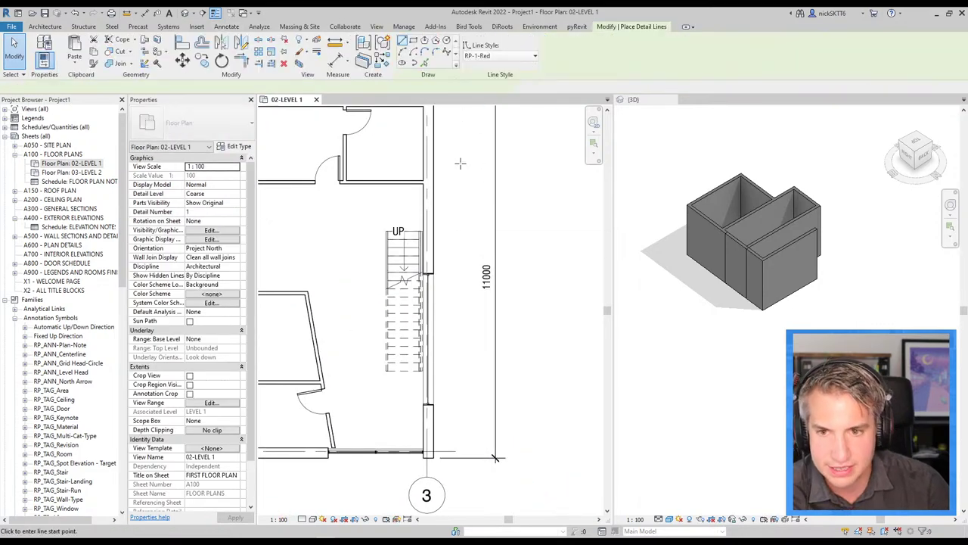
click(460, 139)
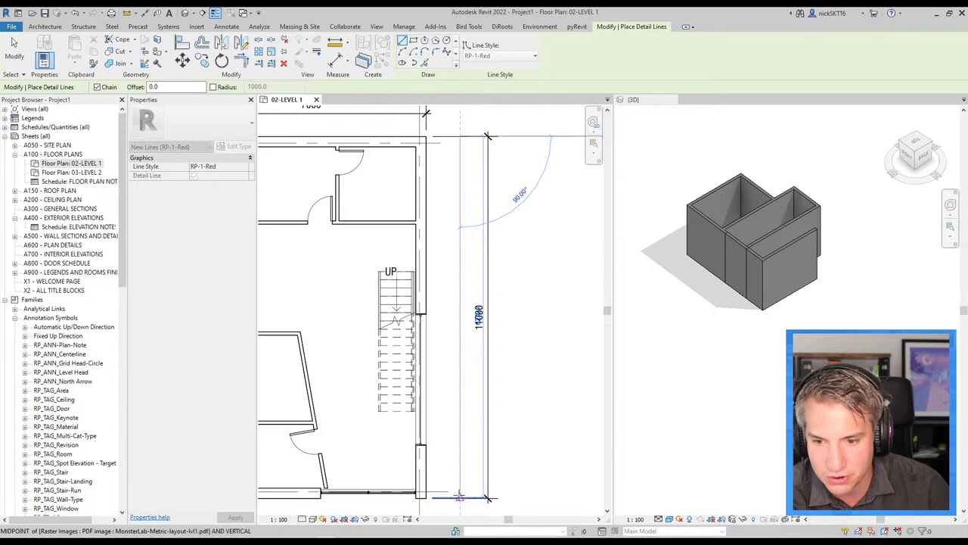
click(459, 497)
key(Escape)
key(Escape)
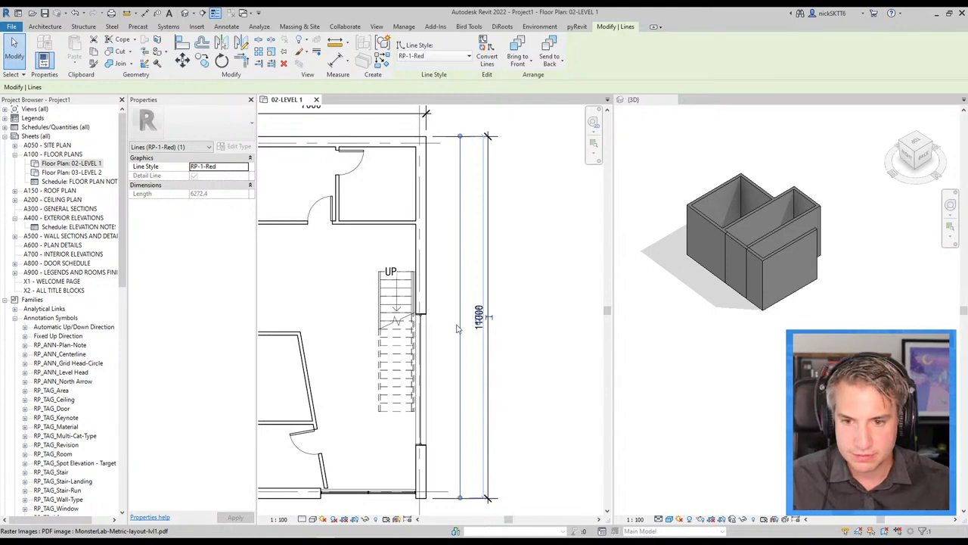
click(499, 330)
key(Escape)
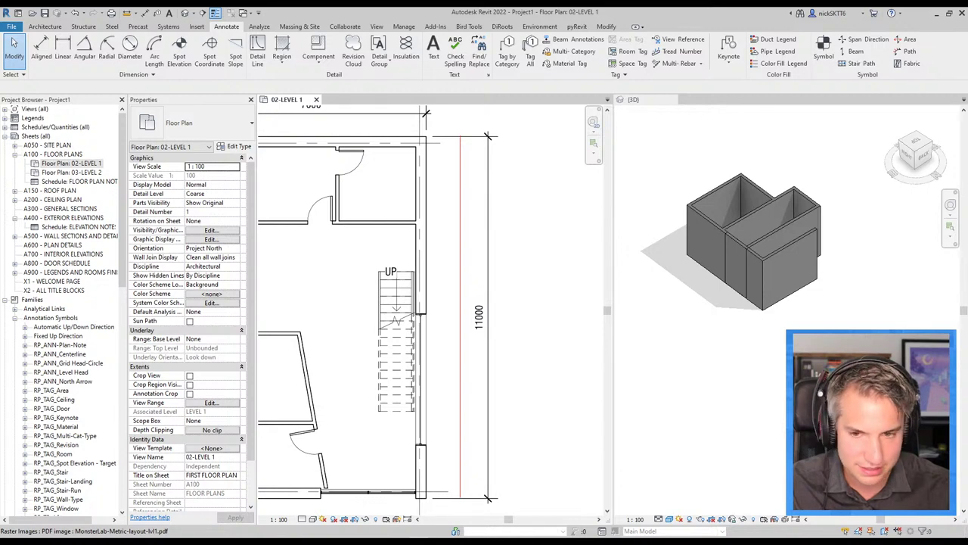
Step: Calculate 11000 ÷ 6272.4 = 1.753714686563357 in Calculator, then close it
double_click(669, 363)
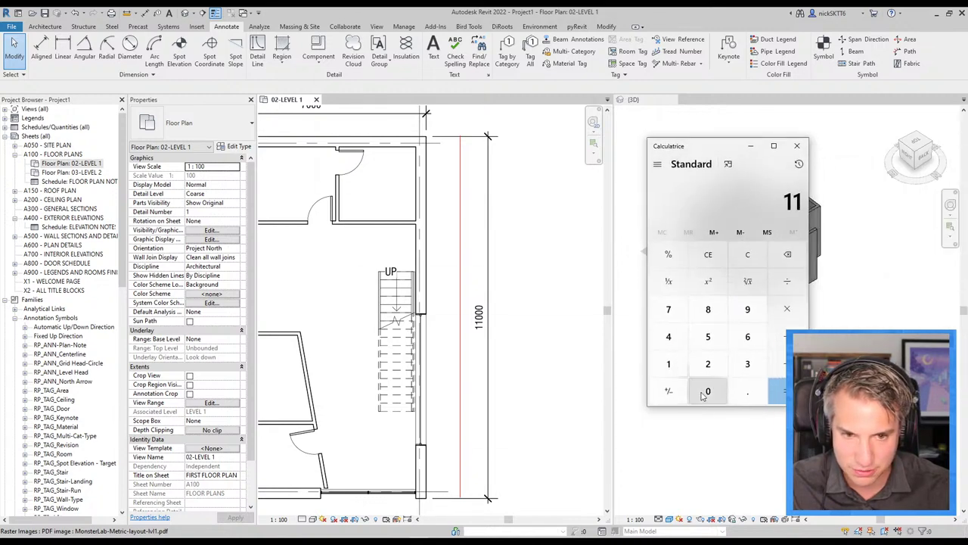
click(703, 392)
double_click(706, 390)
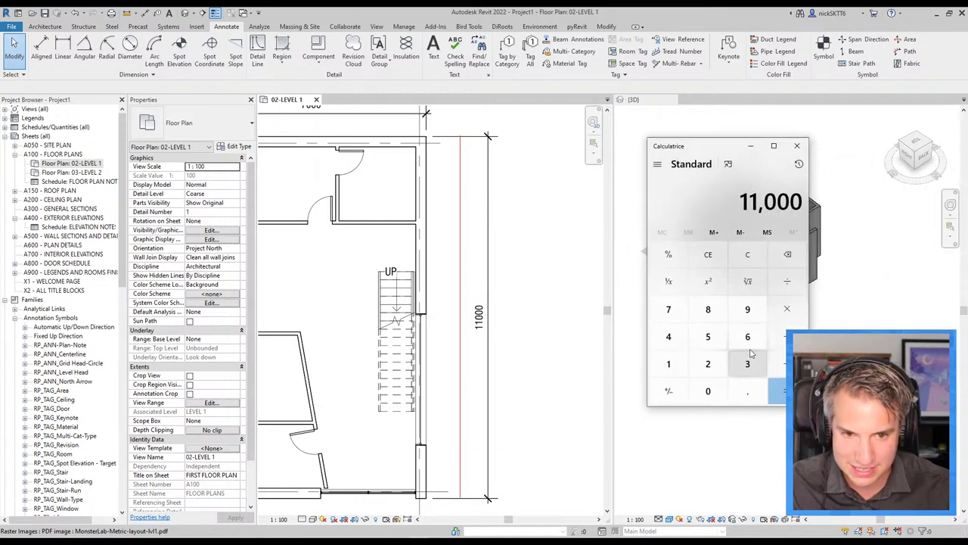
click(795, 288)
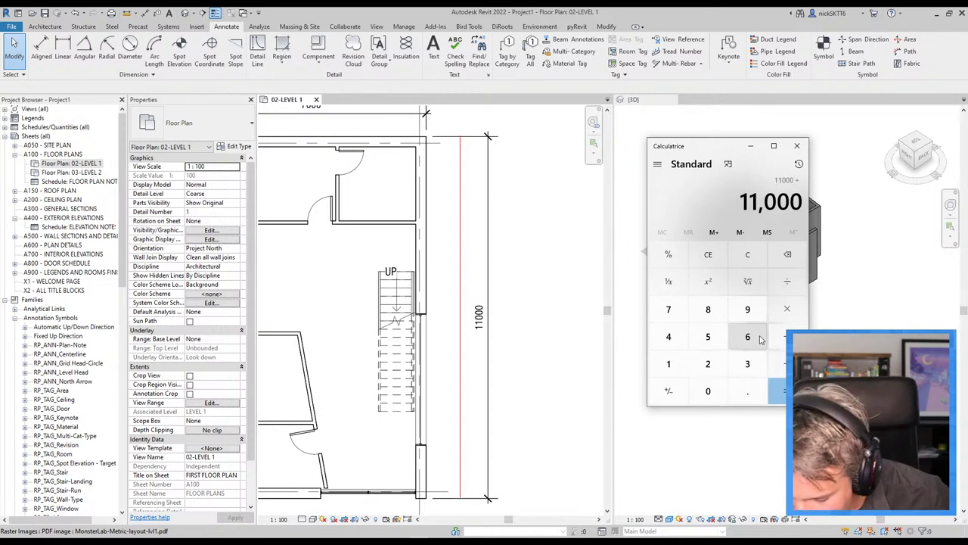
click(749, 337)
click(712, 365)
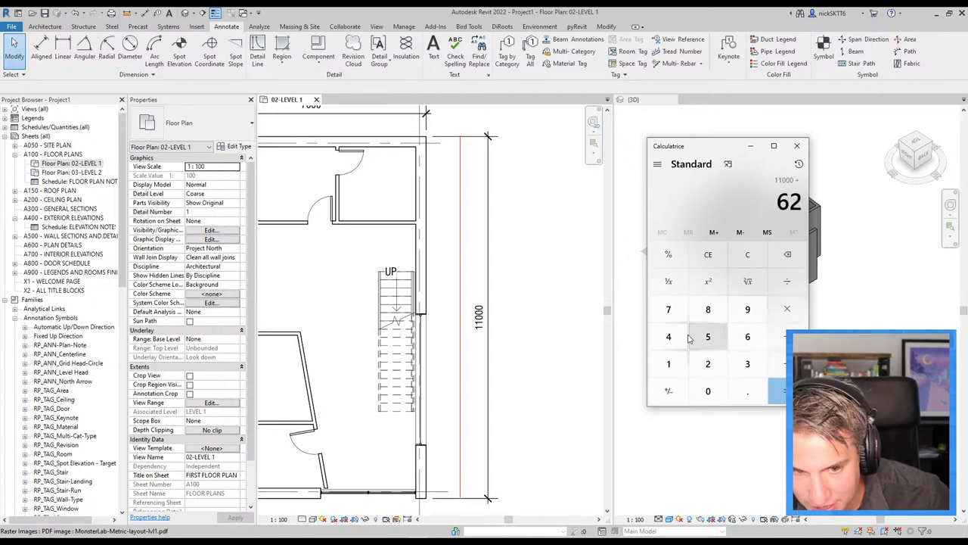
click(670, 310)
click(708, 364)
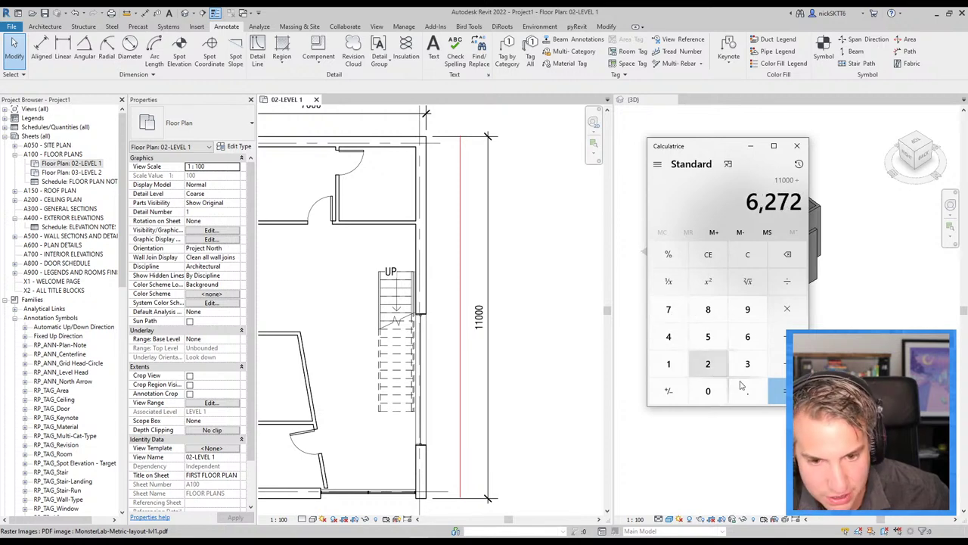
click(748, 391)
click(669, 337)
click(777, 391)
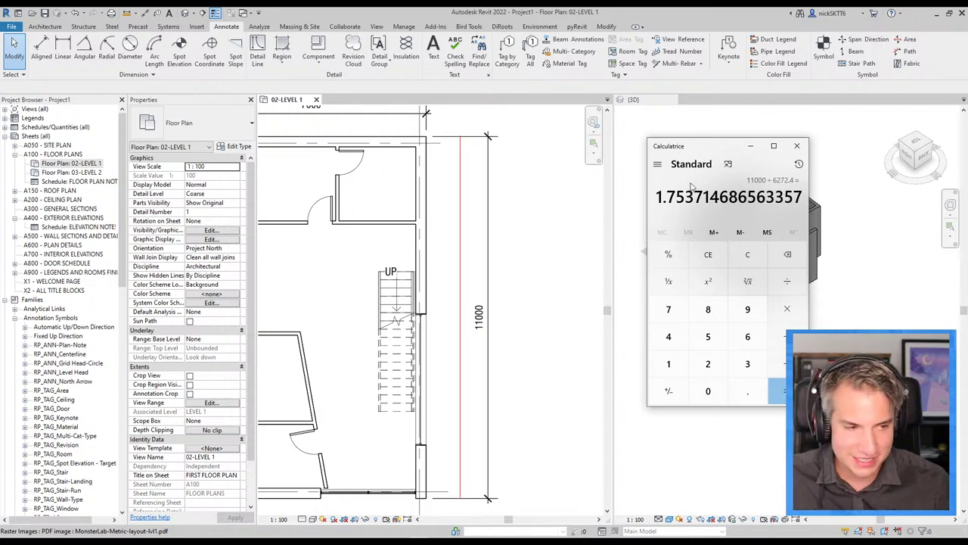
click(799, 148)
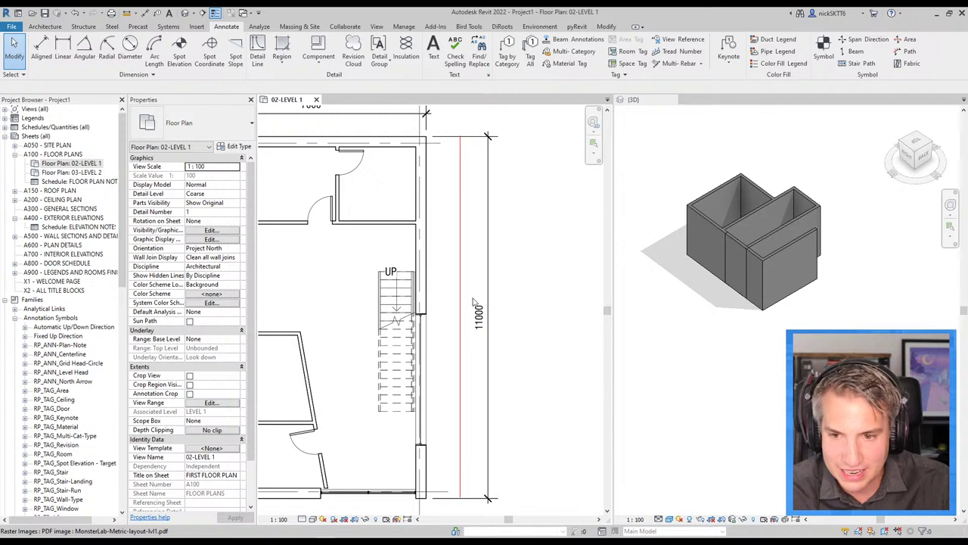
scroll(475, 302, down, 3)
Step: Scale the selected PDF image numerically by 1.75398 from a picked origin
click(404, 205)
key(z)
key(f)
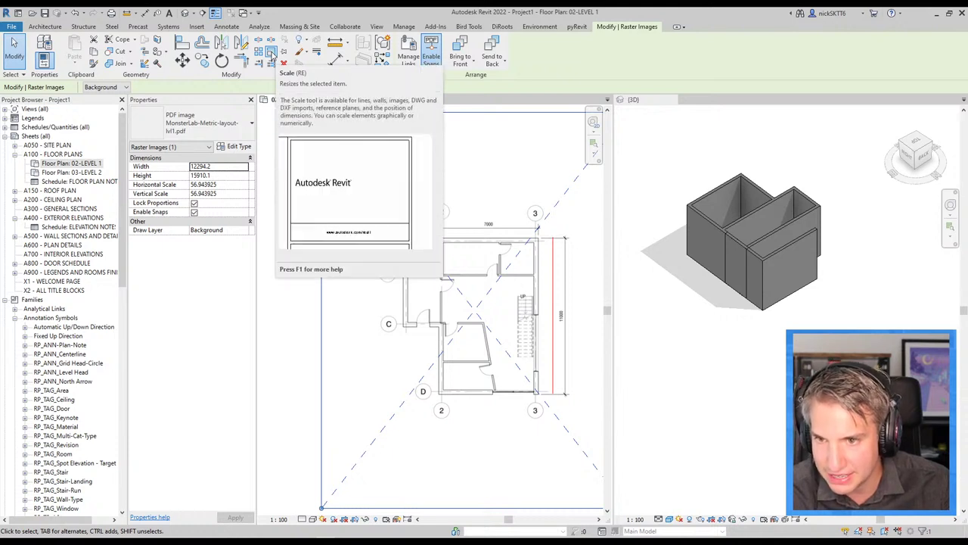
click(271, 55)
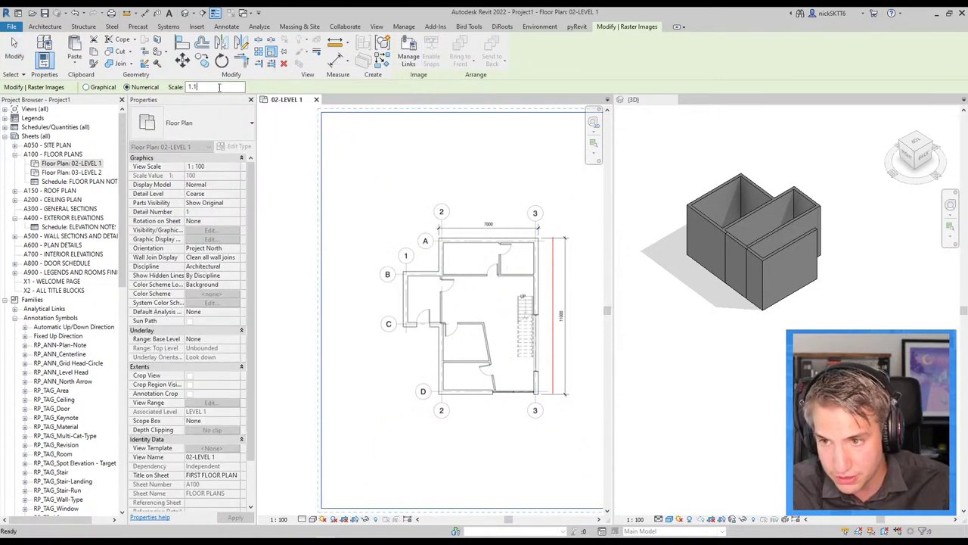
text(1.)
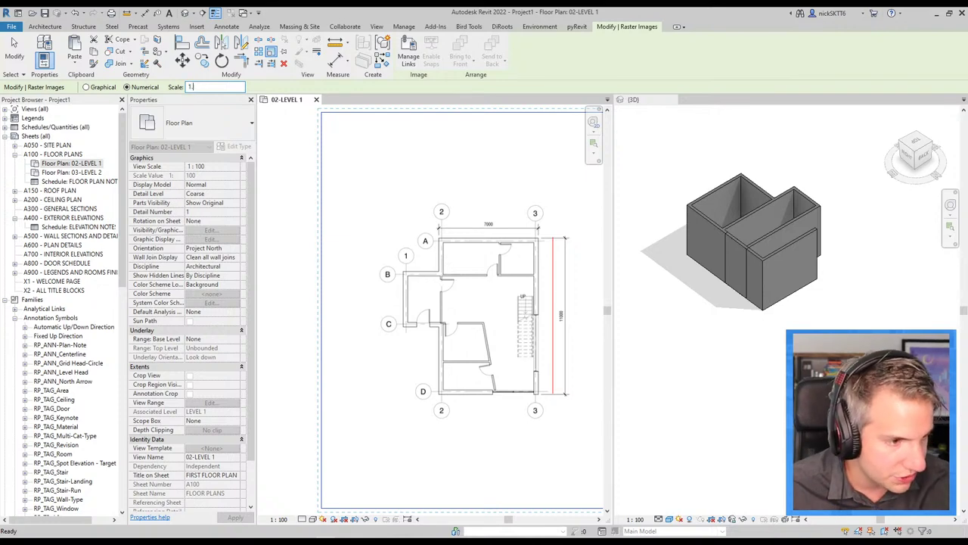
text(75)
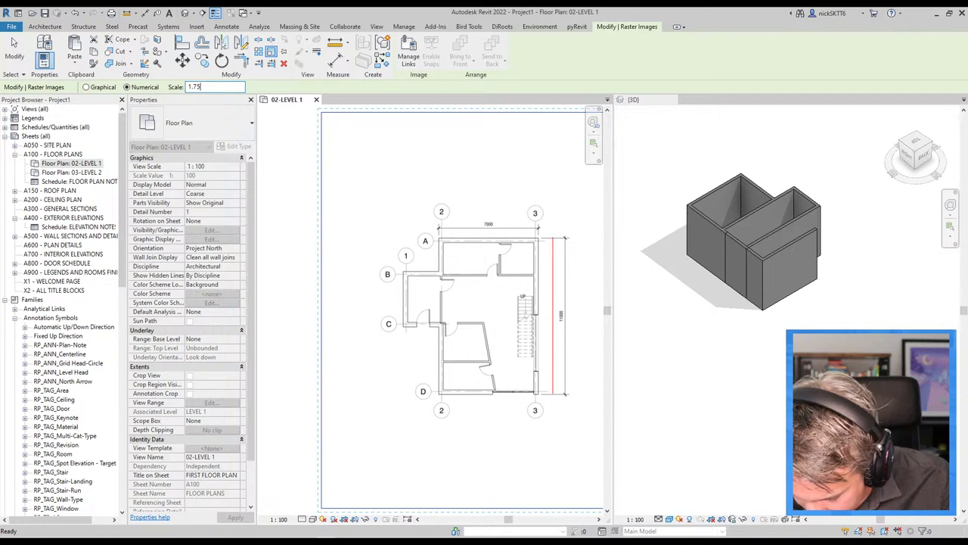
text(398)
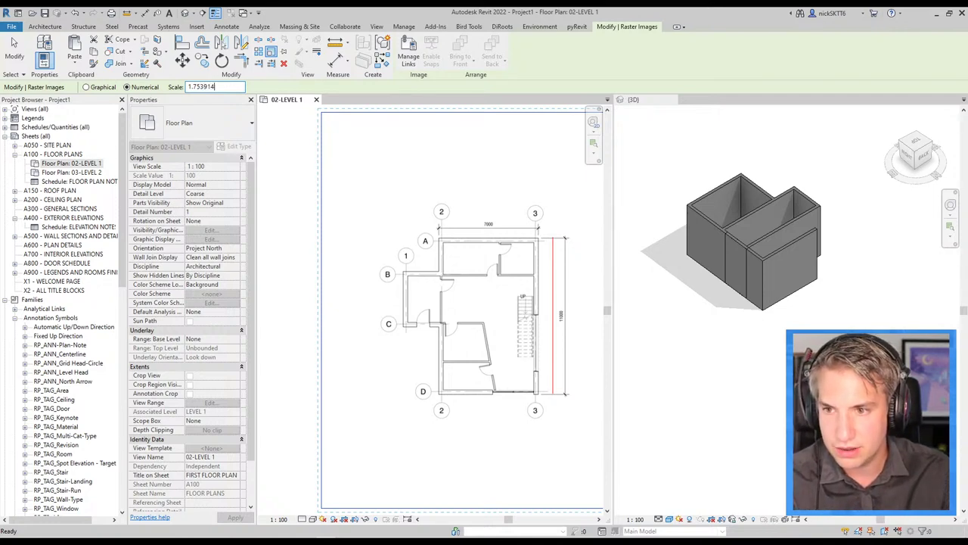
click(469, 288)
Step: Move the scaled PDF plan onto the model's grid lines and deselect it
scroll(529, 318, down, 3)
scroll(555, 328, up, 2)
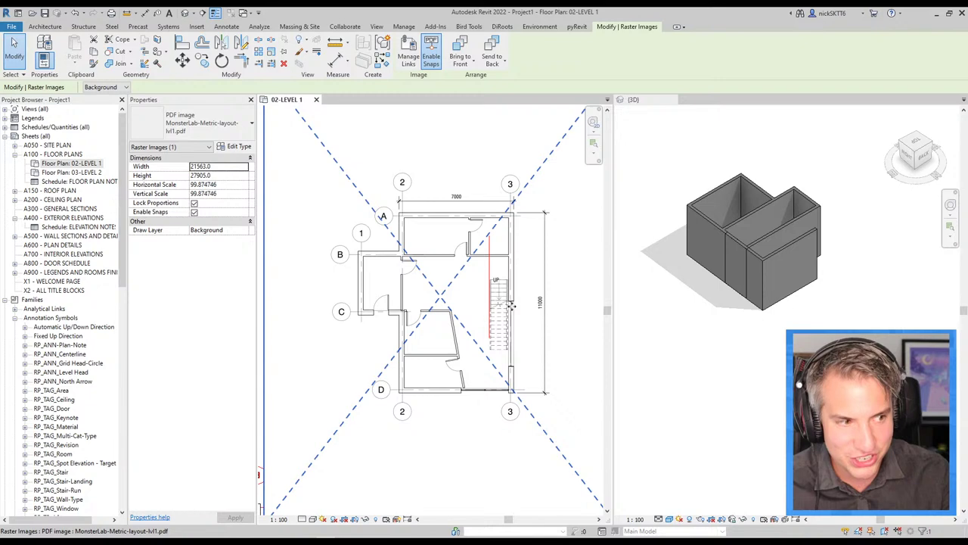
scroll(511, 305, down, 3)
drag(499, 302, 505, 287)
scroll(505, 264, up, 3)
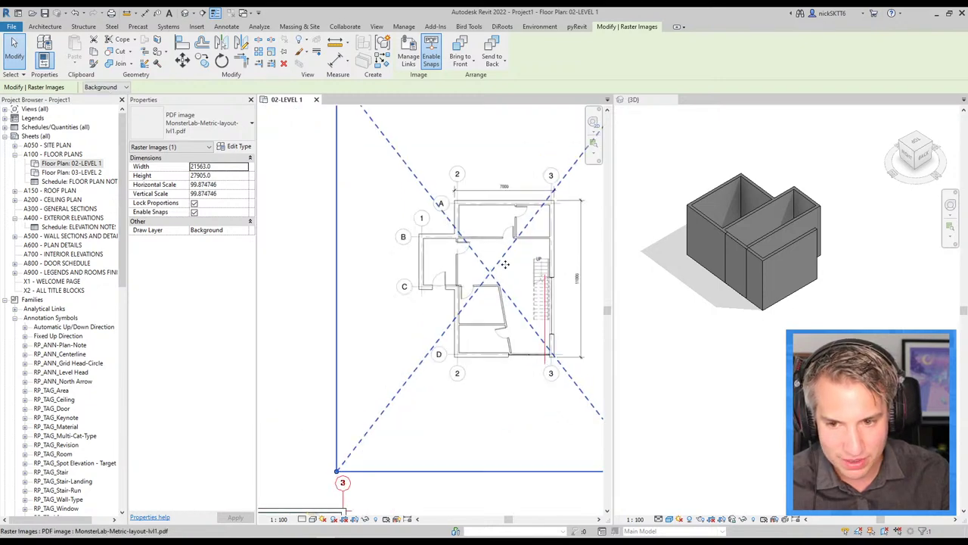
key(Escape)
scroll(491, 257, up, 2)
scroll(462, 242, up, 2)
scroll(434, 233, up, 2)
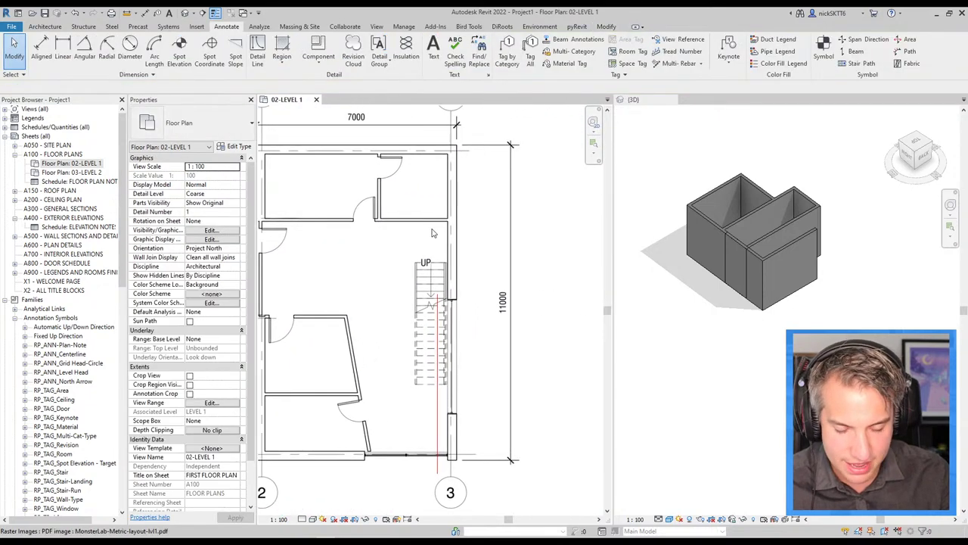
Step: Trace walls from the PDF's top wall past grid A, across to grid 1, down to grid C
click(44, 26)
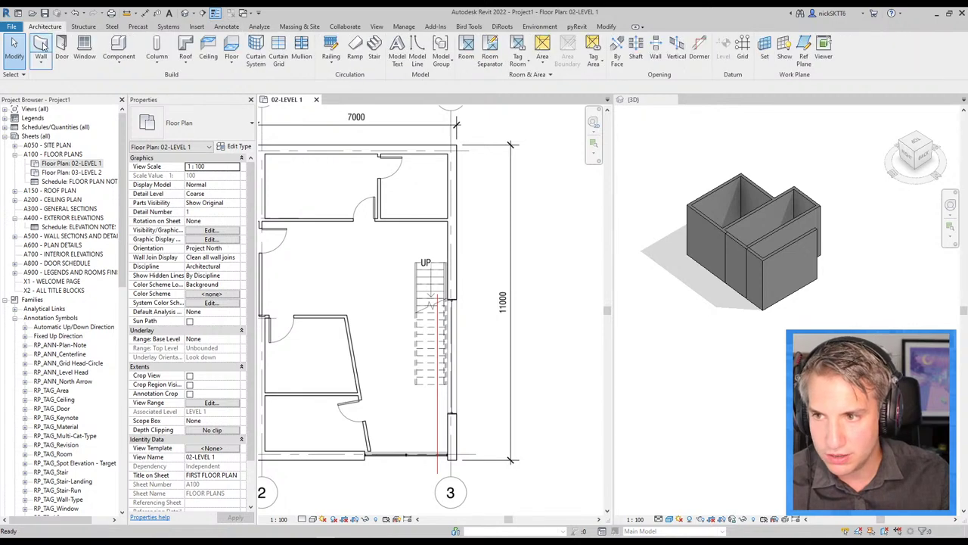
click(43, 47)
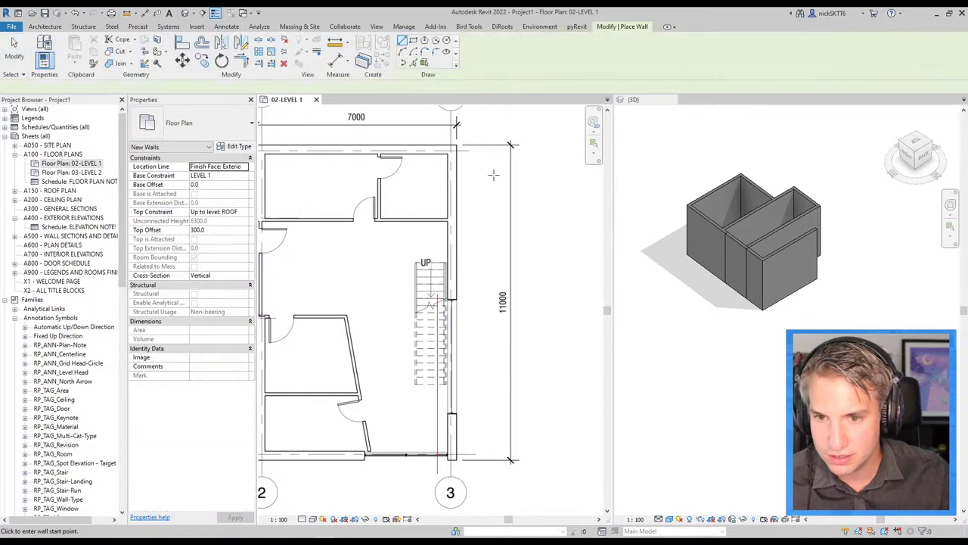
click(458, 225)
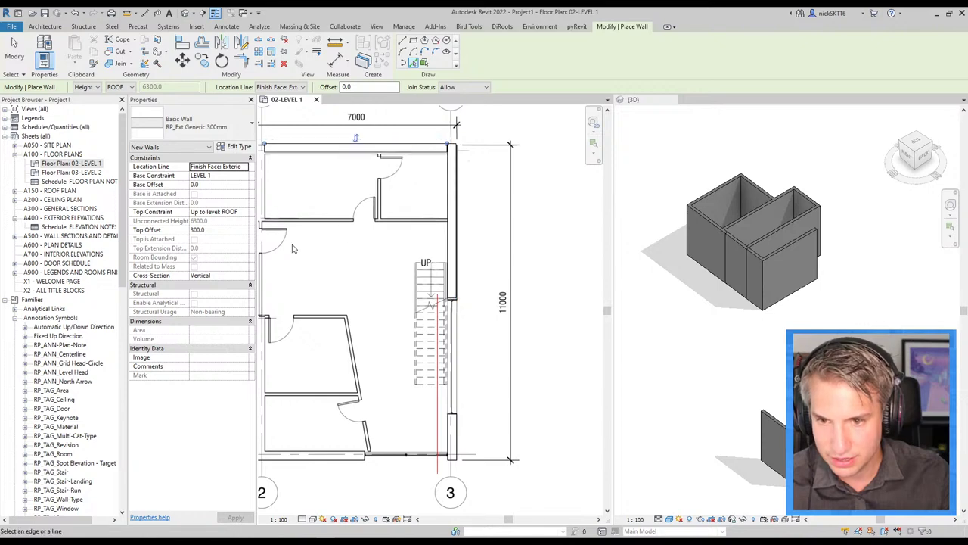
middle_drag(403, 145, 544, 265)
scroll(429, 189, up, 2)
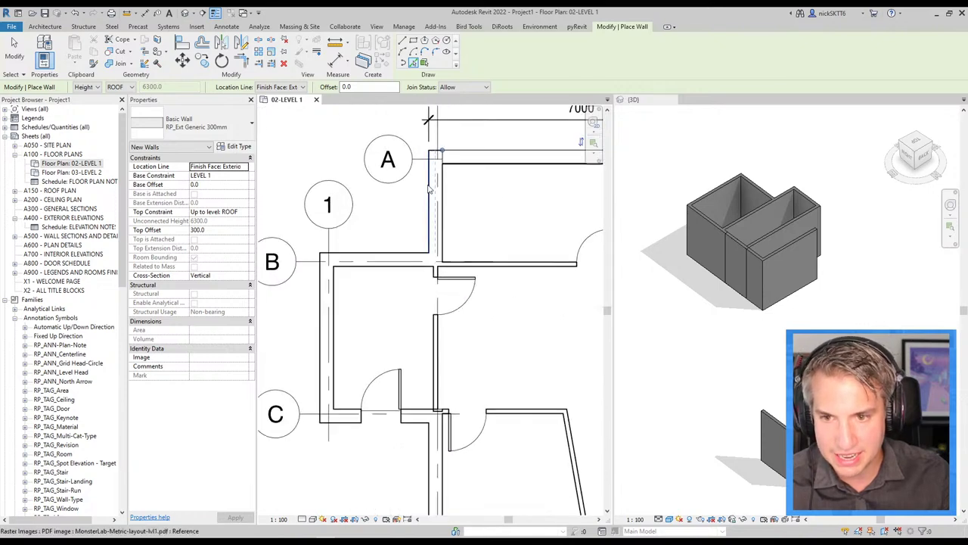
click(429, 254)
click(328, 254)
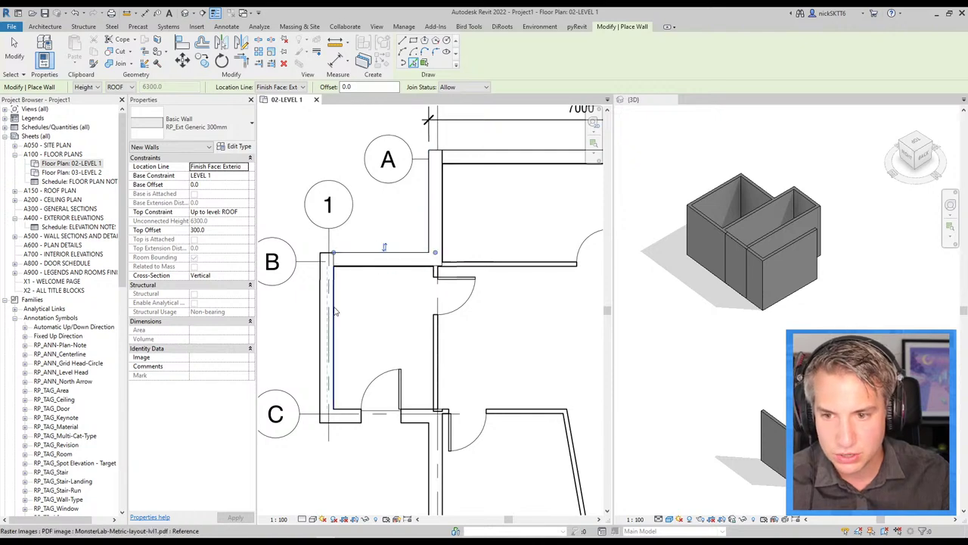
click(328, 423)
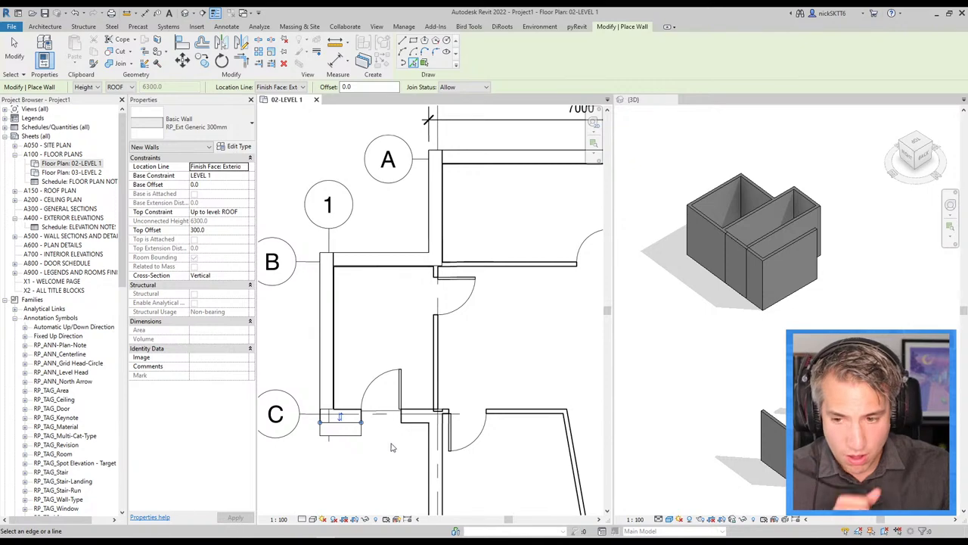
middle_drag(401, 446, 412, 212)
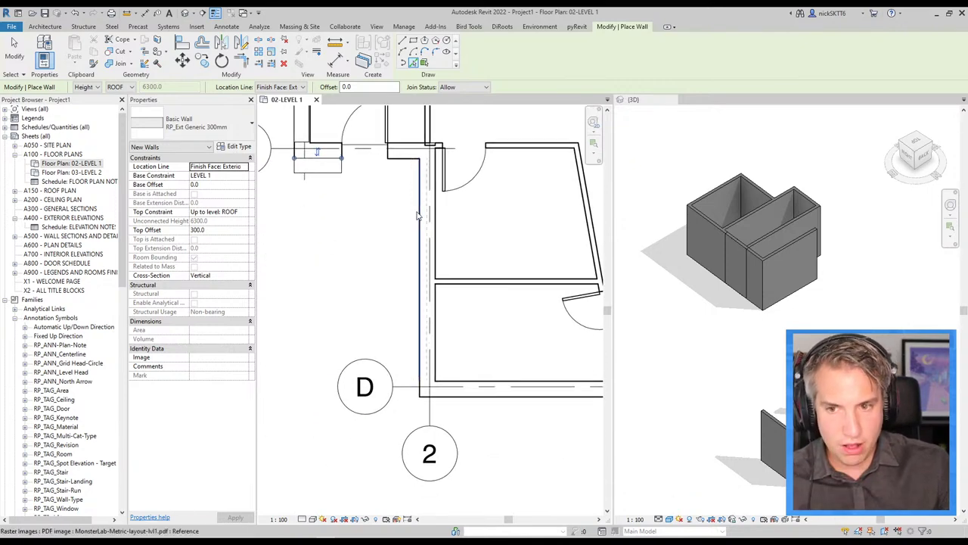
key(Escape)
key(Escape)
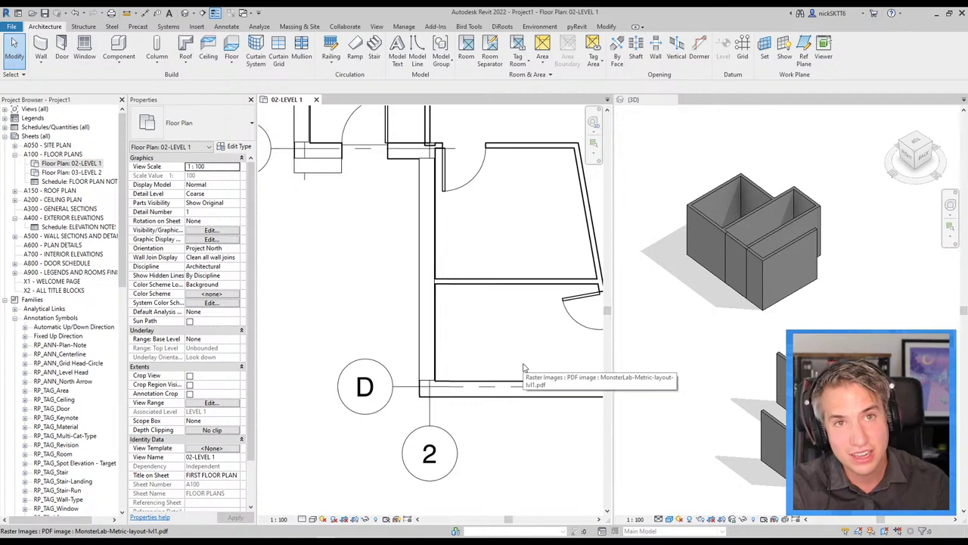
scroll(464, 367, down, 5)
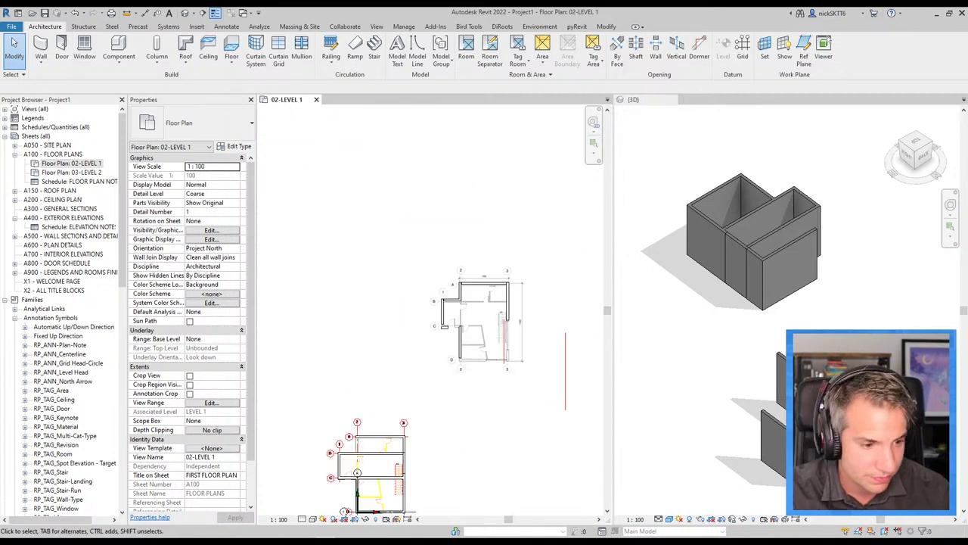
Step: Scroll the tips PDF to the Tip #8 Create Similar slide, then minimise Acrobat back to Revit
key(alt+Tab)
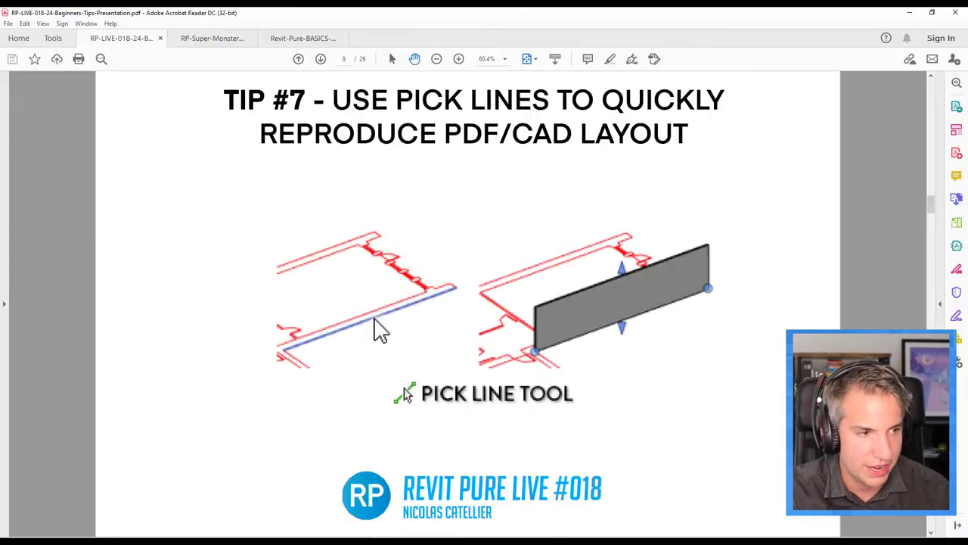
scroll(556, 294, down, 1)
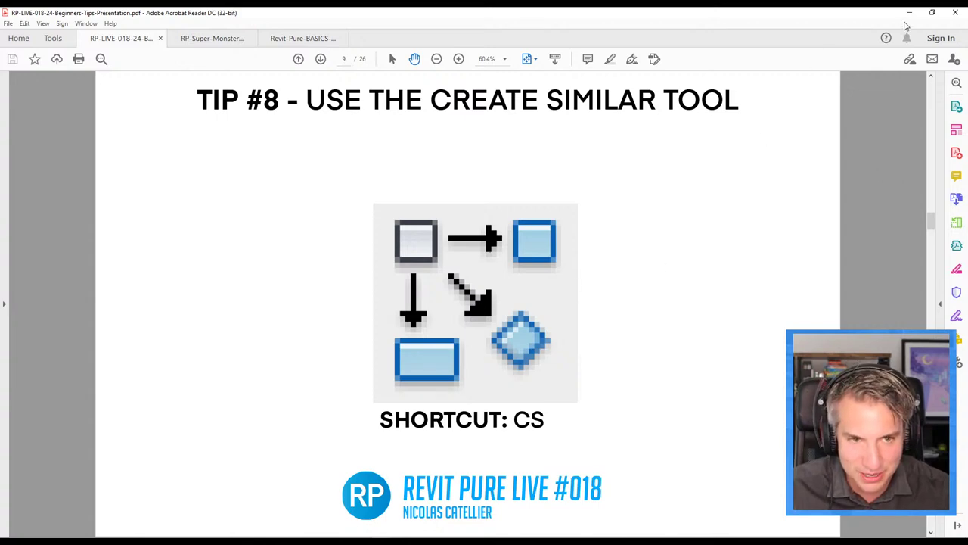
click(908, 13)
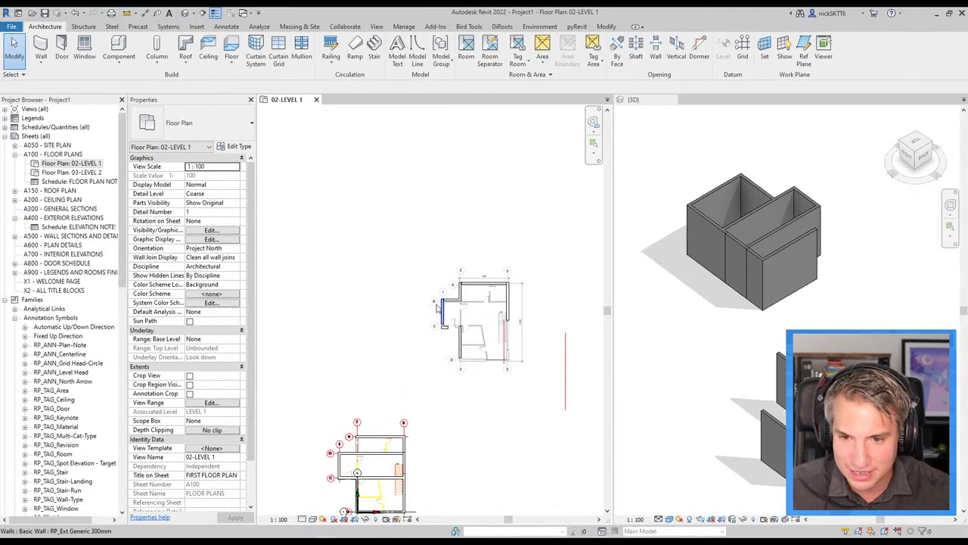
Step: Select the imported PDF plan underlay and hide it from the Level 1 view
scroll(437, 305, up, 5)
scroll(368, 274, down, 3)
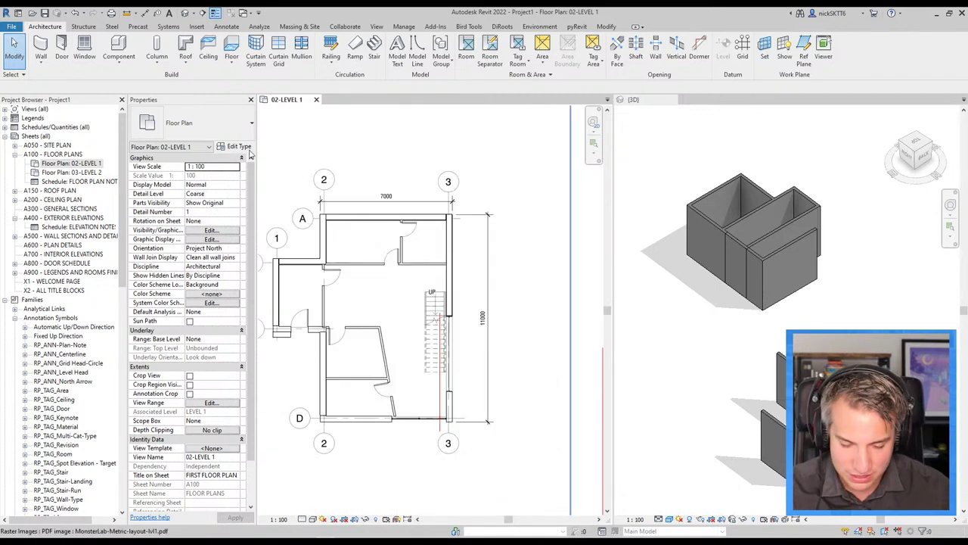
click(62, 50)
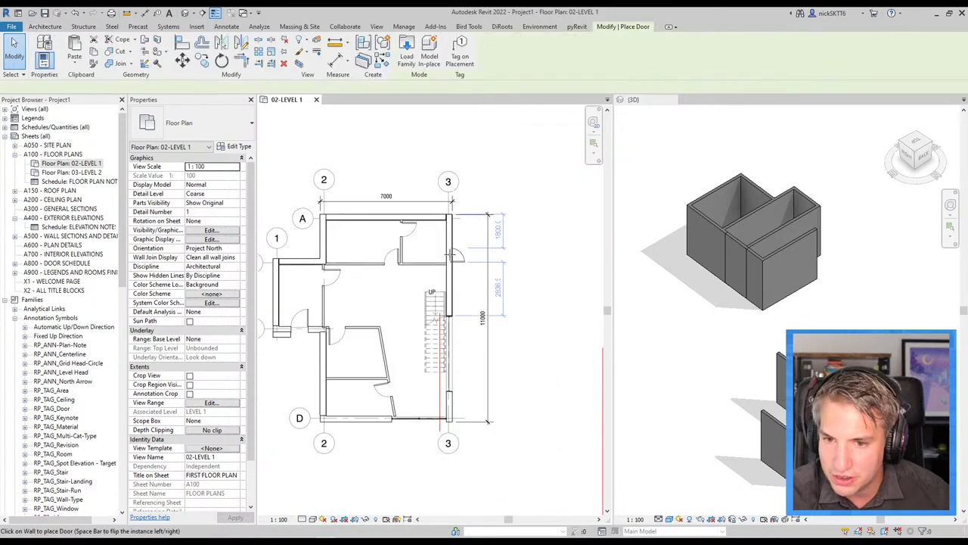
scroll(454, 256, up, 2)
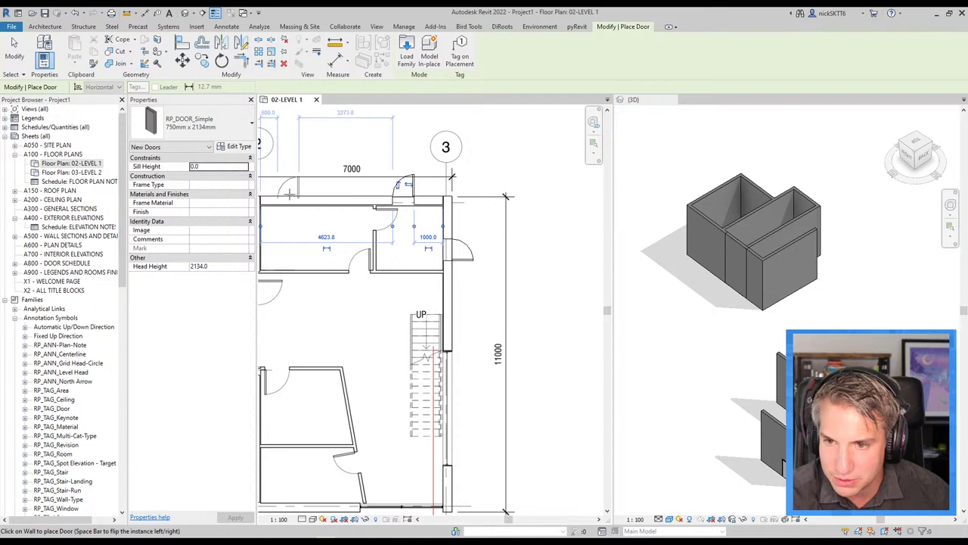
key(Escape)
key(Escape)
click(320, 177)
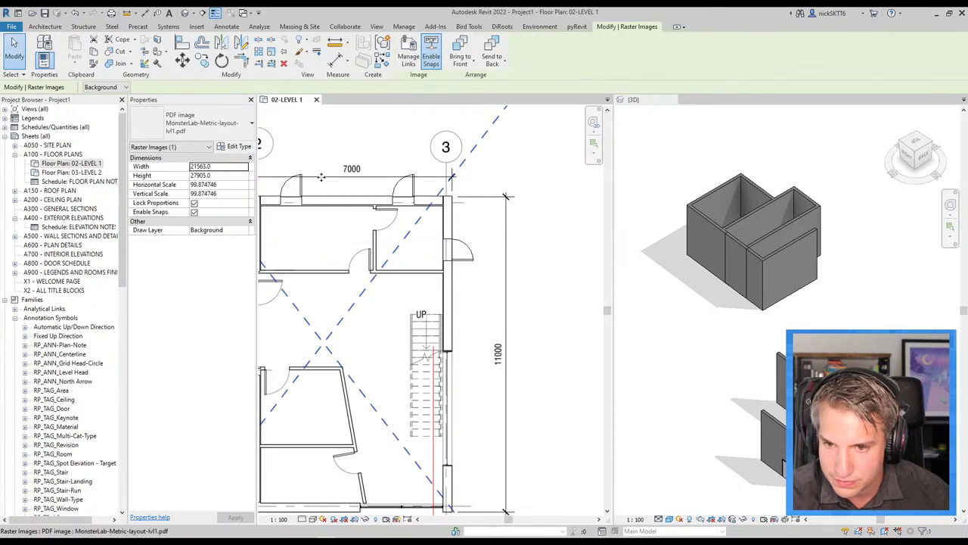
scroll(321, 177, down, 2)
scroll(320, 177, down, 2)
scroll(405, 297, down, 1)
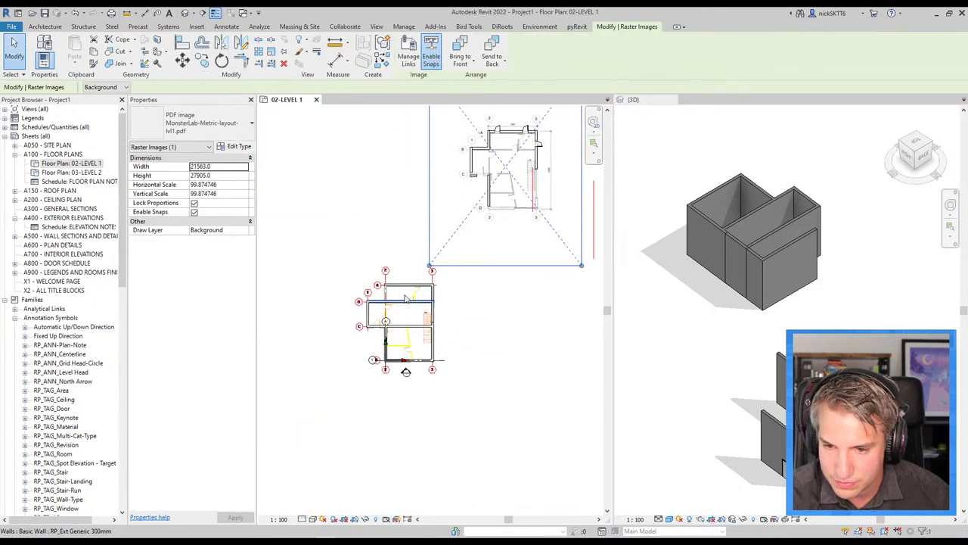
scroll(405, 298, up, 4)
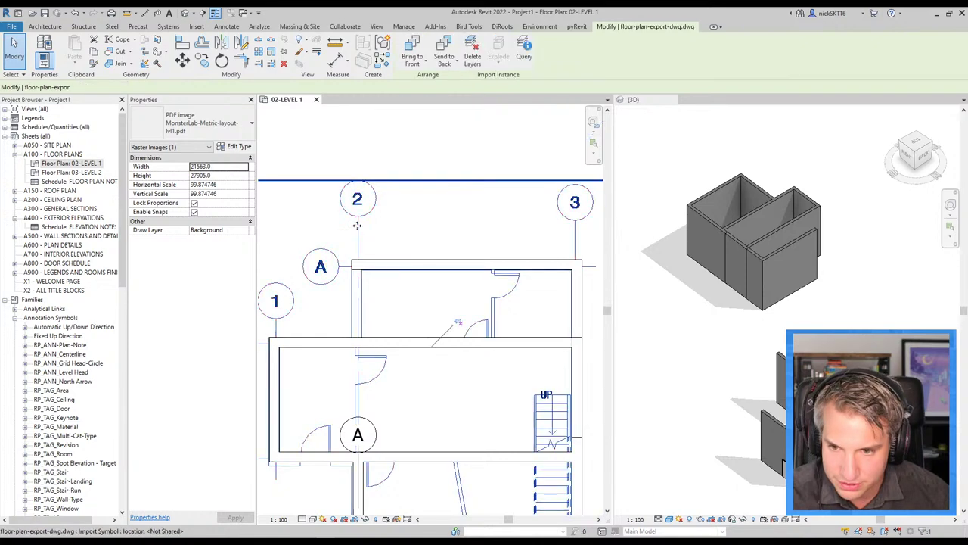
key(Delete)
Step: Place a 750mm x 2134mm RP_DOOR_Simple door in the top wall
key(r)
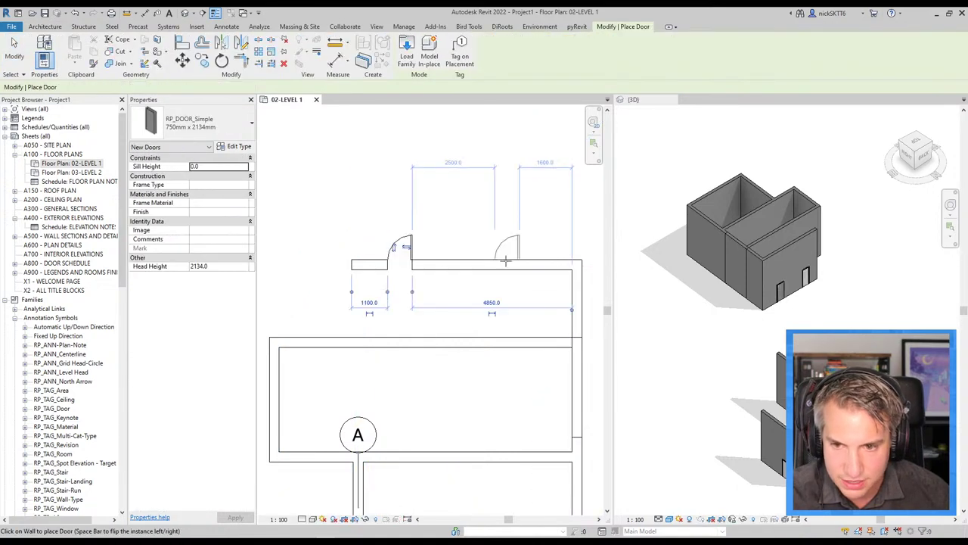
click(400, 261)
key(Escape)
key(Escape)
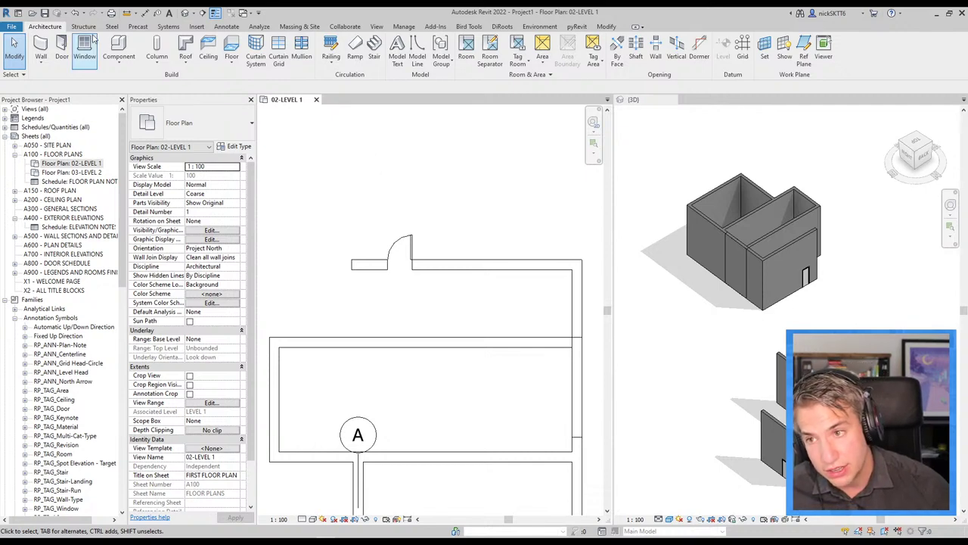
Step: Keep the 750mm x 2134mm RP_DOOR_Simple door type and select the placed door
click(61, 49)
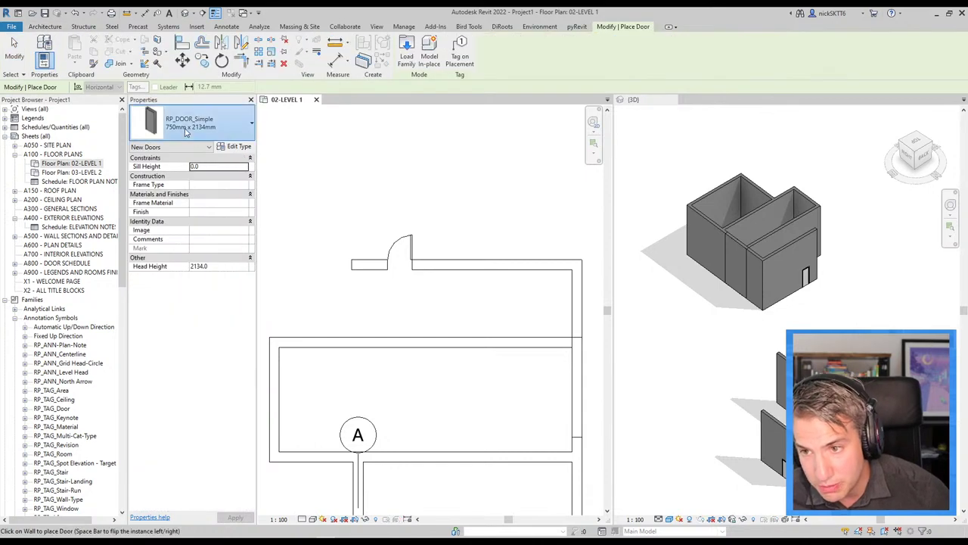
click(195, 123)
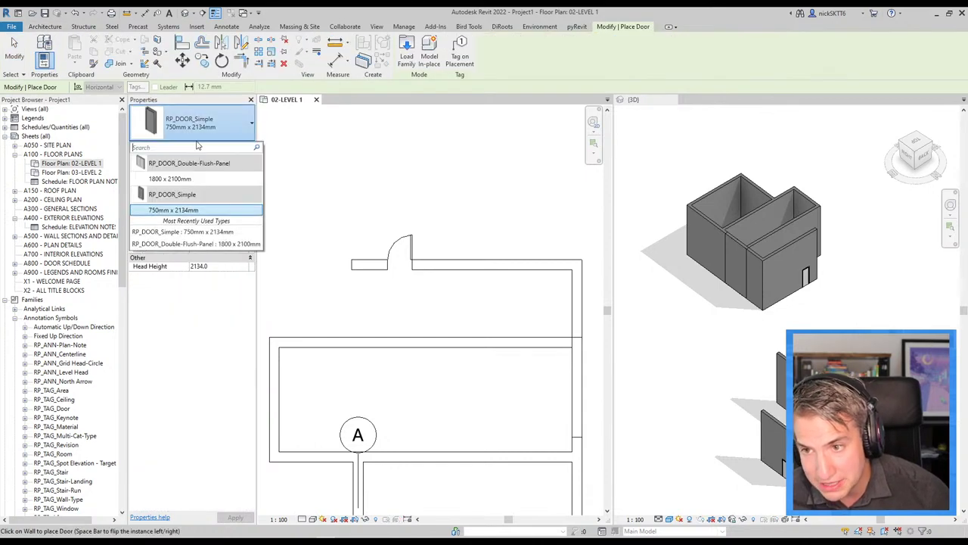
click(215, 214)
key(Escape)
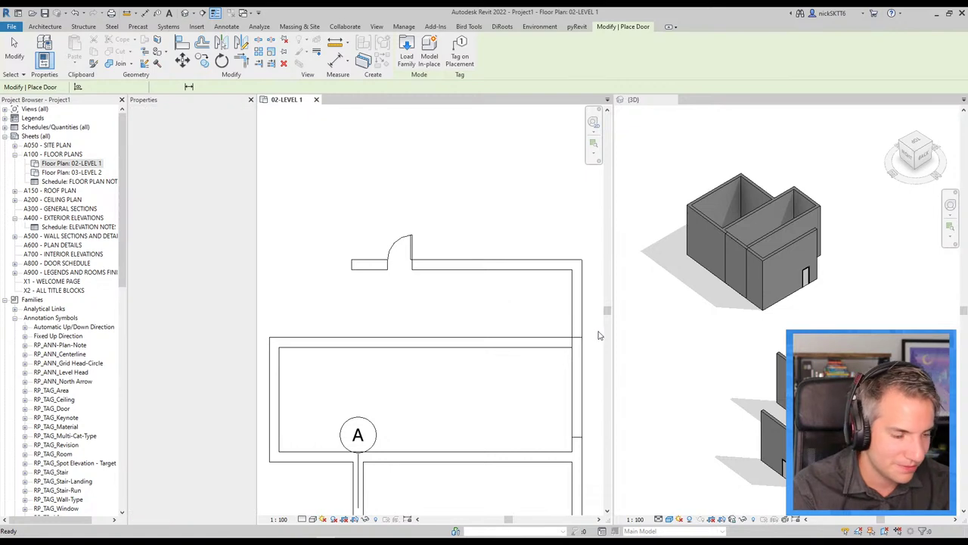
key(Escape)
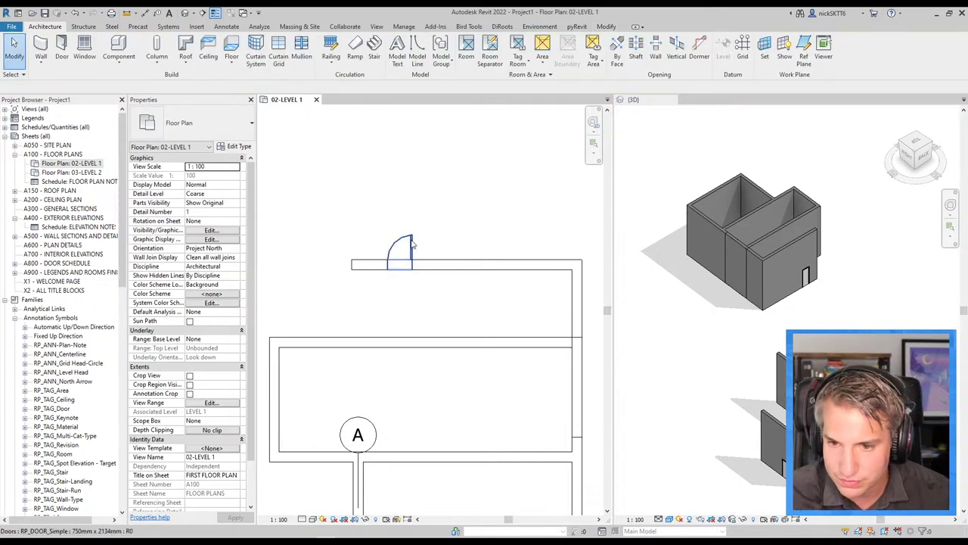
click(412, 244)
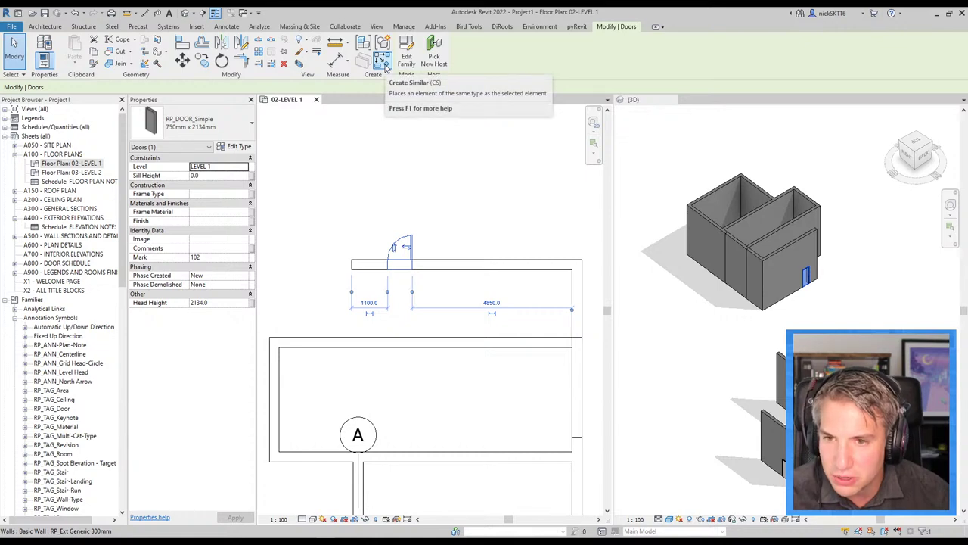
Step: Use Create Similar to add three more single doors on the upper wall and one on the lower wall
click(383, 63)
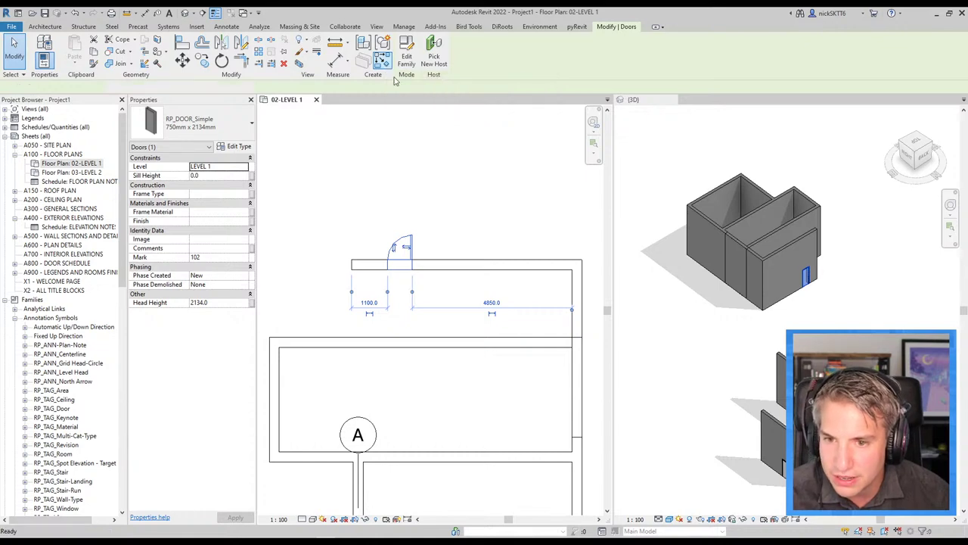
click(461, 260)
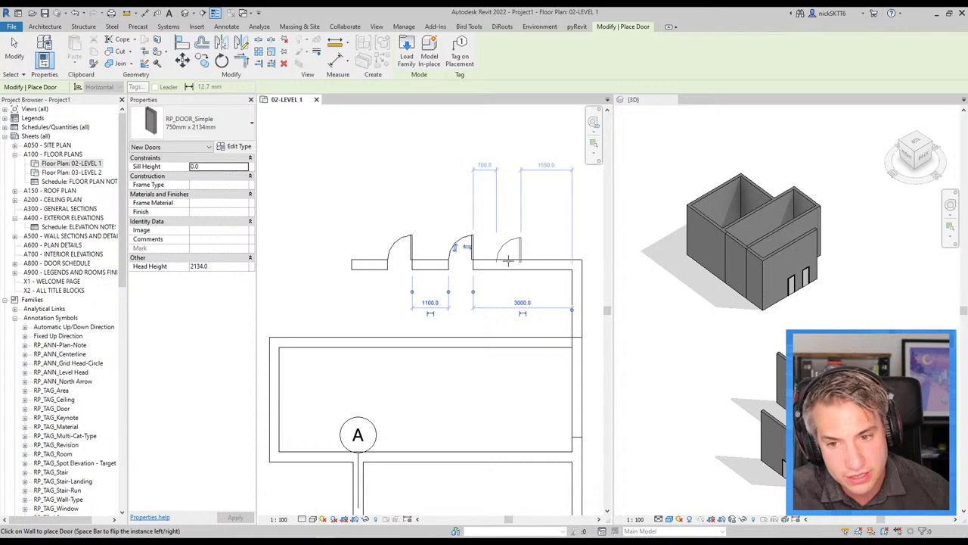
click(509, 261)
click(552, 261)
key(Escape)
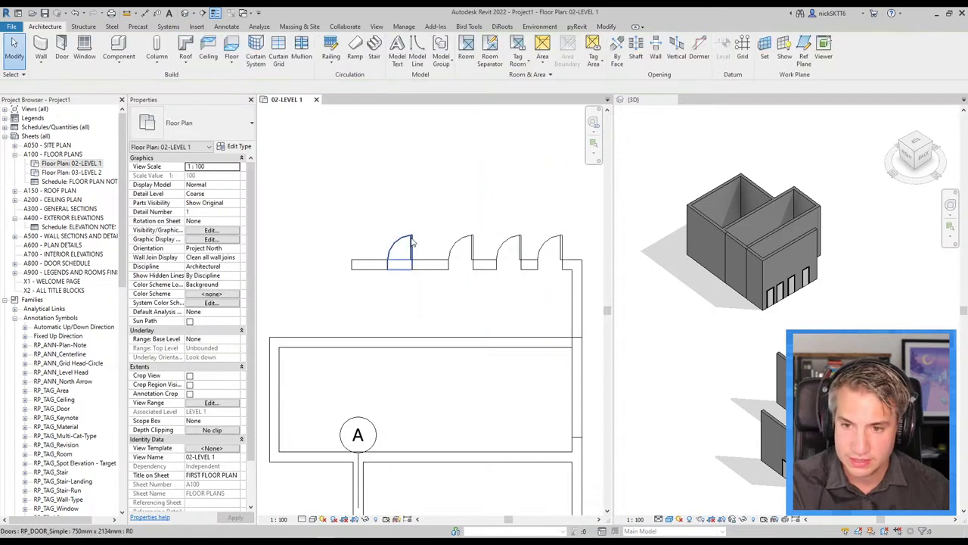
click(412, 242)
key(c)
key(s)
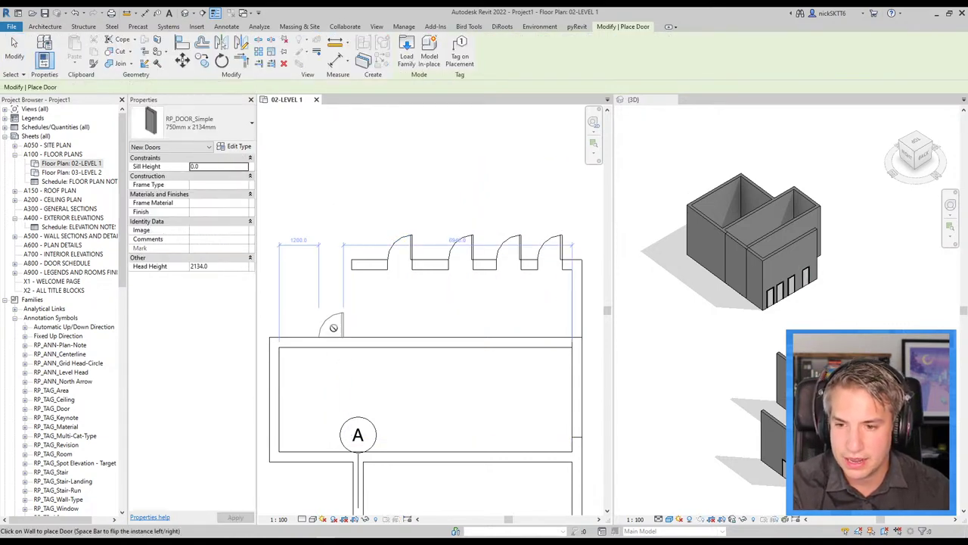
click(333, 327)
key(Escape)
Step: Change the lower-wall door to the 1800 x 2100 double flush-panel type
click(333, 326)
click(196, 123)
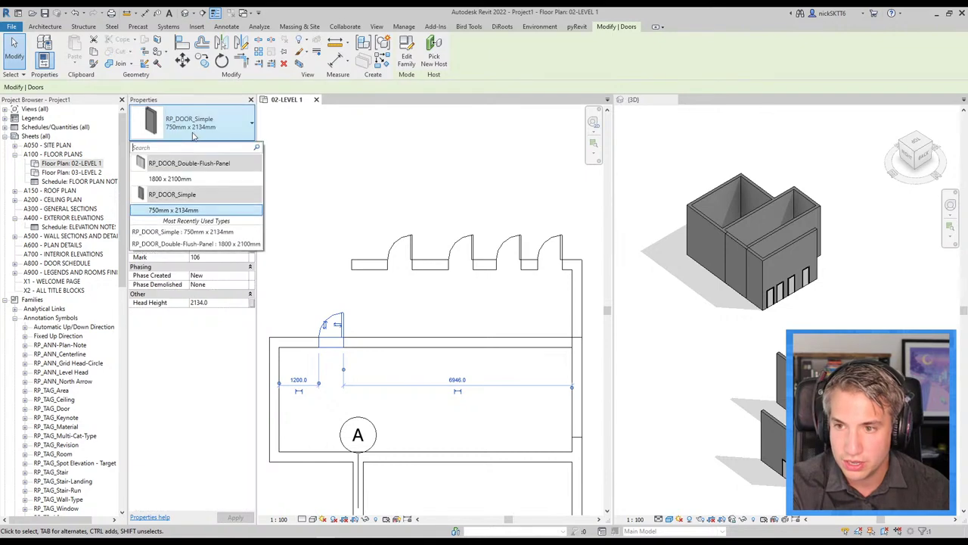
click(173, 179)
click(318, 264)
click(332, 325)
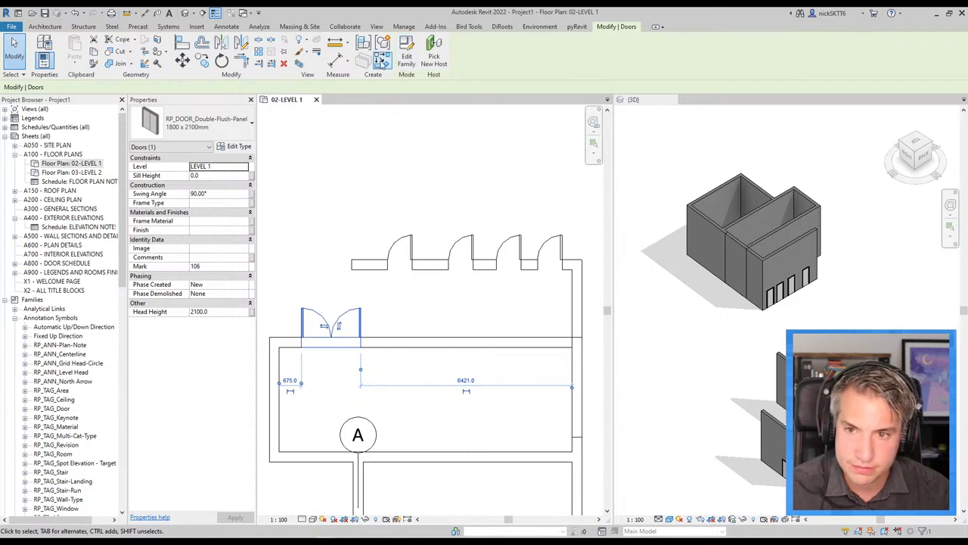
Step: Create similar double doors: two on the lower wall, one on the right wall, one on the bottom wall
click(381, 60)
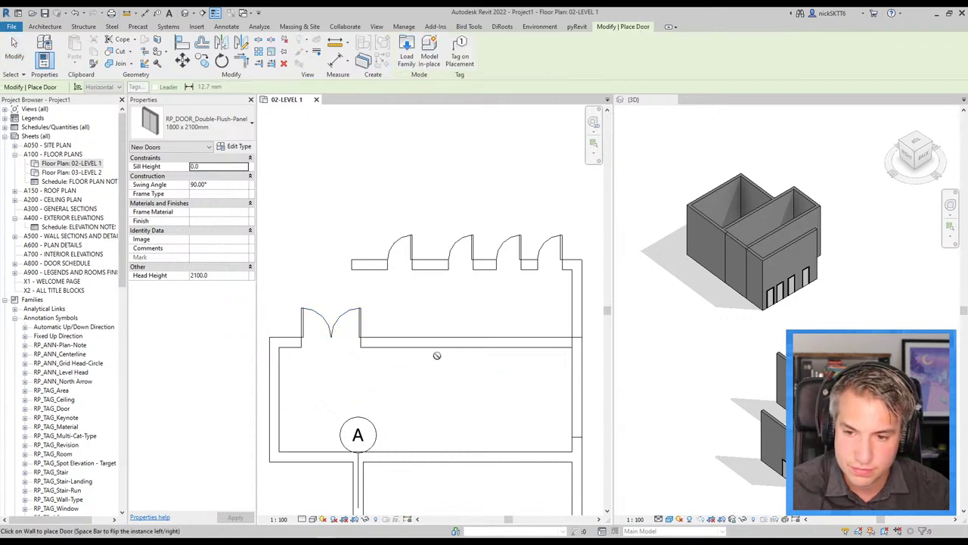
click(417, 338)
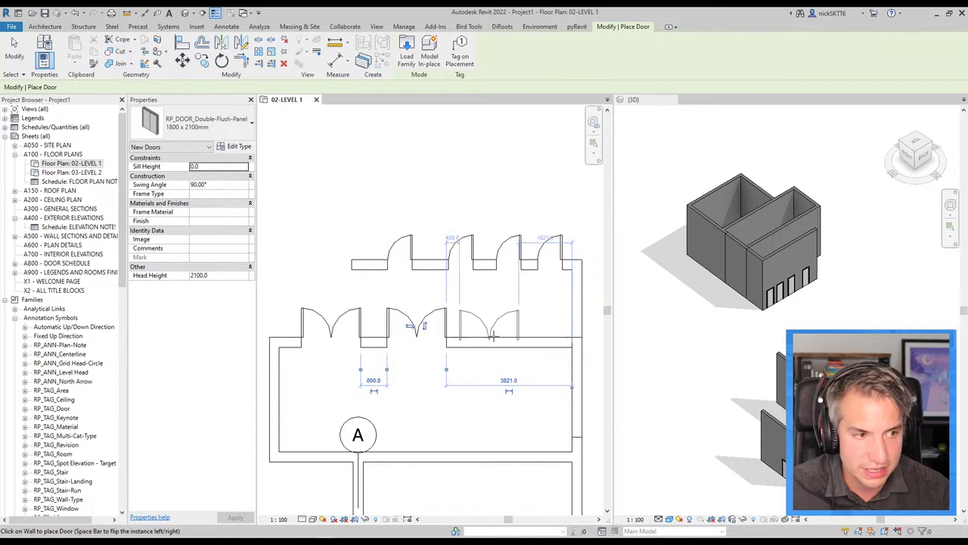
click(496, 338)
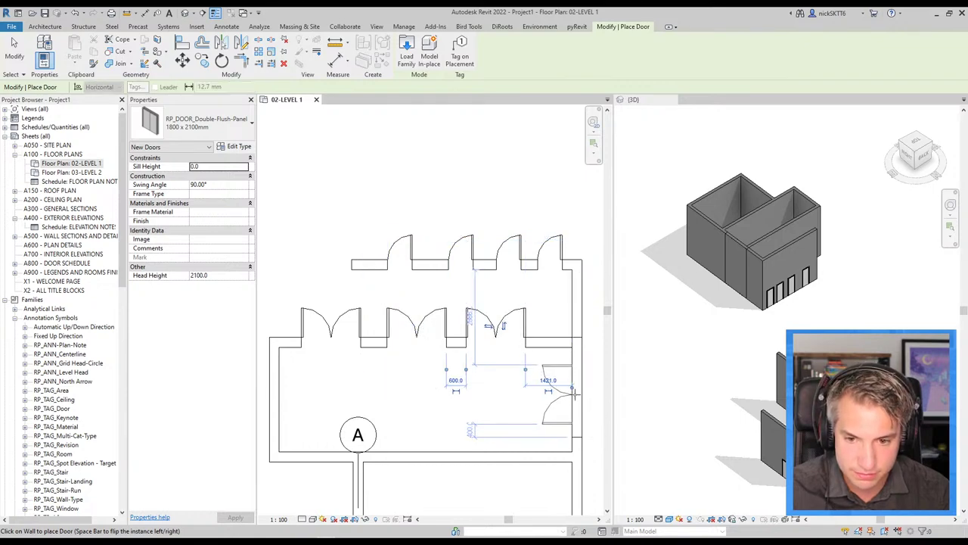
click(575, 394)
click(469, 448)
key(Escape)
key(Escape)
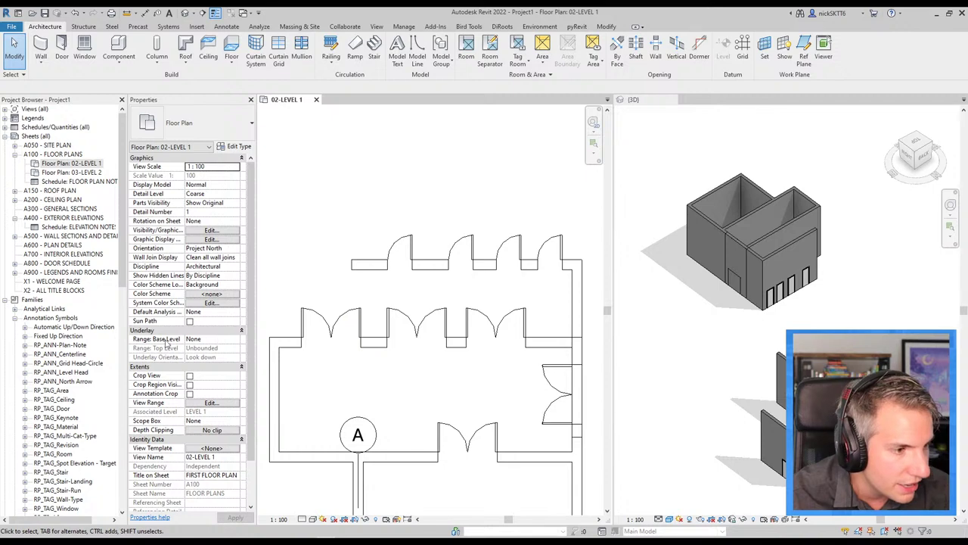
Step: Select the imported PDF floor plan image
scroll(342, 313, down, 3)
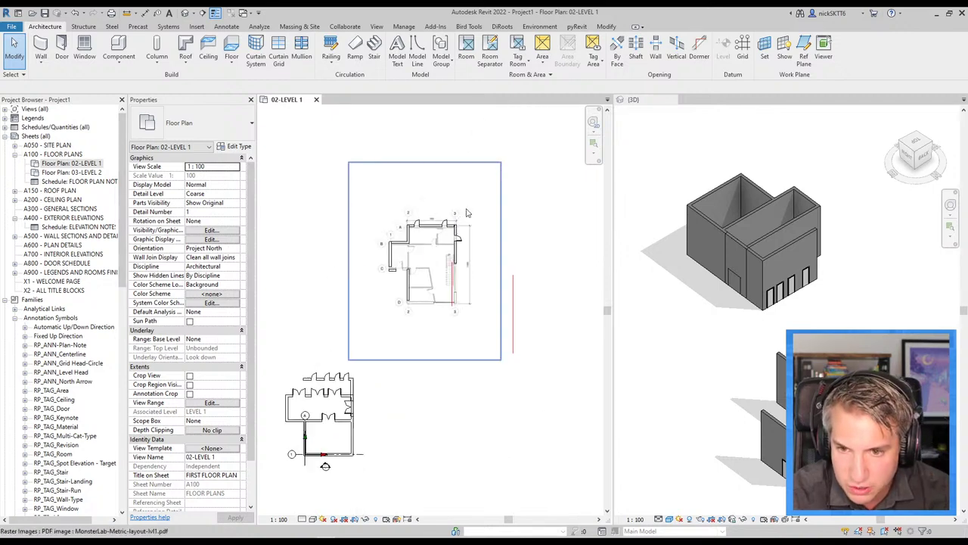
click(476, 254)
click(431, 253)
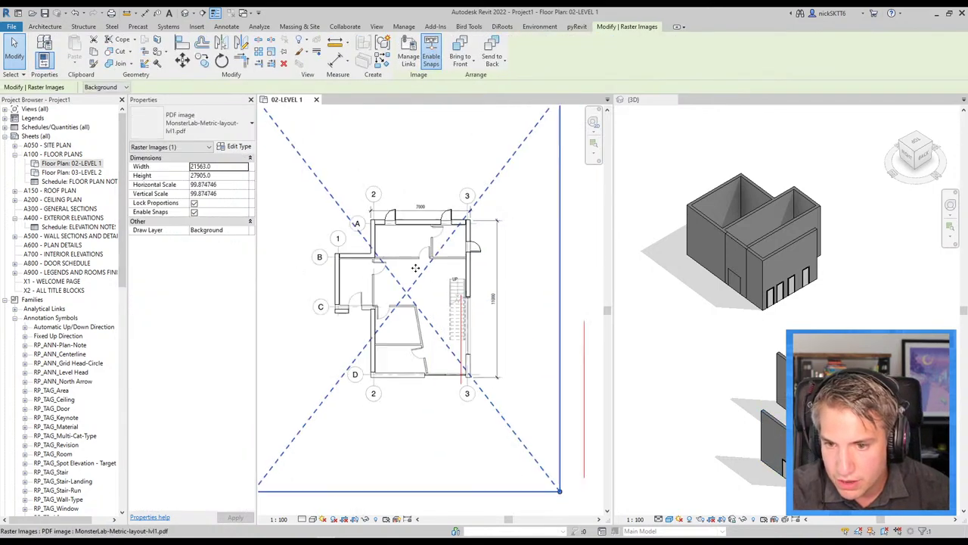
scroll(417, 280, down, 4)
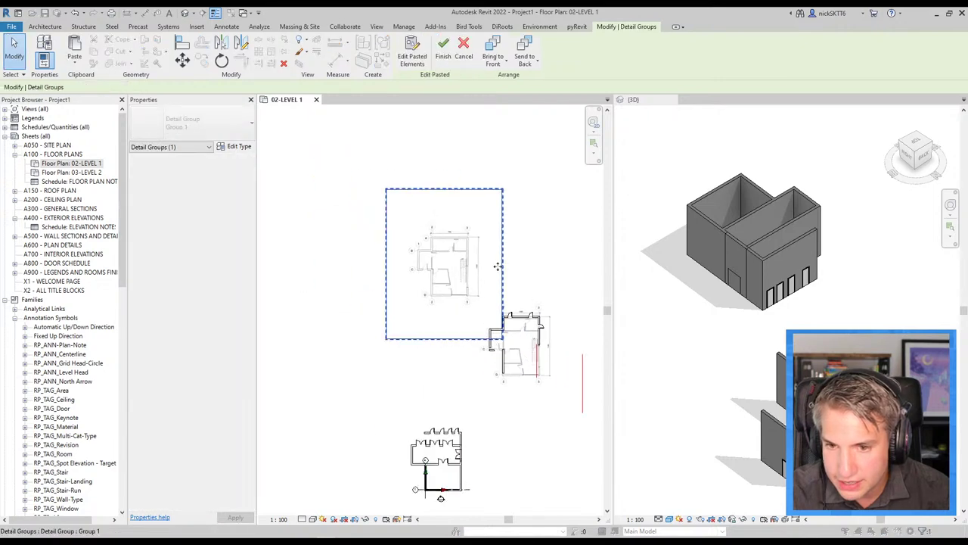
scroll(435, 261, up, 3)
click(436, 261)
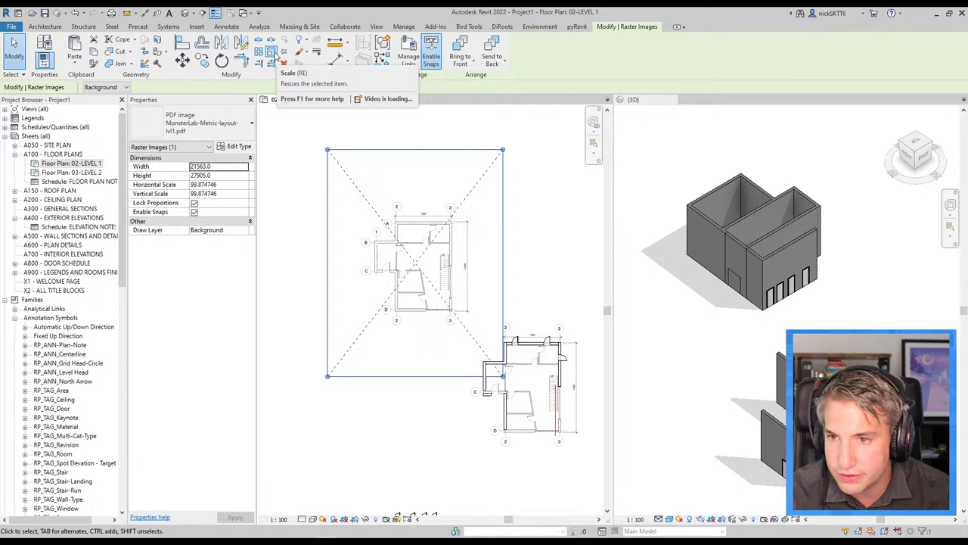
Step: Scale the PDF image numerically with a /6 formula and .4 factor, picking an origin point
click(273, 53)
text(=11000)
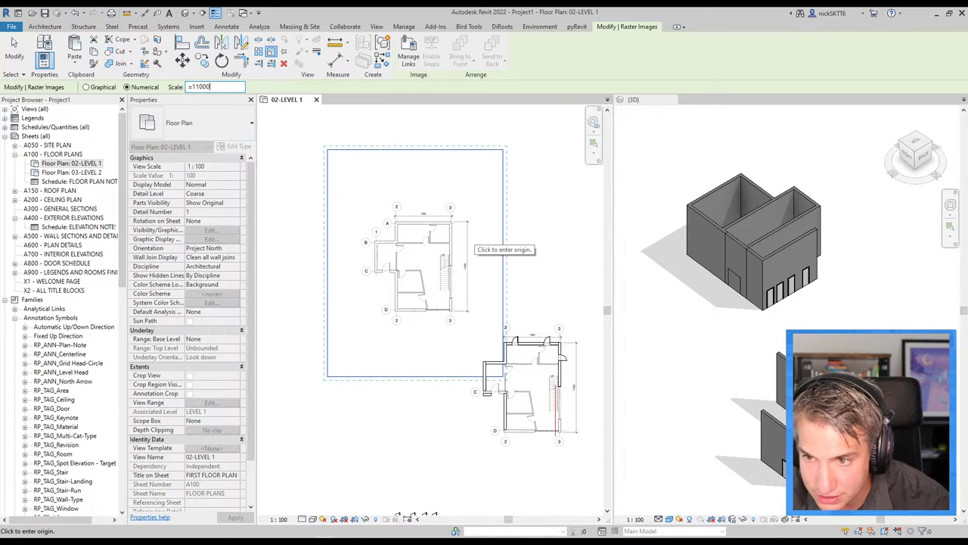
text(/)
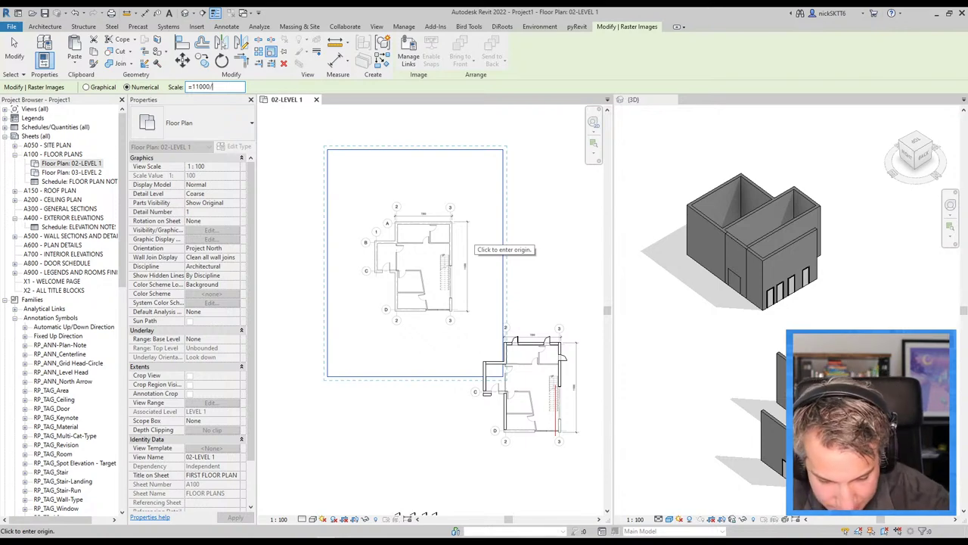
text(62)
key(Return)
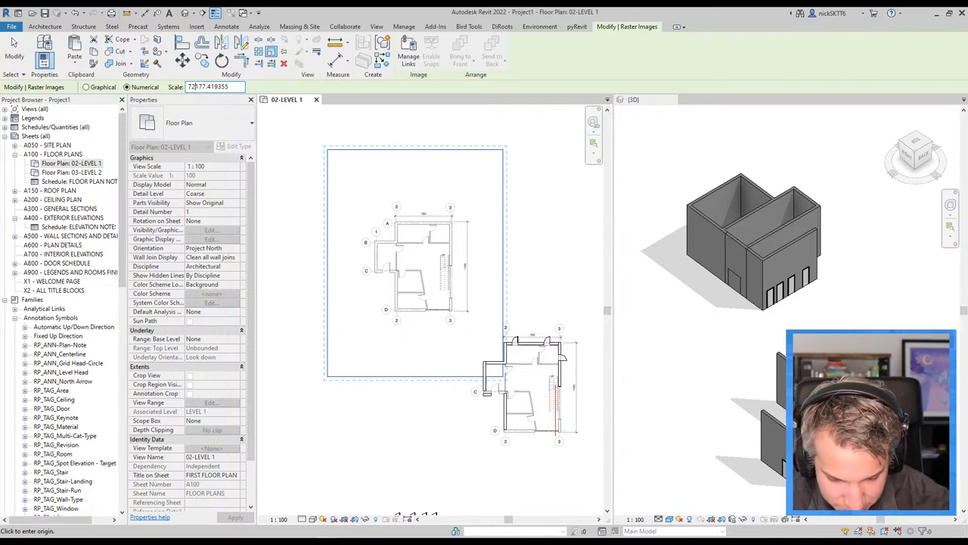
text(.41)
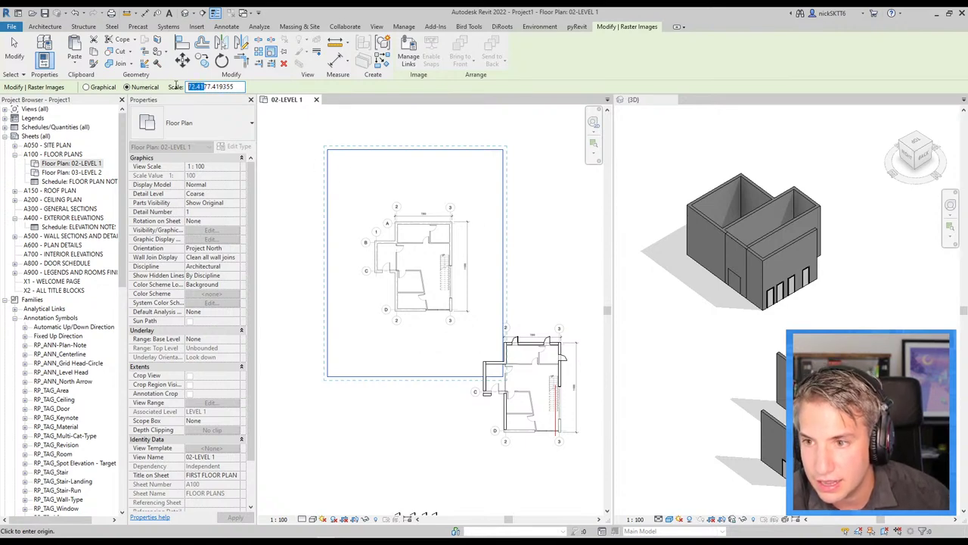
click(404, 214)
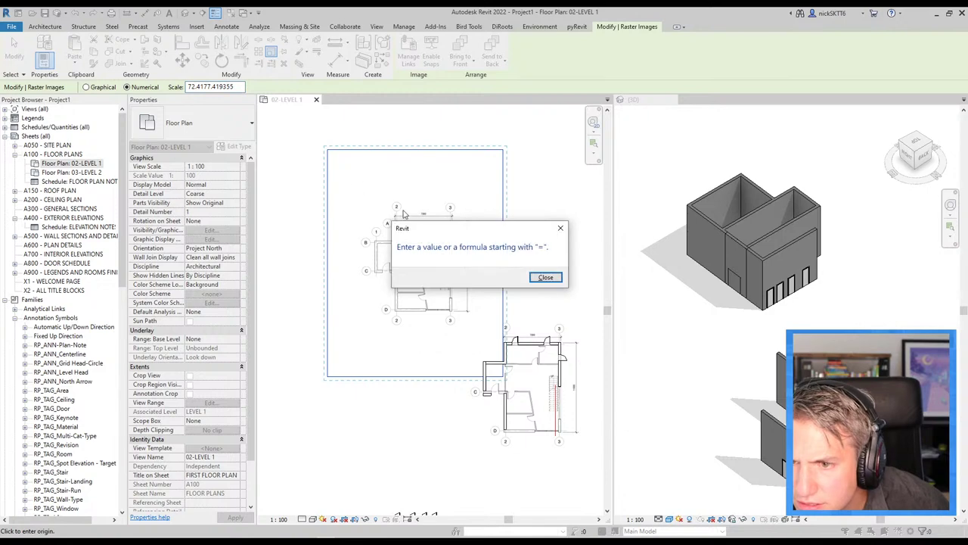
click(550, 280)
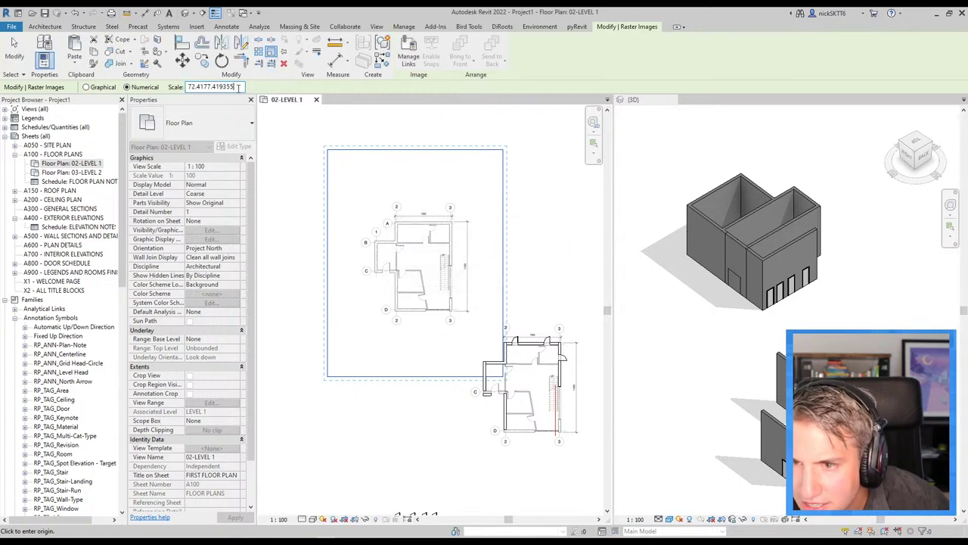
click(321, 185)
click(540, 277)
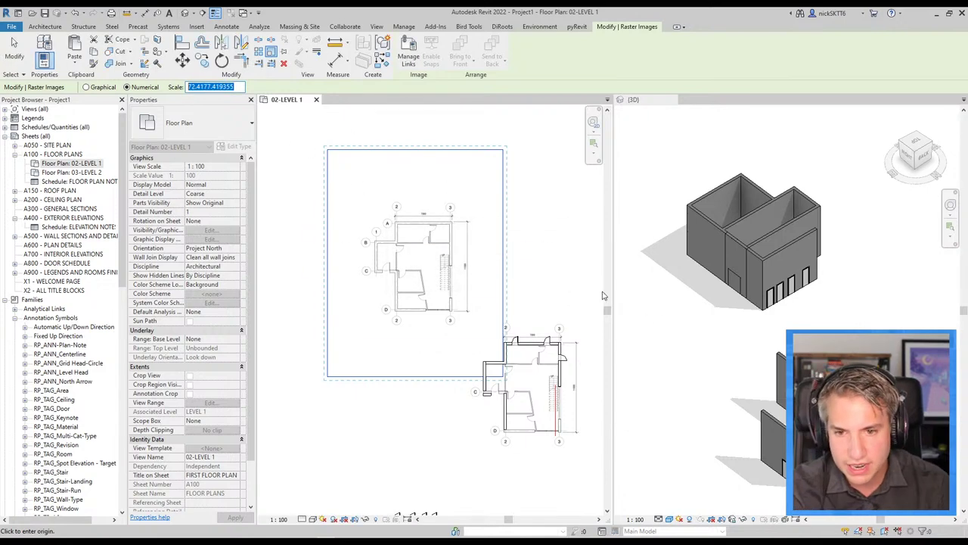
click(338, 216)
scroll(452, 333, up, 3)
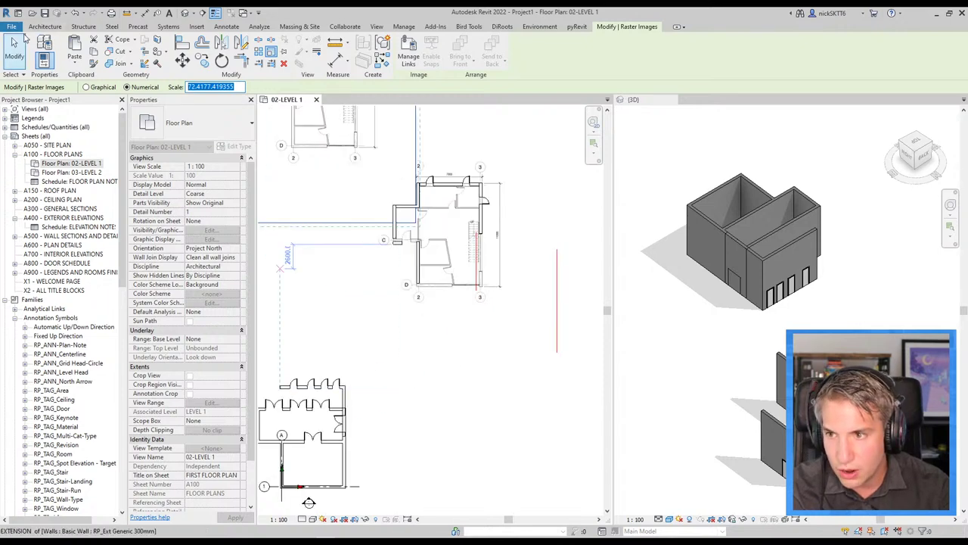
Step: Lengthen the right exterior wall from 5236 to 10472 mm by appending *2 to its length
key(Escape)
key(Escape)
scroll(391, 417, up, 2)
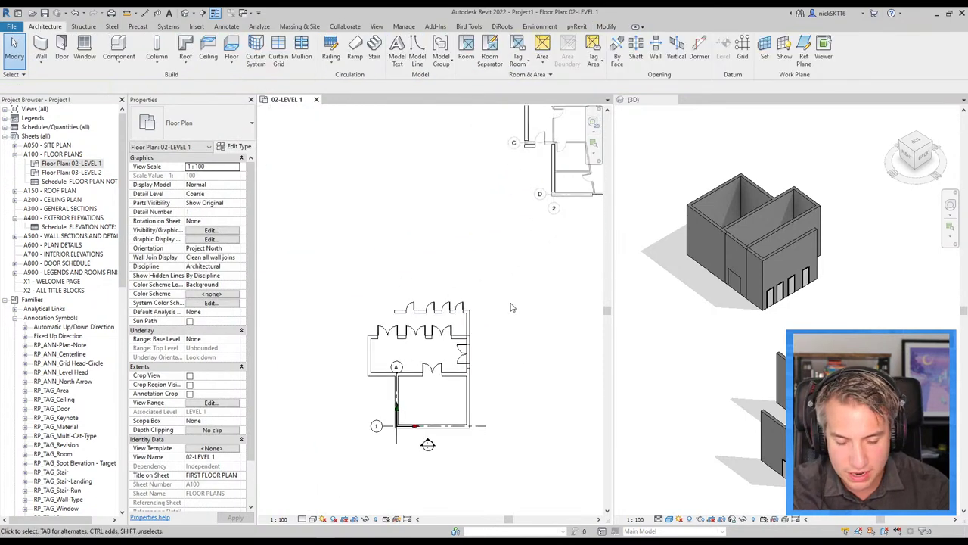
scroll(428, 443, up, 2)
scroll(431, 447, up, 2)
click(508, 303)
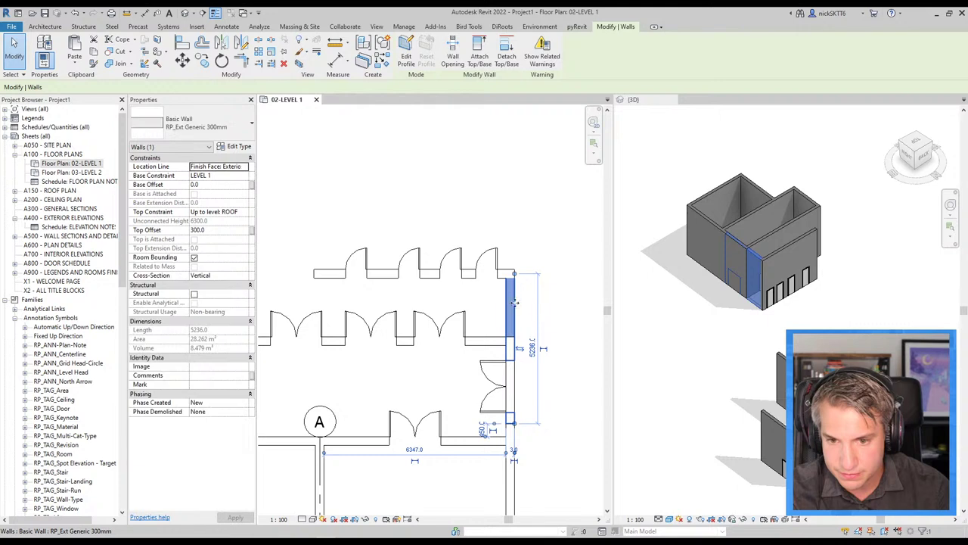
middle_drag(533, 357, 467, 316)
scroll(466, 316, up, 2)
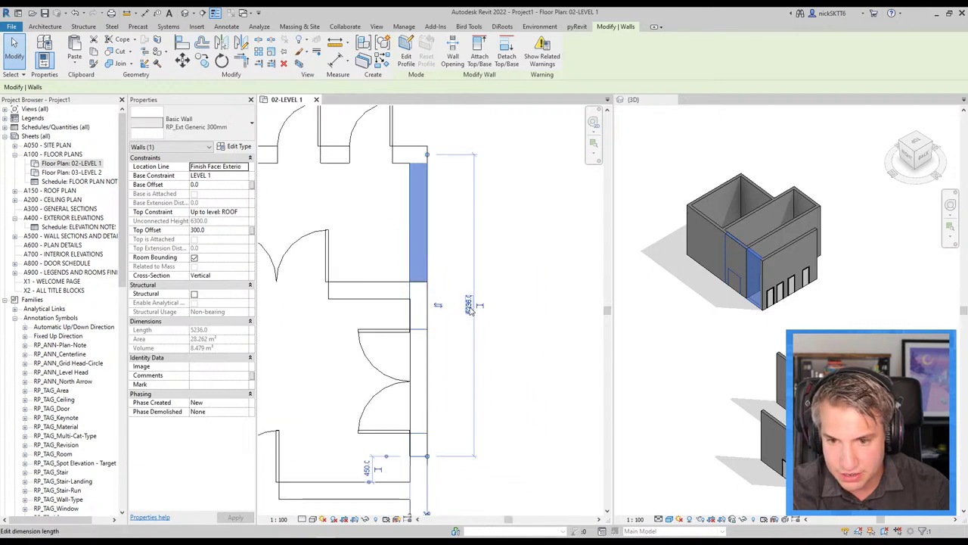
click(469, 305)
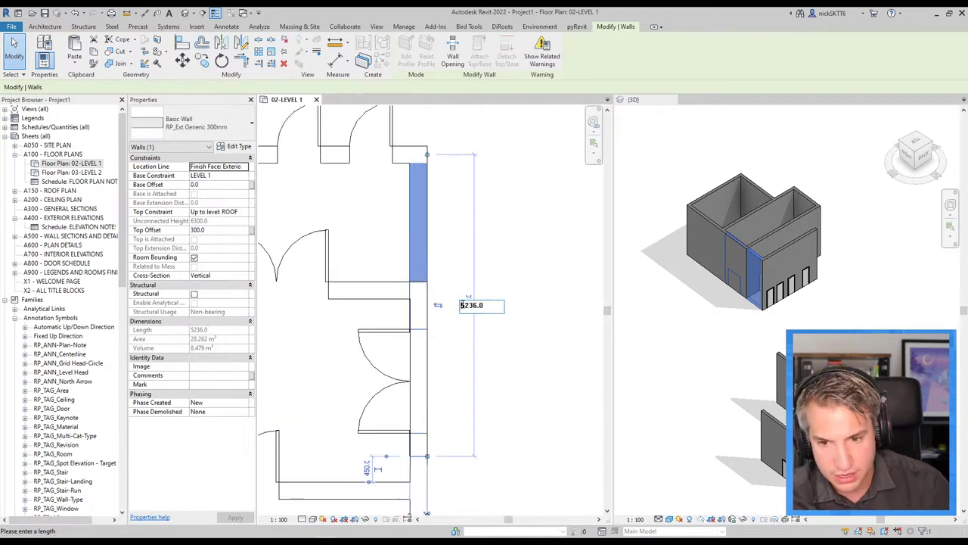
text(=*)
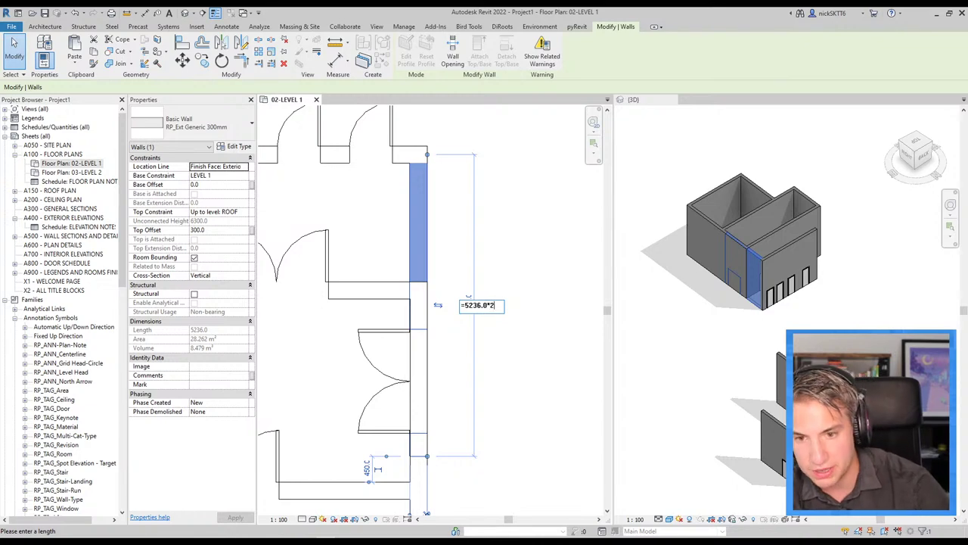
text(2)
key(Return)
scroll(488, 306, down, 3)
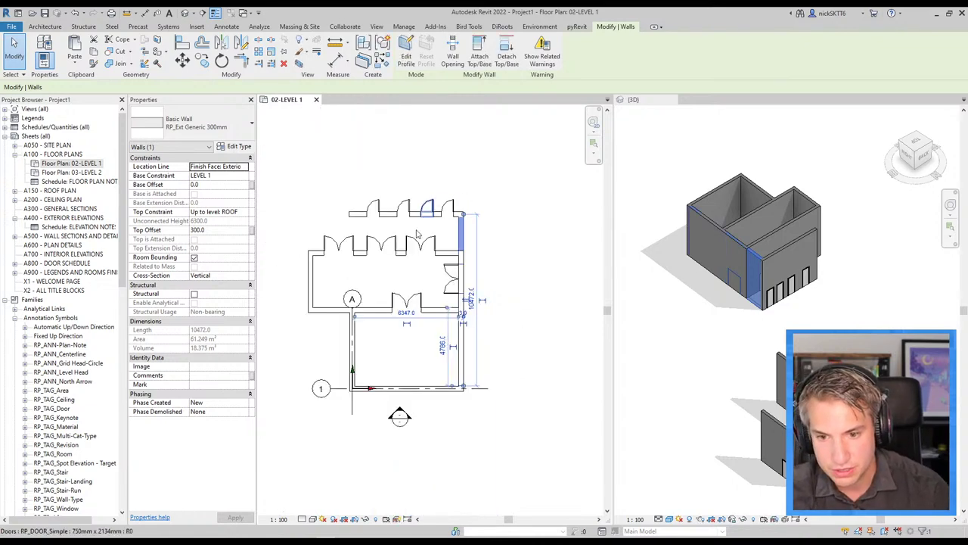
scroll(481, 301, up, 2)
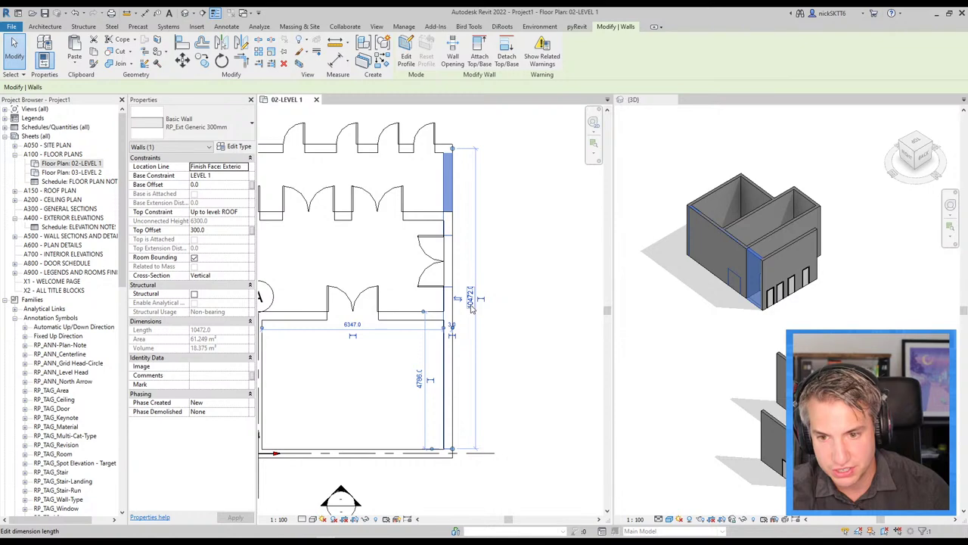
key(Escape)
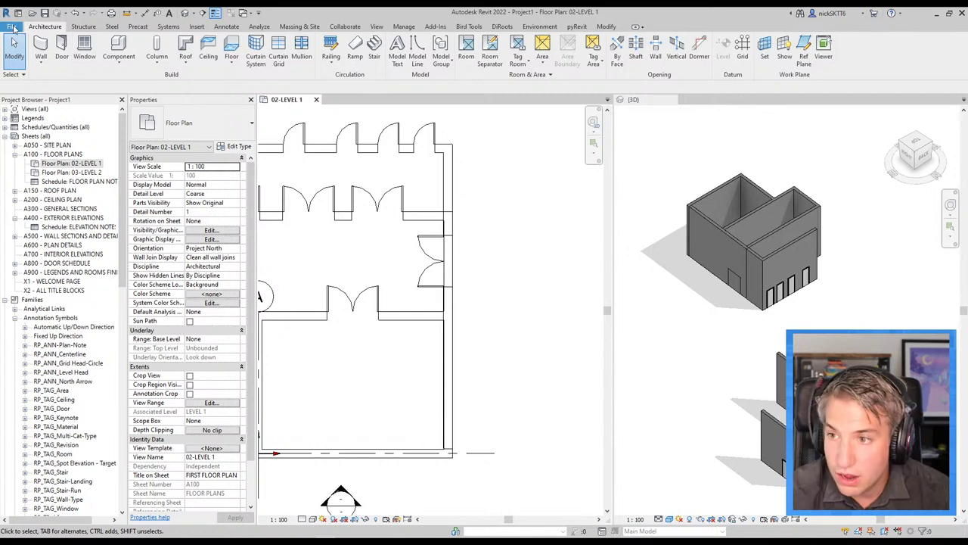
Step: Open the DWG export dialog and its Modify Export Setup layers table for the 02-LEVEL 1 plan
click(11, 26)
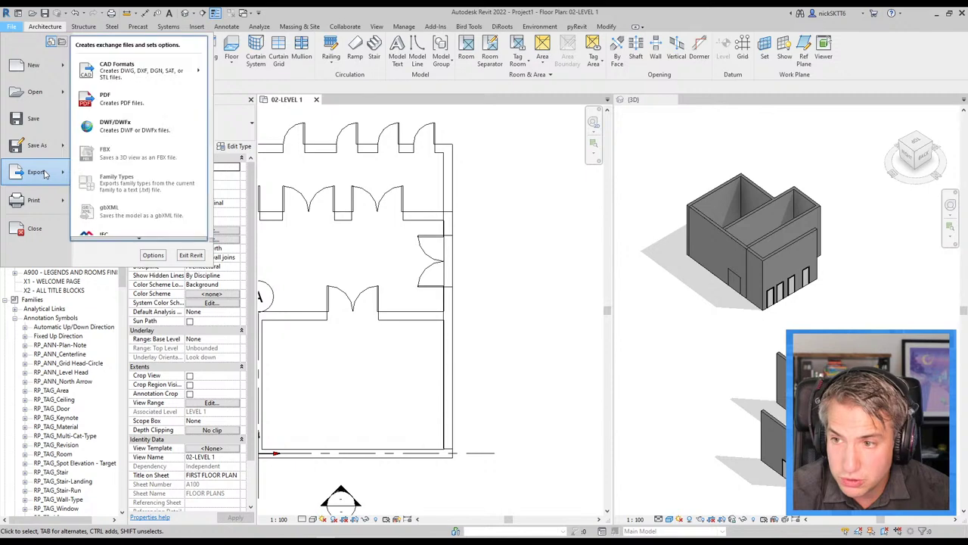
click(10, 26)
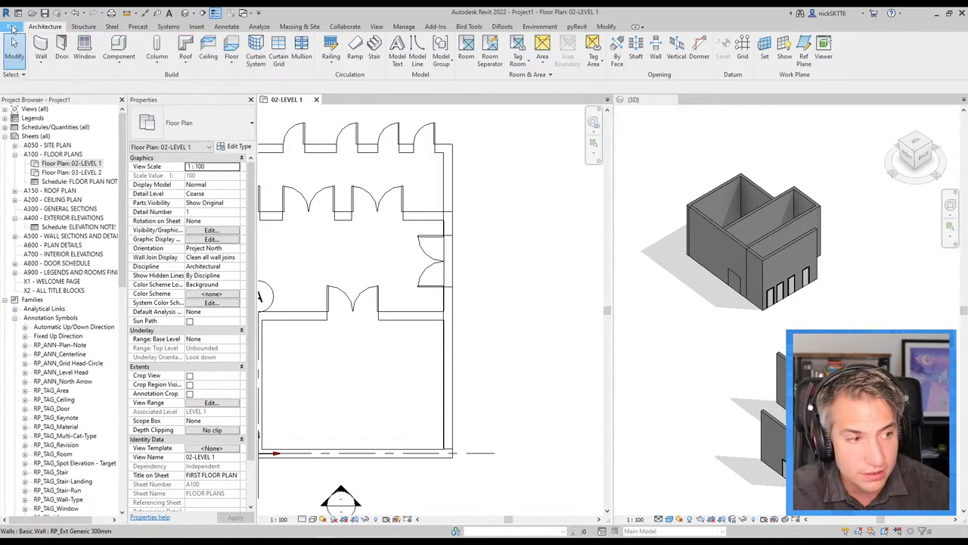
click(11, 27)
mouse_move(35, 172)
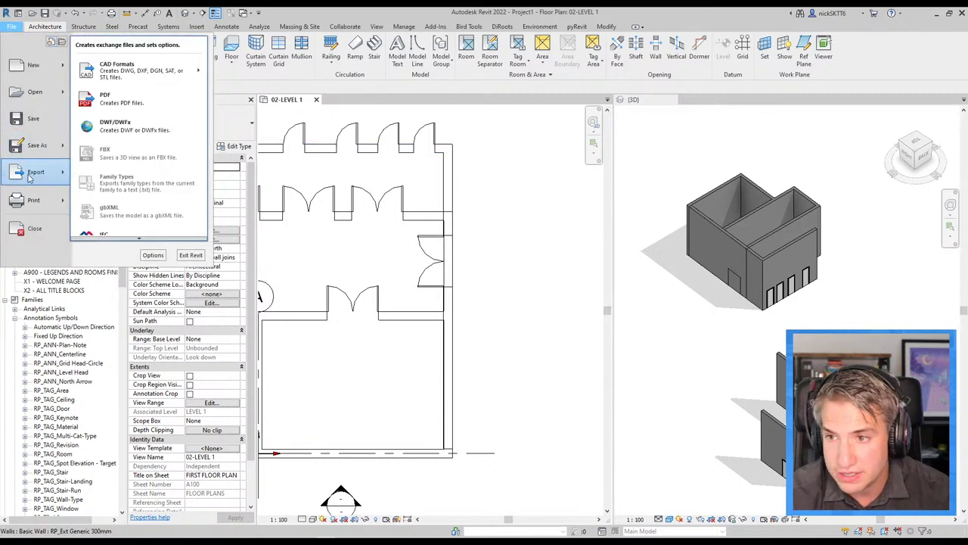
mouse_move(136, 69)
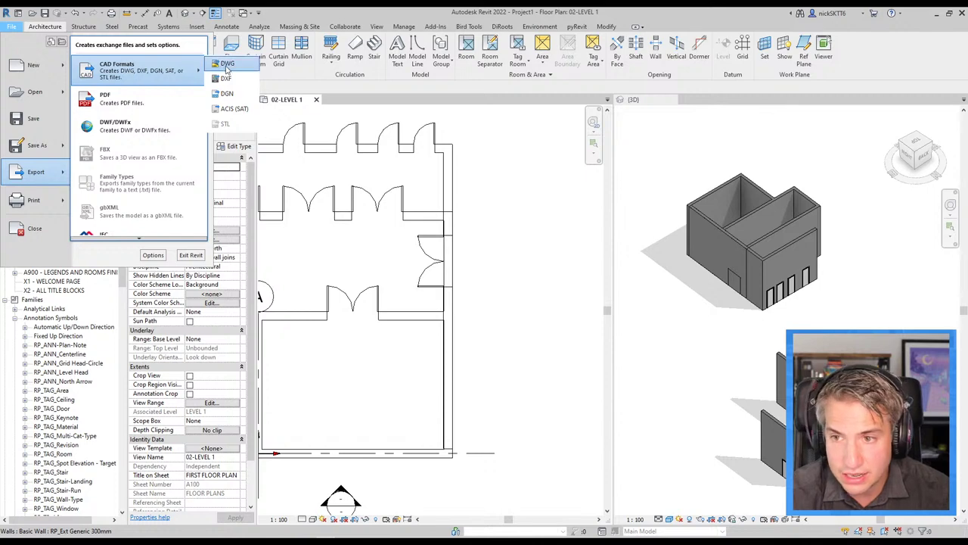
click(226, 66)
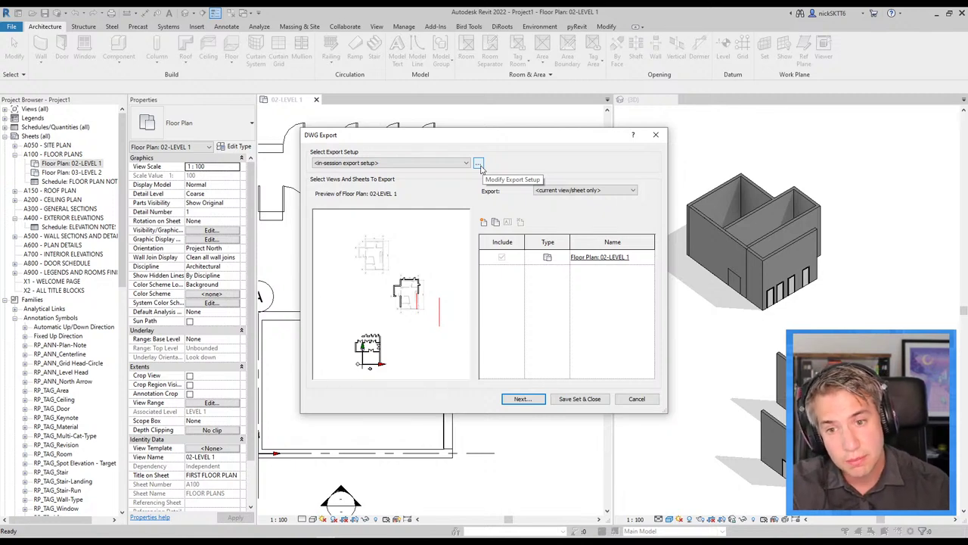
click(479, 165)
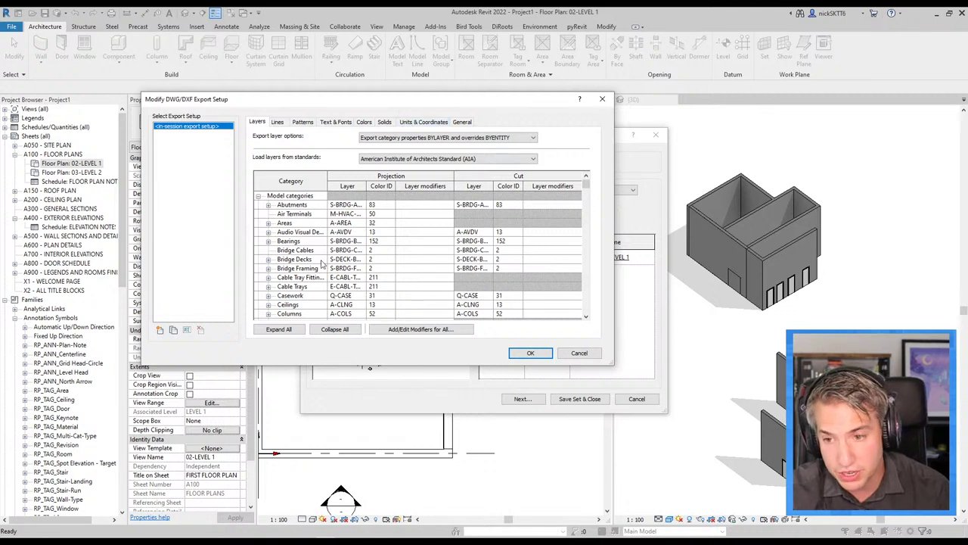
click(346, 261)
scroll(326, 282, down, 4)
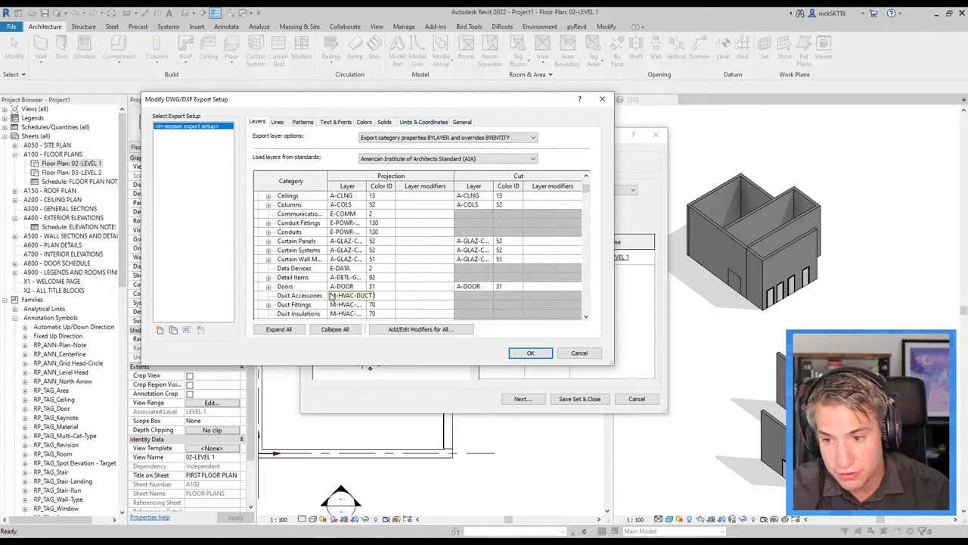
scroll(539, 243, down, 5)
drag(587, 203, 587, 216)
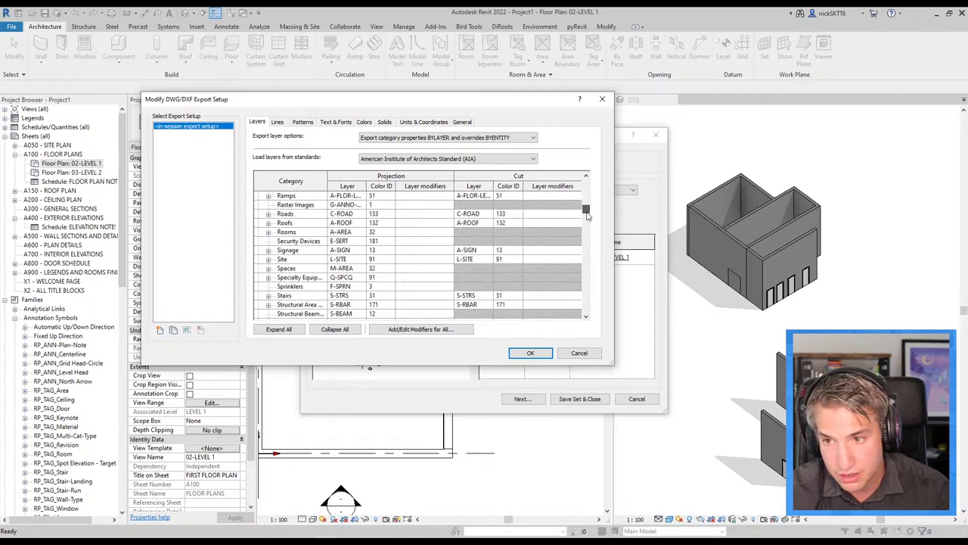
Step: Duplicate the export setup as 'RP LIVE 18' and map Walls to layer RP_WALL, colour 3
click(173, 330)
text(RP LVE 1)
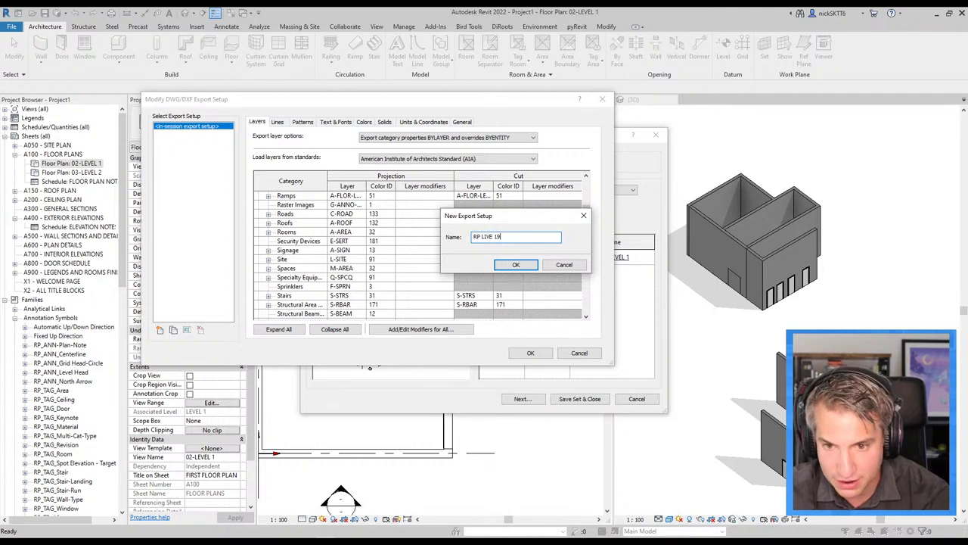
key(Return)
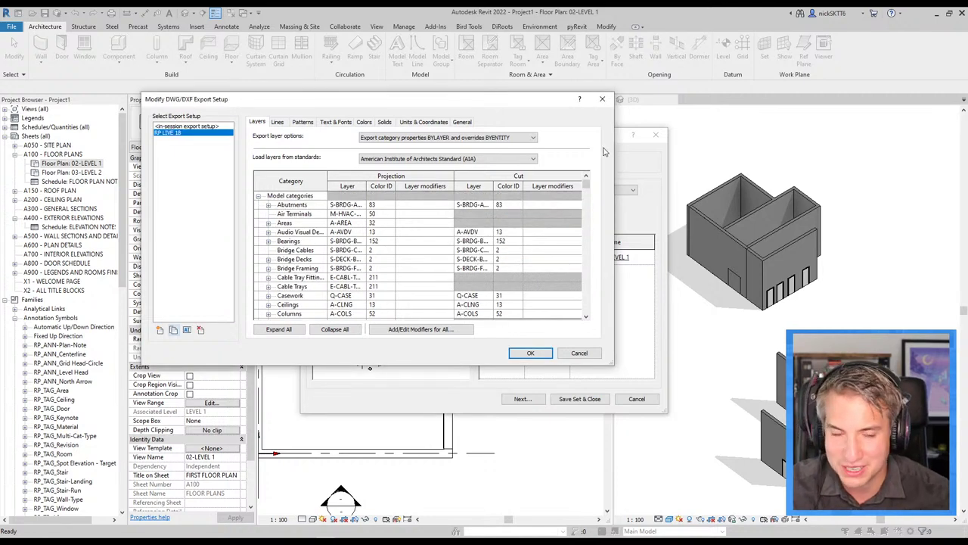
scroll(568, 219, down, 2)
scroll(567, 219, down, 3)
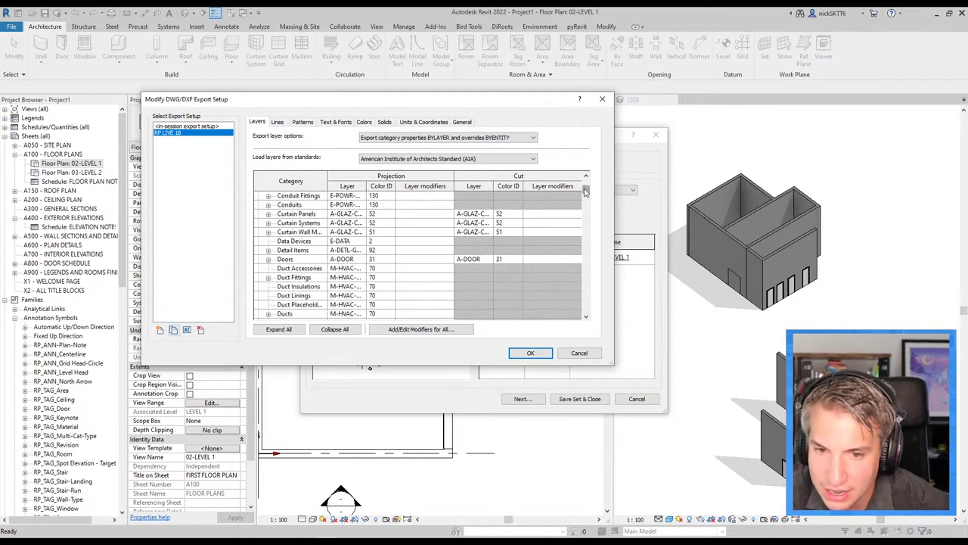
mouse_move(585, 193)
mouse_down()
mouse_move(581, 276)
mouse_move(579, 221)
mouse_up()
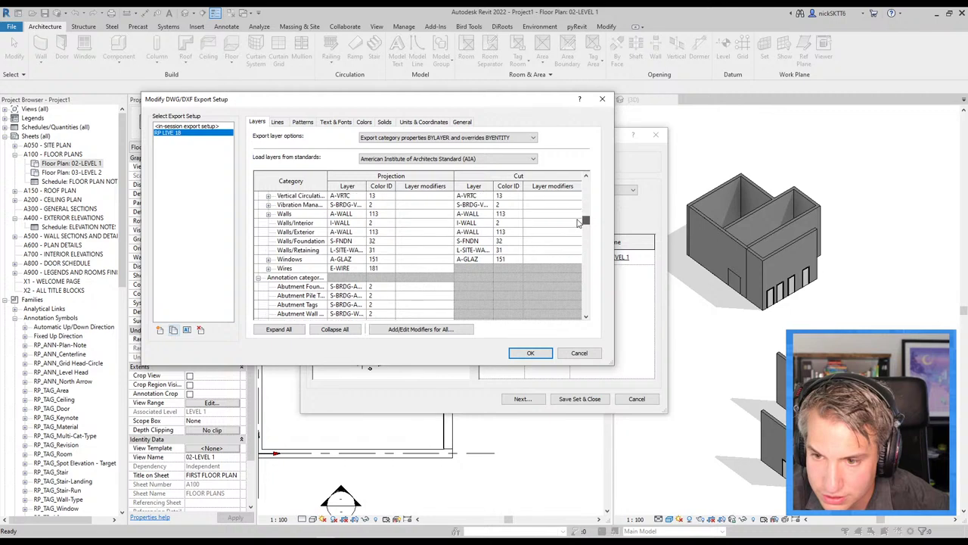
click(356, 215)
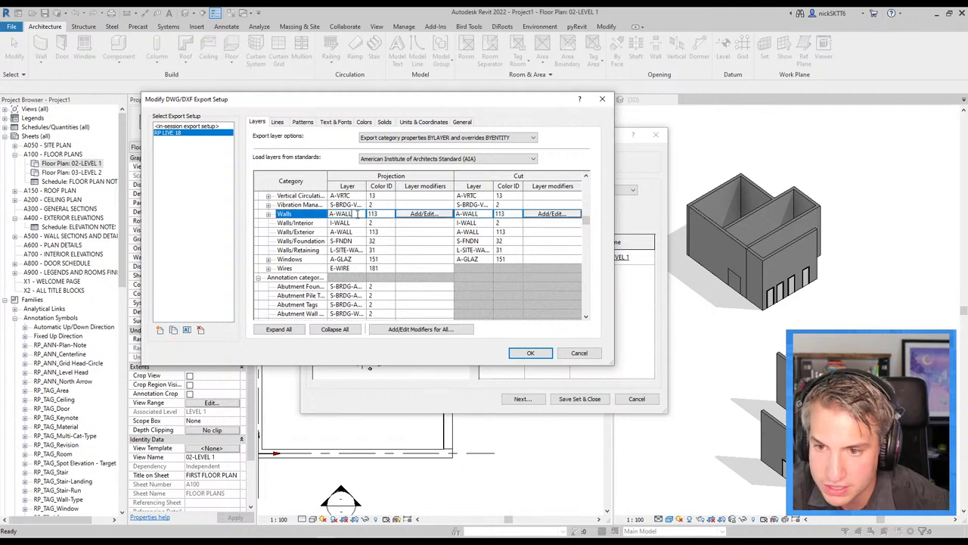
text(RP)
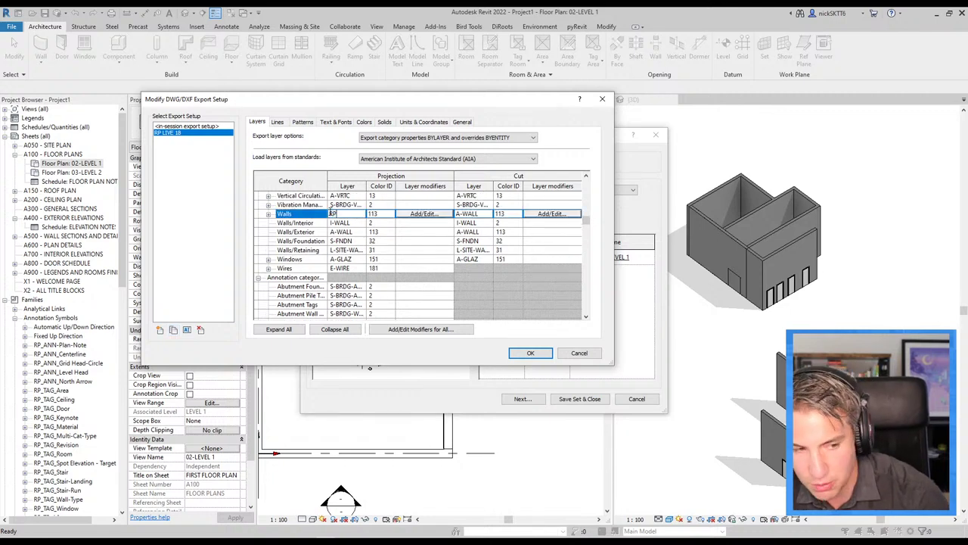
text(_WALL)
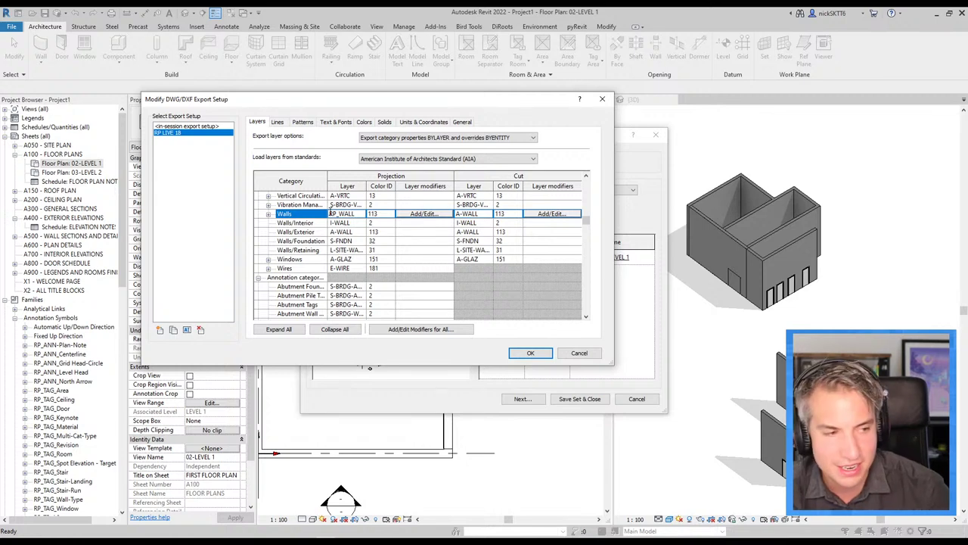
click(358, 234)
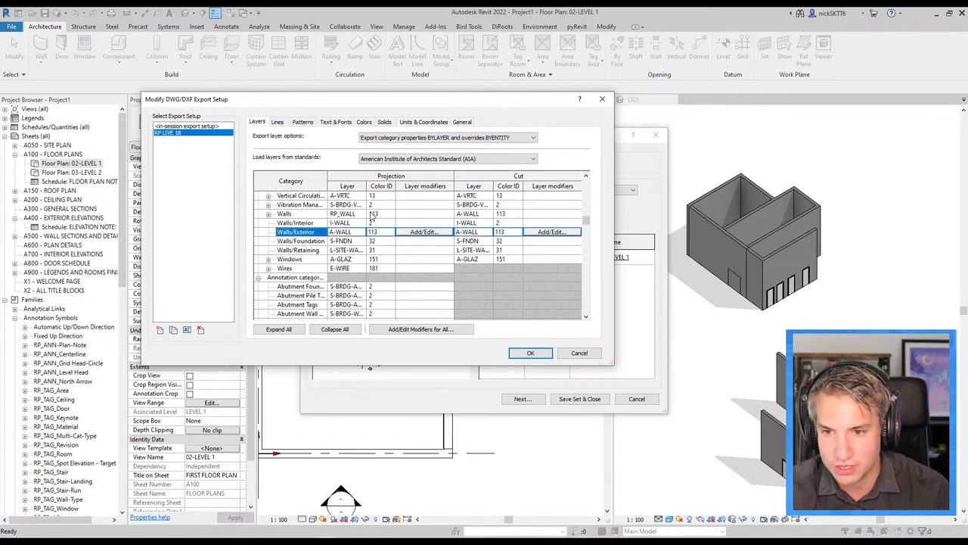
click(380, 216)
click(386, 215)
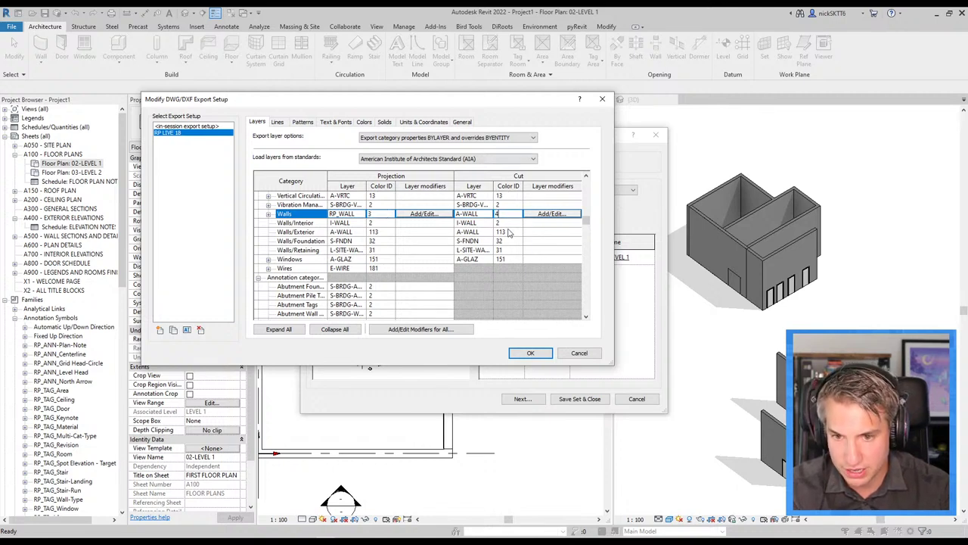
click(509, 233)
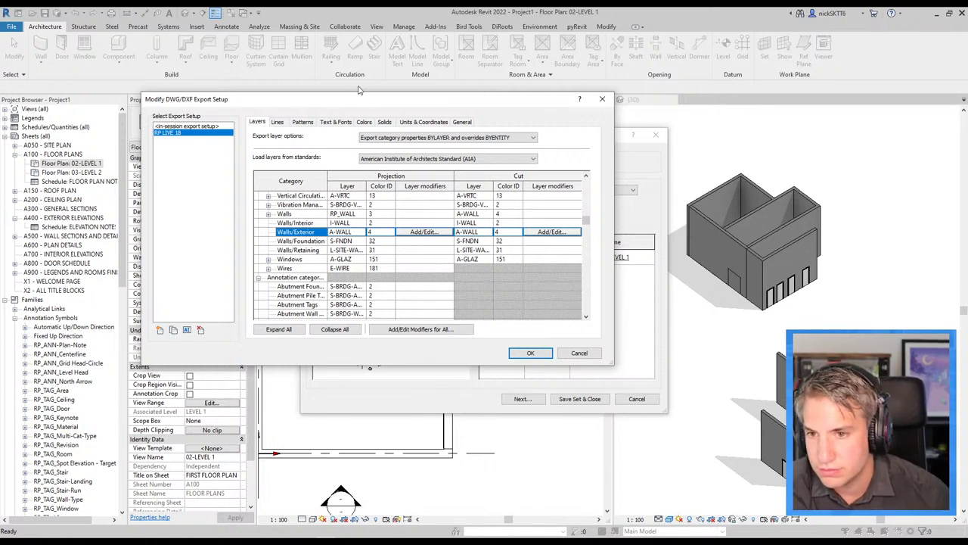
Step: Review the layer modifiers and the linetype, hatch, font, colour, units and general tabs
click(427, 329)
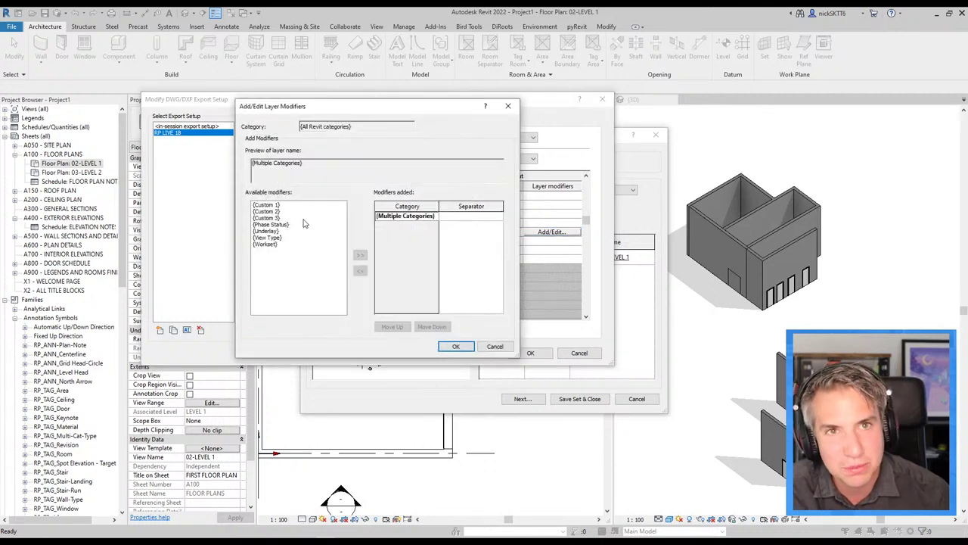
click(496, 346)
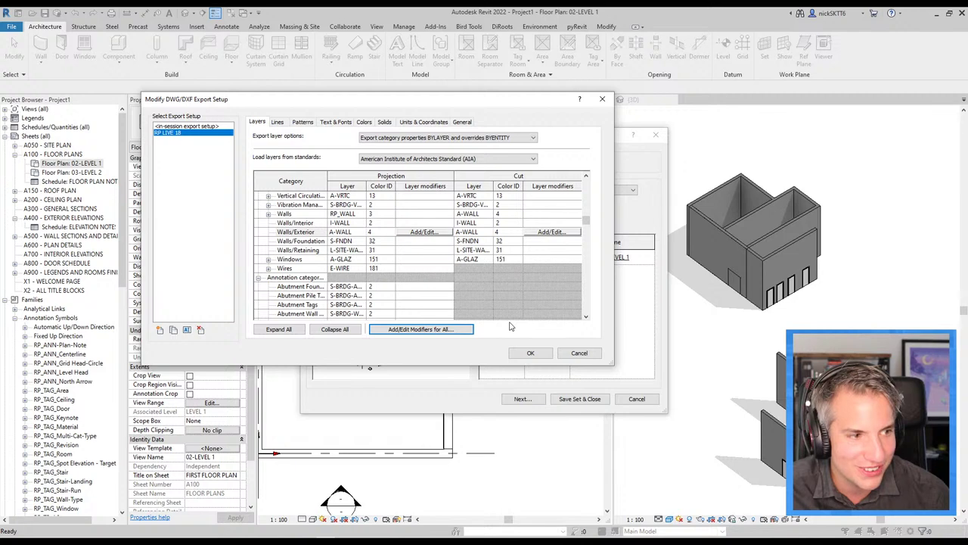
click(277, 122)
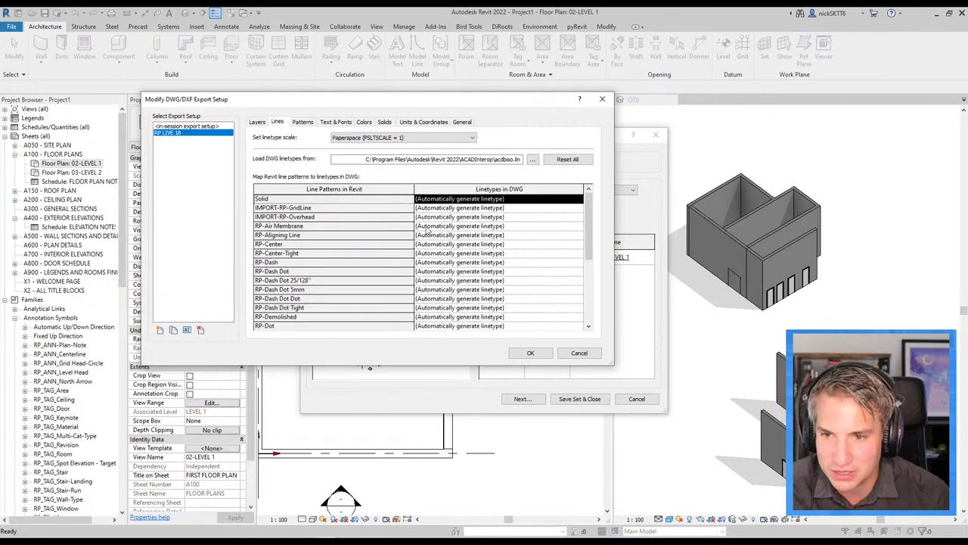
click(303, 122)
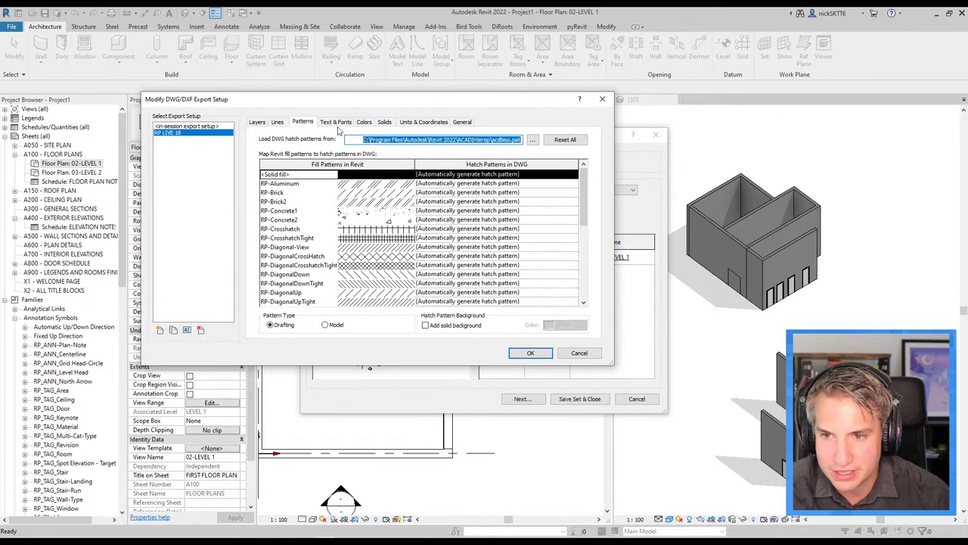
click(336, 121)
click(366, 123)
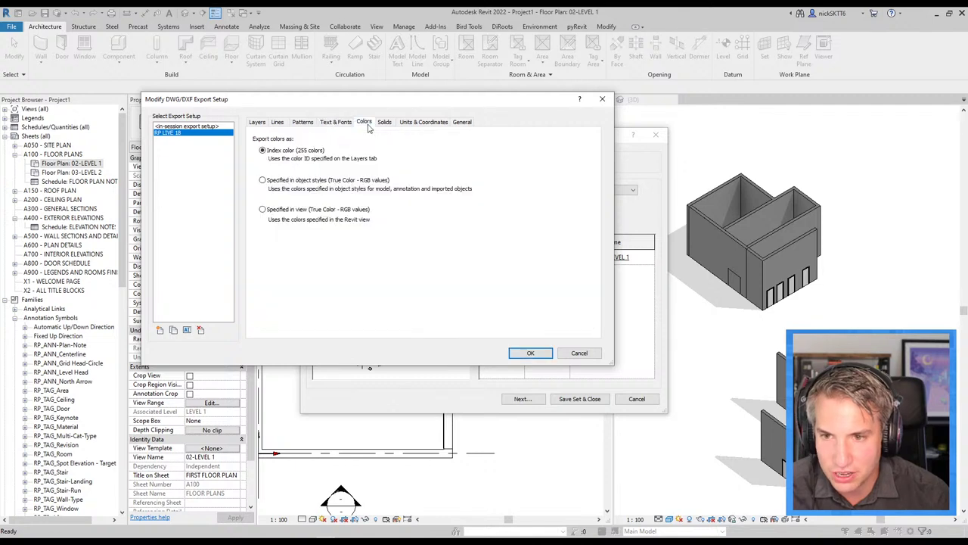
click(383, 124)
click(417, 125)
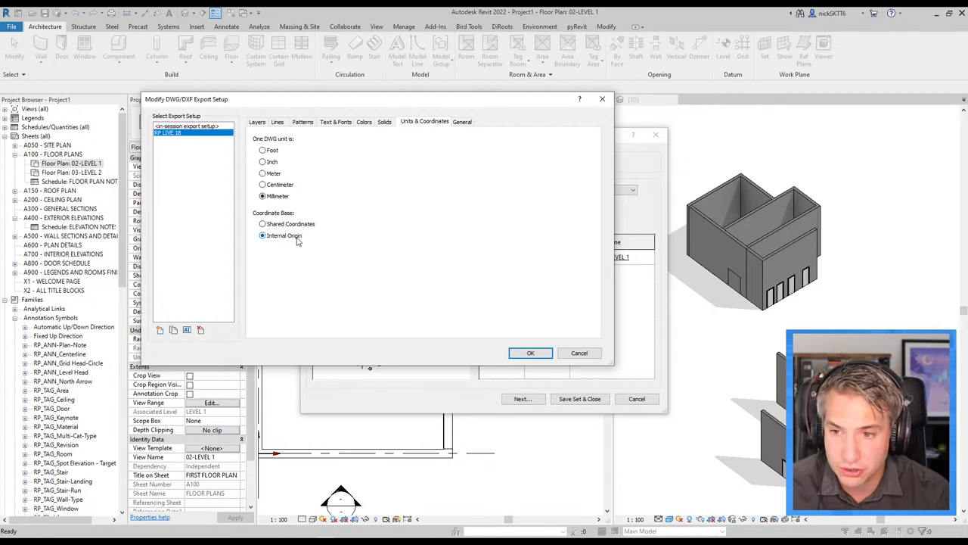
click(463, 123)
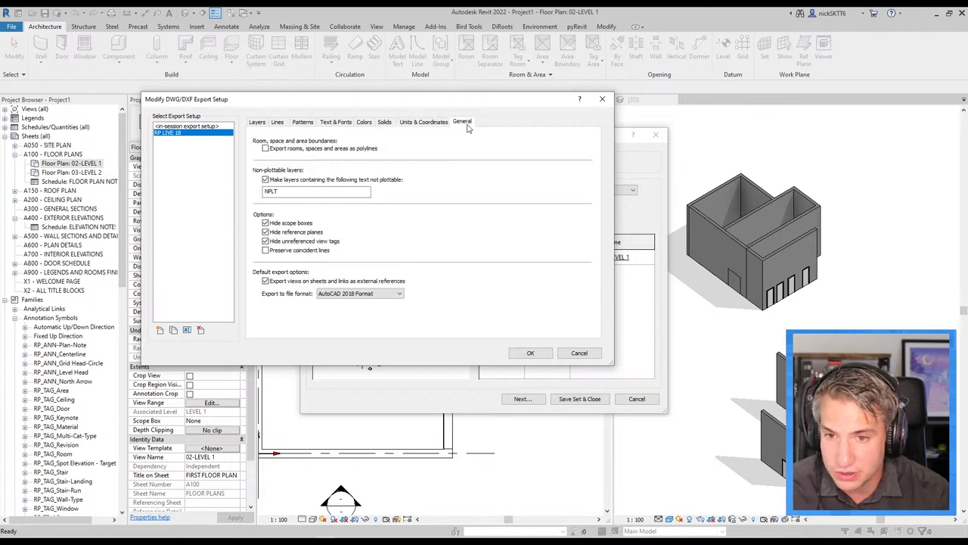
Step: Keep AutoCAD 2018 as the file format, save the setup, and close DWG Export
click(354, 294)
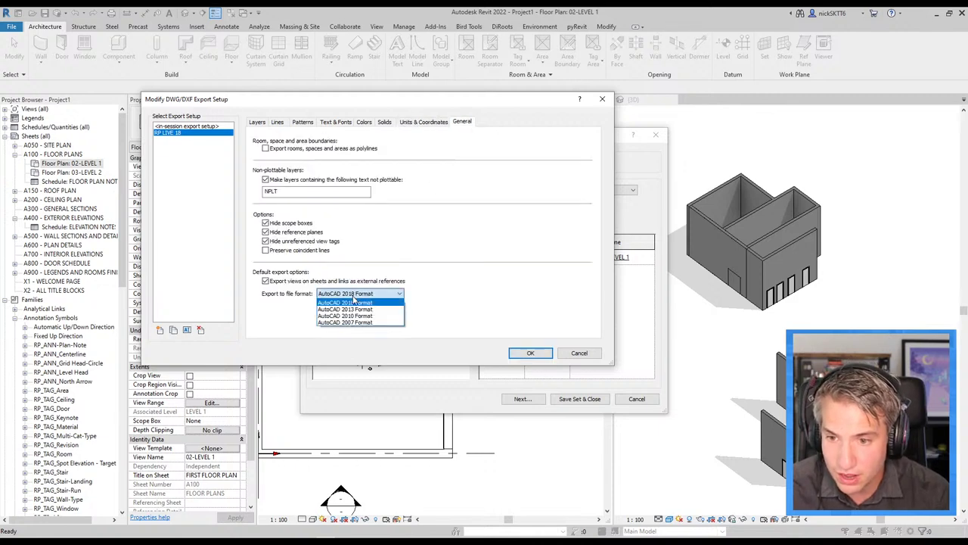
click(390, 252)
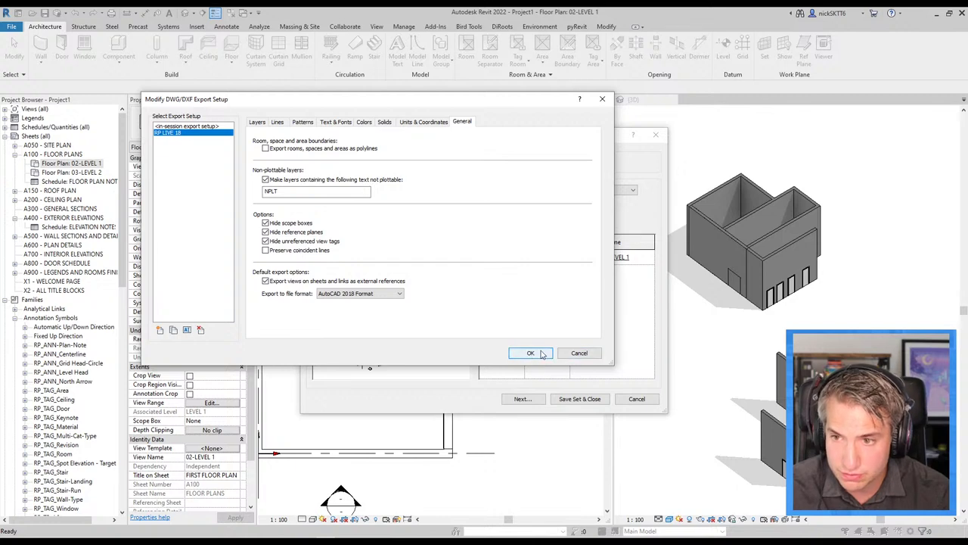
click(531, 353)
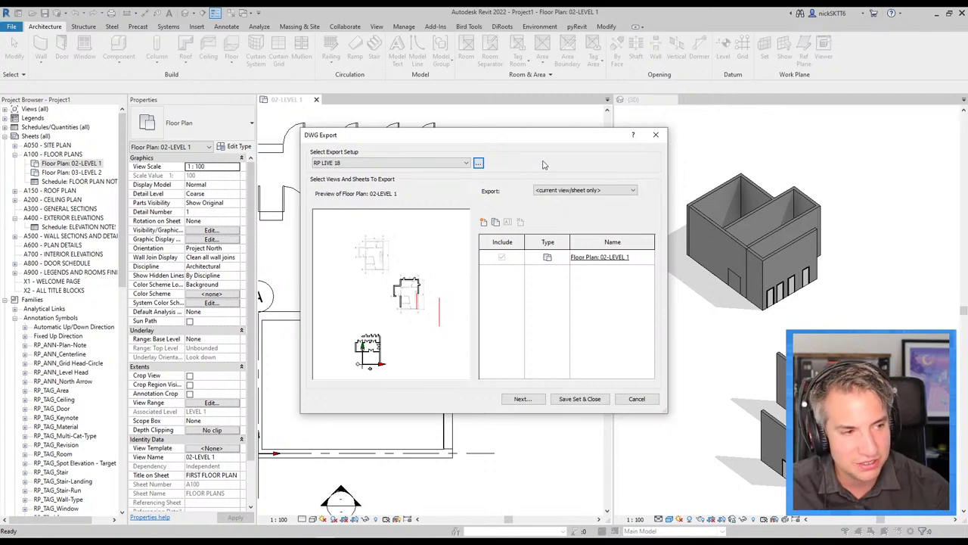
click(657, 136)
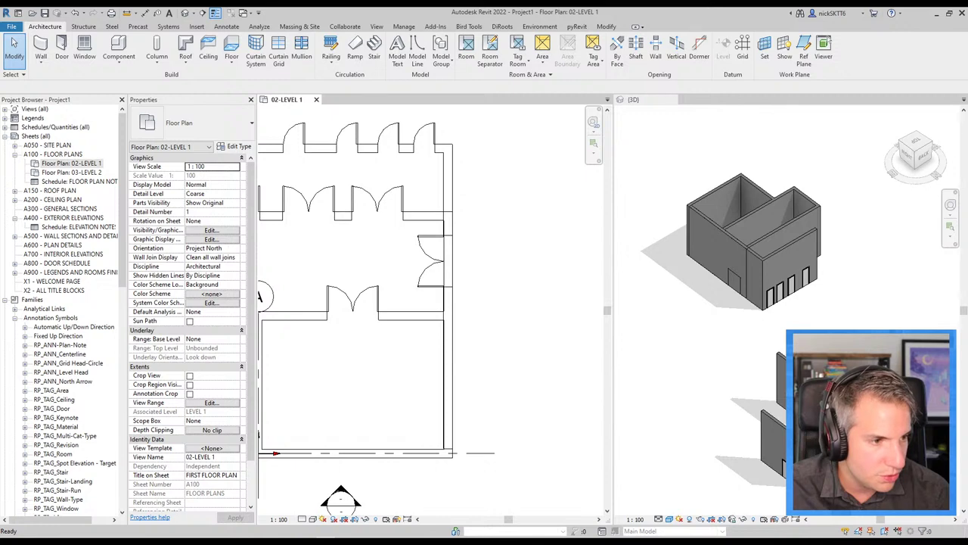
Step: Advance the slides to Tip #9 on wall location lines, then minimise Acrobat
key(Right)
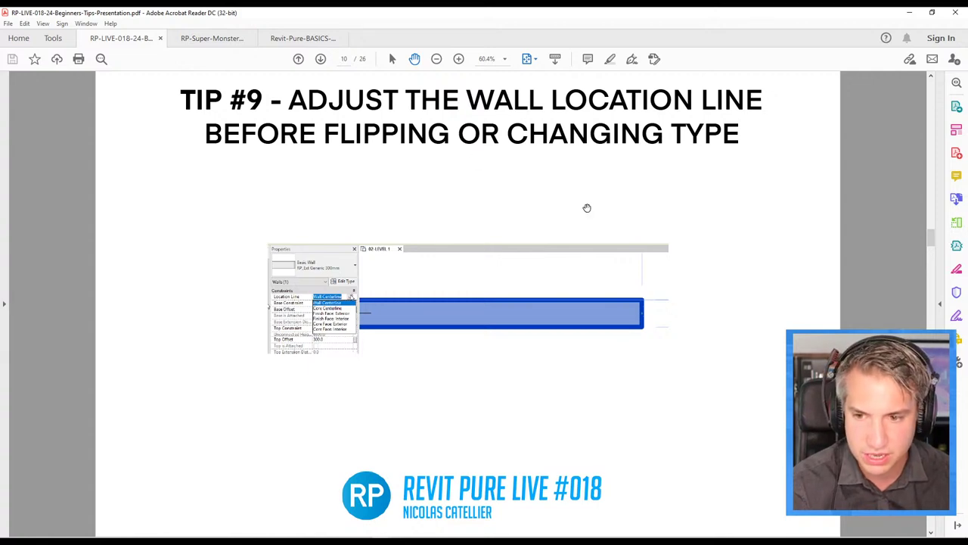
click(909, 16)
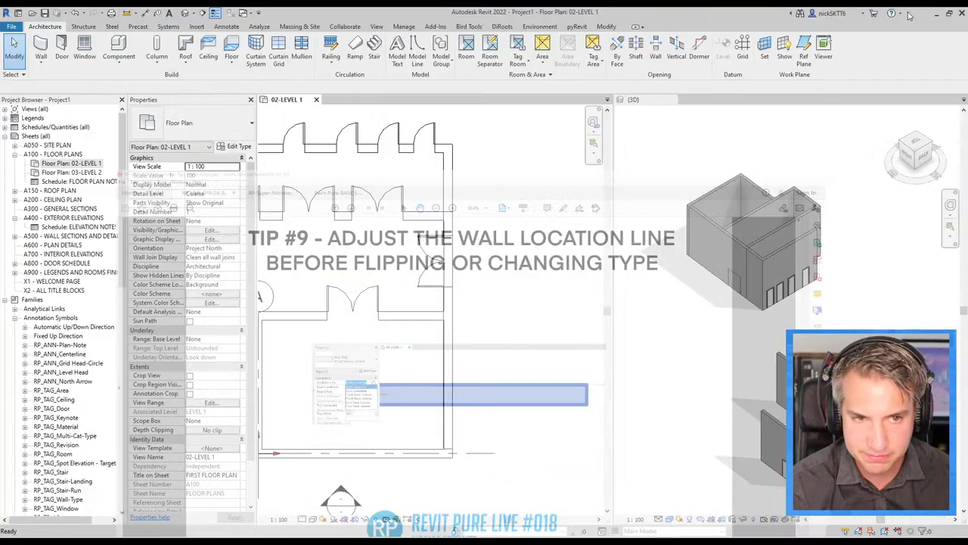
Step: Draw a new horizontal wall segment across the top of the plan using WA
click(448, 185)
scroll(488, 257, down, 2)
scroll(490, 269, down, 2)
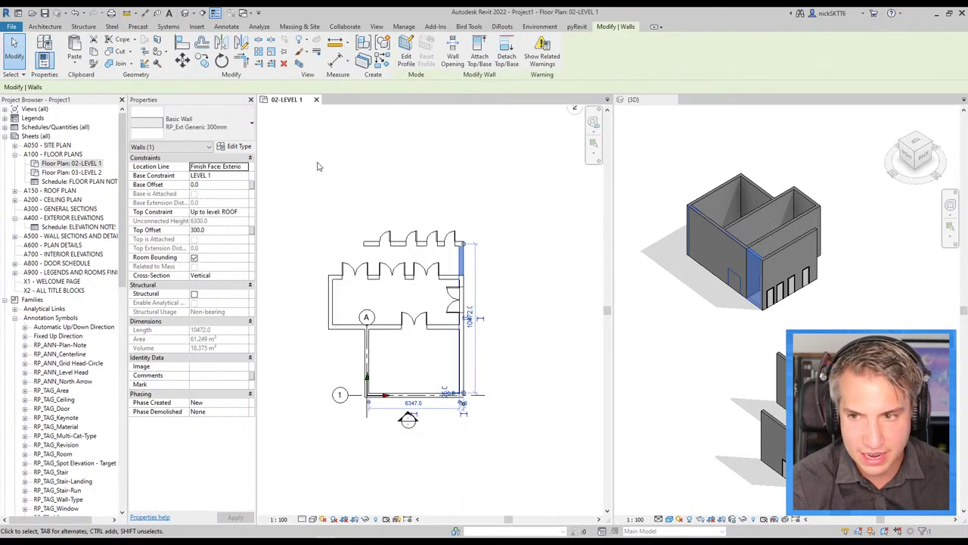
key(w)
key(a)
scroll(349, 192, up, 1)
click(349, 194)
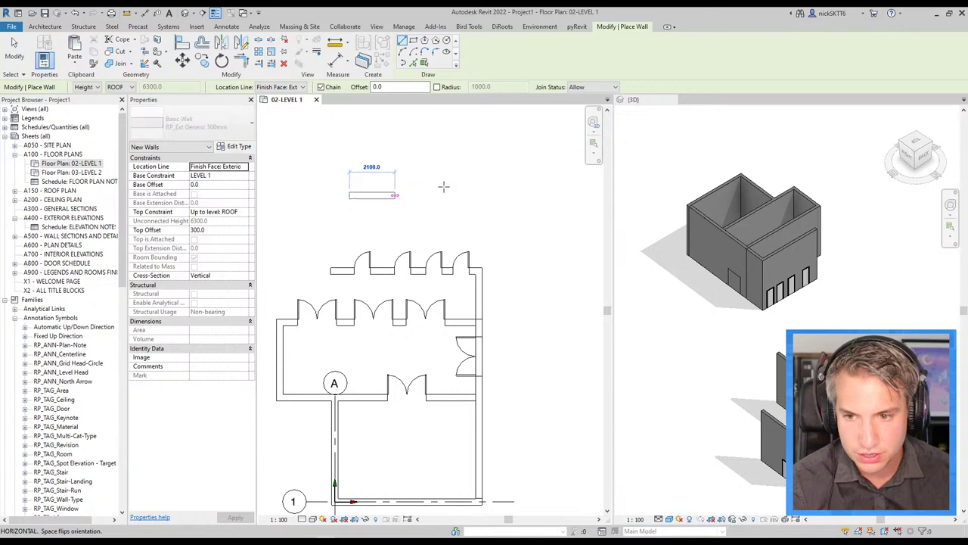
click(468, 195)
key(Escape)
key(Escape)
Step: Select the right exterior wall and zoom in on its inner corner
click(478, 290)
scroll(477, 284, up, 1)
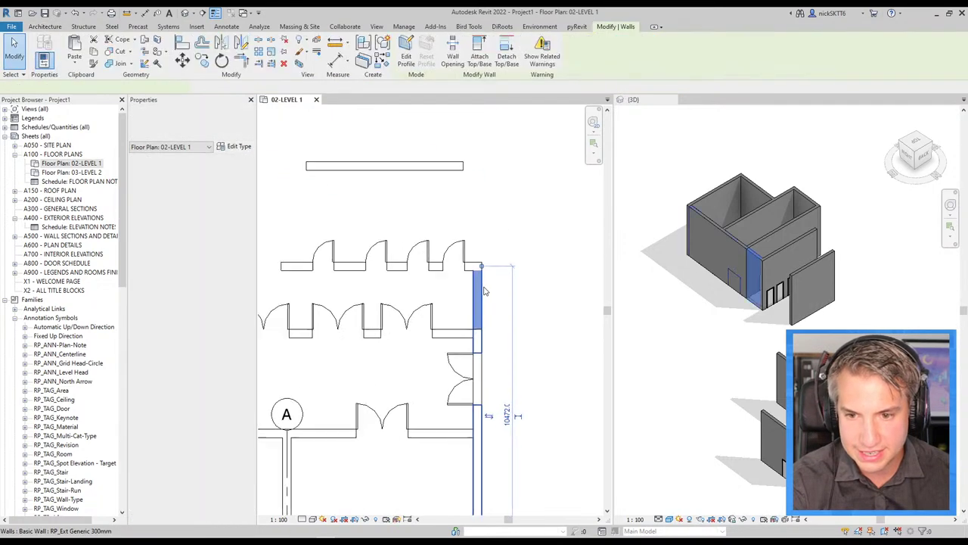
scroll(475, 276, up, 2)
scroll(482, 240, down, 1)
scroll(482, 240, up, 1)
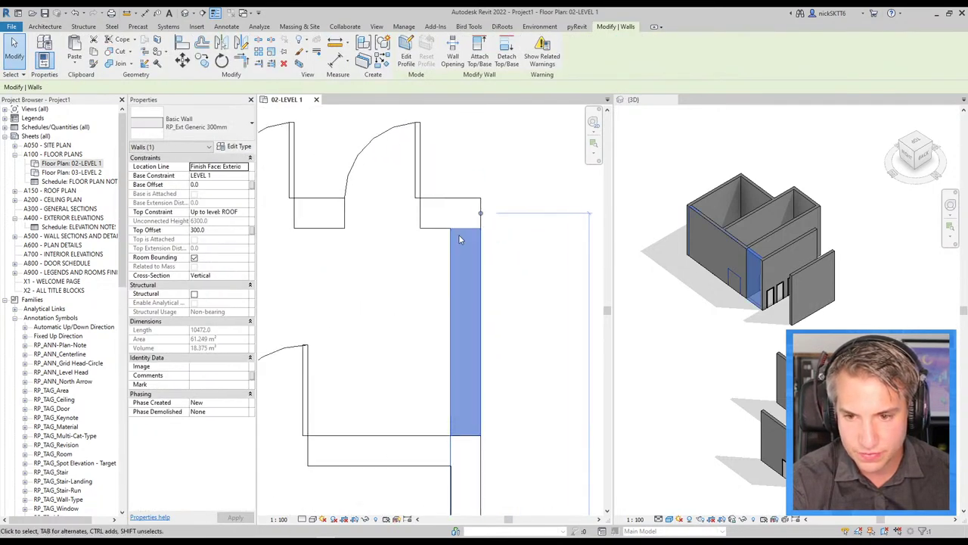
scroll(484, 238, up, 1)
scroll(487, 235, up, 1)
scroll(490, 233, up, 1)
scroll(489, 233, down, 6)
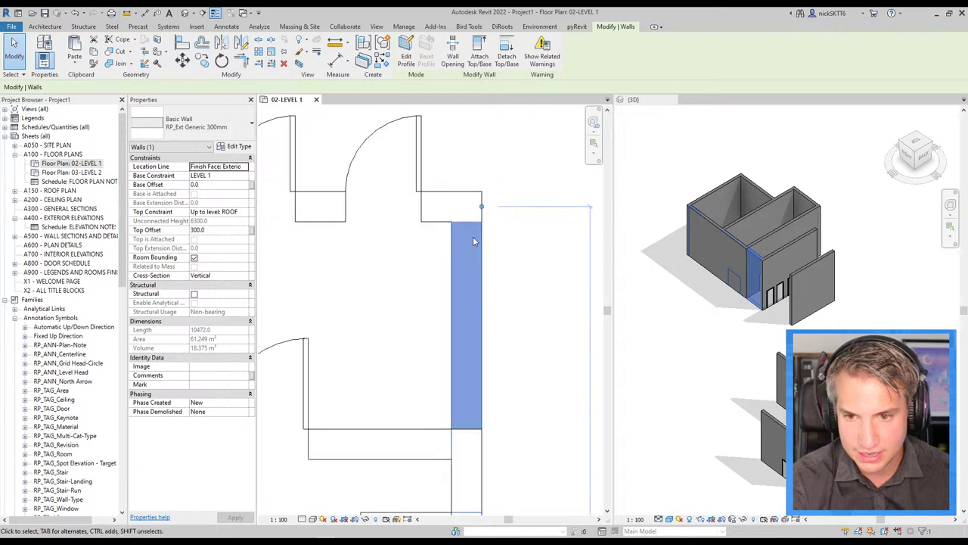
scroll(473, 236, up, 1)
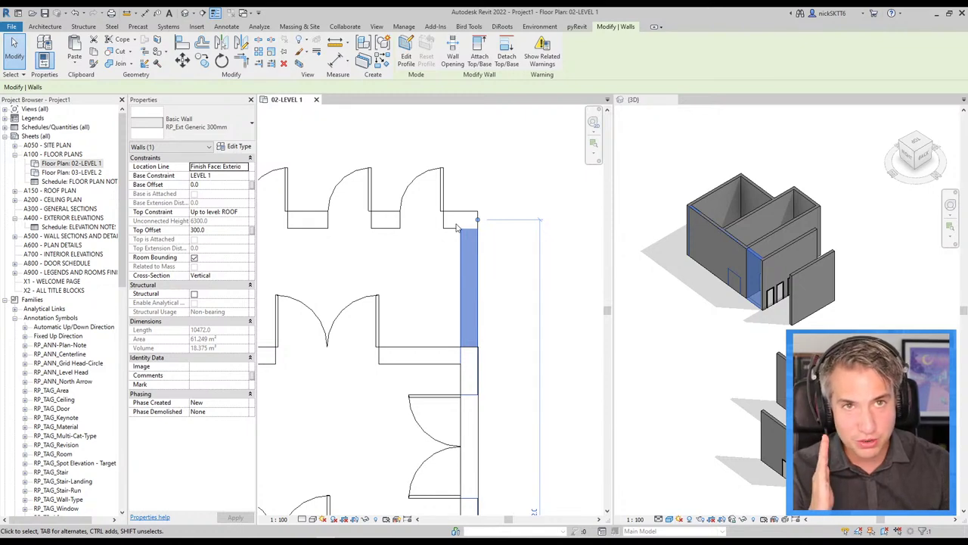
Step: Trace the right wall's inner face and the top edge with red detail lines (DL)
key(Escape)
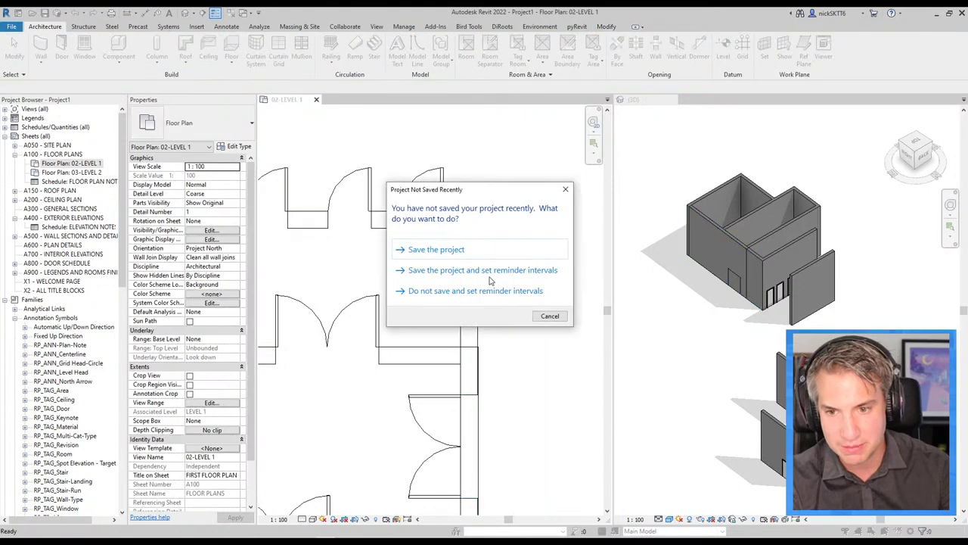
key(Escape)
key(d)
key(l)
click(461, 228)
click(460, 363)
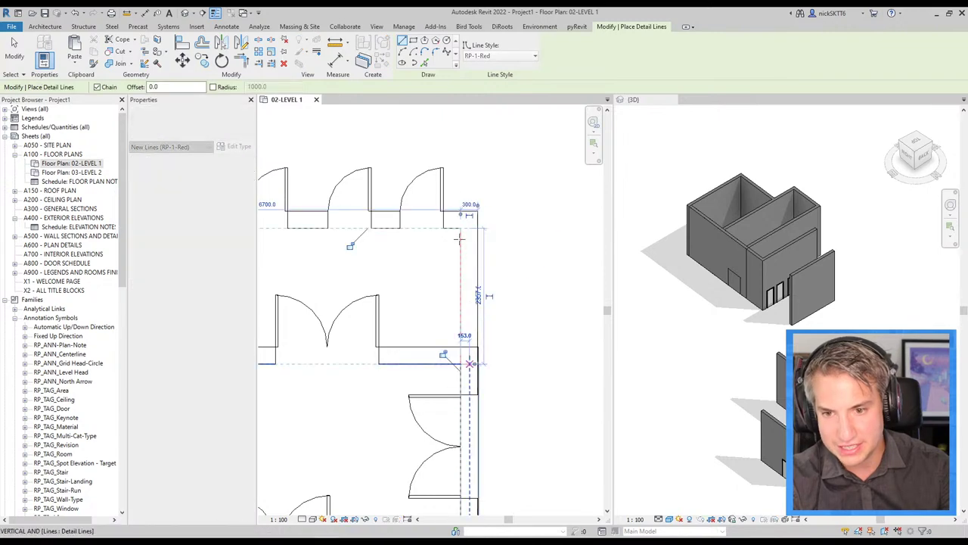
click(344, 226)
key(Escape)
key(Escape)
Step: Change the right exterior wall's type to RP_Int CMU 140mm
scroll(463, 257, up, 5)
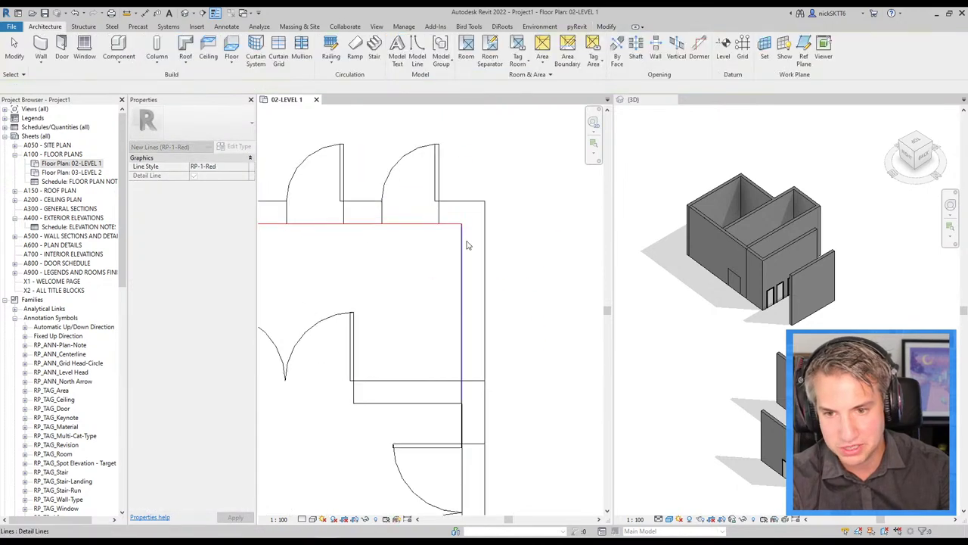
click(503, 271)
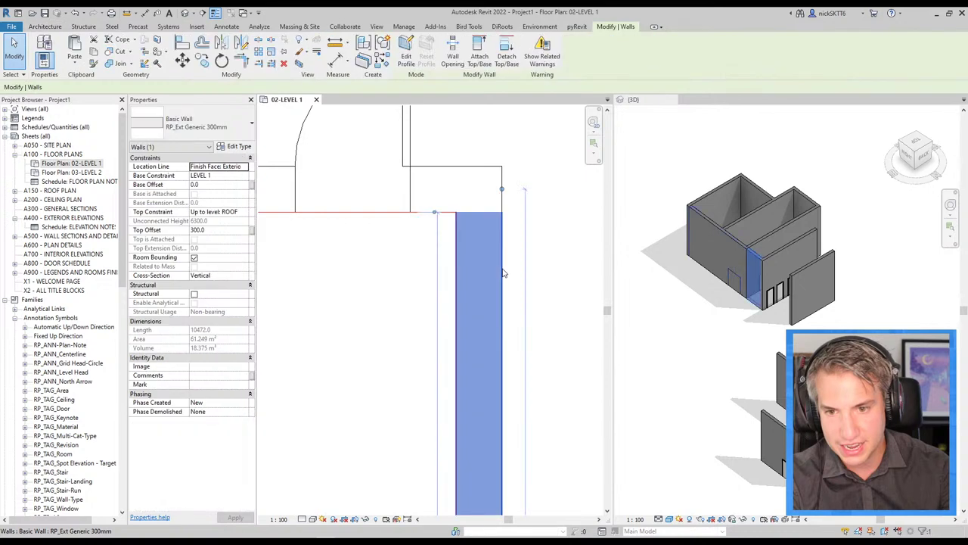
click(217, 127)
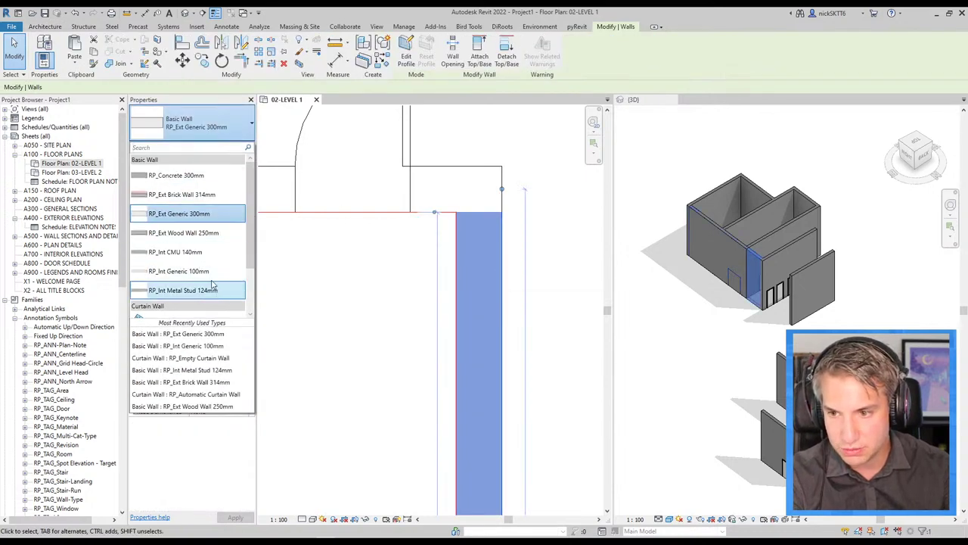
click(211, 253)
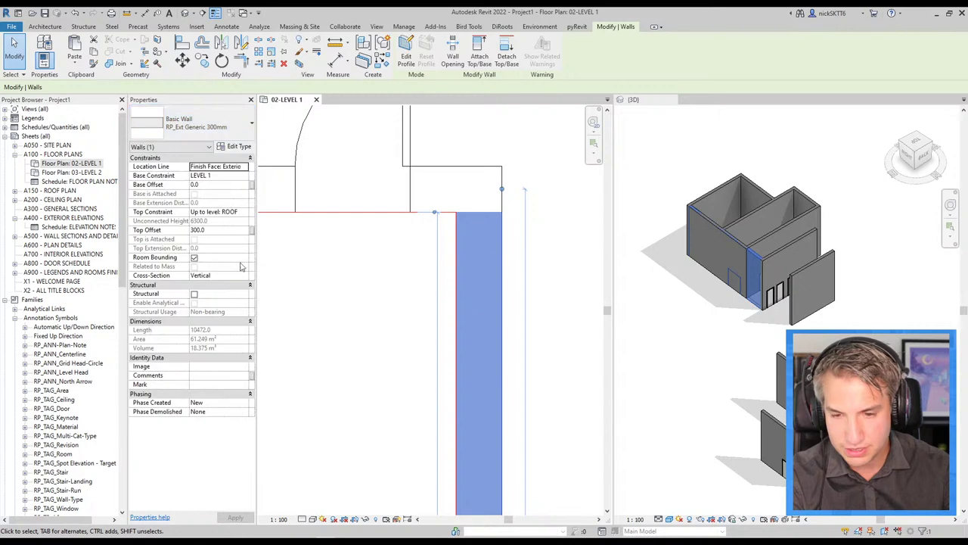
click(388, 265)
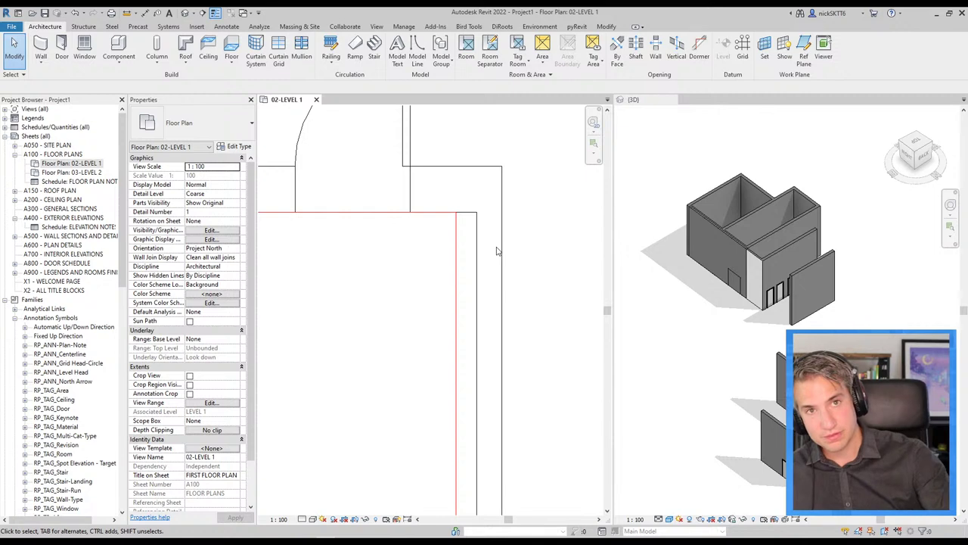
Step: Undo the CMU change, then make the right wall RP_Ext Wood Wall 250mm on Finish Face: Interior
key(ctrl+z)
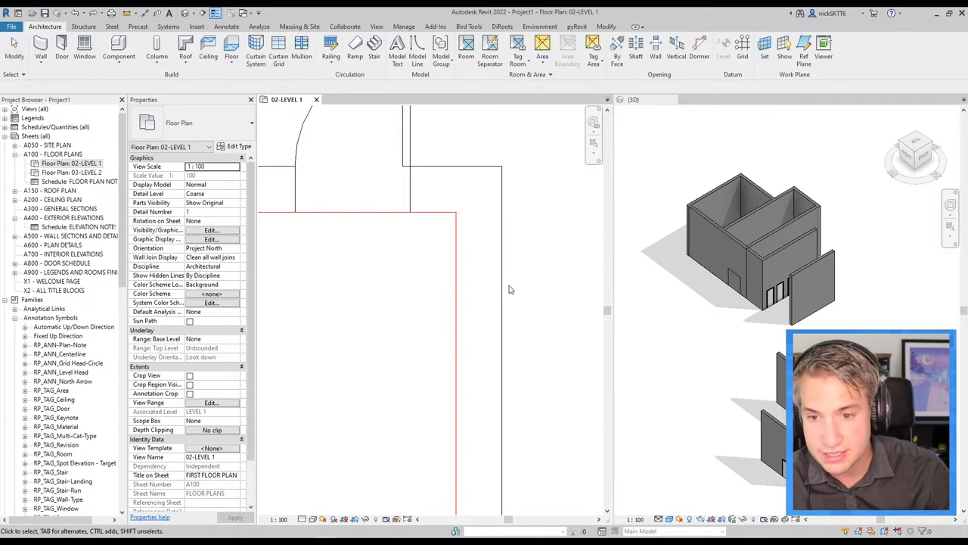
click(440, 280)
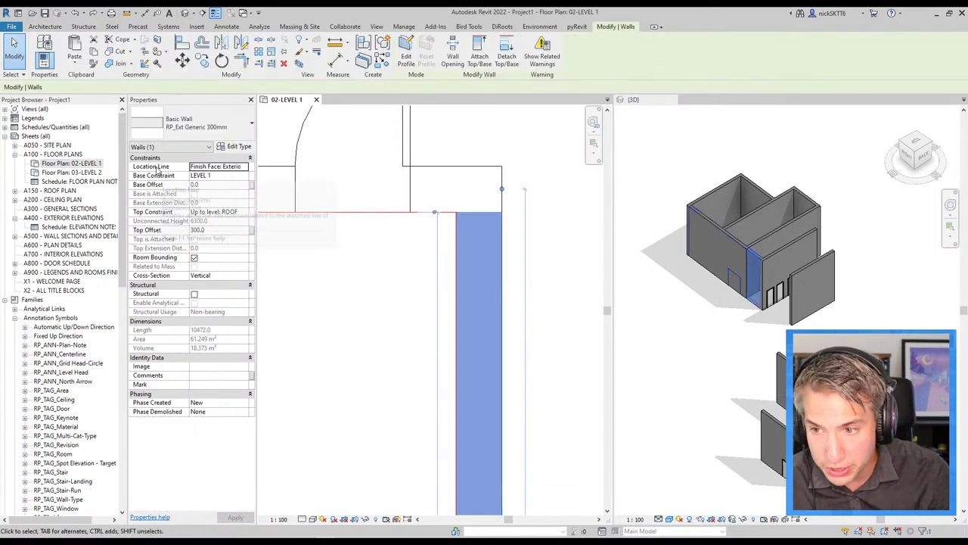
click(245, 168)
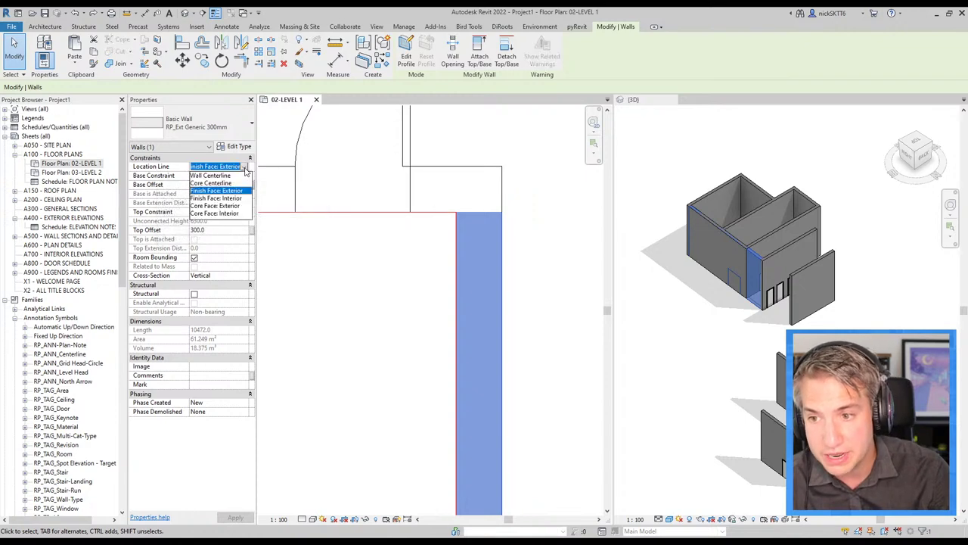
click(216, 198)
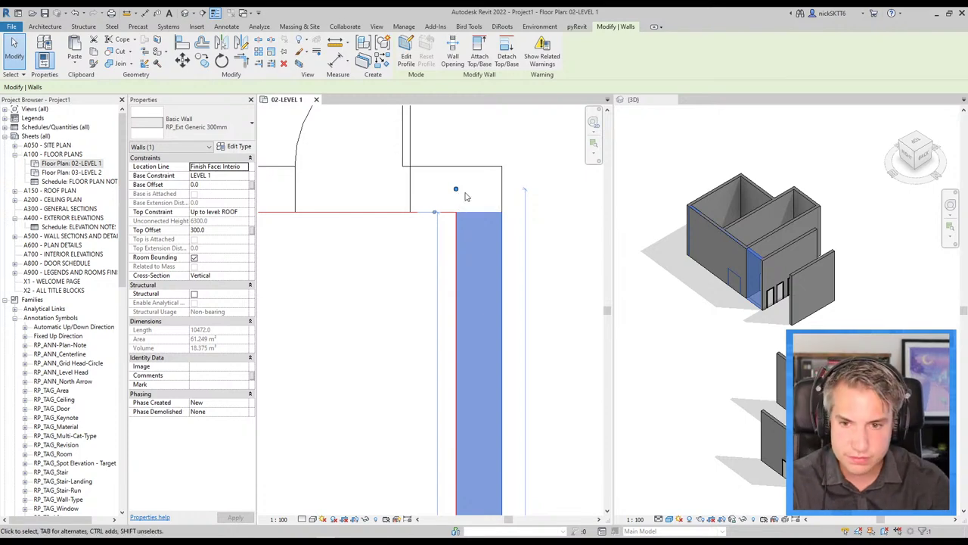
click(250, 123)
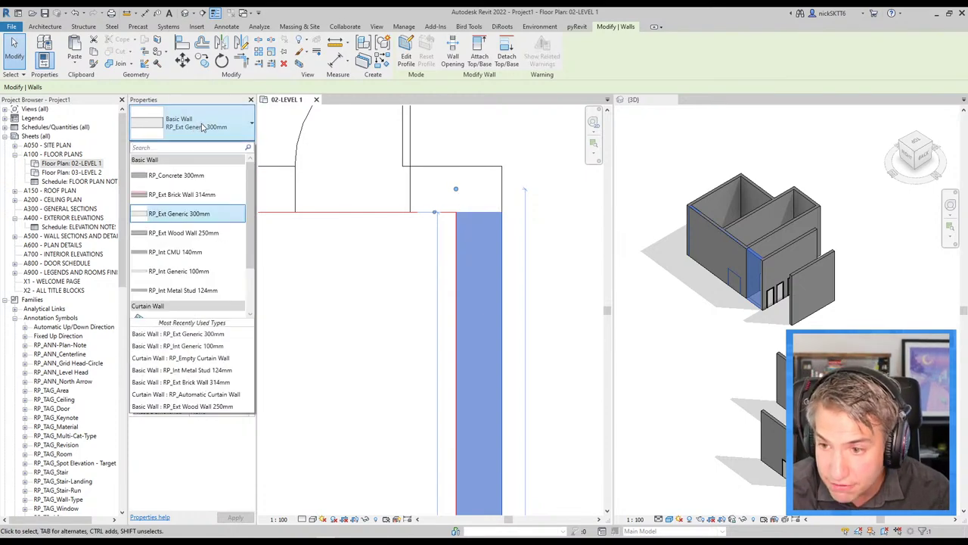
click(216, 235)
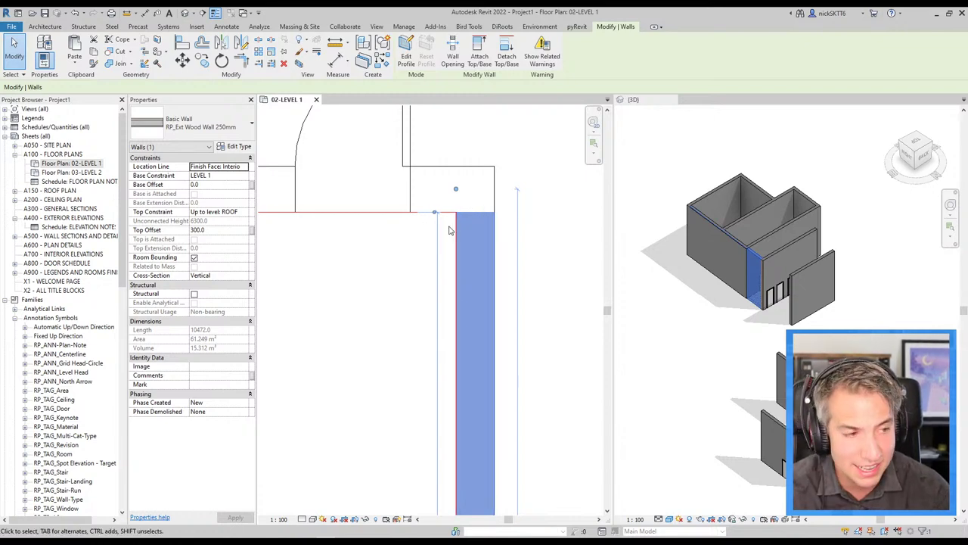
Step: Confirm the wall's location line is unchanged and pan to the short top wall
scroll(461, 217, down, 3)
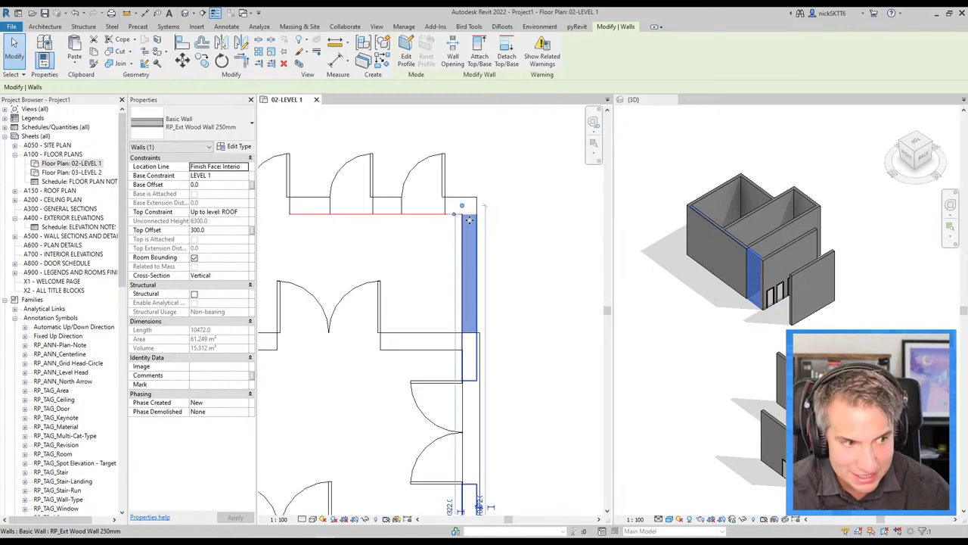
scroll(499, 321, up, 3)
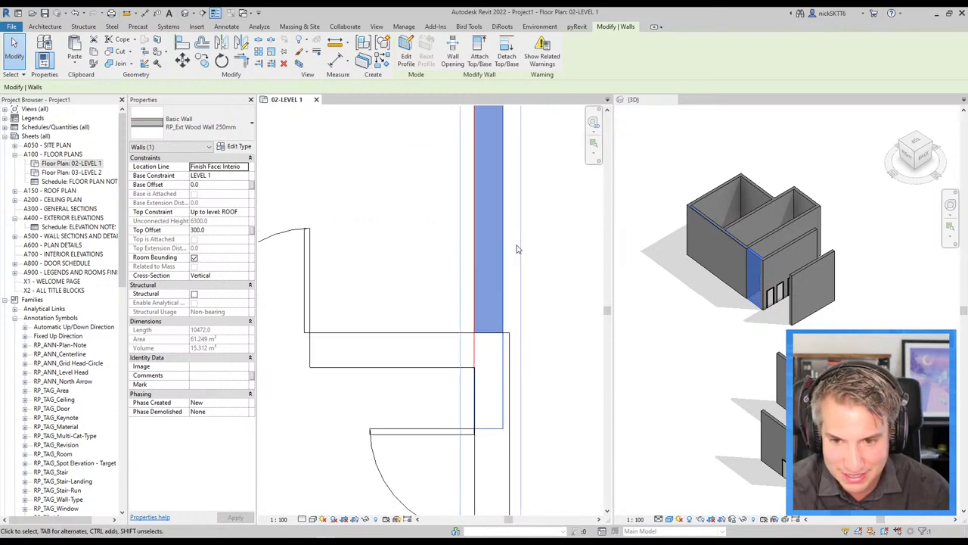
scroll(517, 249, down, 2)
middle_drag(422, 223, 430, 336)
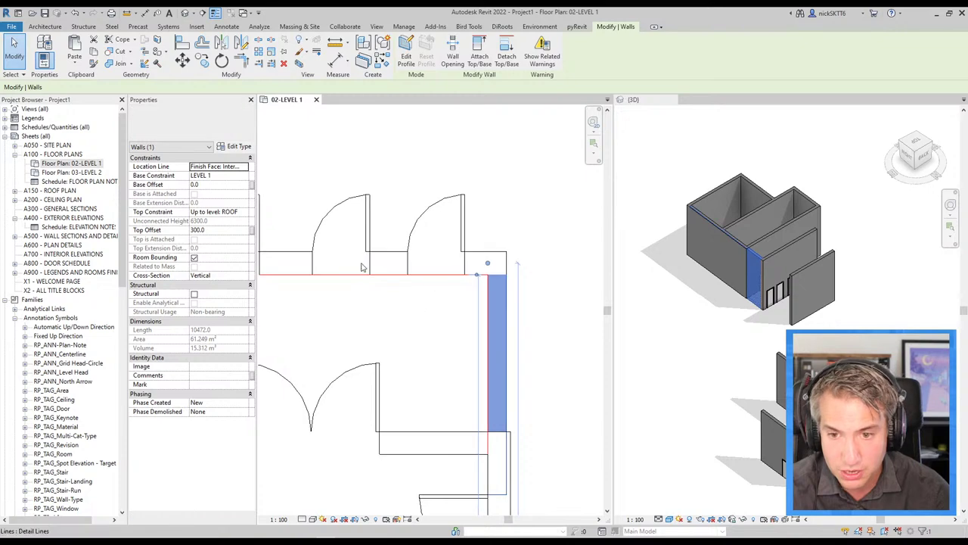
click(246, 167)
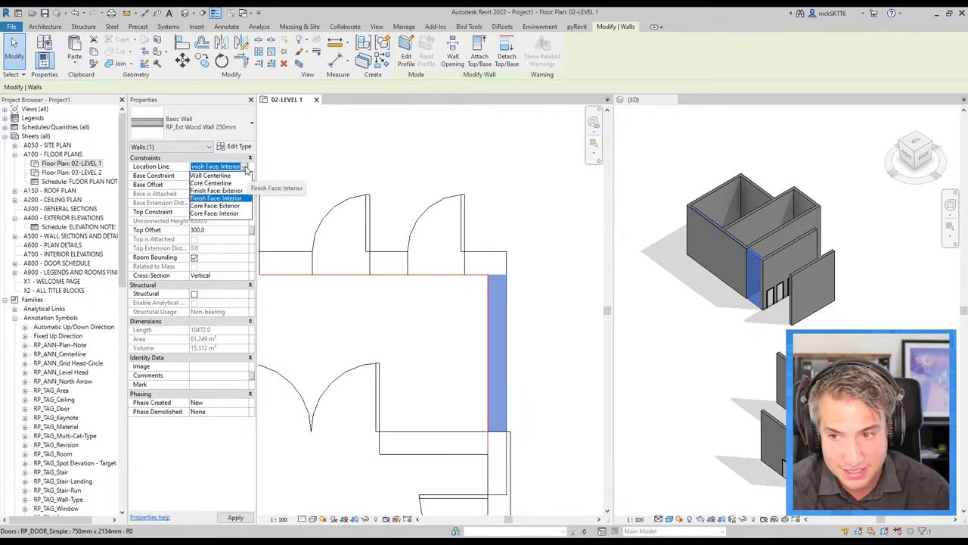
click(484, 253)
scroll(499, 250, down, 1)
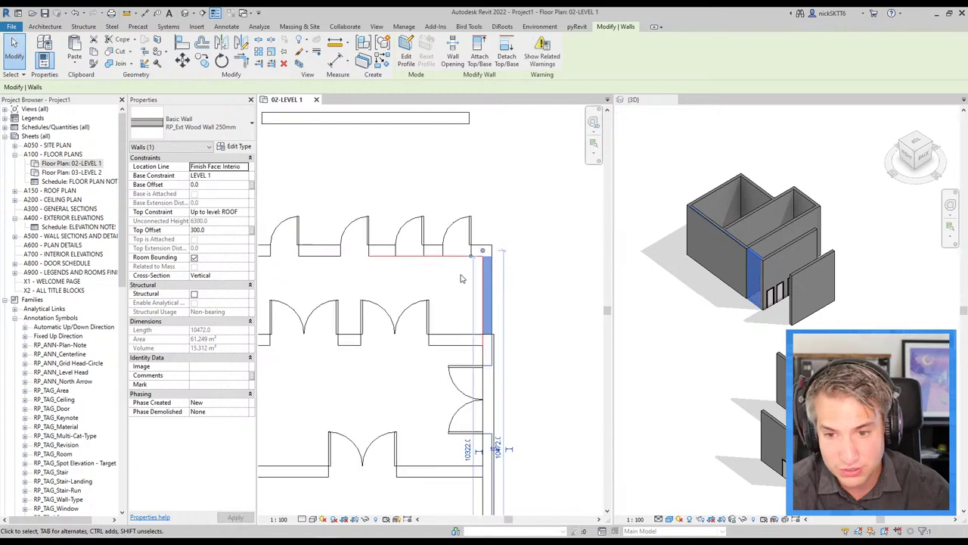
scroll(454, 301, down, 1)
middle_drag(453, 301, 487, 299)
Step: Set the short top wall's Location Line to Wall Centerline
click(477, 189)
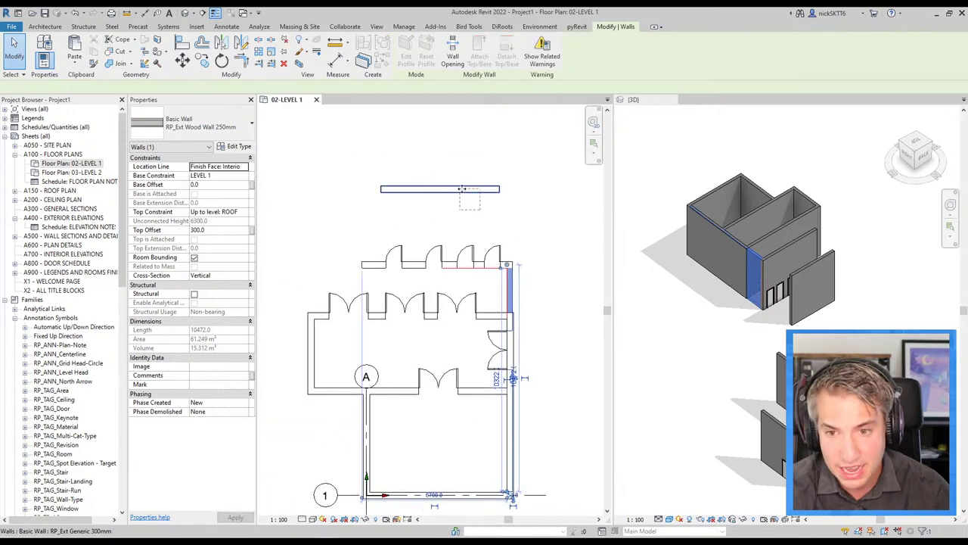
scroll(499, 185, up, 2)
click(244, 167)
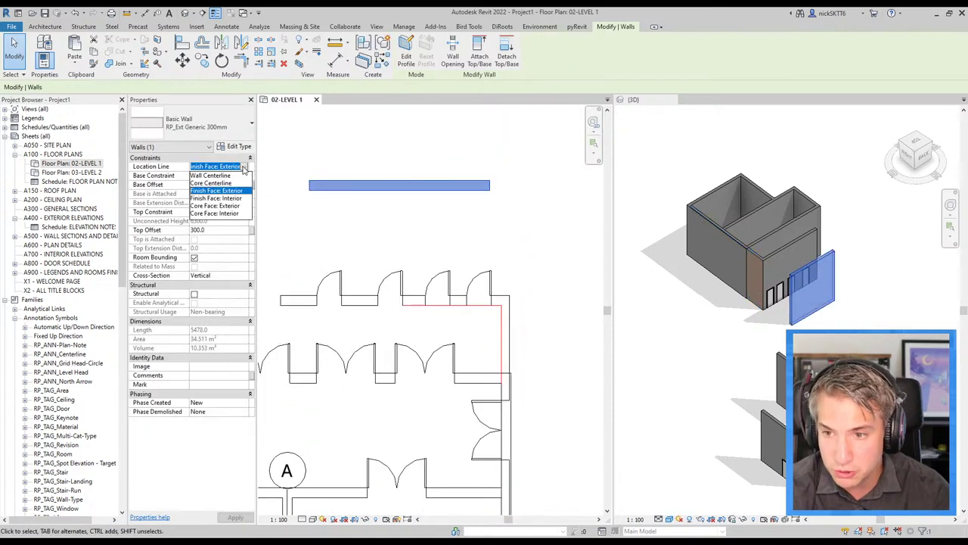
click(215, 175)
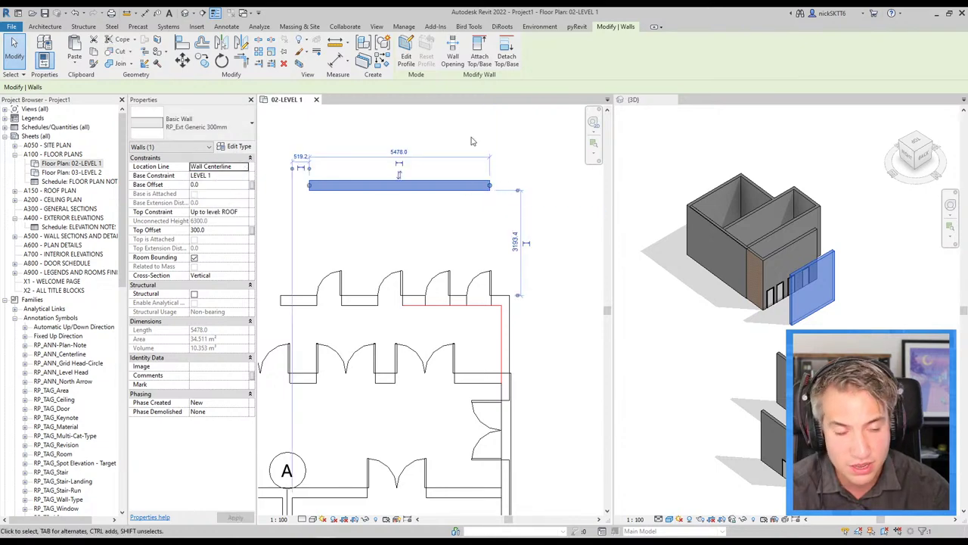
scroll(488, 173, up, 4)
scroll(482, 258, up, 1)
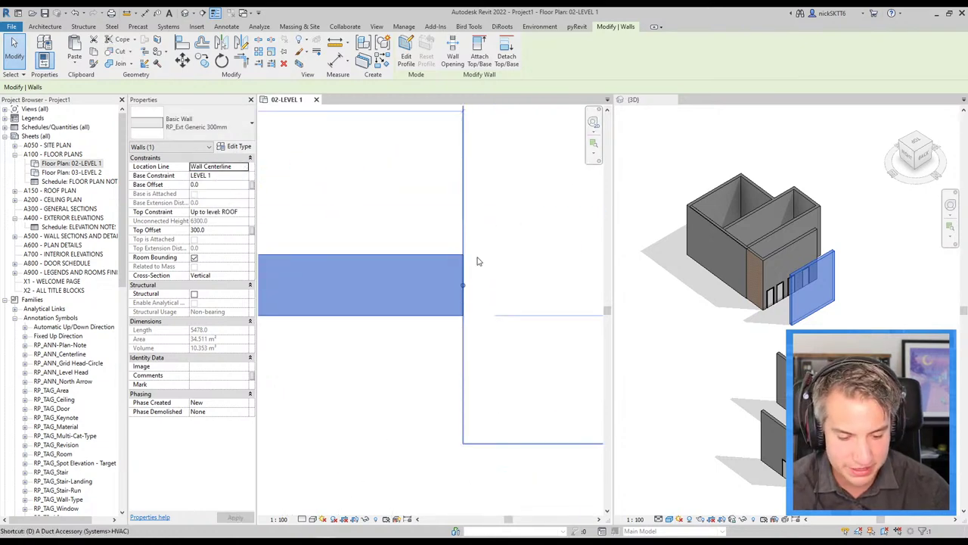
Step: Mark the top wall's faces with detail lines and retype it to RP_Int Generic 100mm
key(l)
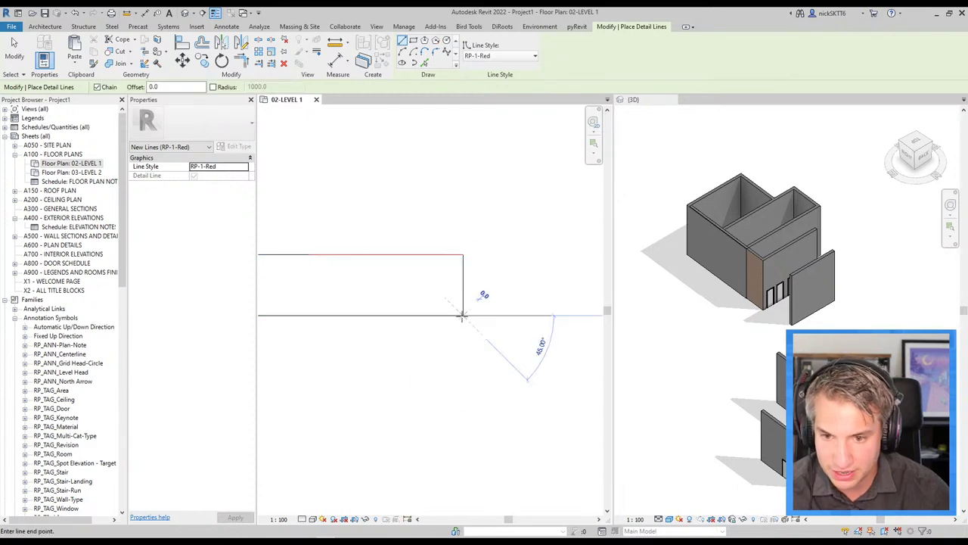
key(Escape)
key(Escape)
click(363, 286)
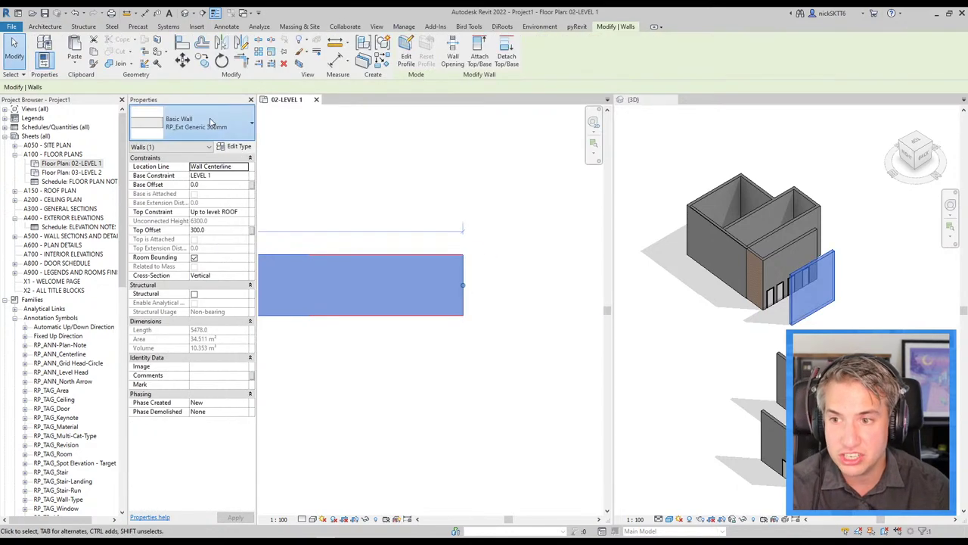
click(197, 124)
click(214, 272)
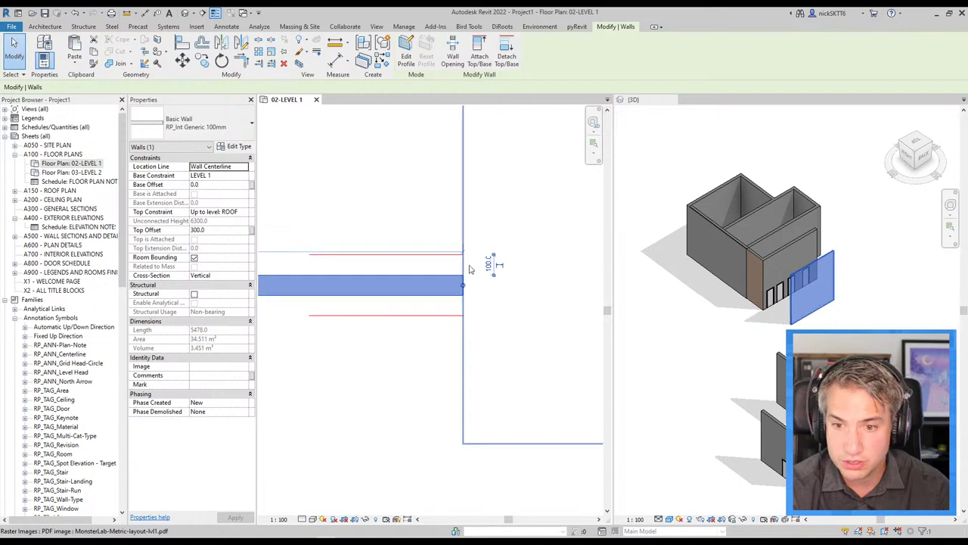
key(Escape)
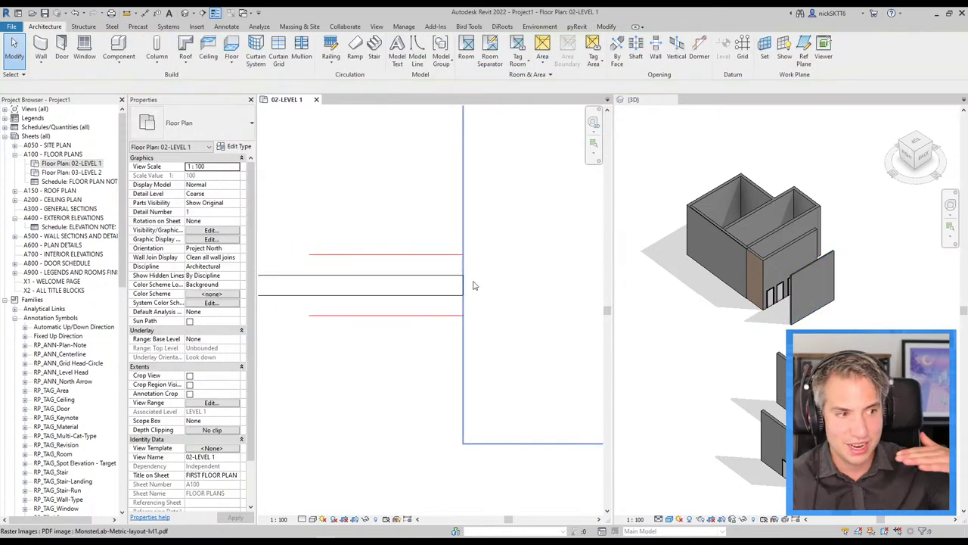
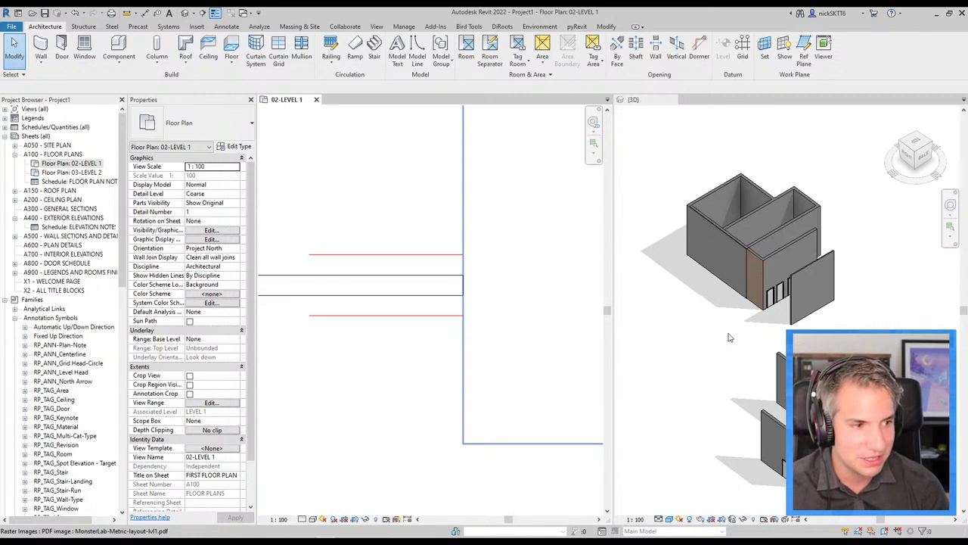
Step: Glance at the tips slides, then return to Revit's Level 1 plan with the PDF underlay deselected
key(Escape)
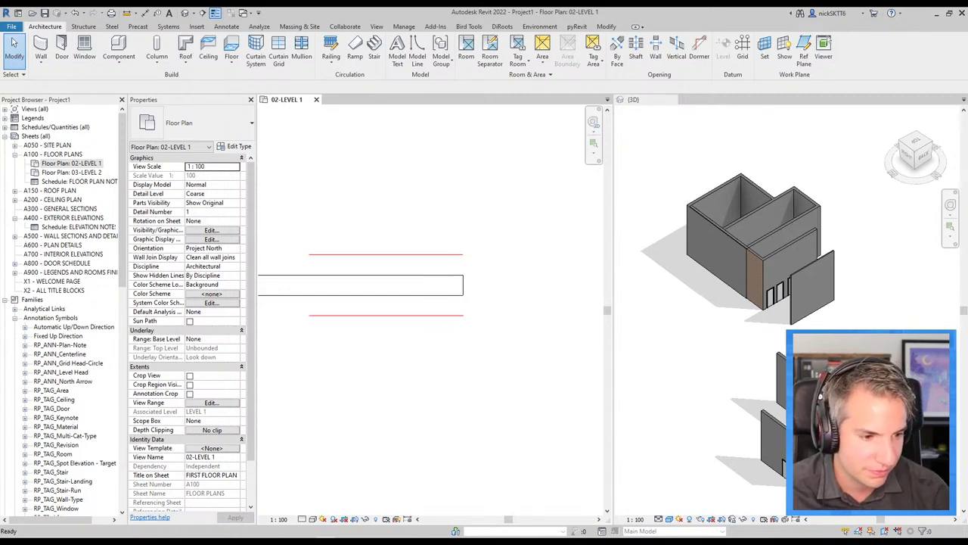
key(alt+Tab)
scroll(564, 324, down, 1)
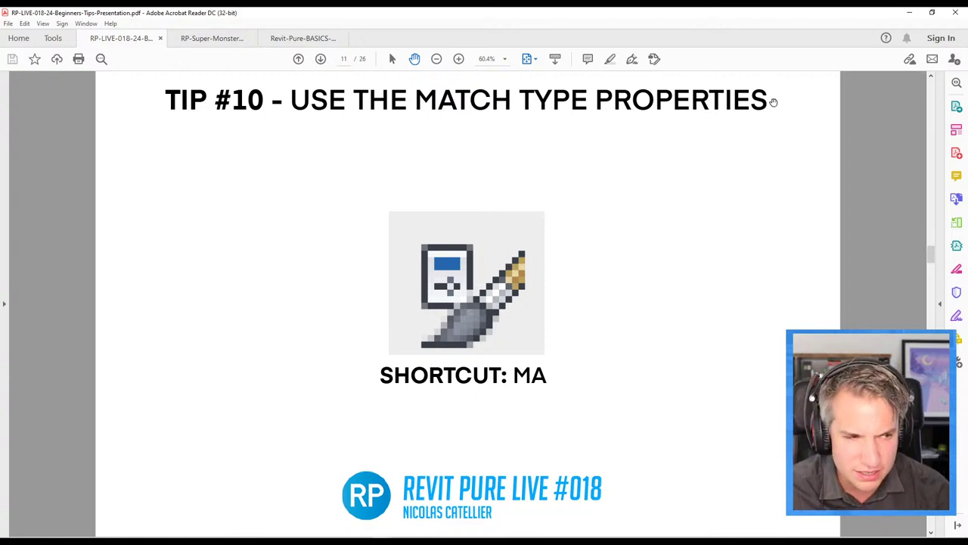
click(909, 12)
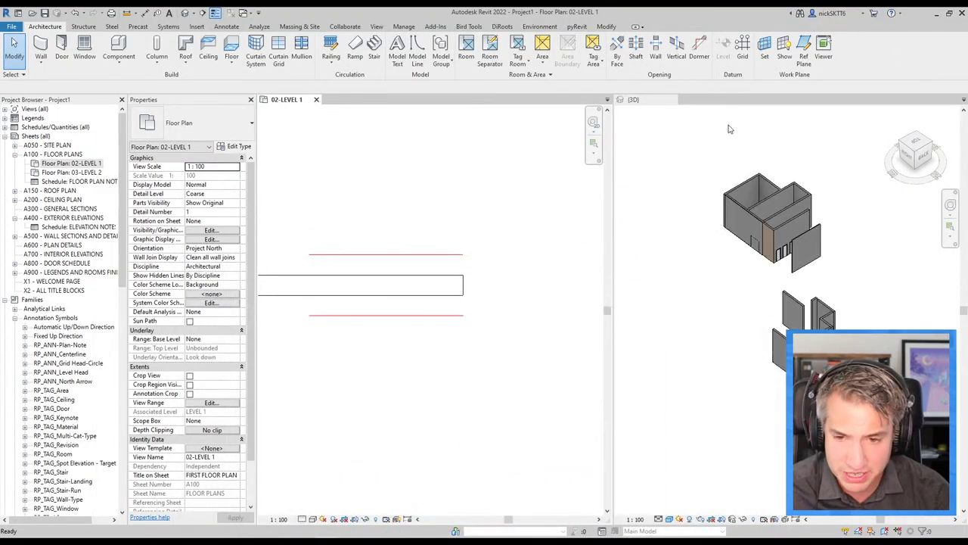
click(582, 219)
scroll(533, 226, up, 5)
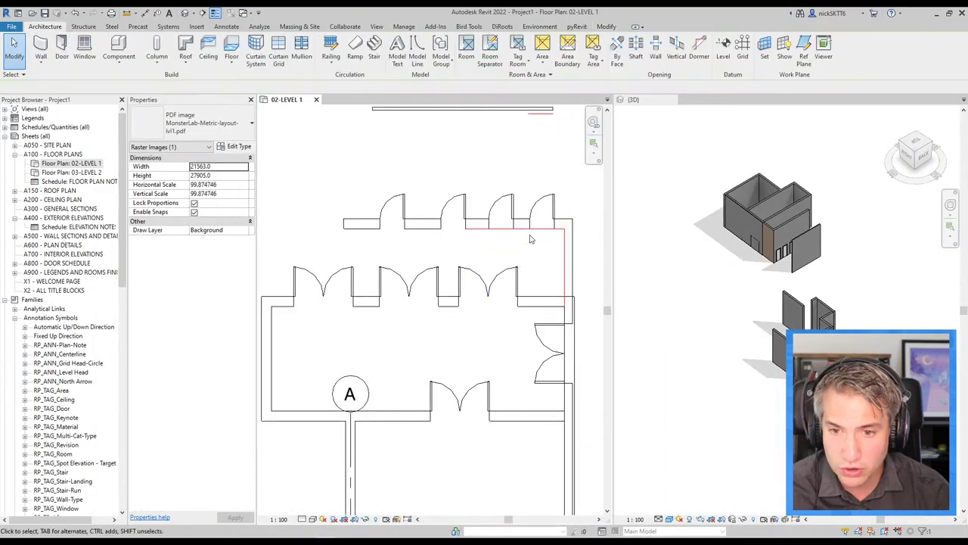
key(Escape)
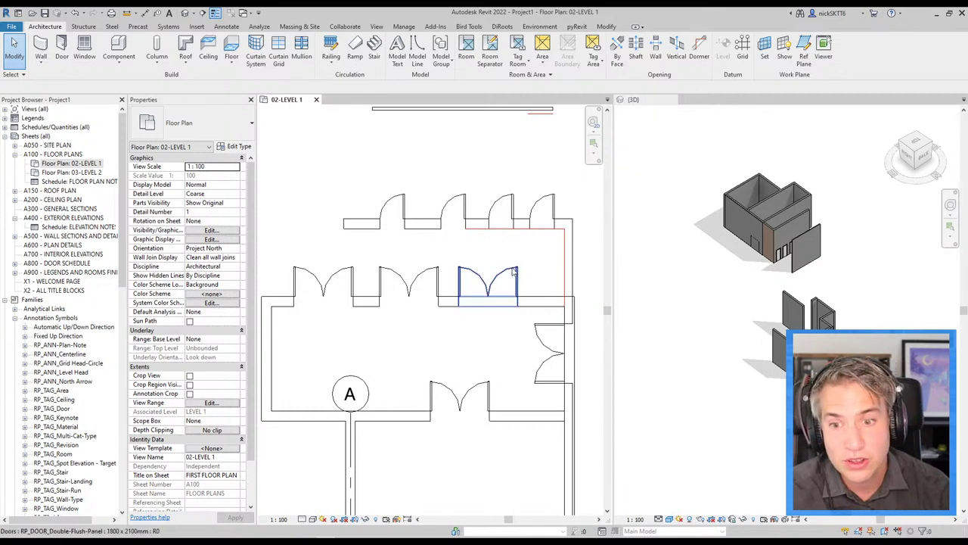
Step: Switch three middle-row double doors to RP_DOOR_Simple 750mm x 2134mm with the Type Selector
click(514, 274)
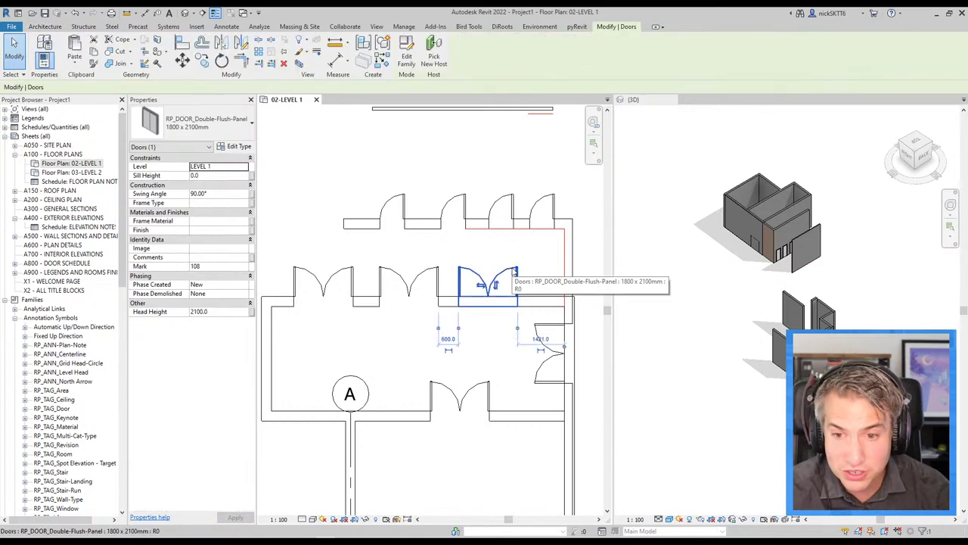
click(229, 126)
click(168, 217)
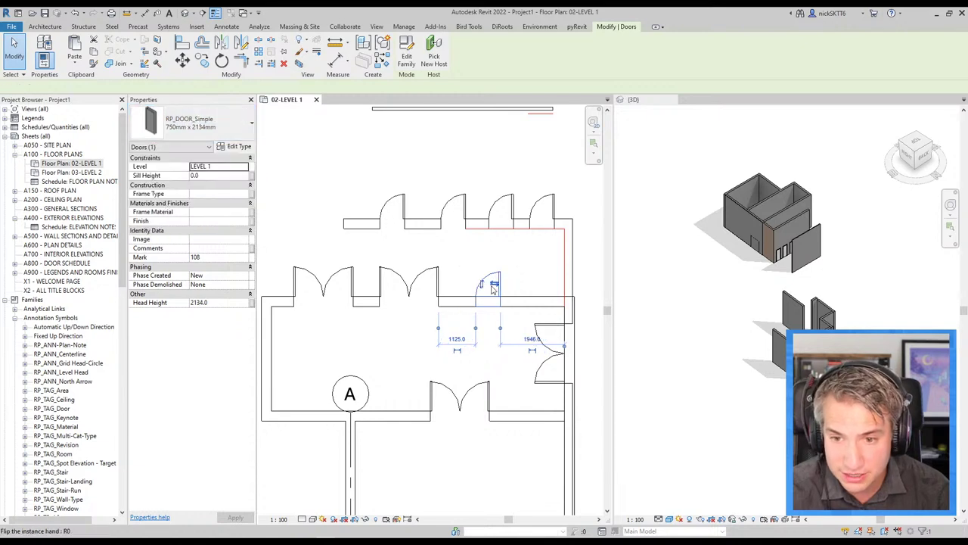
click(412, 277)
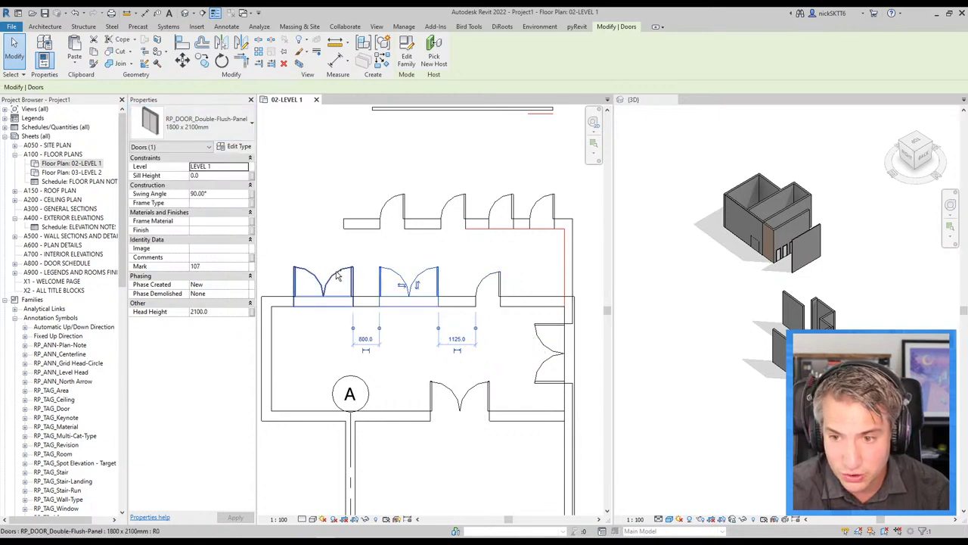
ctrl+click(337, 276)
click(229, 127)
click(168, 231)
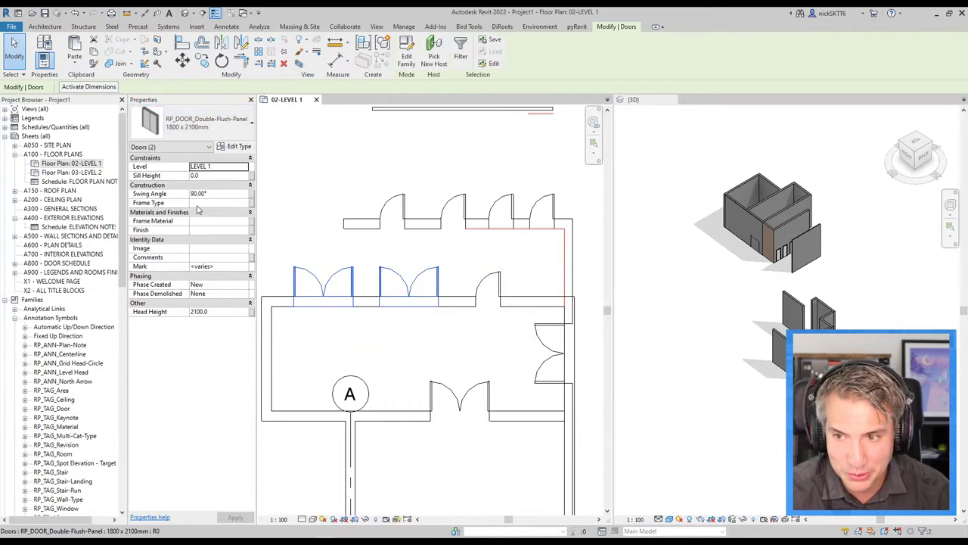
click(372, 176)
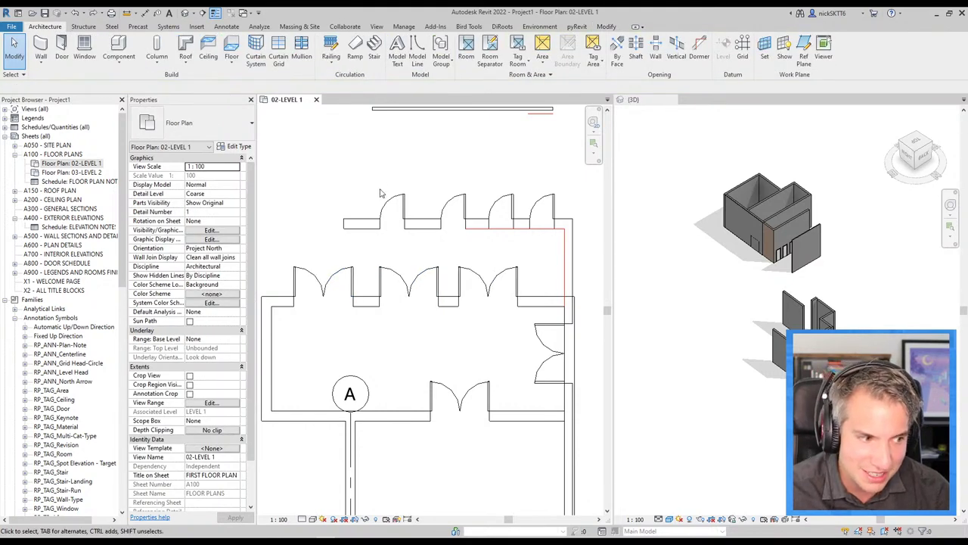
Step: Match Type the single door onto the middle, right and bottom wall double doors
click(605, 27)
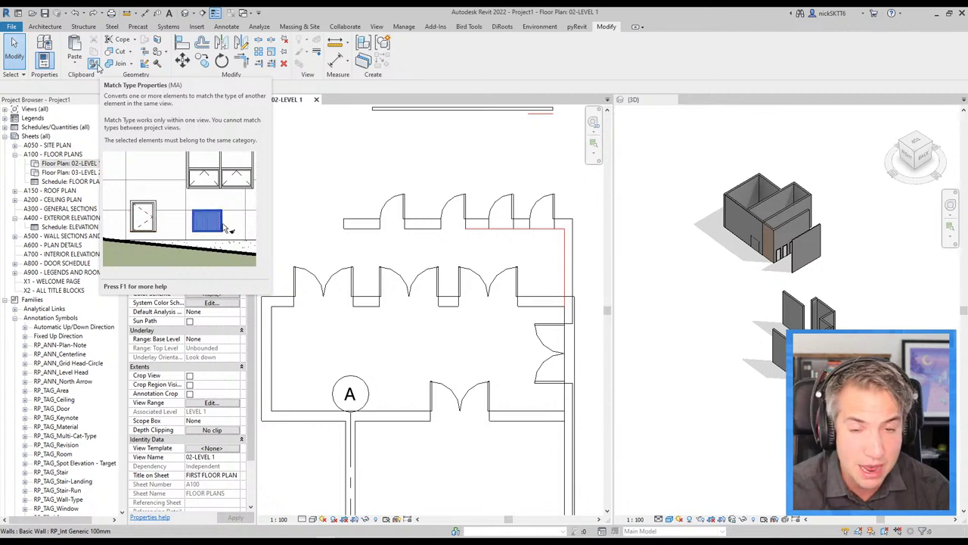
click(93, 63)
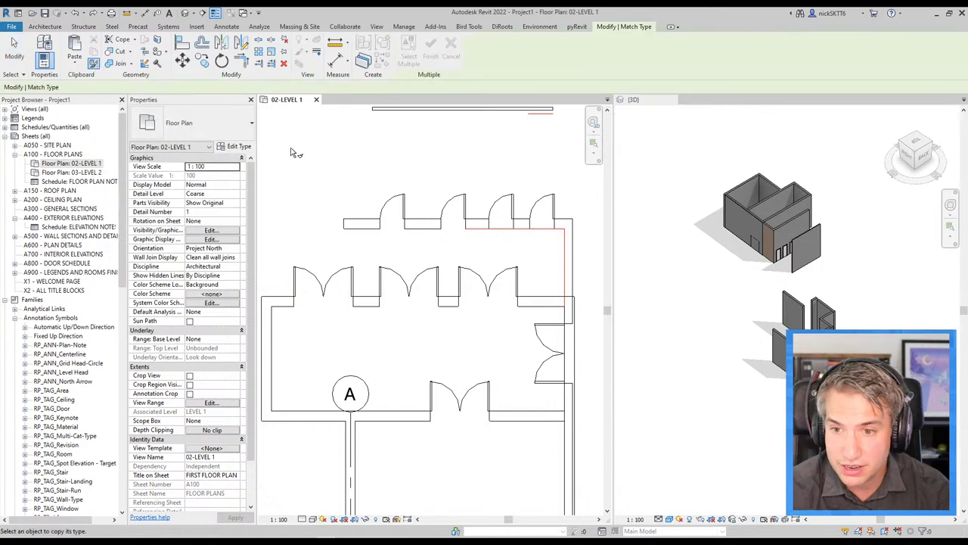
click(398, 201)
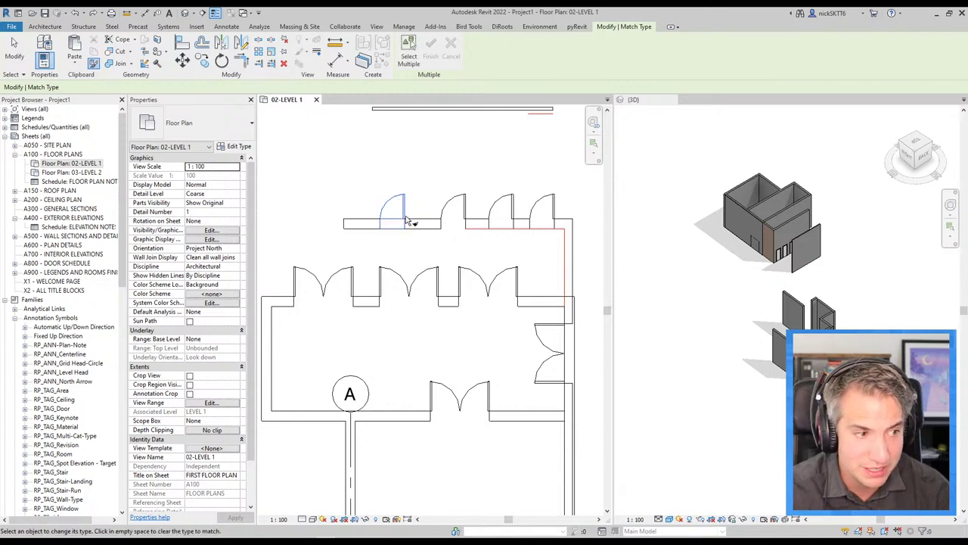
click(481, 284)
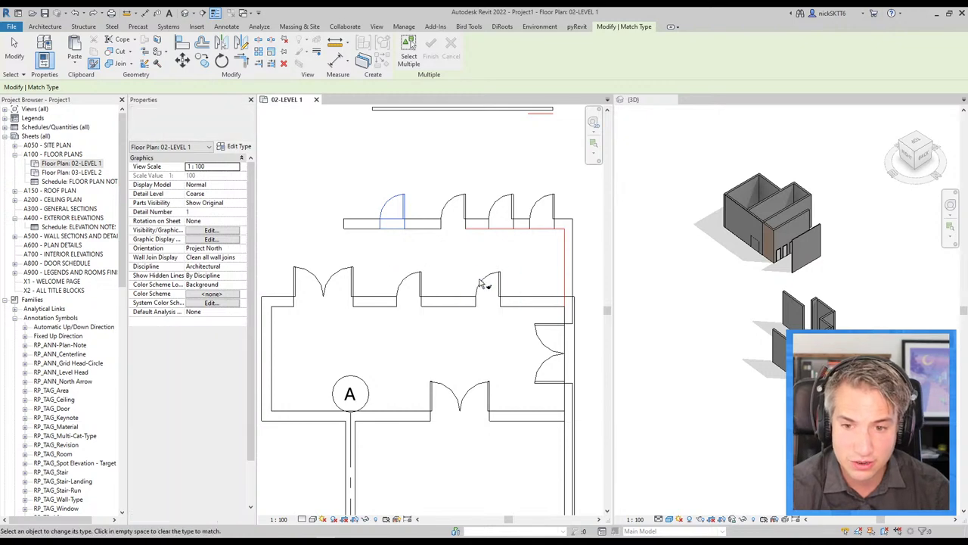
click(557, 333)
click(499, 383)
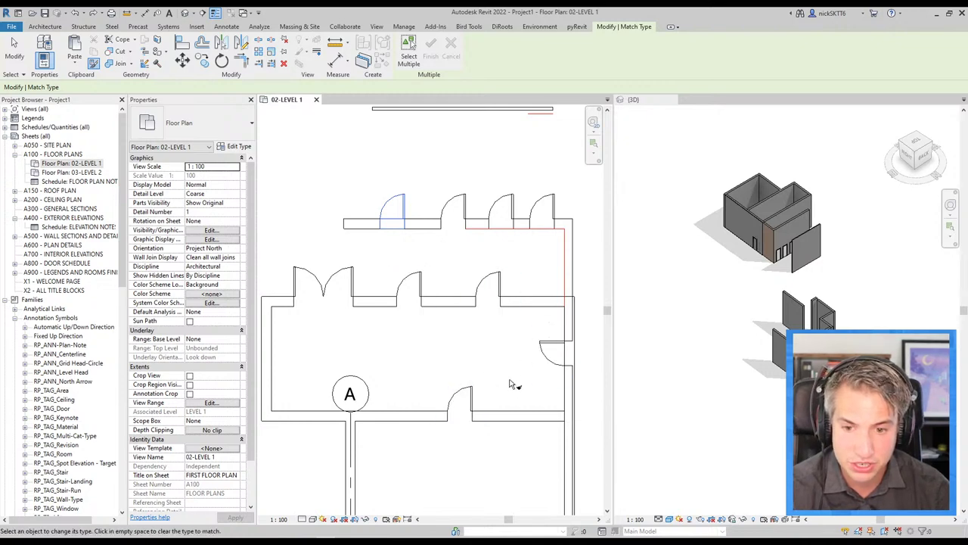
key(Escape)
key(Escape)
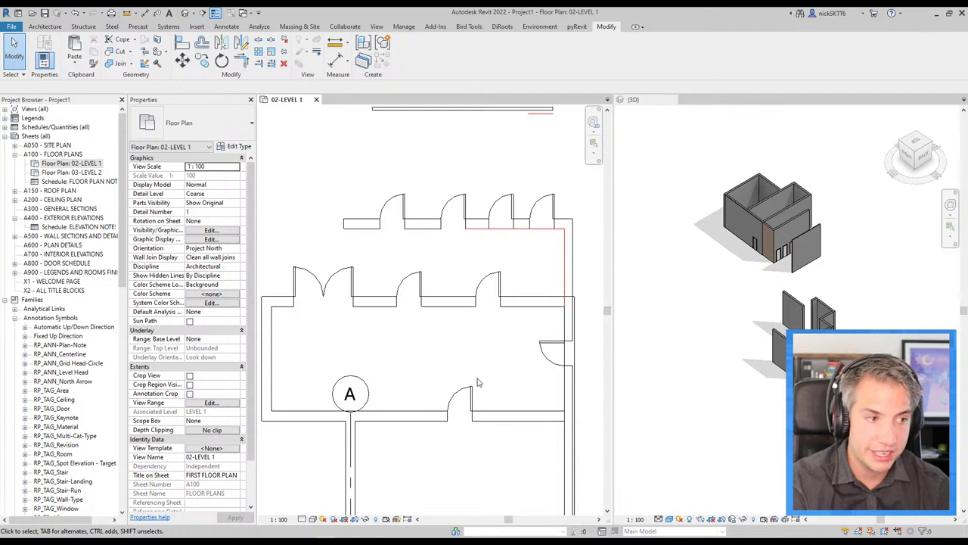
scroll(500, 380, down, 3)
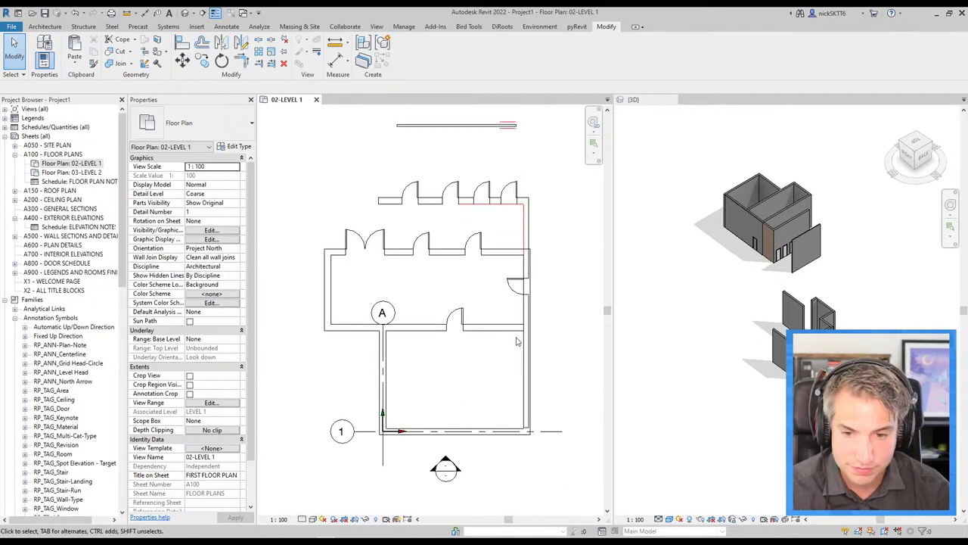
Step: Change the horizontal interior wall's type to RP_Int Generic 100mm
click(528, 361)
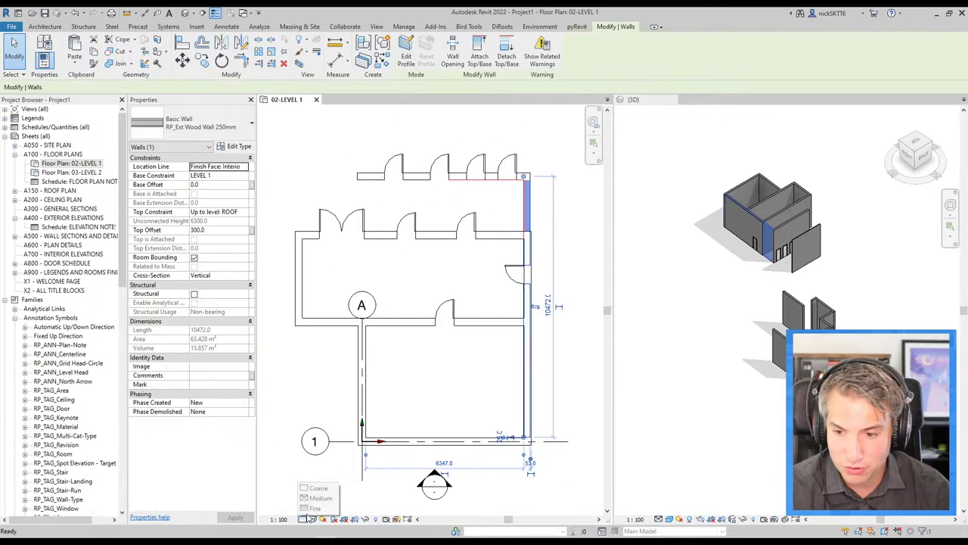
key(Escape)
scroll(545, 310, up, 3)
scroll(545, 310, up, 2)
click(454, 352)
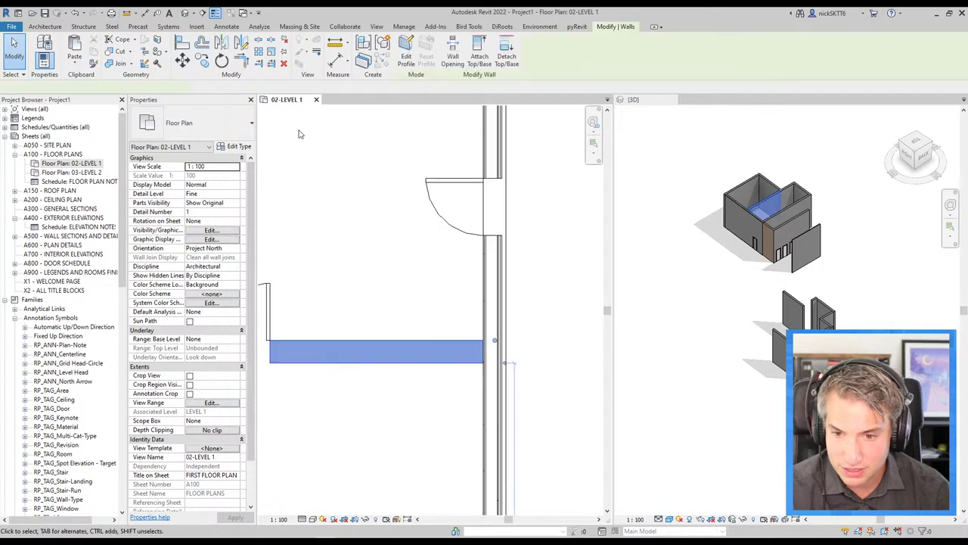
click(179, 128)
click(175, 252)
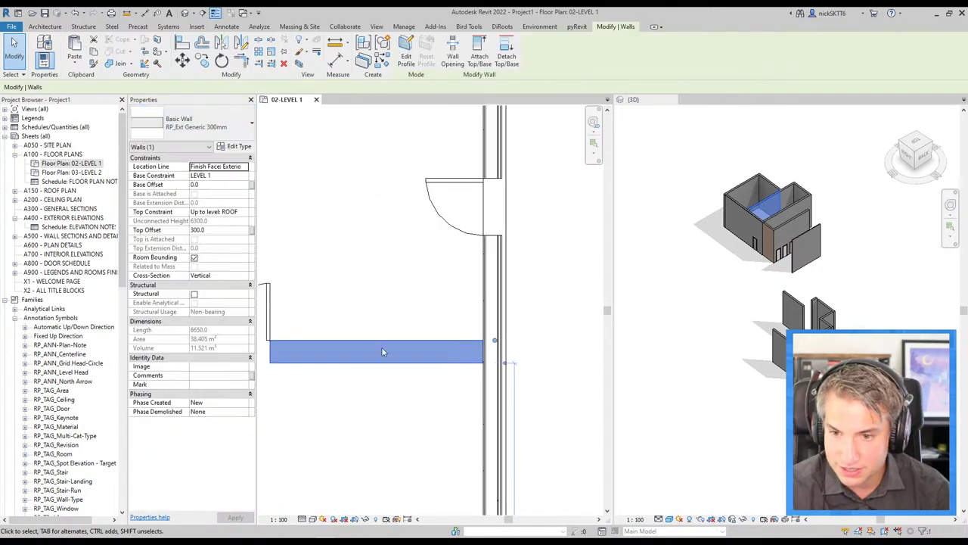
scroll(490, 362, up, 2)
key(Escape)
scroll(471, 332, down, 2)
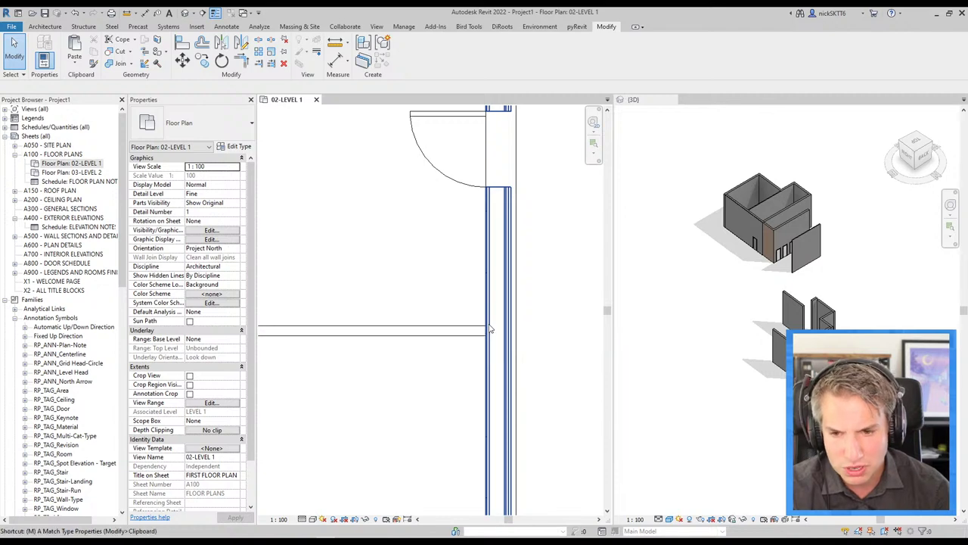
Step: Try matching the exterior wood wall type onto the interior wall with MA, then undo it
key(m)
key(a)
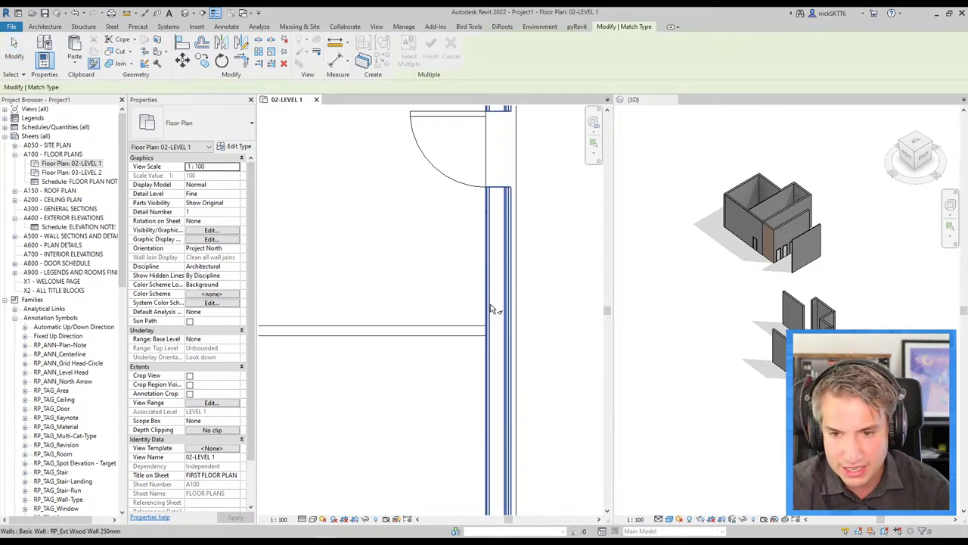
click(492, 308)
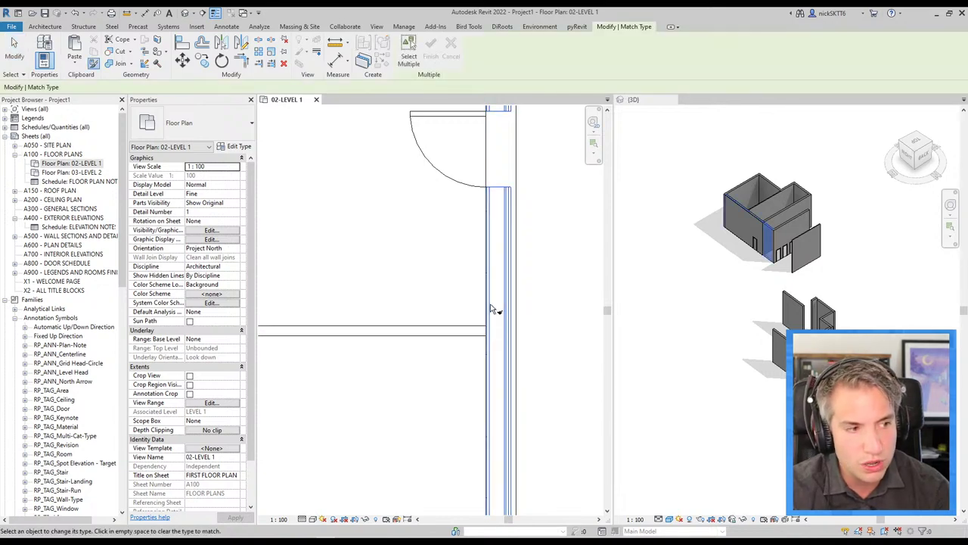
click(440, 330)
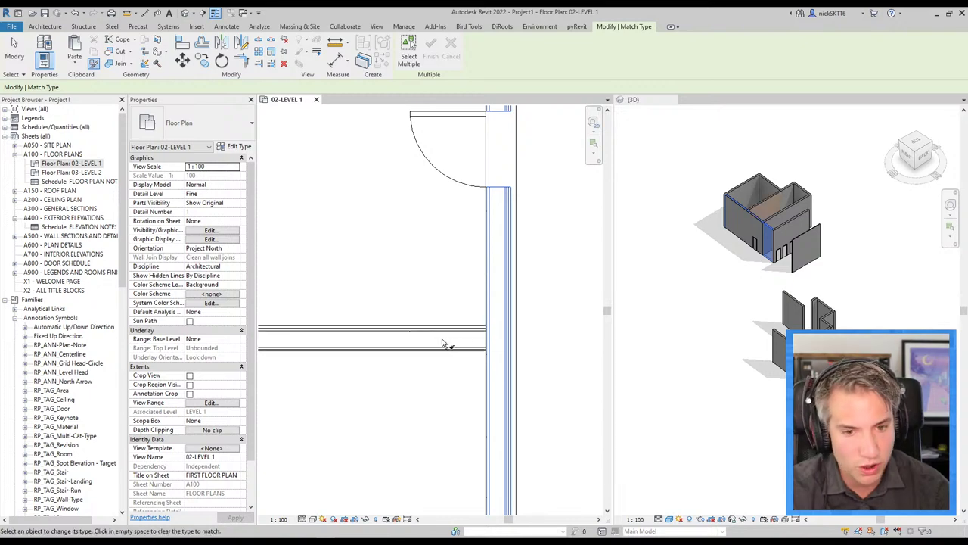
key(Escape)
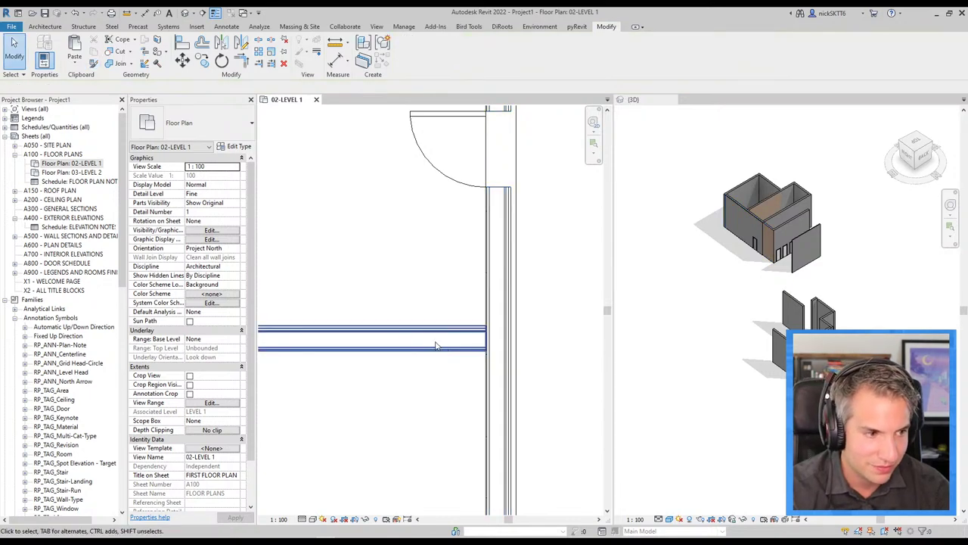
click(436, 345)
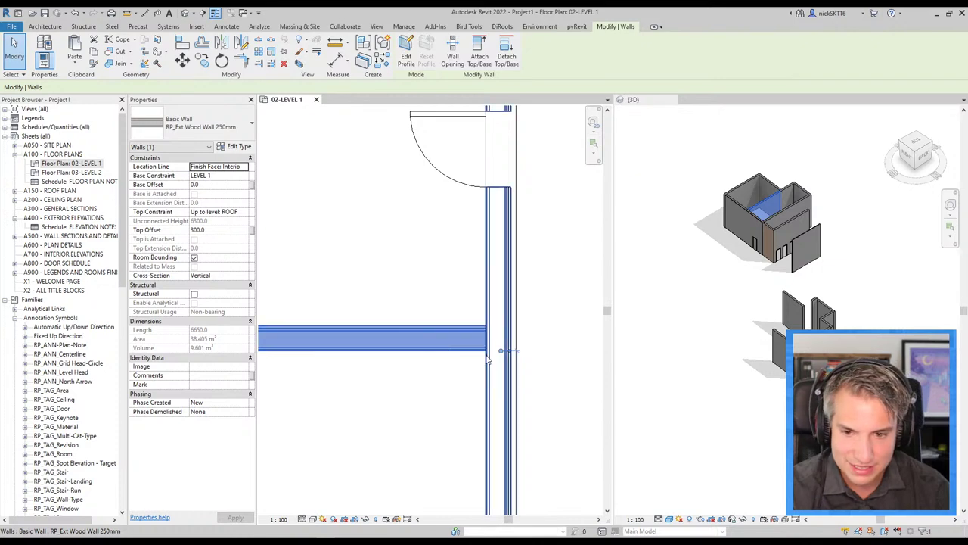
key(Escape)
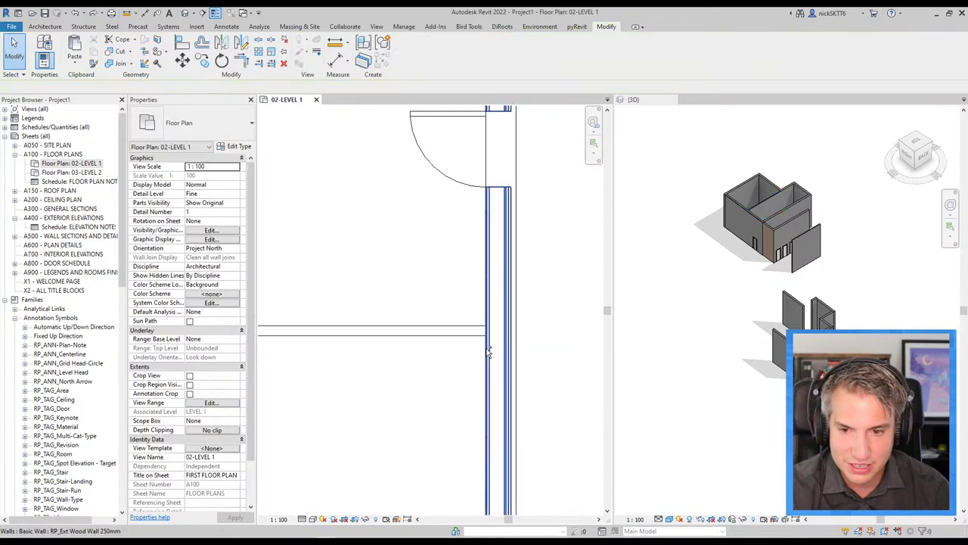
Step: Drag the interior wall's end onto the right exterior wall junction and activate the 3D view
scroll(487, 352, up, 2)
click(469, 321)
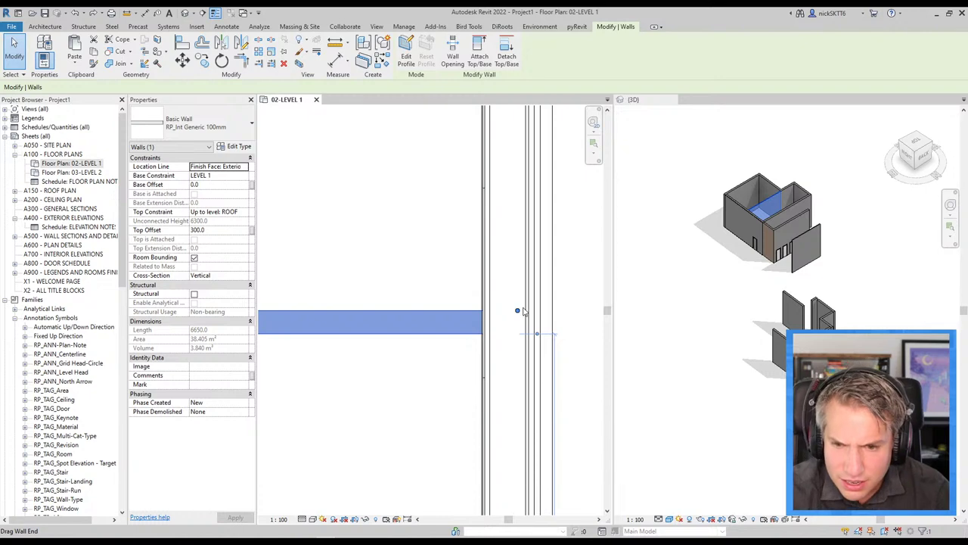
drag(522, 310, 516, 309)
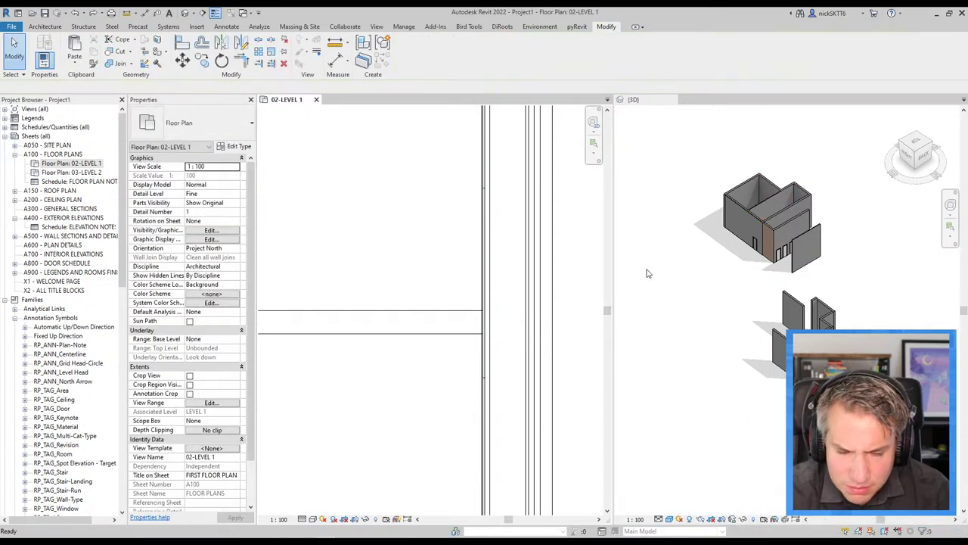
scroll(807, 301, down, 2)
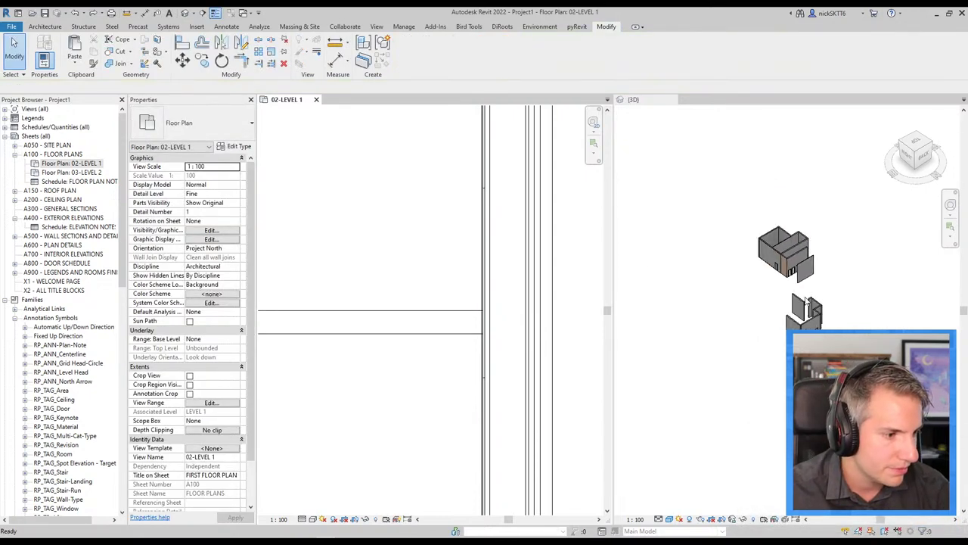
click(741, 295)
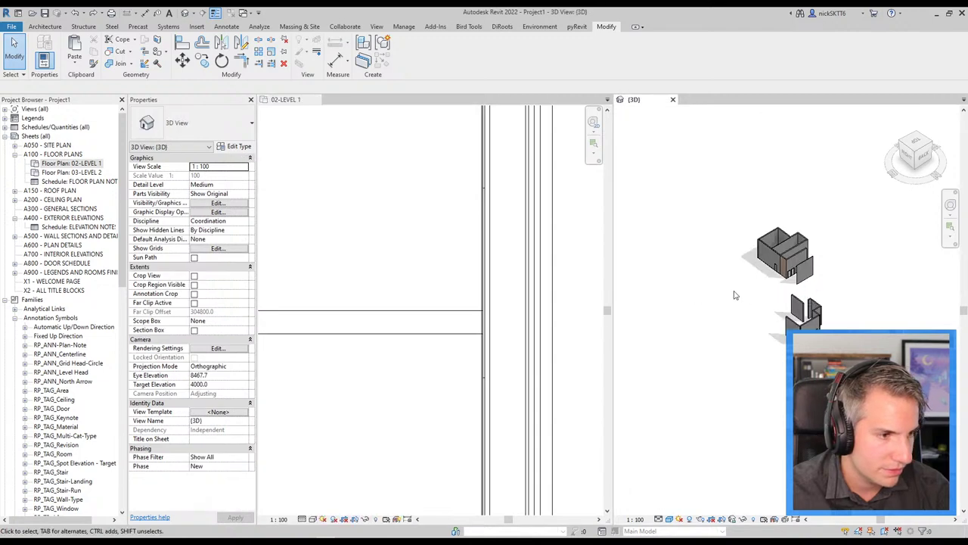
Step: Pan and zoom the 3D view in on the two building models
middle_drag(733, 295, 663, 264)
scroll(663, 264, up, 1)
scroll(650, 272, up, 1)
scroll(620, 283, up, 2)
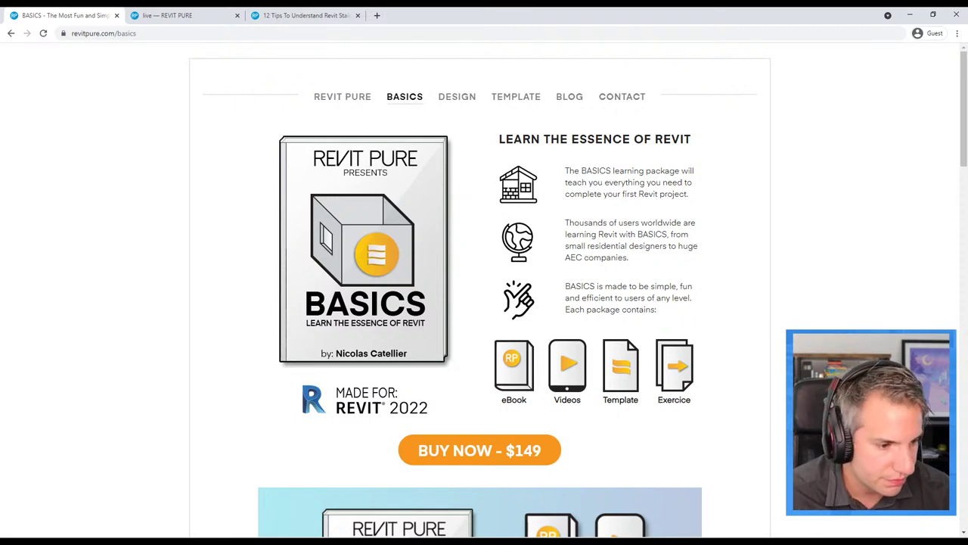
Step: Switch to the tips PDF and scroll down to Tip #11, the most important shortcuts
key(alt+Tab)
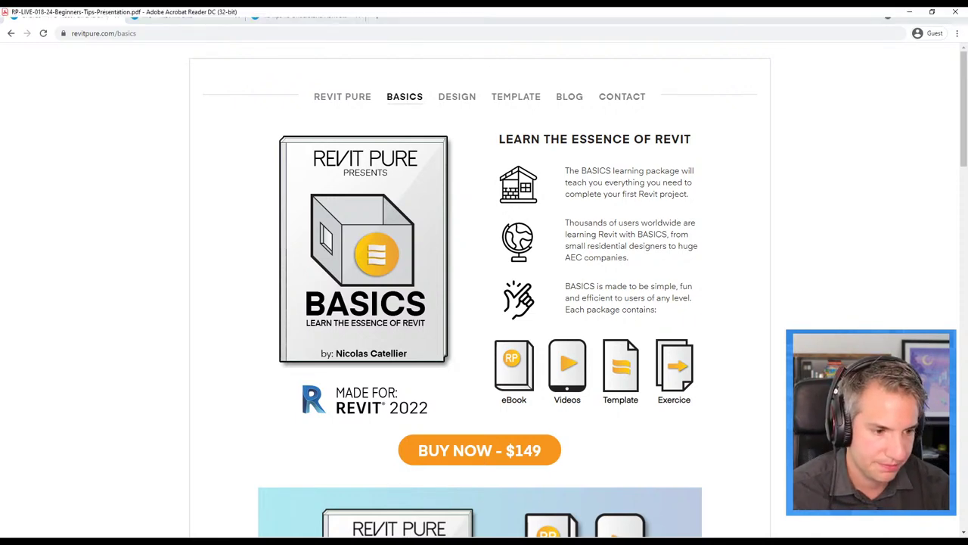
scroll(654, 340, down, 1)
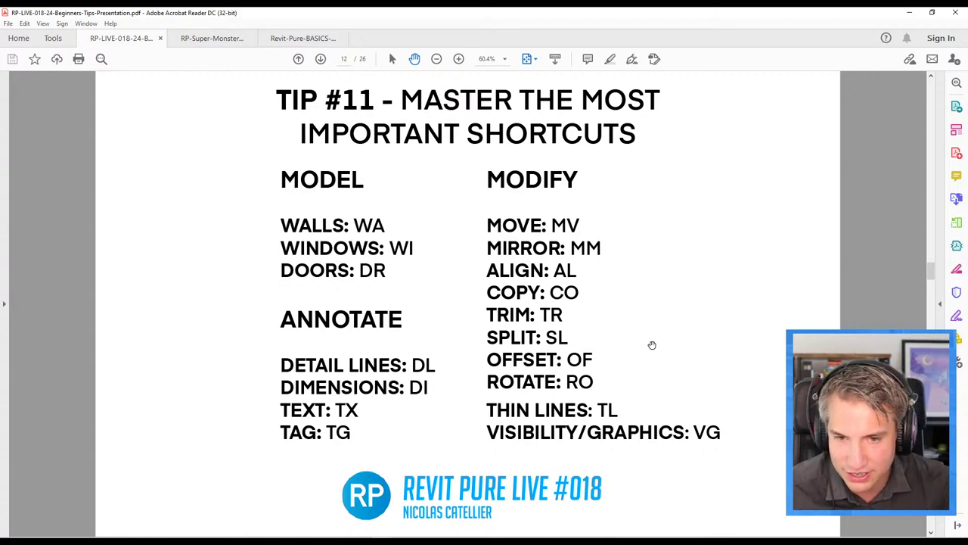
Step: Restore the Acrobat window to a smaller size and go back to Revit's 02-LEVEL 1 plan
click(933, 12)
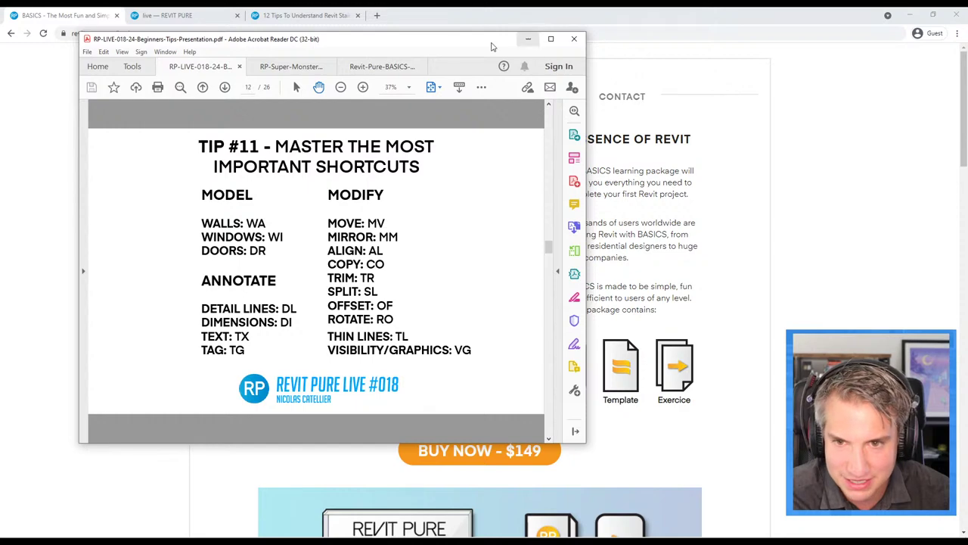
key(alt+Tab)
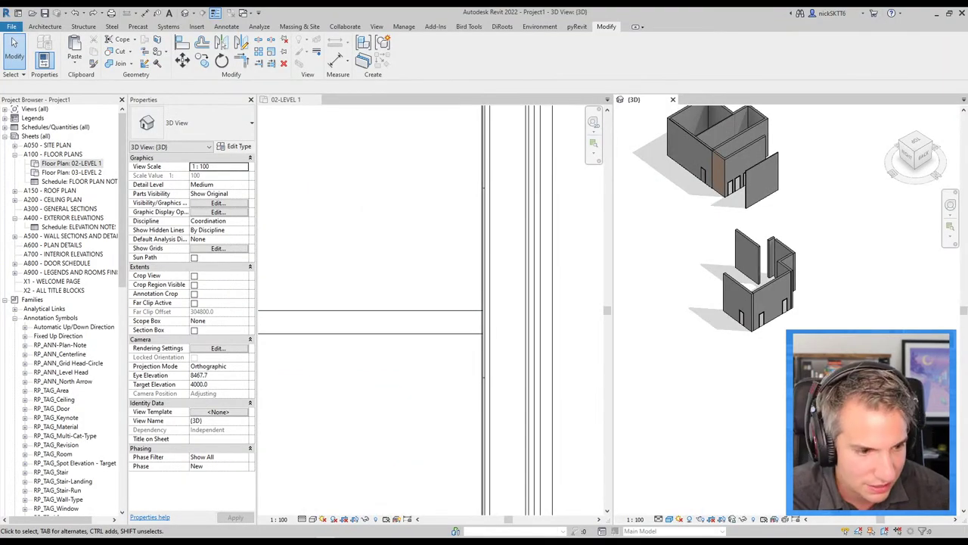
key(alt+Tab)
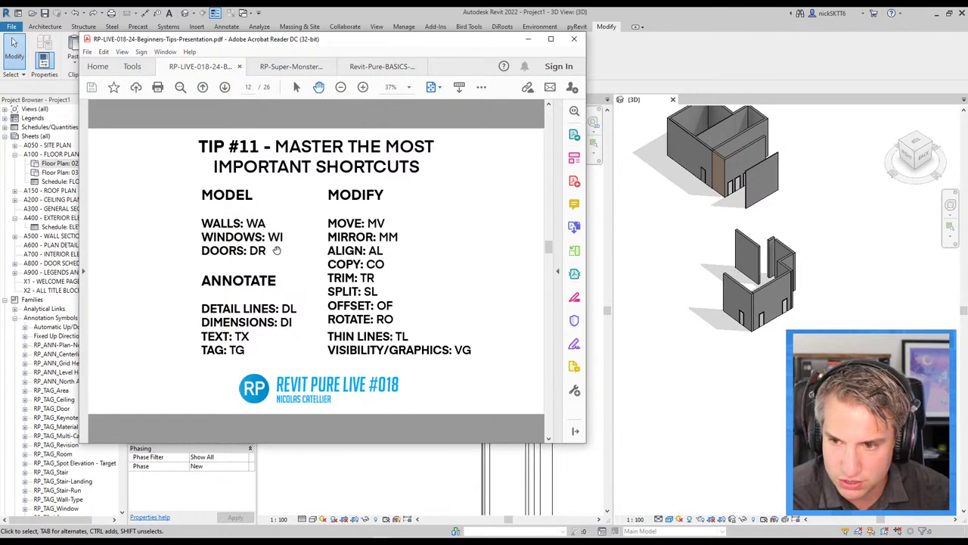
key(alt+Tab)
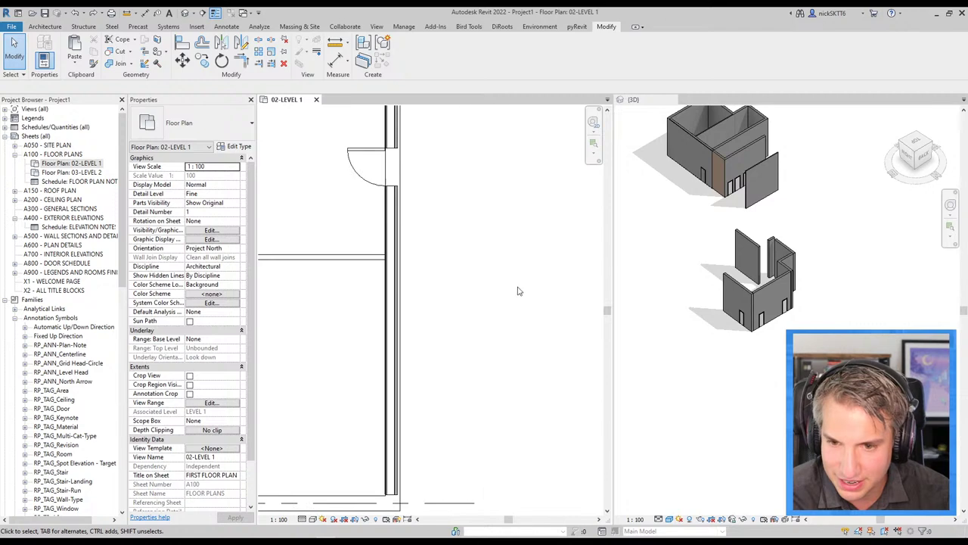
Step: Draw a closed rectangle of four walls on Level 1 with WA
scroll(417, 322, down, 5)
scroll(427, 227, up, 2)
scroll(415, 220, up, 2)
key(w)
key(a)
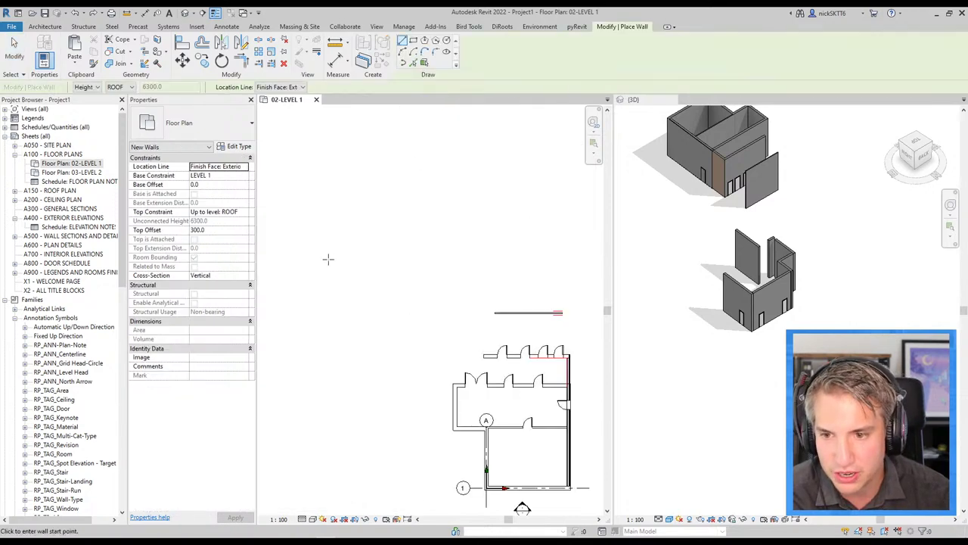
click(329, 258)
click(329, 200)
click(381, 200)
click(381, 245)
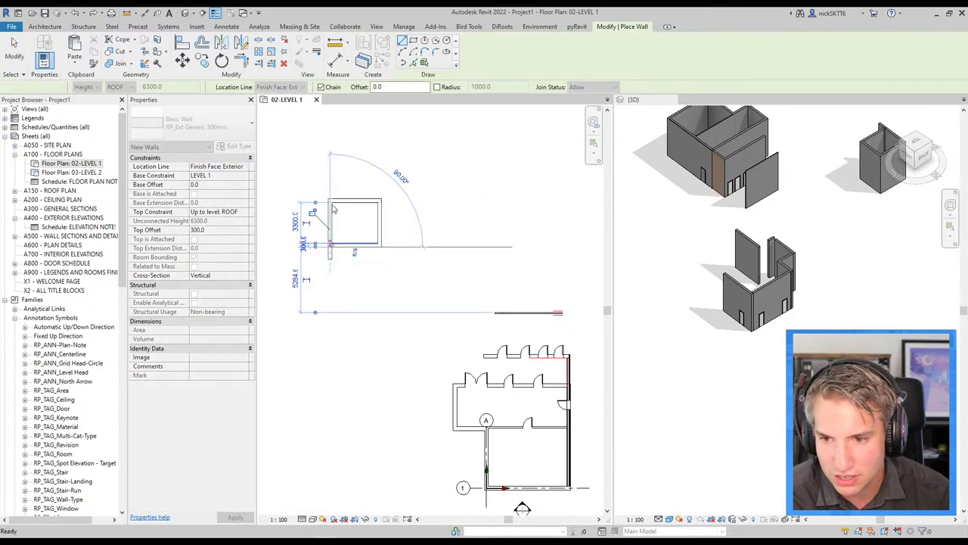
click(330, 245)
key(Escape)
key(Escape)
Step: Place doors in the room's top, right and bottom walls with DR
scroll(331, 208, up, 1)
key(d)
key(r)
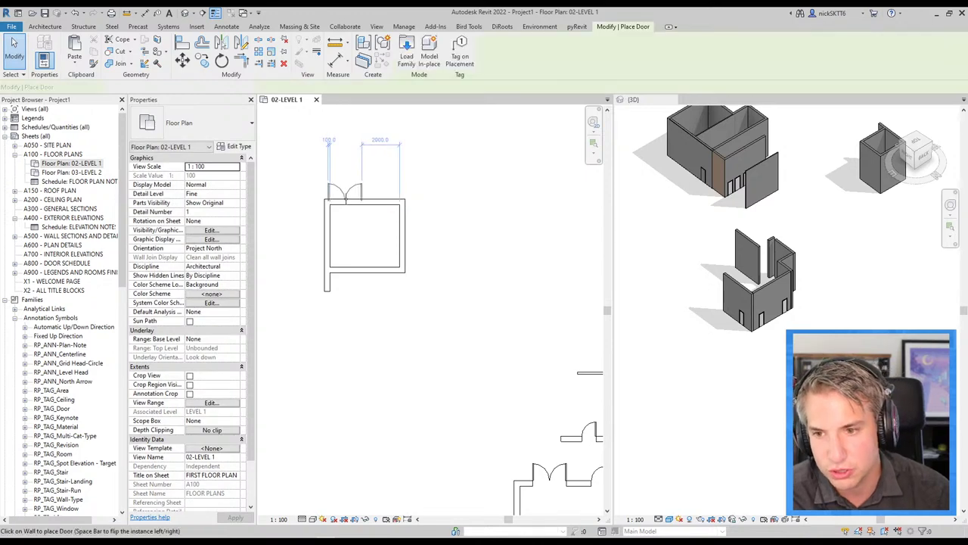
click(357, 198)
click(403, 234)
click(374, 270)
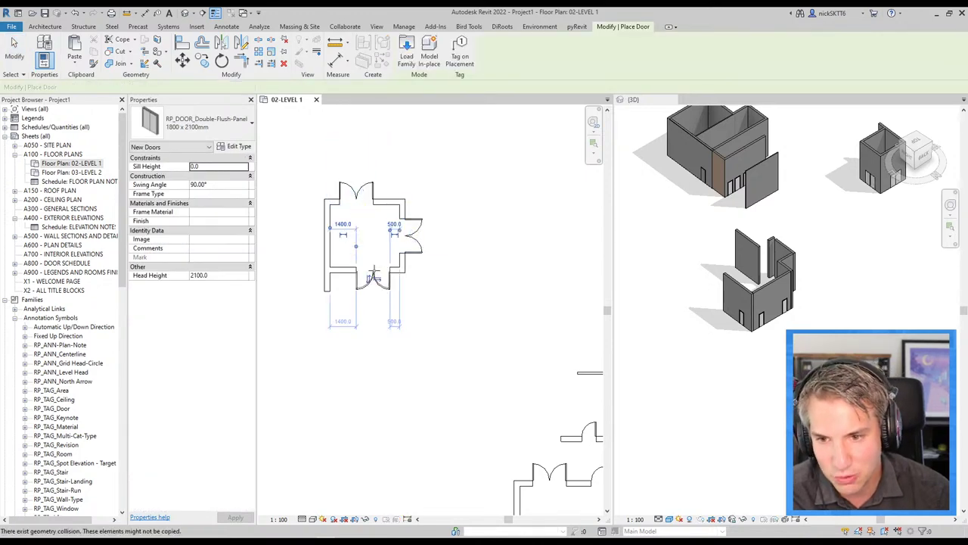
key(Escape)
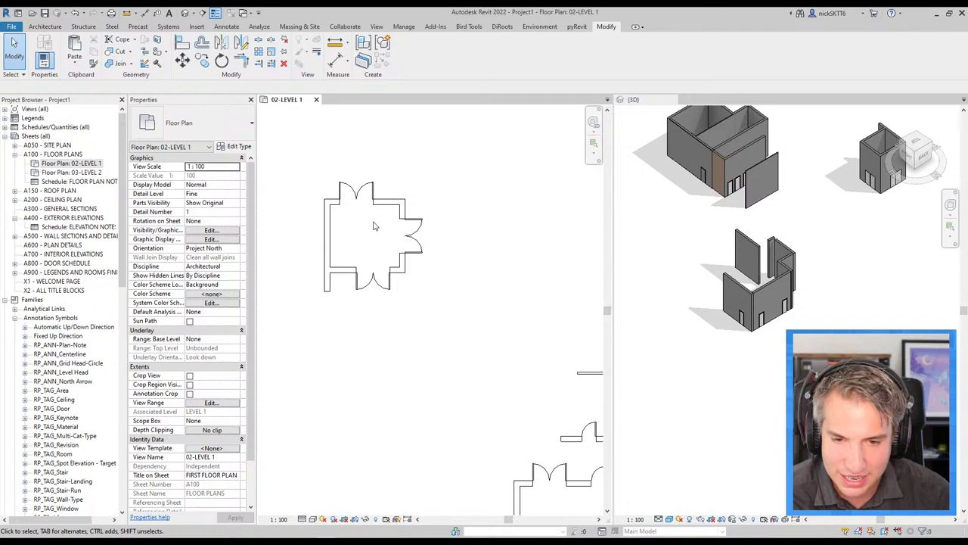
Step: Place windows in the bottom and top walls with WN, then bring the shortcuts PDF forward
key(w)
key(n)
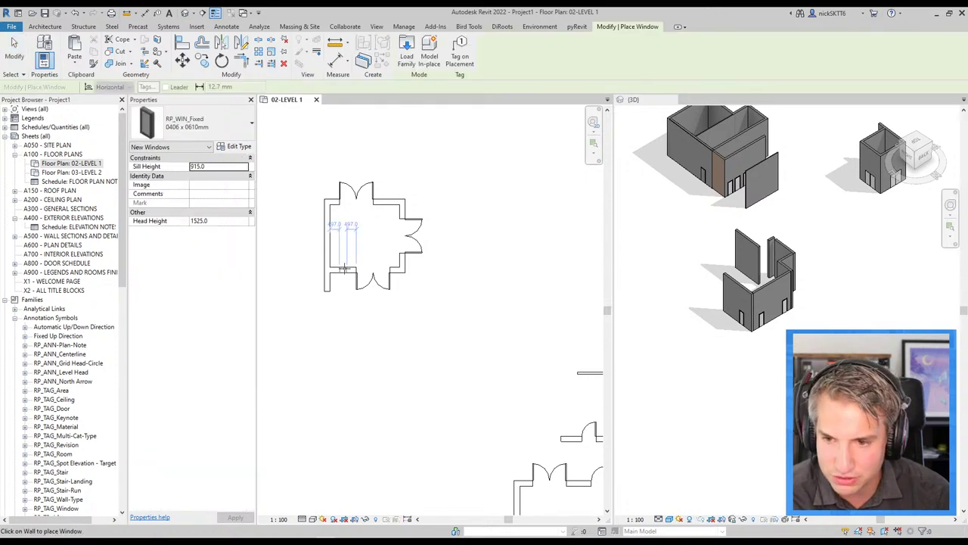
click(344, 278)
click(387, 206)
scroll(405, 256, up, 3)
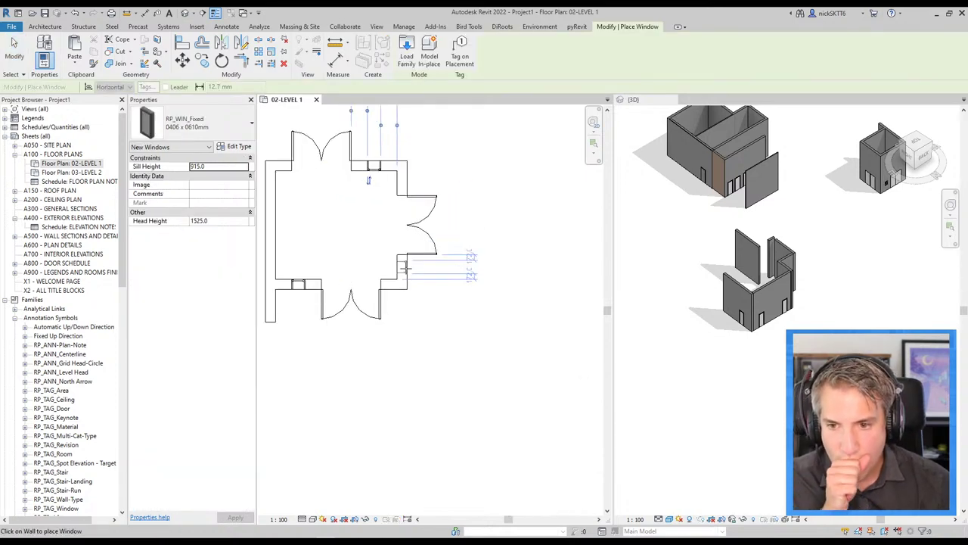
key(Escape)
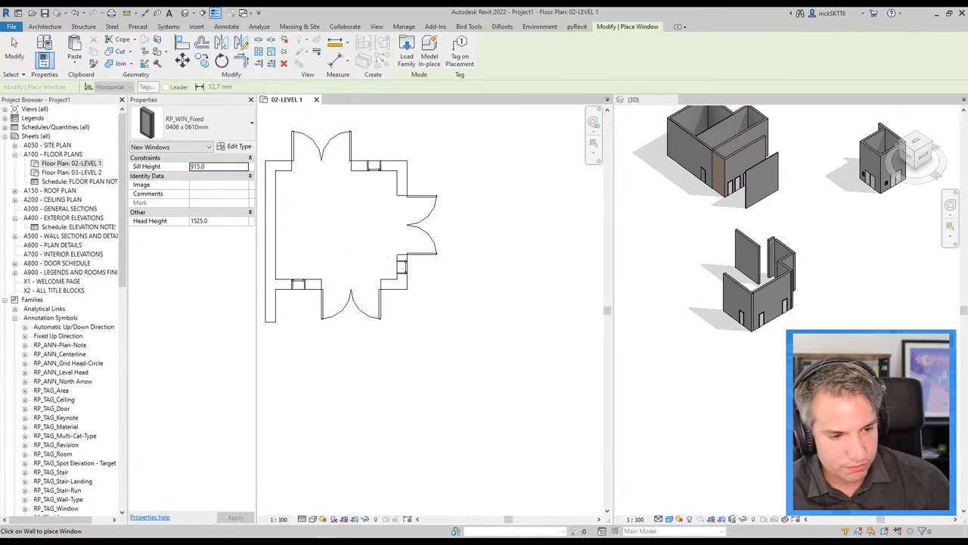
key(Escape)
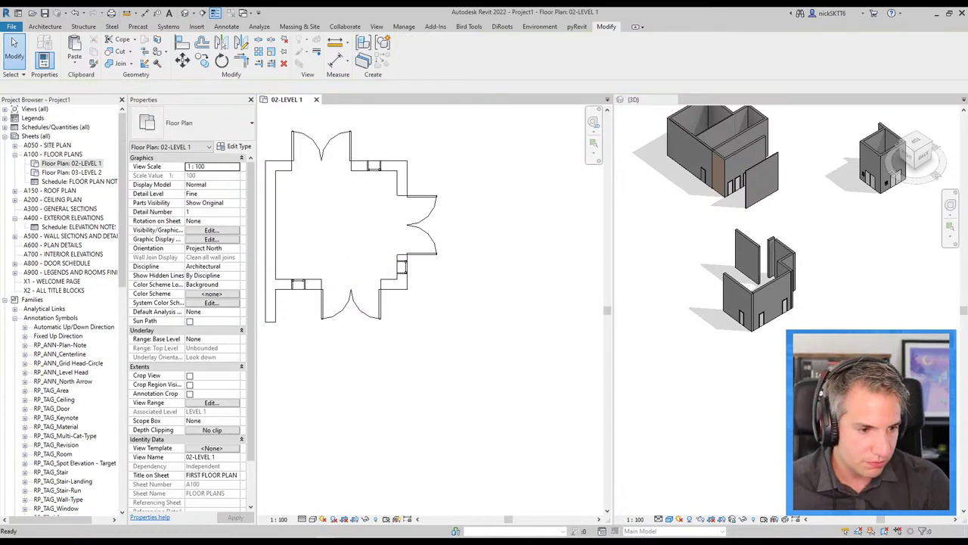
key(alt+Tab)
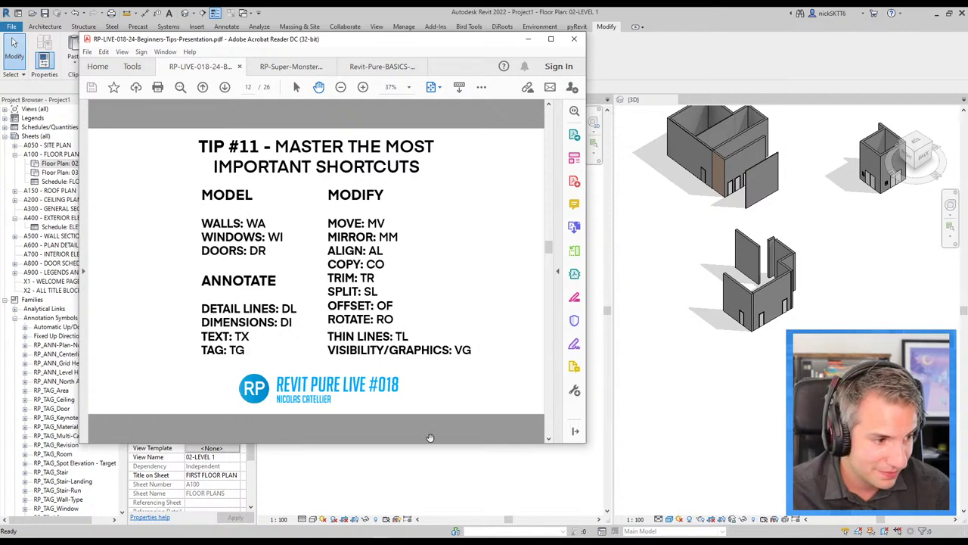
Step: Draw a red detail-line outline with DL, closing it with an angled line
click(416, 478)
key(d)
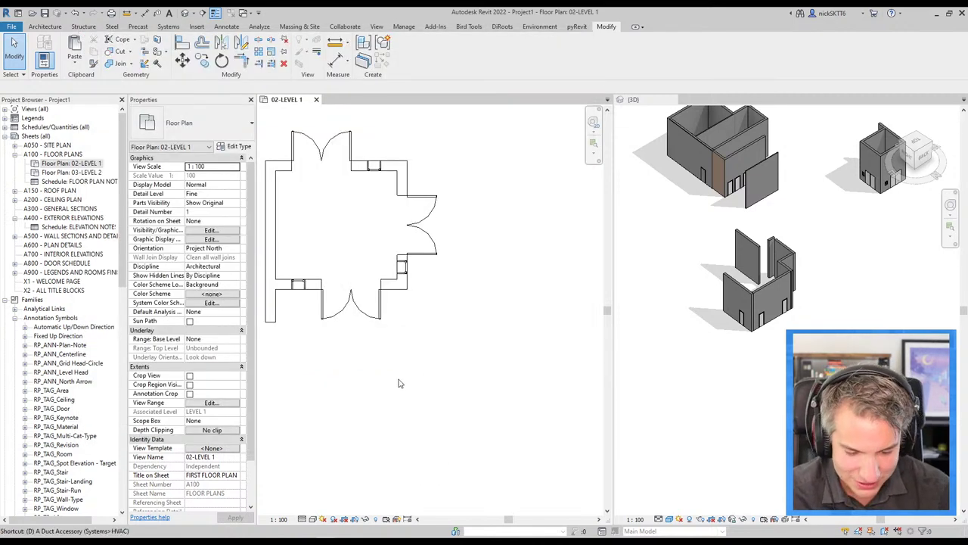
key(l)
click(318, 255)
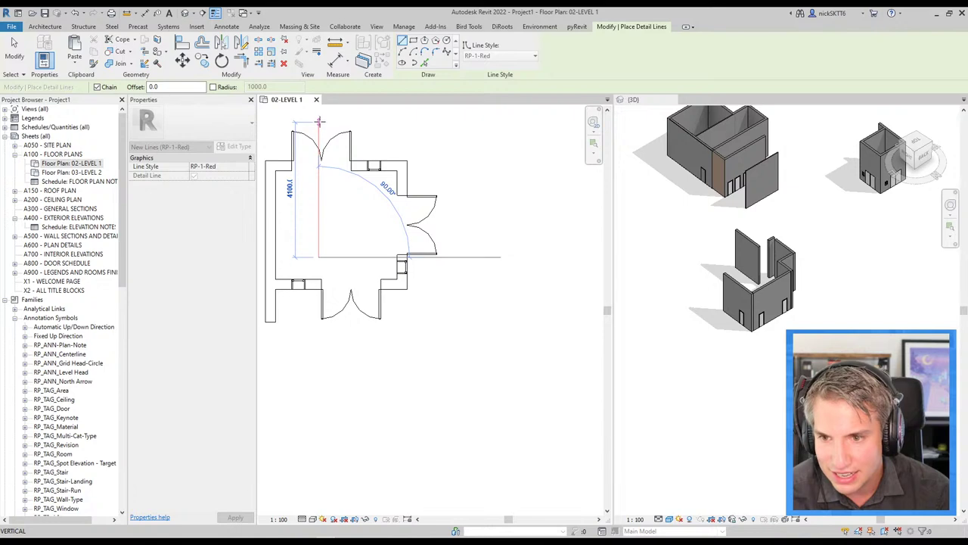
click(319, 123)
click(473, 122)
click(320, 228)
key(Escape)
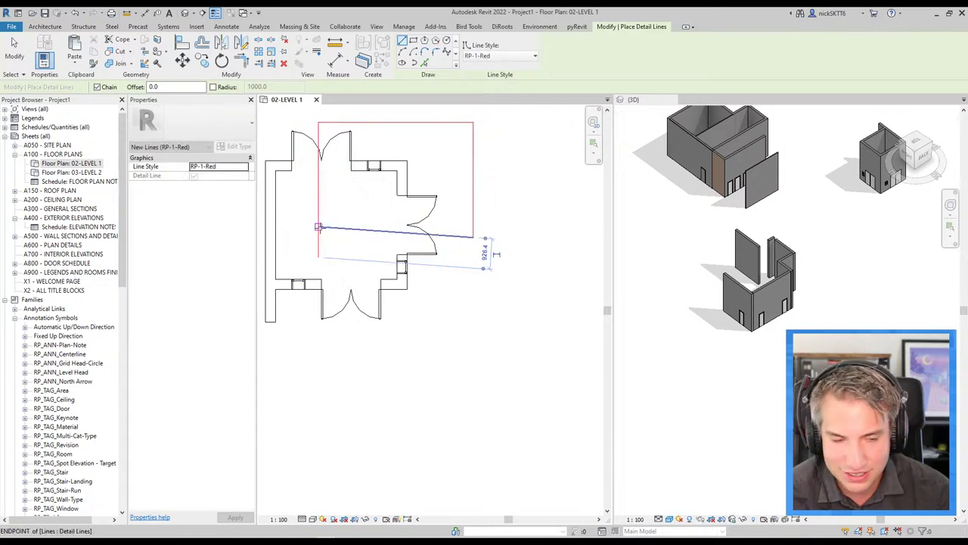
key(Escape)
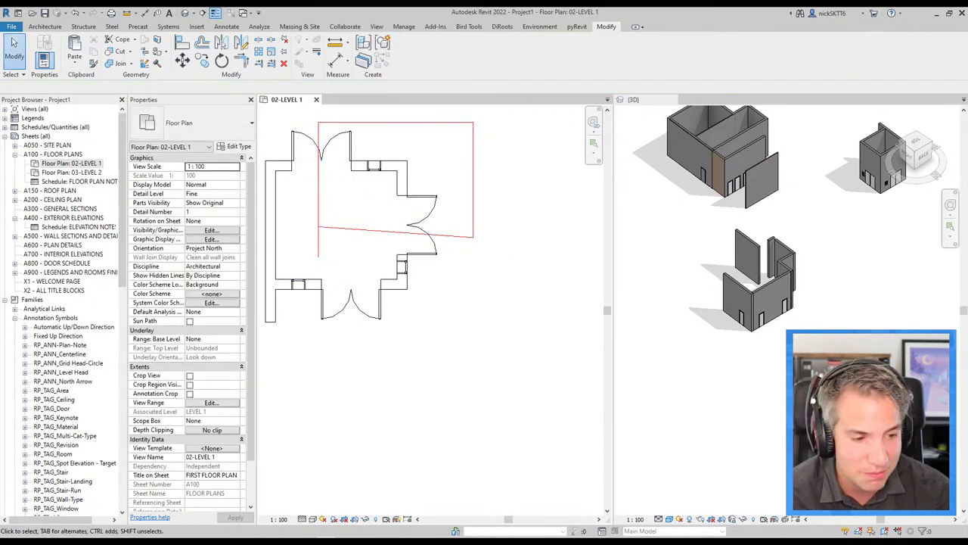
Step: Add a 4000 dimension between the left and right walls below the plan
key(alt+Tab)
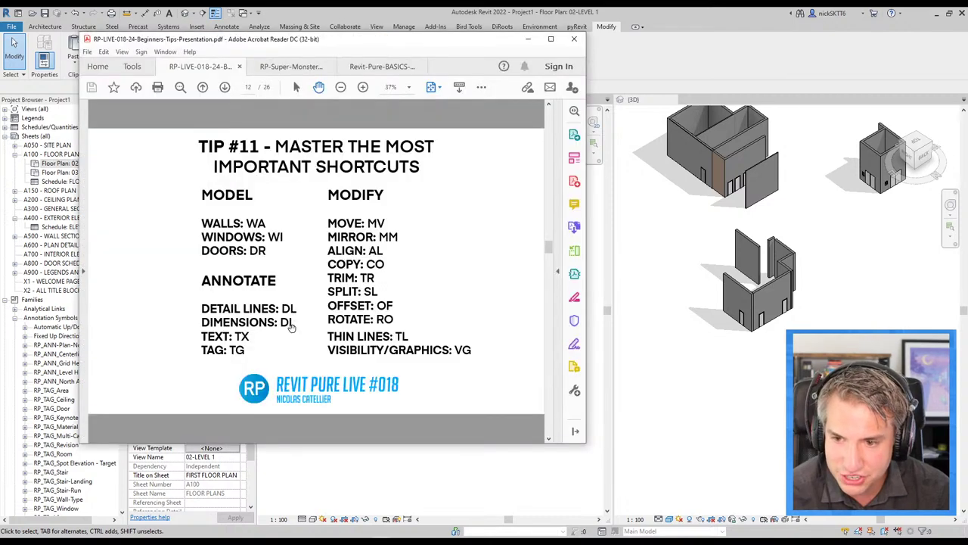
key(alt+Tab)
key(d)
key(i)
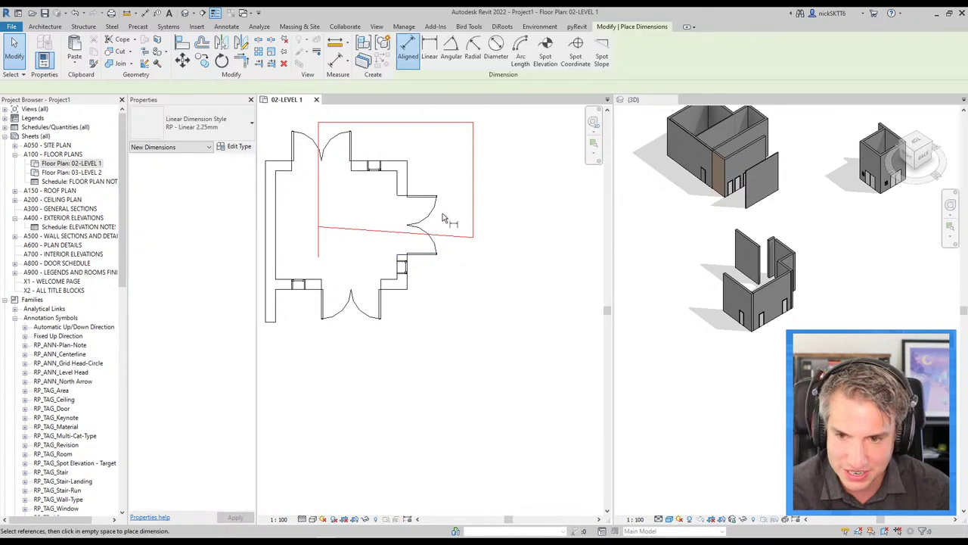
click(275, 186)
click(403, 302)
click(401, 349)
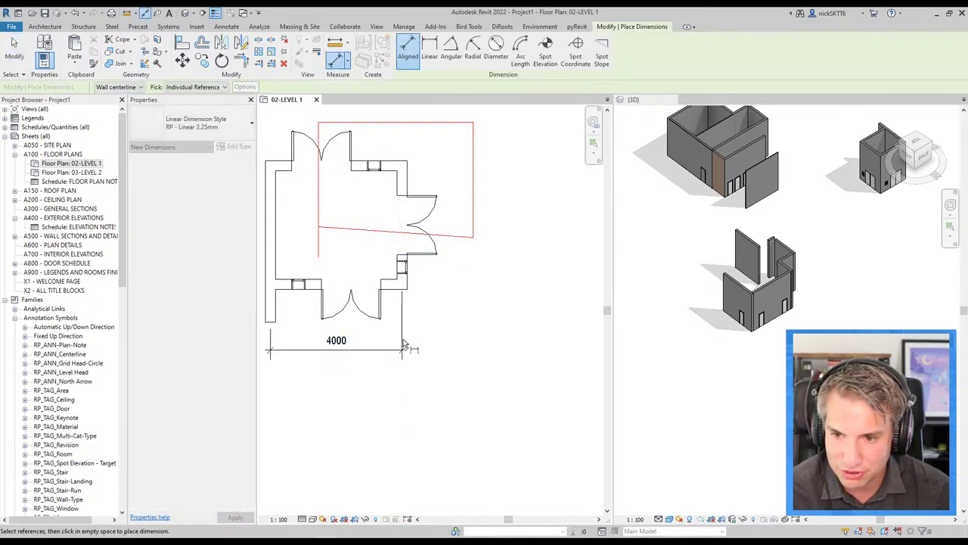
key(Escape)
key(Escape)
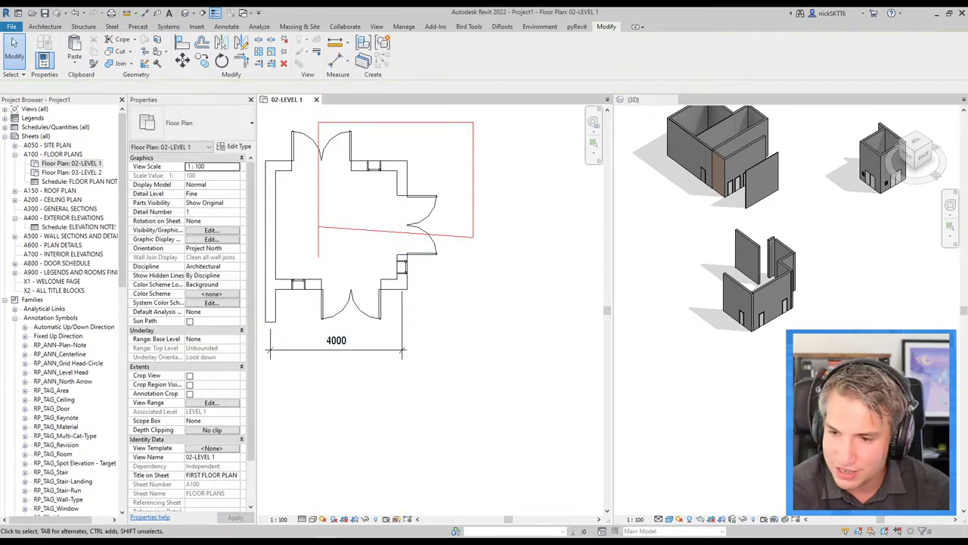
Step: Add a sample text note to the plan using the TX command
key(alt+Tab)
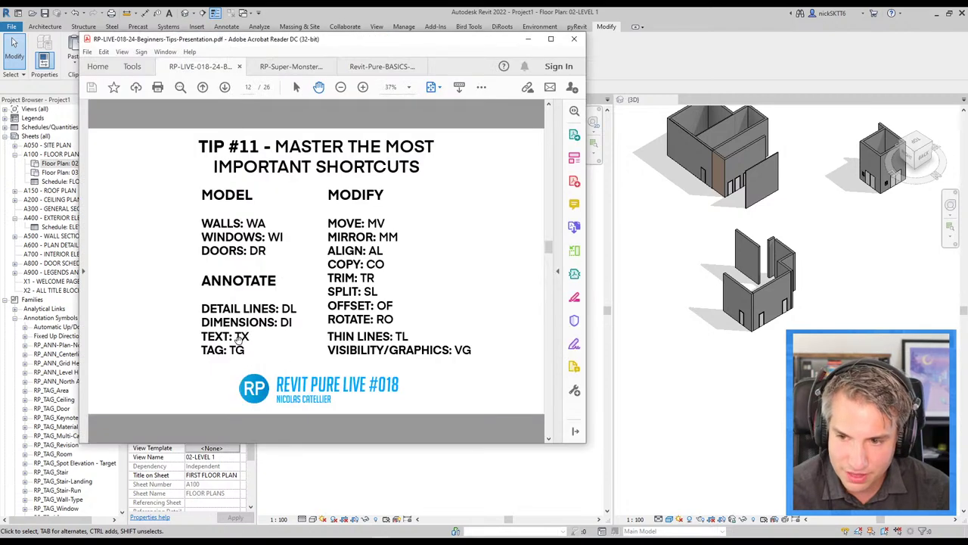
key(alt+Tab)
text(tx)
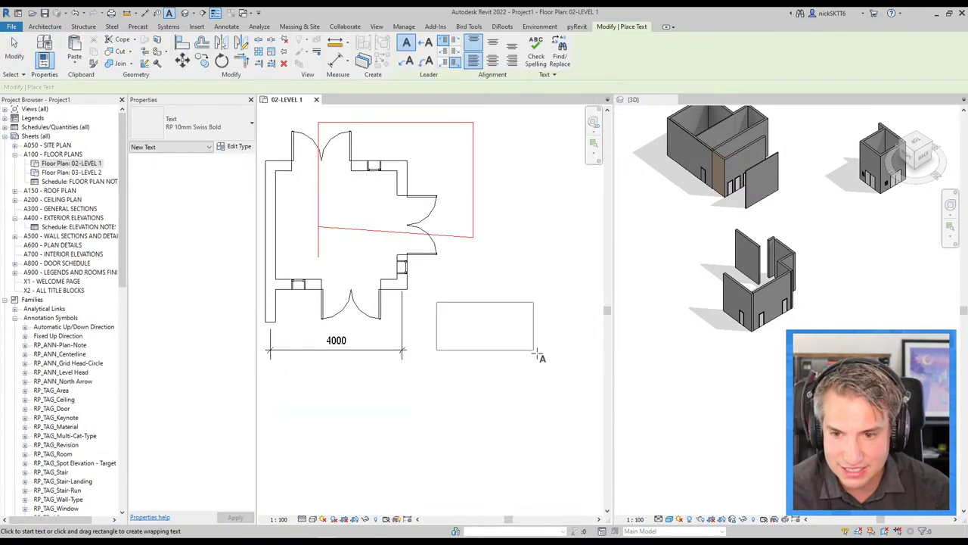
text(sdfgsdfgs)
key(Escape)
key(Escape)
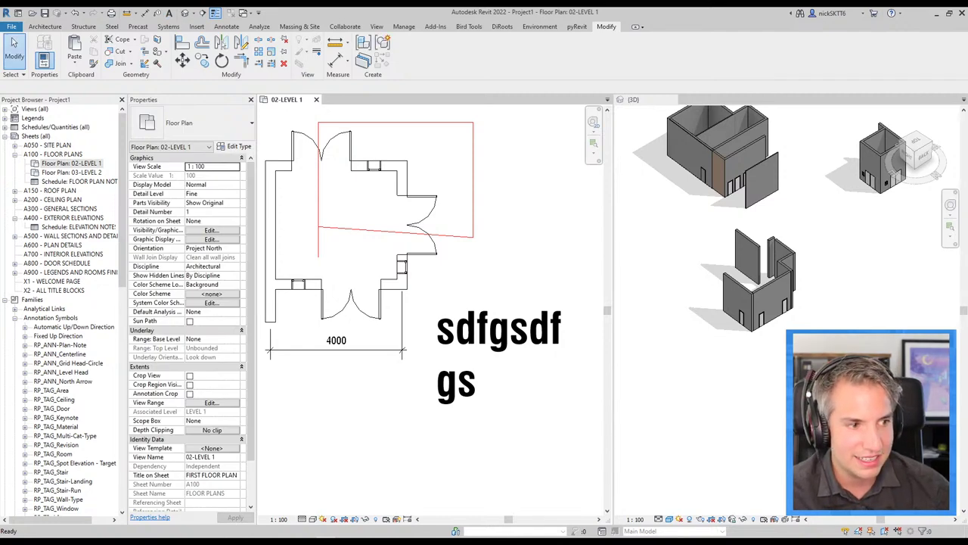
Step: Tag the three doors as 111, 112 and 113 plus the right-wall window with TG
key(alt+Tab)
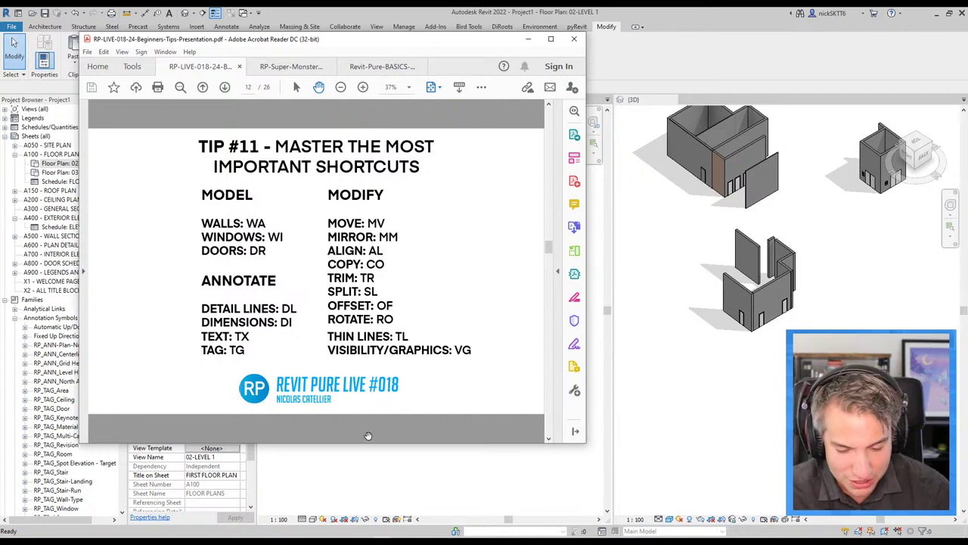
key(alt+Tab)
key(t)
key(g)
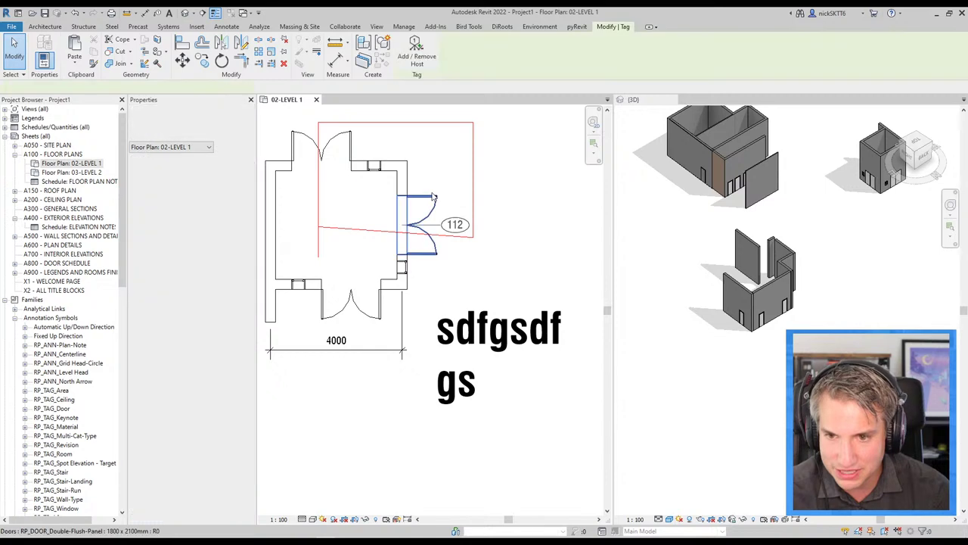
click(433, 199)
click(321, 144)
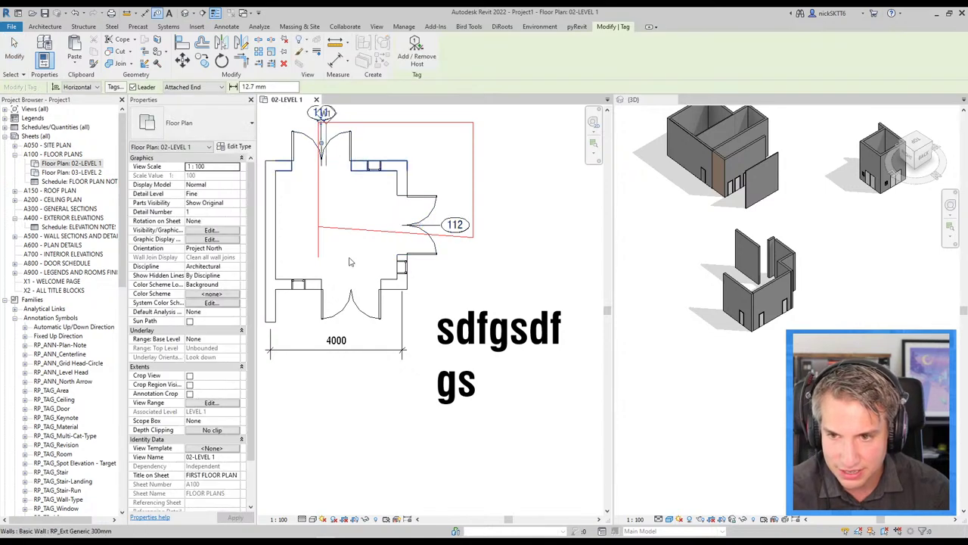
click(357, 308)
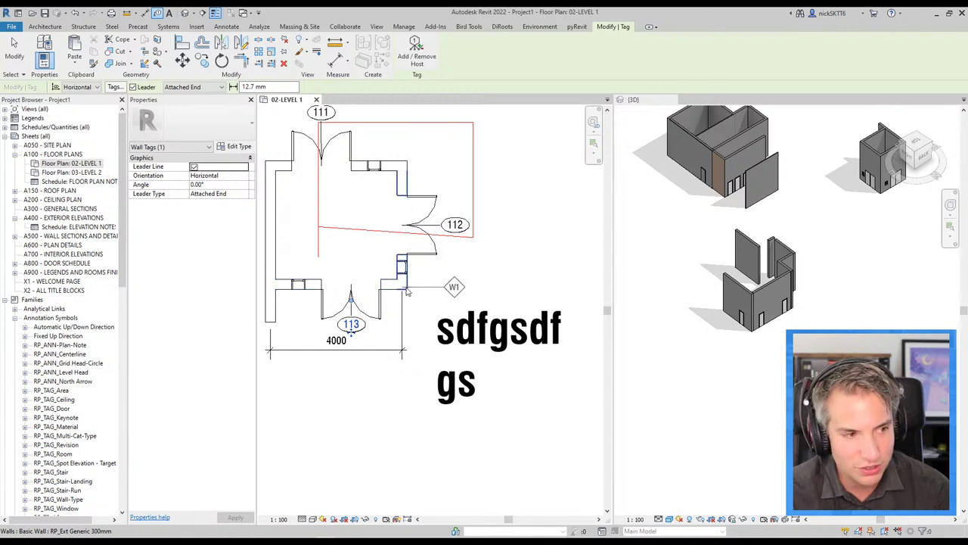
click(401, 268)
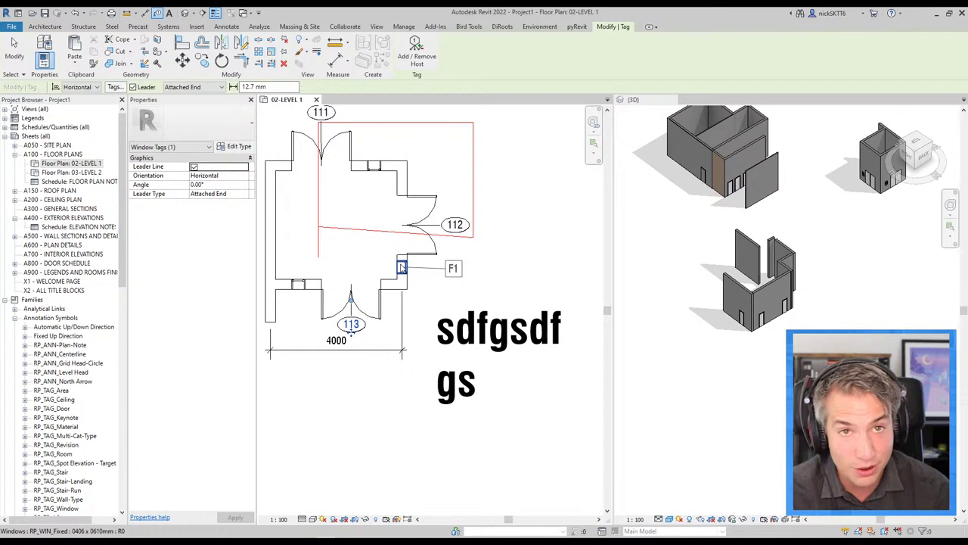
key(Escape)
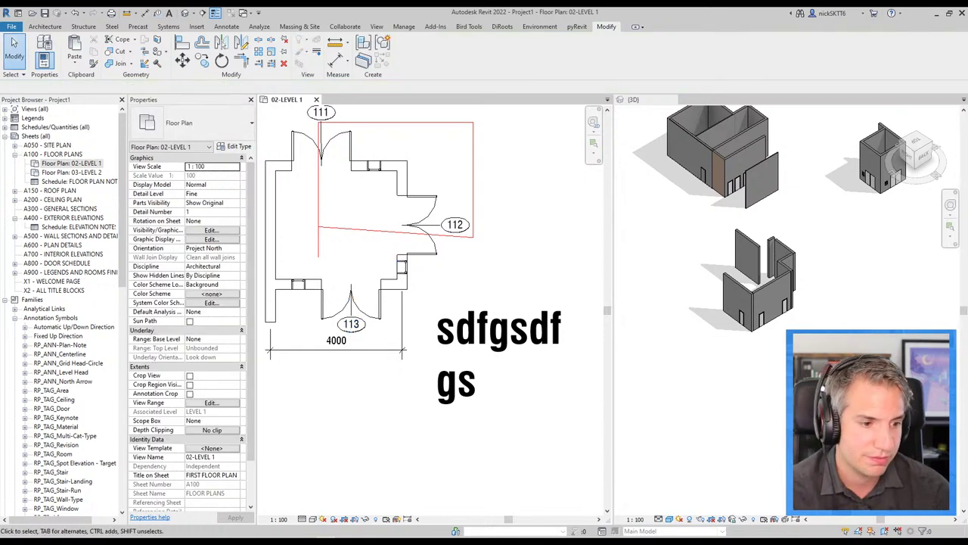
key(alt+Tab)
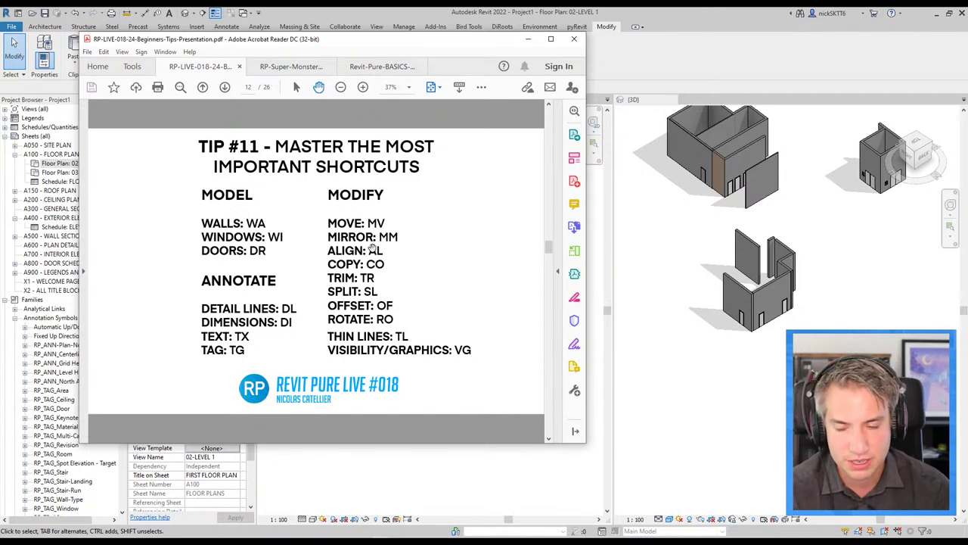
key(alt+Tab)
scroll(435, 363, up, 2)
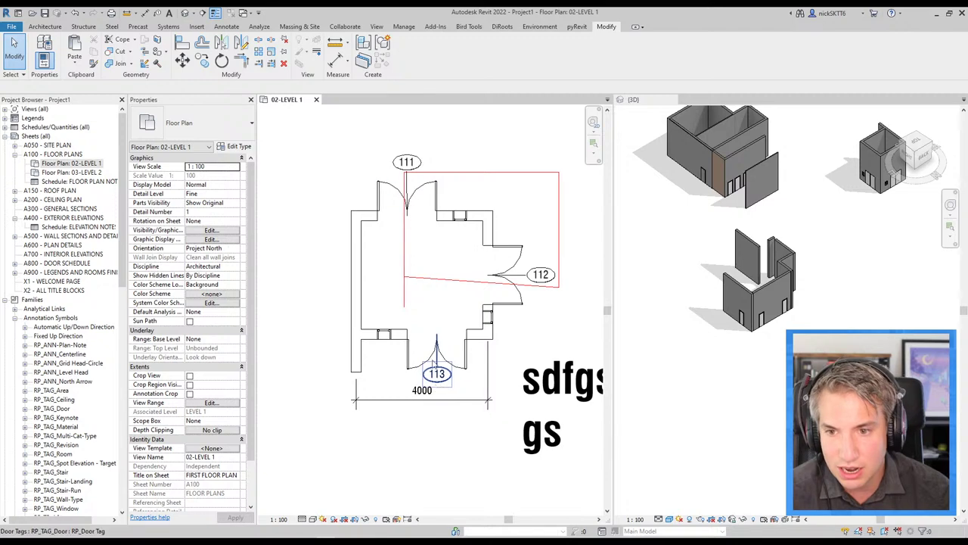
drag(388, 181, 307, 141)
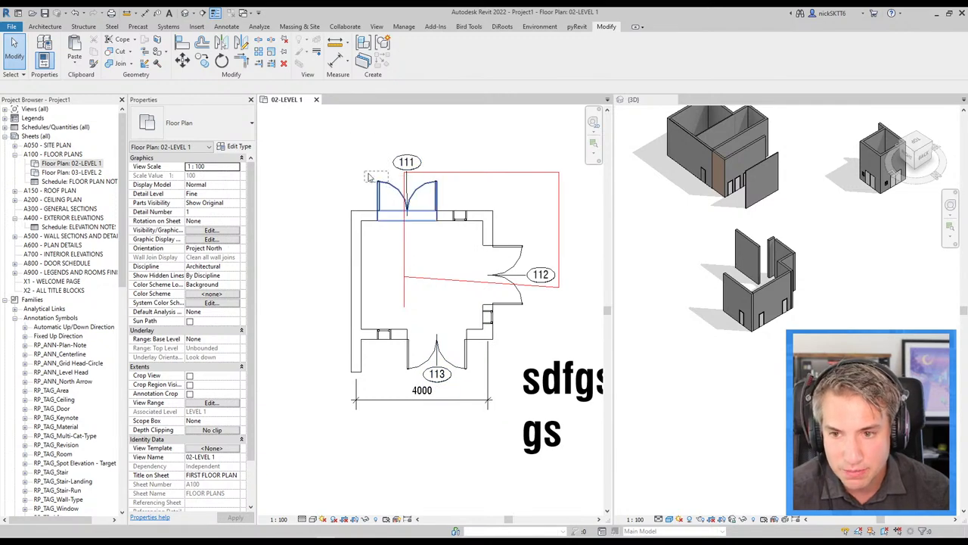
drag(369, 177, 370, 177)
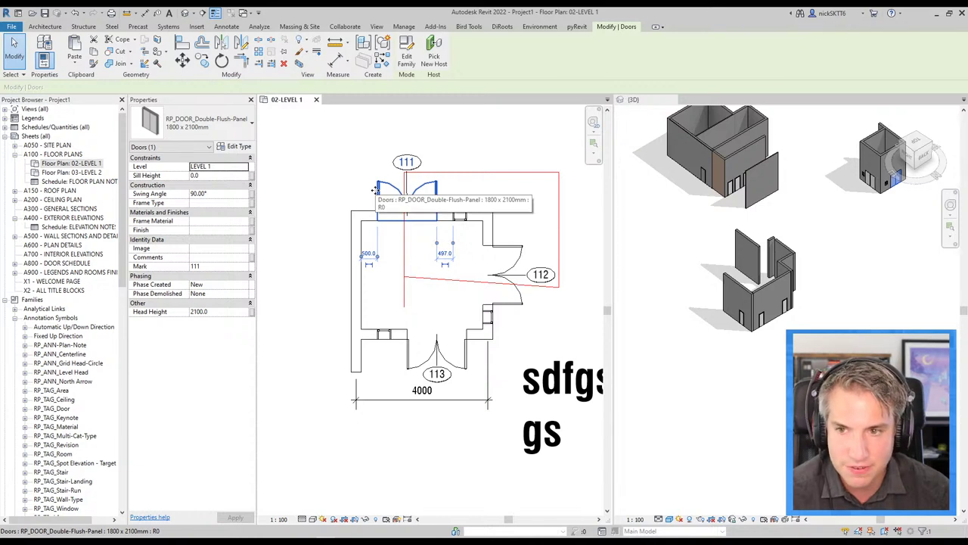
click(184, 62)
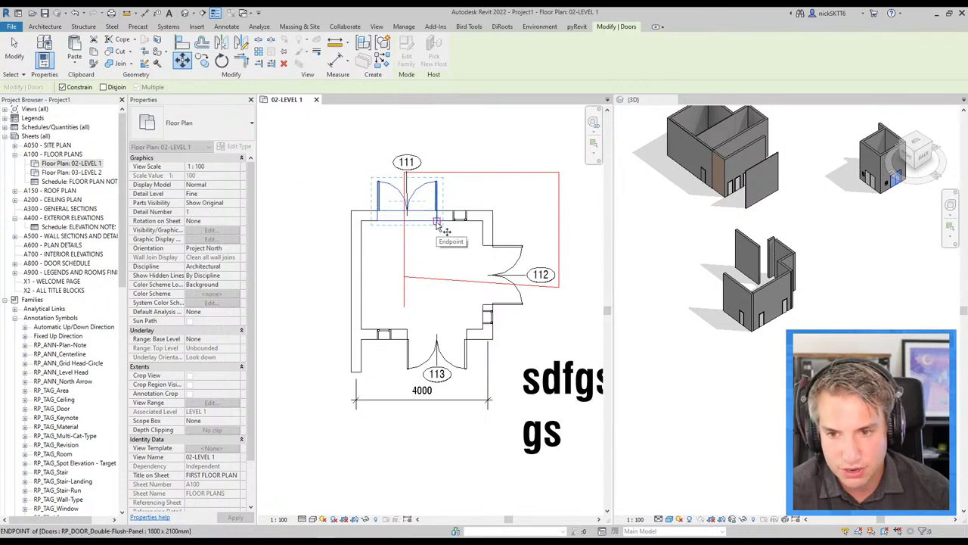
click(436, 223)
click(329, 221)
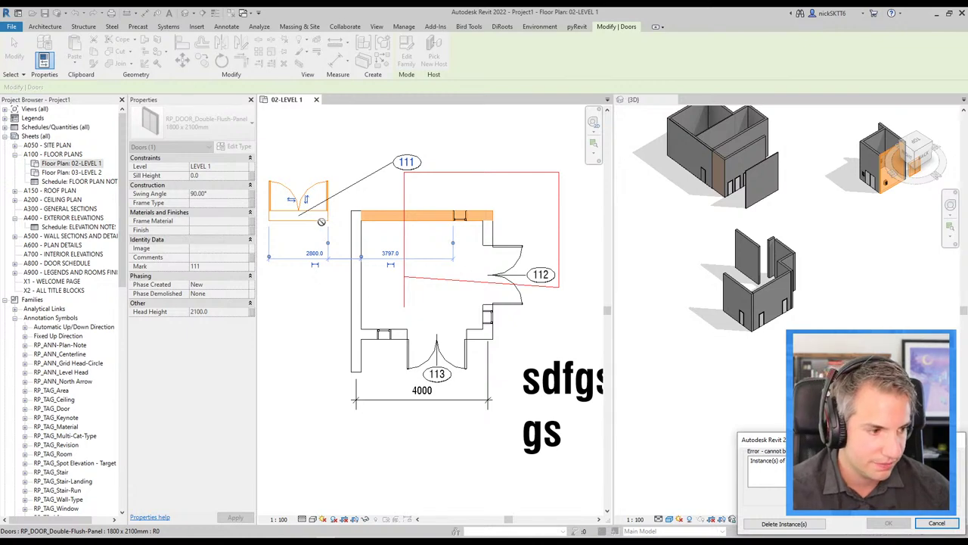
key(Escape)
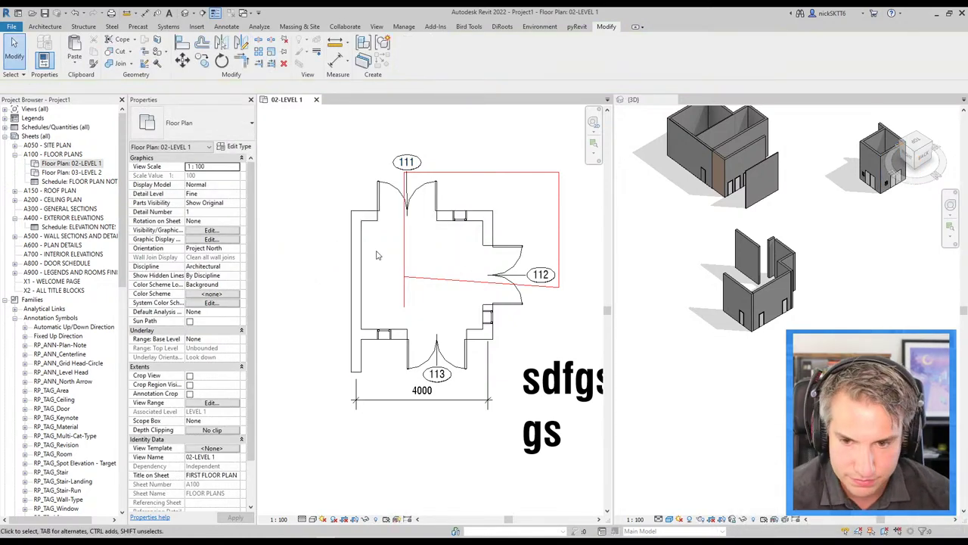
scroll(378, 256, down, 1)
scroll(384, 277, down, 2)
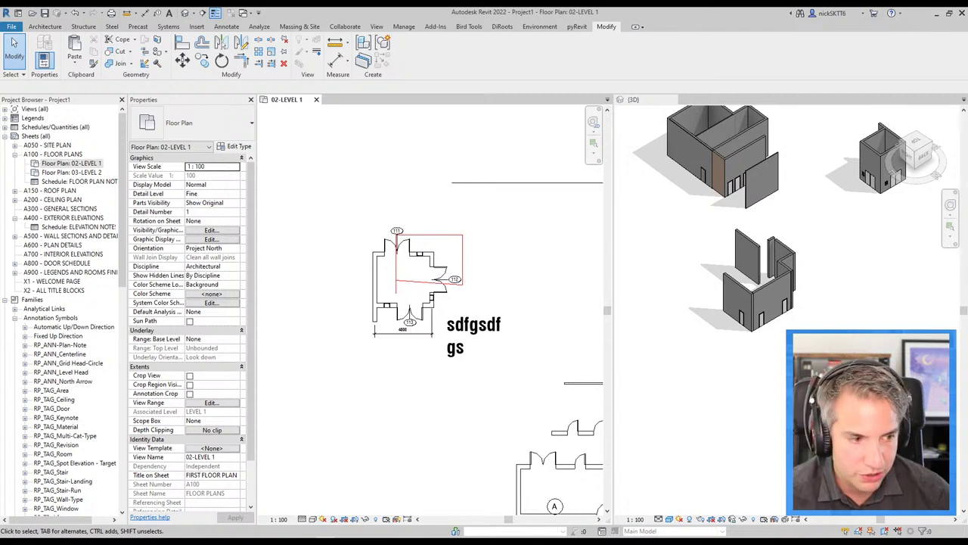
key(alt+Tab)
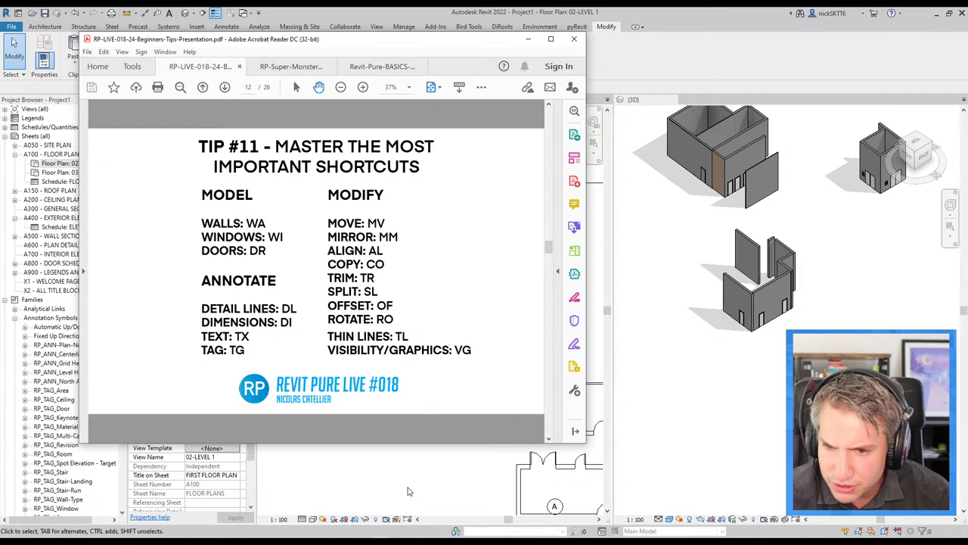
Step: Page through the tips slides, then select the right red line and start rotating it before cancelling
key(Right)
key(Right)
key(Right)
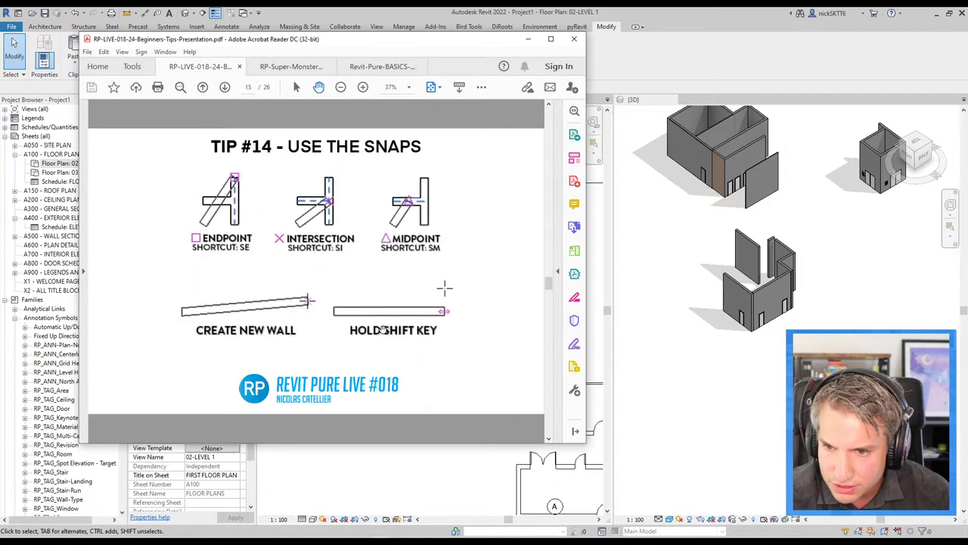
key(Left)
key(Left)
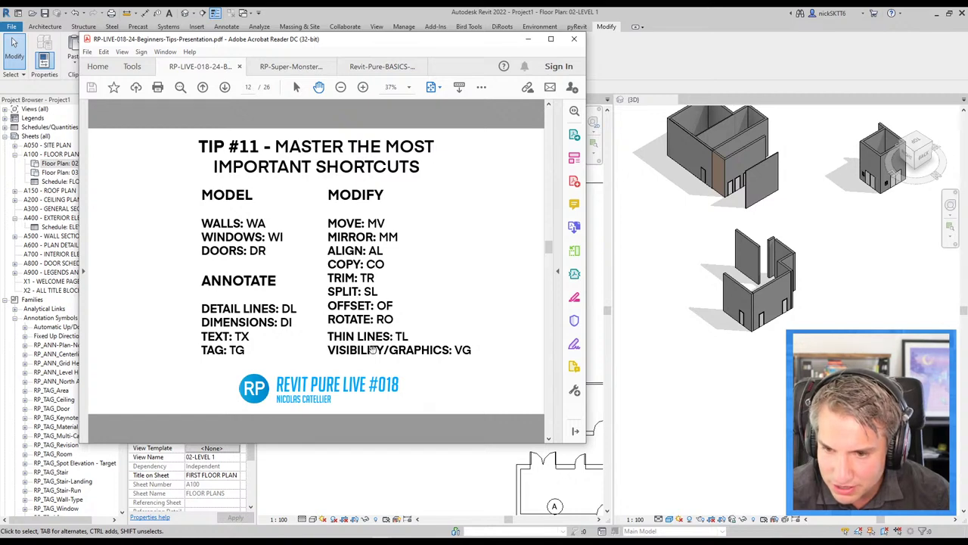
click(384, 503)
scroll(469, 273, up, 3)
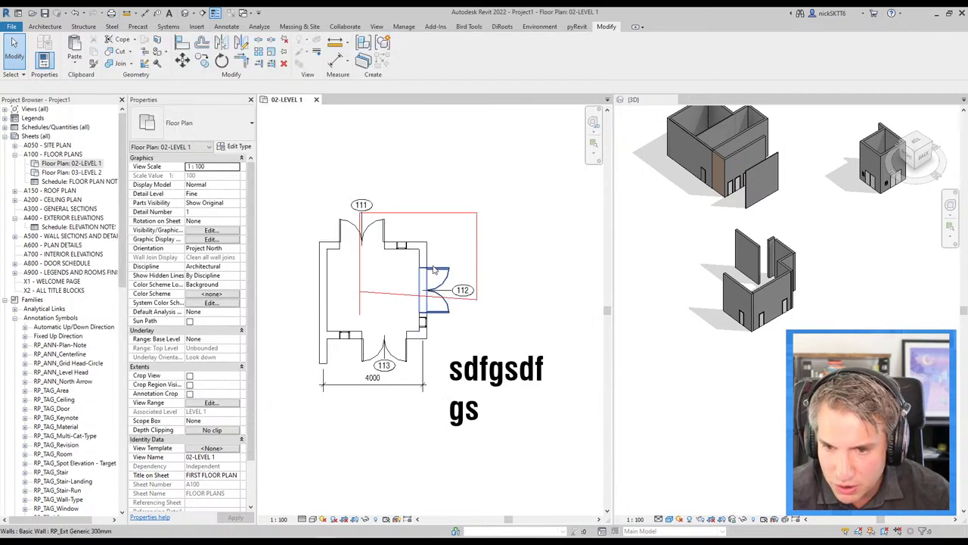
middle_drag(515, 232, 489, 234)
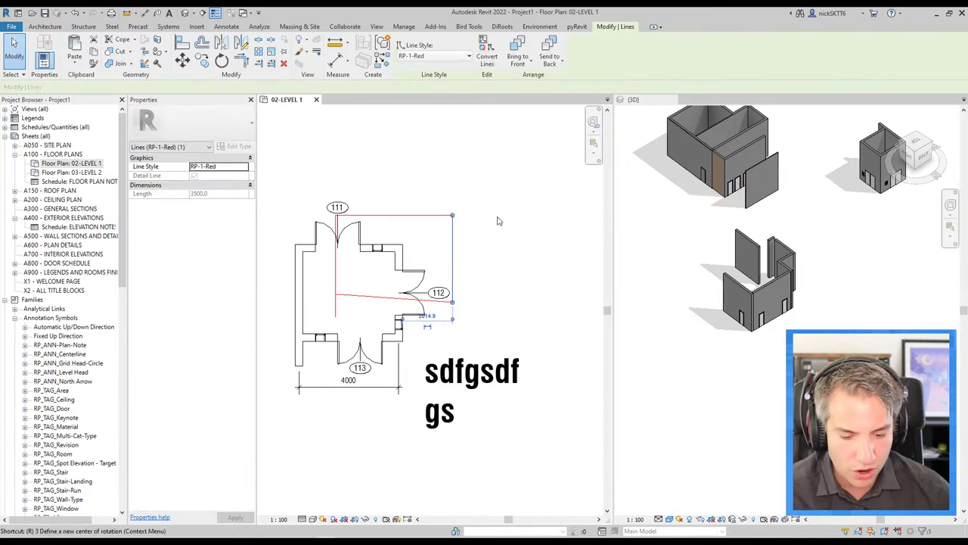
key(r)
key(o)
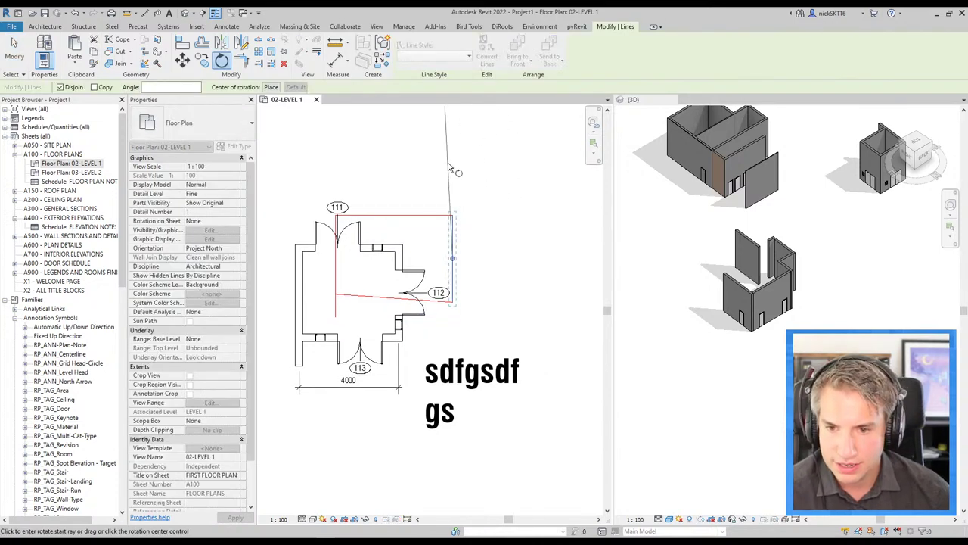
click(448, 162)
key(Escape)
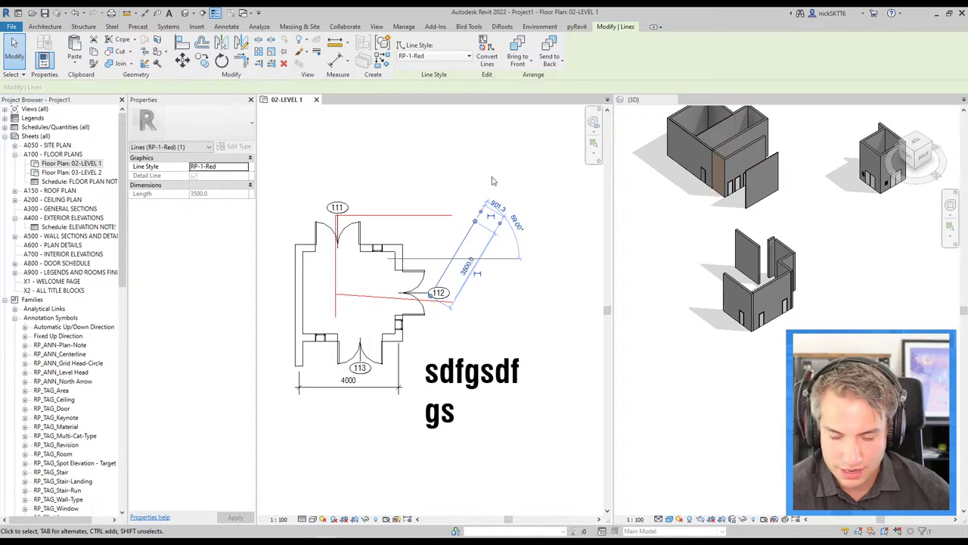
key(Escape)
Step: Rotate the right red detail line with RO about a centre placed at its top end
click(453, 232)
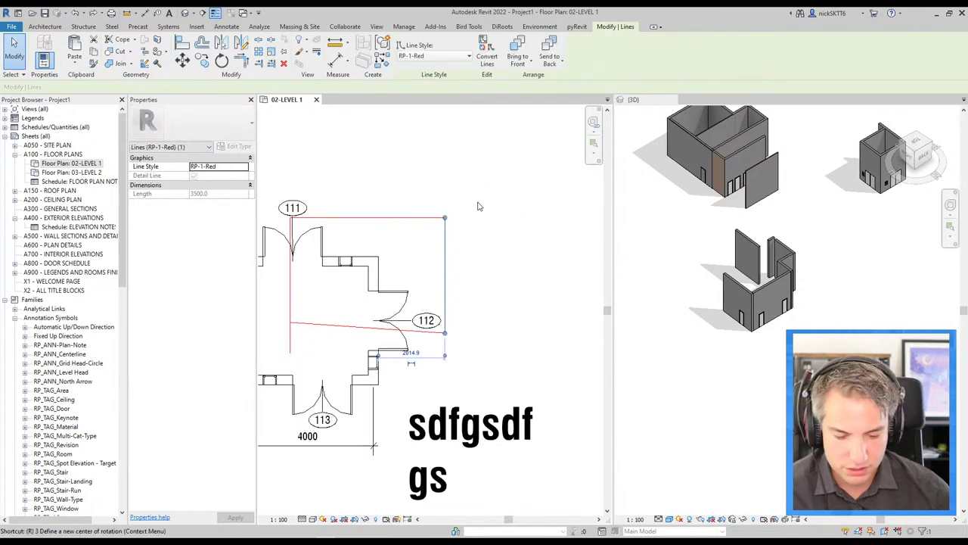
key(r)
key(o)
scroll(446, 225, up, 3)
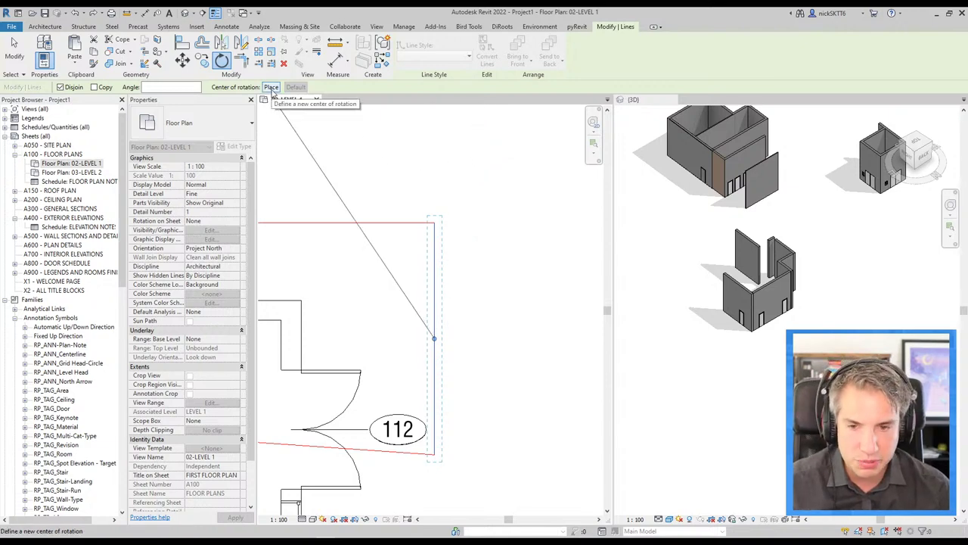
click(272, 87)
click(433, 221)
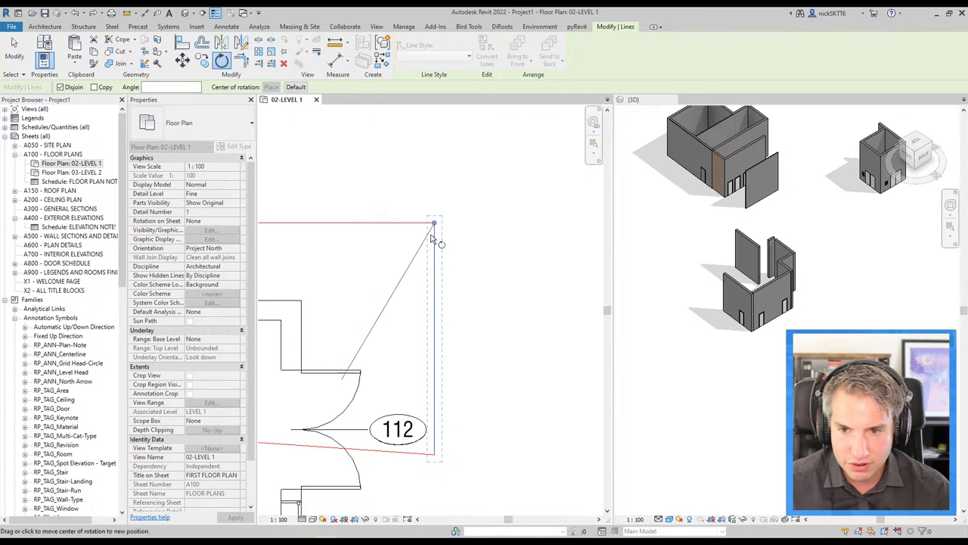
click(433, 453)
click(506, 297)
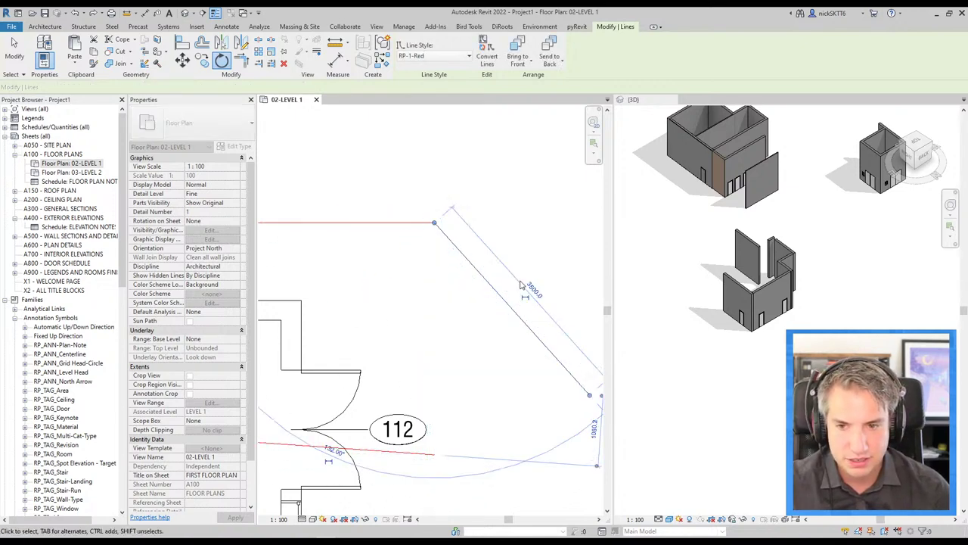
key(Escape)
scroll(428, 295, down, 3)
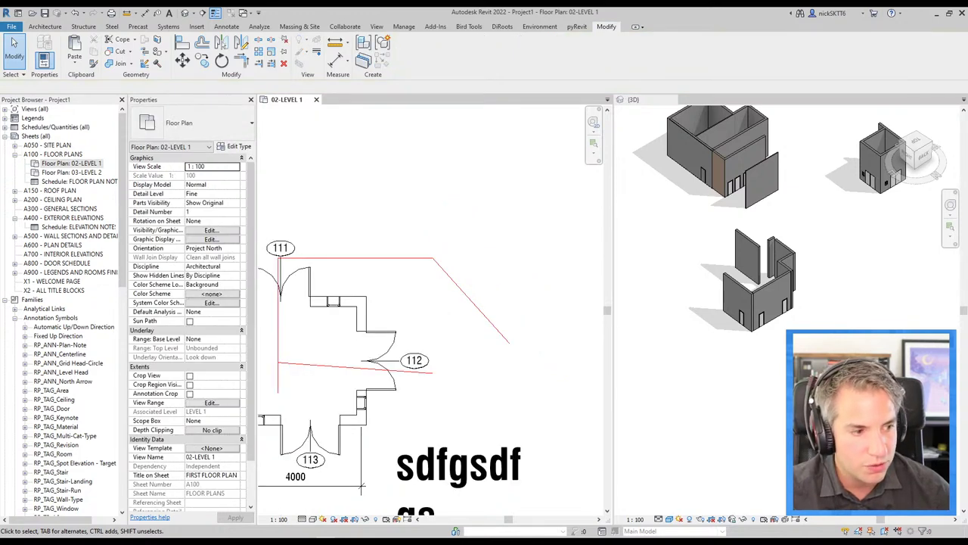
Step: Check the shortcuts slide in Acrobat and return to the Revit floor plan
key(alt+Tab)
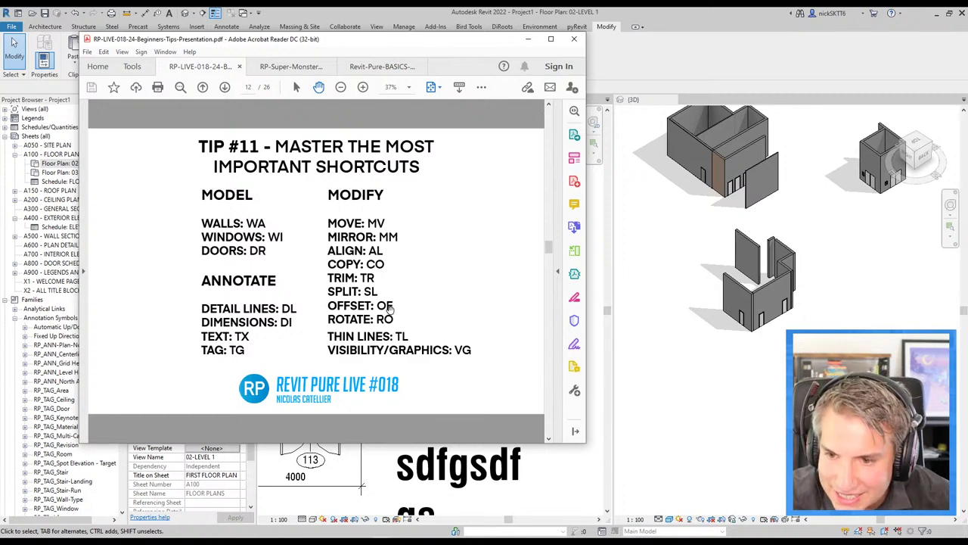
key(alt+Tab)
scroll(553, 308, down, 3)
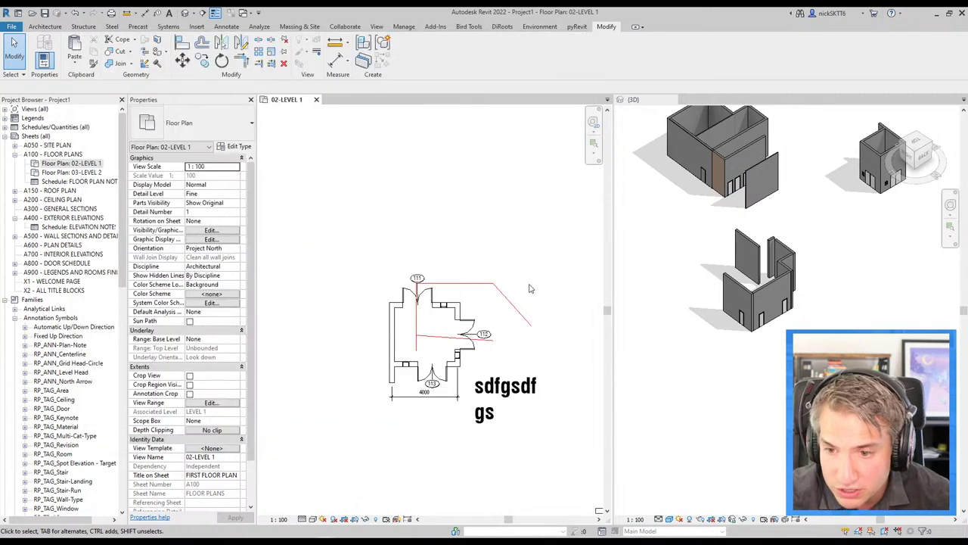
Step: Draw a small closed rectangle of walls with the Wall tool (WA)
key(w)
key(a)
click(427, 155)
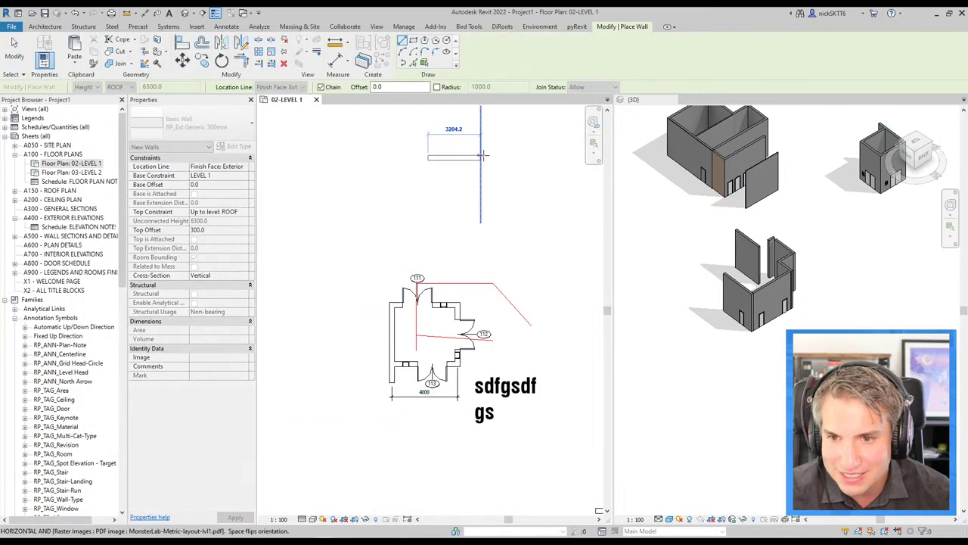
click(480, 155)
click(480, 198)
click(427, 198)
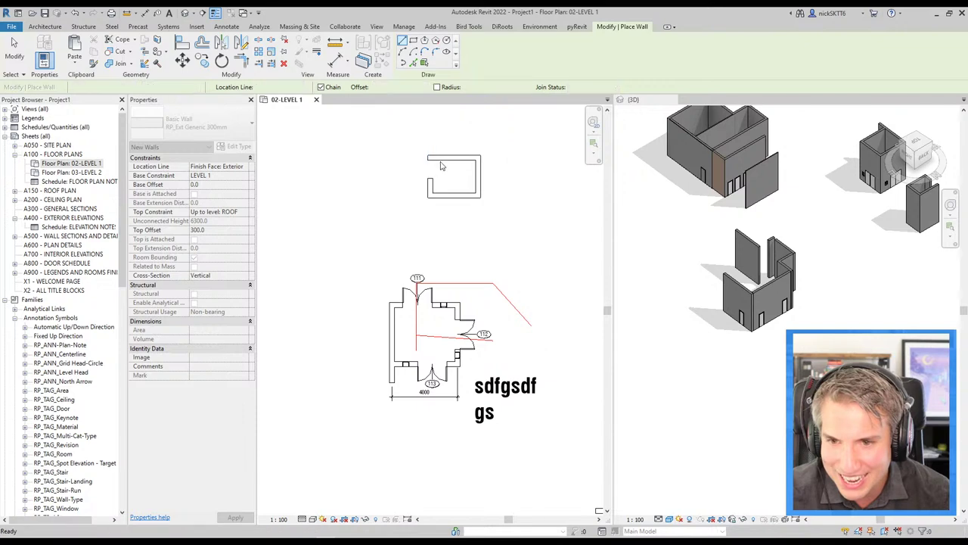
key(Escape)
key(Escape)
Step: Change the top wall's length to 1500
click(462, 156)
click(451, 124)
text(1500)
key(Return)
scroll(441, 134, up, 2)
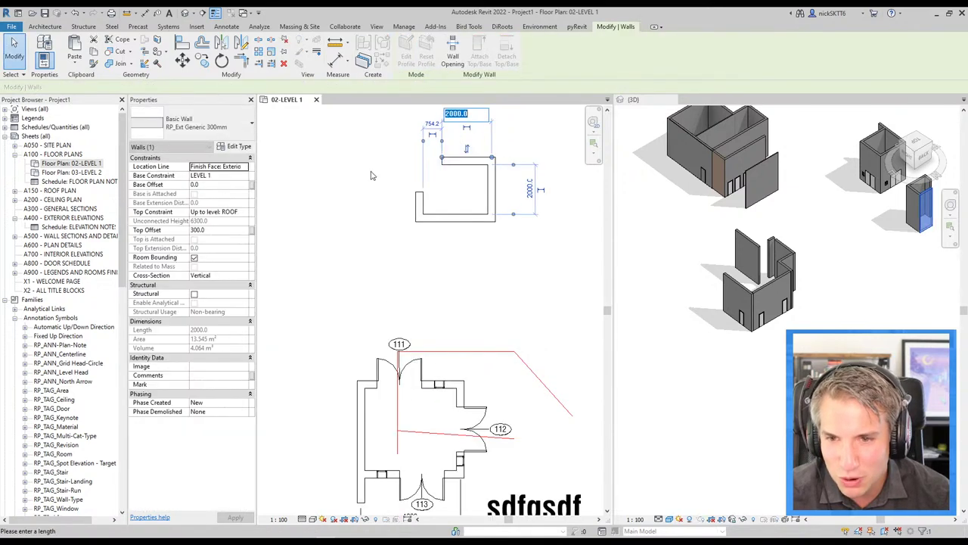
key(Escape)
Step: Drag the top wall's end out to the left corner, then undo the extension
scroll(427, 197, up, 2)
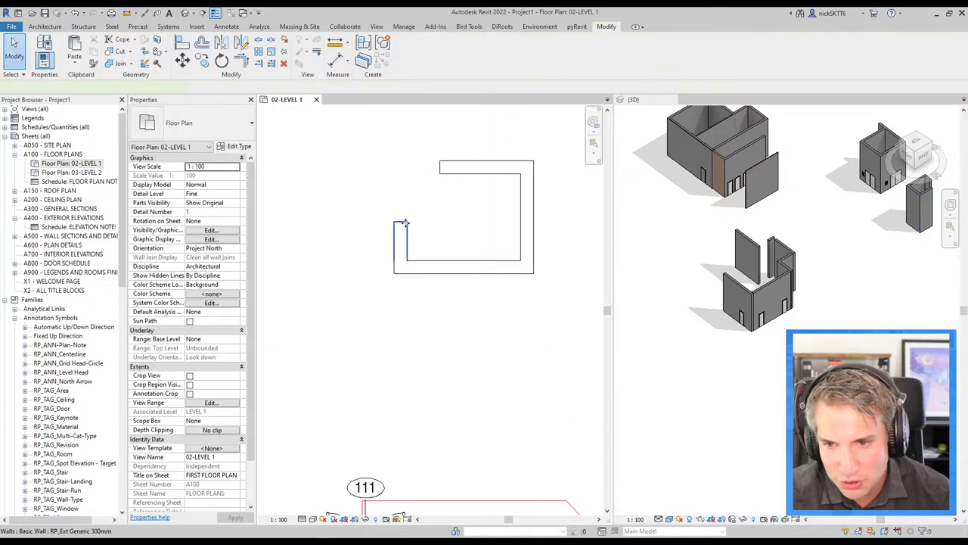
click(400, 222)
click(456, 171)
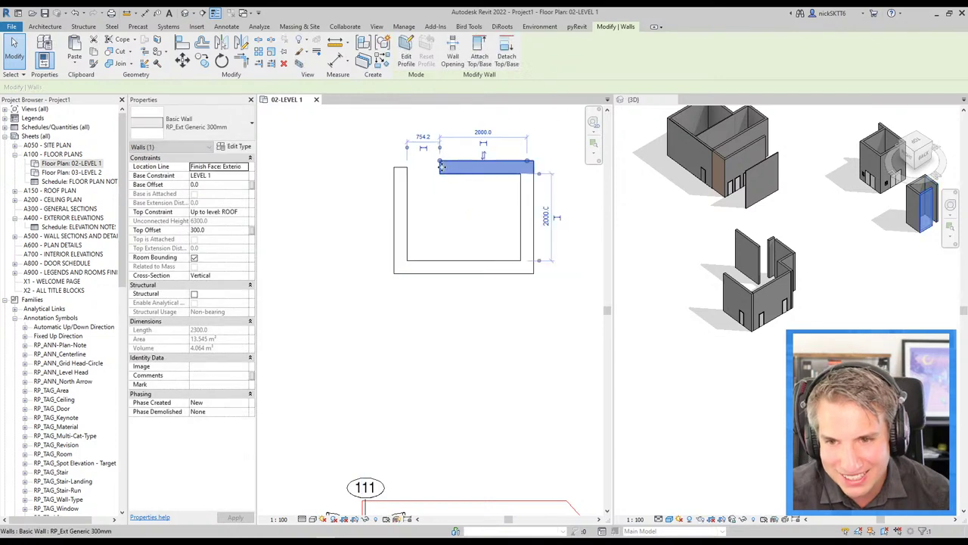
drag(441, 167, 401, 163)
click(350, 185)
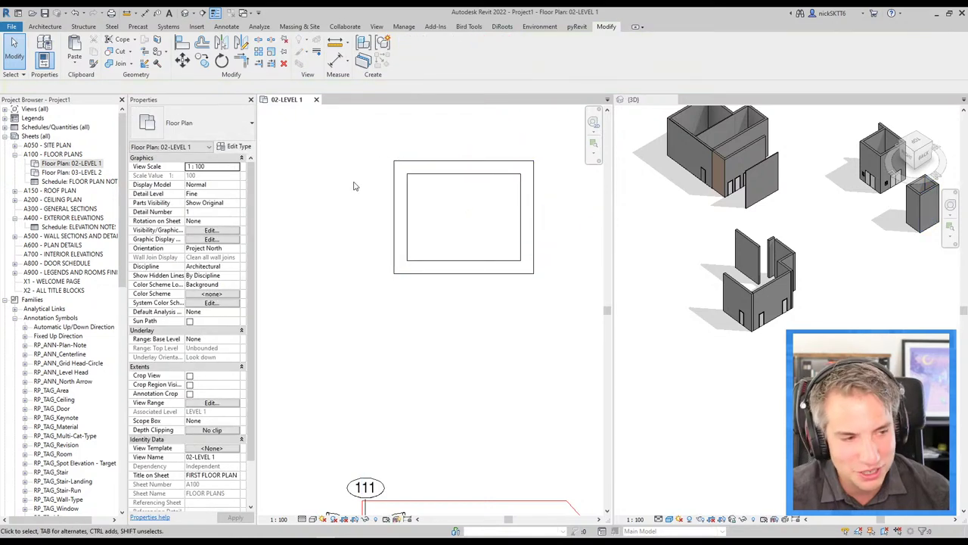
key(ctrl+z)
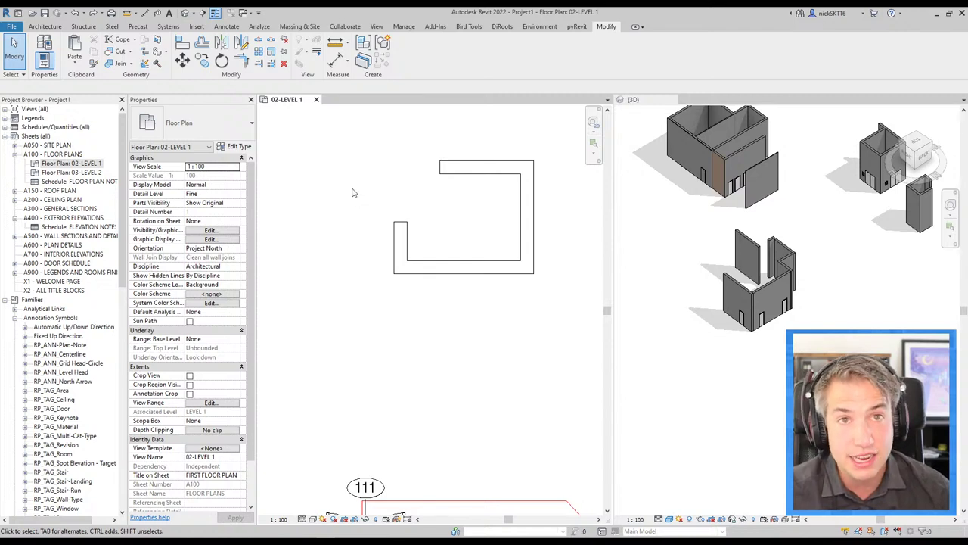
Step: Check the left wall, pan the plan slightly left, and switch to the Acrobat shortcuts slide
click(404, 242)
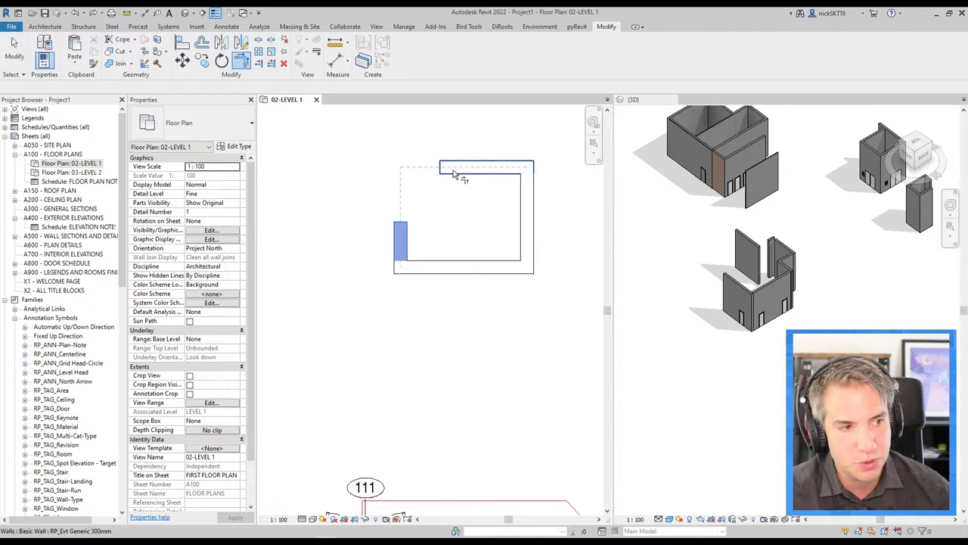
key(Escape)
middle_drag(448, 176, 402, 176)
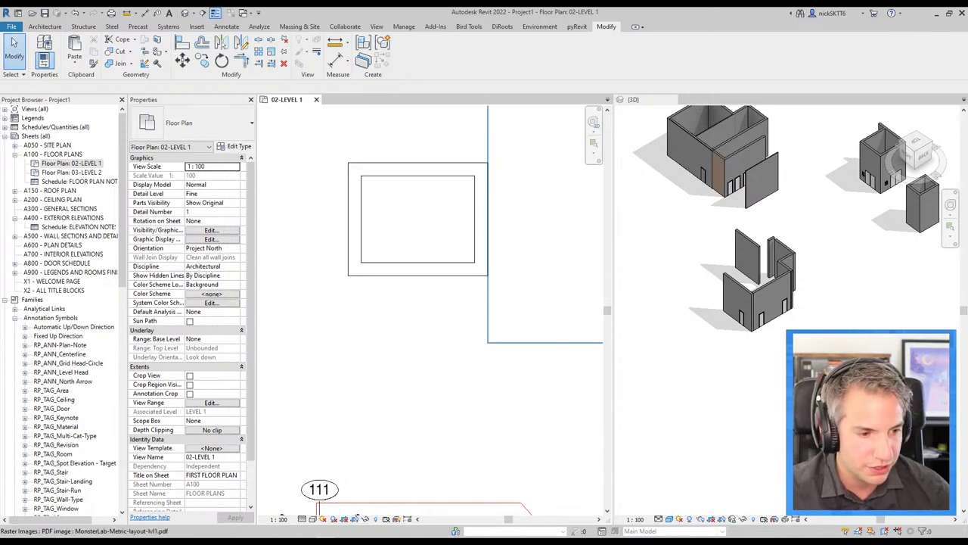
key(alt+Tab)
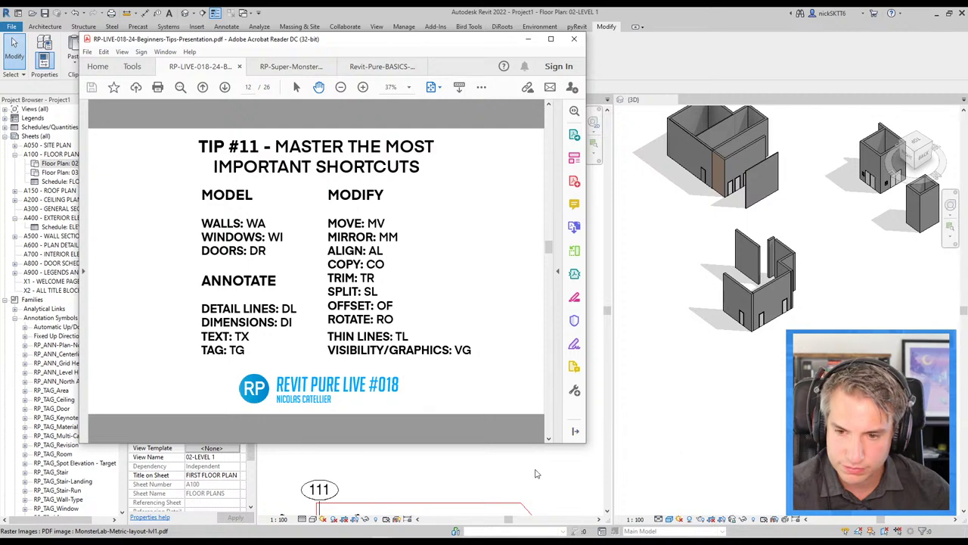
Step: Return to the Revit plan, zoom in, and toggle Thin Lines repeatedly with TL
click(412, 475)
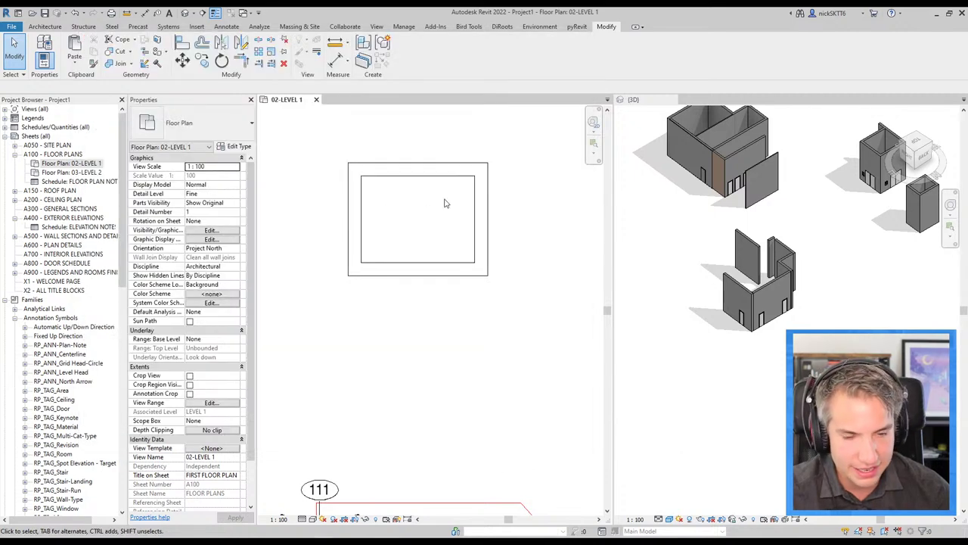
scroll(346, 217, up, 2)
scroll(363, 264, up, 1)
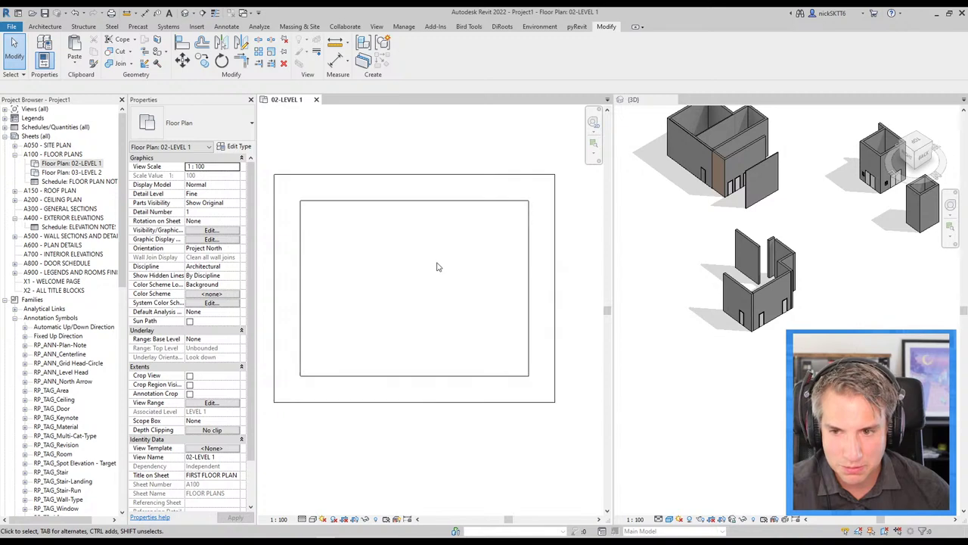
key(t)
key(l)
key(t)
key(l)
middle_drag(397, 270, 414, 268)
key(t)
key(l)
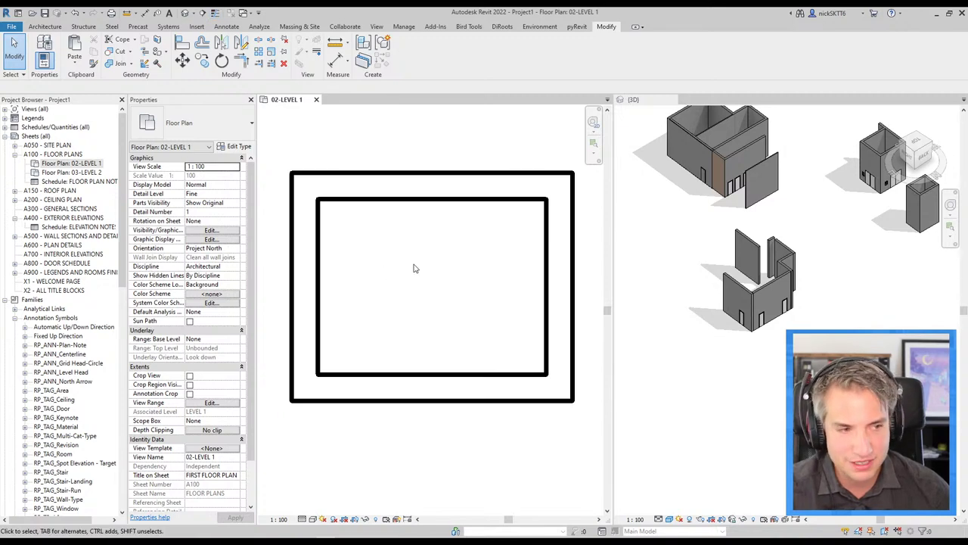
key(t)
key(l)
key(t)
key(l)
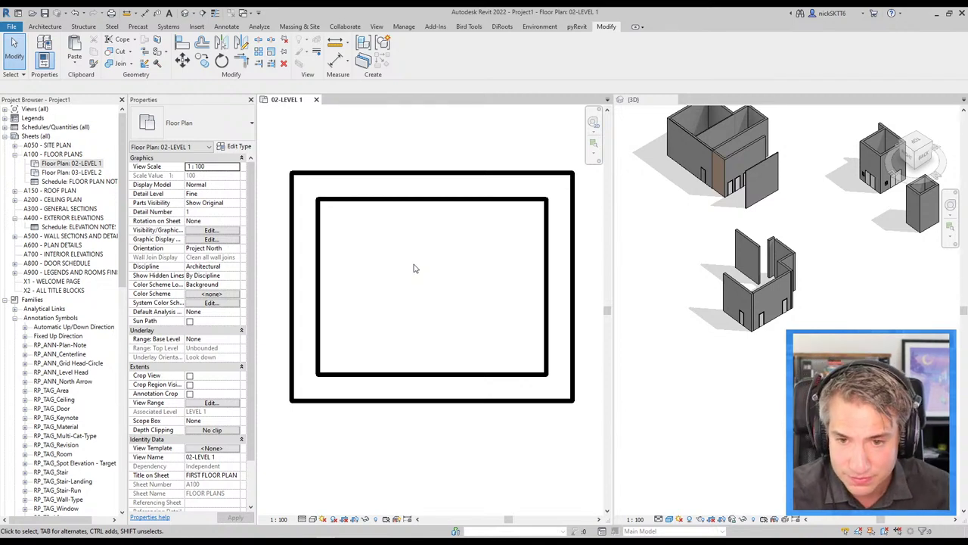
Step: Show the walls with thin lines, then thick again, and inspect the top wall
key(t)
key(l)
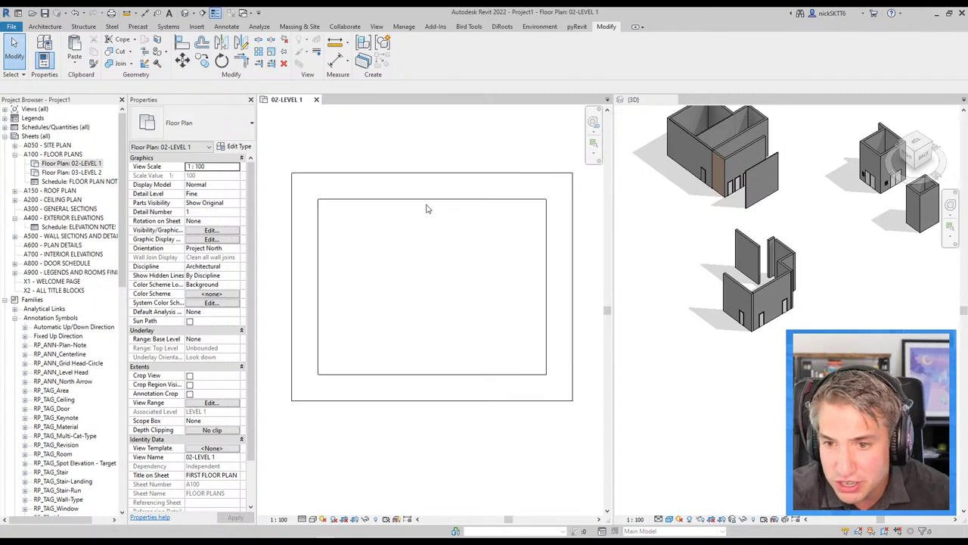
key(t)
key(l)
scroll(350, 205, up, 2)
click(372, 210)
scroll(378, 242, down, 2)
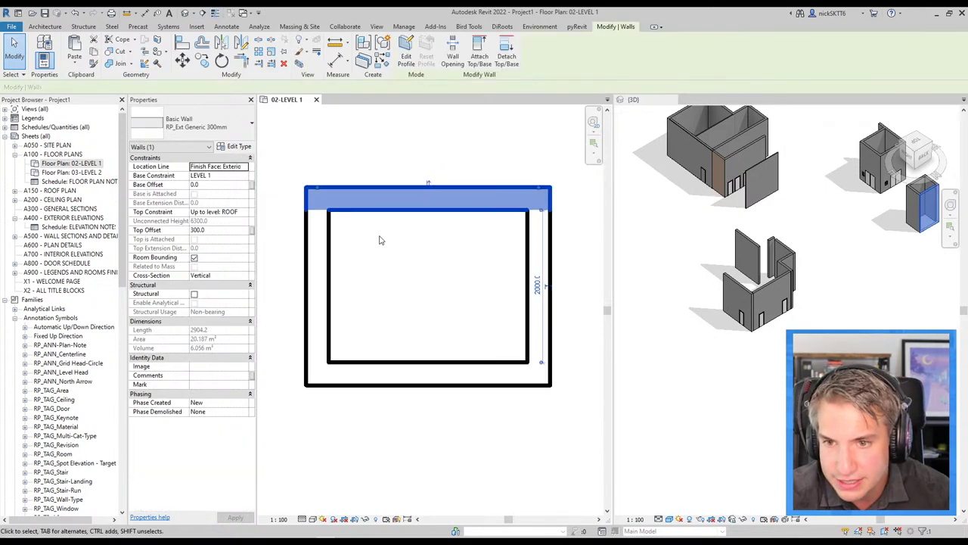
click(403, 262)
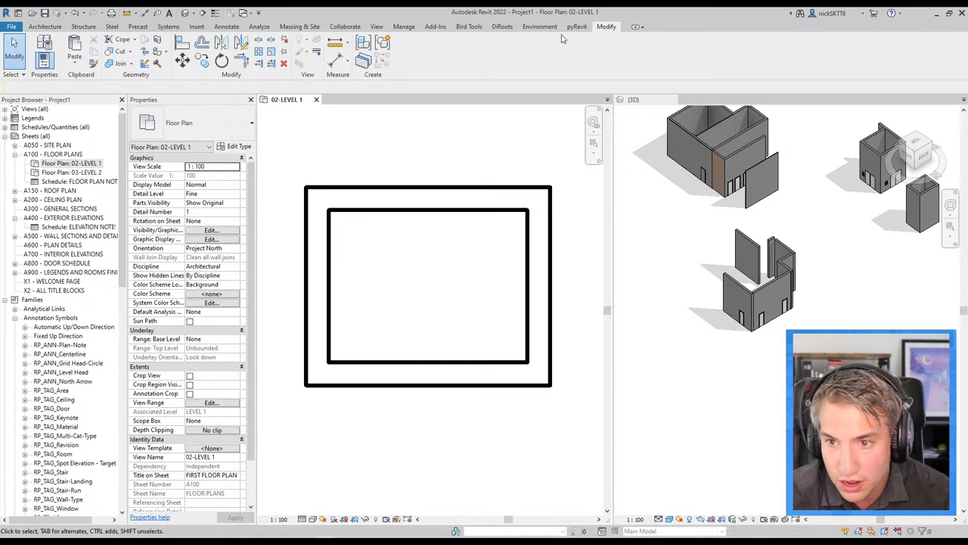
Step: Toggle Thin Lines with the View tab button, leaving thin-line display on
click(376, 26)
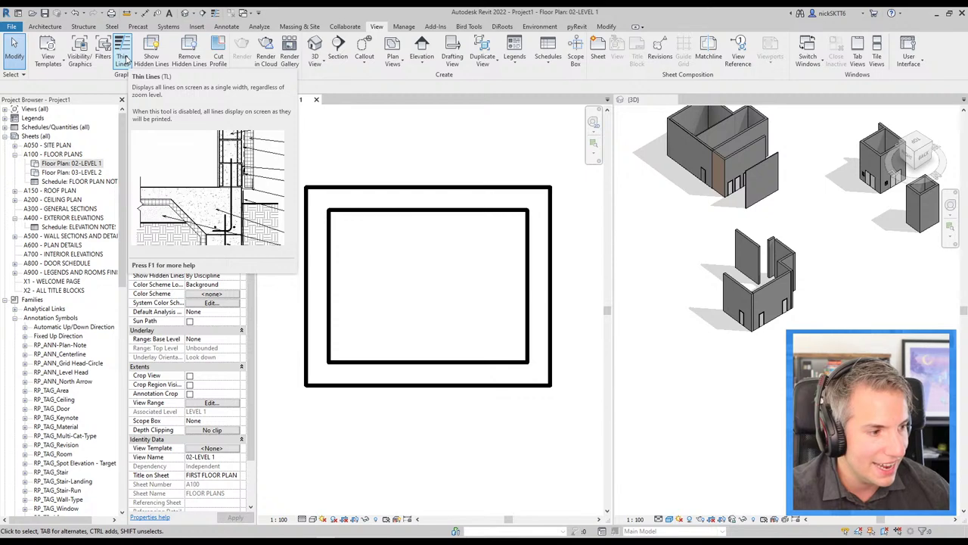
key(t)
key(l)
key(t)
key(l)
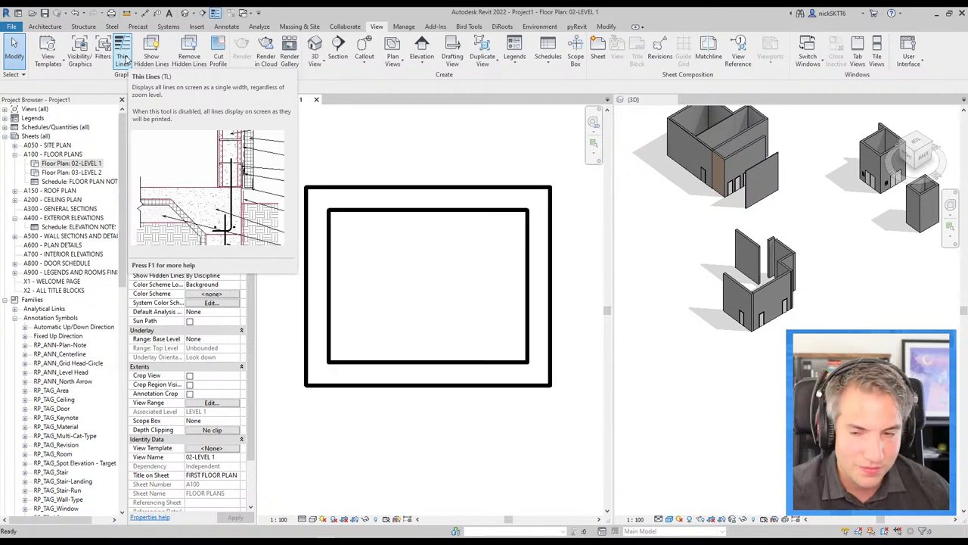
click(127, 60)
click(126, 61)
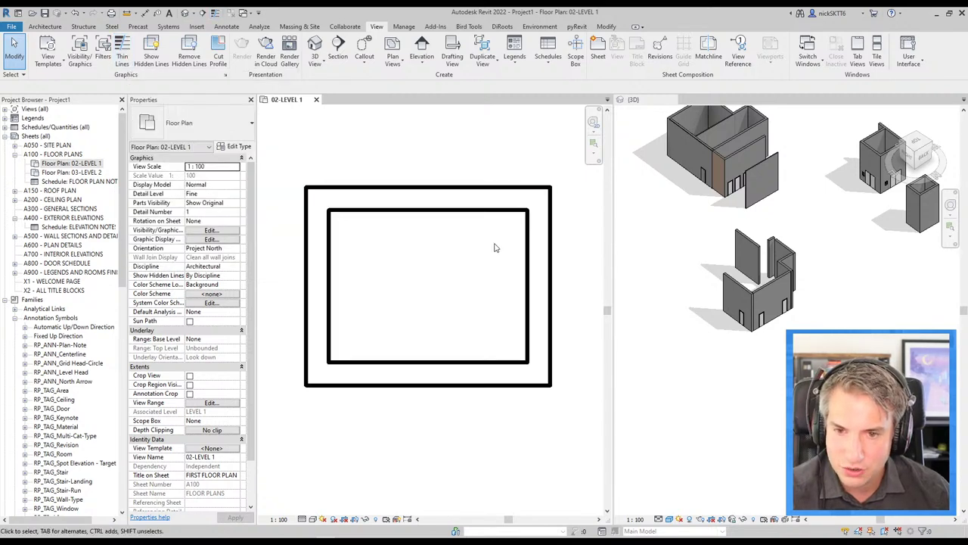
click(443, 195)
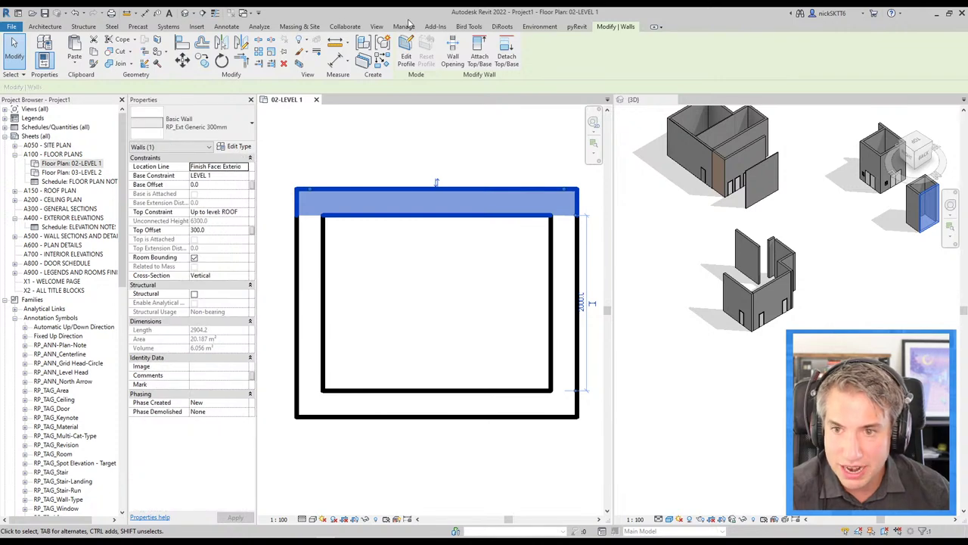
click(376, 26)
click(121, 56)
click(288, 204)
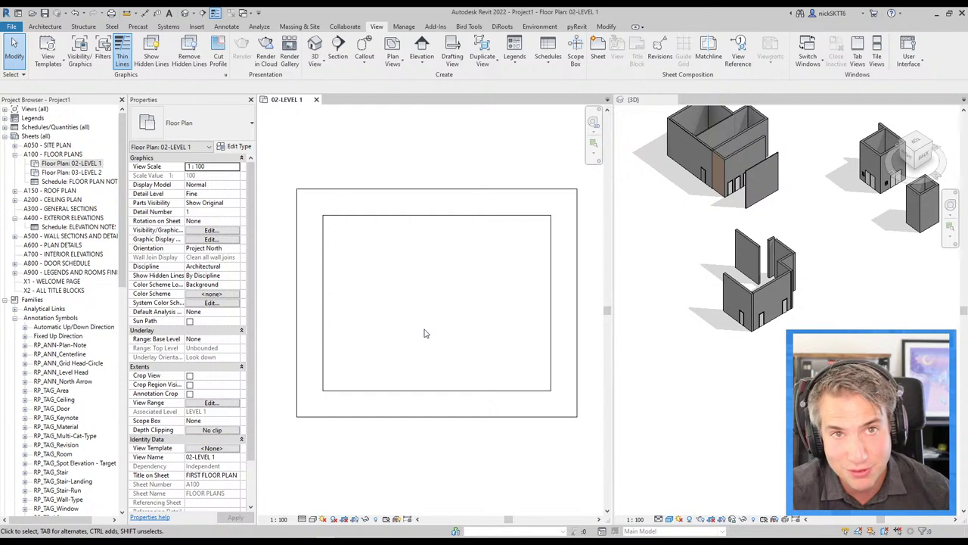
Step: Switch Thin Lines off, back on, and finally off with TL
key(t)
key(l)
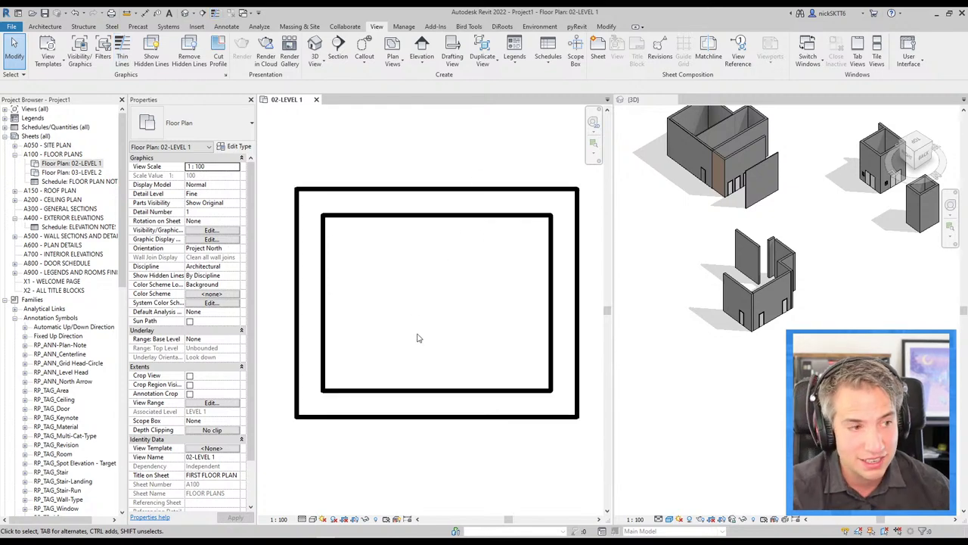
key(t)
key(l)
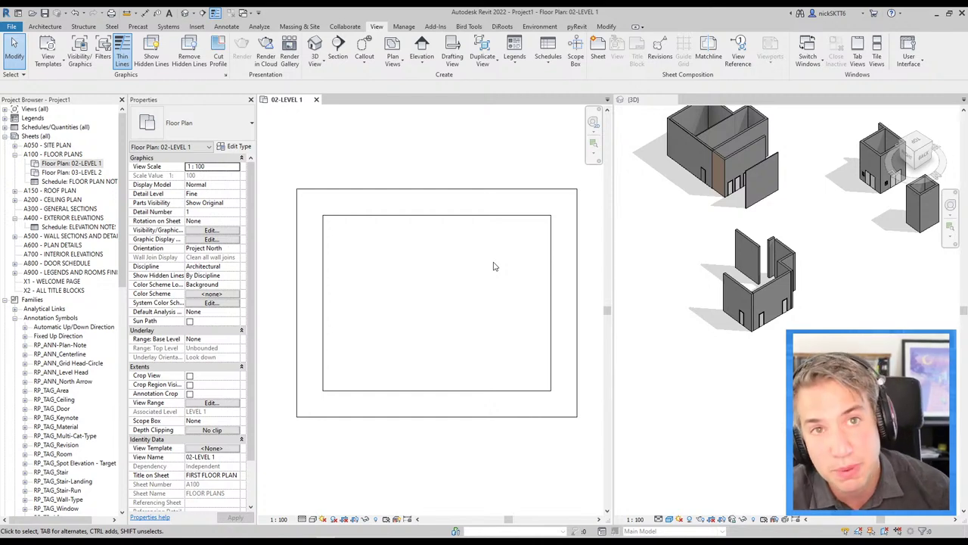
key(t)
key(l)
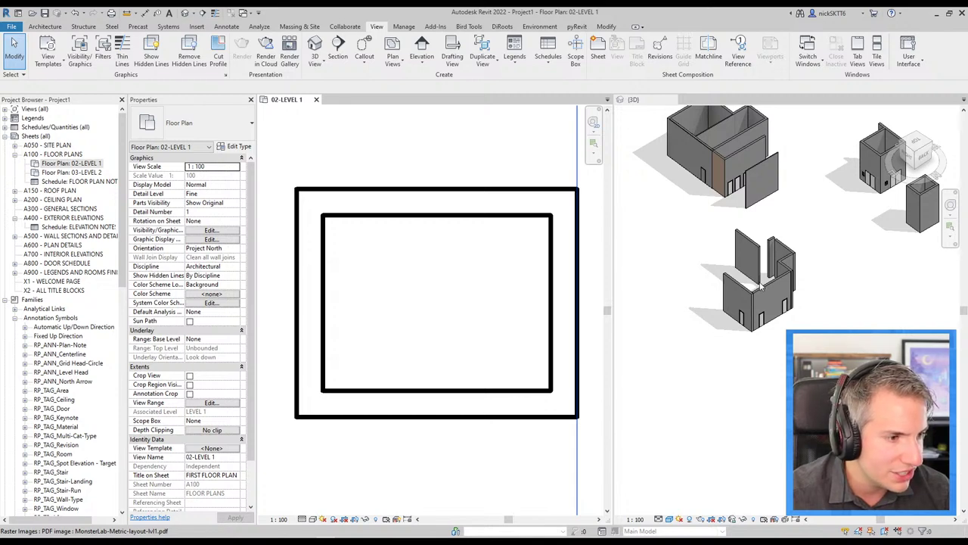
Step: Crossing-select the small room's four walls and crop the 3D view with Selection Box
scroll(504, 328, down, 2)
middle_drag(504, 329, 371, 266)
drag(470, 355, 393, 266)
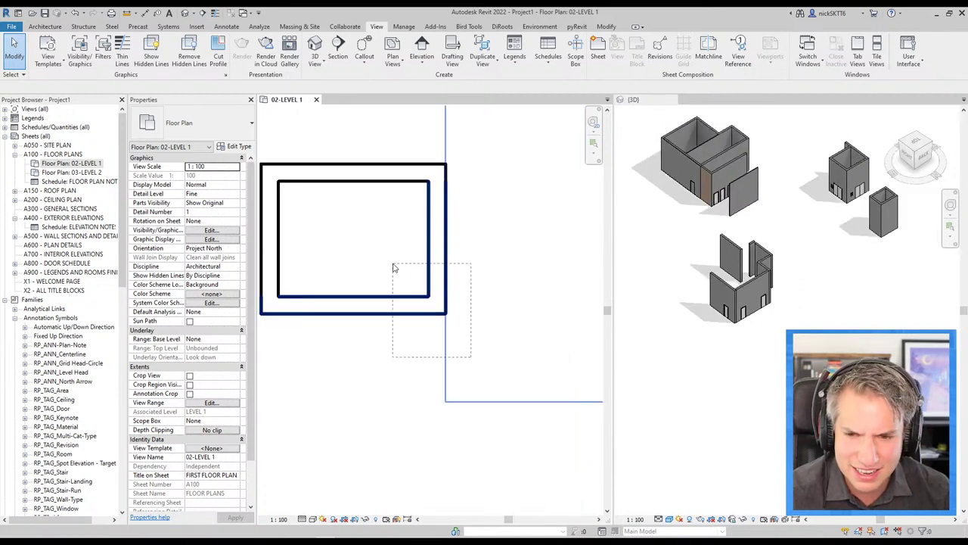
scroll(397, 214, down, 2)
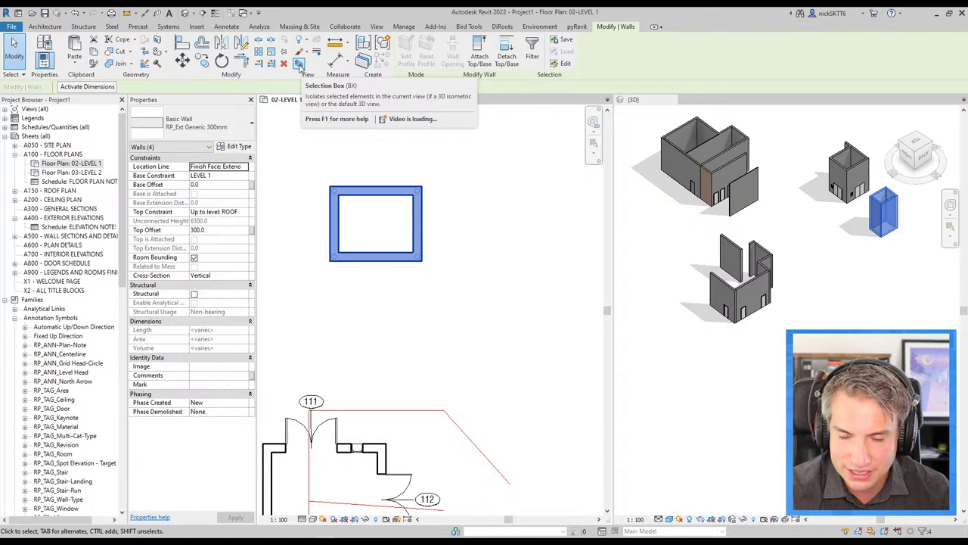
click(299, 64)
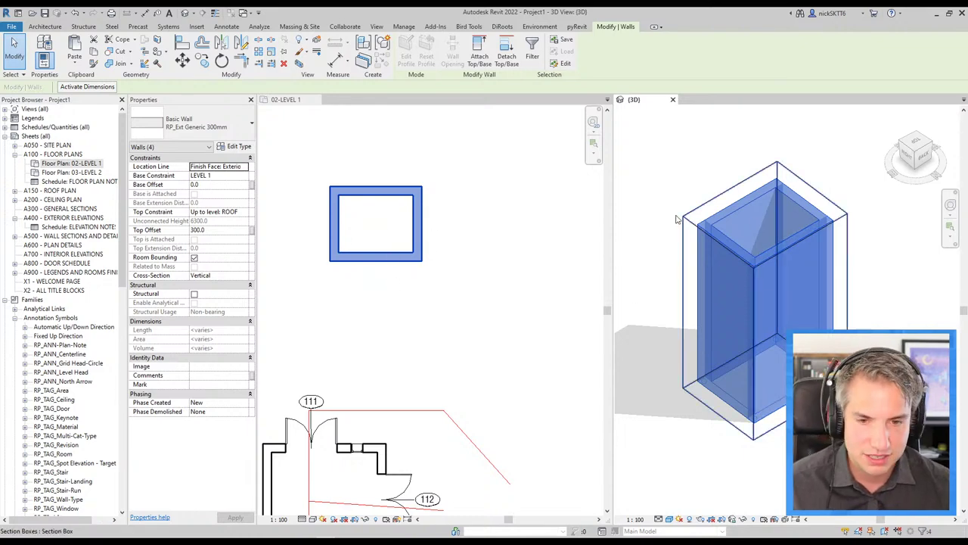
Step: Select the new section box in the 3D view and switch to the Acrobat shortcuts slide
key(Escape)
click(752, 269)
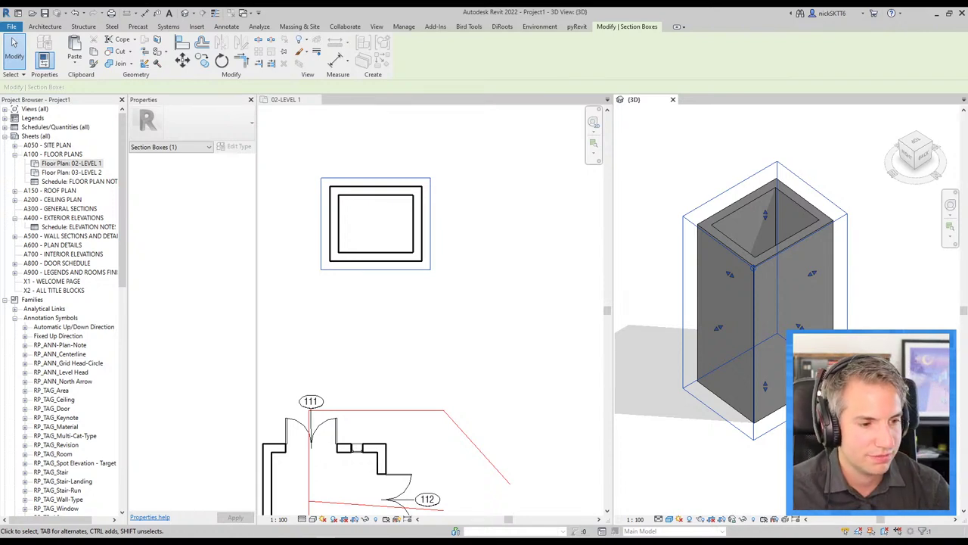
key(alt+Tab)
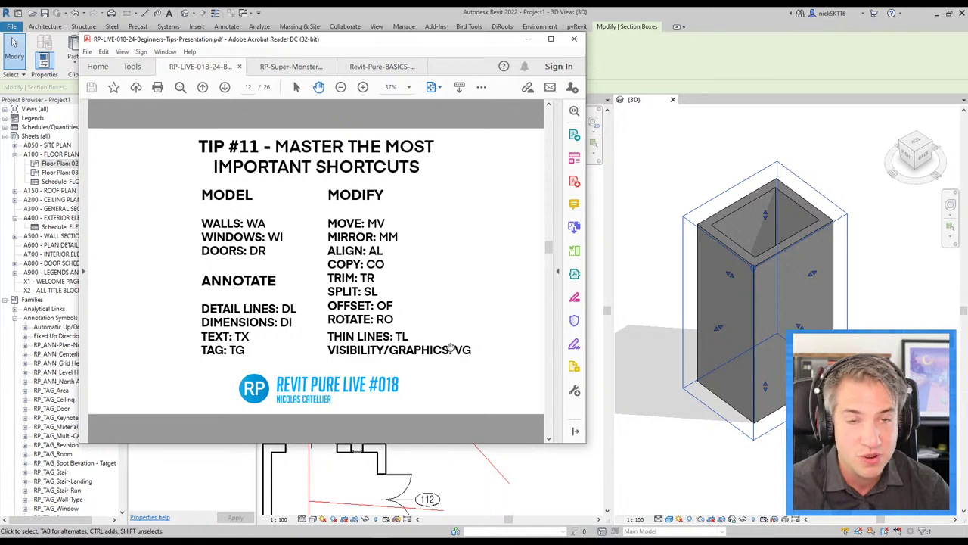
Step: Minimize Acrobat, zoom out the Level 1 plan, and briefly open Visibility/Graphic Overrides (VG)
click(528, 39)
scroll(514, 272, down, 2)
scroll(510, 270, down, 2)
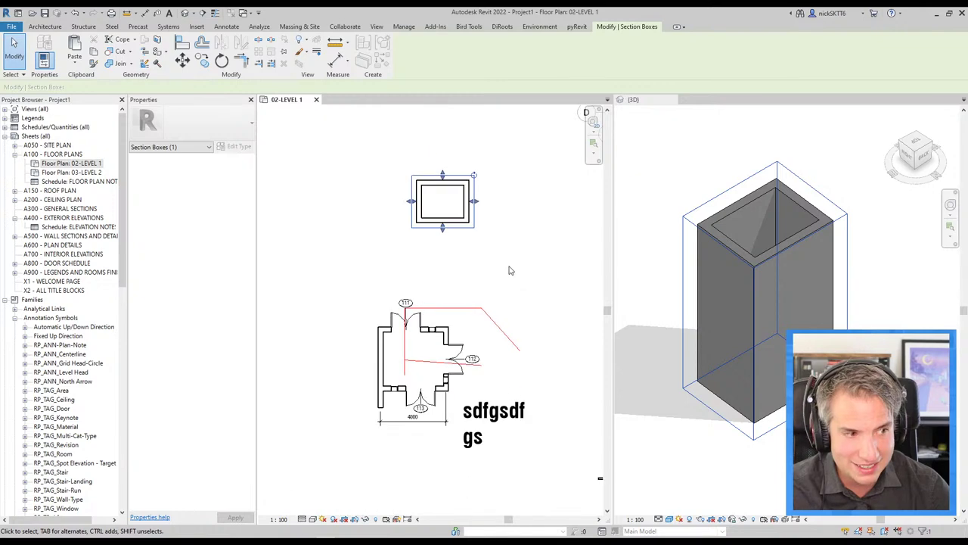
key(v)
key(g)
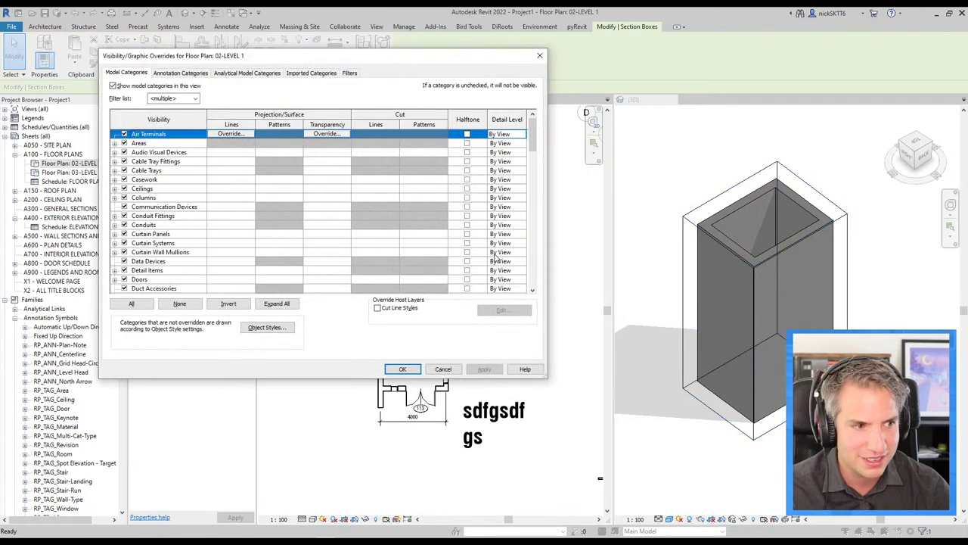
key(Escape)
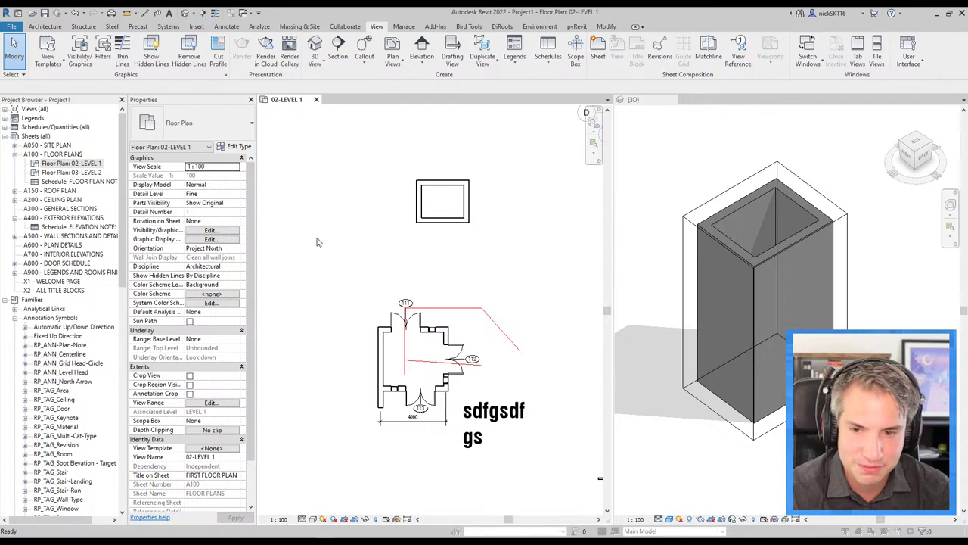
Step: Reopen Visibility/Graphic Overrides, pick the Communication Devices category, and close the dialog
key(v)
key(g)
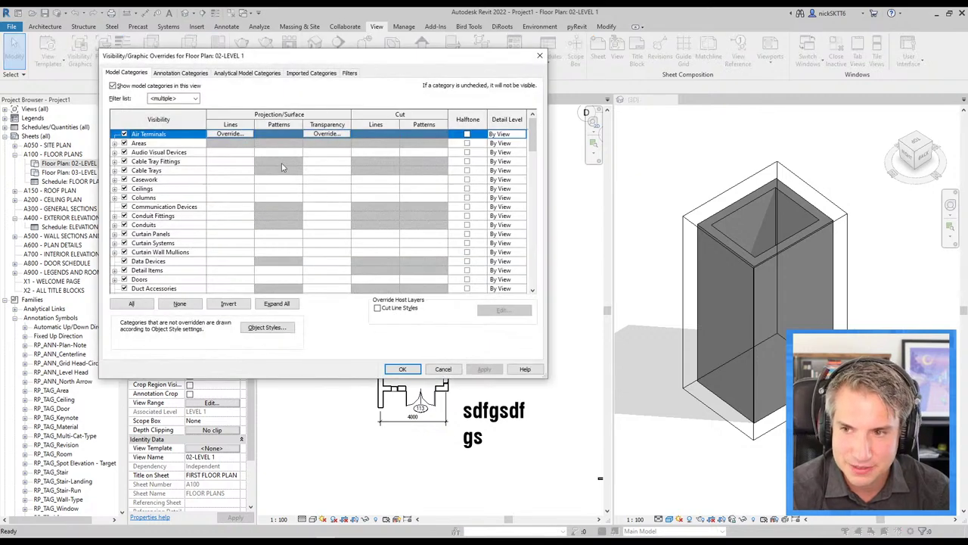
click(165, 206)
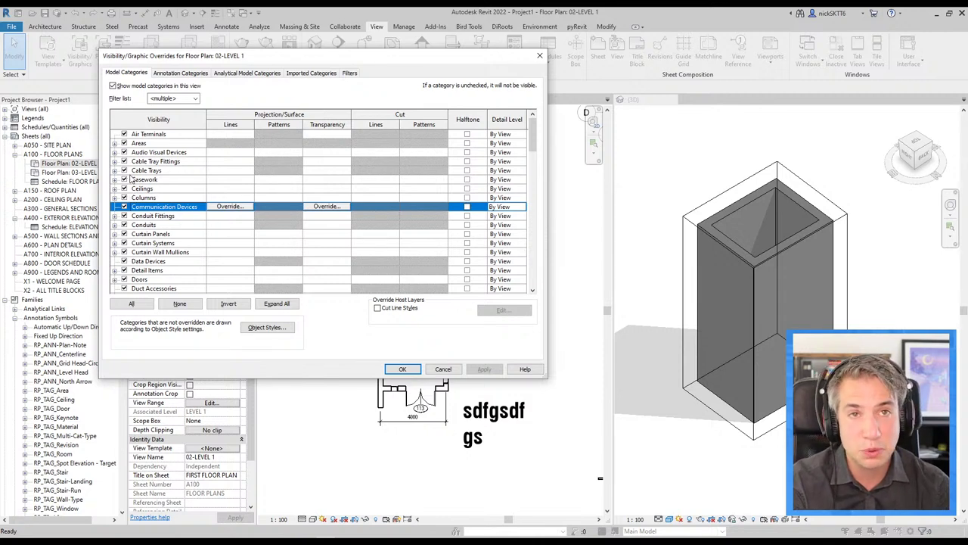
key(Return)
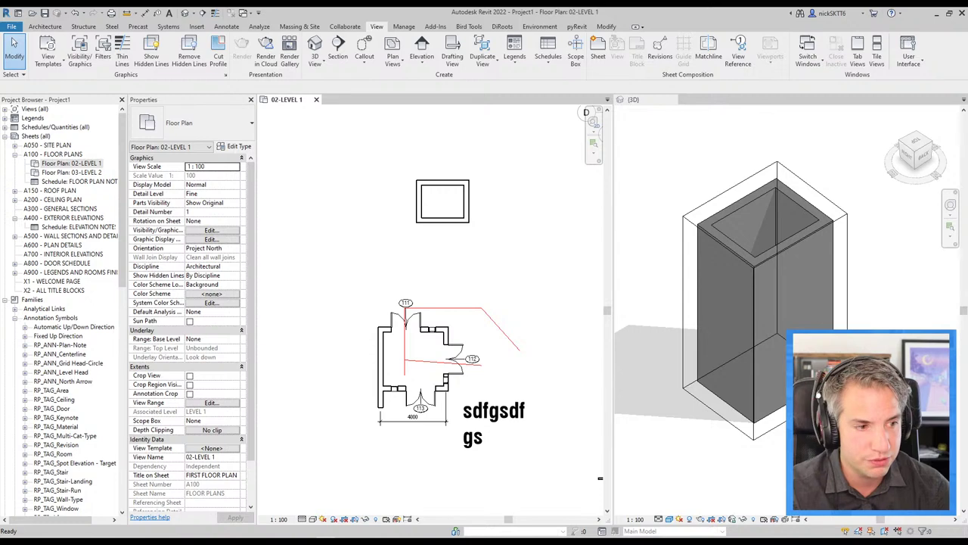
Step: Scroll the Acrobat deck to Tip #12 on temporary dimensions, maximize it, then return to Revit
key(alt+Tab)
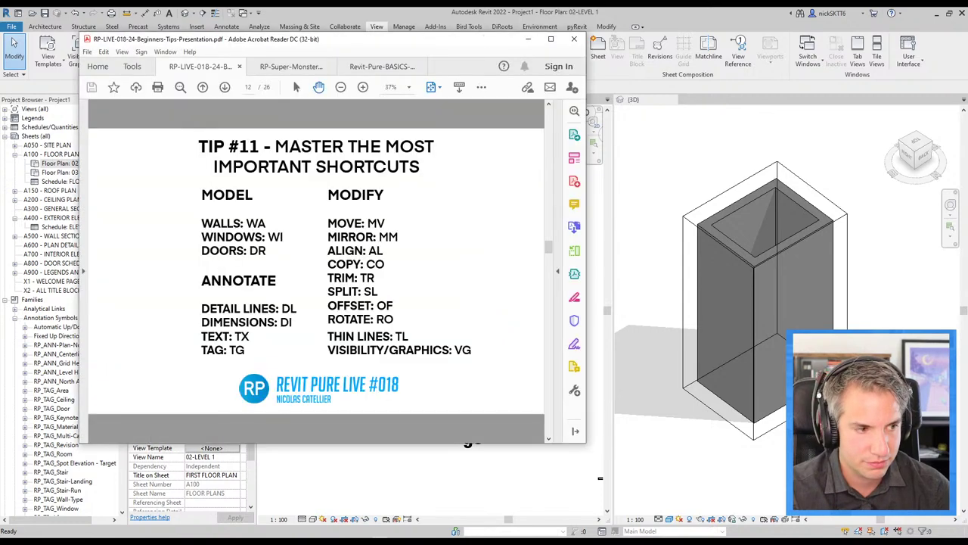
scroll(376, 305, down, 2)
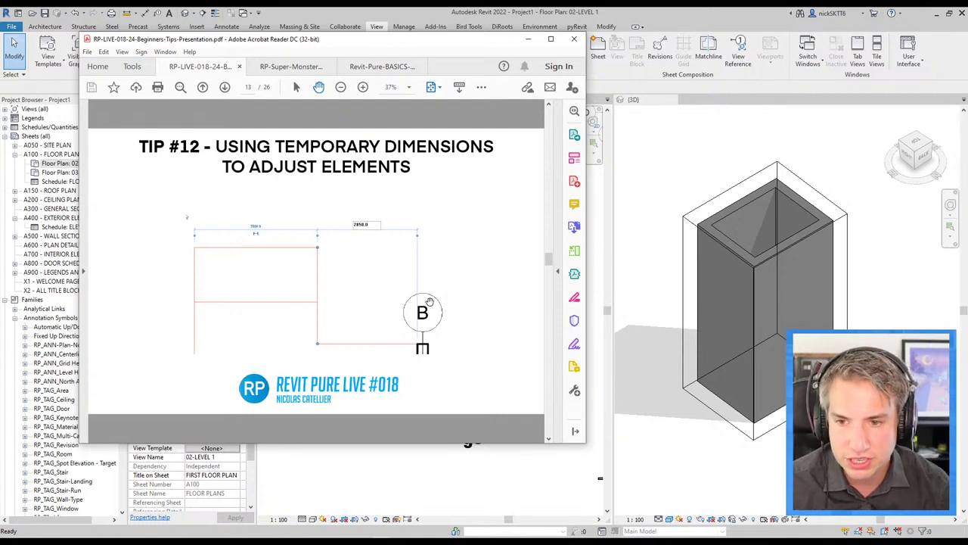
click(529, 40)
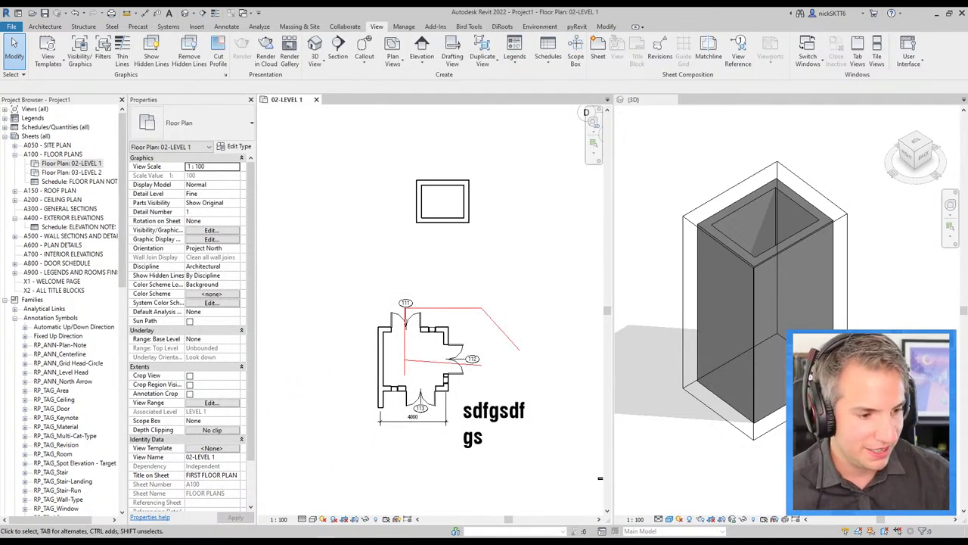
key(alt+Tab)
click(556, 40)
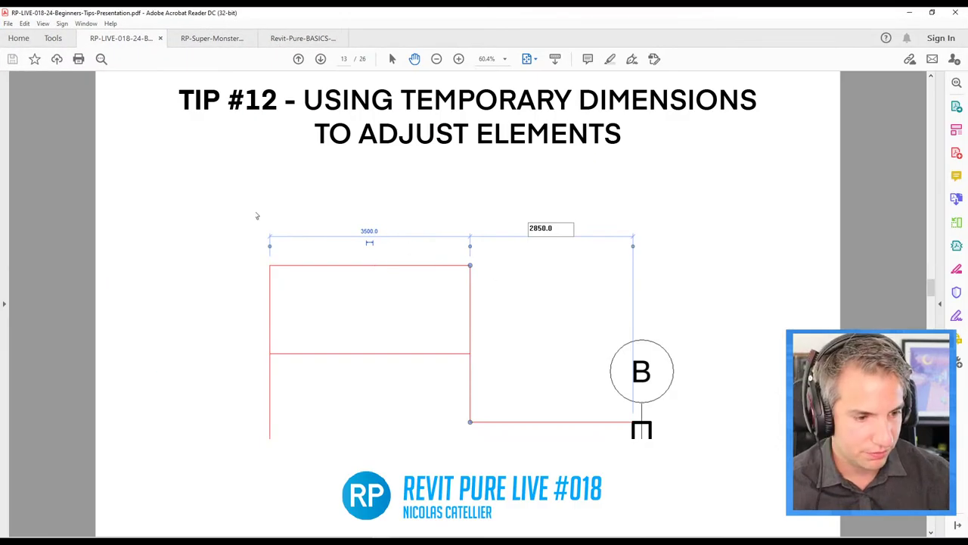
key(alt+Tab)
scroll(386, 345, up, 2)
Step: Select the left exterior wall and set its temporary distance to door 111 to 1500
scroll(386, 345, up, 2)
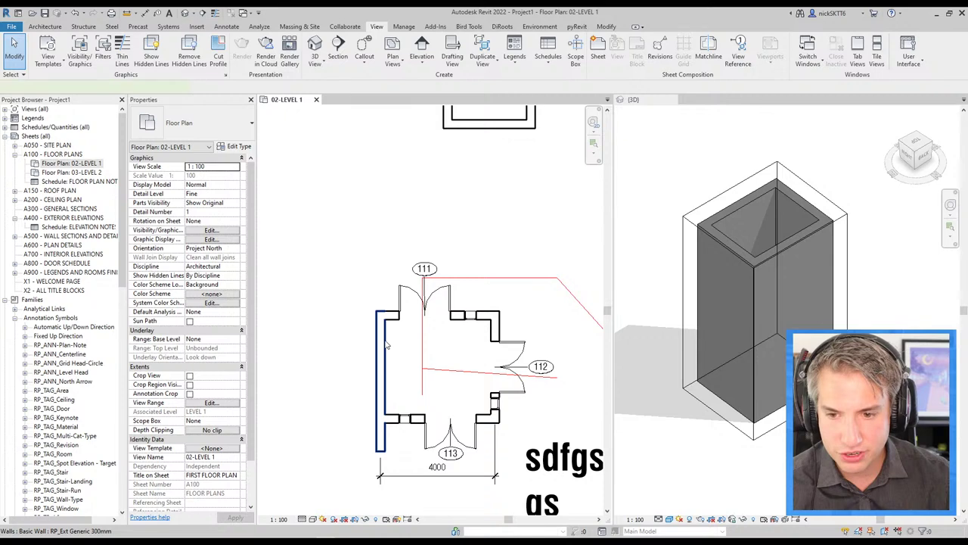
click(386, 345)
scroll(423, 272, up, 2)
scroll(415, 242, down, 4)
scroll(416, 242, up, 2)
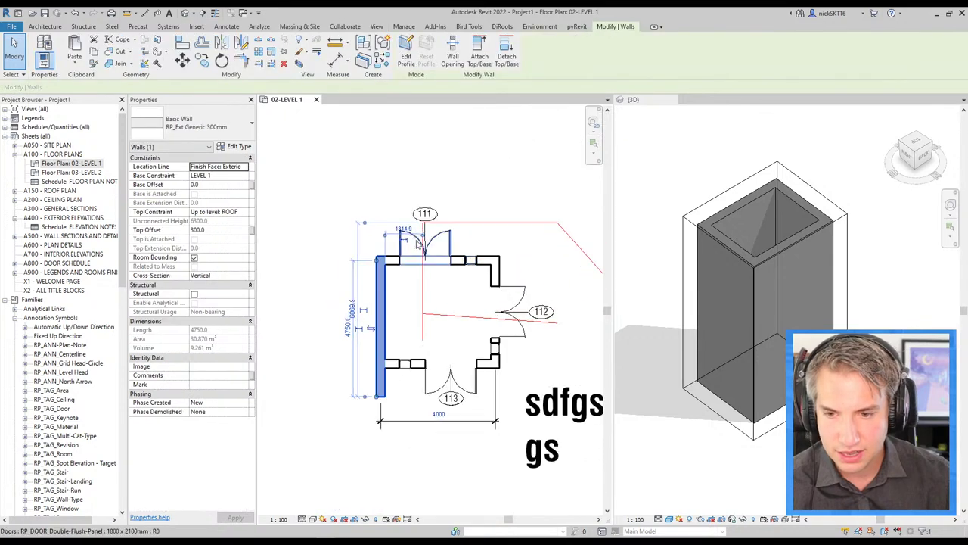
scroll(416, 242, up, 3)
scroll(400, 301, up, 2)
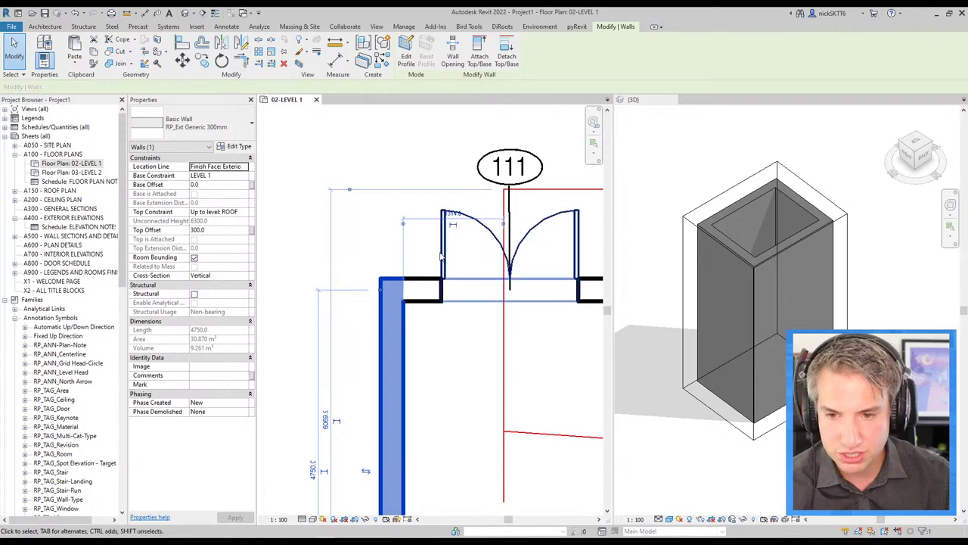
scroll(399, 209, down, 1)
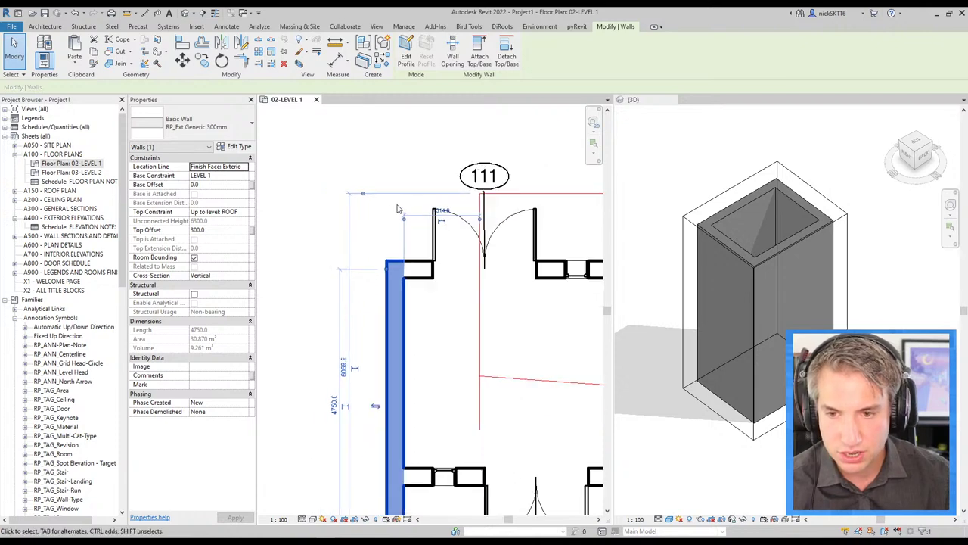
click(445, 211)
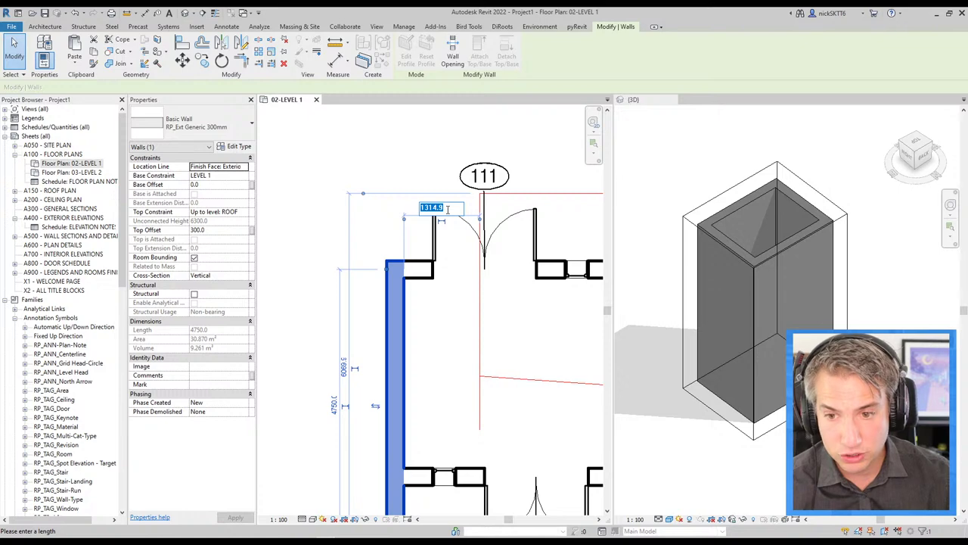
text(1500)
key(Return)
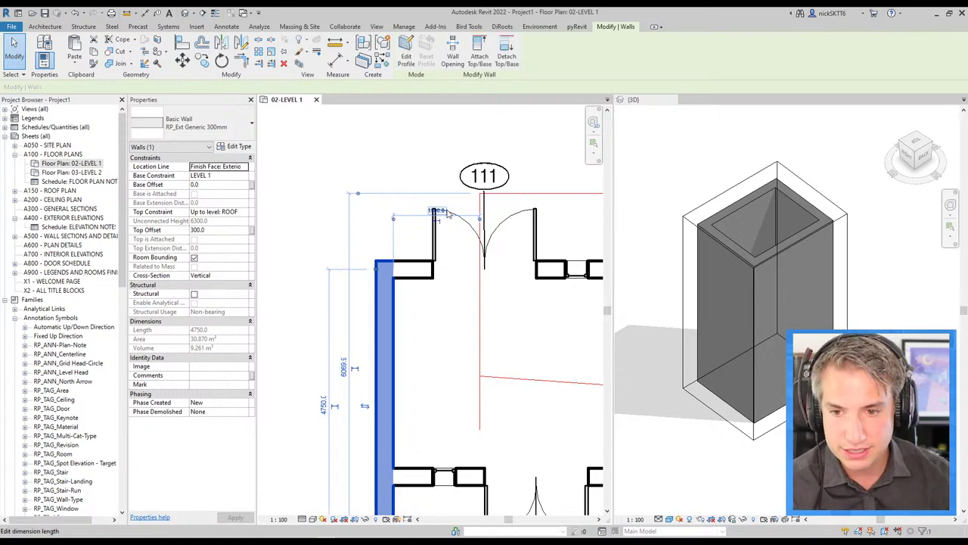
Step: Change the wall's distance to door 111 to 3000
click(444, 216)
text(30)
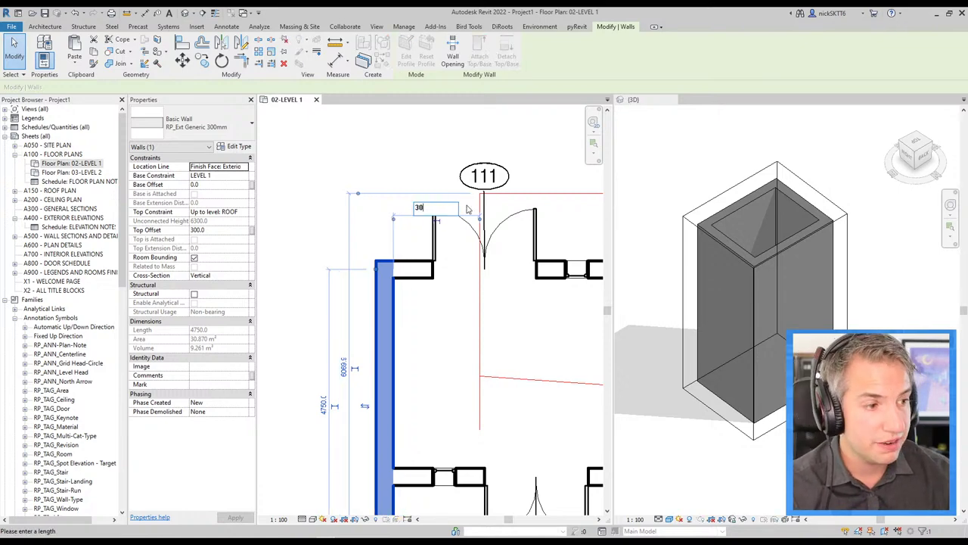
text(00)
key(Return)
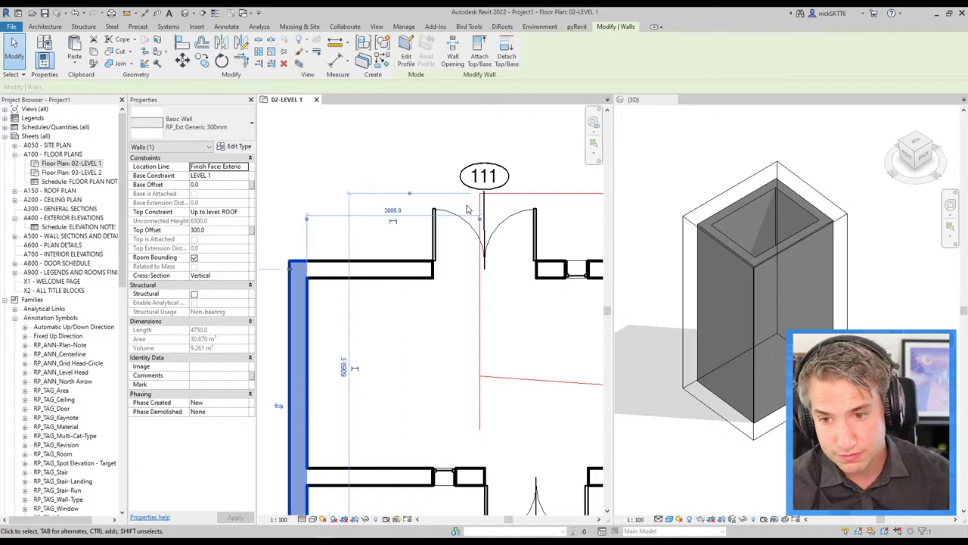
scroll(466, 305, down, 2)
click(400, 233)
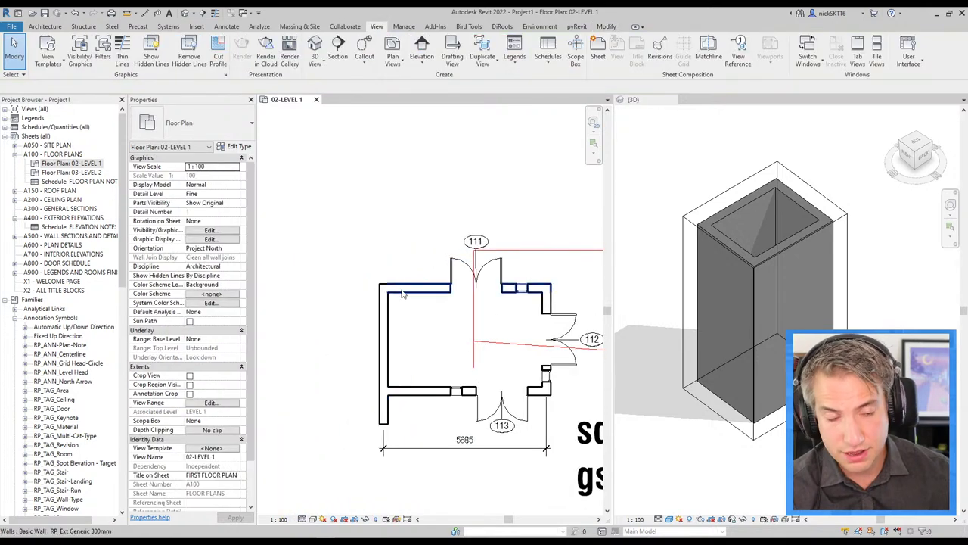
Step: Make the 3000 temporary dimension permanent
click(383, 332)
scroll(380, 294, up, 2)
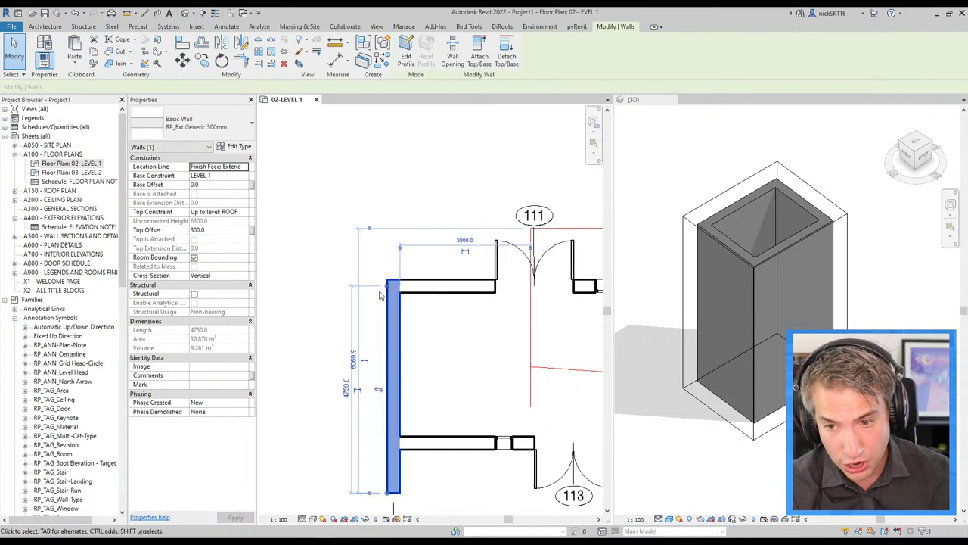
click(466, 253)
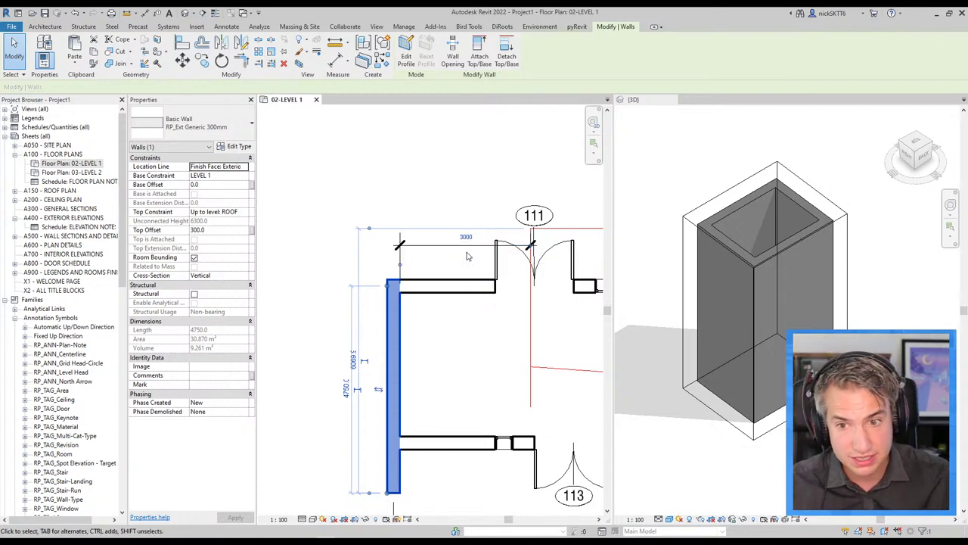
click(434, 113)
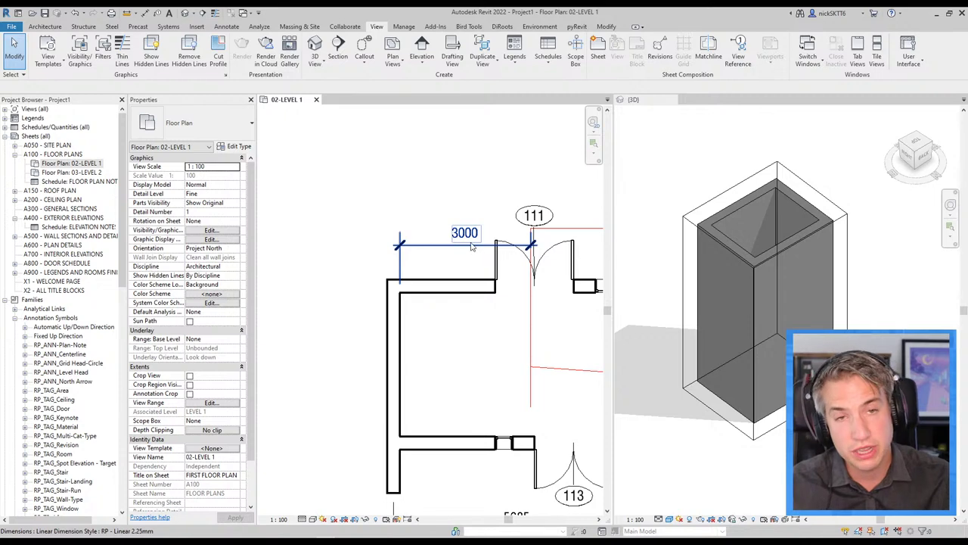
Step: Try 2500 on the dimension, then undo to keep 3000
click(393, 321)
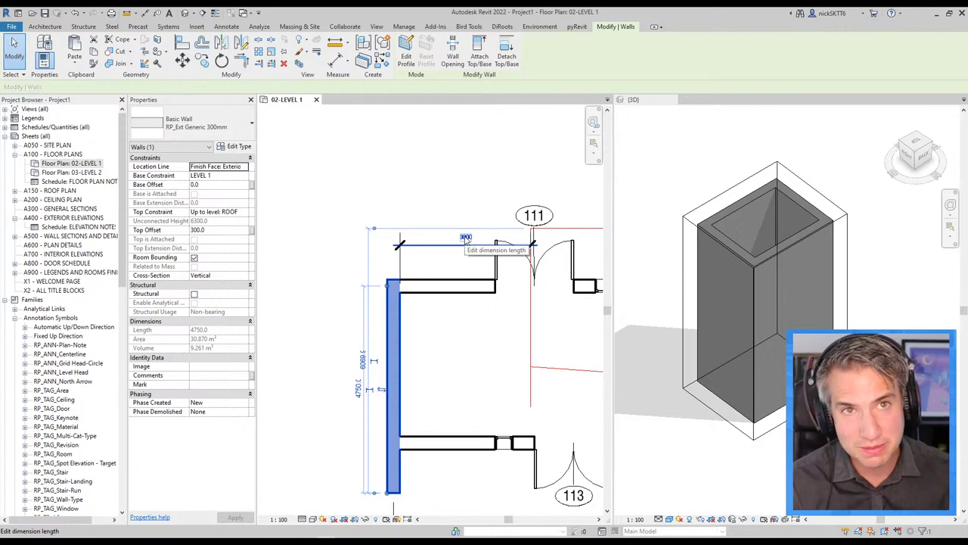
click(466, 239)
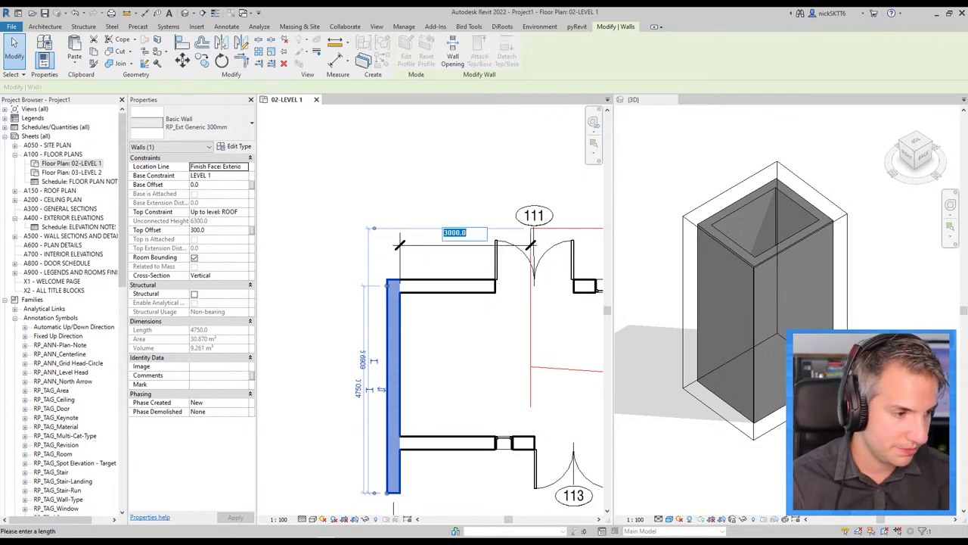
text(2500)
key(Return)
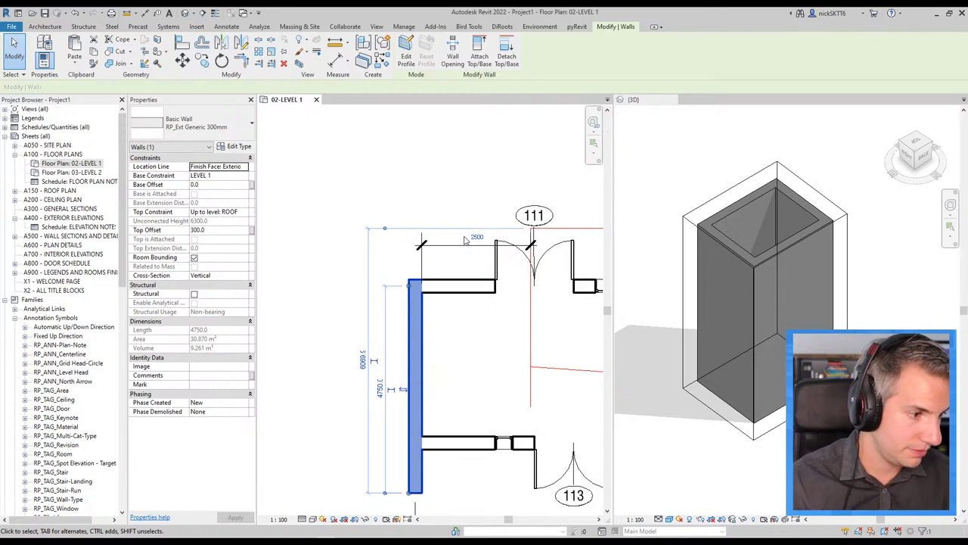
click(519, 214)
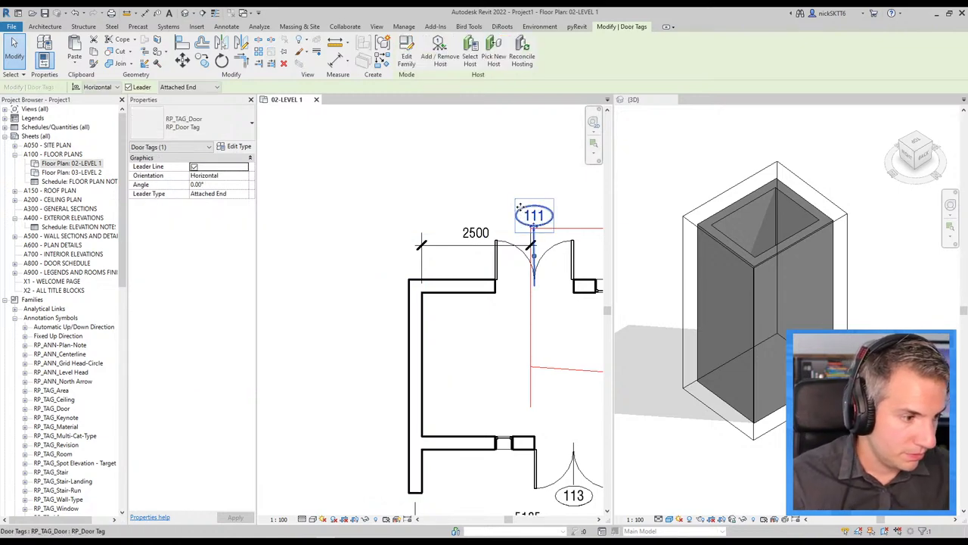
key(ctrl+z)
scroll(390, 216, down, 2)
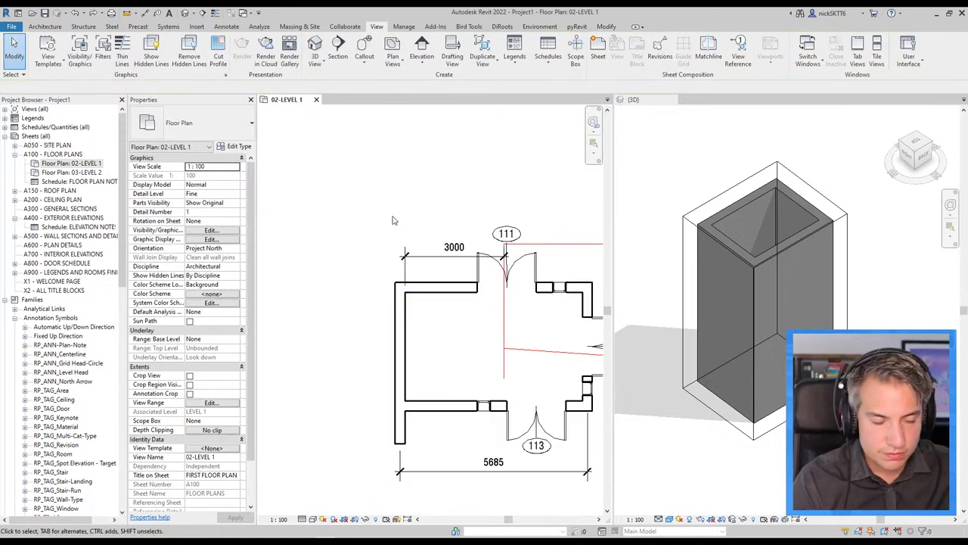
click(424, 252)
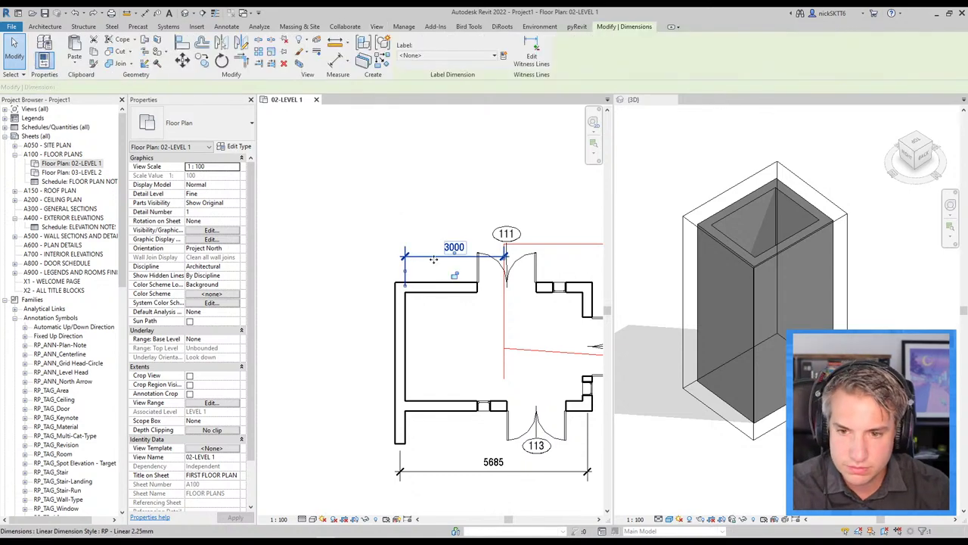
key(Escape)
Step: Drag the left wall's temporary dimension witness line up onto the wall face
click(399, 345)
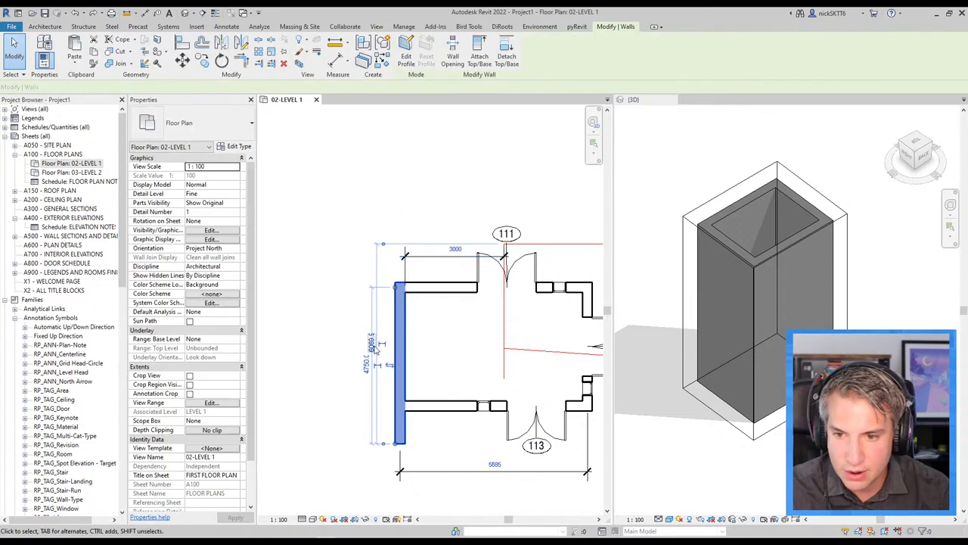
scroll(374, 344, up, 3)
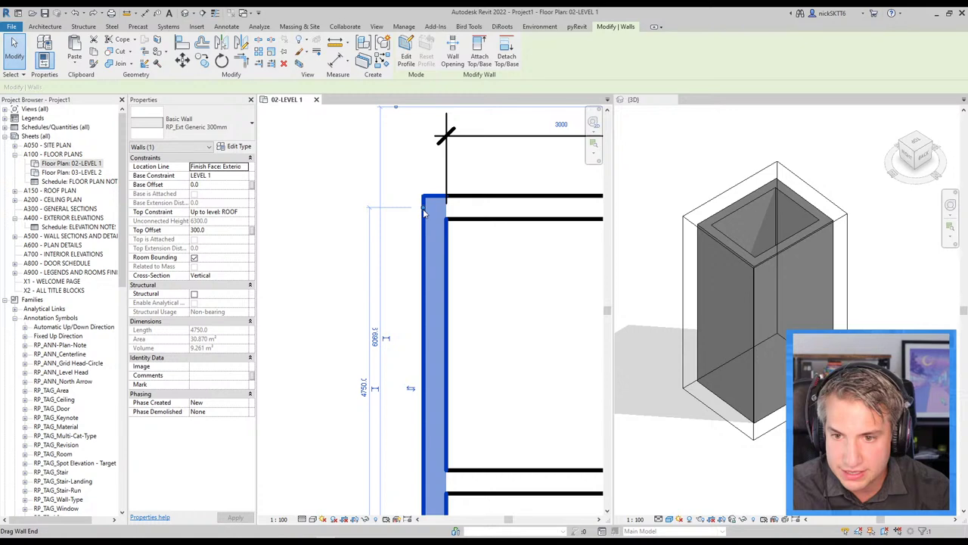
scroll(399, 238, down, 2)
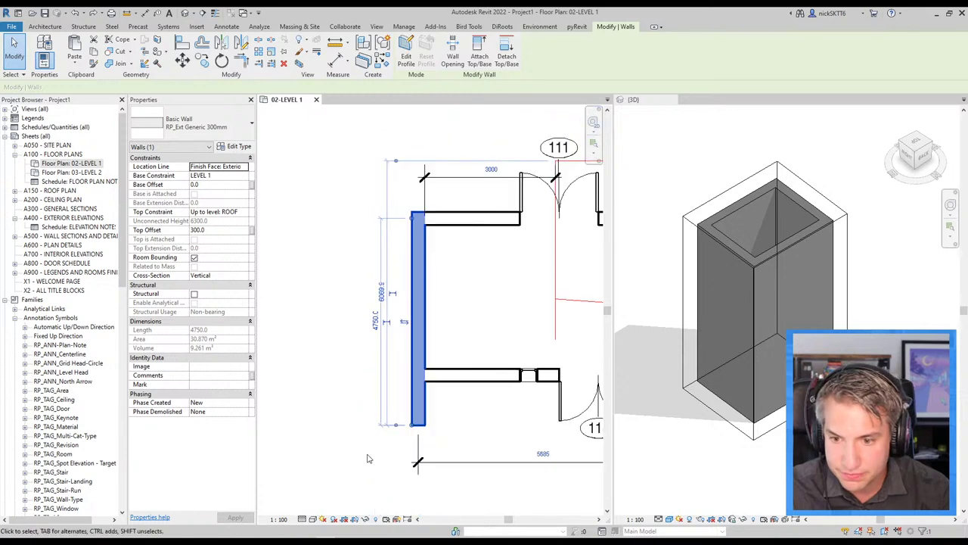
scroll(398, 429, up, 2)
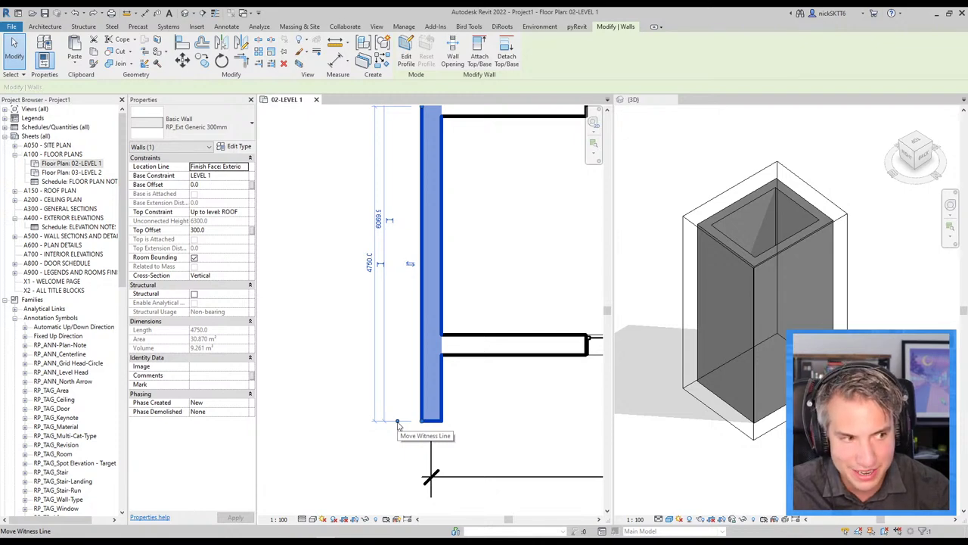
drag(397, 425, 474, 361)
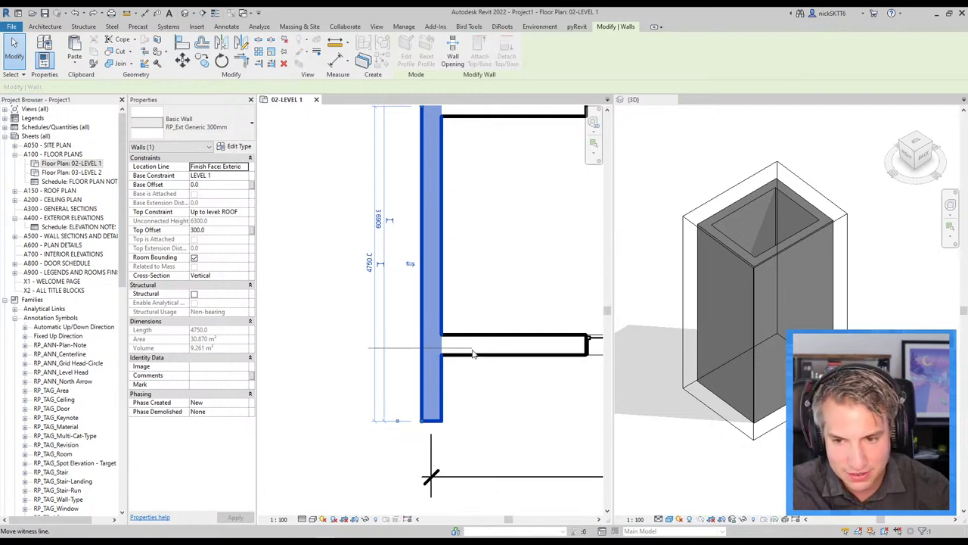
scroll(337, 404, down, 2)
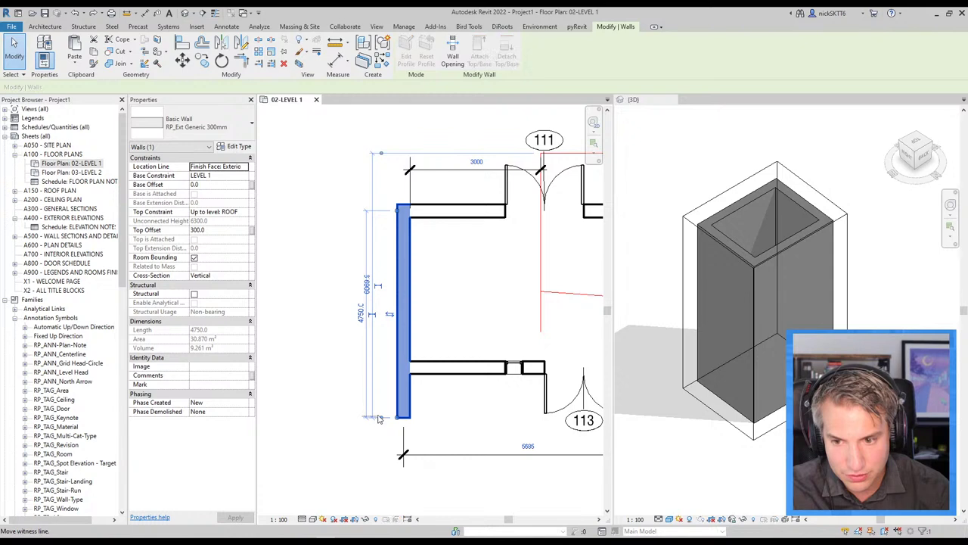
Step: Select the top wall and move its temporary dimension reference line near door 112
click(591, 213)
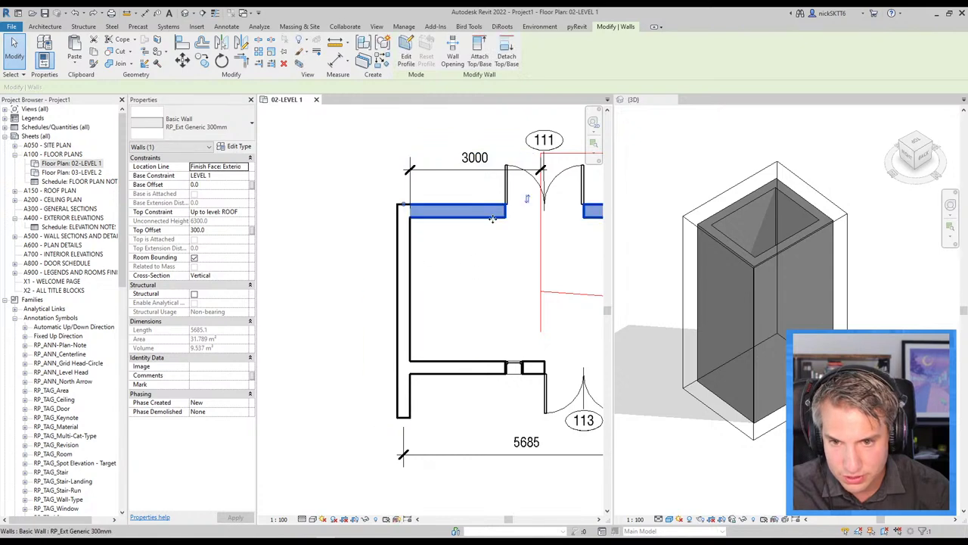
middle_drag(591, 212, 417, 246)
mouse_move(489, 249)
mouse_down()
mouse_move(484, 286)
mouse_move(499, 361)
mouse_up()
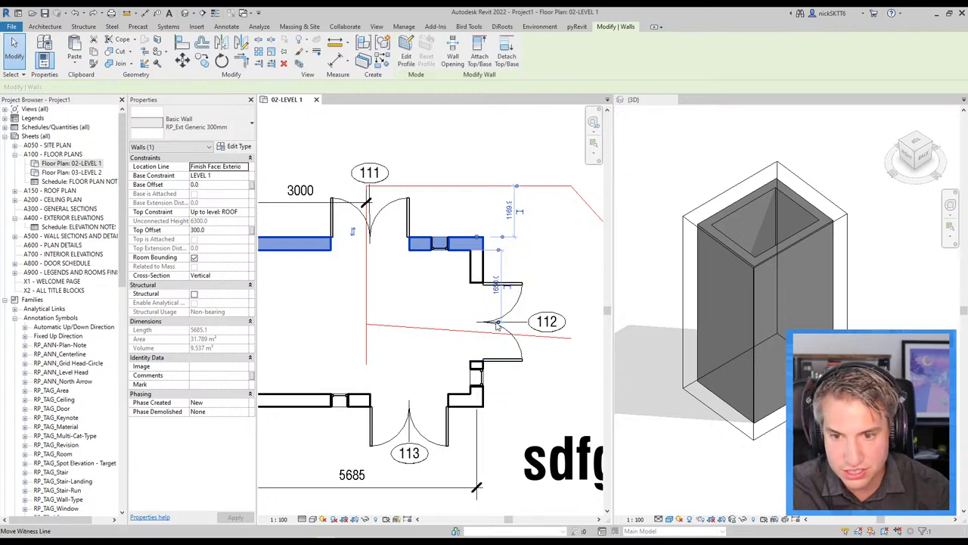
scroll(488, 248, up, 1)
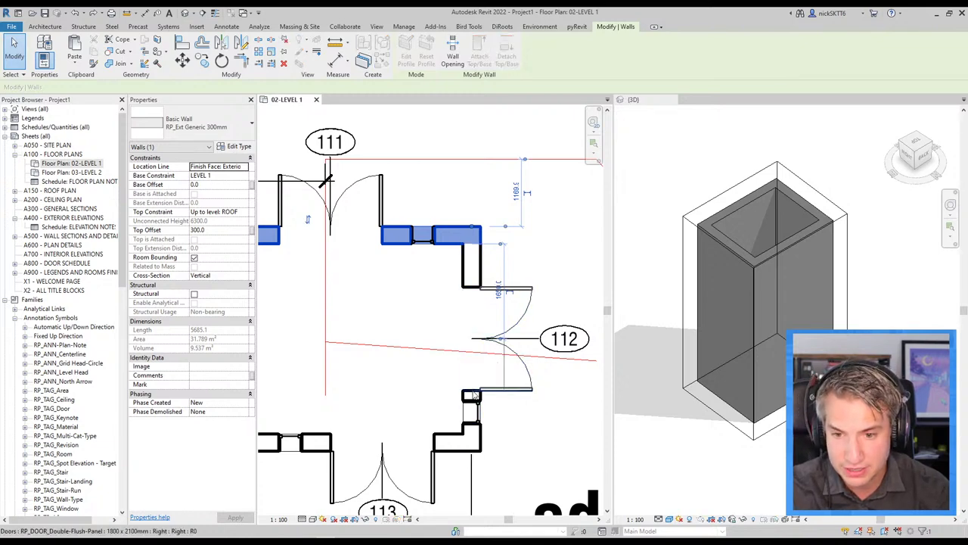
Step: Anchor the reference line to the lower wall face and change the 2550 distance to 3500
click(473, 393)
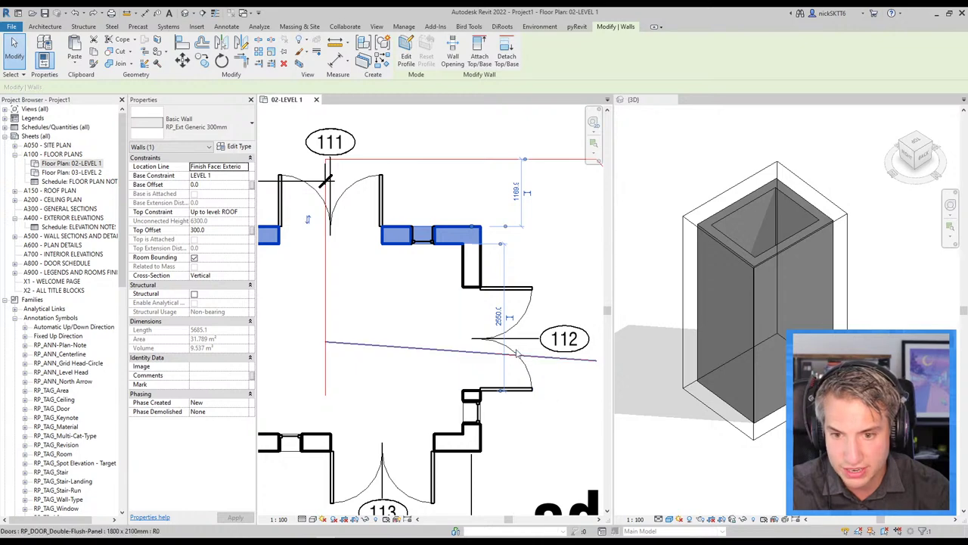
click(508, 316)
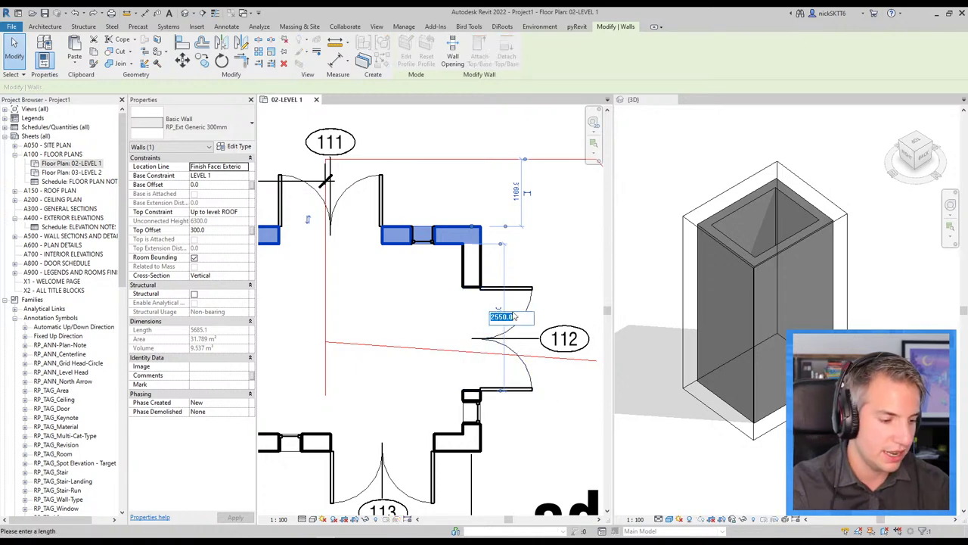
text(3)
key(Return)
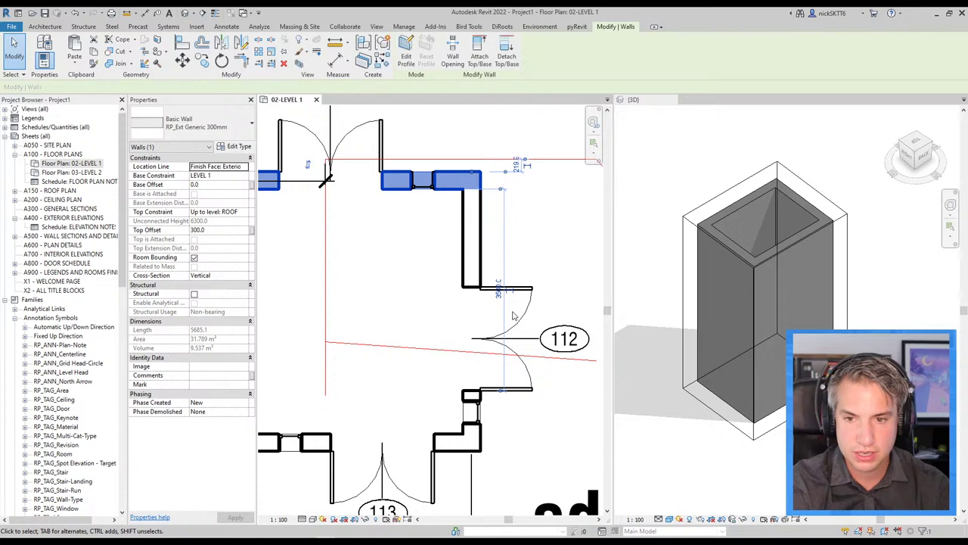
Step: Set the wall distance with the formula =2500*2, then deselect the wall
click(502, 291)
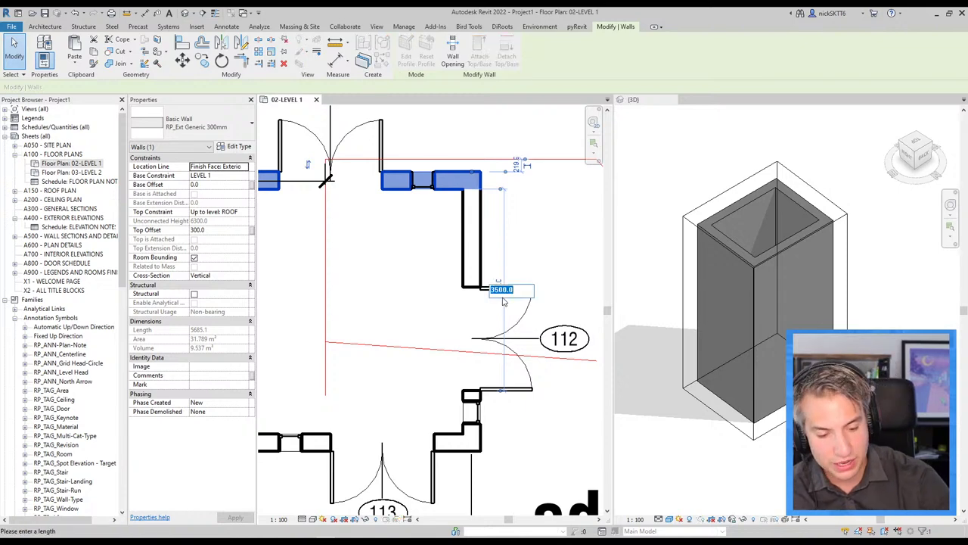
text(=2)
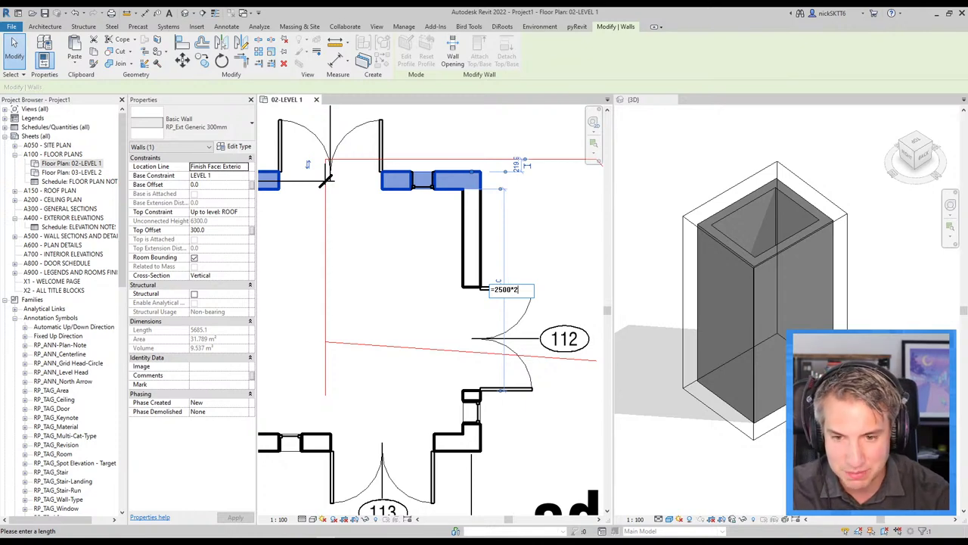
key(Return)
scroll(388, 218, down, 5)
click(388, 219)
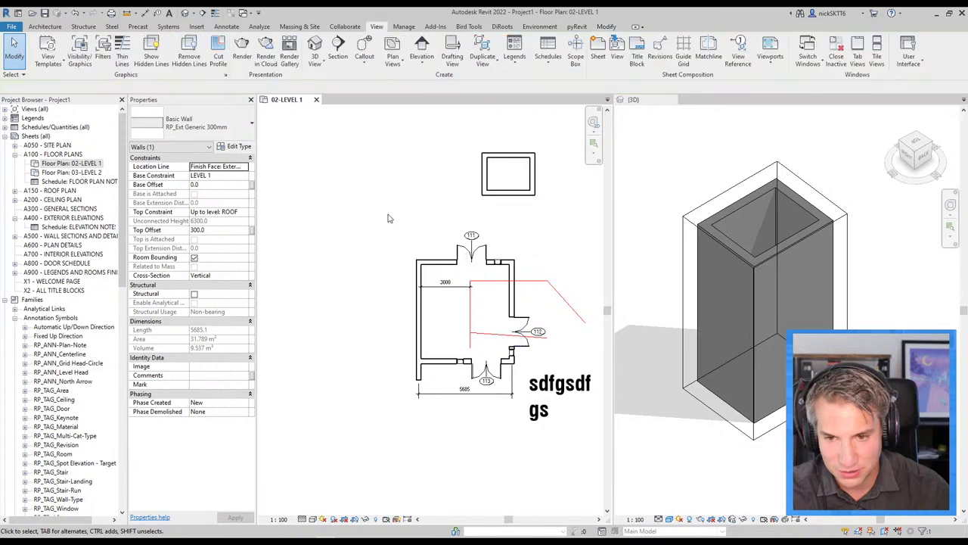
scroll(428, 261, up, 2)
scroll(416, 263, up, 3)
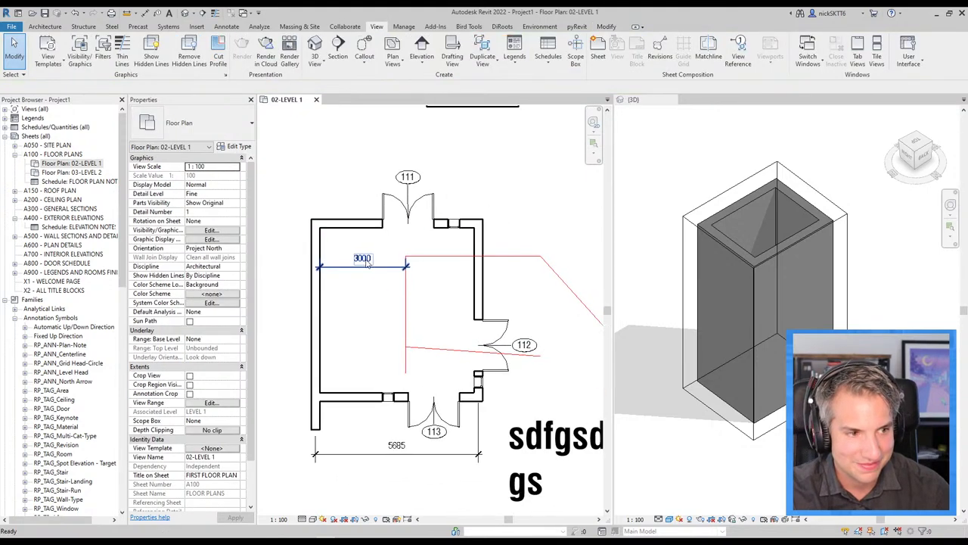
scroll(406, 267, up, 1)
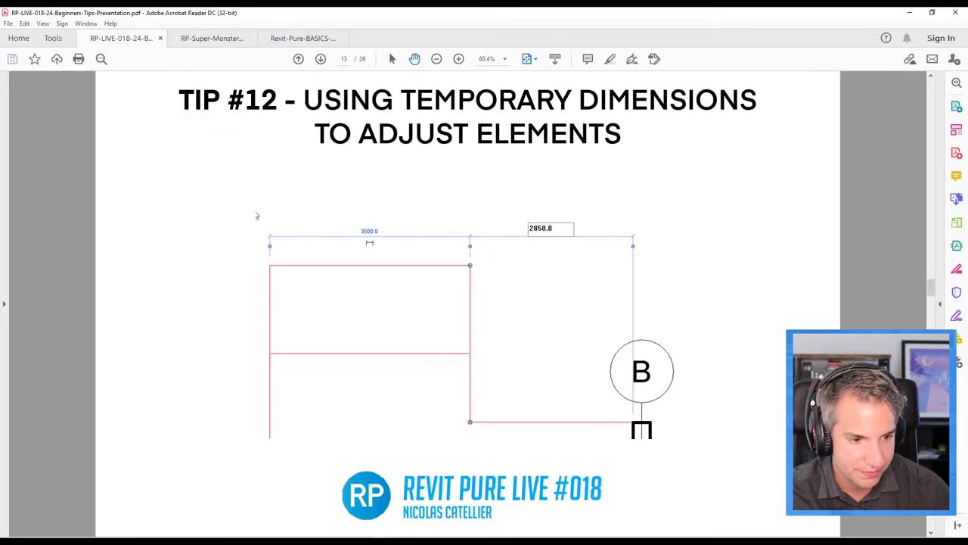
scroll(440, 332, down, 1)
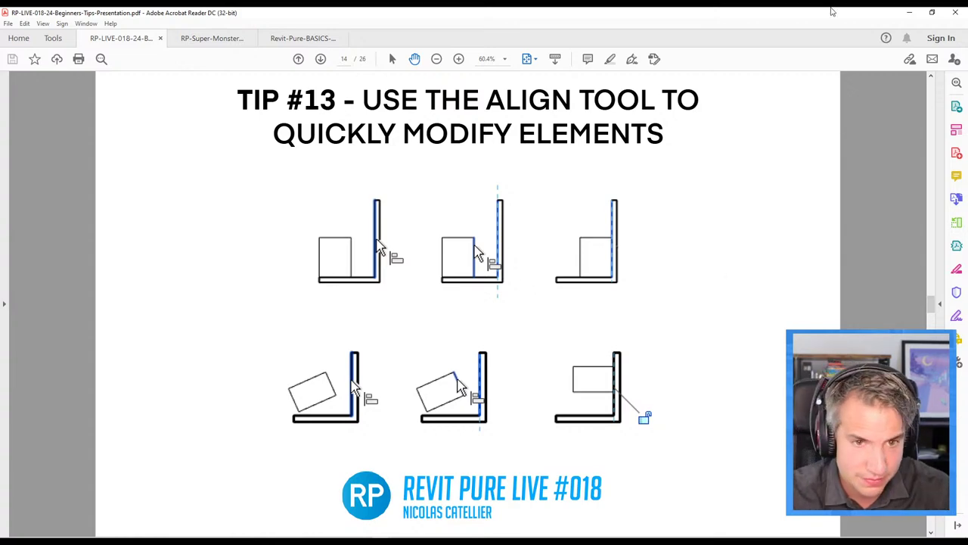
Step: Minimize the Acrobat presentation at Tip #13 to bring back the Revit Level 1 plan
click(910, 15)
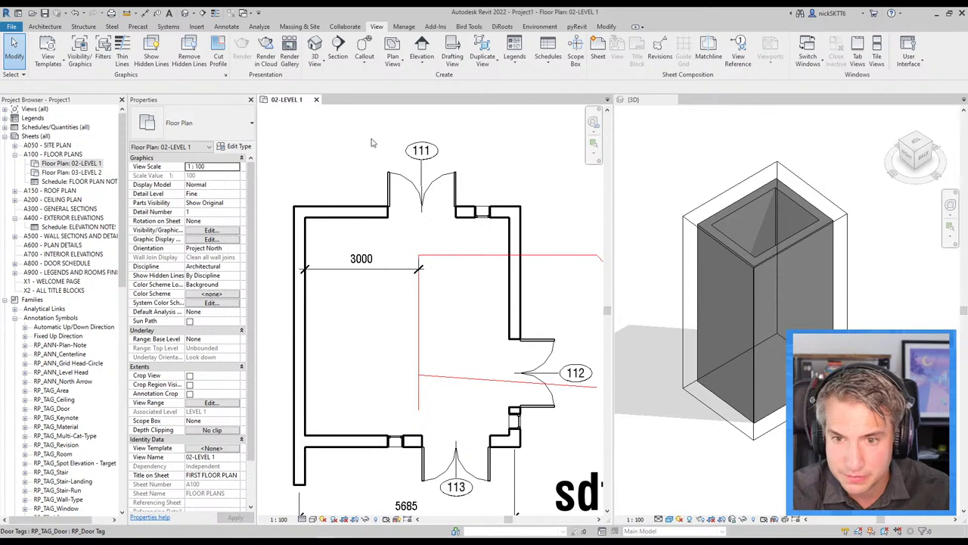
Step: Copy an exterior wall with Create Similar to chain-draw a closed L-shaped wall outline in empty space
scroll(348, 346, down, 3)
click(341, 346)
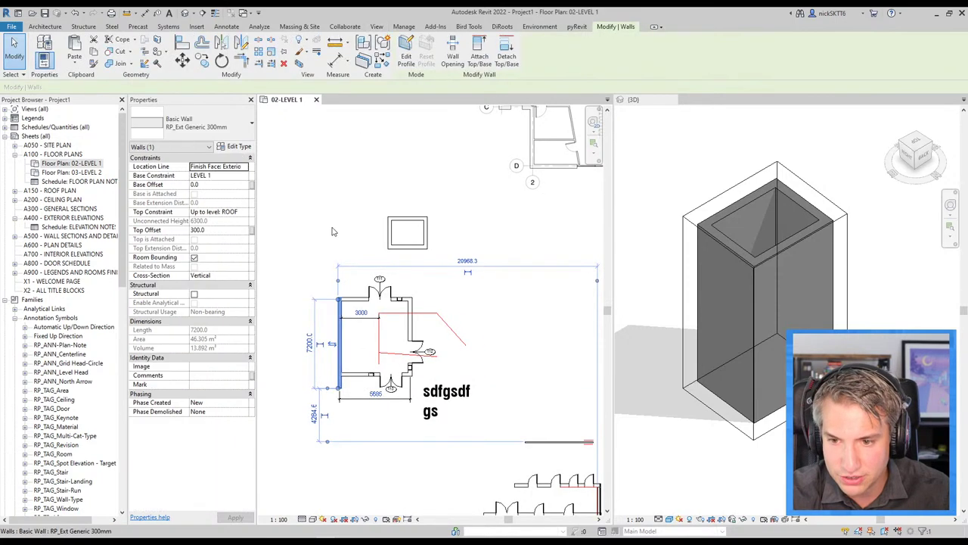
middle_drag(344, 199, 415, 305)
key(c)
key(s)
click(400, 420)
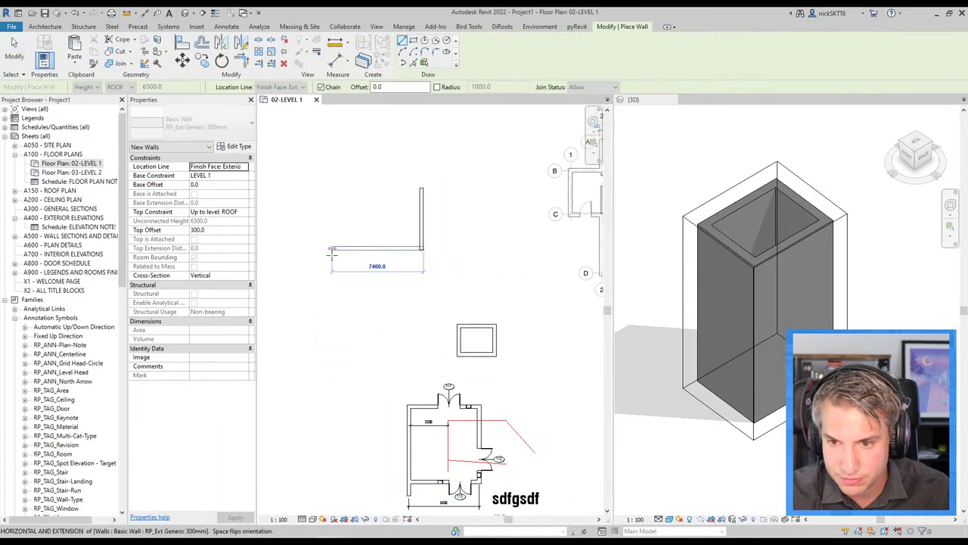
click(387, 220)
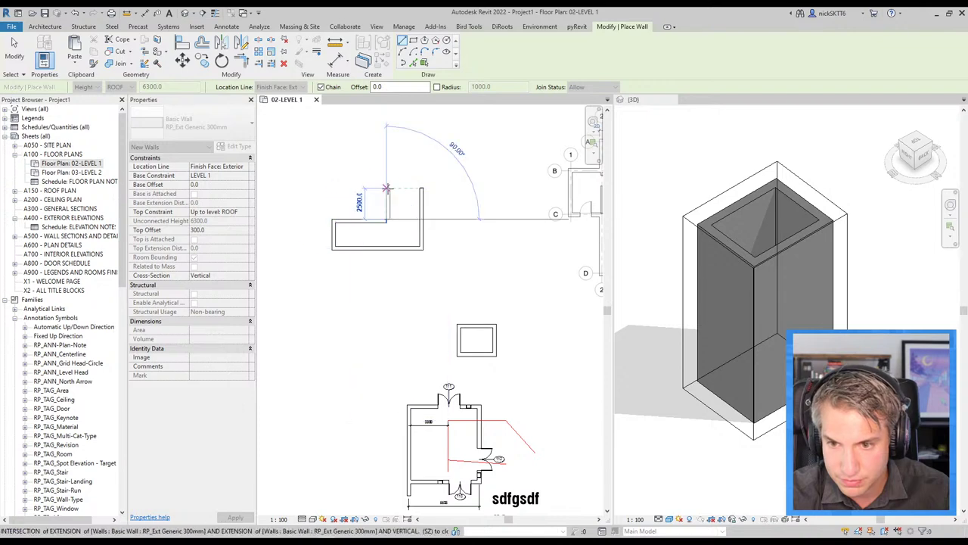
click(387, 187)
click(421, 189)
key(Escape)
key(Escape)
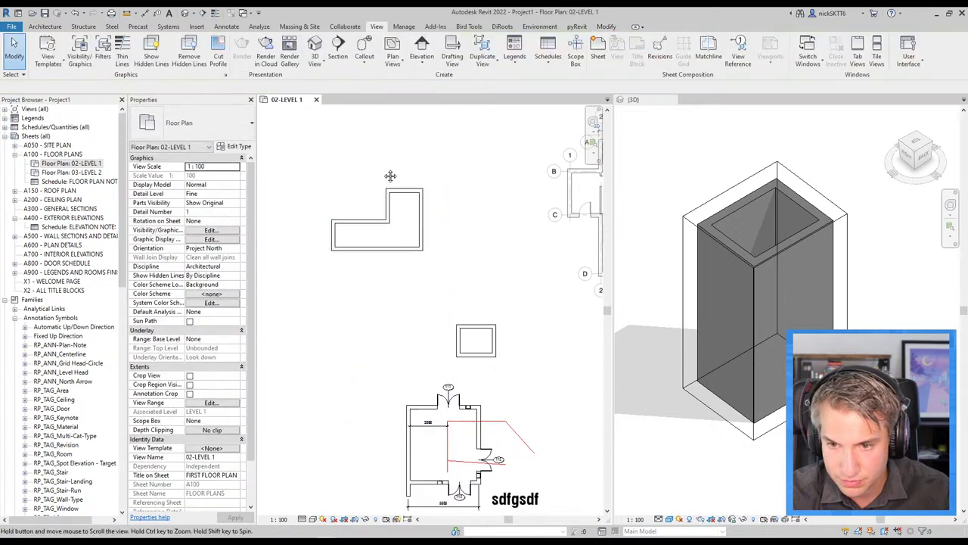
Step: Draw a 3300 horizontal red detail line (RP-1-Red) above the L-shaped outline
scroll(389, 173, up, 2)
middle_drag(389, 173, 371, 203)
key(d)
key(l)
click(359, 203)
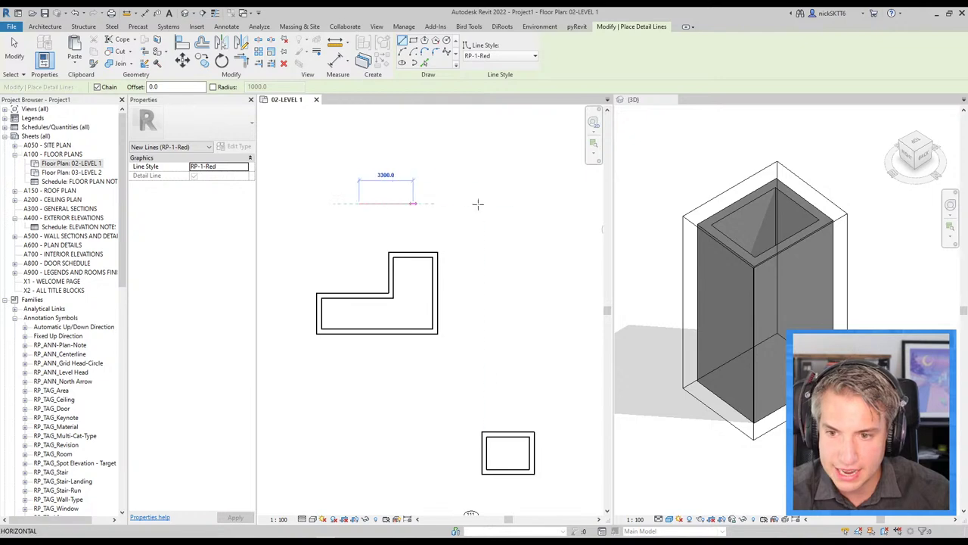
click(472, 204)
key(Escape)
scroll(427, 235, up, 1)
key(Escape)
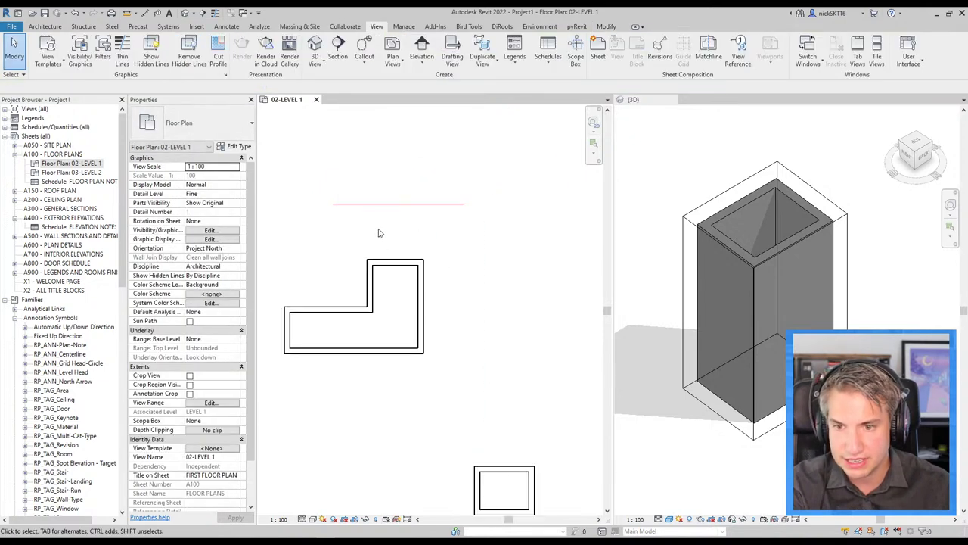
middle_drag(381, 232, 382, 244)
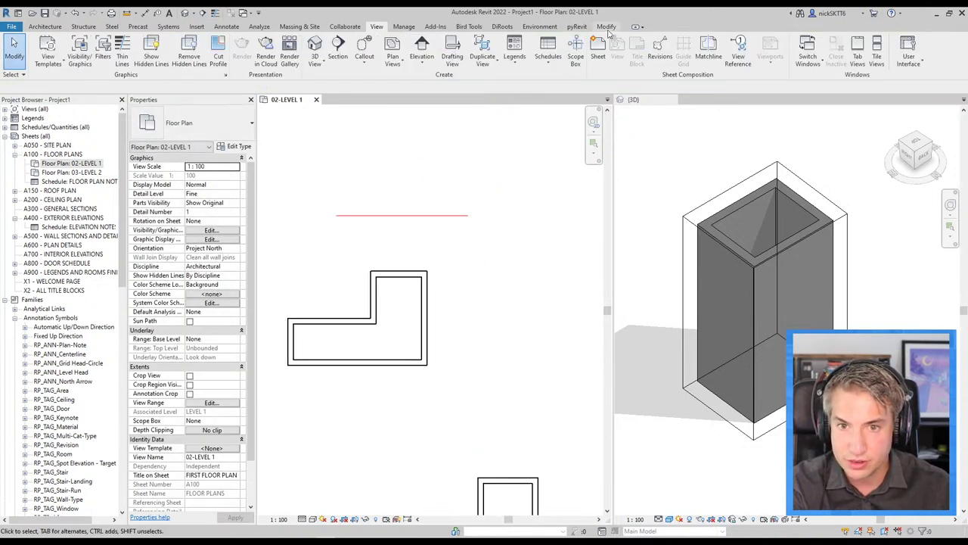
Step: With Align, use the outline's top wall face as reference and snap the red detail line onto it
key(m)
key(d)
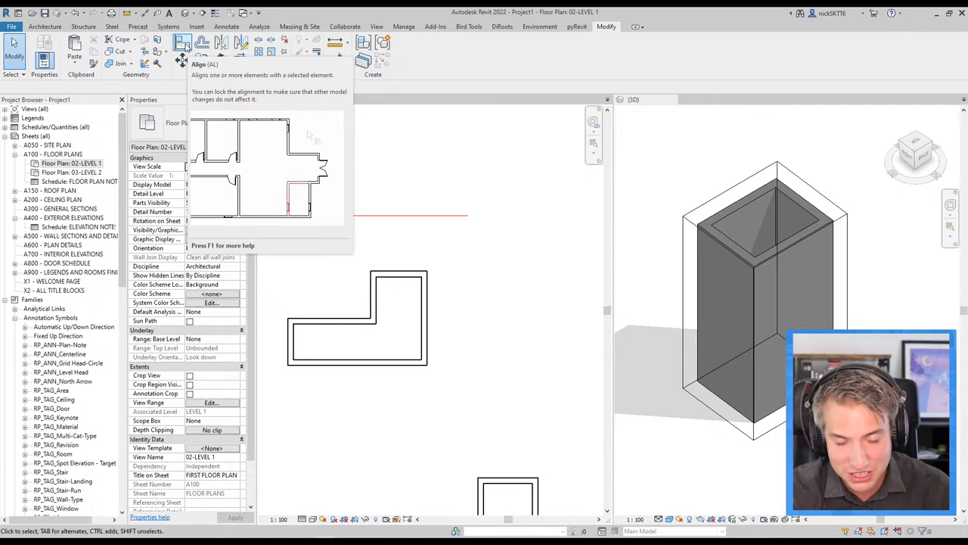
click(184, 46)
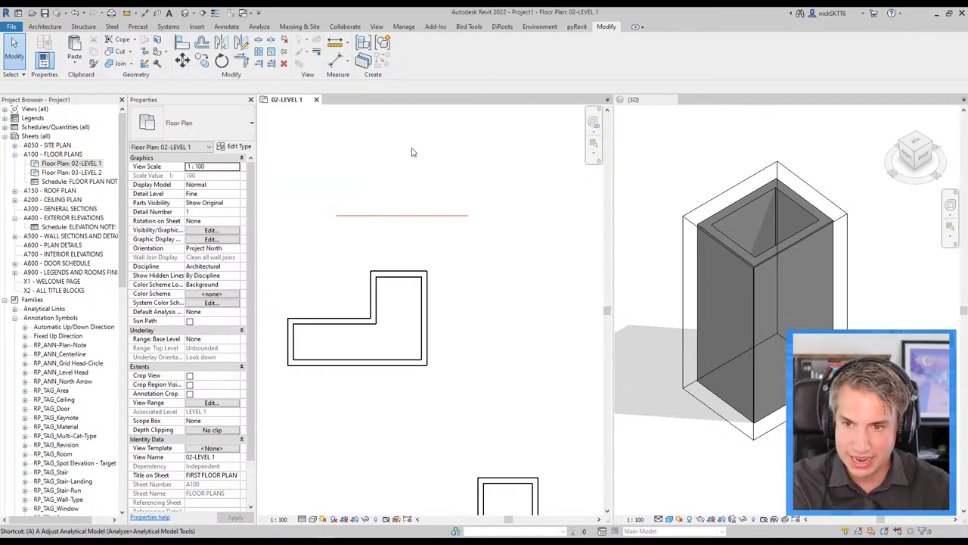
click(387, 273)
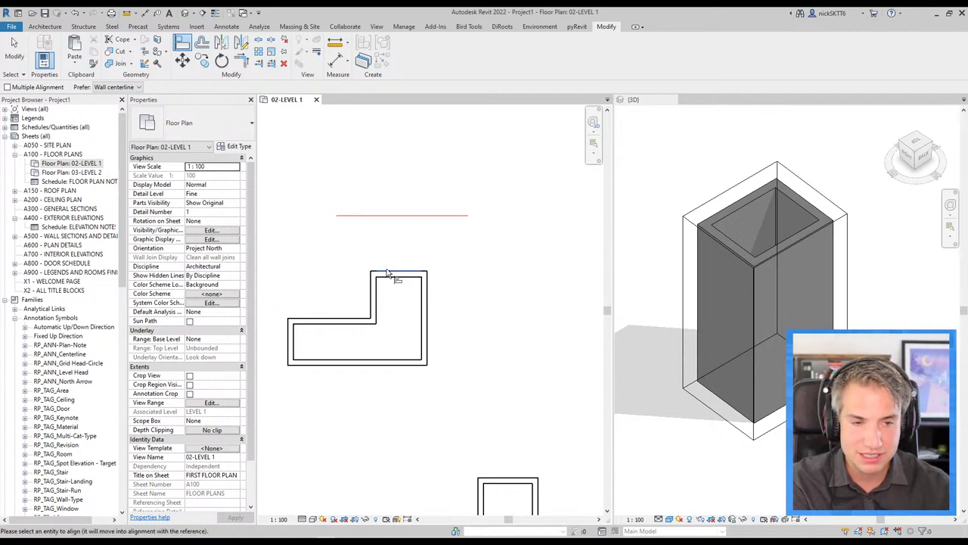
click(394, 217)
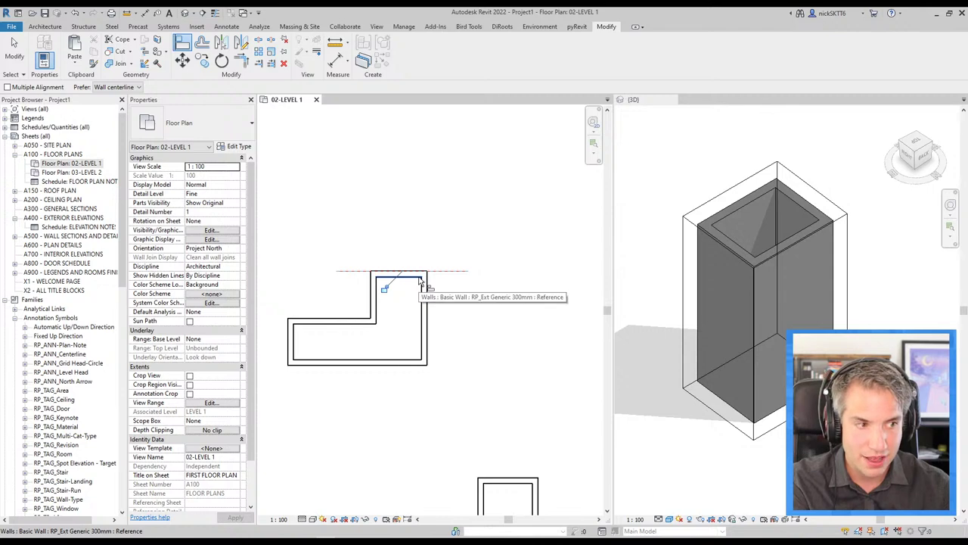
scroll(384, 275, up, 1)
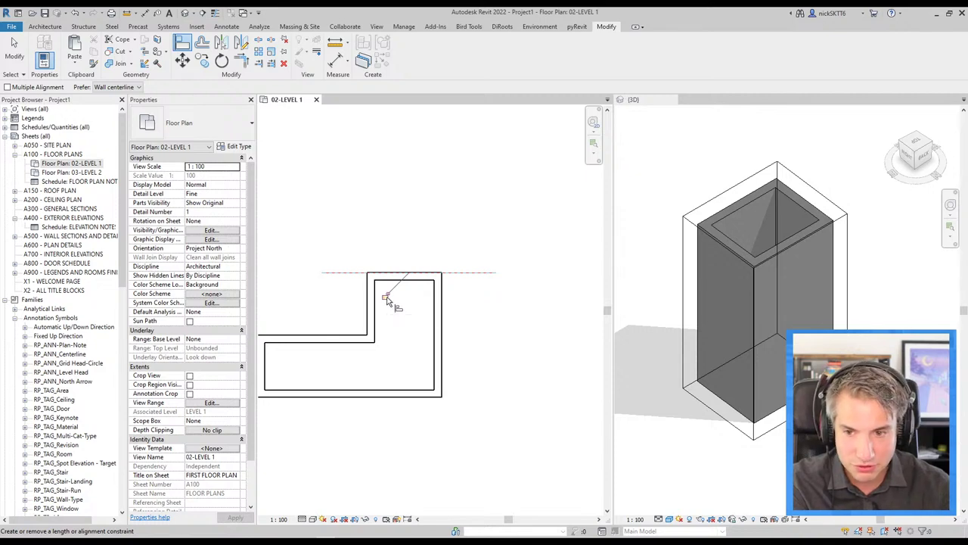
key(Escape)
key(Escape)
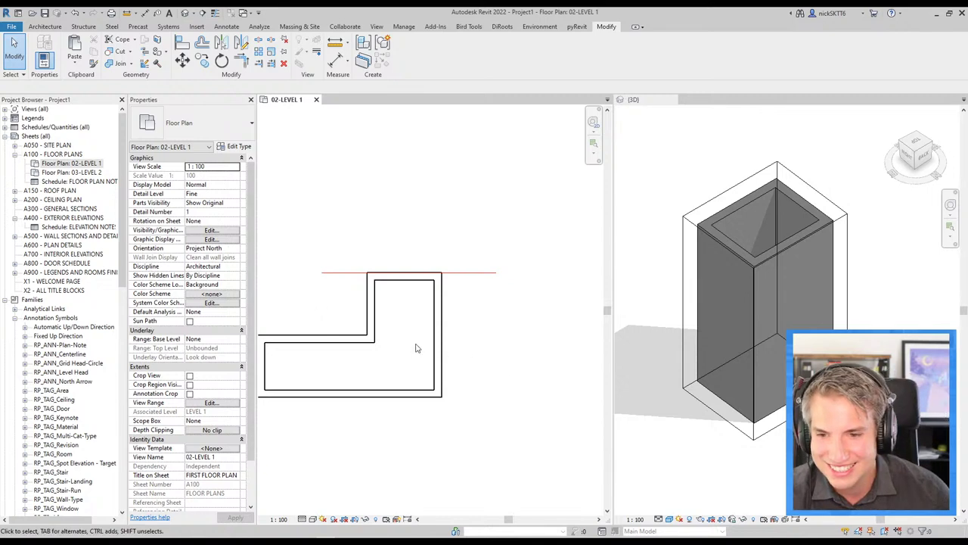
Step: Drag the outline's top wall up toward the red detail line
click(397, 277)
mouse_move(400, 277)
mouse_down()
mouse_move(417, 249)
mouse_move(413, 290)
mouse_move(418, 236)
mouse_move(427, 281)
mouse_up()
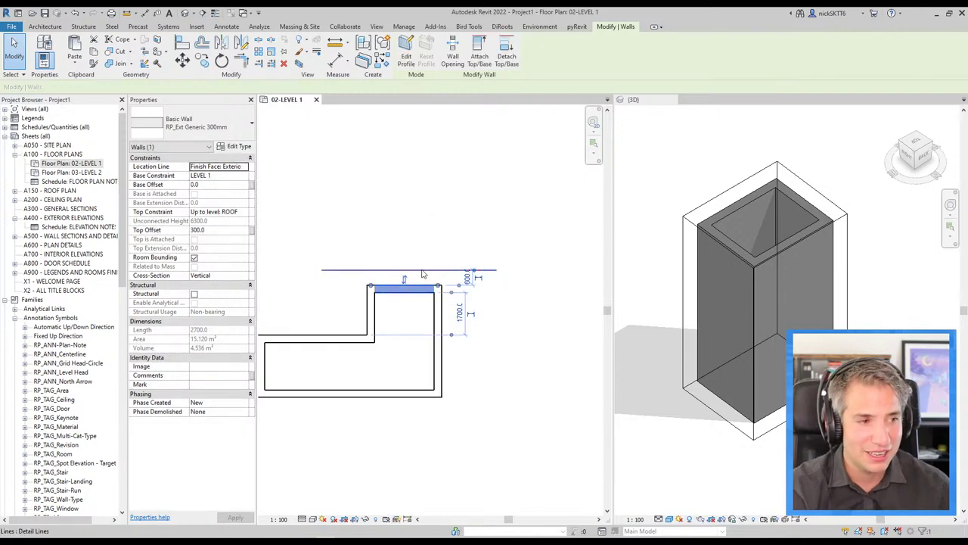
click(422, 274)
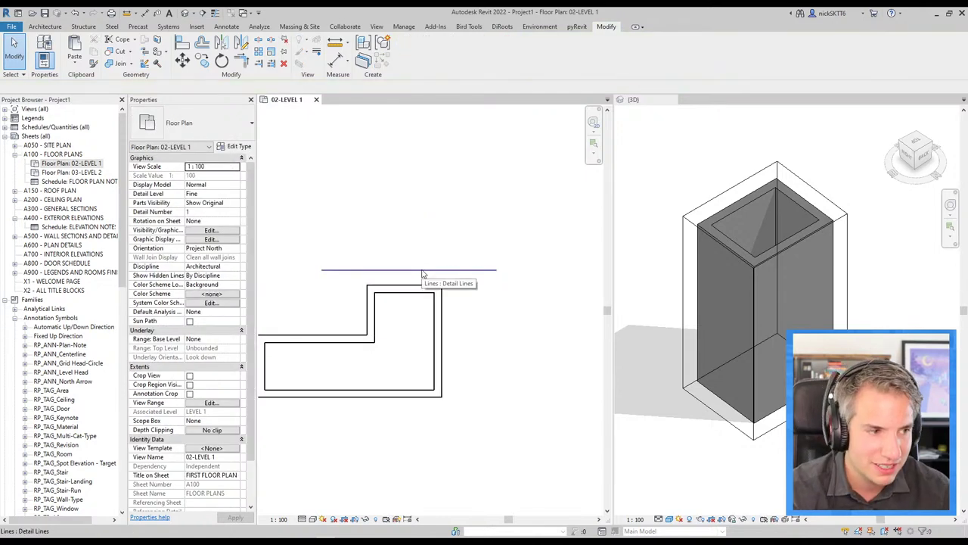
click(423, 270)
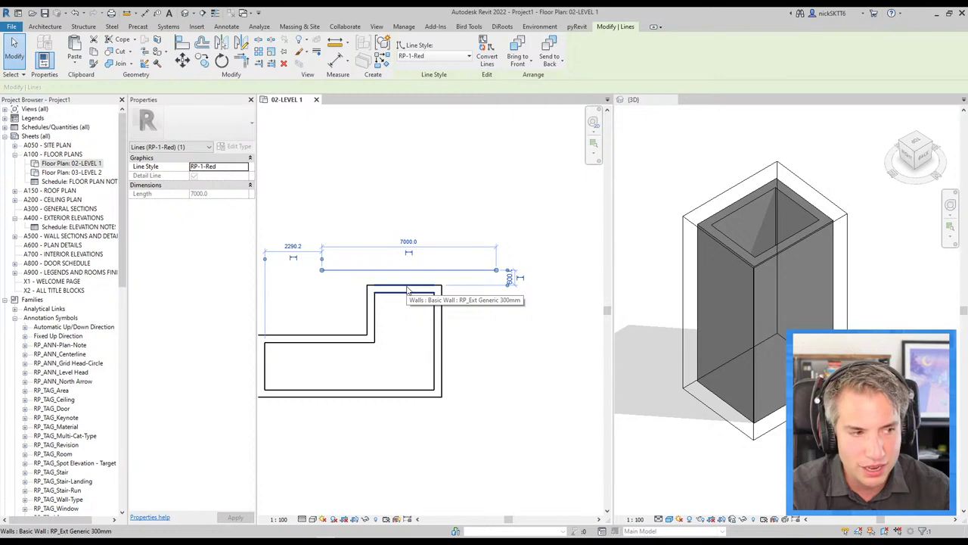
click(490, 325)
Step: Replace the horizontal red detail line with a long angled red line above the outline
scroll(490, 324, down, 2)
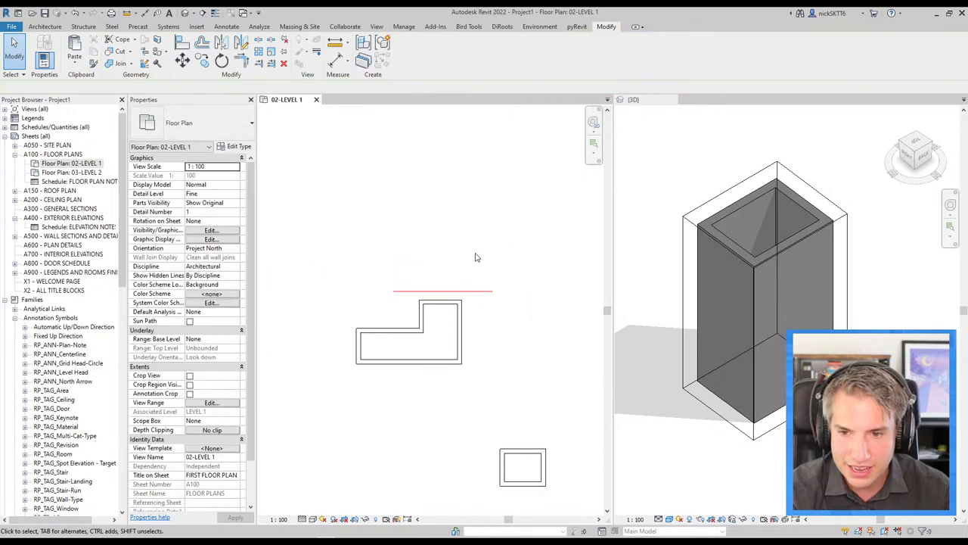
click(457, 288)
key(Delete)
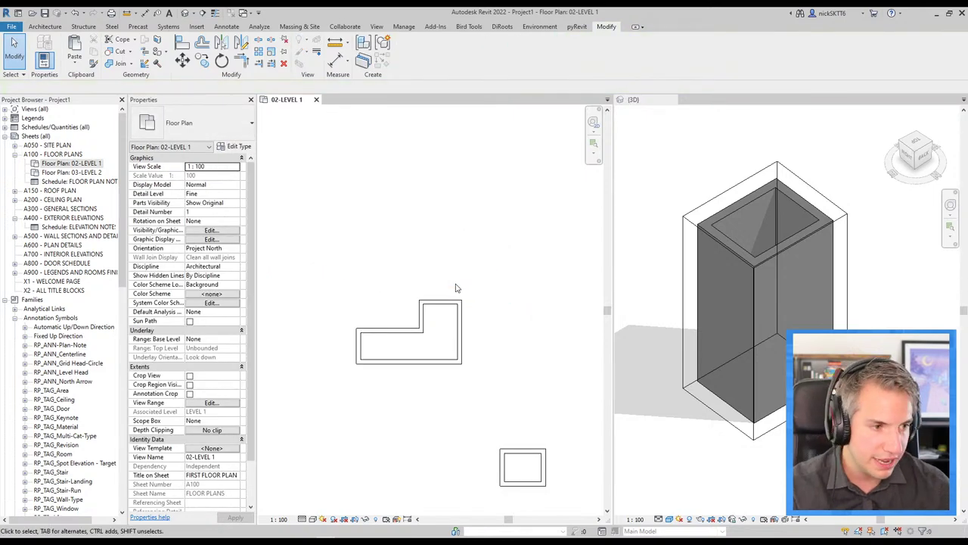
key(ctrl+z)
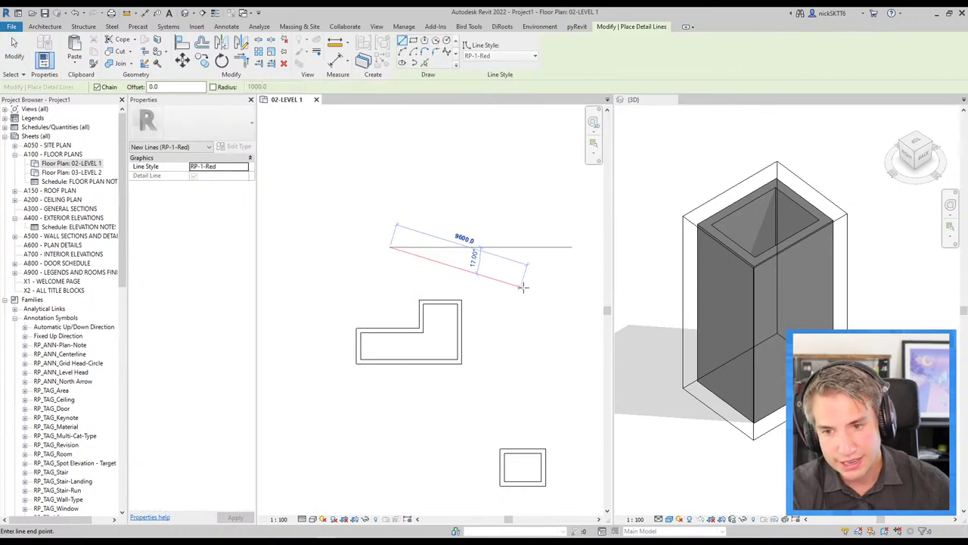
click(508, 283)
scroll(471, 273, up, 2)
scroll(471, 273, up, 1)
scroll(453, 276, up, 1)
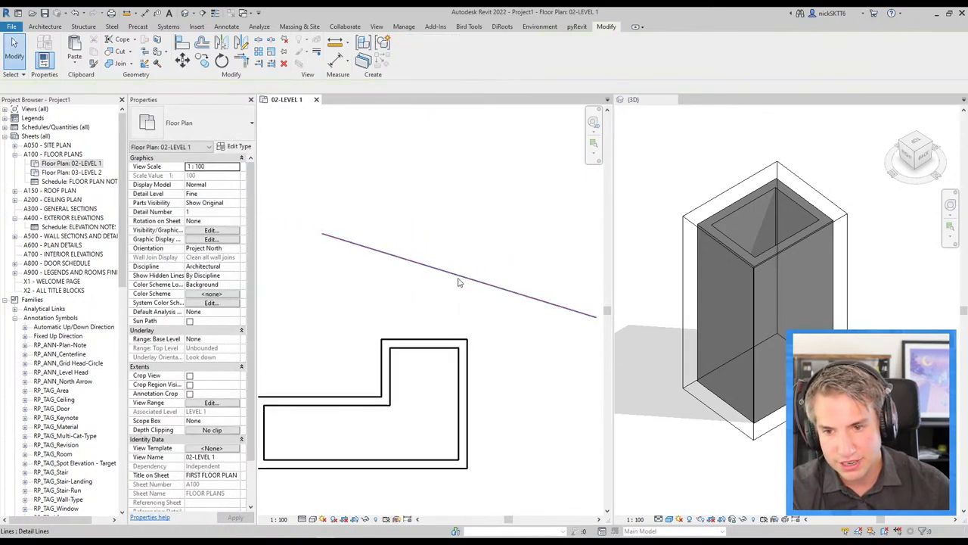
scroll(416, 284, down, 1)
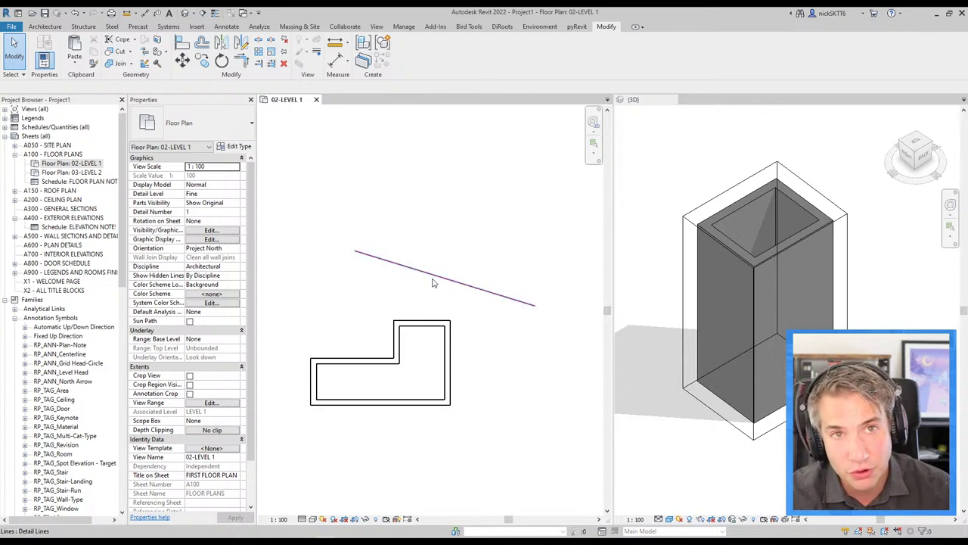
Step: Align the outline's top wall to the angled red detail line (AL)
key(a)
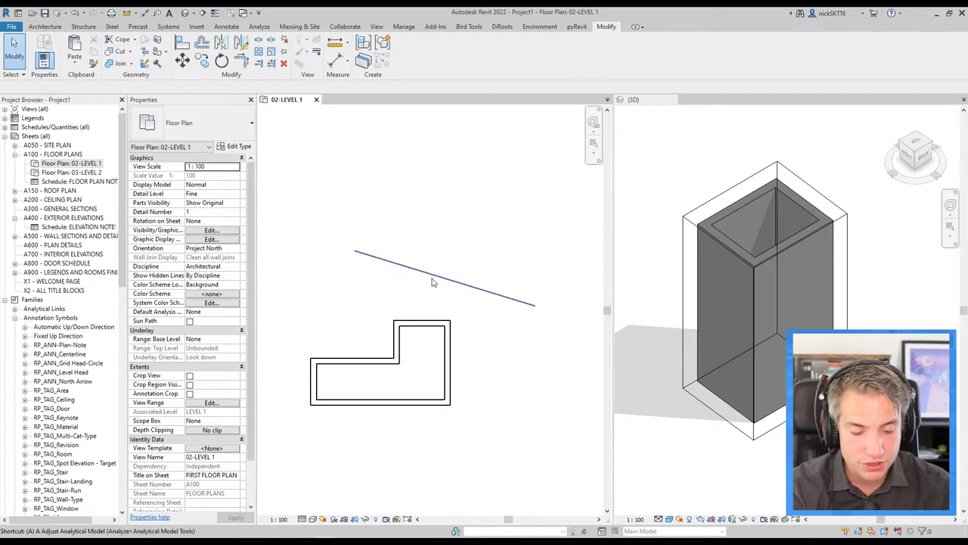
key(l)
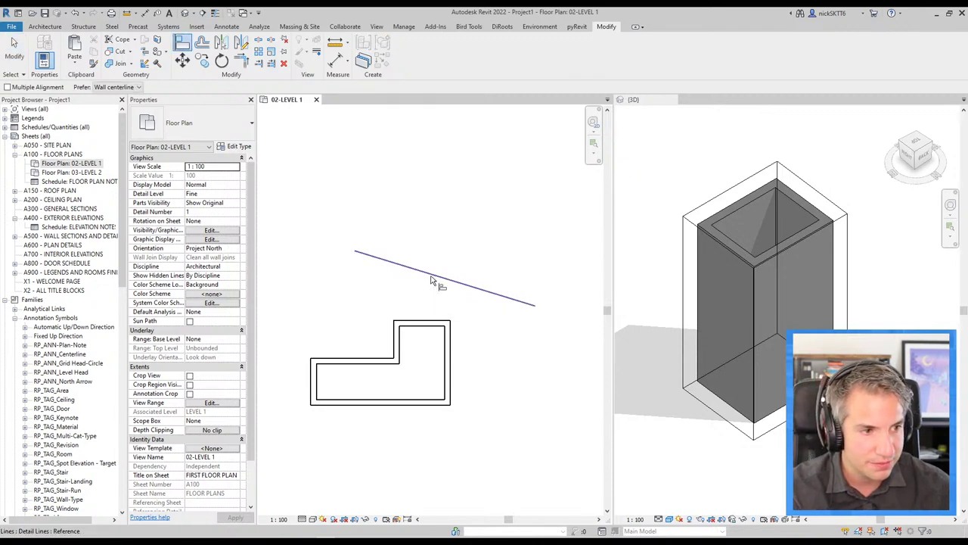
click(413, 274)
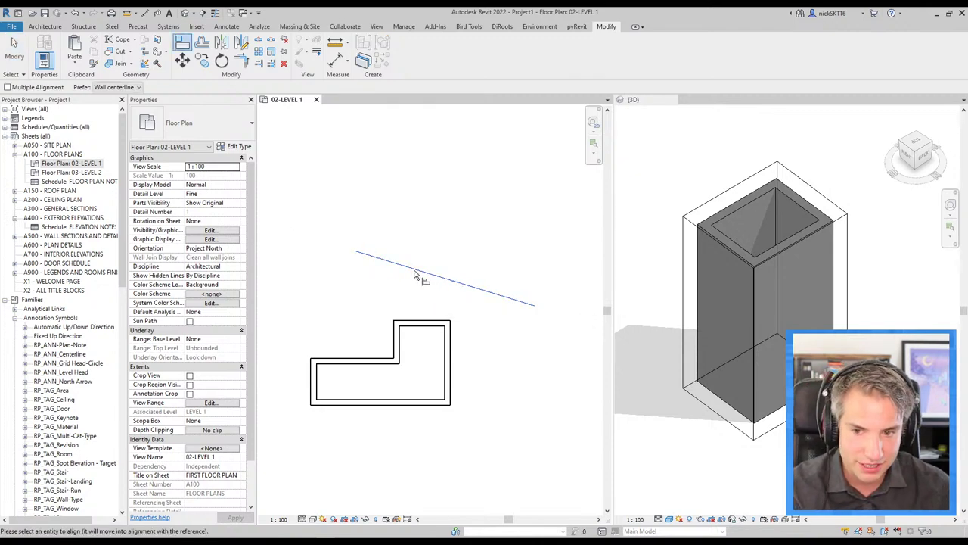
click(422, 323)
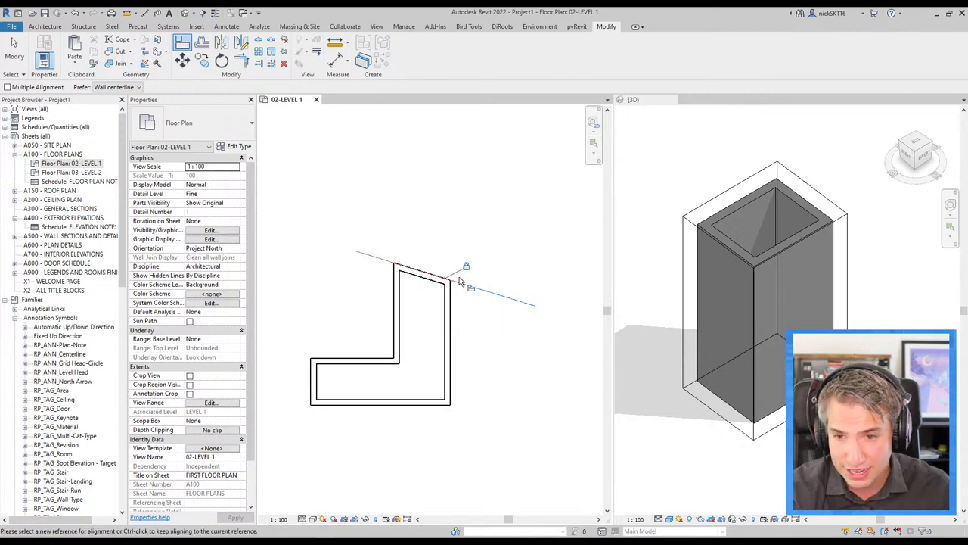
click(459, 281)
key(Escape)
Step: Move the angled red detail line down to a new position with MV
click(462, 284)
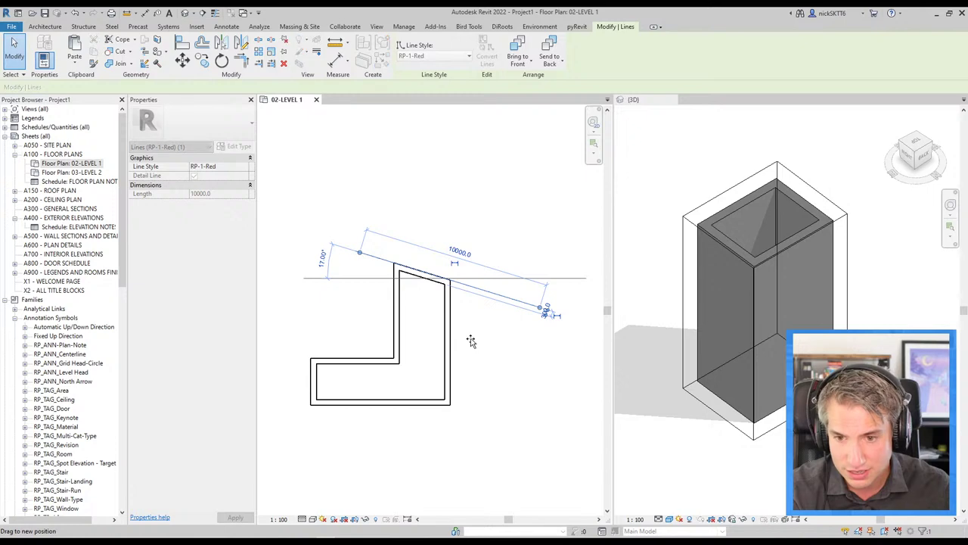
key(m)
key(v)
click(477, 287)
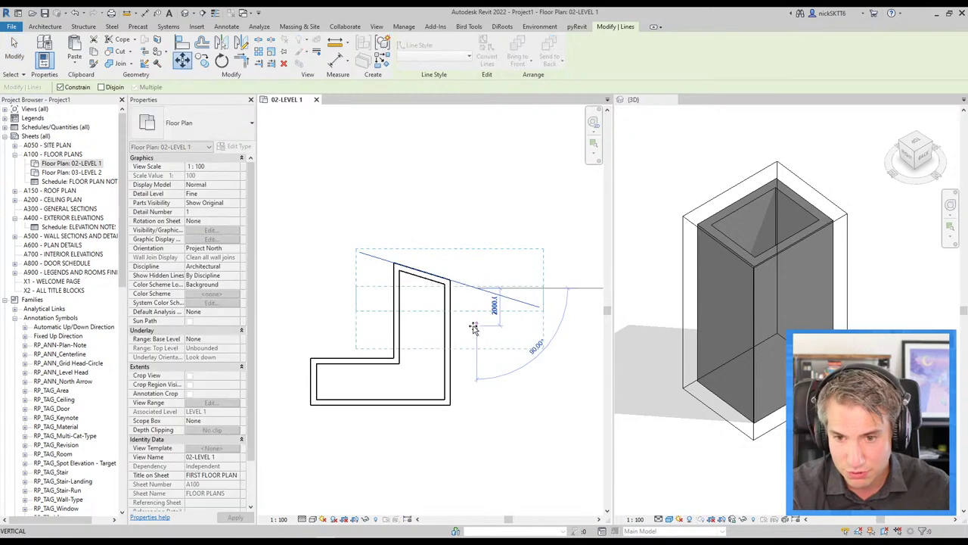
click(473, 327)
key(Escape)
Step: Inspect the angled line and top wall, activate the 3D view, and switch to the presentation
click(469, 288)
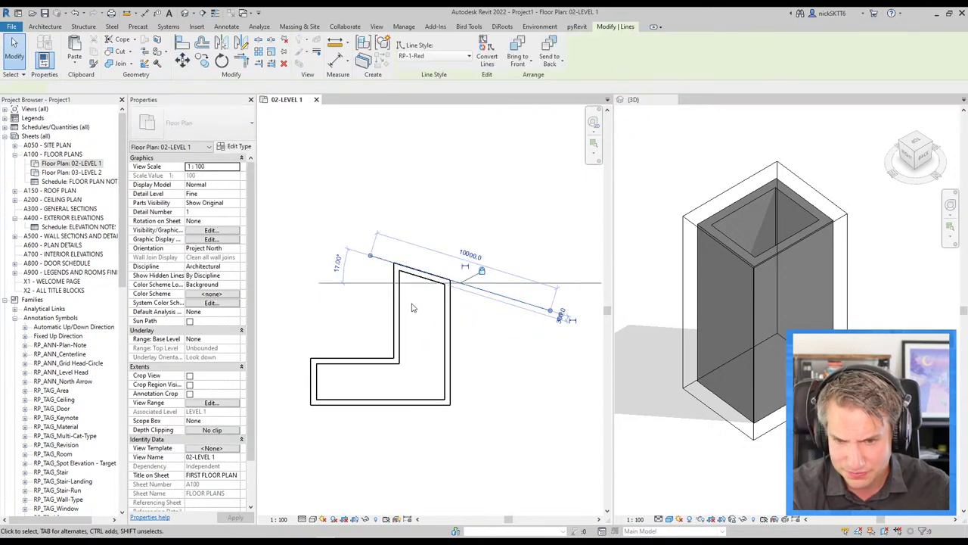
key(Escape)
drag(498, 339, 470, 246)
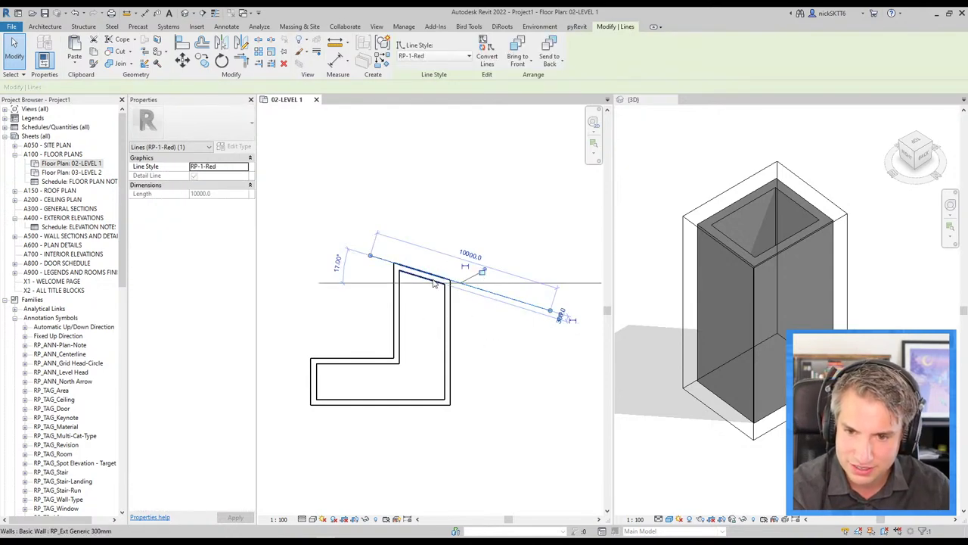
click(435, 283)
key(Escape)
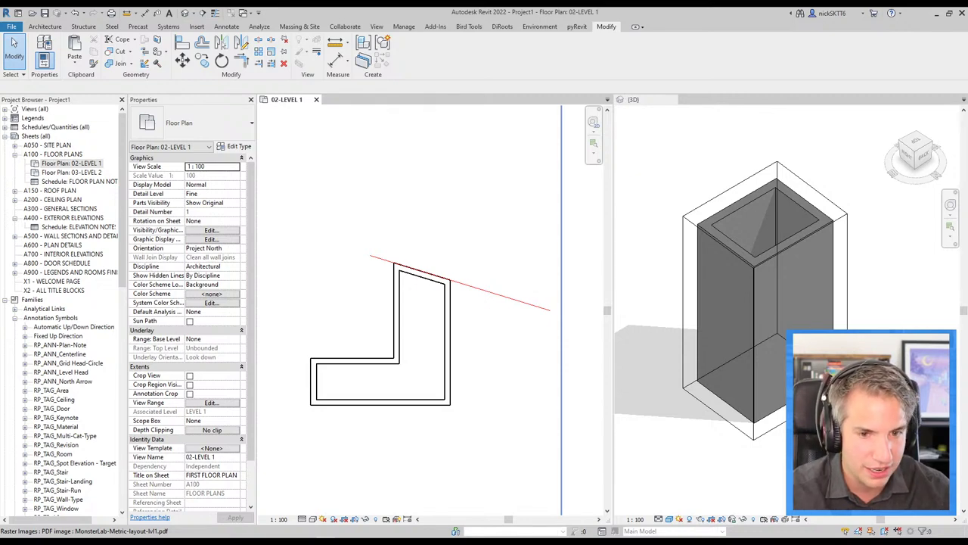
click(754, 338)
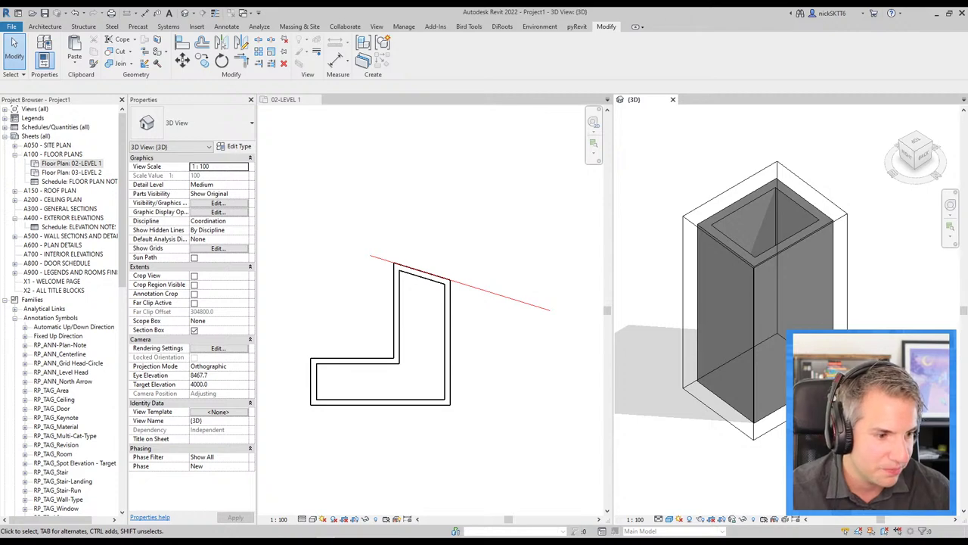
key(alt+Tab)
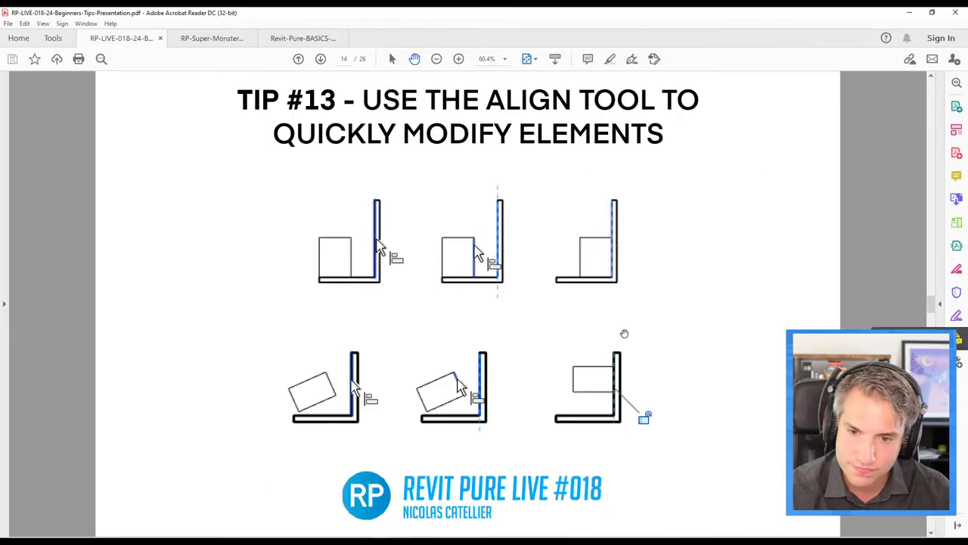
Step: Scroll the presentation from Tip #13 to slide 15, Tip #14 - Use the Snaps
scroll(624, 332, down, 3)
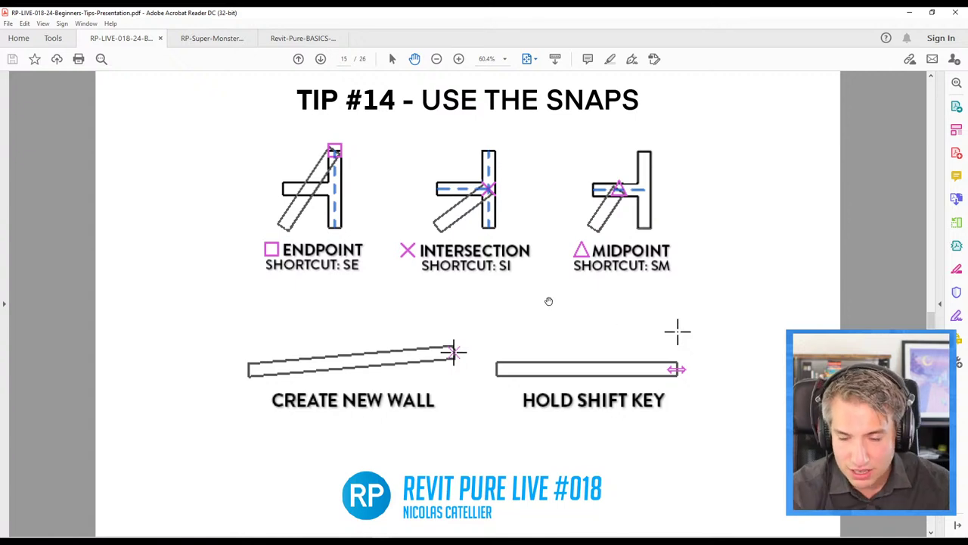
scroll(295, 265, down, 3)
scroll(295, 266, up, 3)
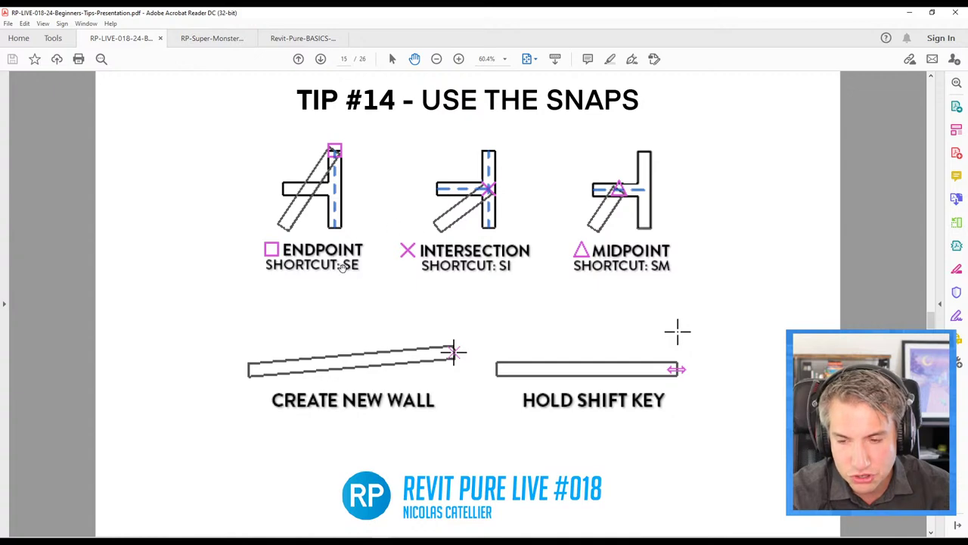
Step: Back in Revit's 02-LEVEL 1 plan, rotate the right-hand exterior wall into a slant
click(911, 14)
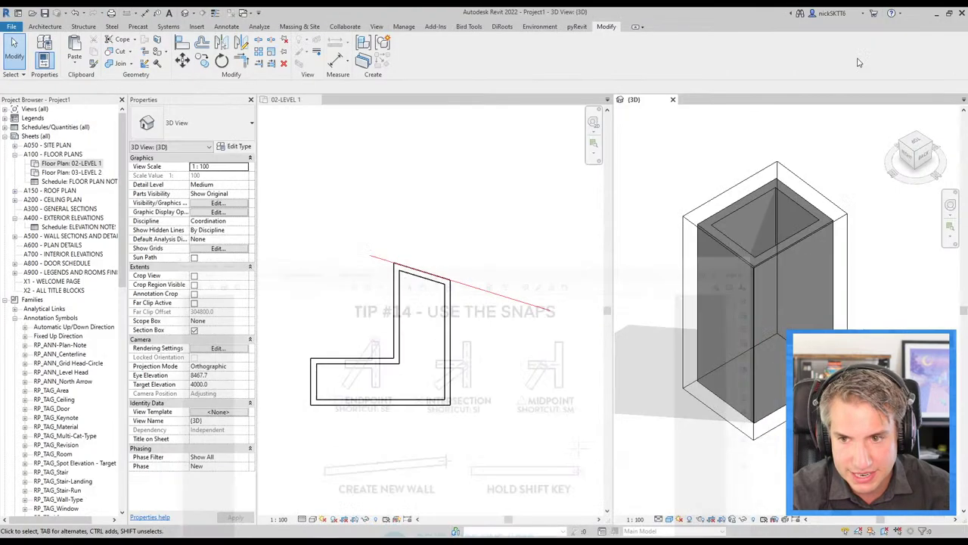
click(453, 333)
click(425, 297)
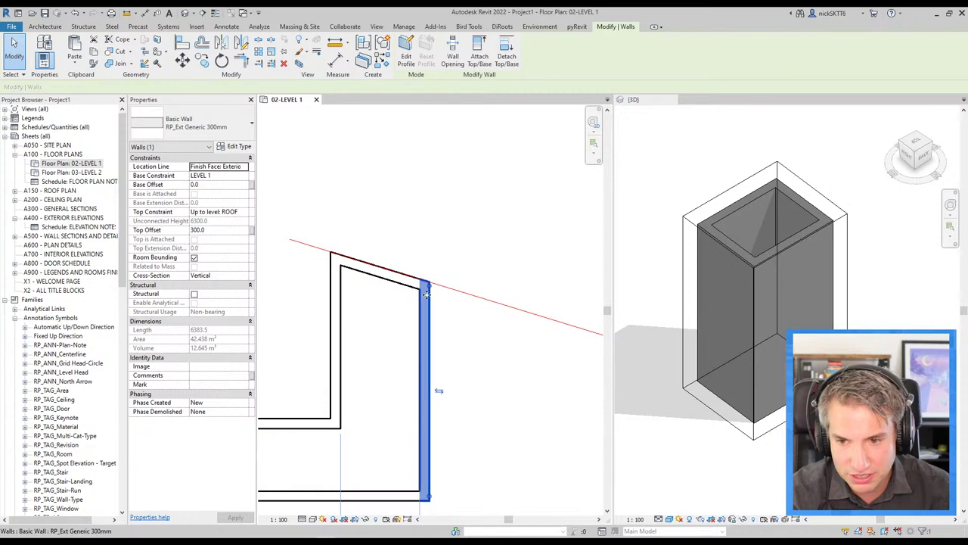
key(r)
key(o)
click(345, 265)
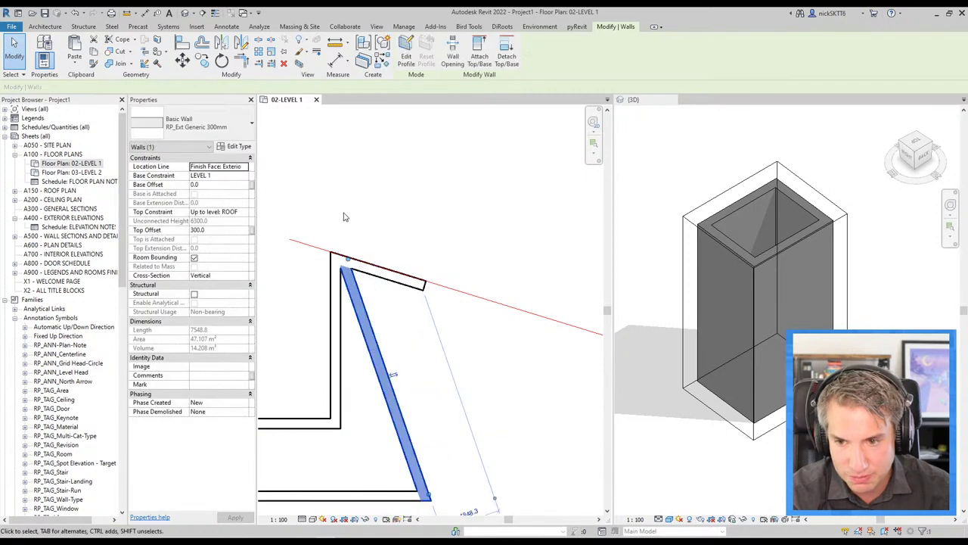
key(Escape)
scroll(345, 271, up, 2)
click(346, 273)
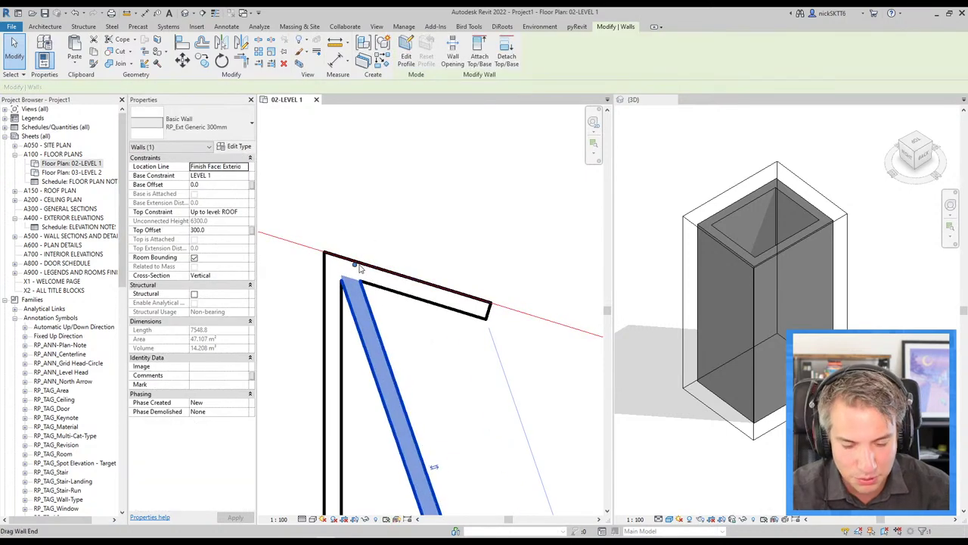
key(Escape)
Step: Draw two short red detail lines from the wall corner and intersection up across the angled line
key(d)
key(l)
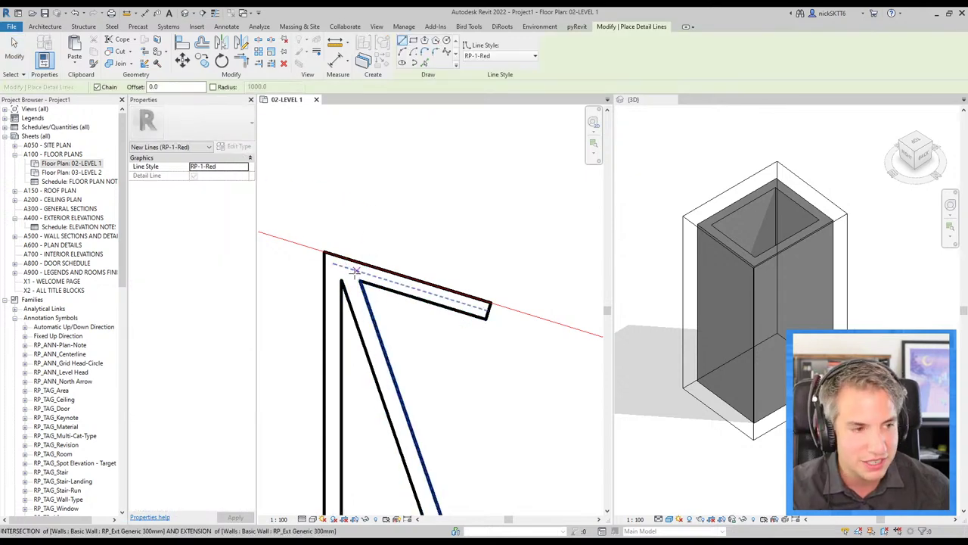
scroll(333, 262, up, 1)
scroll(333, 258, up, 1)
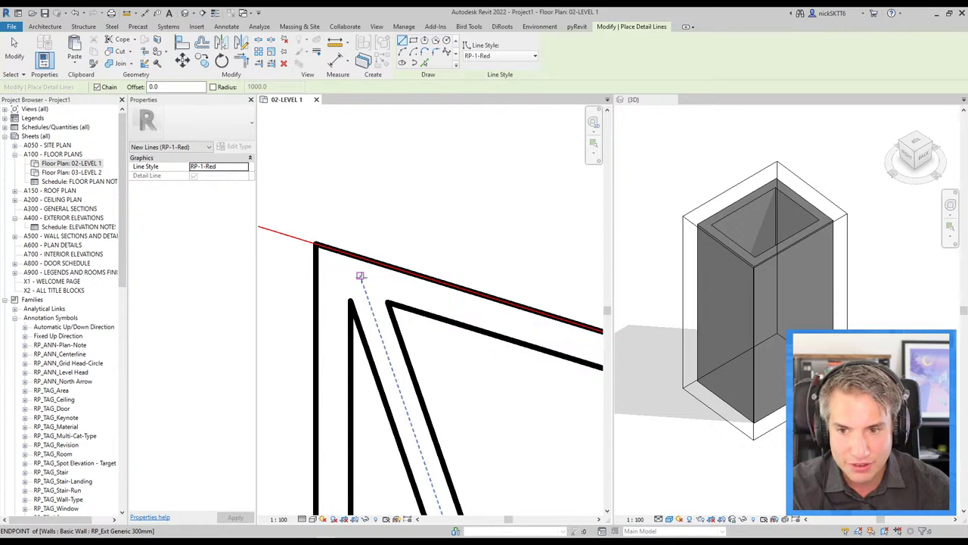
click(360, 275)
click(445, 190)
key(Escape)
key(Escape)
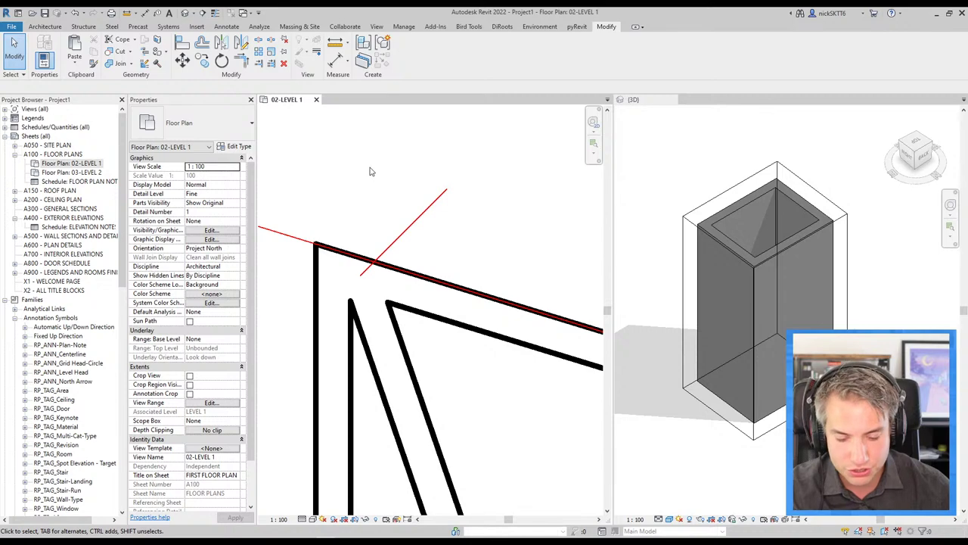
key(d)
key(l)
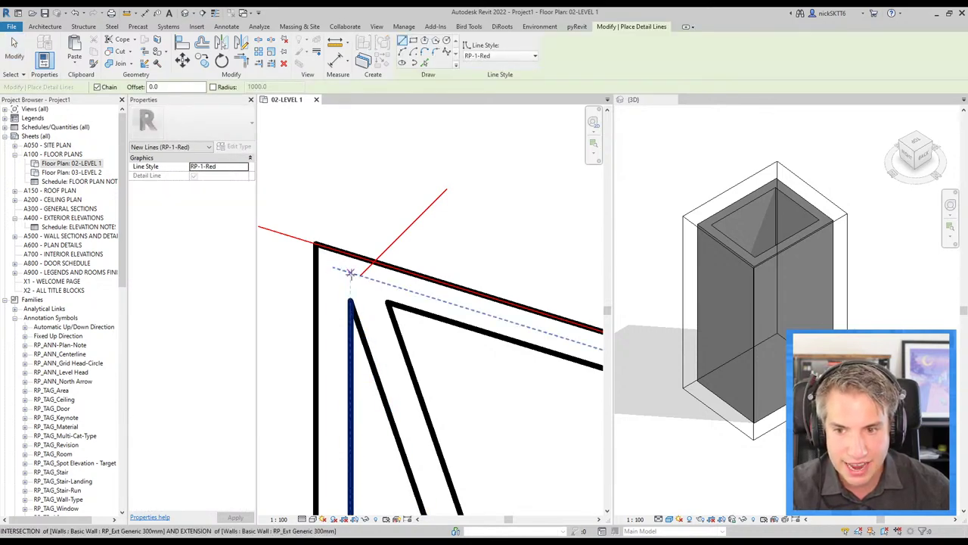
click(340, 268)
click(386, 172)
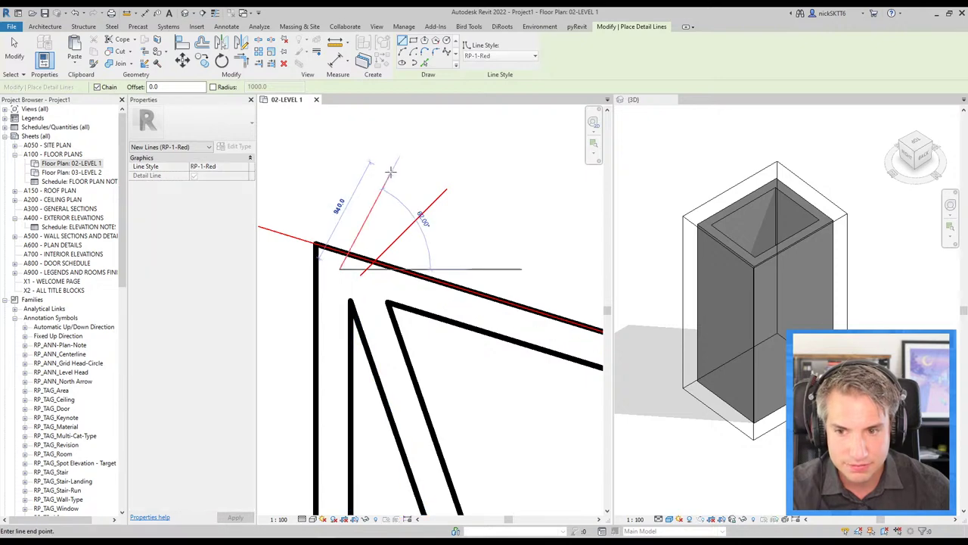
key(Escape)
key(Escape)
Step: Draw a third short red detail line from the top wall's midpoint across the angled line
scroll(333, 190, down, 1)
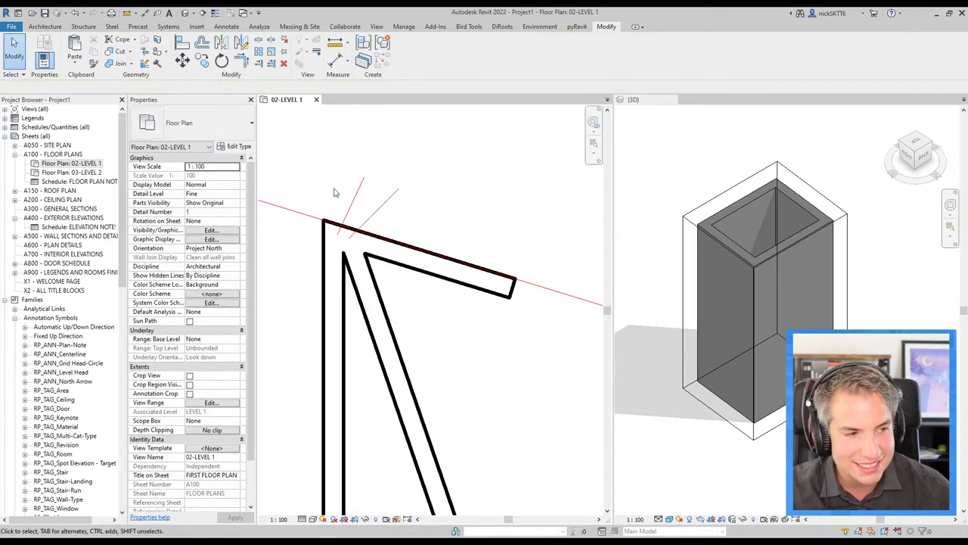
scroll(334, 193, down, 1)
scroll(334, 192, down, 1)
key(d)
key(l)
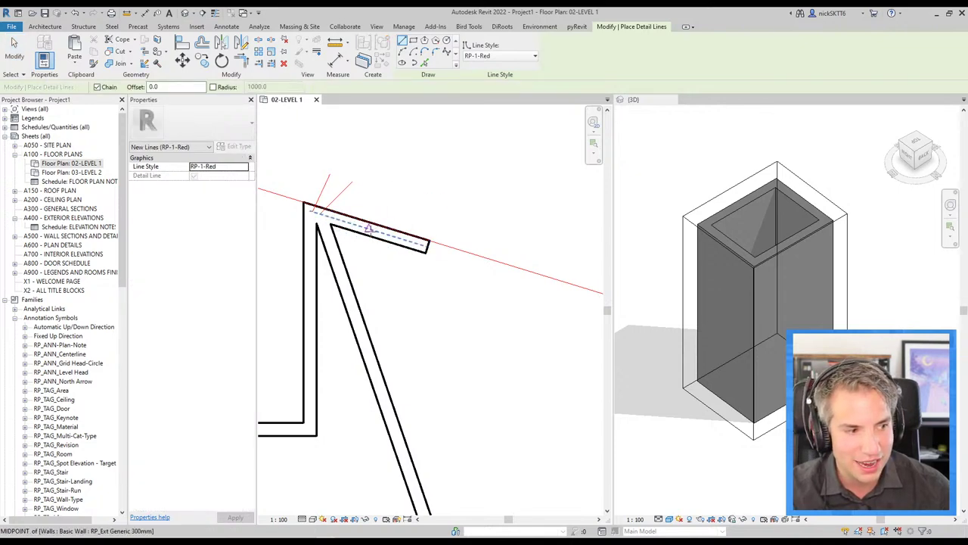
click(369, 229)
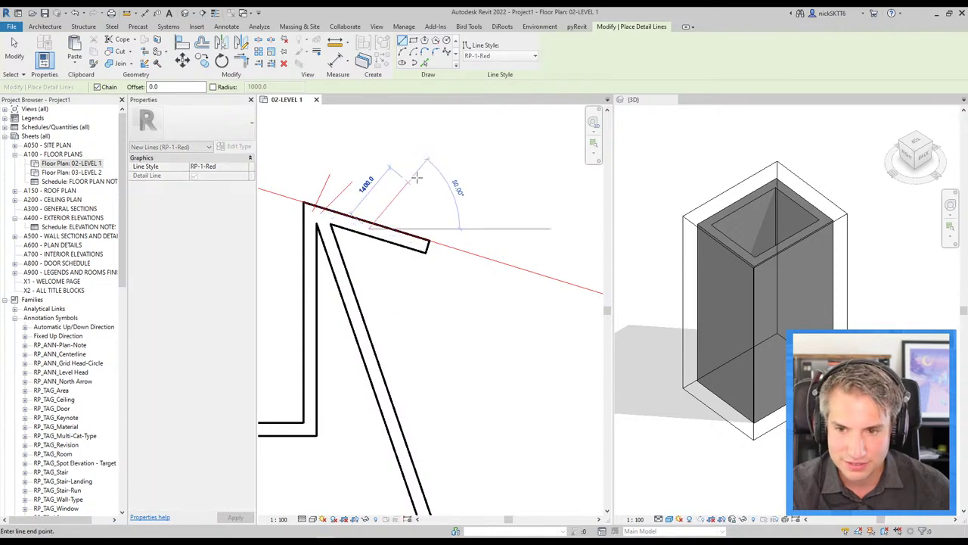
click(408, 182)
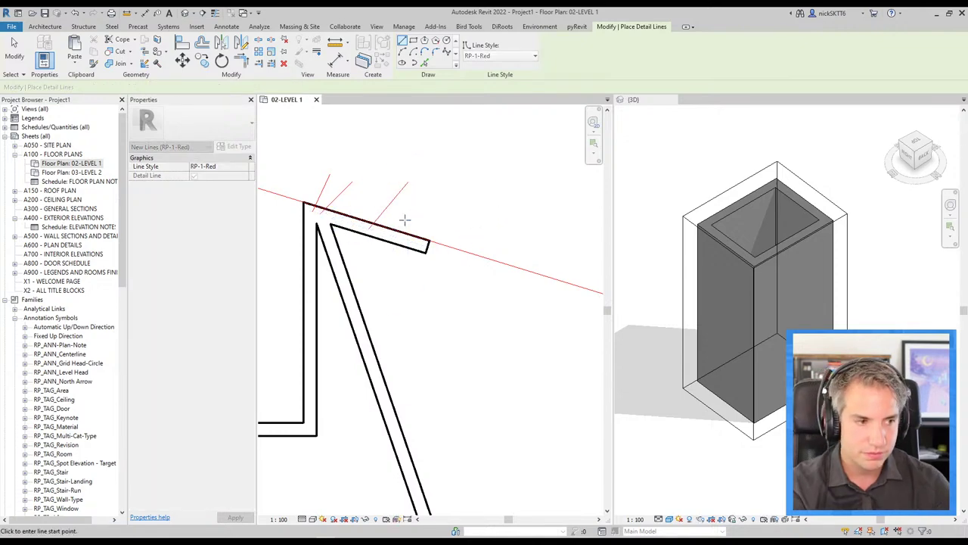
key(Escape)
key(Escape)
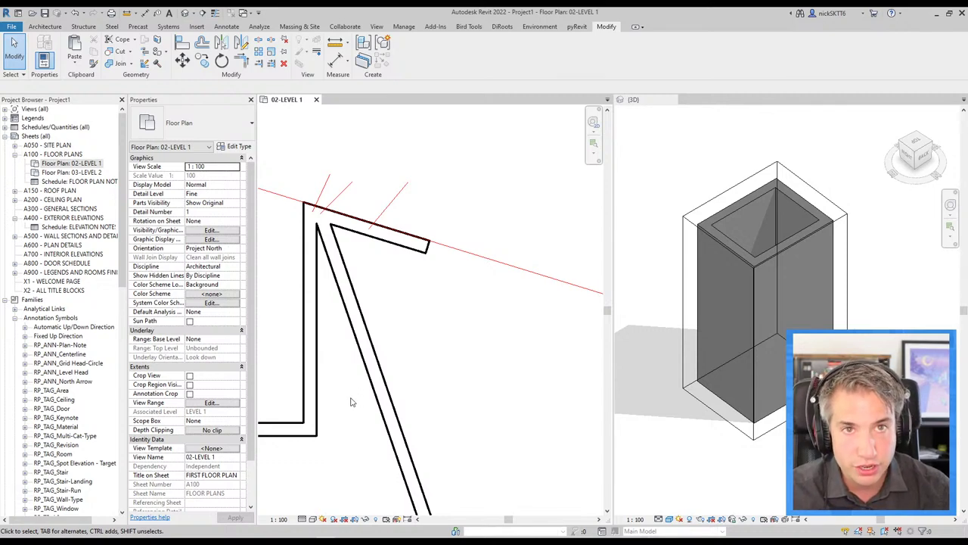
scroll(454, 395, down, 2)
scroll(444, 346, down, 2)
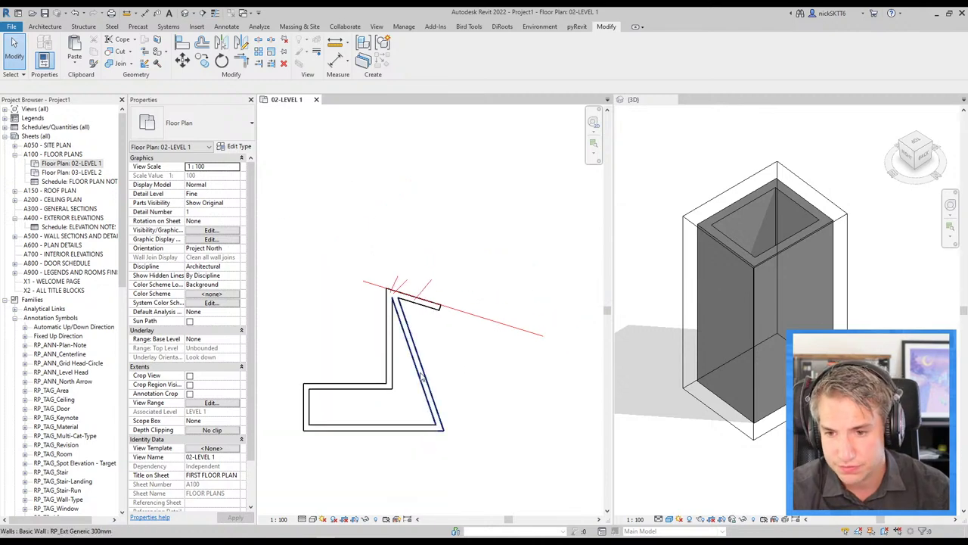
Step: Start a new wall matching the slanted wall with Create Similar (CS)
click(423, 375)
key(c)
key(s)
scroll(400, 192, up, 1)
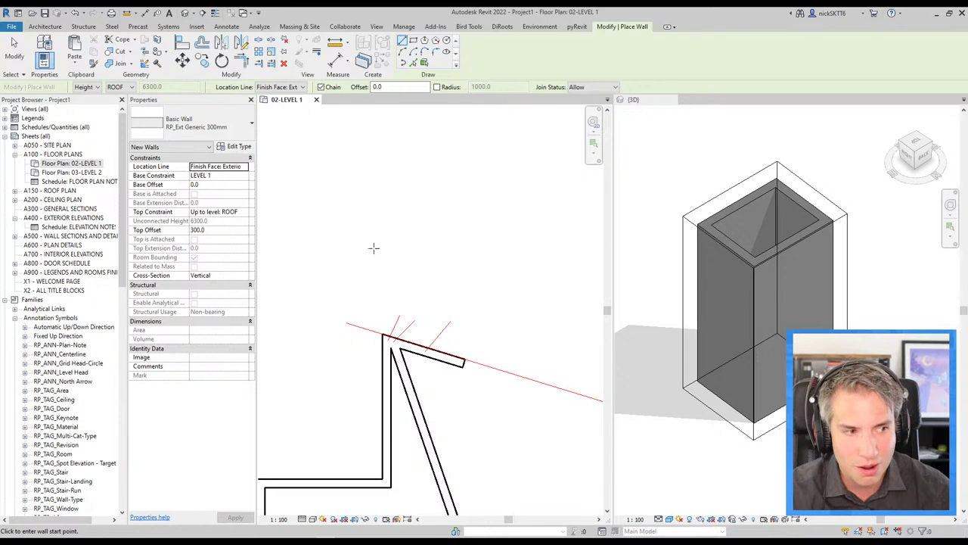
Step: After picking a wall start point, answer No to Sticky Keys and cancel the Wall command
click(314, 270)
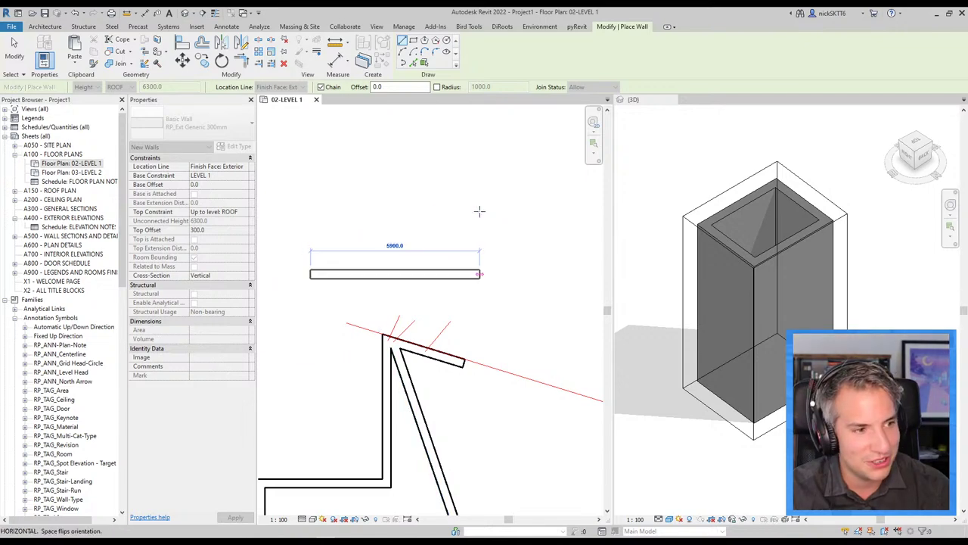
key(shift)
key(shift)
key(shift)
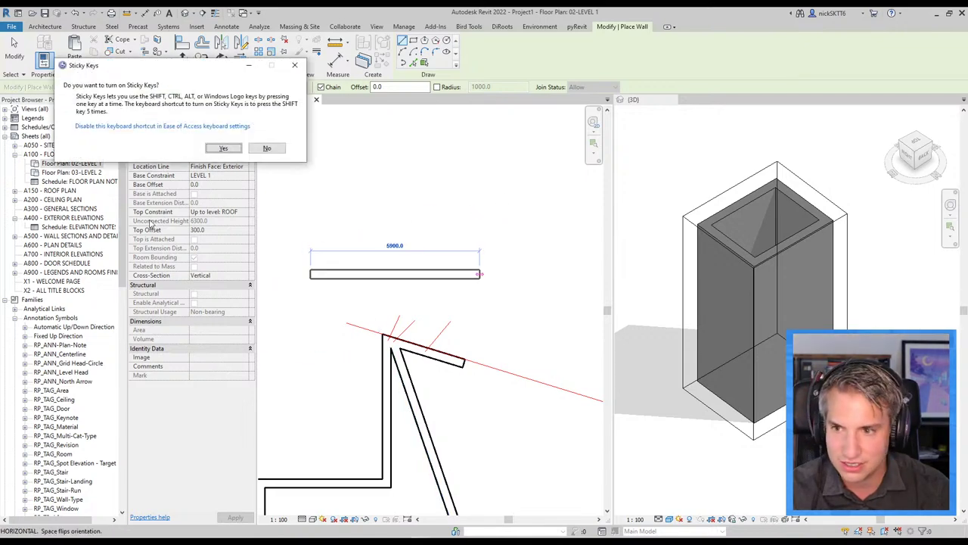
click(268, 148)
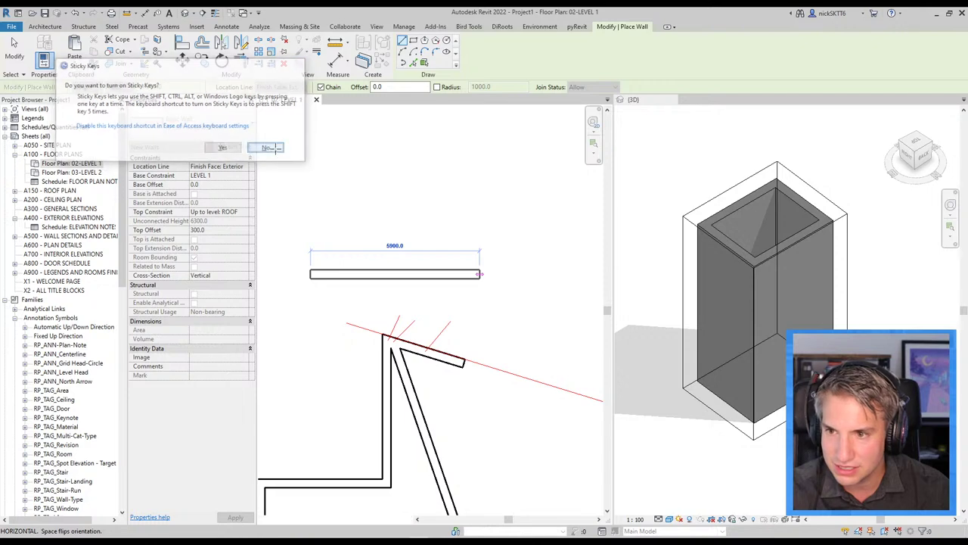
key(Escape)
key(Escape)
click(407, 27)
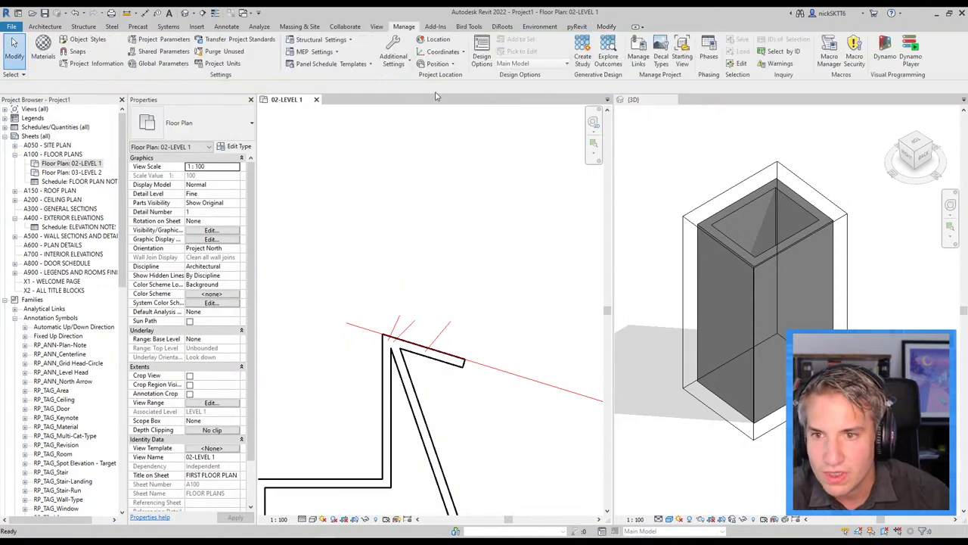
click(395, 60)
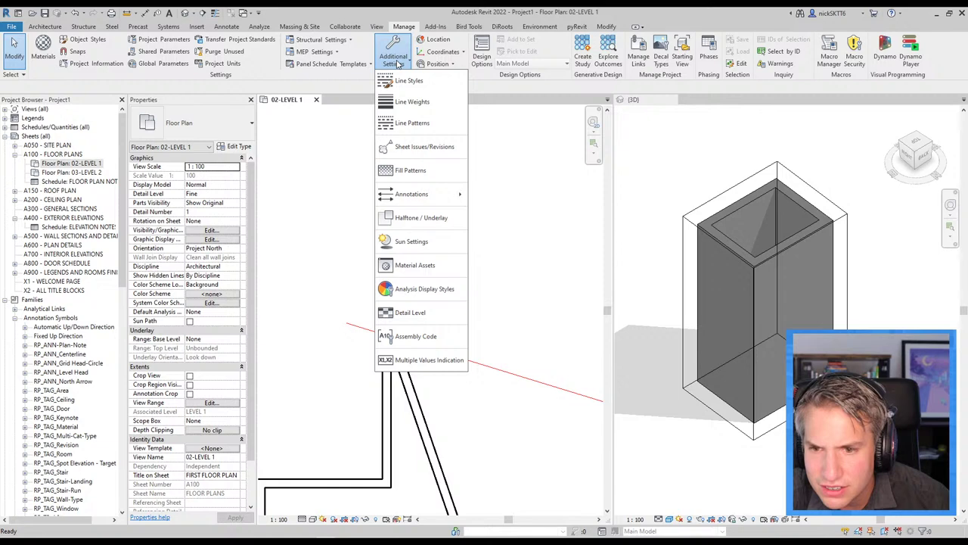
click(78, 51)
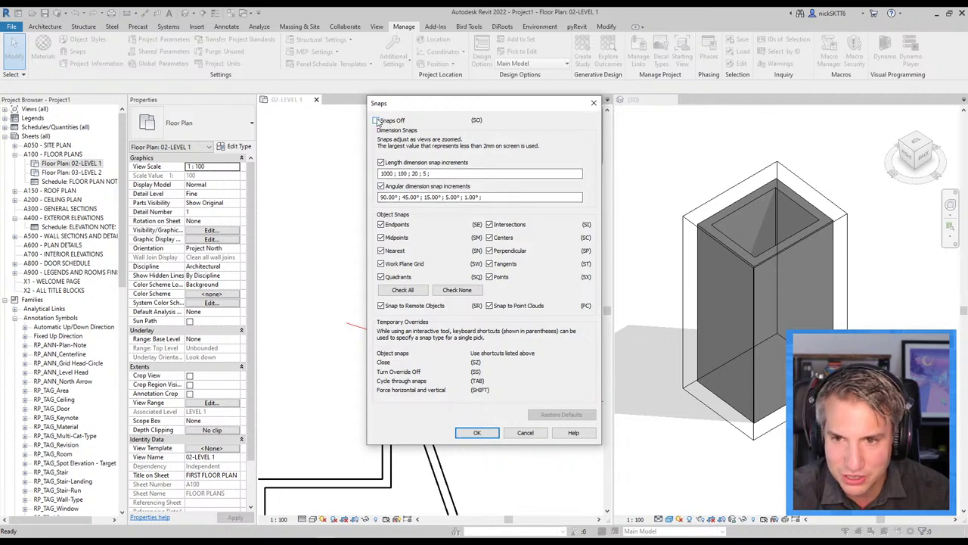
key(Escape)
scroll(424, 284, down, 2)
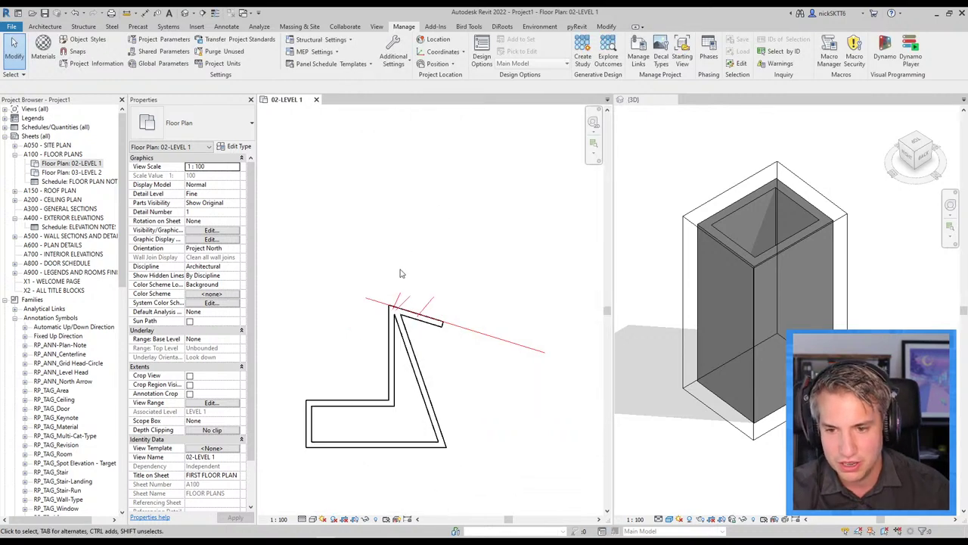
click(433, 416)
key(Escape)
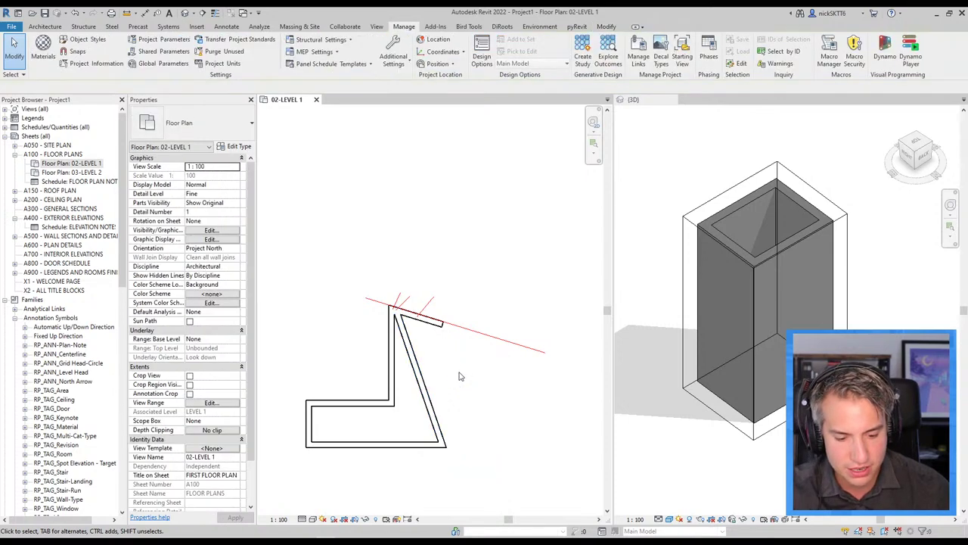
key(d)
key(l)
click(418, 338)
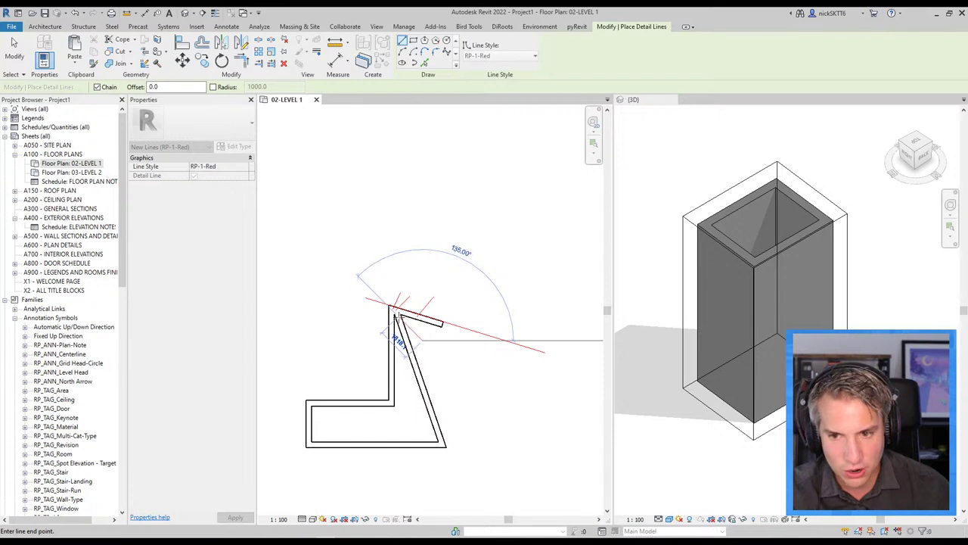
scroll(398, 326, up, 3)
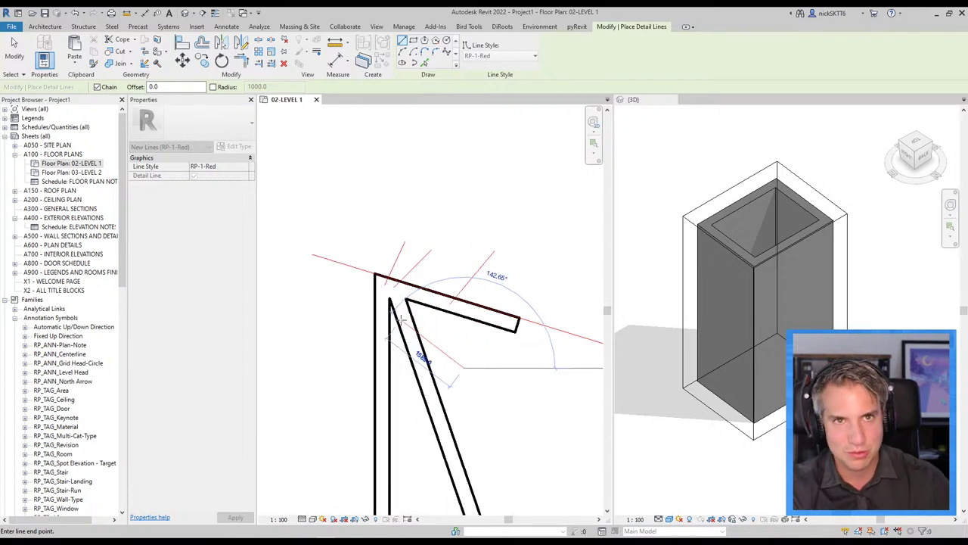
key(Escape)
key(Escape)
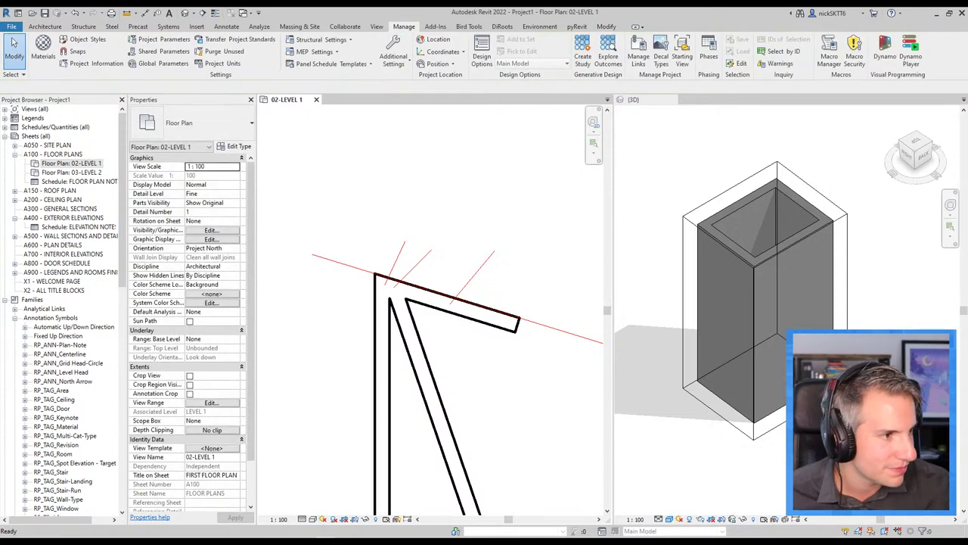
Step: Advance Acrobat to slide 16 (Tip #15 Lock Dimensions), then return to Revit's Level 1 plan
key(alt+Tab)
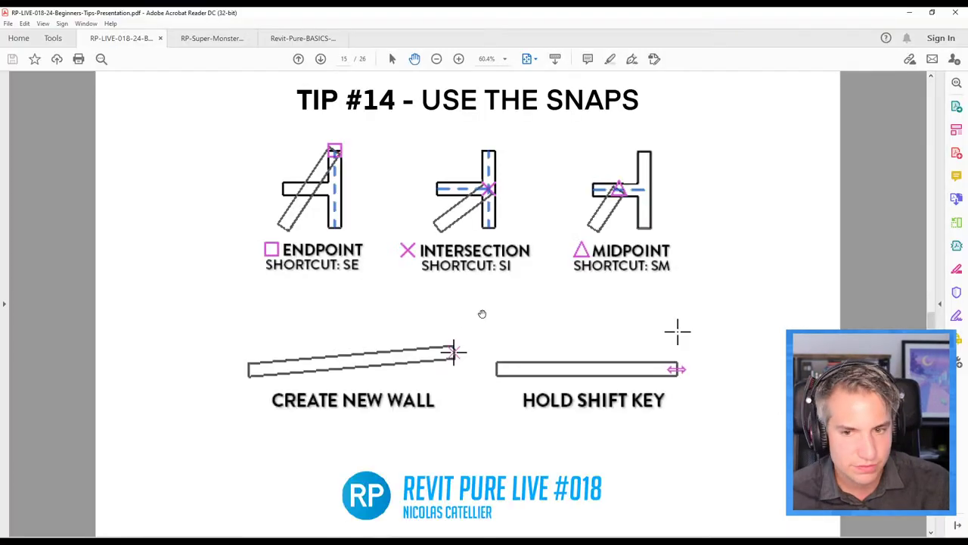
scroll(458, 317, down, 1)
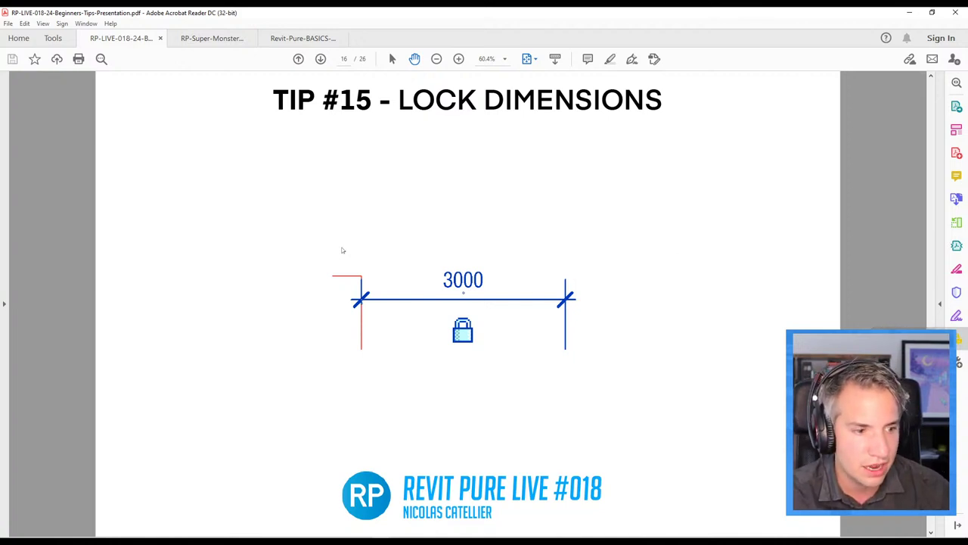
key(alt+Tab)
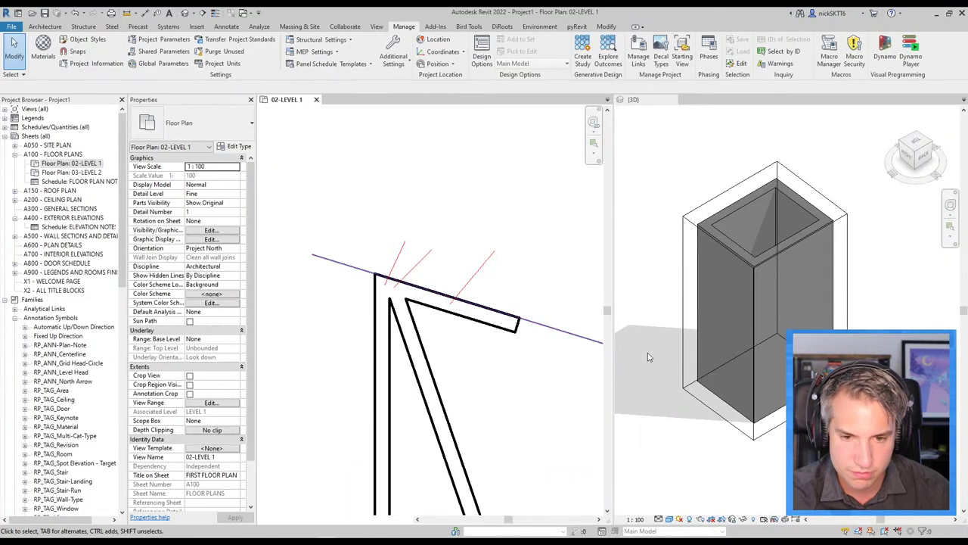
key(ctrl+Tab)
scroll(460, 347, down, 5)
click(460, 348)
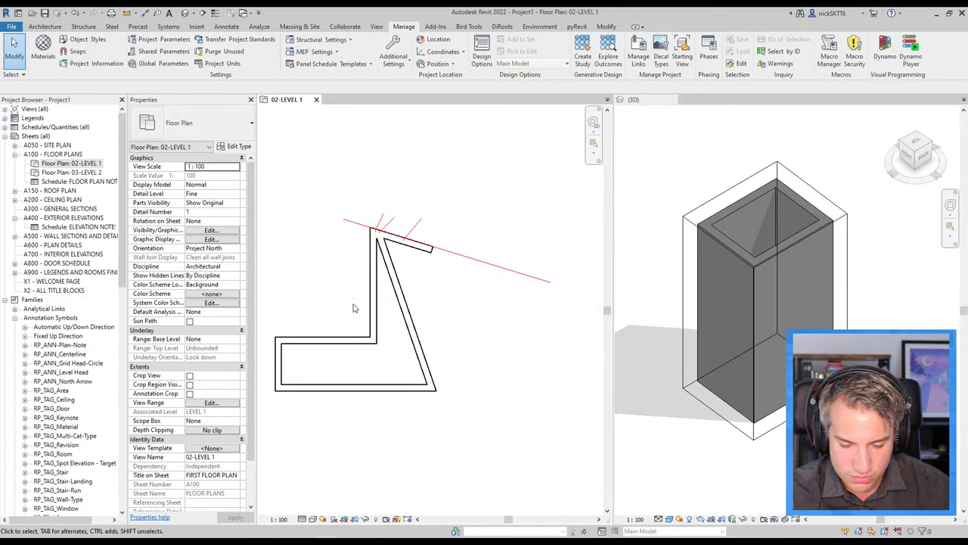
middle_drag(331, 318, 407, 306)
Step: Place a 2200 dimension (DI) between the upper and lower walls of the left leg
key(d)
key(i)
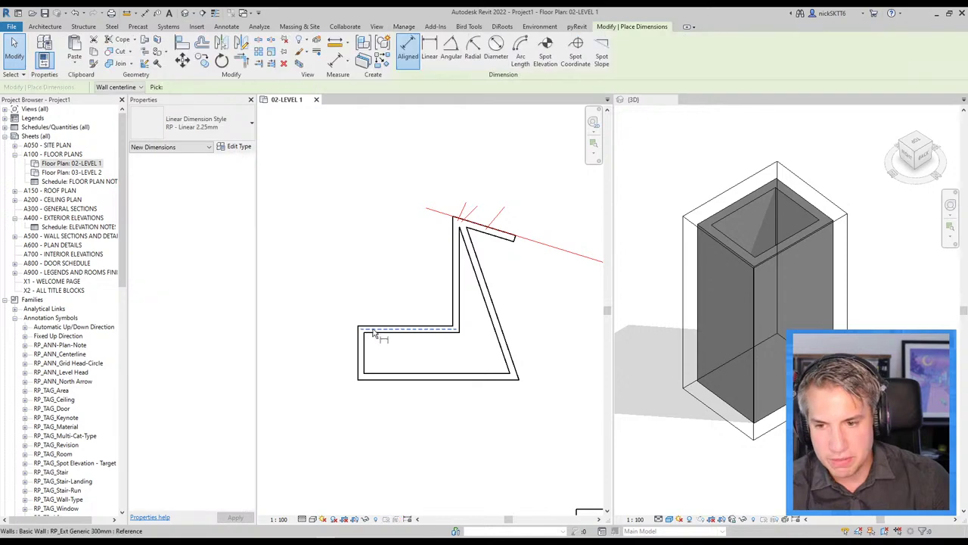
click(388, 328)
click(388, 379)
click(379, 351)
scroll(383, 362, up, 1)
scroll(383, 361, up, 5)
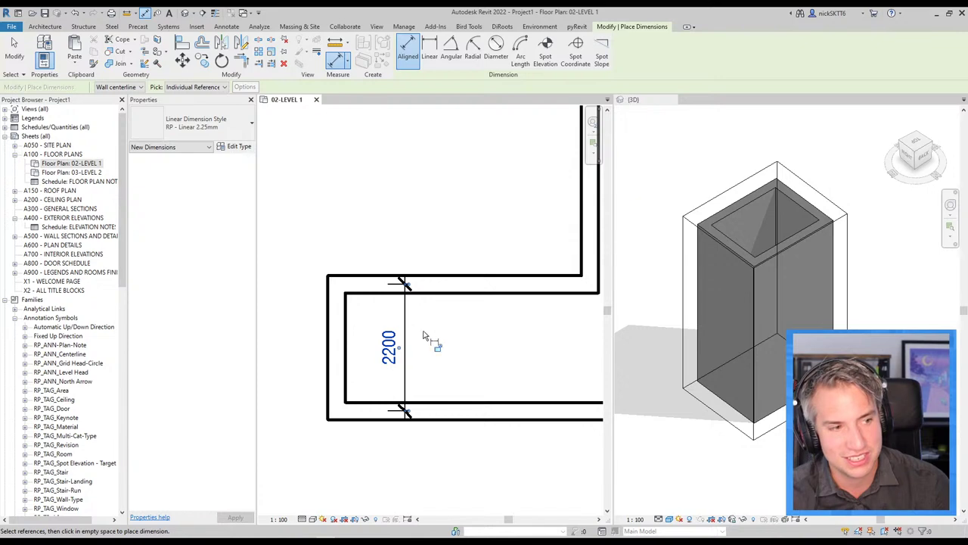
key(Escape)
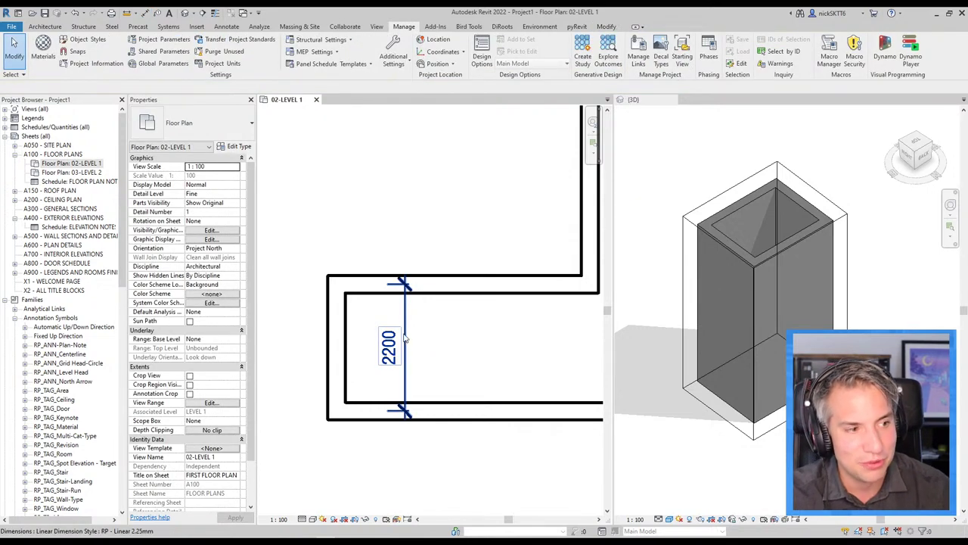
Step: Lock the 2200 dimension and drag the upper wall to test the fixed spacing
click(406, 339)
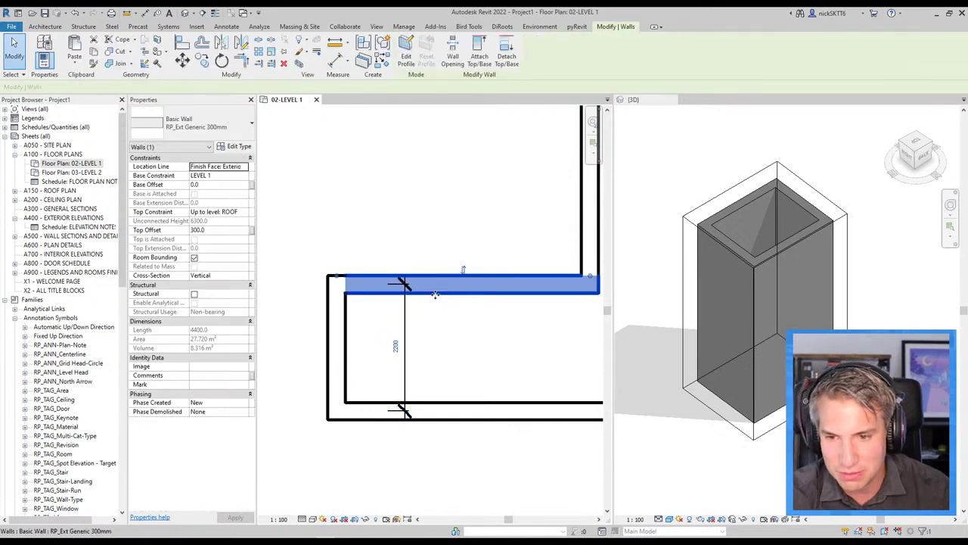
drag(434, 300, 431, 310)
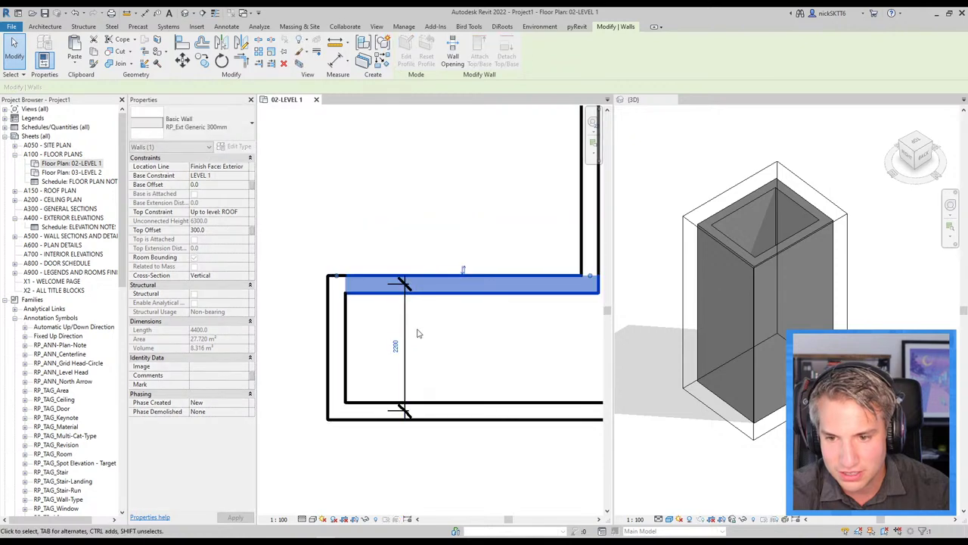
key(Escape)
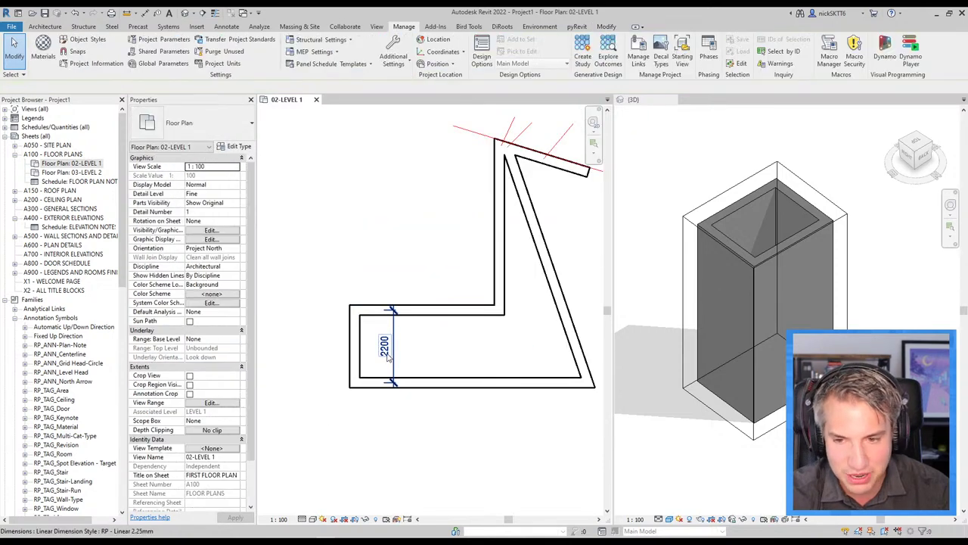
click(409, 344)
scroll(410, 341, up, 3)
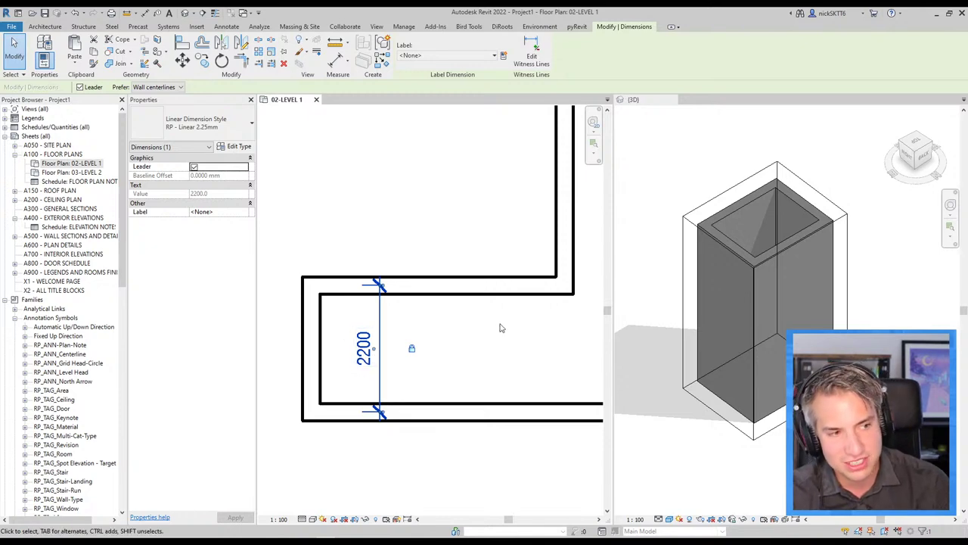
click(470, 285)
mouse_move(470, 285)
mouse_down()
mouse_move(492, 241)
mouse_move(482, 251)
mouse_up()
scroll(378, 332, down, 3)
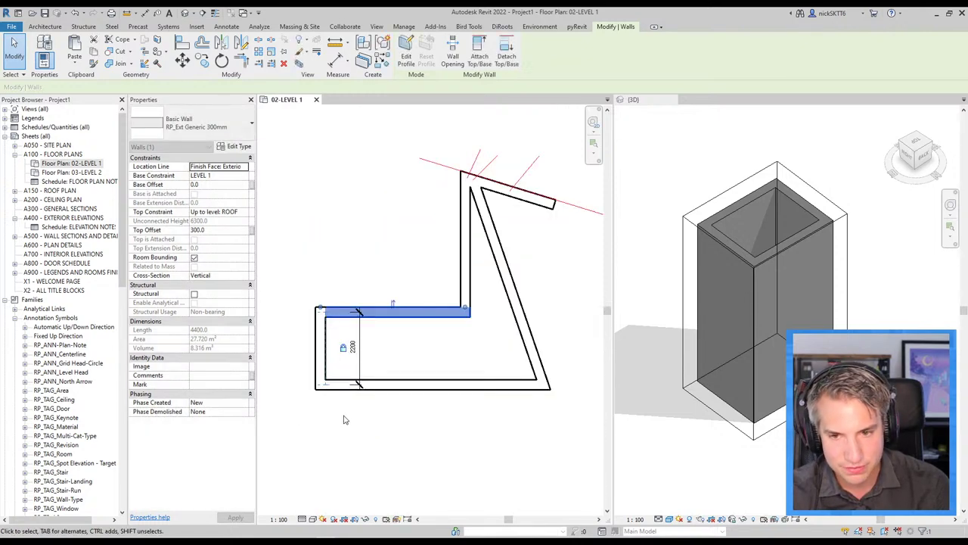
scroll(423, 326, up, 4)
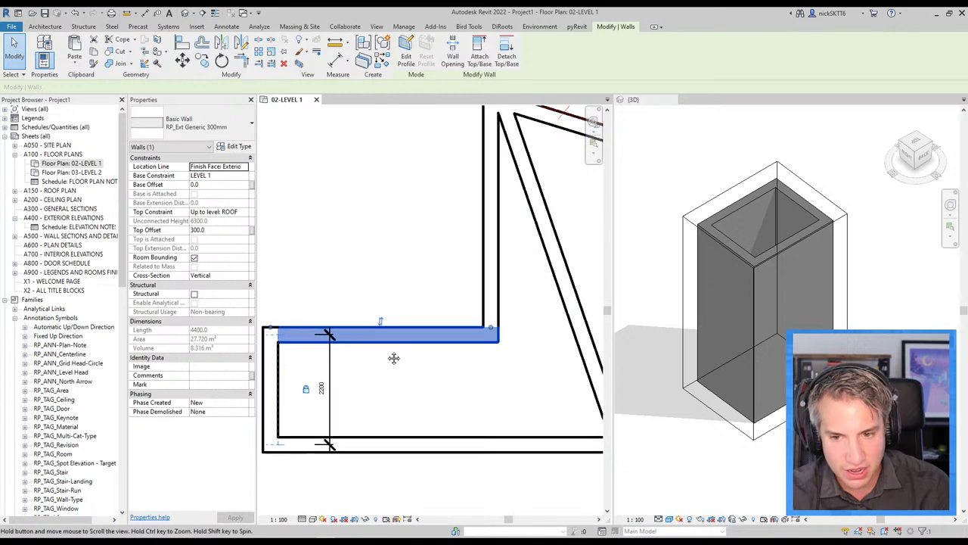
key(Escape)
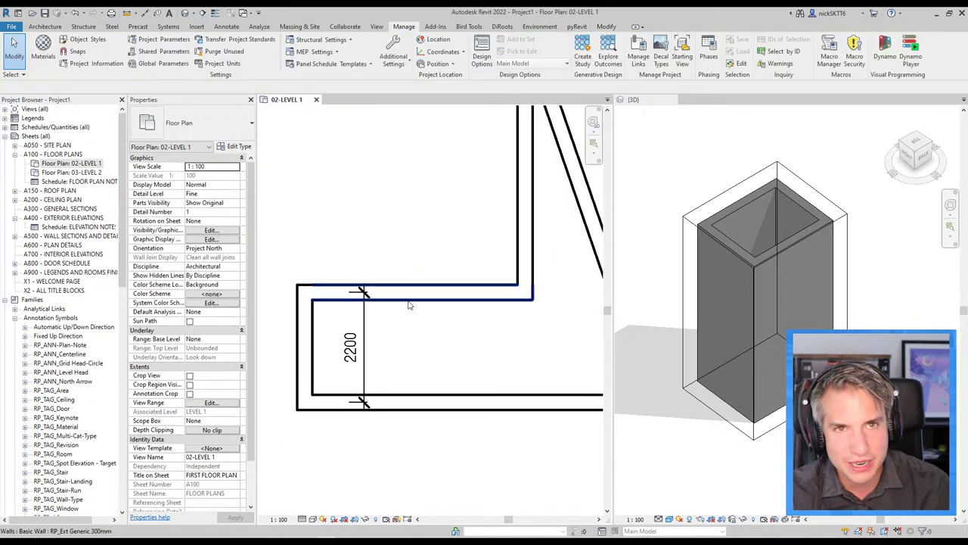
click(386, 346)
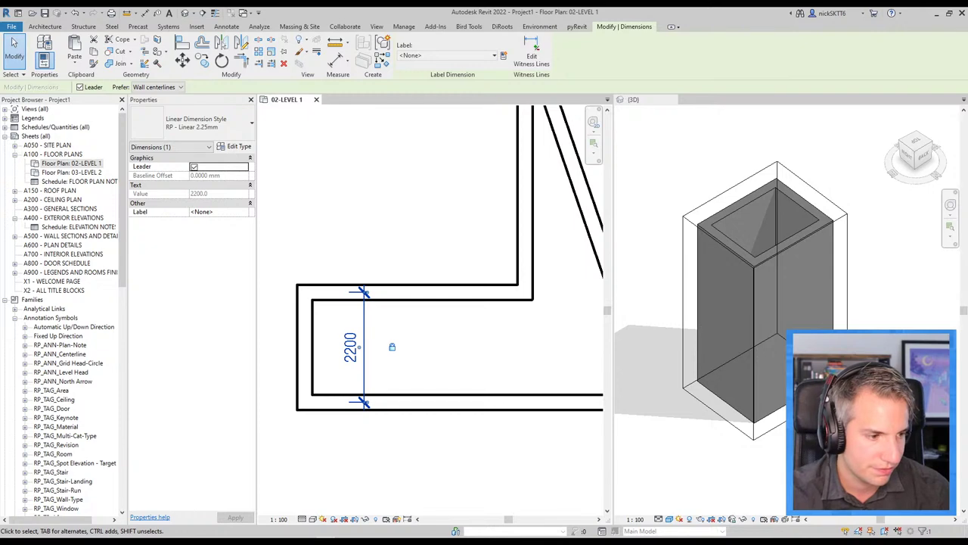
Step: Switch to Acrobat and scroll to slide 17, Tip #16 Adjusting Wall Joins
key(alt+Tab)
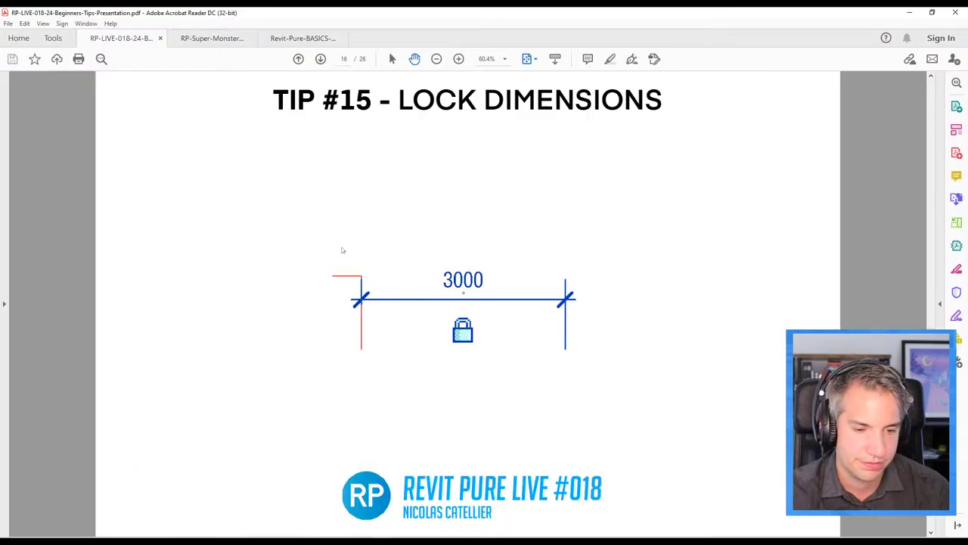
scroll(617, 359, down, 1)
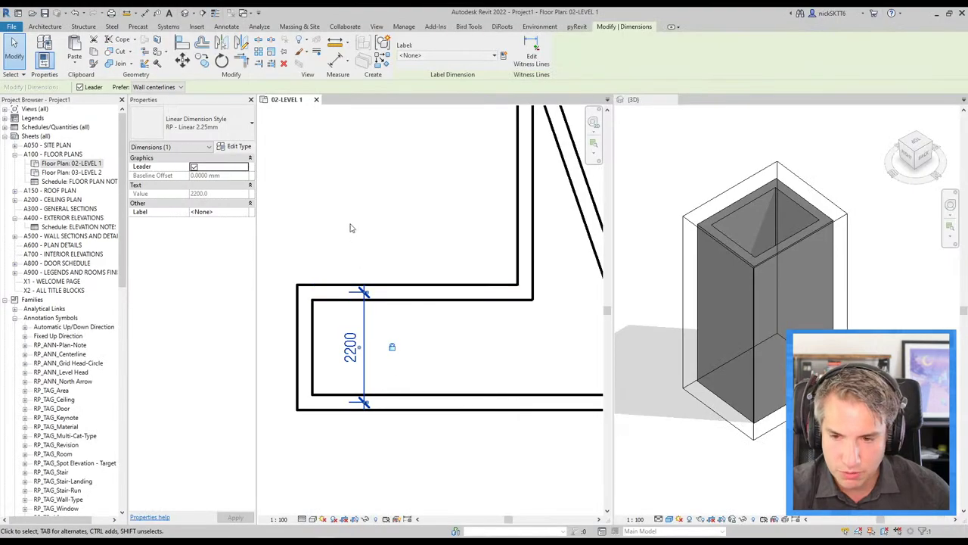
Step: Draw a short RP_Int Generic 100mm interior wall down from the upper wall
key(Escape)
scroll(393, 360, down, 4)
scroll(392, 361, up, 2)
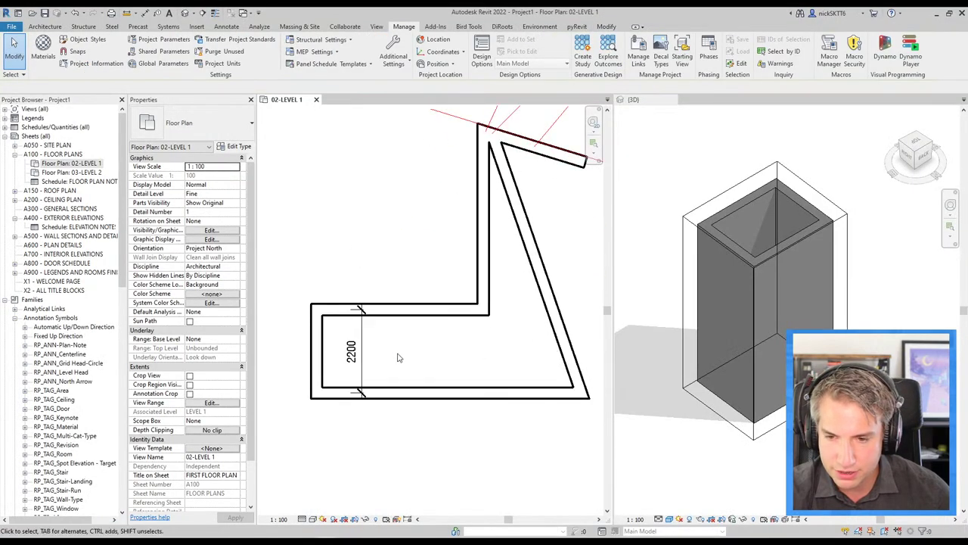
key(w)
key(a)
click(215, 128)
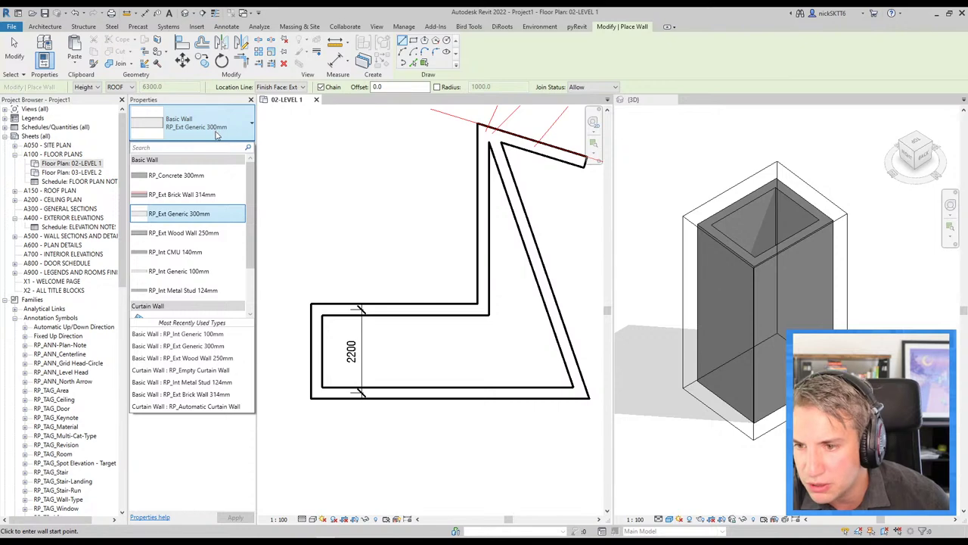
click(197, 270)
scroll(380, 349, up, 2)
click(381, 348)
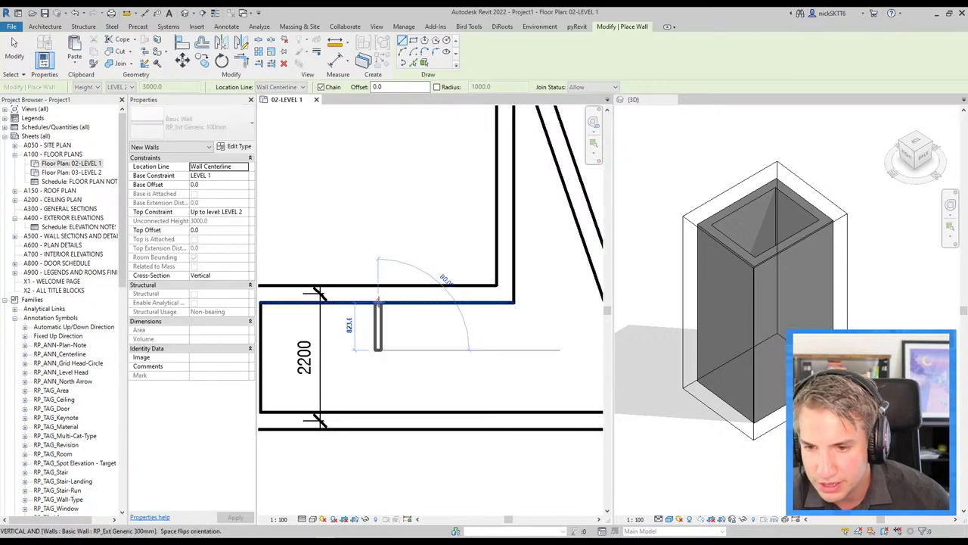
click(381, 303)
scroll(399, 311, up, 3)
key(Escape)
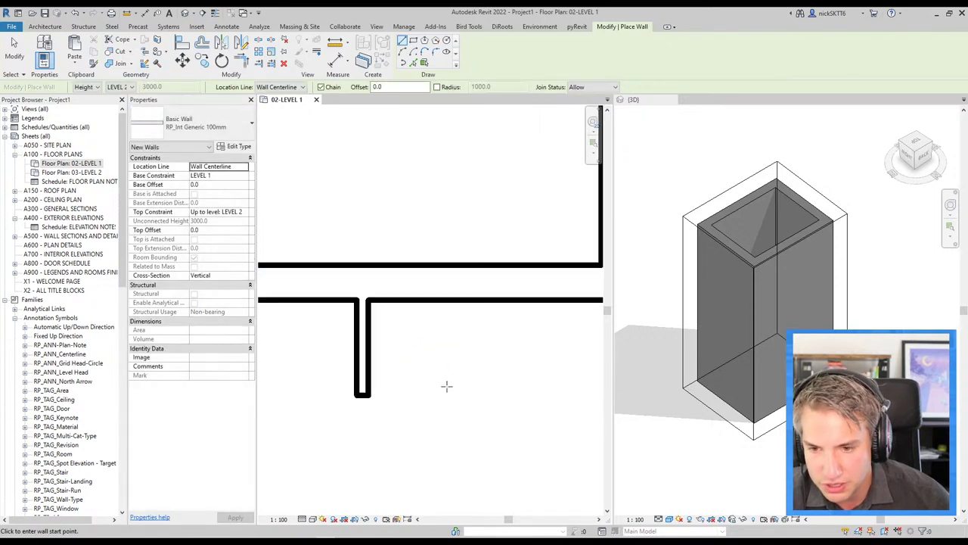
Step: Draw a second RP_Int Generic 100mm interior wall further to the right
click(447, 384)
click(447, 303)
key(Escape)
key(Escape)
scroll(486, 307, up, 2)
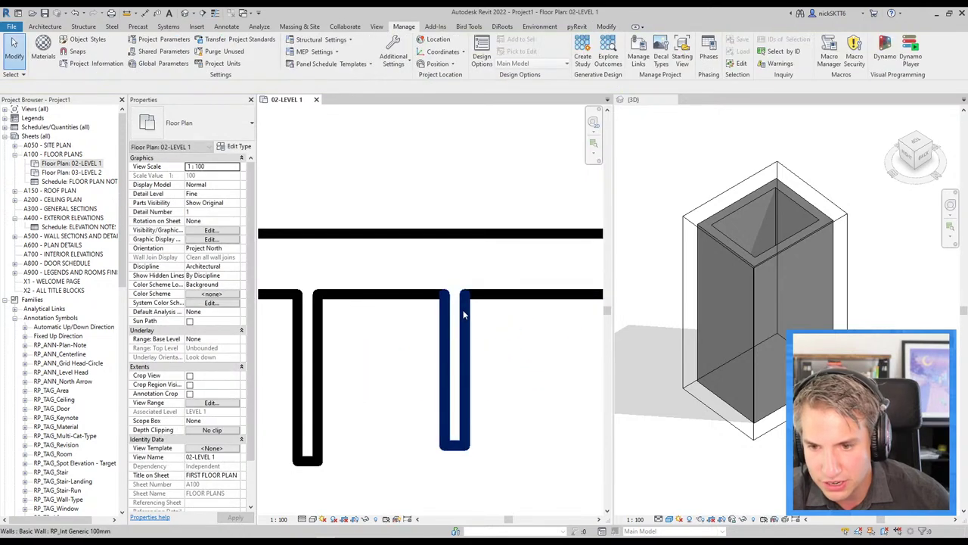
Step: Set Disallow Join on the right wall's top end and pull that end to the horizontal wall's face
click(454, 310)
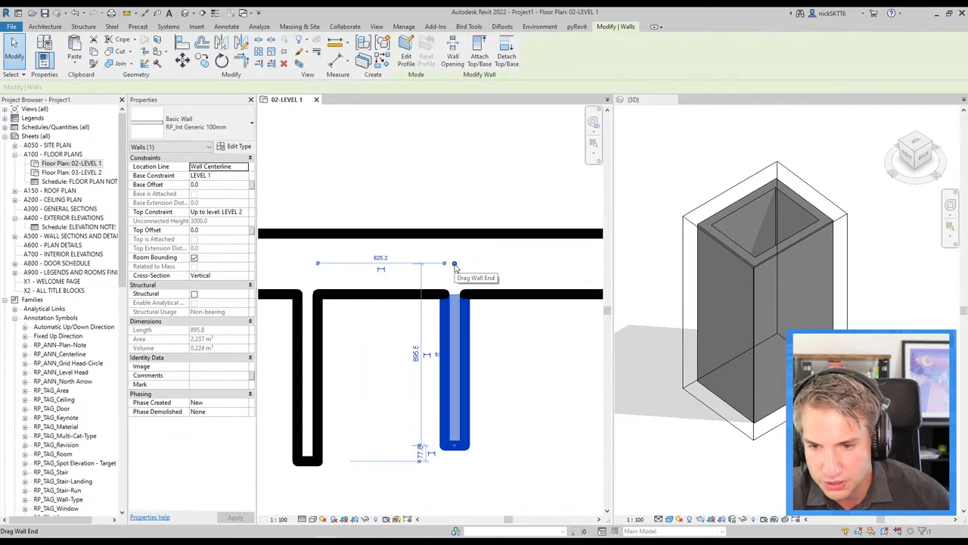
right_click(454, 266)
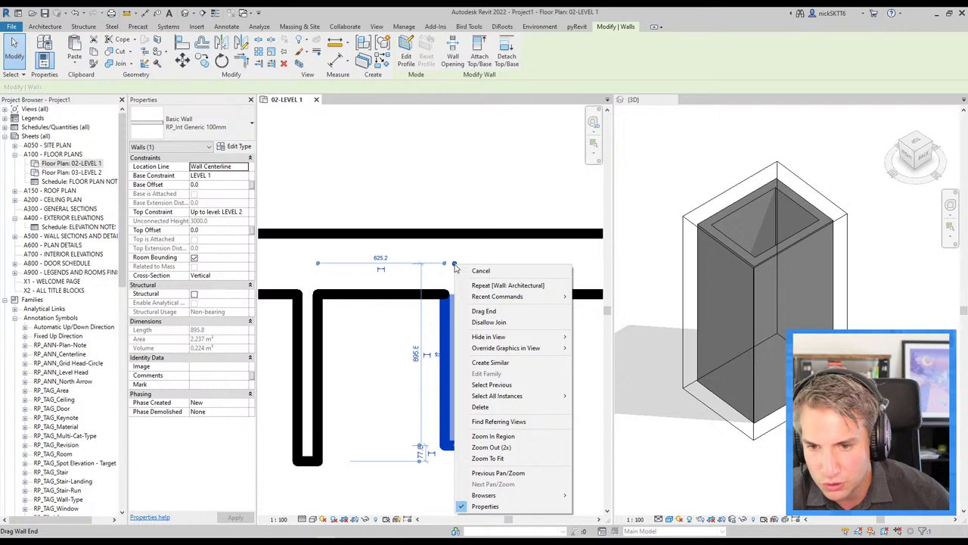
click(496, 324)
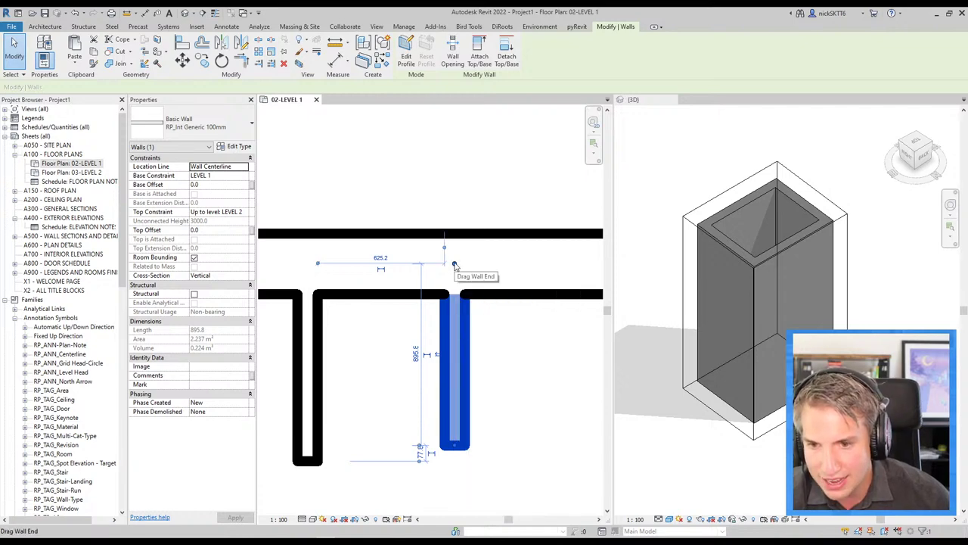
drag(455, 266, 449, 280)
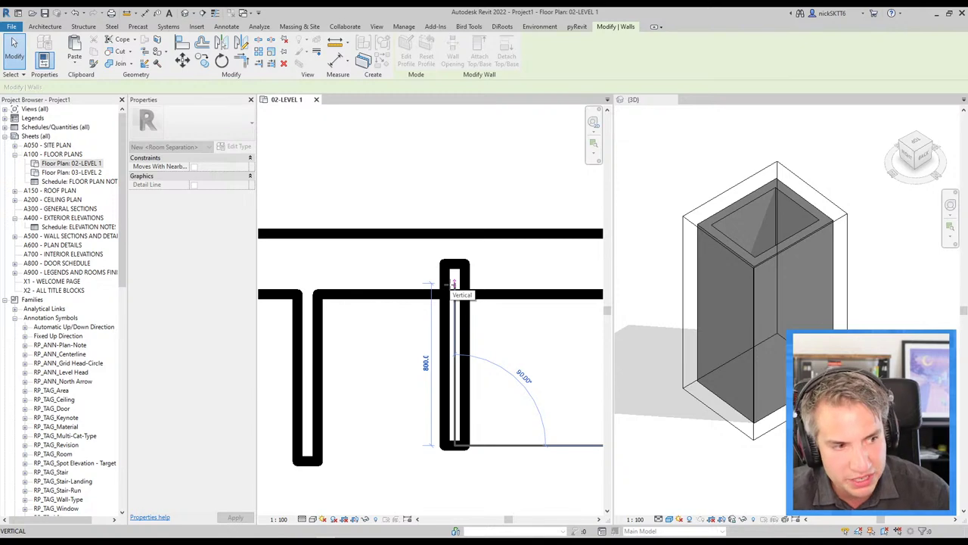
drag(449, 280, 454, 298)
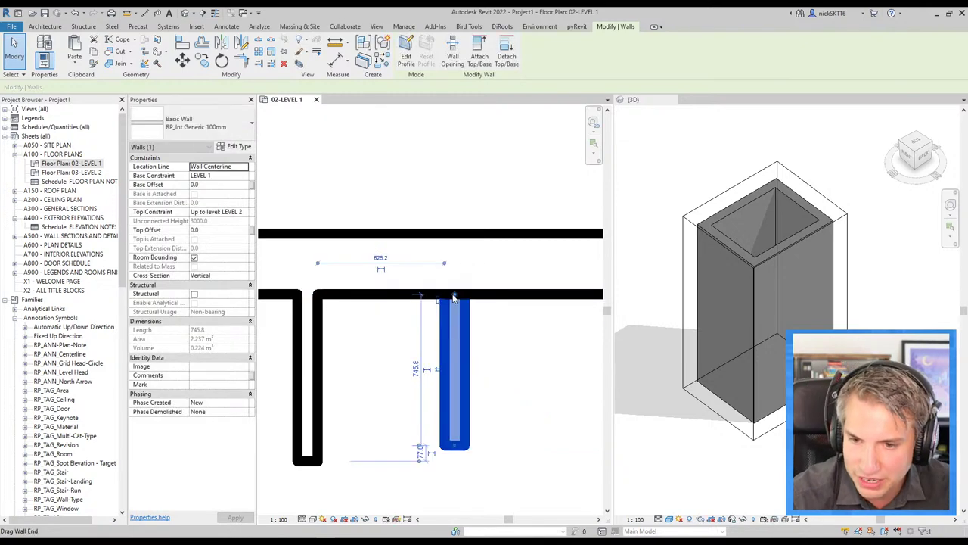
key(Escape)
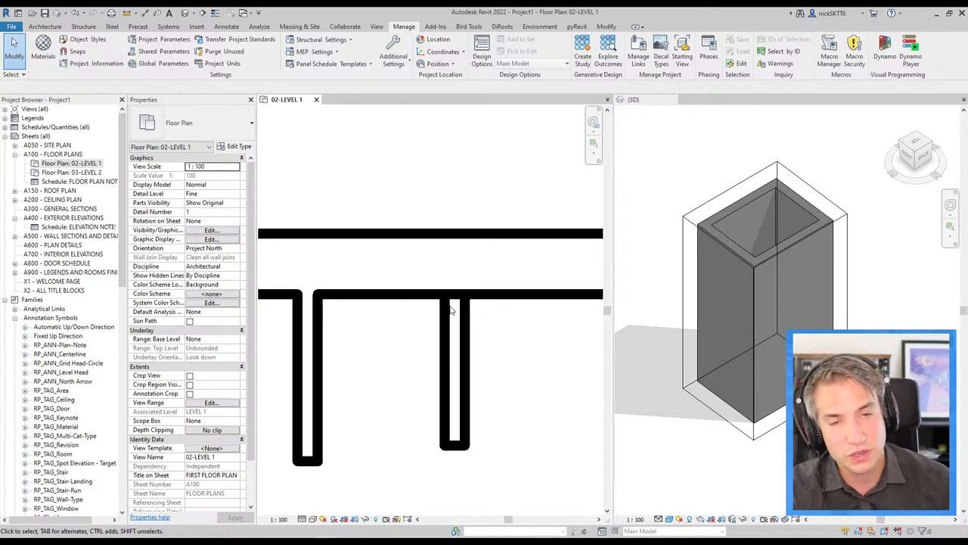
scroll(416, 291, down, 2)
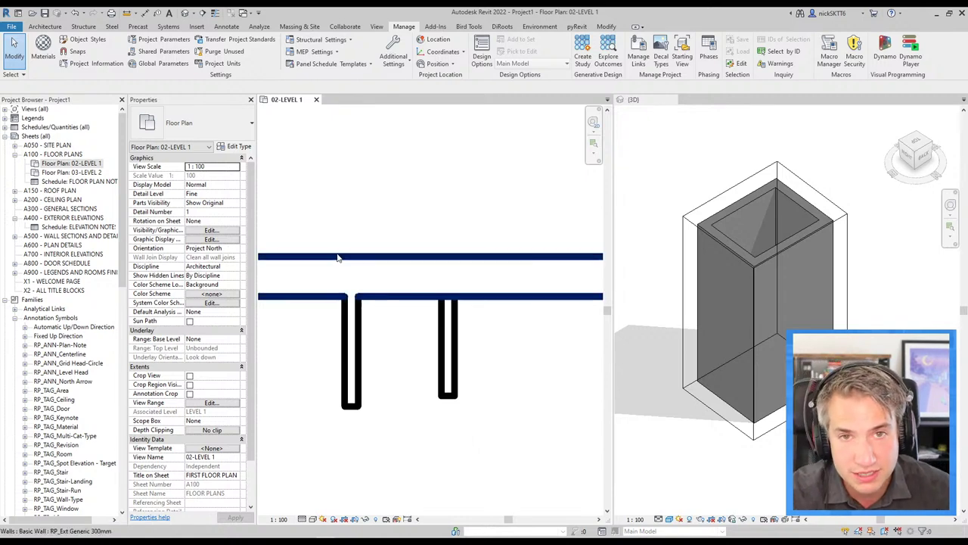
scroll(374, 263, down, 2)
scroll(356, 250, down, 1)
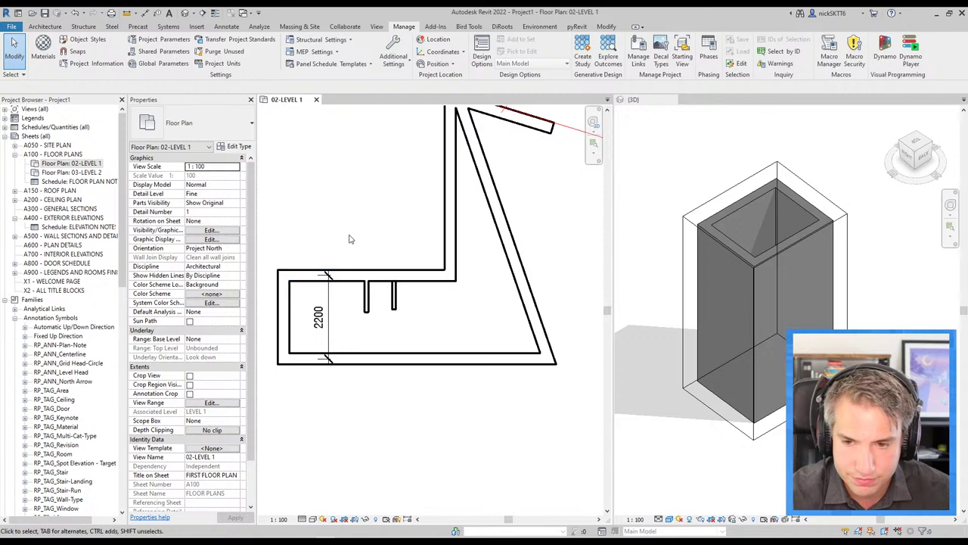
scroll(349, 239, up, 1)
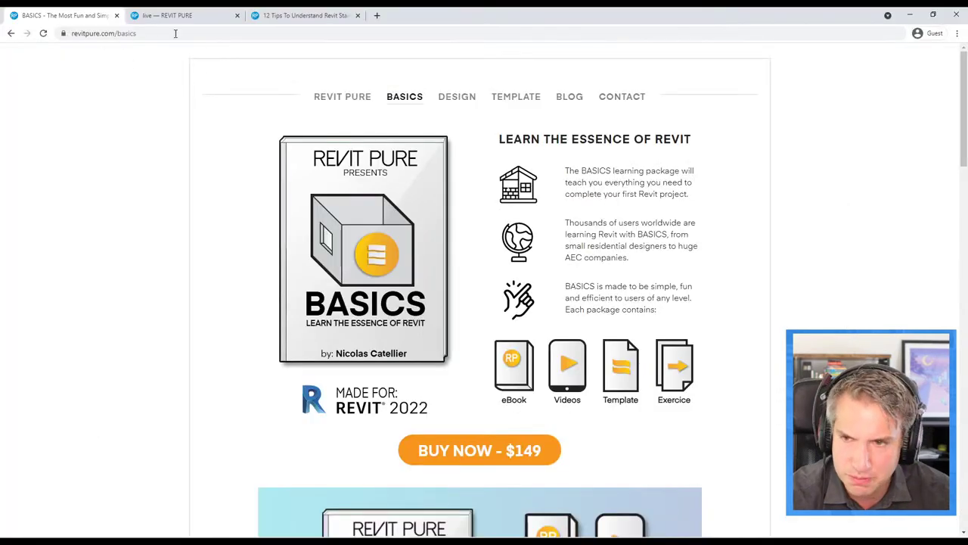
Step: Search Google for 'wall joins revit' in a new browser tab
click(376, 15)
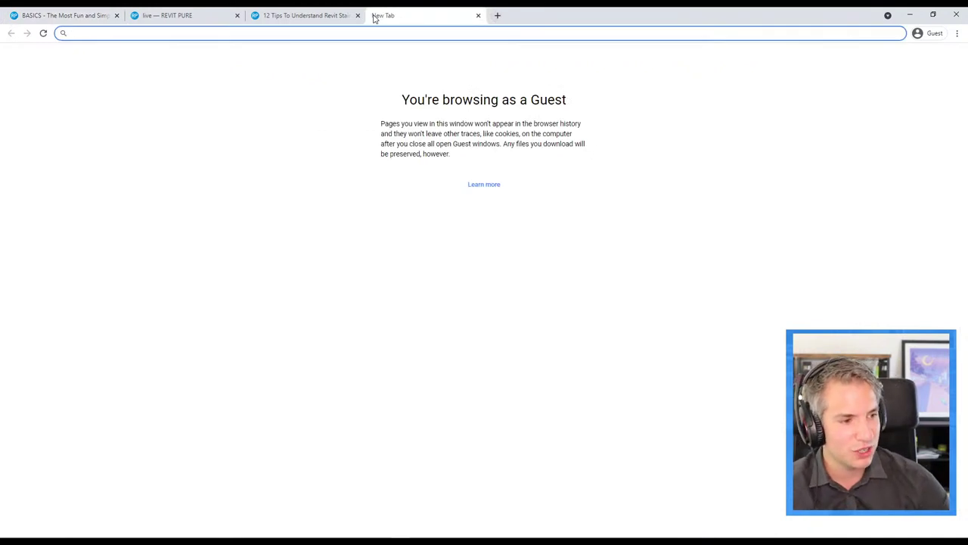
text(wall)
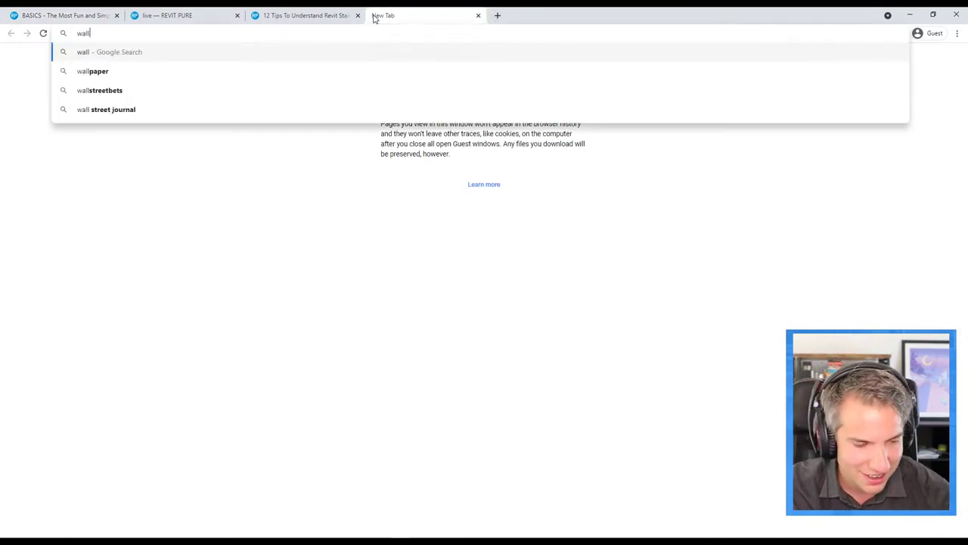
text( joins revit)
key(Return)
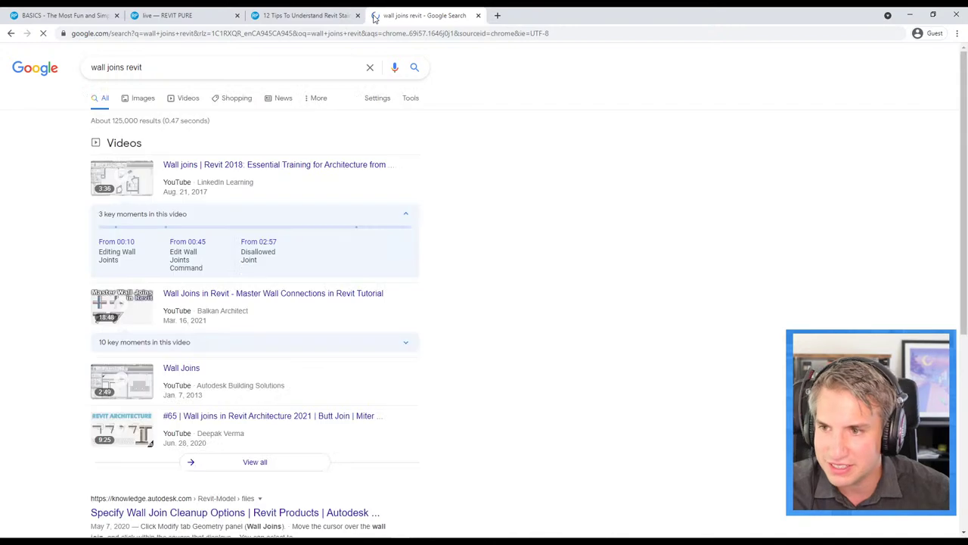
scroll(471, 305, down, 3)
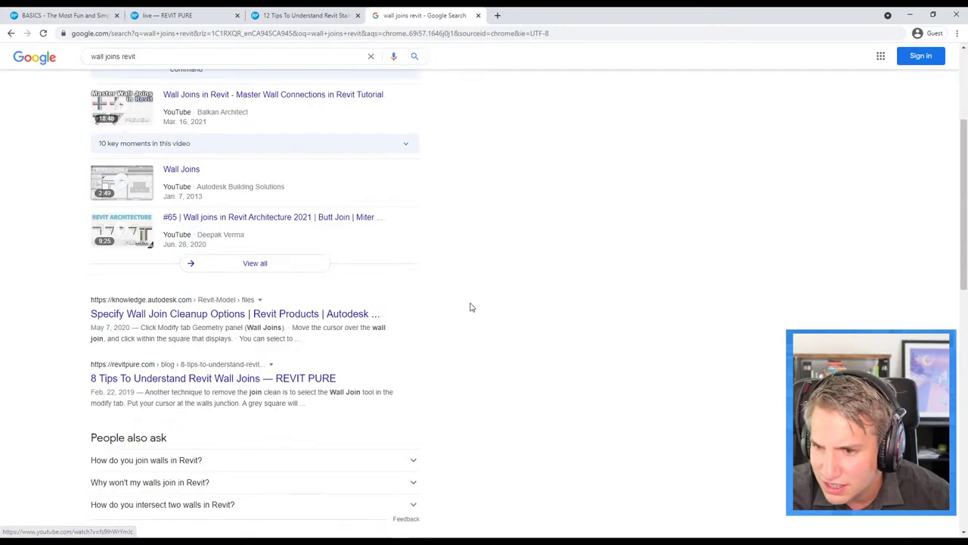
scroll(135, 302, up, 4)
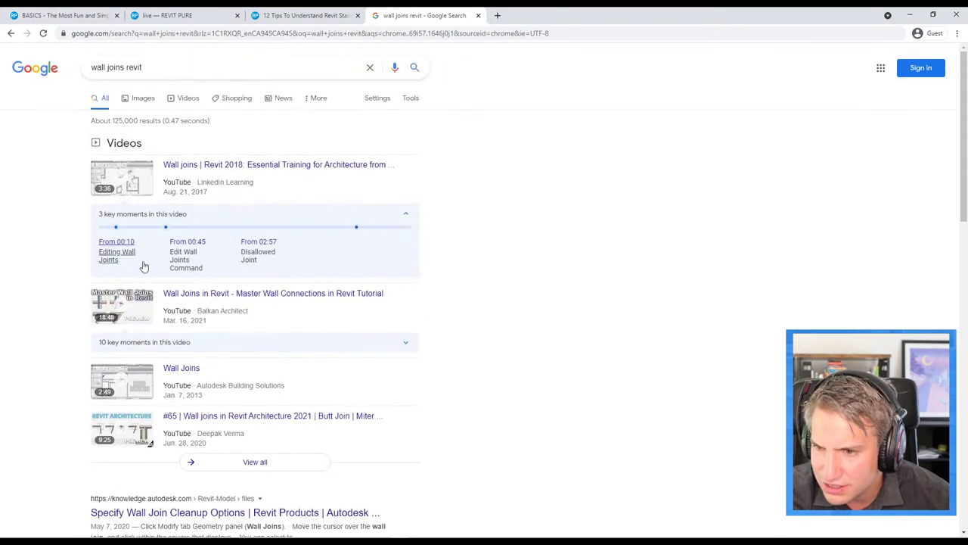
scroll(143, 265, down, 3)
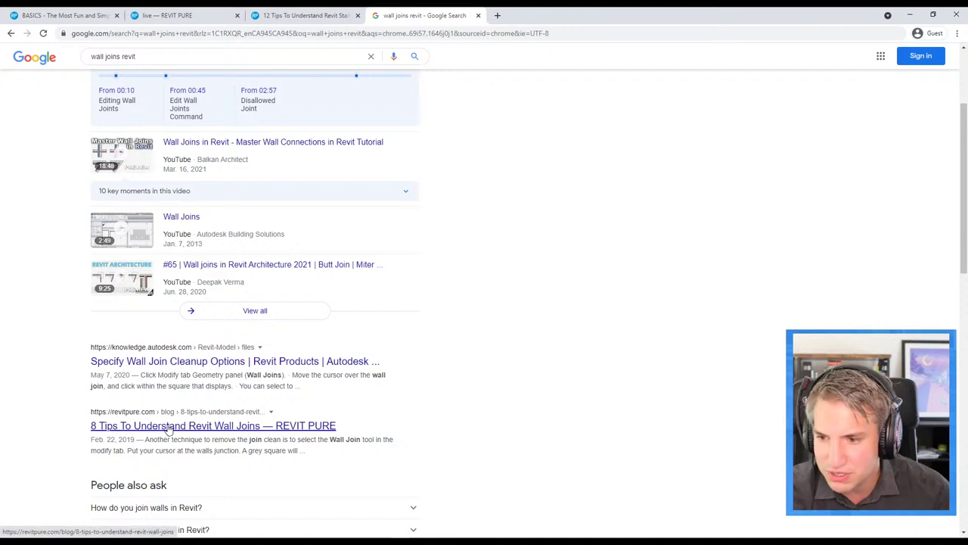
Step: Read through Revit Pure's '8 Tips To Understand Revit Wall Joins' article, then minimize Chrome
click(196, 427)
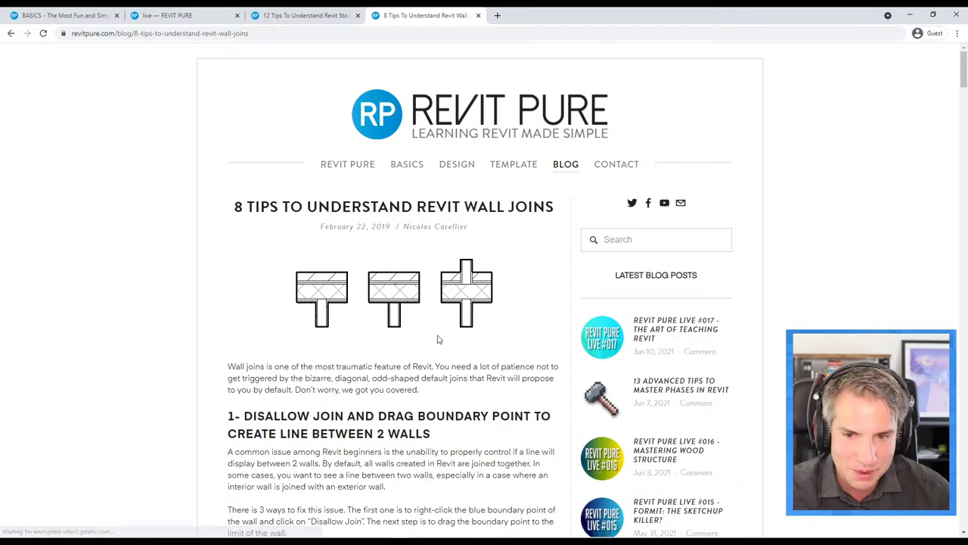
scroll(386, 393, down, 4)
scroll(404, 432, down, 2)
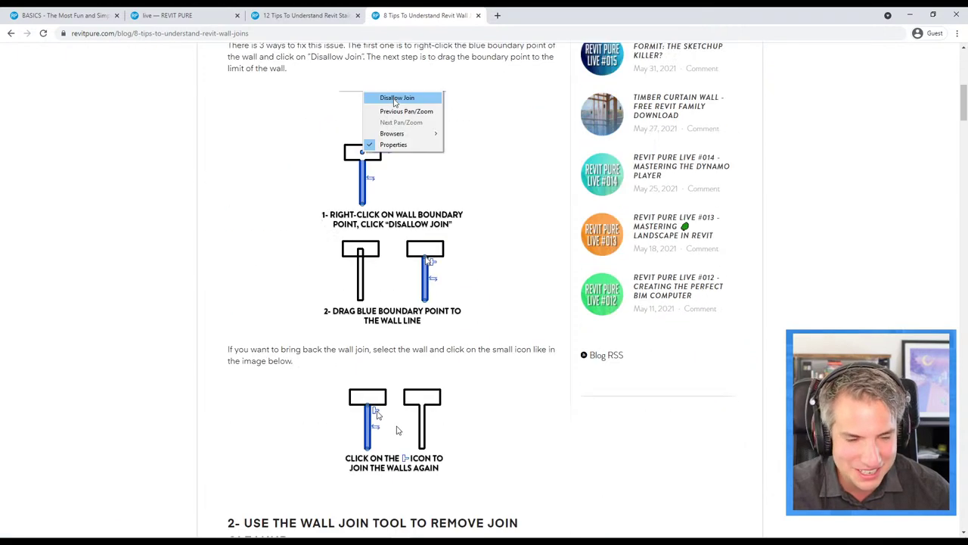
scroll(396, 425, down, 5)
scroll(340, 357, down, 4)
scroll(355, 340, down, 3)
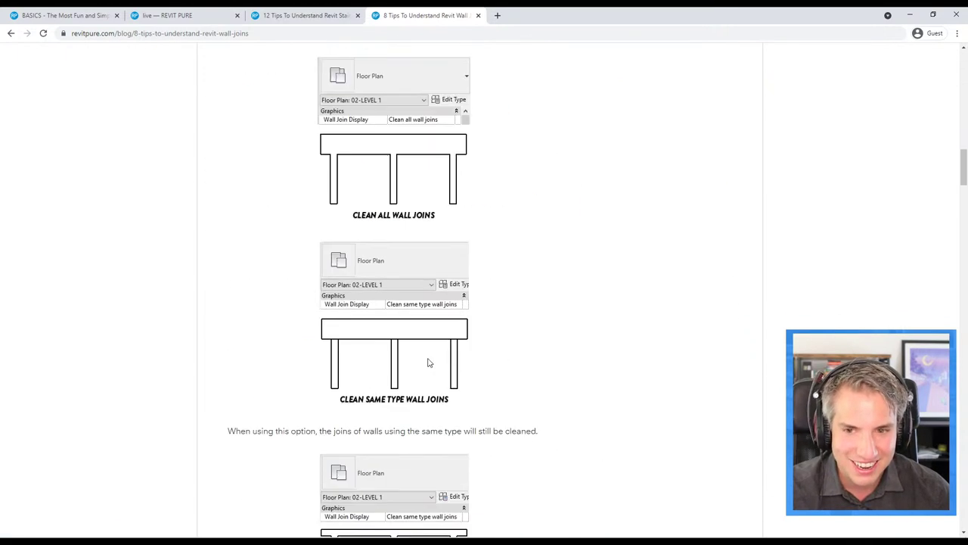
scroll(374, 322, down, 3)
scroll(374, 322, down, 3)
scroll(480, 318, down, 1)
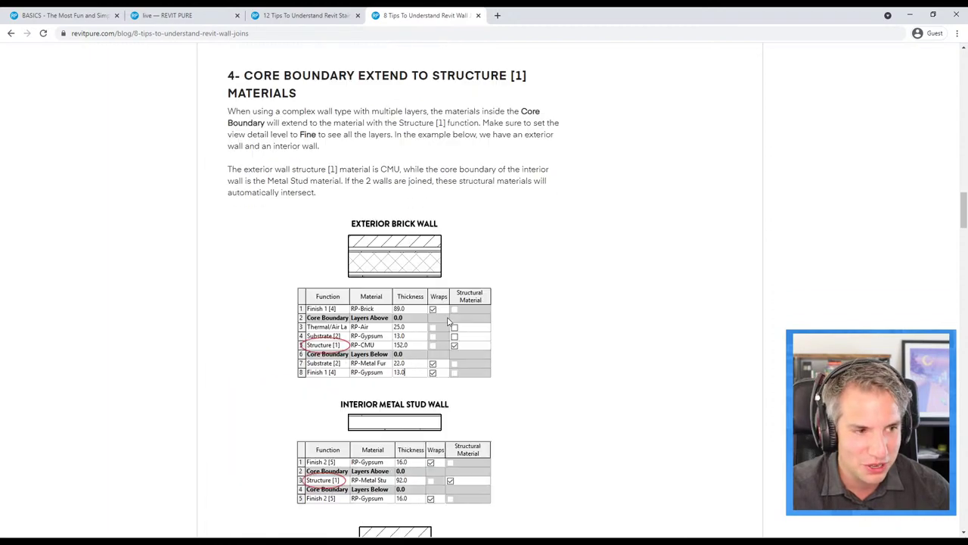
scroll(449, 320, down, 2)
scroll(389, 356, up, 6)
scroll(385, 355, down, 3)
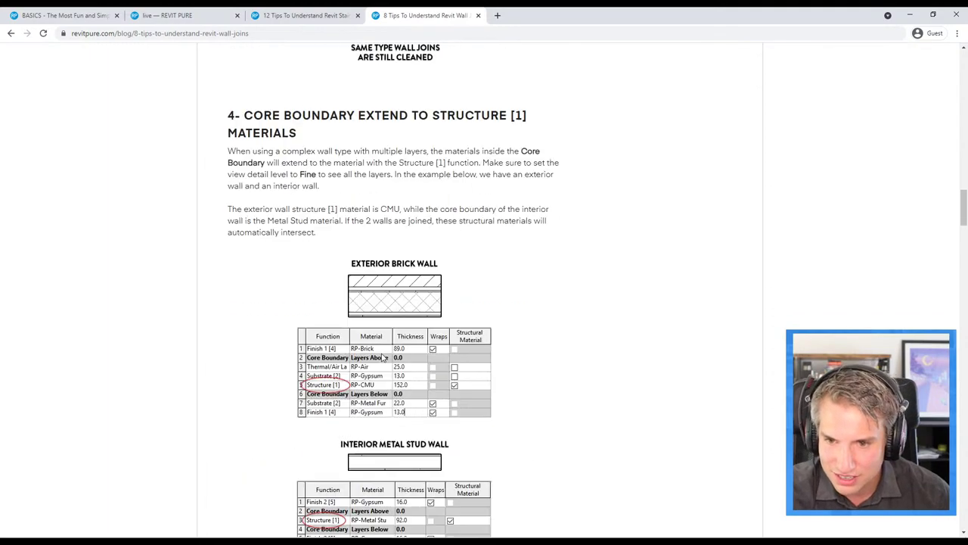
scroll(381, 354, down, 4)
scroll(380, 349, down, 3)
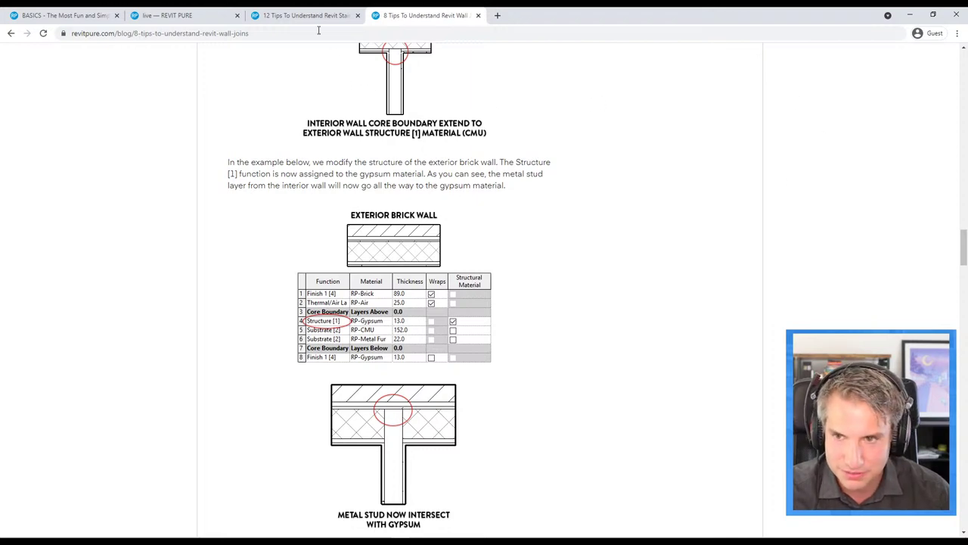
click(910, 15)
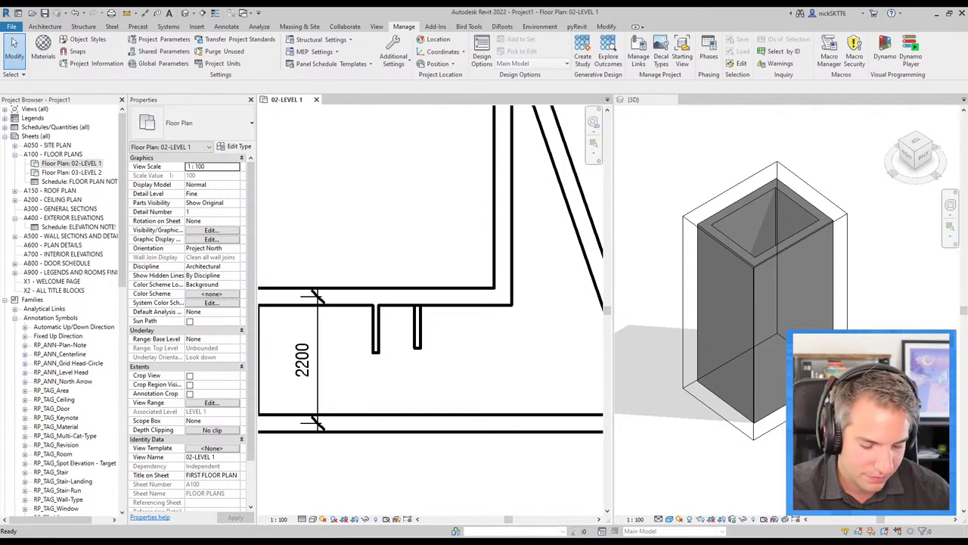
Step: Switch to Acrobat Reader showing slide 17, Tip #16 - Adjusting Wall Joins
key(alt+Tab)
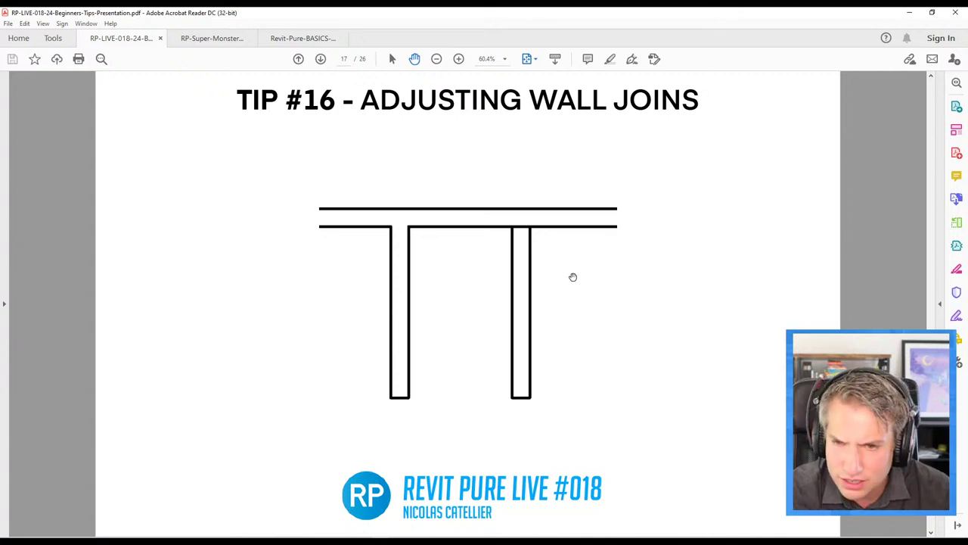
Step: Advance to slide 18, Tip #17 - Adjust Selection Options, then return to the Revit Level 1 plan
scroll(526, 275, down, 1)
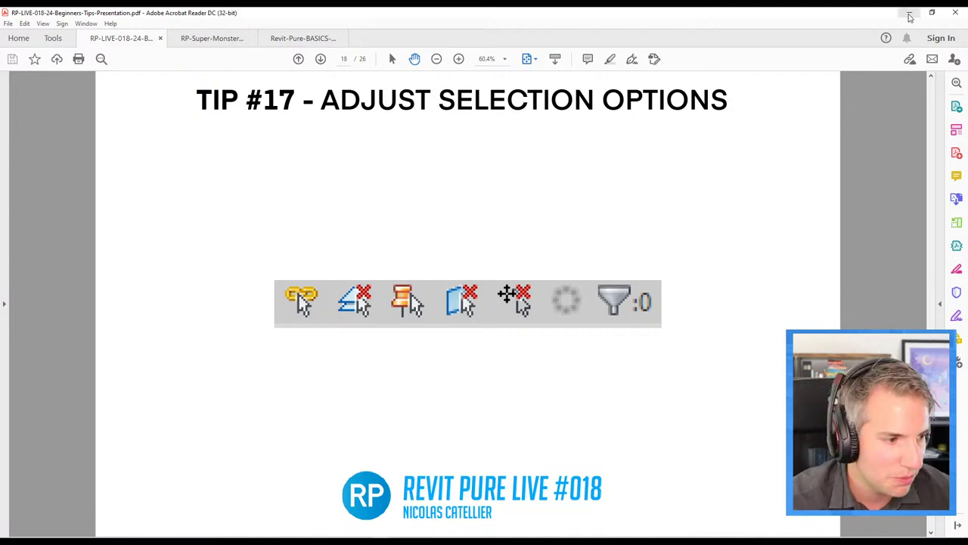
key(alt+Tab)
scroll(453, 368, down, 3)
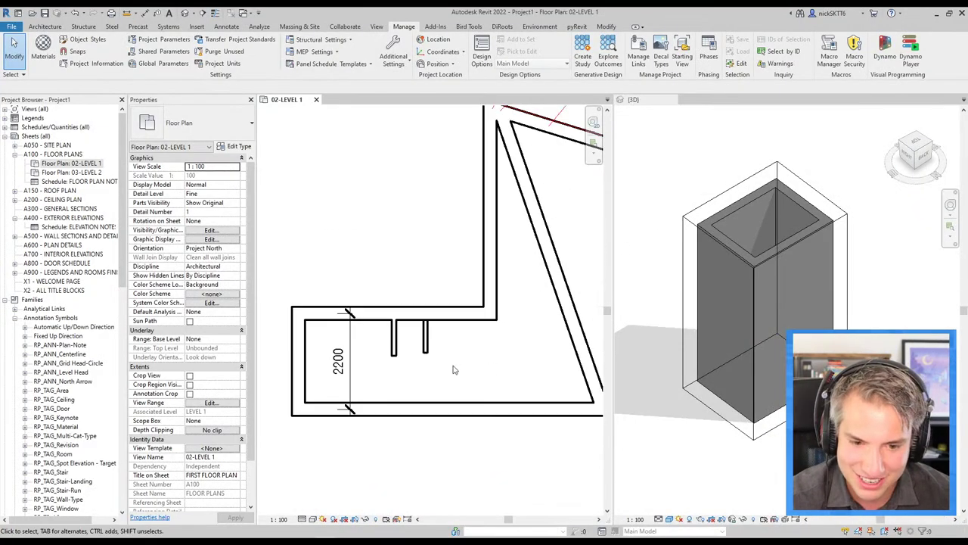
scroll(430, 320, up, 2)
scroll(431, 320, up, 1)
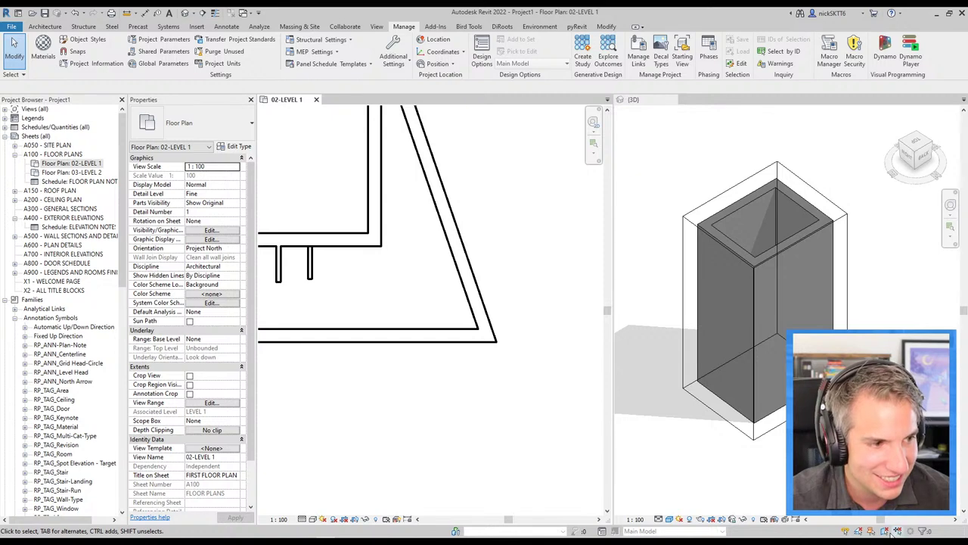
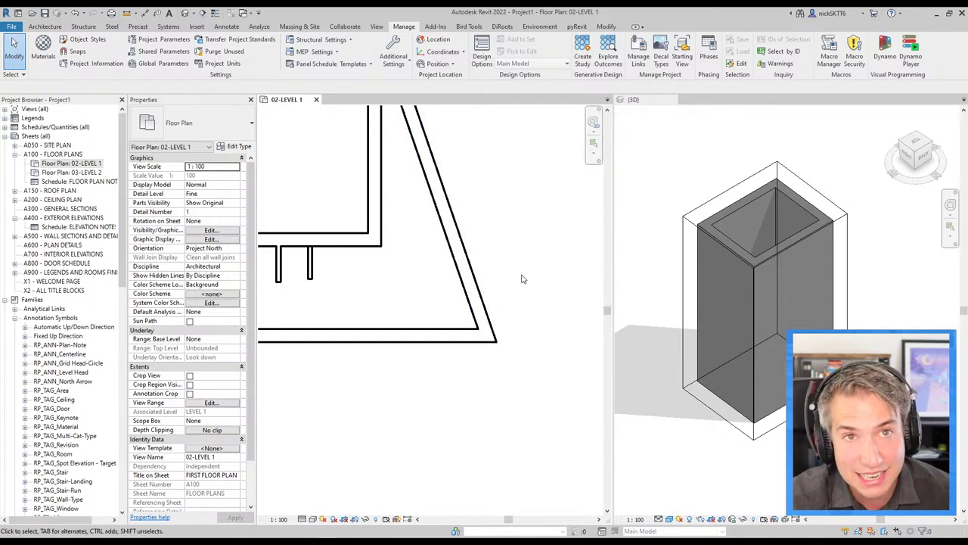
Step: Pan to the angled wall and try dragging it right, cancelling after the wall-join error
middle_drag(521, 230, 489, 282)
click(397, 285)
drag(397, 285, 566, 285)
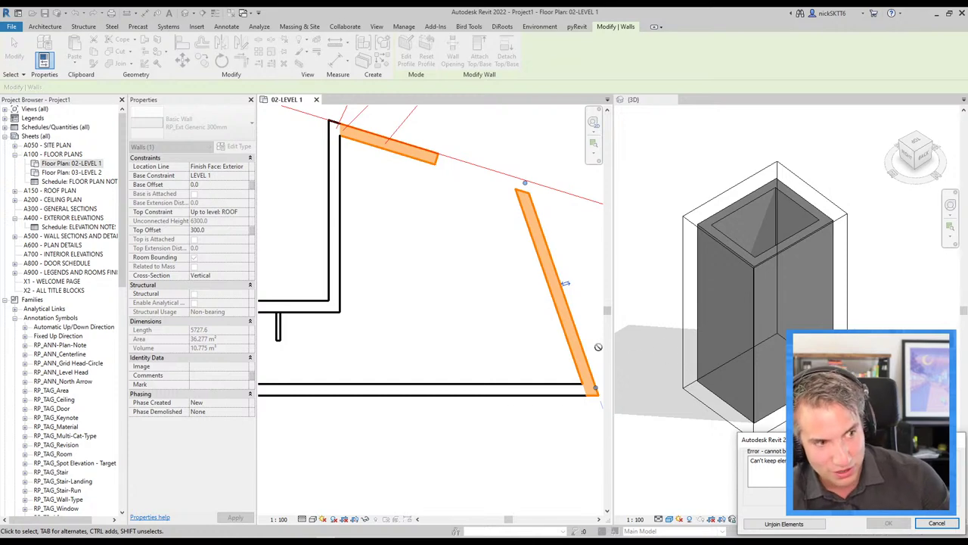
key(Escape)
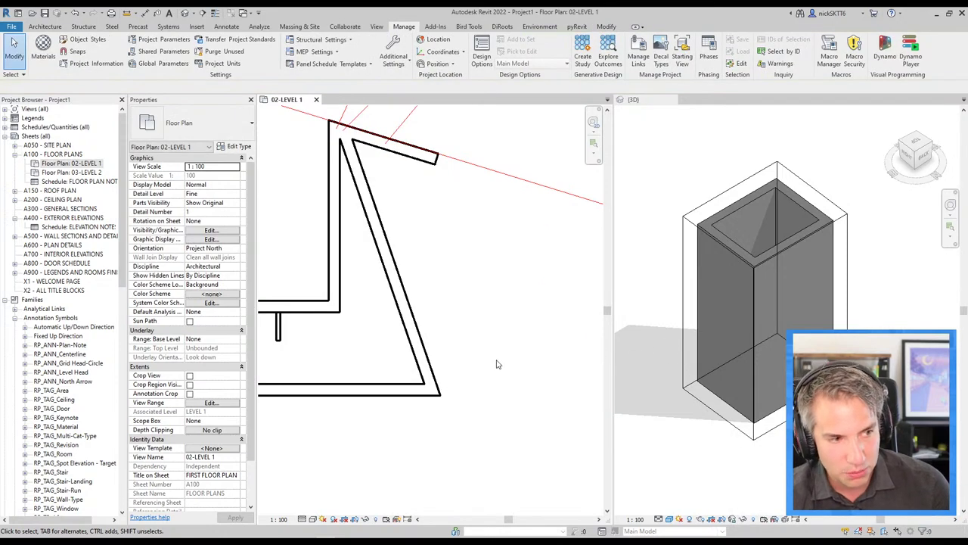
Step: Move the angled wall beside the short upper wall, then glance at the tips slide and return
click(429, 348)
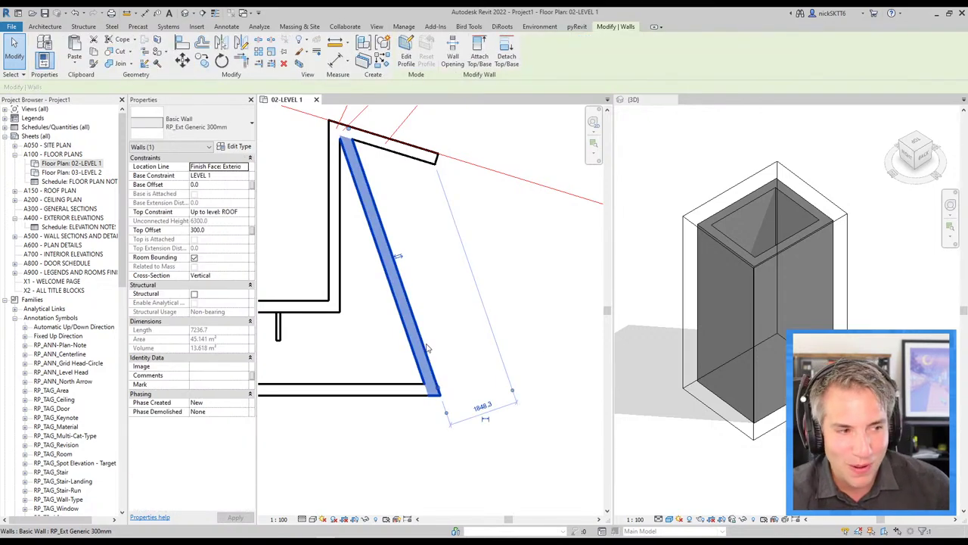
drag(428, 348, 381, 289)
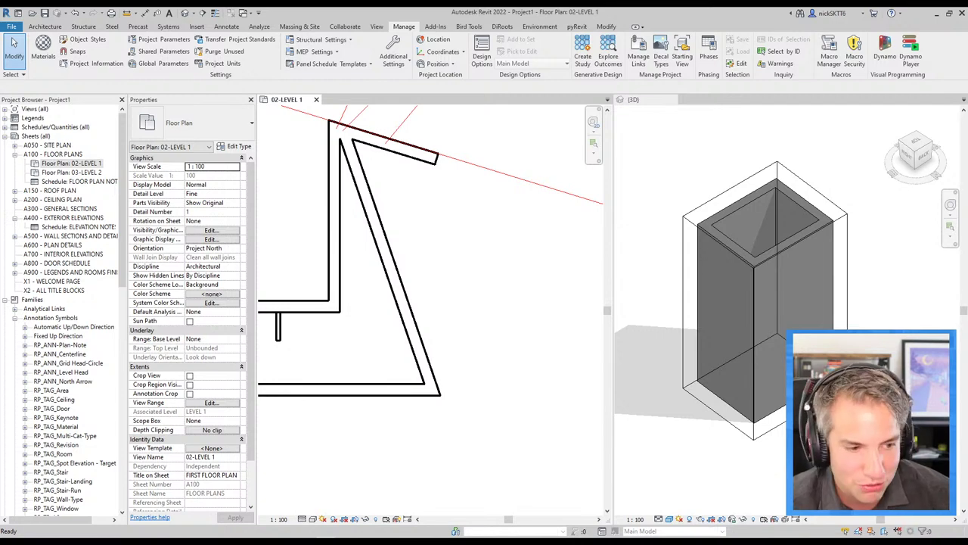
key(alt+Tab)
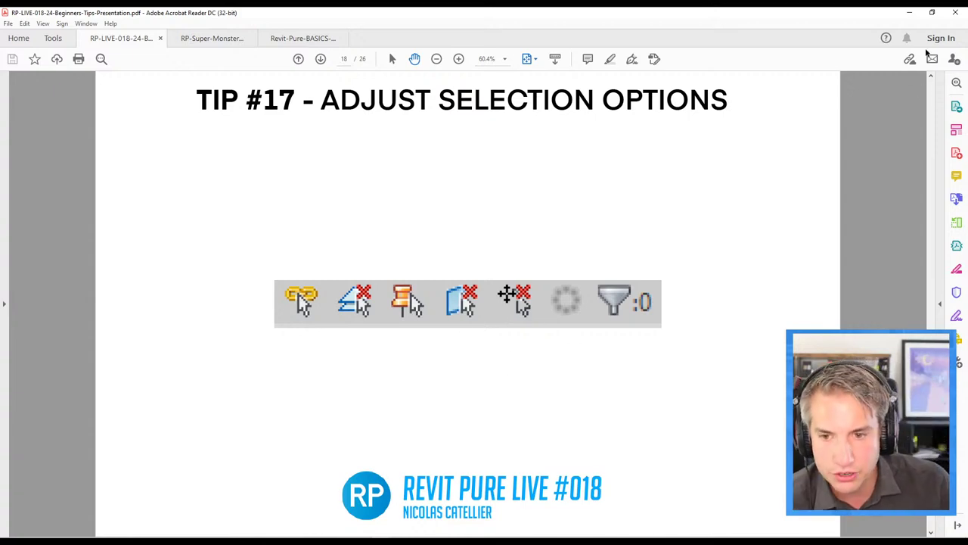
key(alt+Tab)
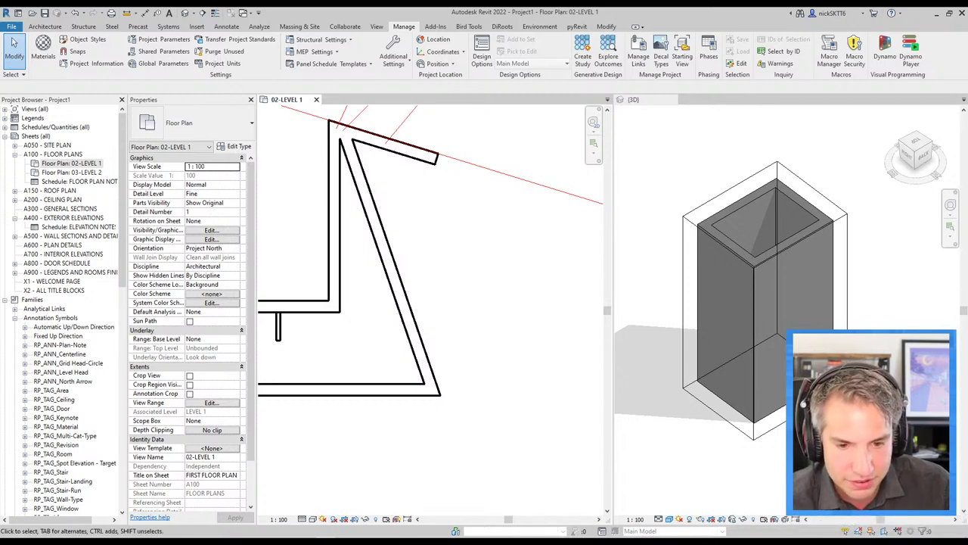
Step: Select and clear the section box and box walls in the 3D view, then switch to the Tip #17 slide
click(814, 379)
click(814, 380)
key(Escape)
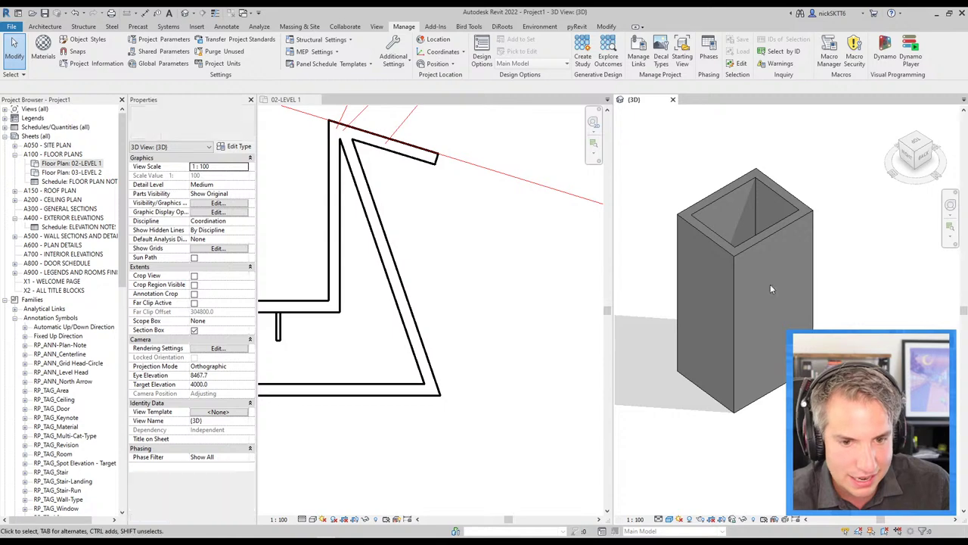
click(758, 237)
click(877, 267)
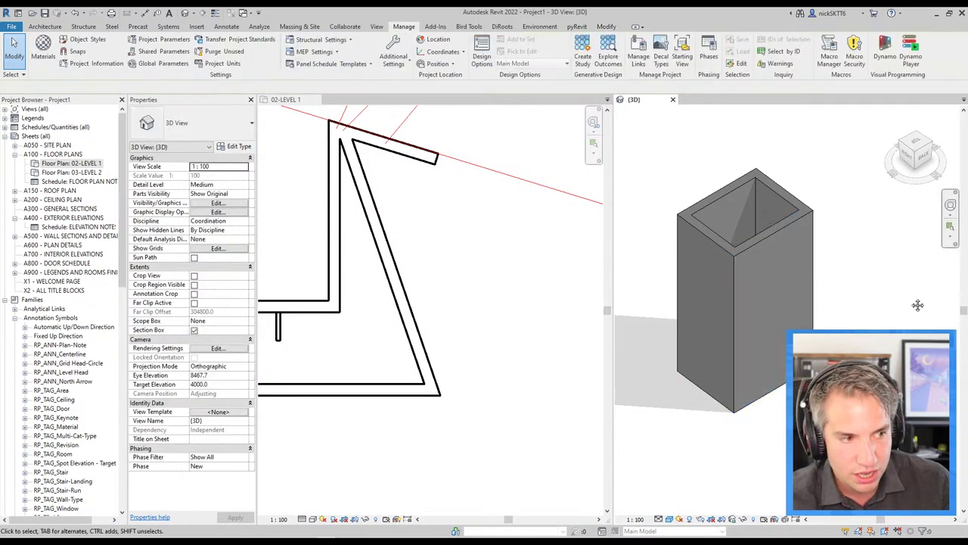
middle_drag(877, 268, 853, 267)
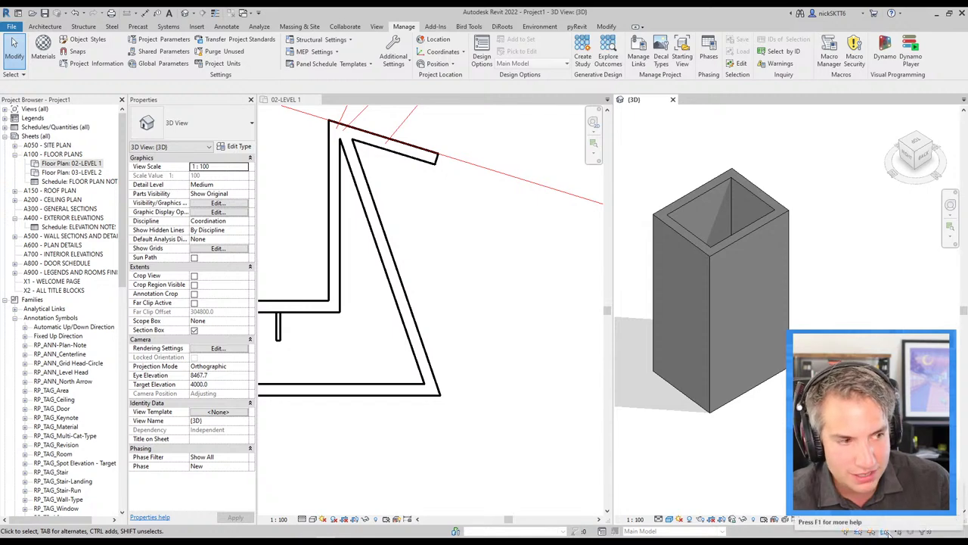
click(751, 303)
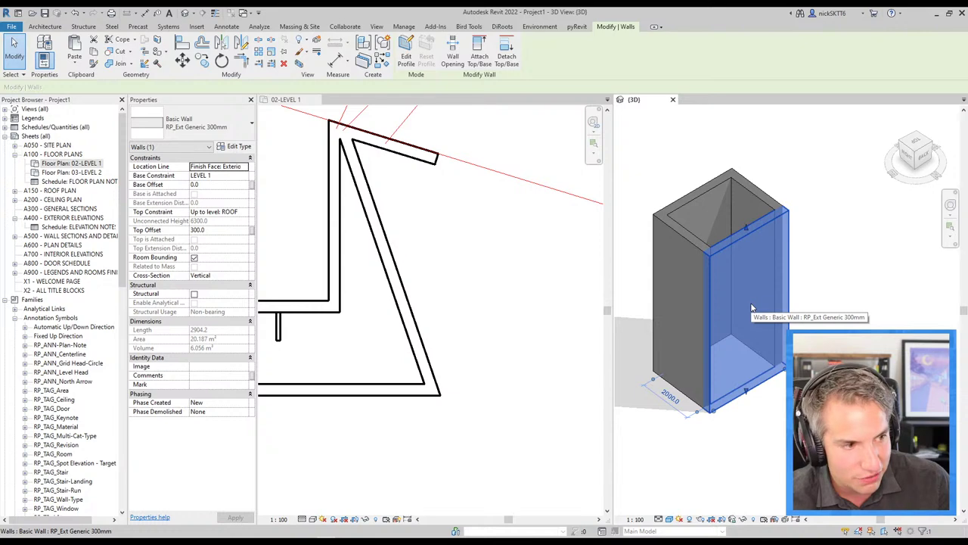
middle_drag(751, 307, 730, 280)
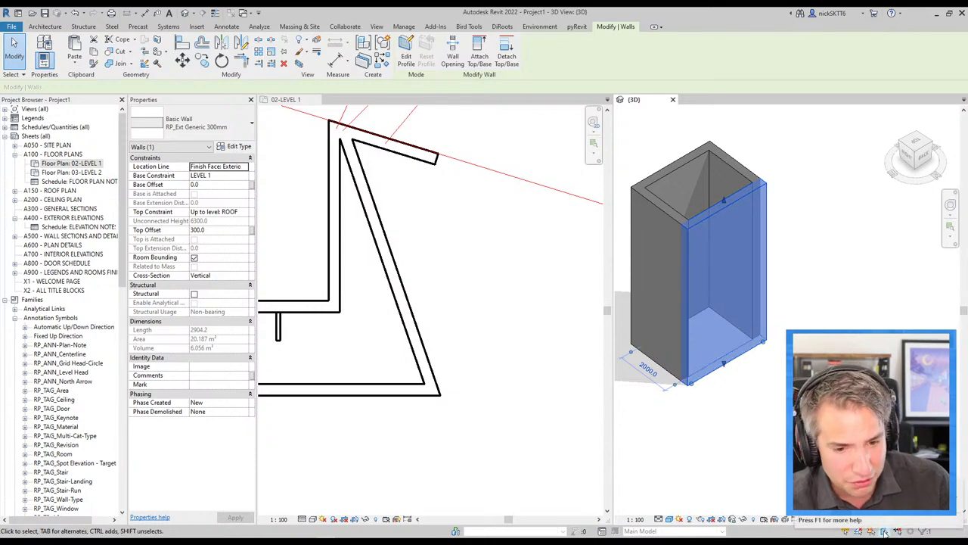
key(Escape)
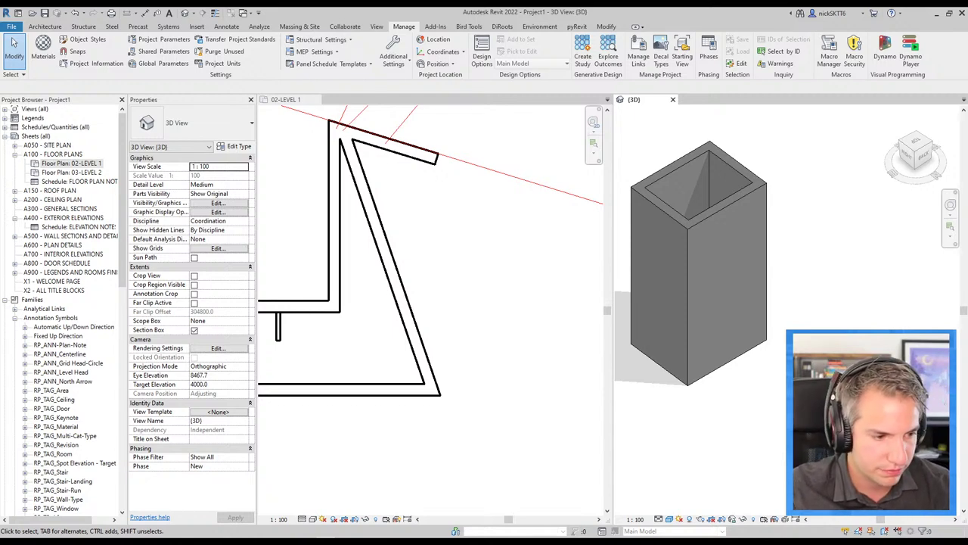
key(alt+Tab)
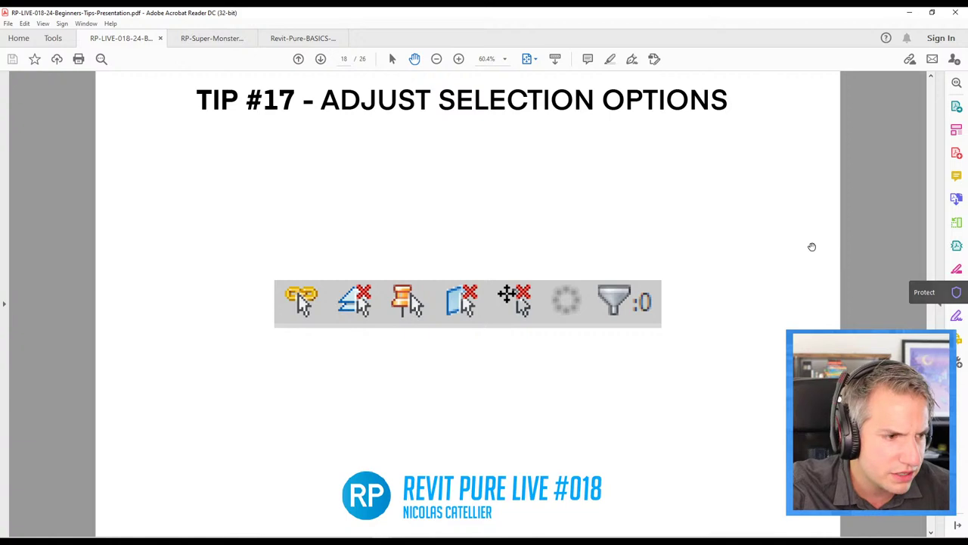
Step: Page to the Tip #18 Selection Box slide, then switch back to Revit
key(Right)
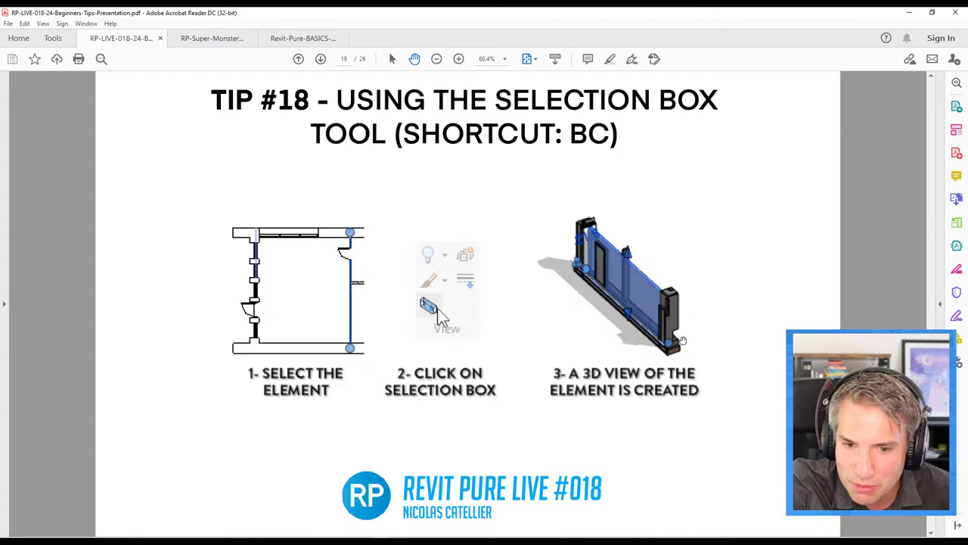
click(909, 12)
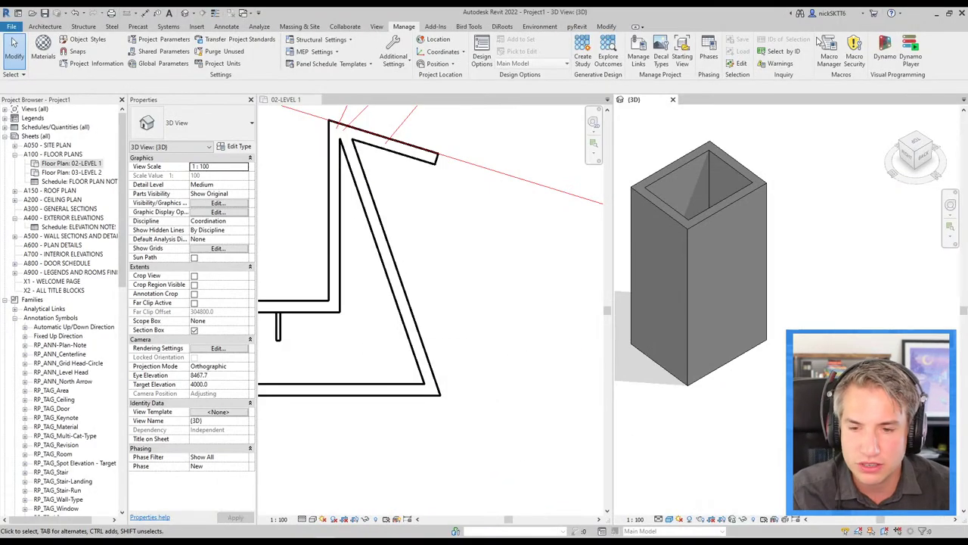
Step: Zoom to fit, Tab-select the five-wall chain, and crop the 3D view to it with Selection Box
click(509, 246)
key(z)
key(a)
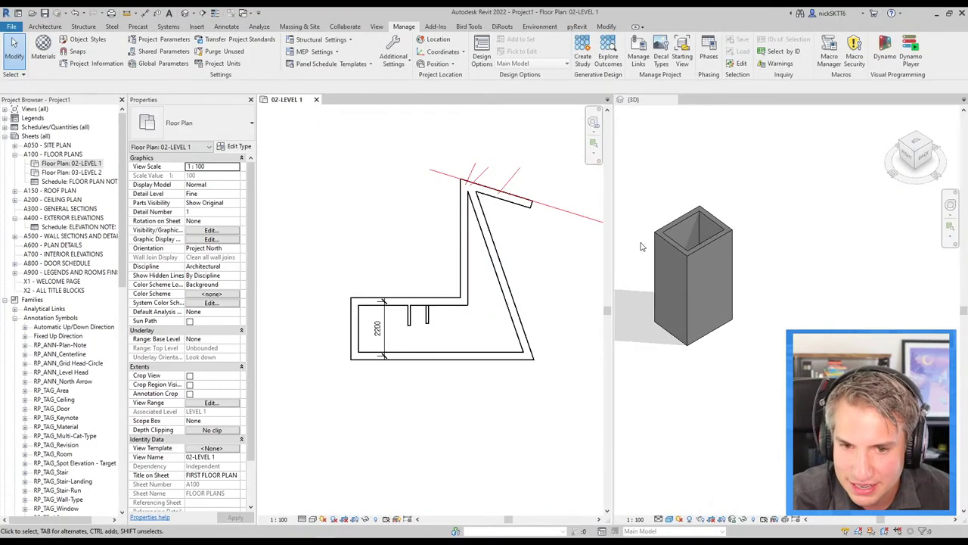
key(Tab)
click(462, 233)
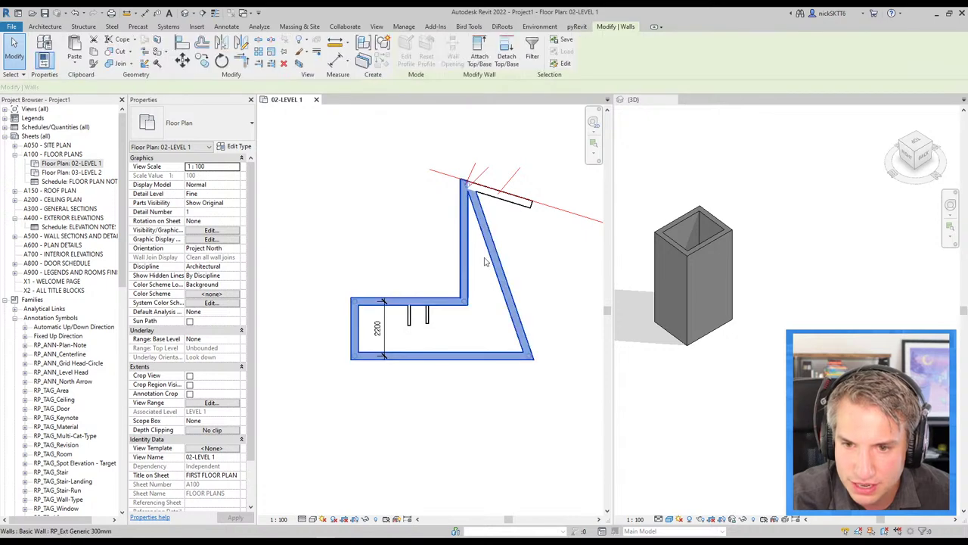
middle_drag(485, 261, 423, 268)
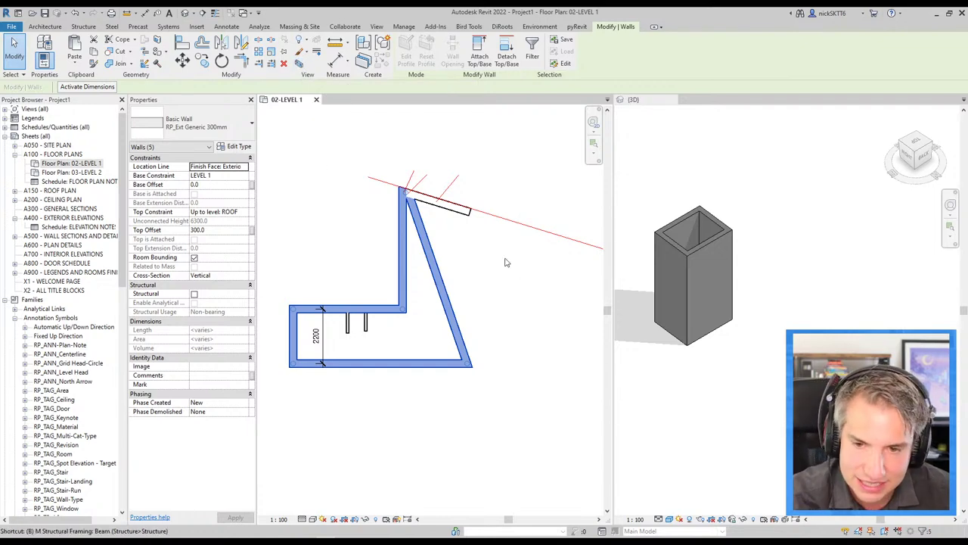
click(776, 275)
scroll(838, 314, down, 3)
key(Escape)
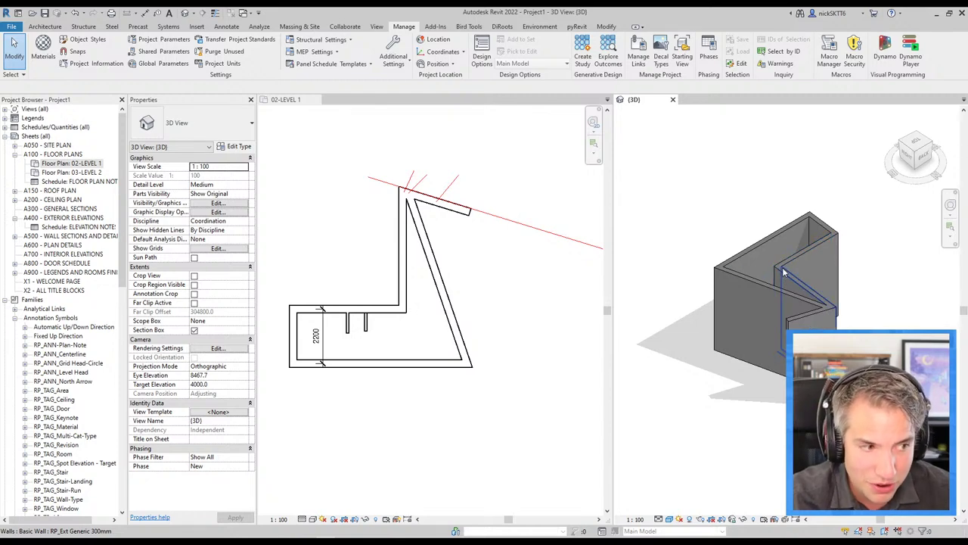
middle_drag(783, 274, 760, 232)
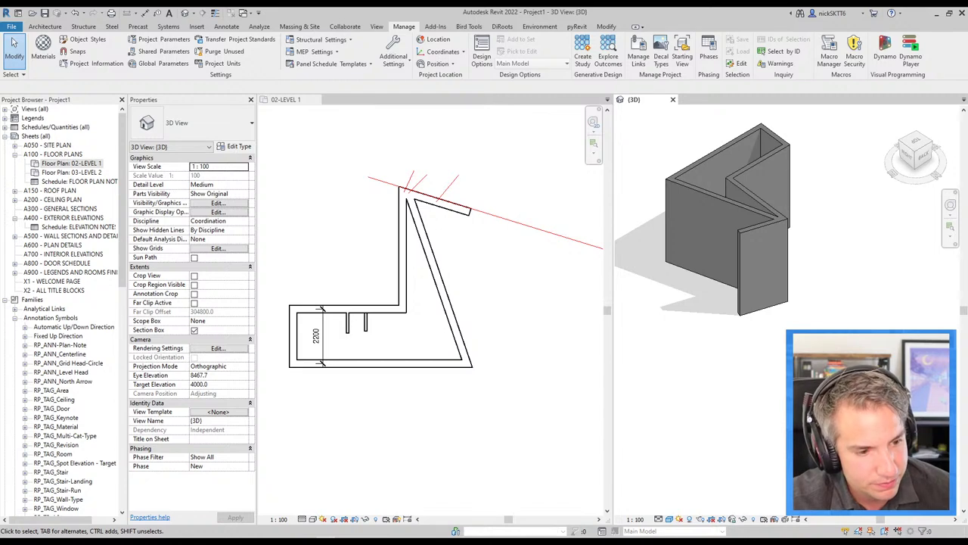
Step: Check the Tip #19 ceiling model patterns slide, then return to Revit
key(alt+Tab)
scroll(759, 242, down, 3)
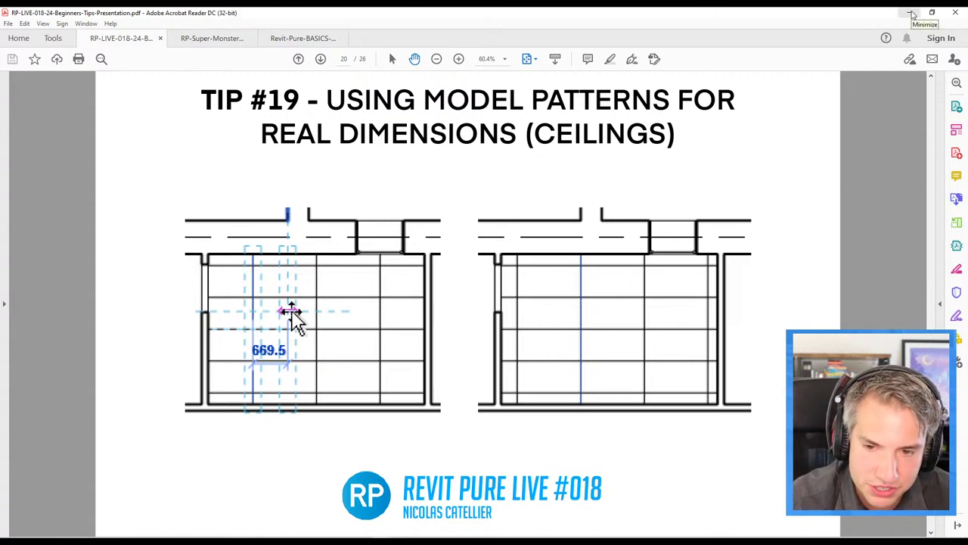
click(911, 13)
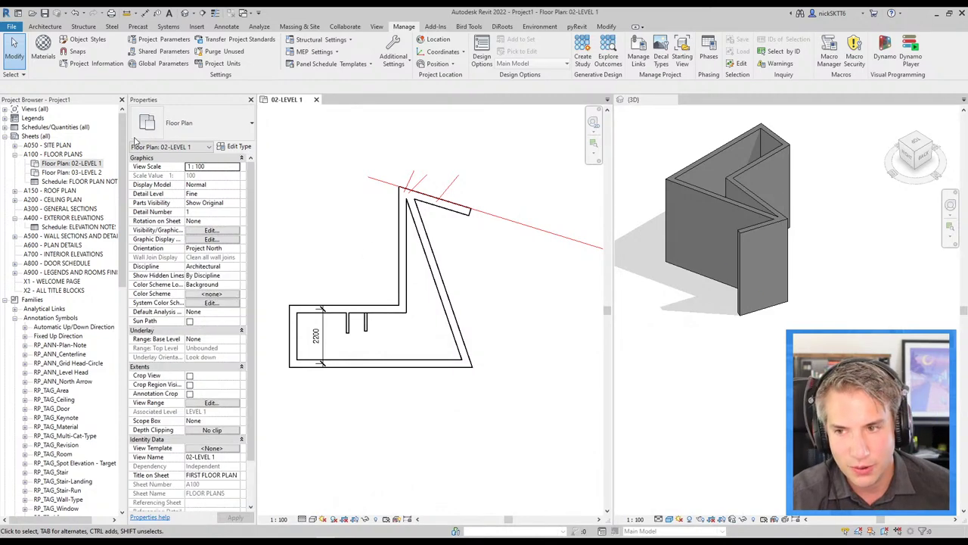
Step: Open the 01-CEILING LEVEL 1 reflected ceiling plan under the A200 - CEILING PLAN sheet
click(14, 200)
click(47, 200)
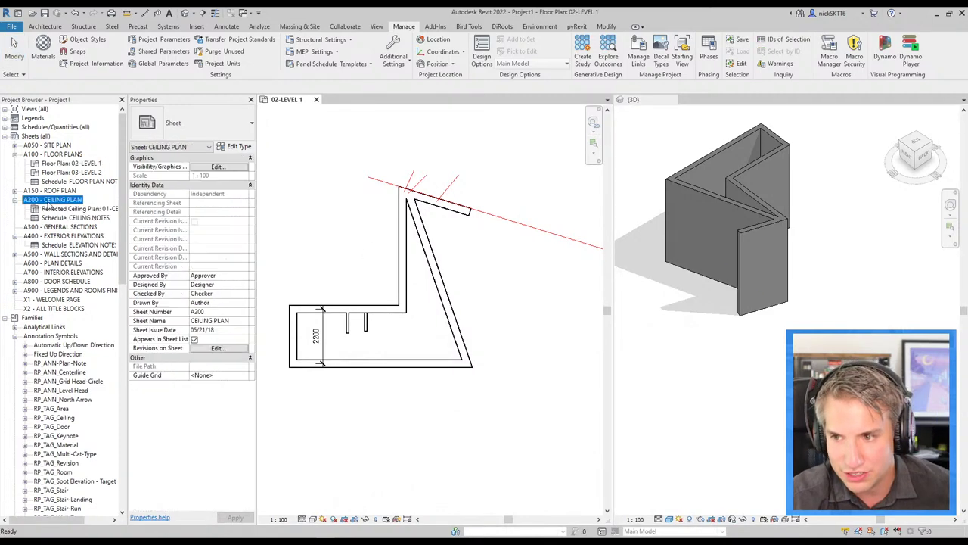
double_click(68, 208)
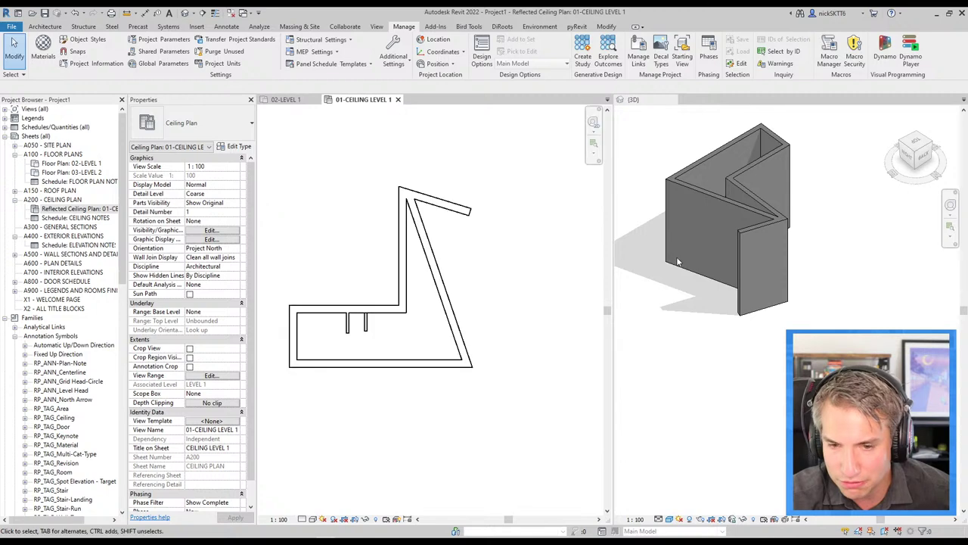
scroll(297, 327, up, 2)
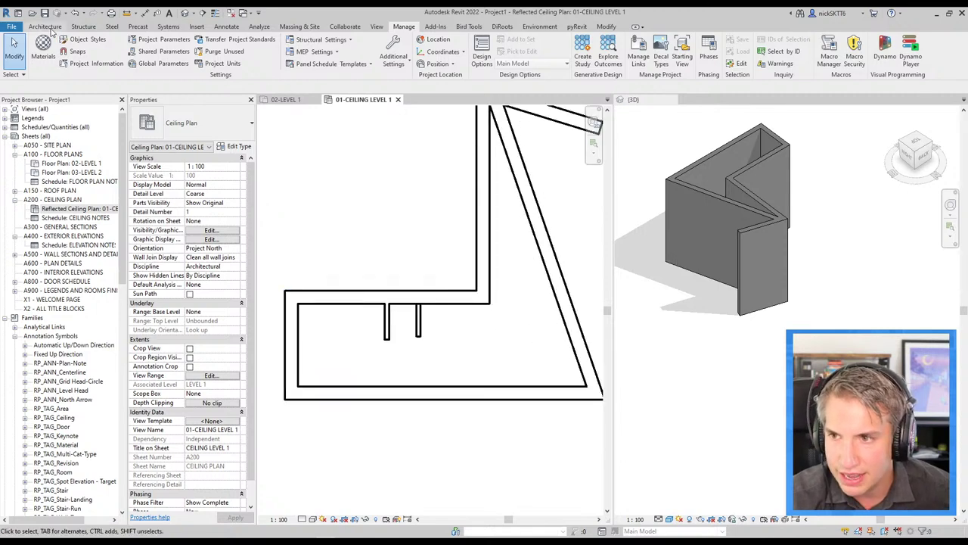
Step: Place a ceiling inside the room and select it
click(45, 27)
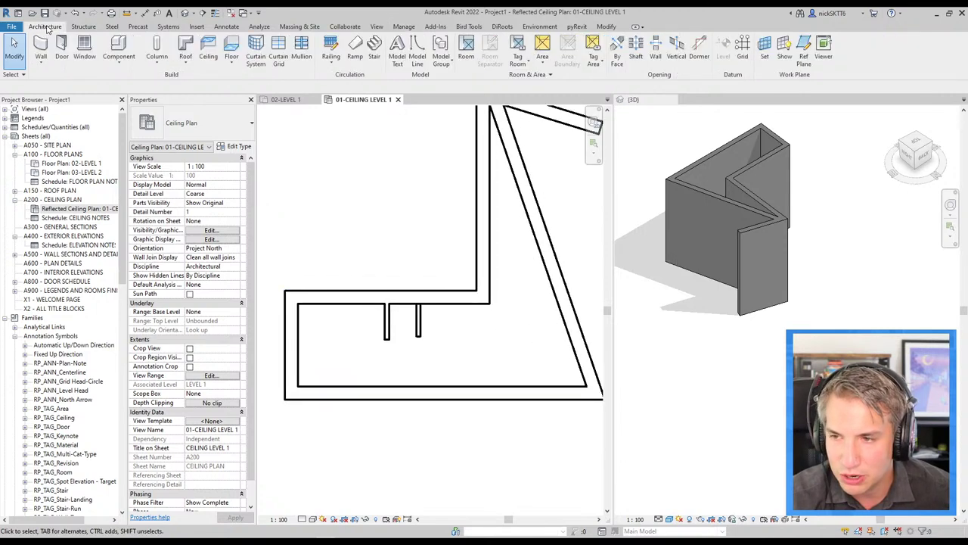
click(208, 50)
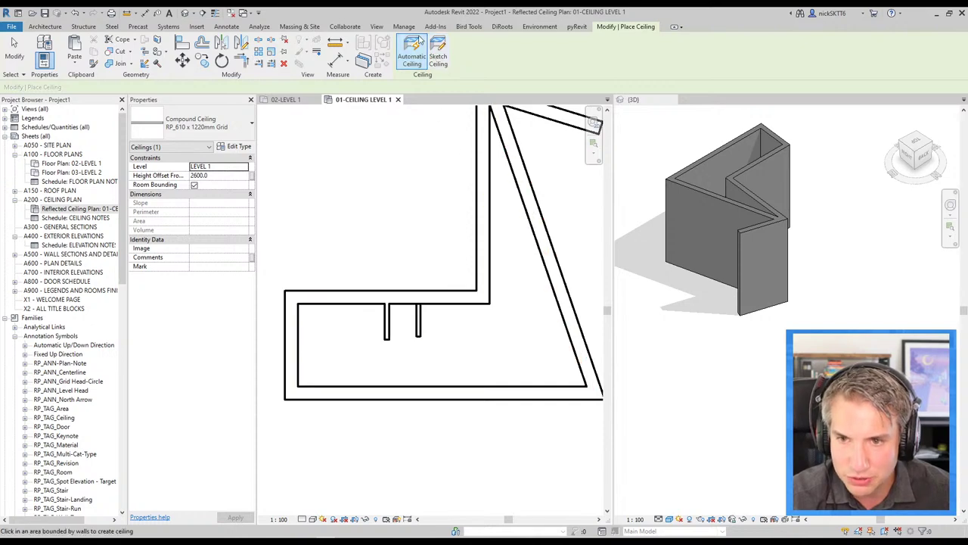
click(522, 336)
key(Escape)
key(Escape)
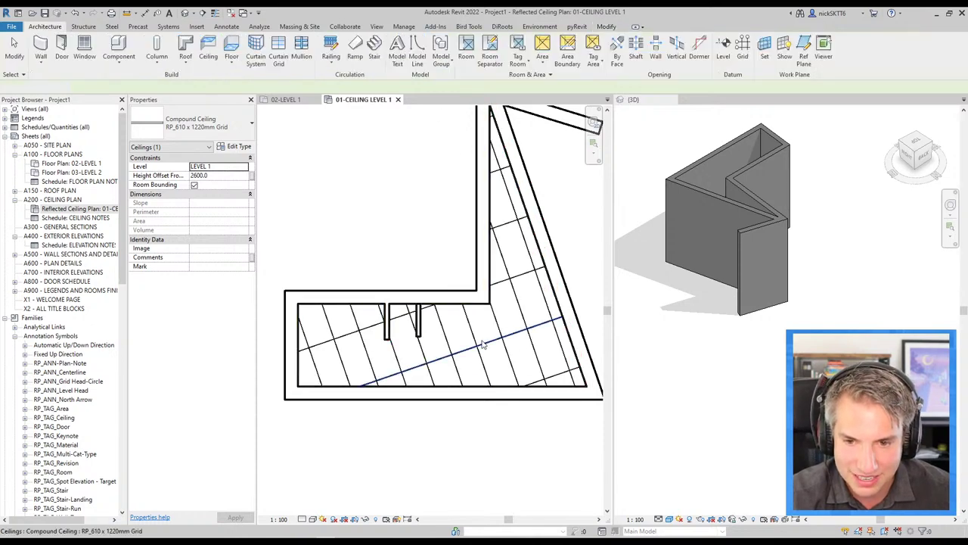
scroll(454, 337, down, 2)
click(452, 338)
scroll(452, 338, up, 2)
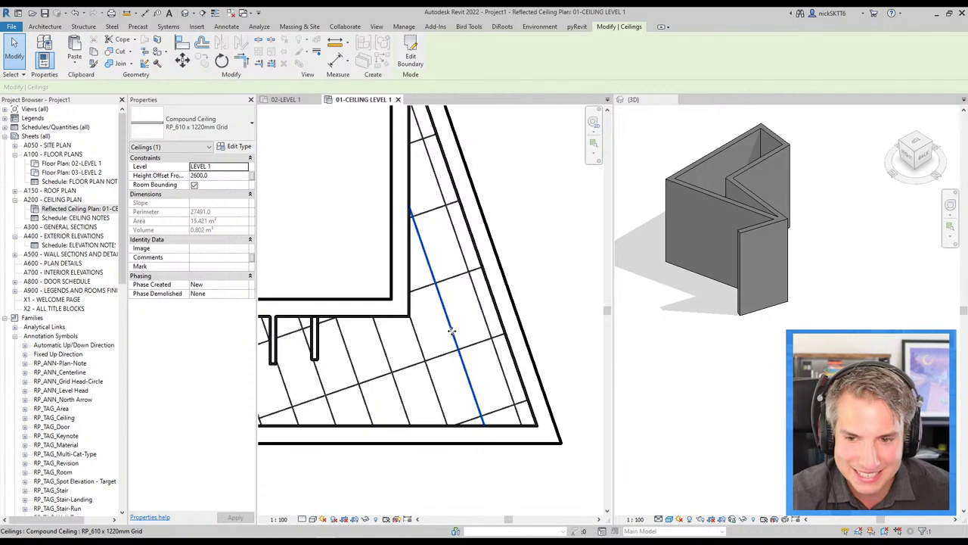
Step: Shift the ceiling's shallow grid lines downward, then select the ceiling for editing
click(435, 338)
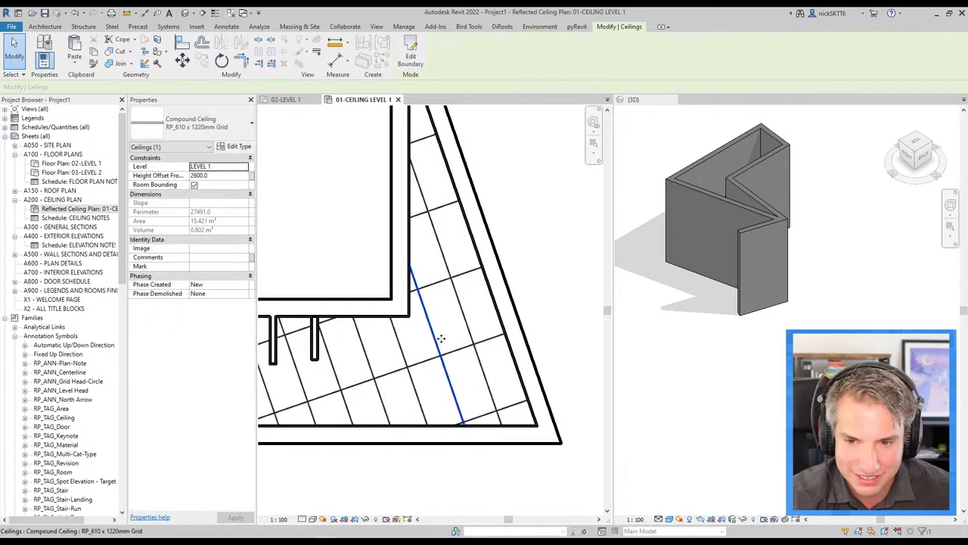
click(461, 331)
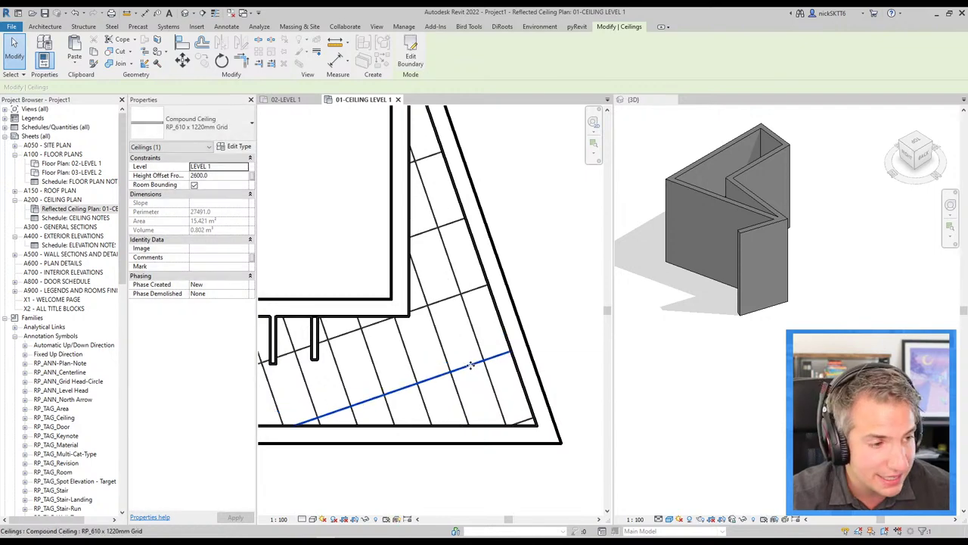
drag(470, 365, 470, 378)
key(Escape)
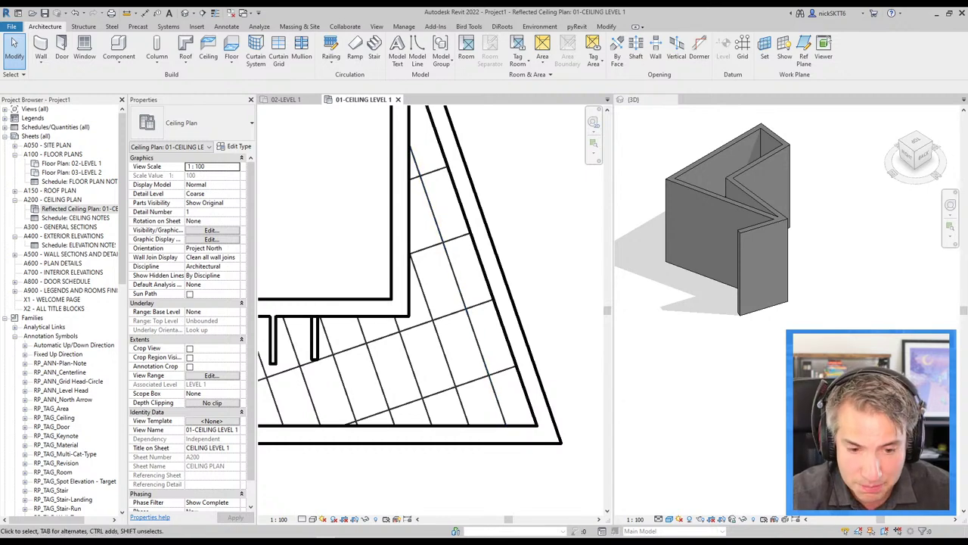
click(459, 350)
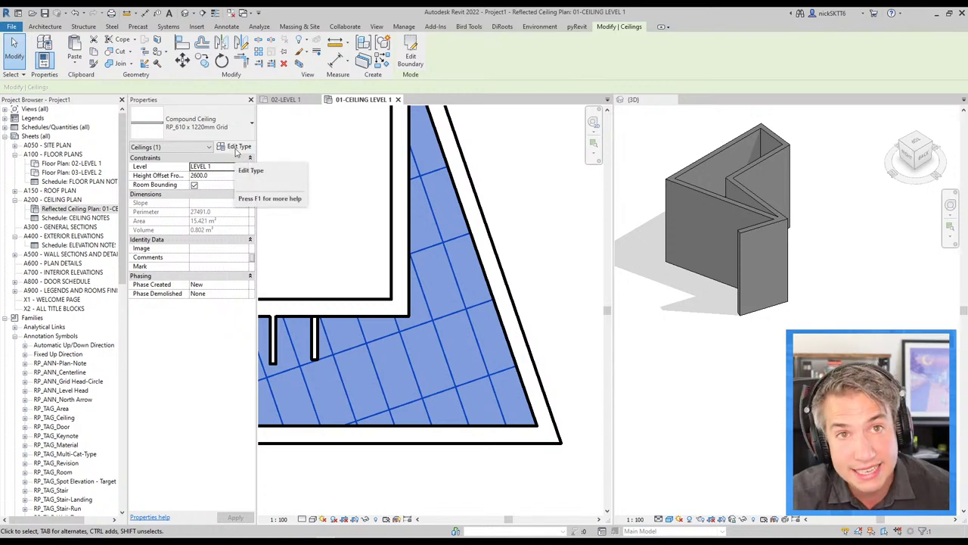
Step: Set the ceiling tile material's surface pattern to the drafting RP-Brick2 hatch
click(237, 148)
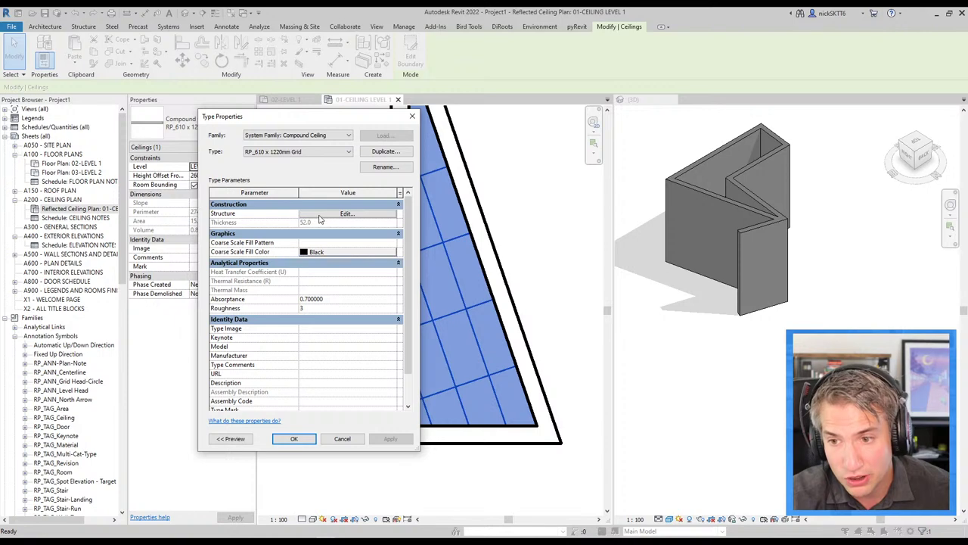
click(319, 214)
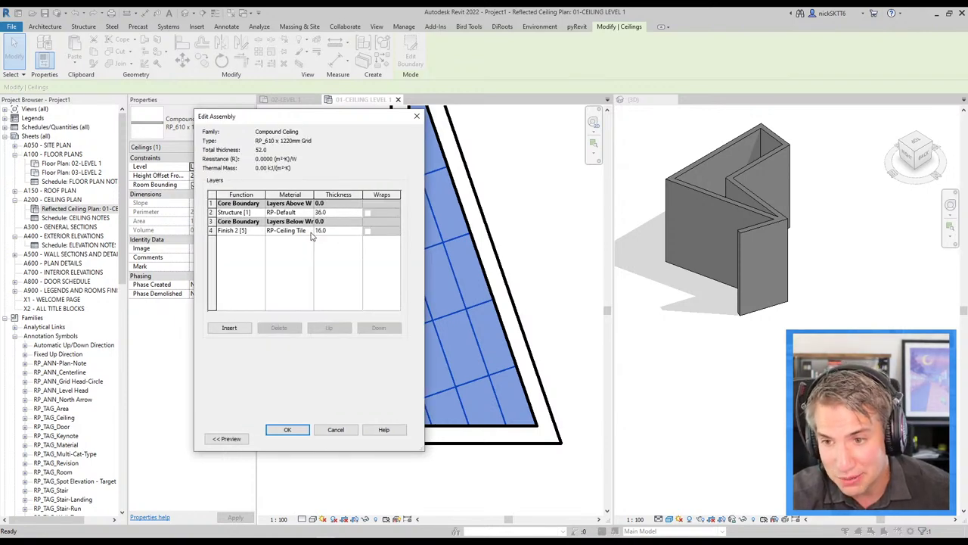
click(310, 230)
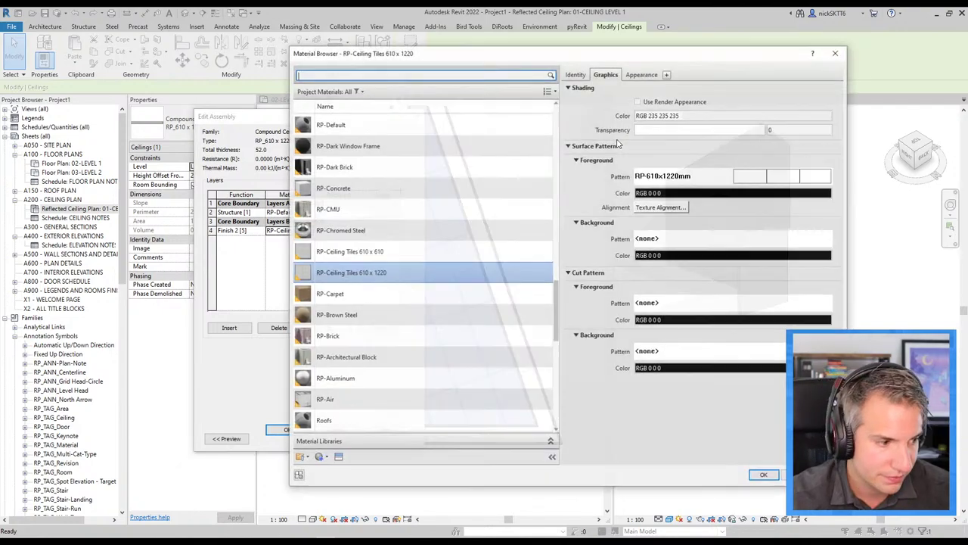
mouse_move(662, 58)
mouse_down()
mouse_move(457, 62)
mouse_move(556, 50)
mouse_up()
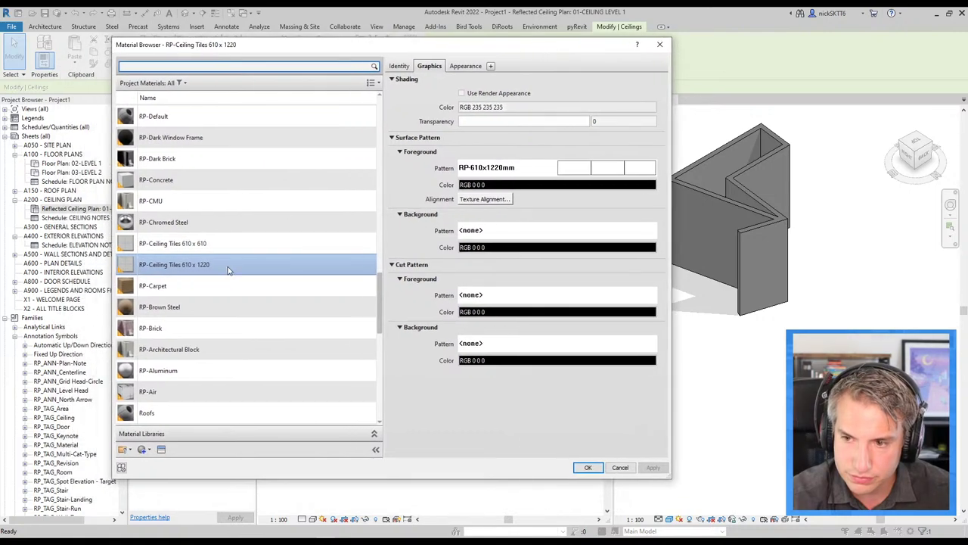
click(605, 174)
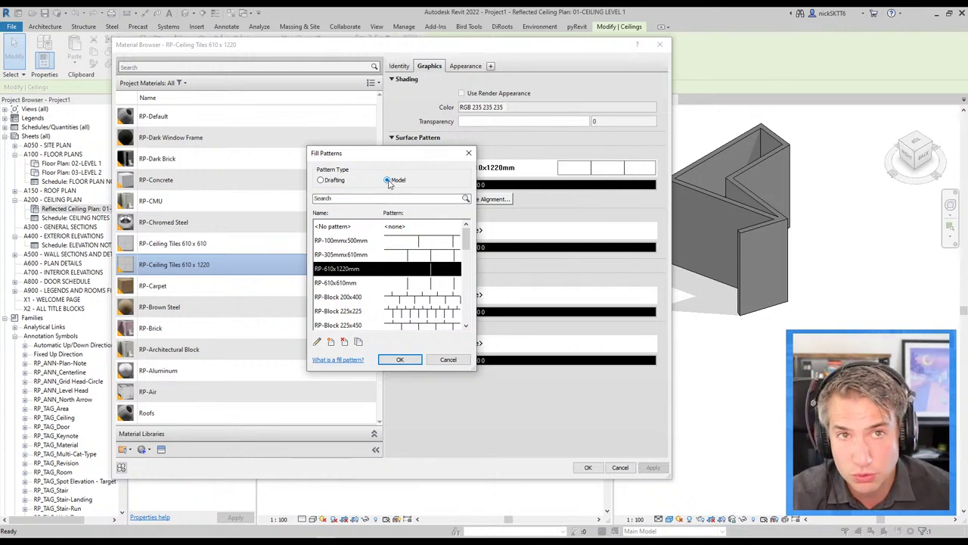
click(320, 180)
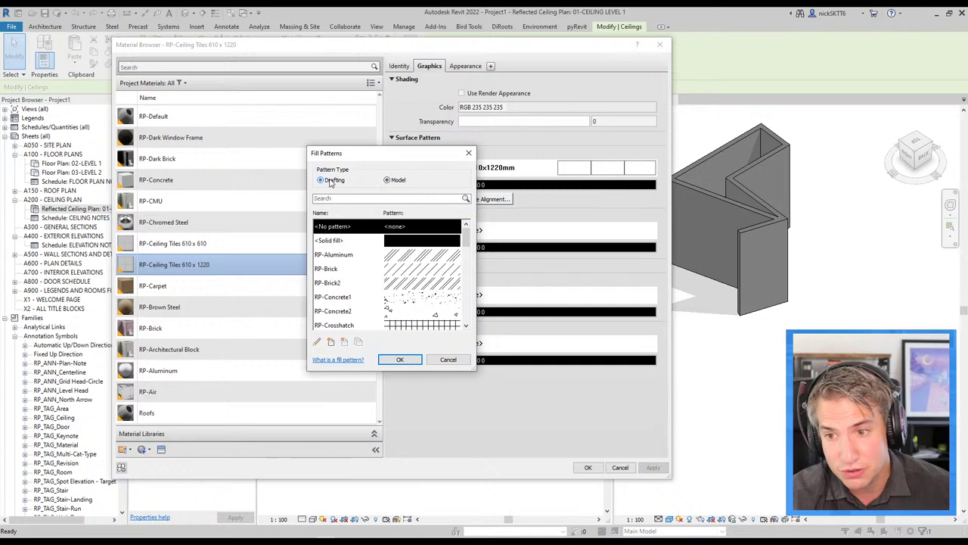
click(408, 257)
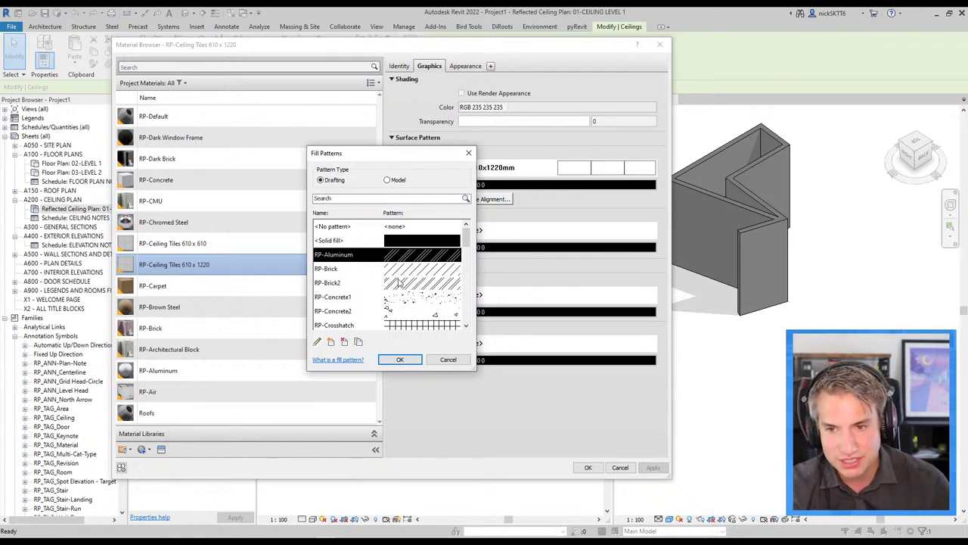
click(398, 282)
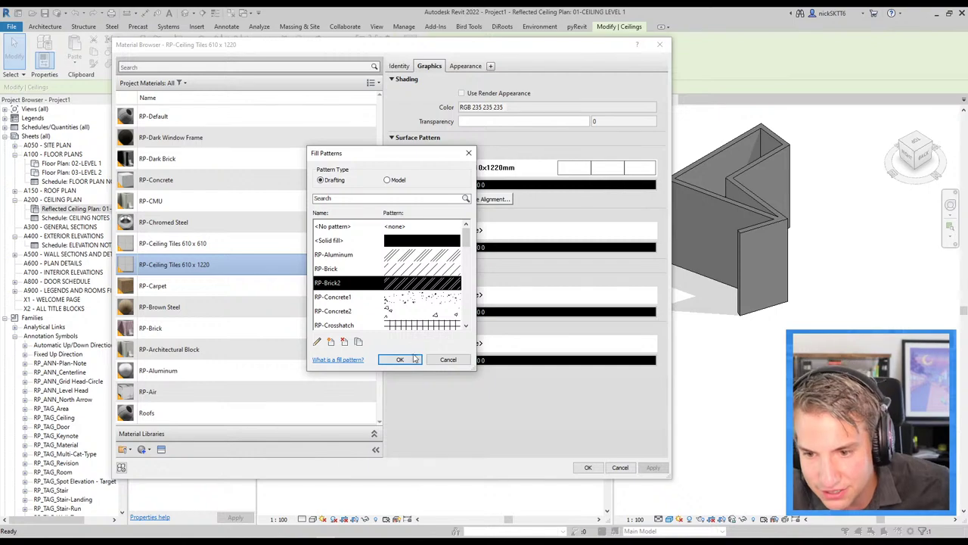
click(415, 359)
click(594, 467)
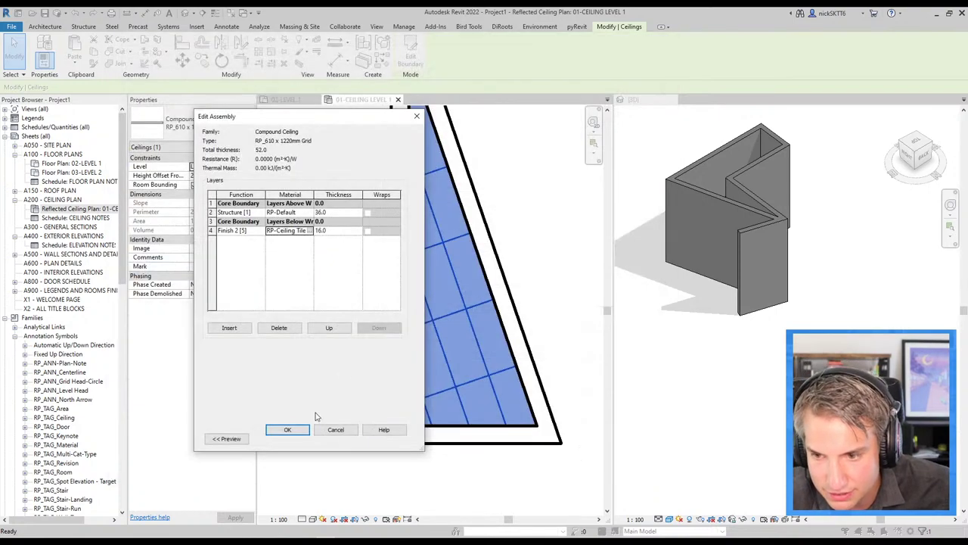
click(292, 437)
click(296, 439)
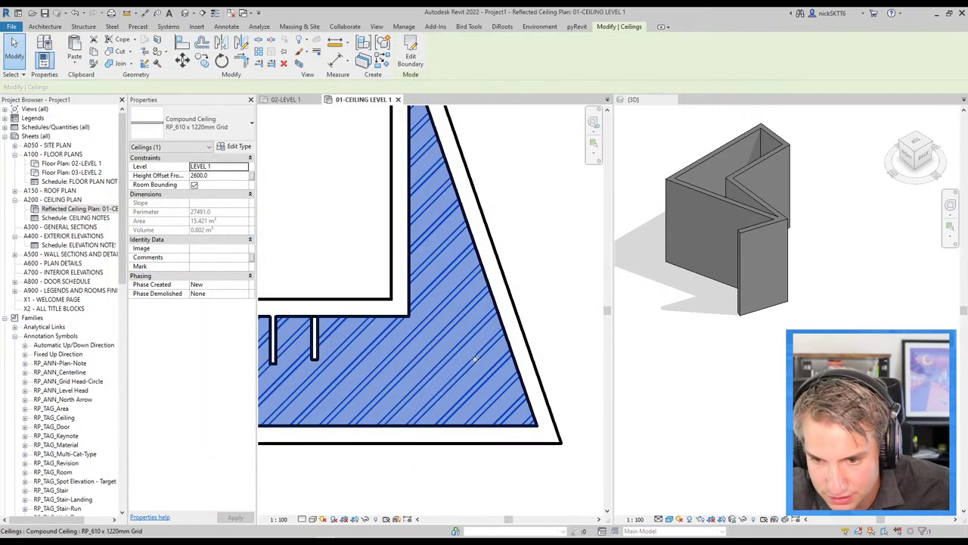
Step: Inspect the RP-Brick2 hatch on the ceiling, then reselect the ceiling
click(540, 250)
scroll(476, 310, down, 2)
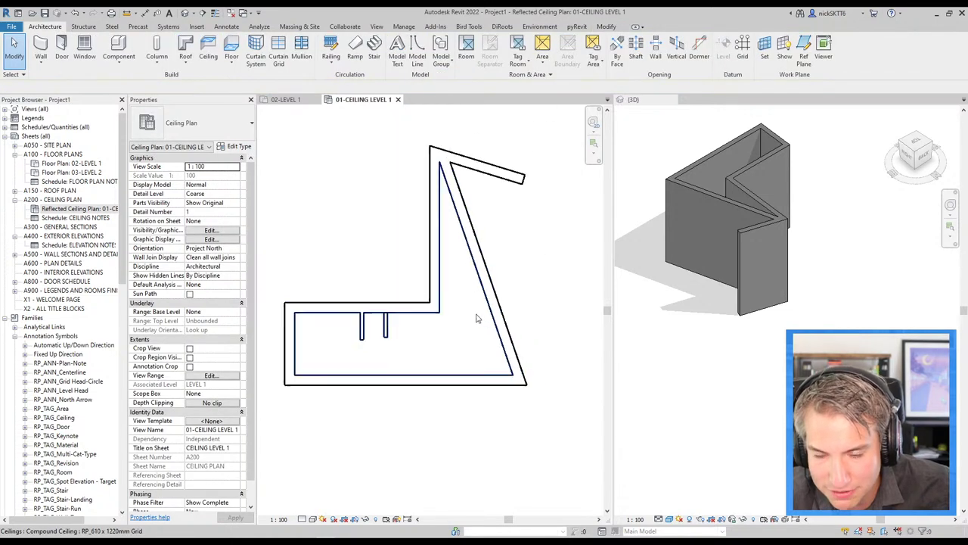
click(464, 318)
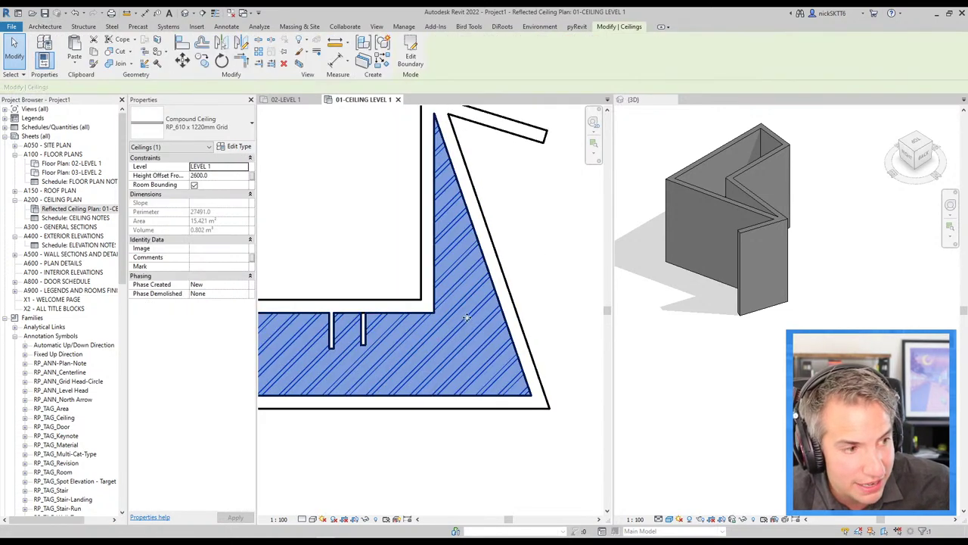
key(Escape)
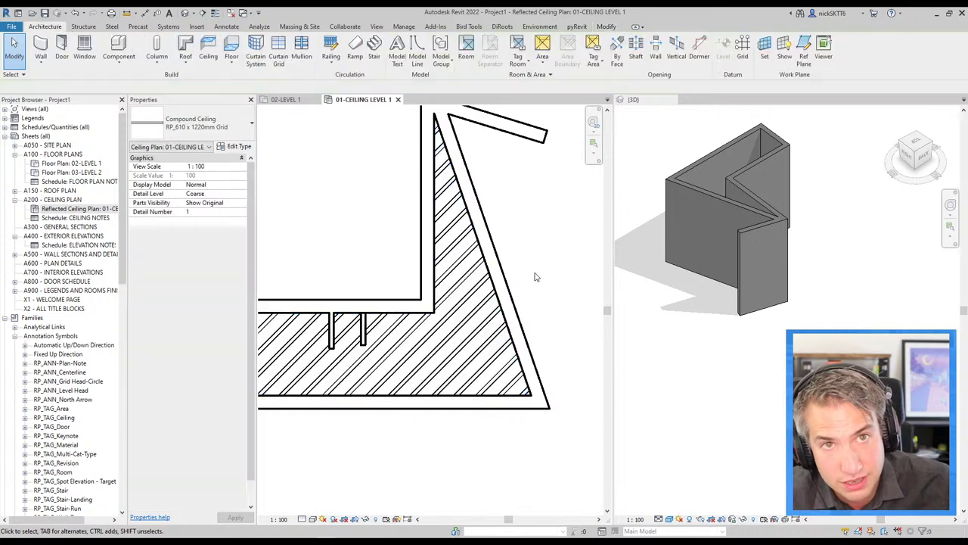
click(462, 322)
Step: Change the tile material's surface pattern to the RP-Block 200x400 model pattern
click(236, 146)
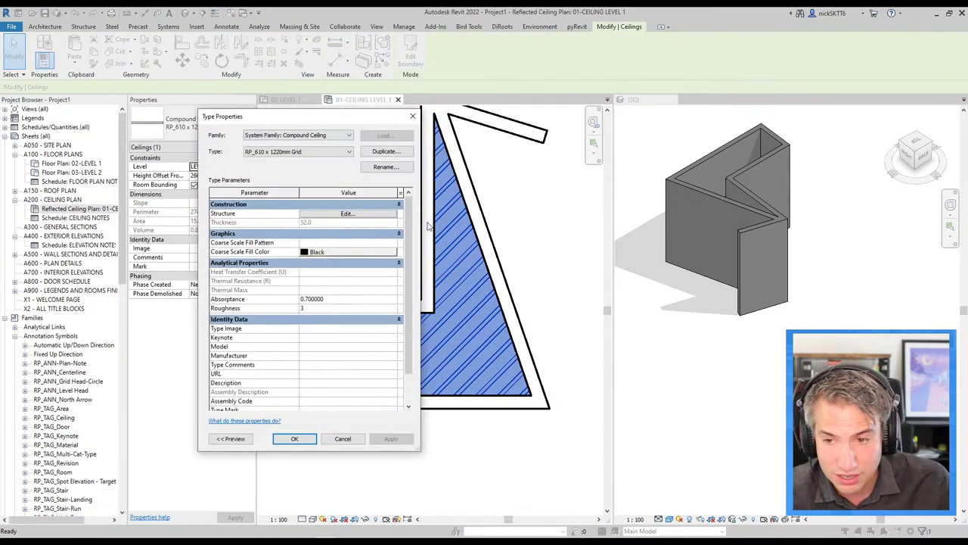
click(374, 213)
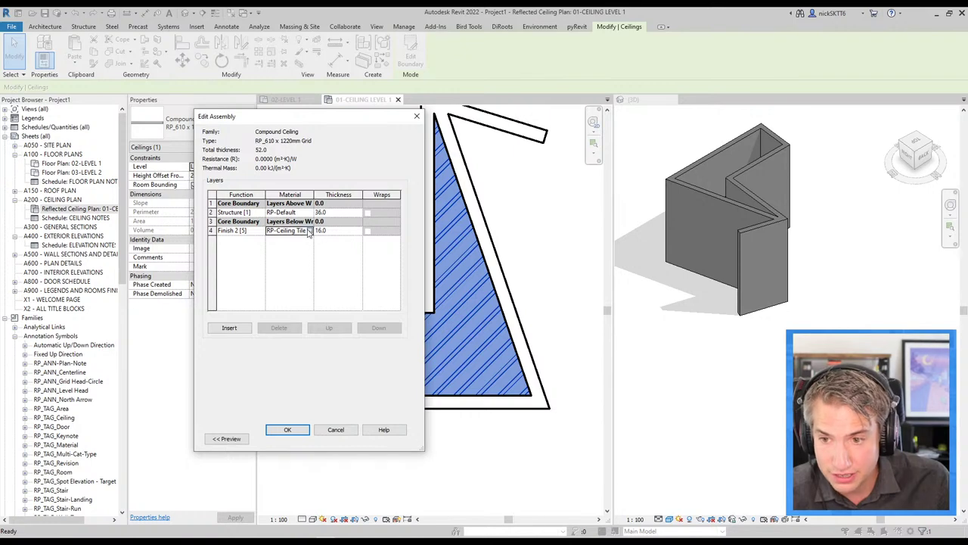
click(309, 230)
click(529, 168)
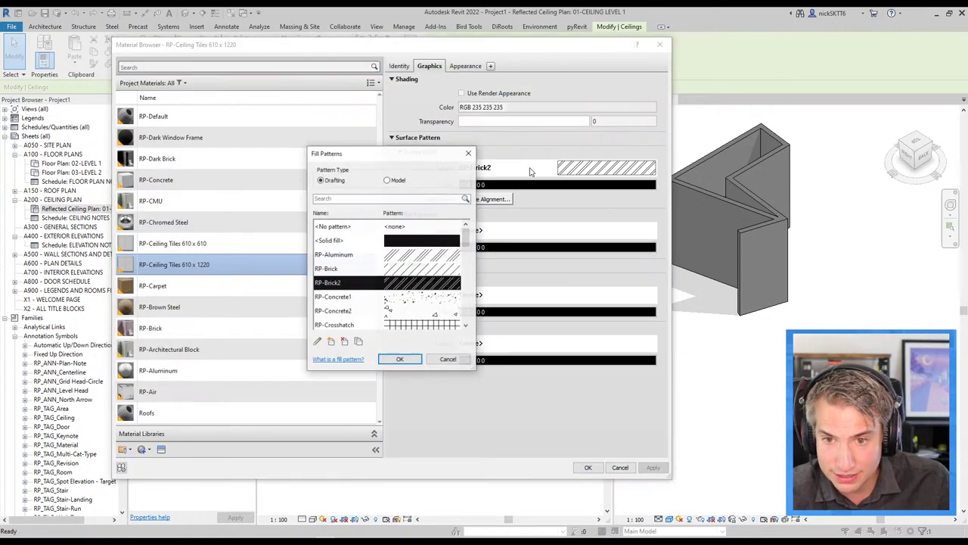
click(398, 179)
click(368, 300)
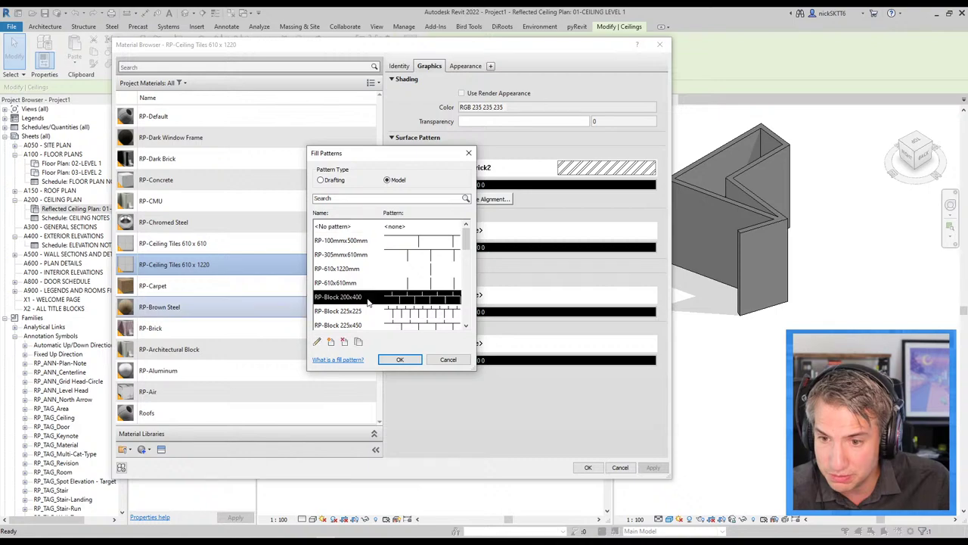
click(403, 360)
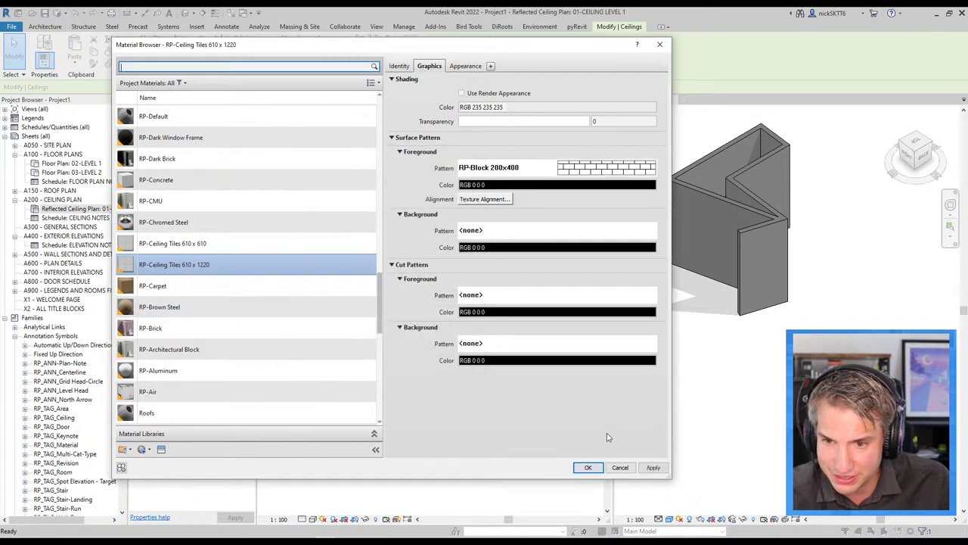
click(590, 469)
click(287, 428)
click(307, 435)
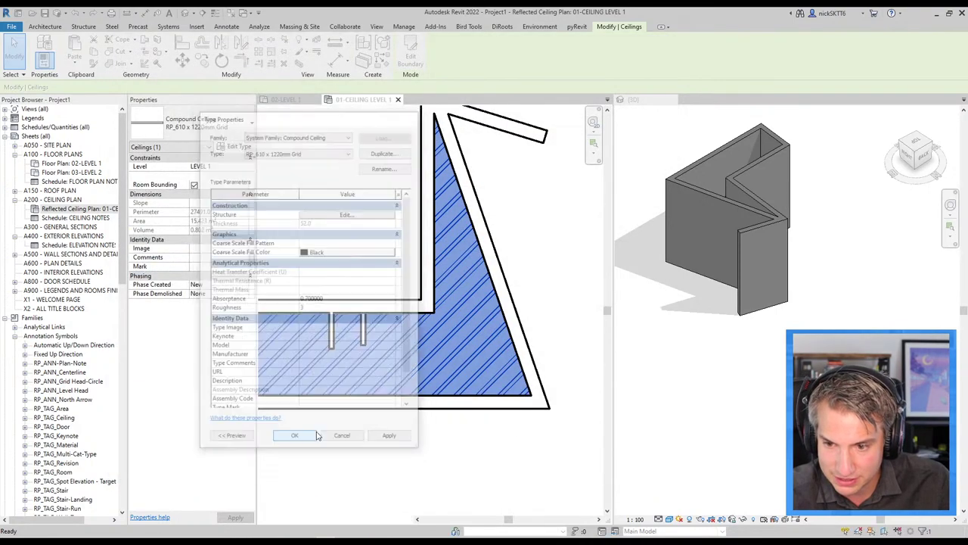
scroll(484, 454, up, 3)
scroll(454, 359, up, 2)
key(Escape)
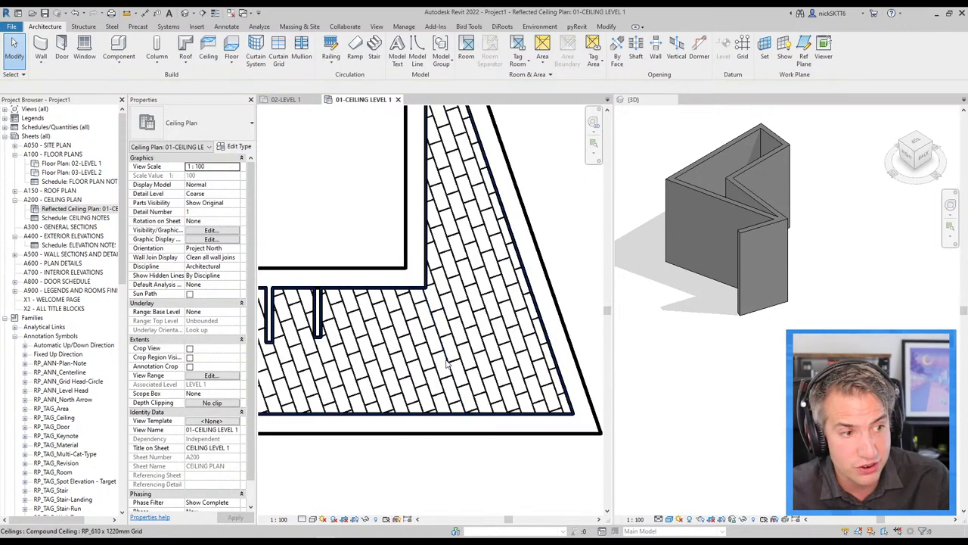
Step: Select the ceiling, then pan the plan toward the ceiling's left end
click(446, 364)
scroll(446, 361, up, 2)
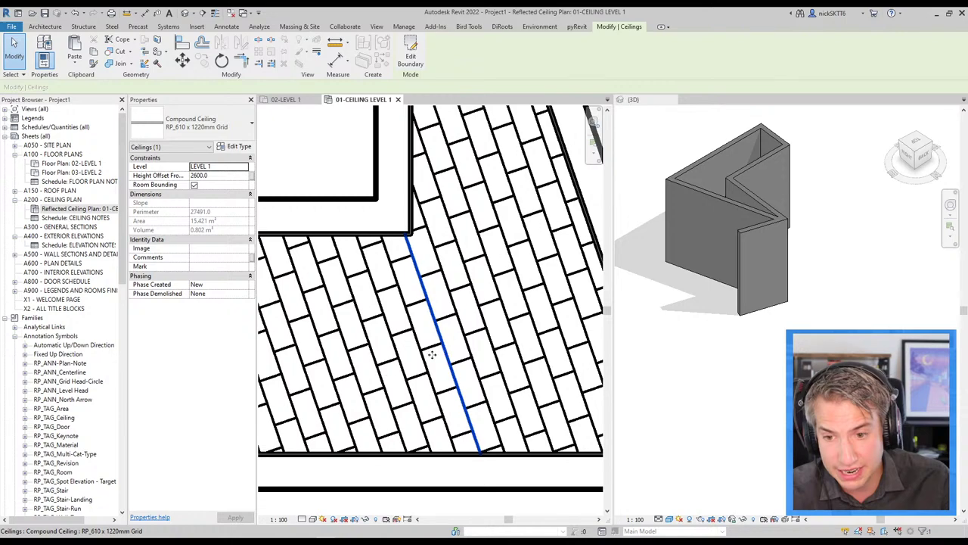
scroll(423, 354, down, 2)
scroll(412, 355, down, 2)
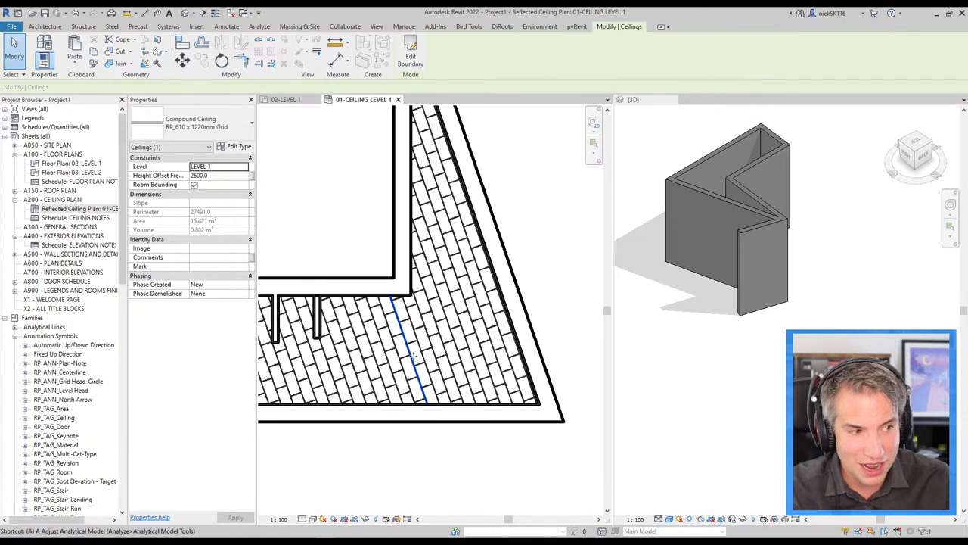
key(Escape)
middle_drag(413, 355, 560, 344)
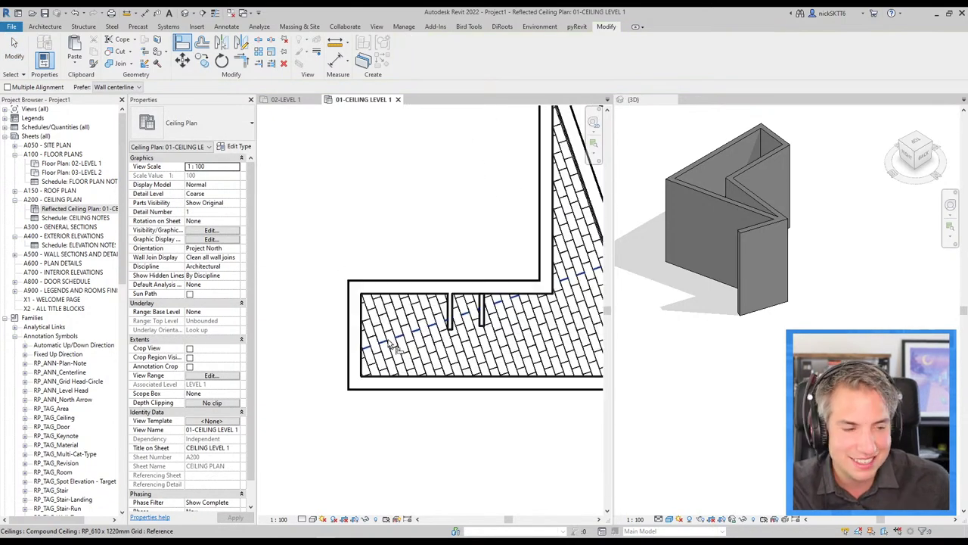
scroll(392, 345, up, 2)
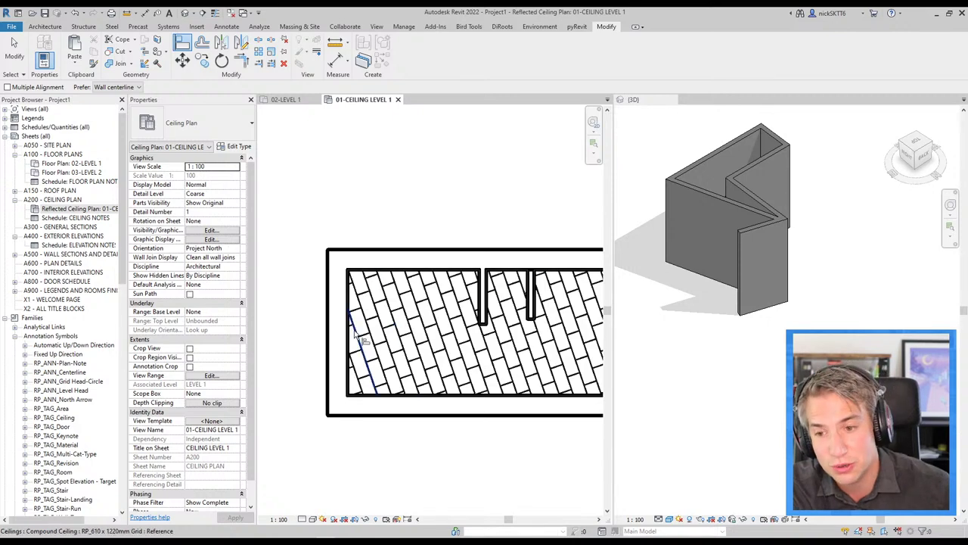
Step: Align a block pattern line to the ceiling's left edge with AL
click(350, 340)
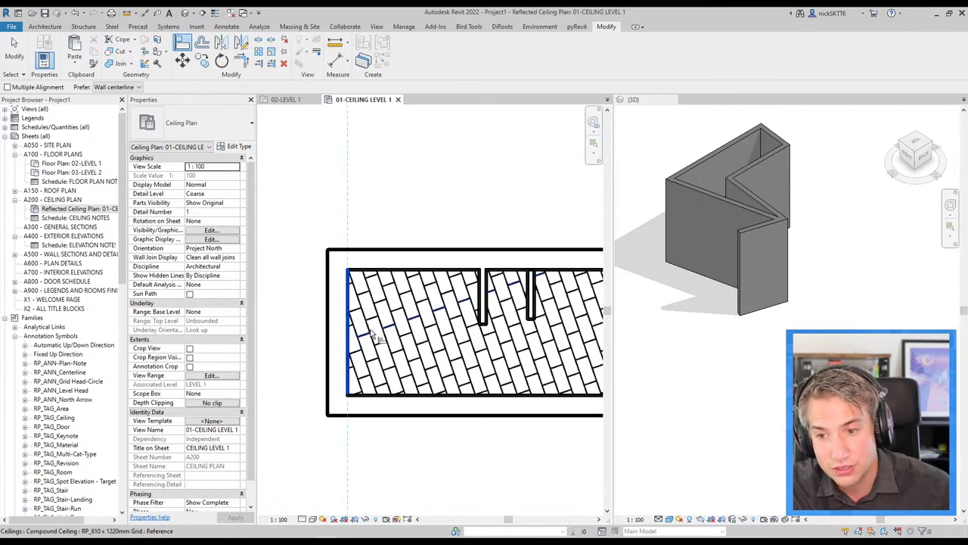
click(365, 336)
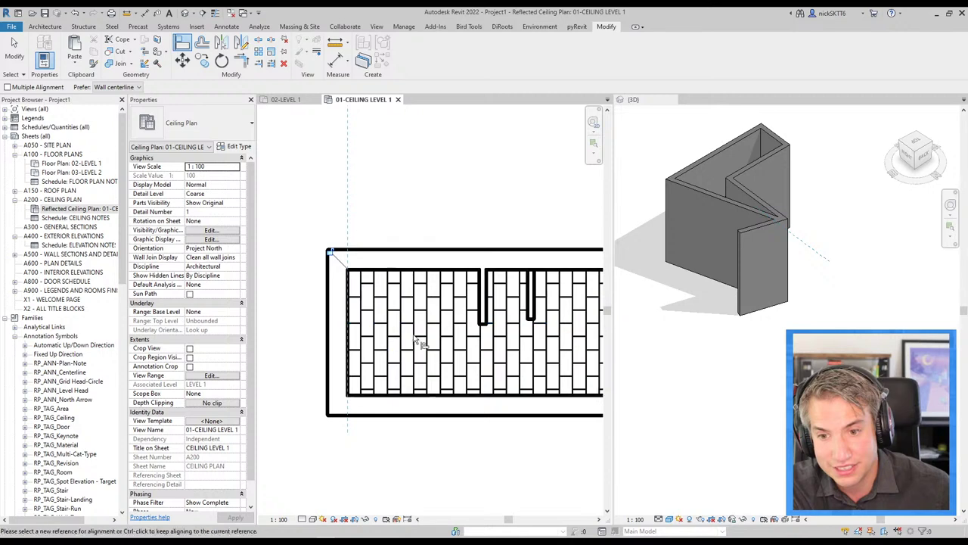
scroll(393, 289, up, 2)
scroll(509, 331, down, 3)
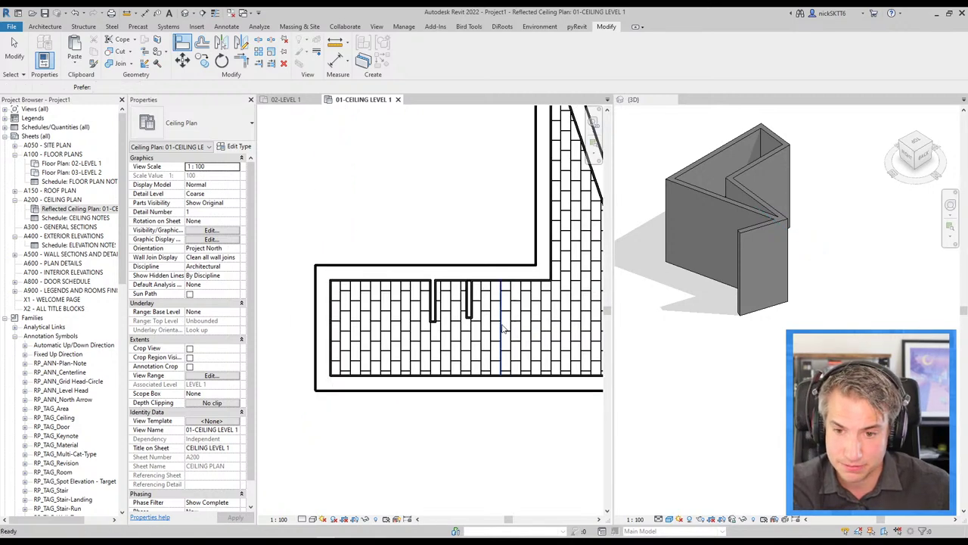
key(Escape)
key(Escape)
Step: Review the aligned ceiling pattern, then switch to the Tip #19 slide
click(492, 311)
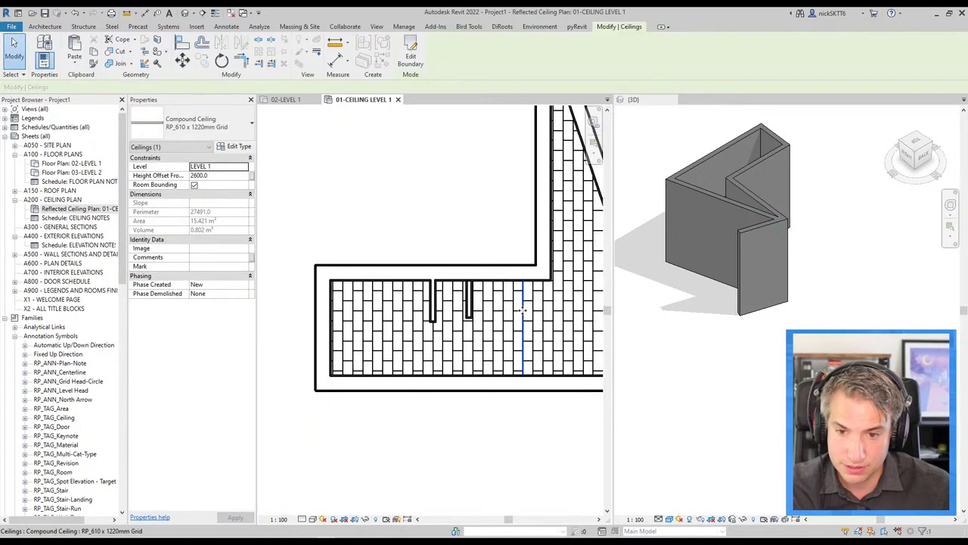
key(Escape)
scroll(476, 332, down, 2)
scroll(472, 272, up, 3)
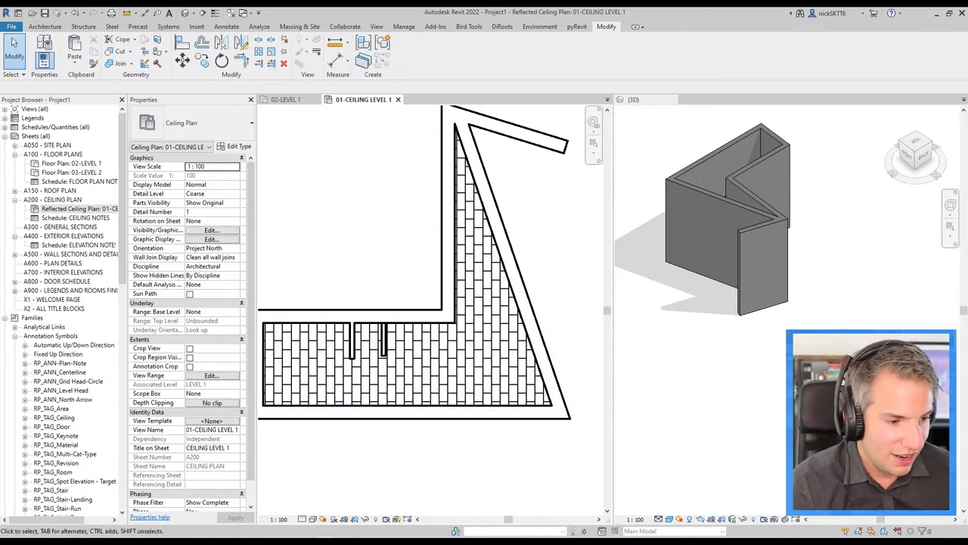
key(alt+Tab)
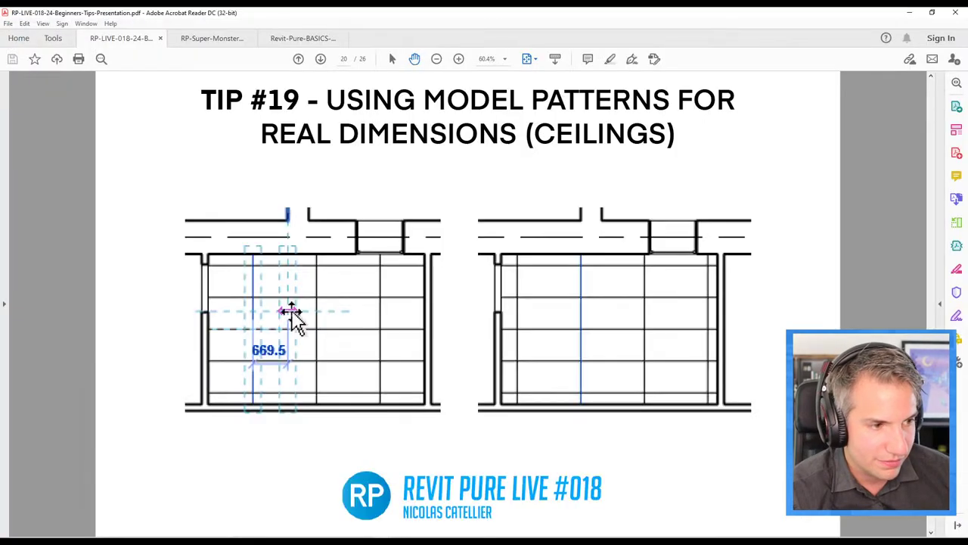
Step: Scroll the PDF to the Tip #20 structural-vs-architectural columns slide
scroll(620, 339, down, 1)
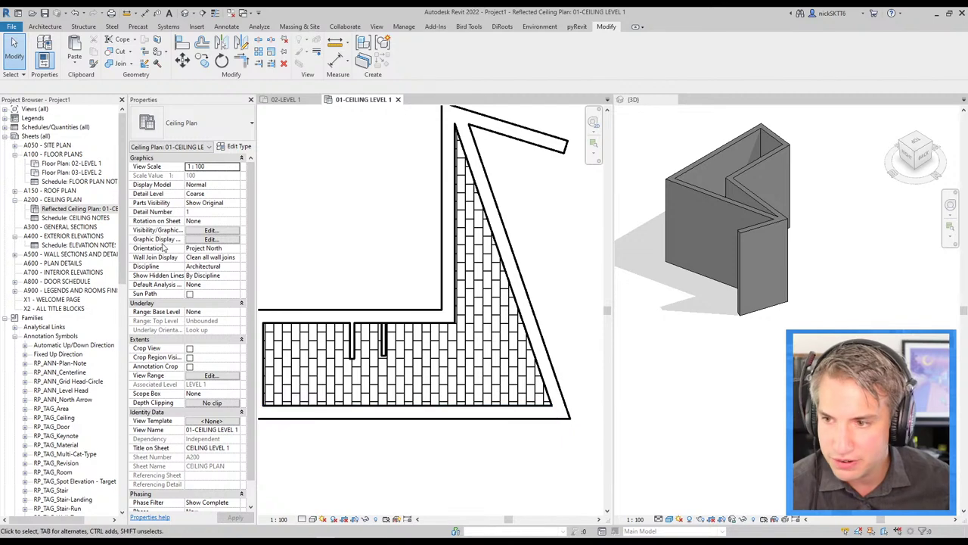
Step: In 02-LEVEL 1, start a structural column set to Height up to LEVEL 2
double_click(72, 164)
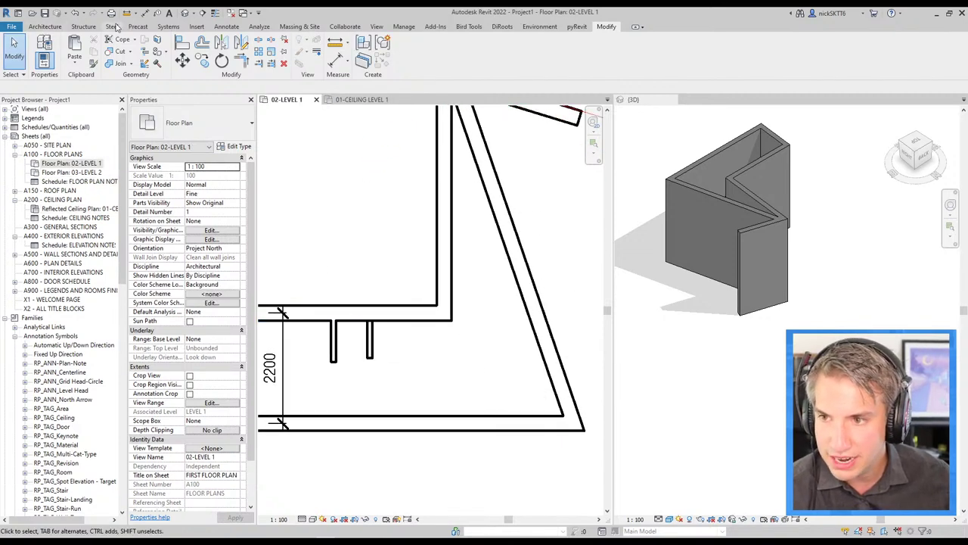
click(114, 27)
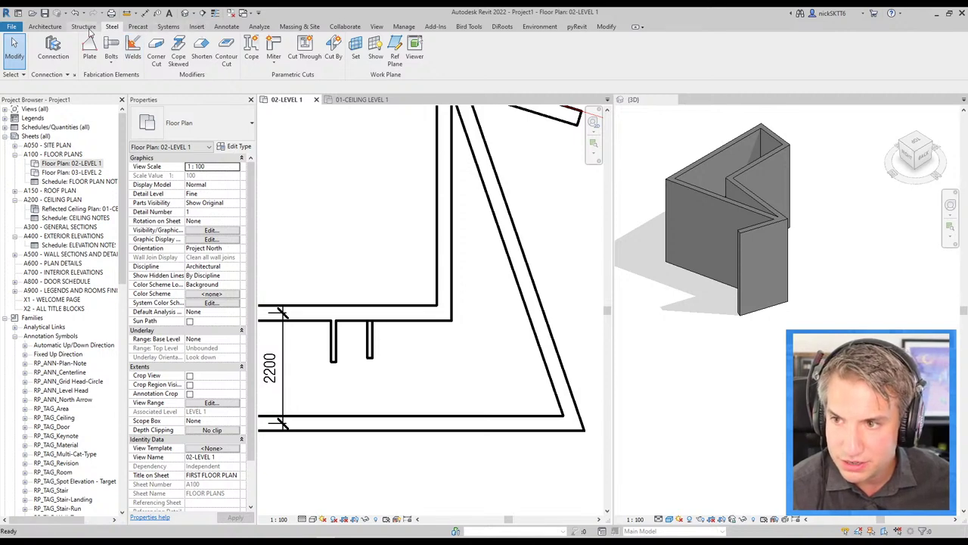
click(85, 26)
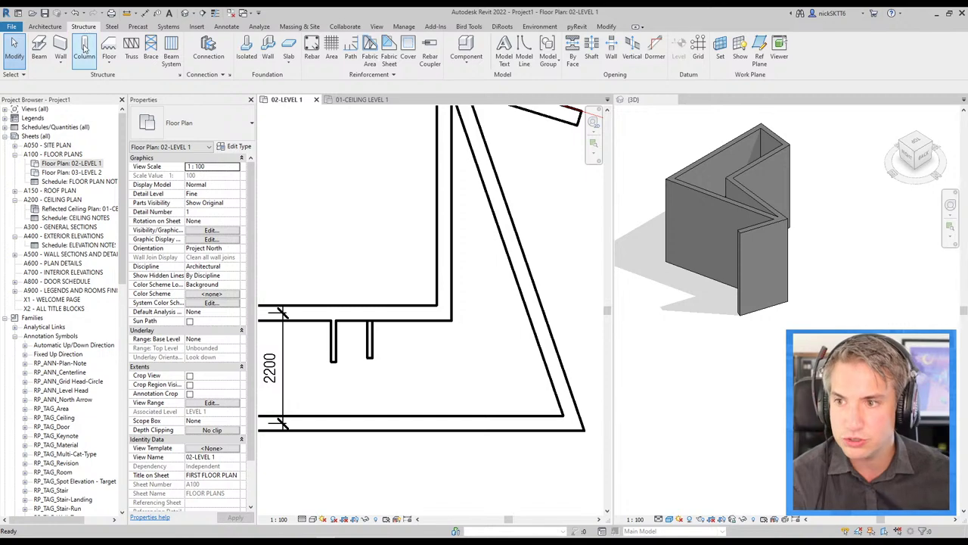
click(85, 48)
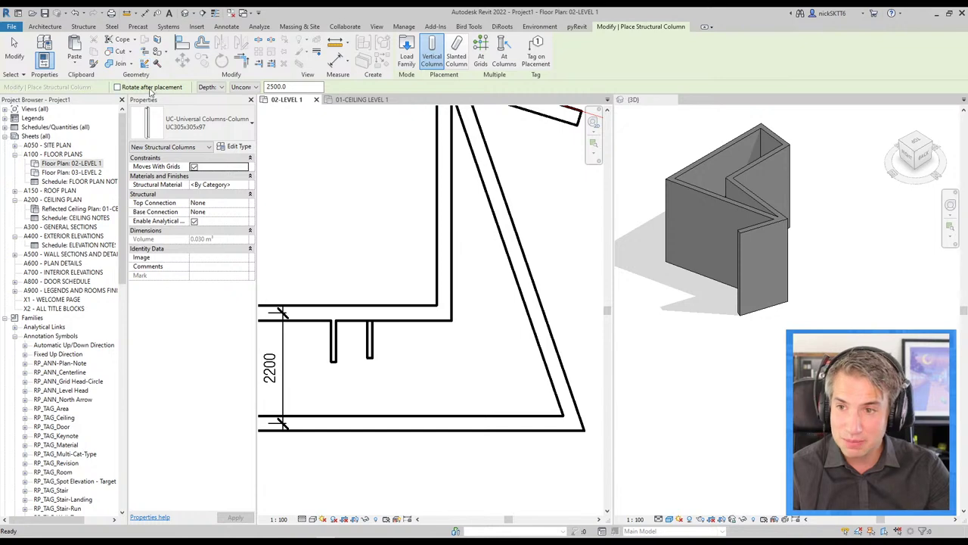
click(205, 87)
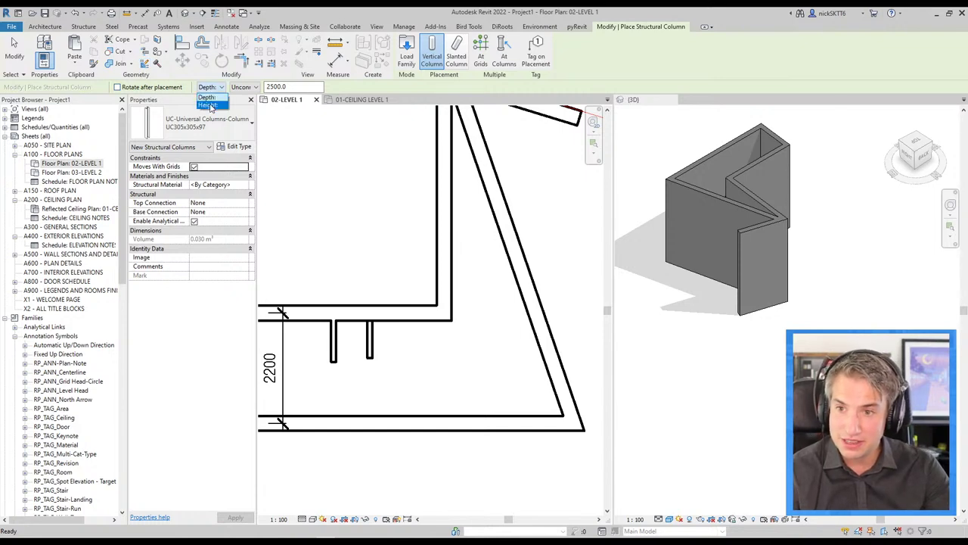
click(208, 106)
click(244, 87)
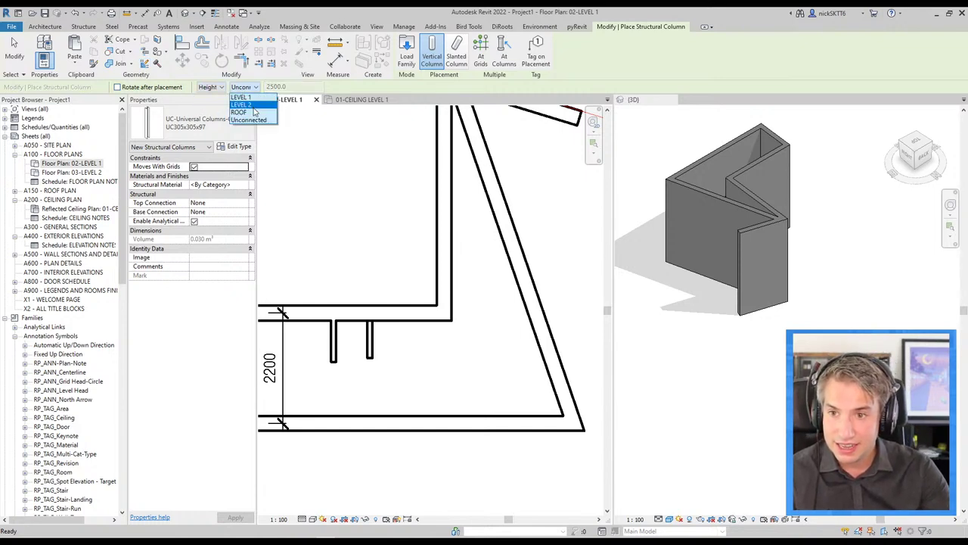
click(249, 105)
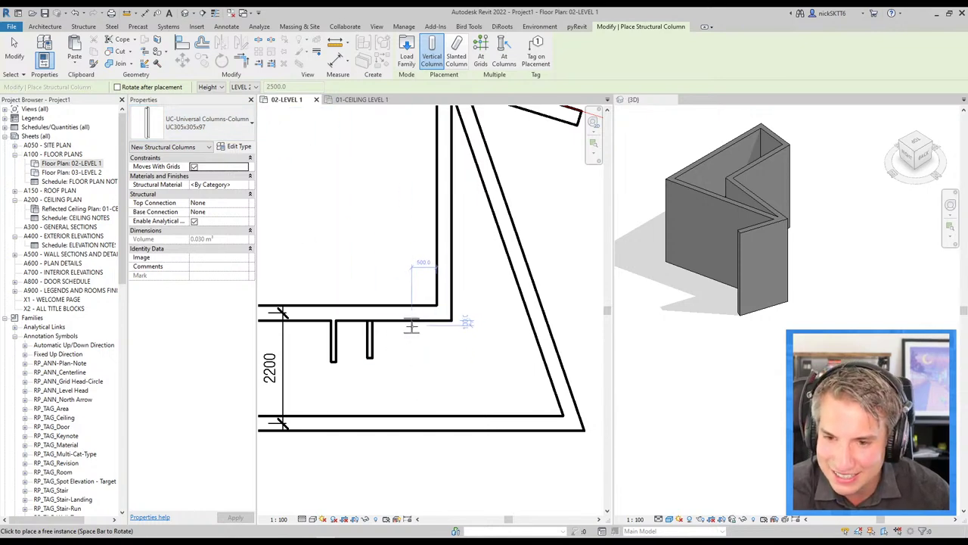
Step: Place the UC305x305x97 steel column near the wall and select it
click(412, 328)
key(Escape)
key(Escape)
scroll(413, 330, up, 3)
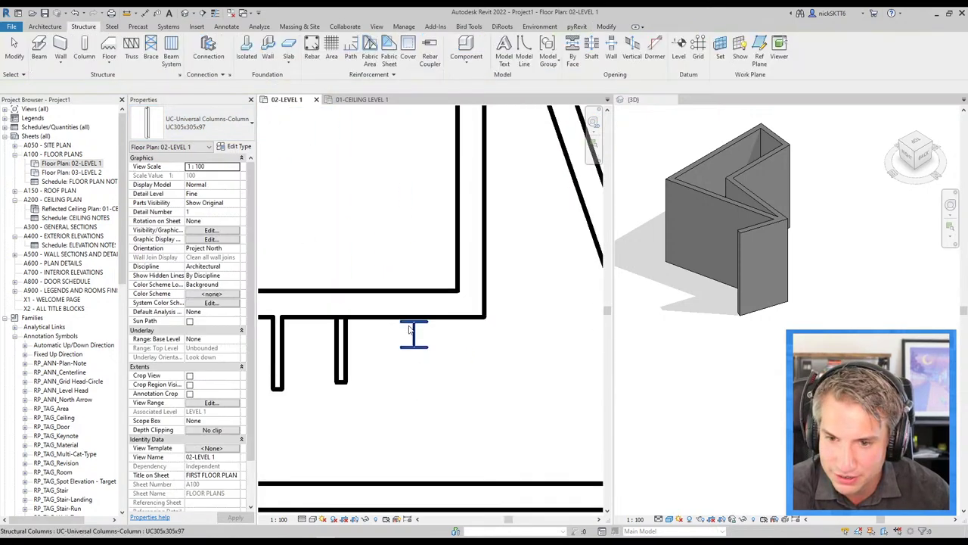
click(414, 324)
scroll(414, 325, up, 2)
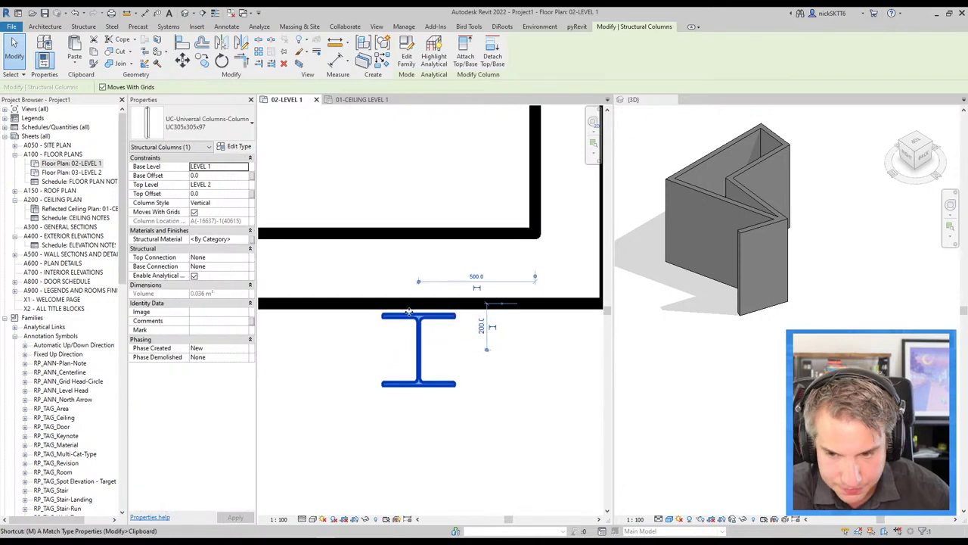
Step: Move the column tight against the wall face with MV
key(m)
key(v)
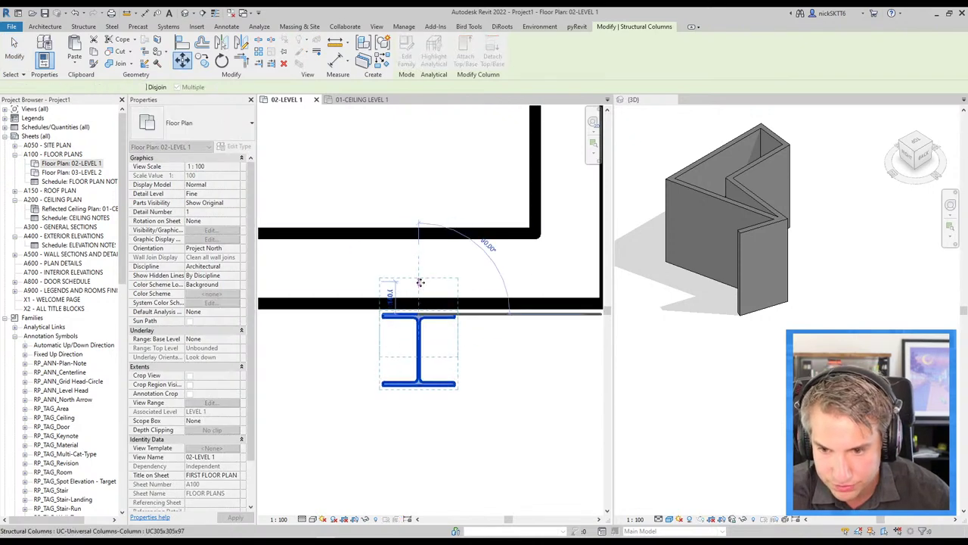
click(422, 283)
scroll(446, 326, down, 2)
key(Escape)
scroll(447, 327, down, 2)
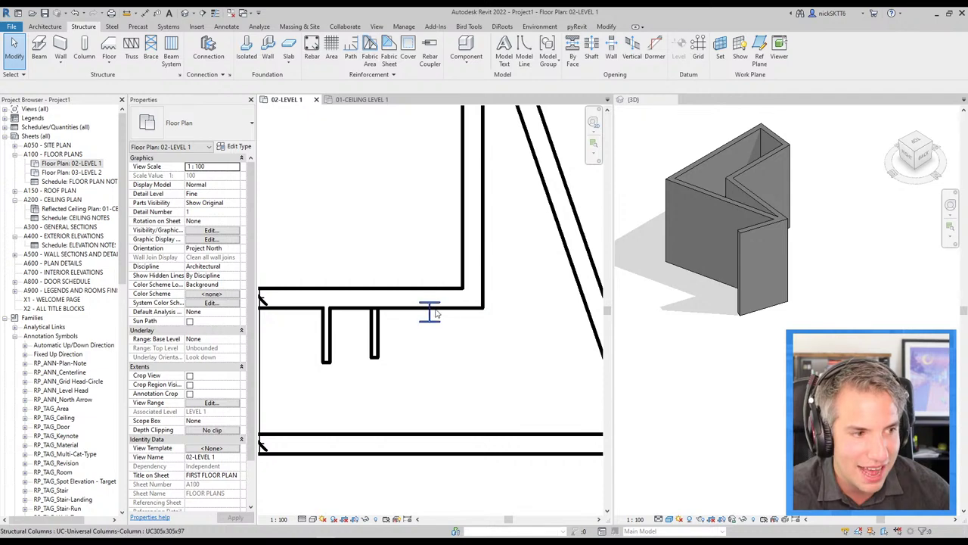
mouse_move(428, 337)
middle_down()
mouse_move(426, 347)
mouse_move(410, 340)
middle_up()
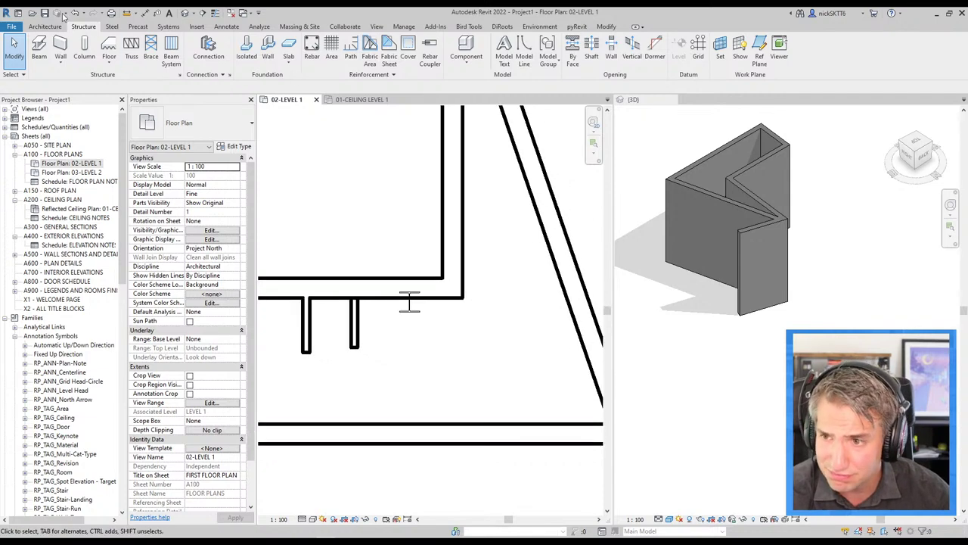
click(45, 26)
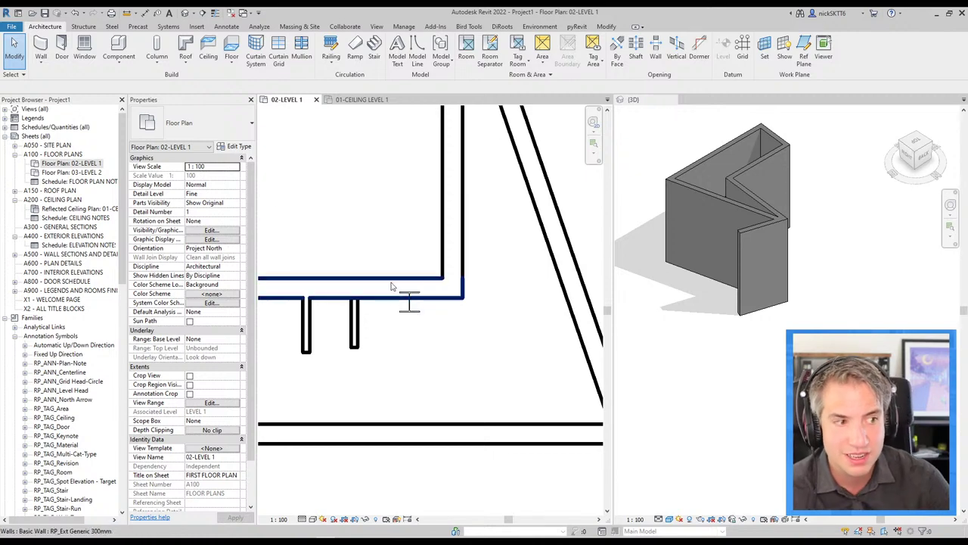
Step: Place a 610 x 610mm rectangular architectural column over the steel I-column
click(157, 59)
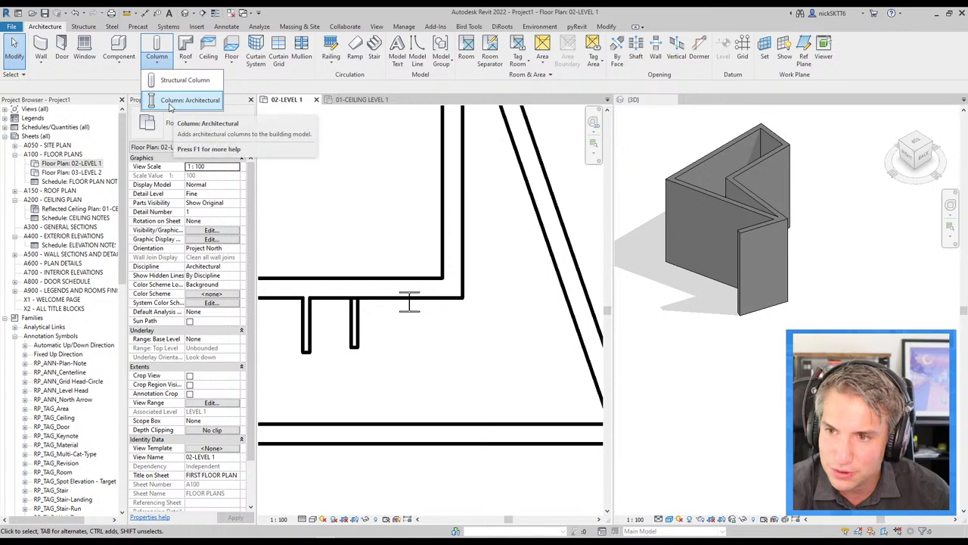
click(187, 106)
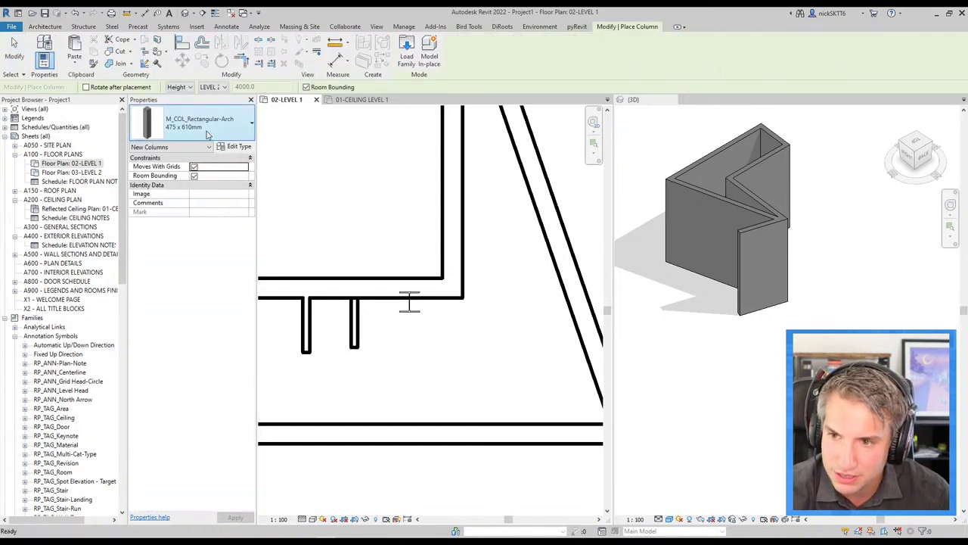
click(201, 129)
click(170, 206)
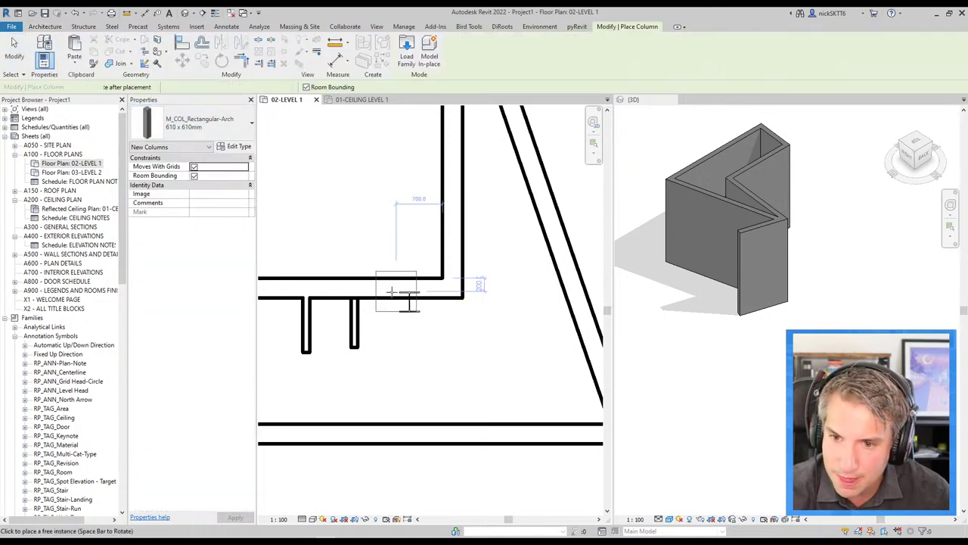
click(409, 302)
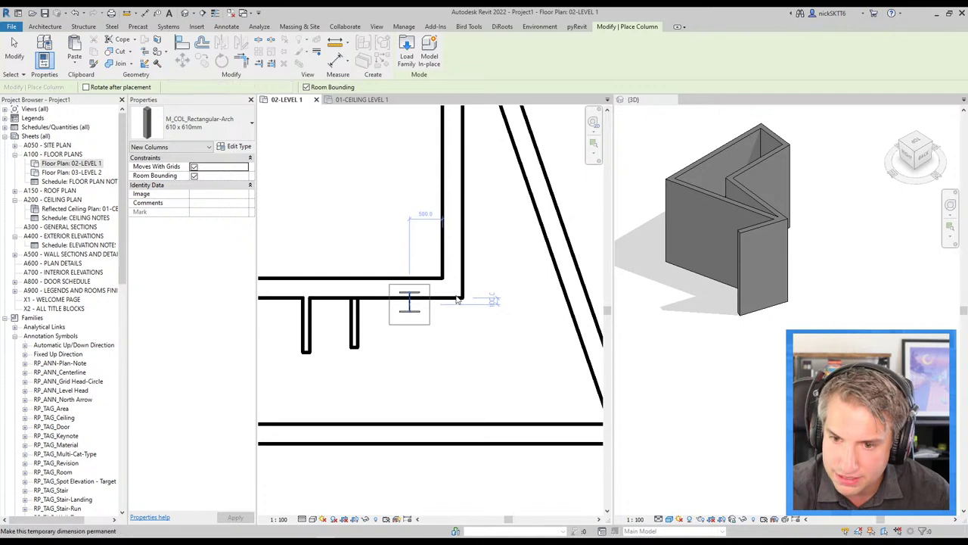
scroll(409, 329, up, 3)
key(Escape)
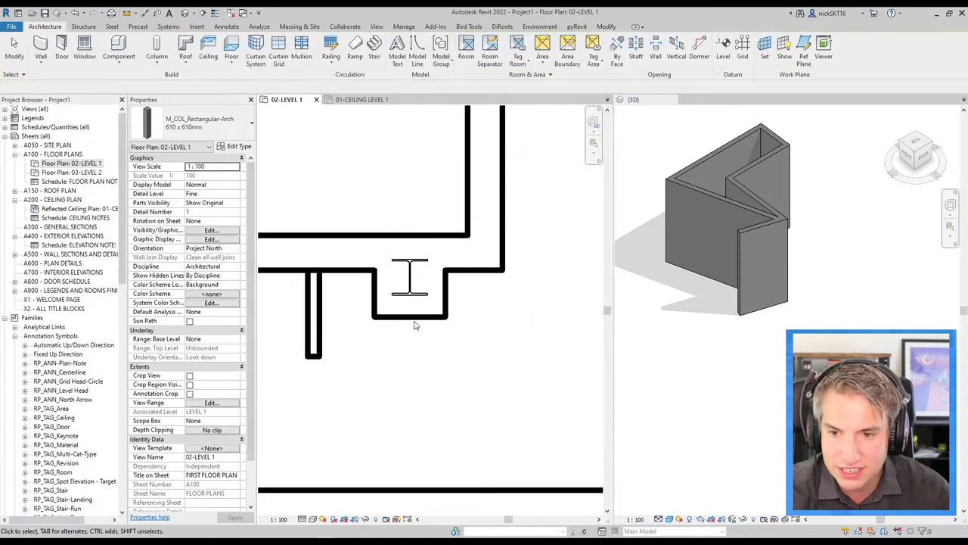
Step: Delete the rectangular column to compare, then restore it with undo
click(412, 321)
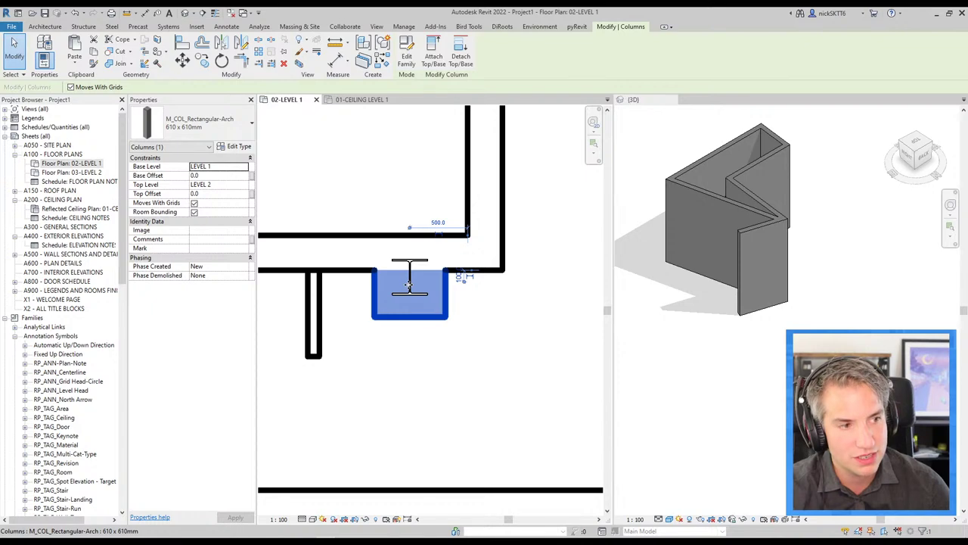
key(Delete)
scroll(426, 268, up, 3)
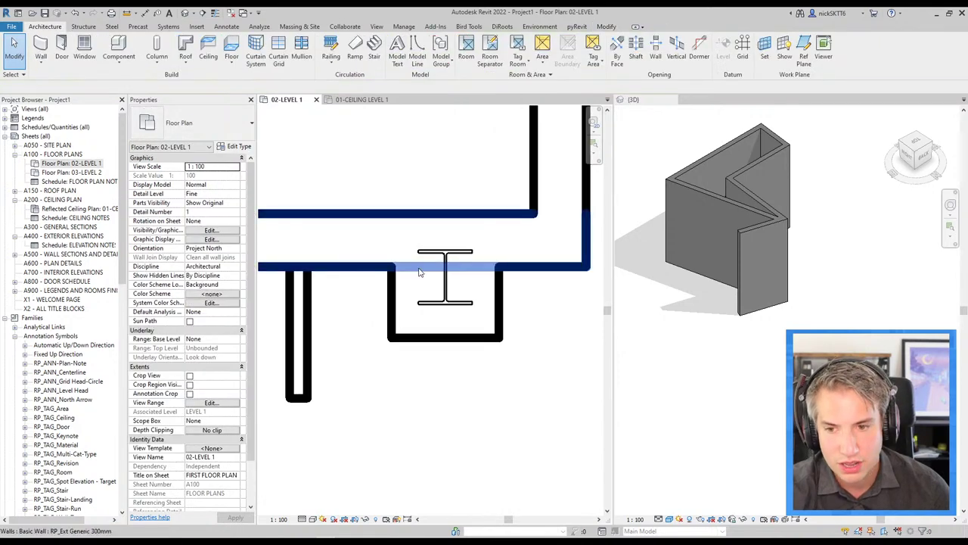
click(459, 258)
scroll(454, 256, up, 2)
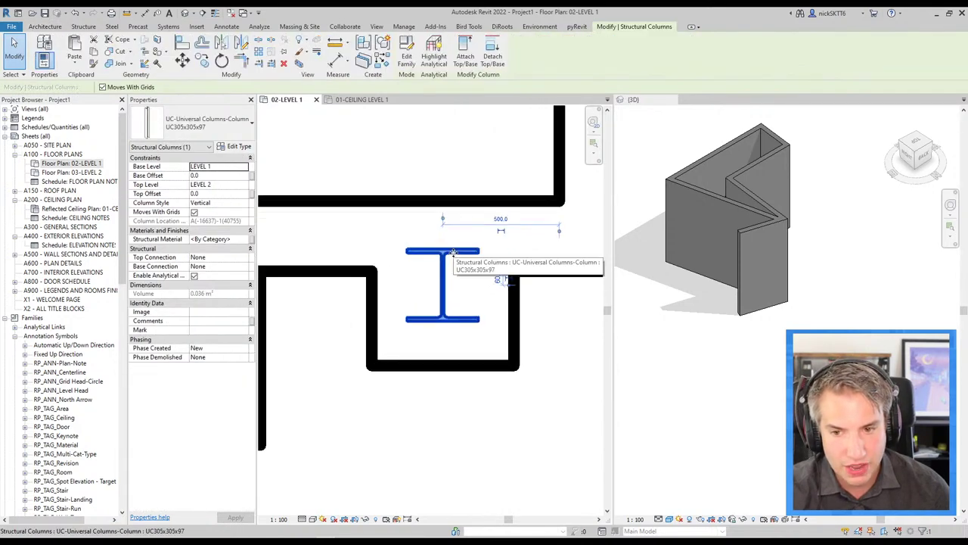
key(ctrl+z)
scroll(391, 280, down, 1)
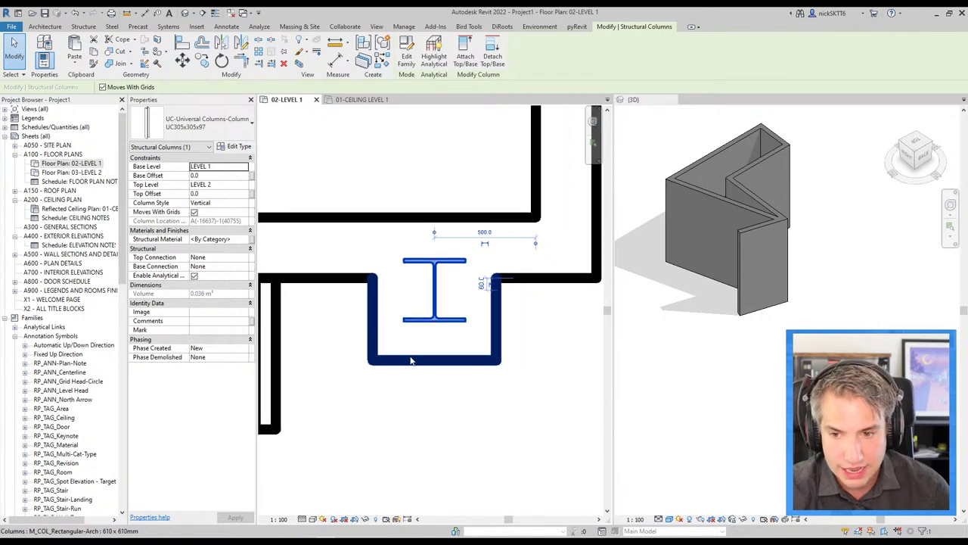
Step: Check the encased column and the wall wrapping around it, with walls as thin lines
click(392, 280)
scroll(392, 280, down, 2)
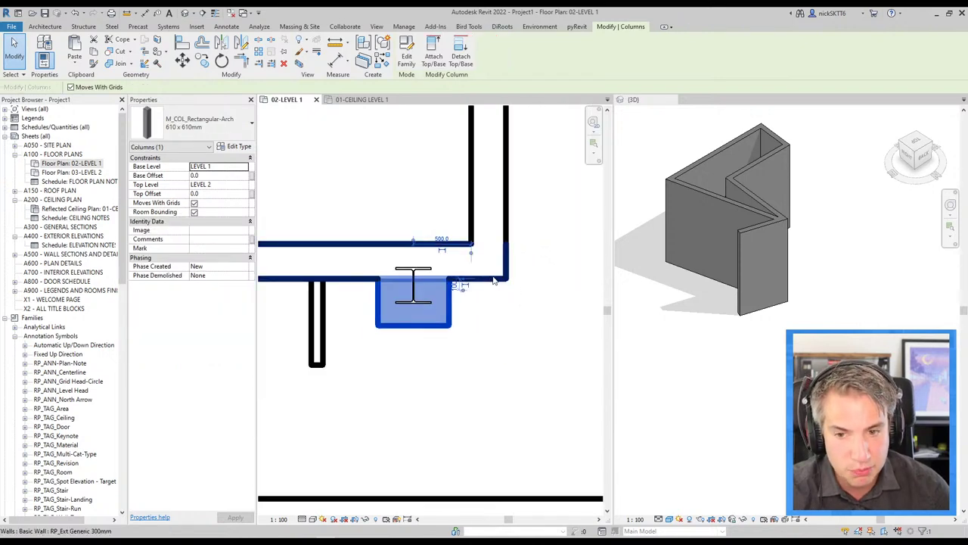
click(491, 276)
key(Escape)
scroll(426, 310, up, 1)
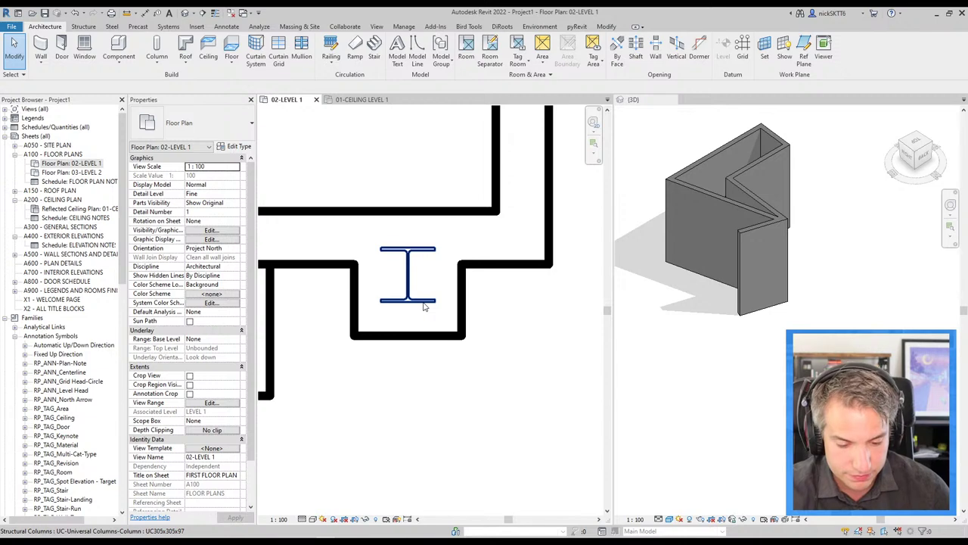
click(340, 268)
click(193, 124)
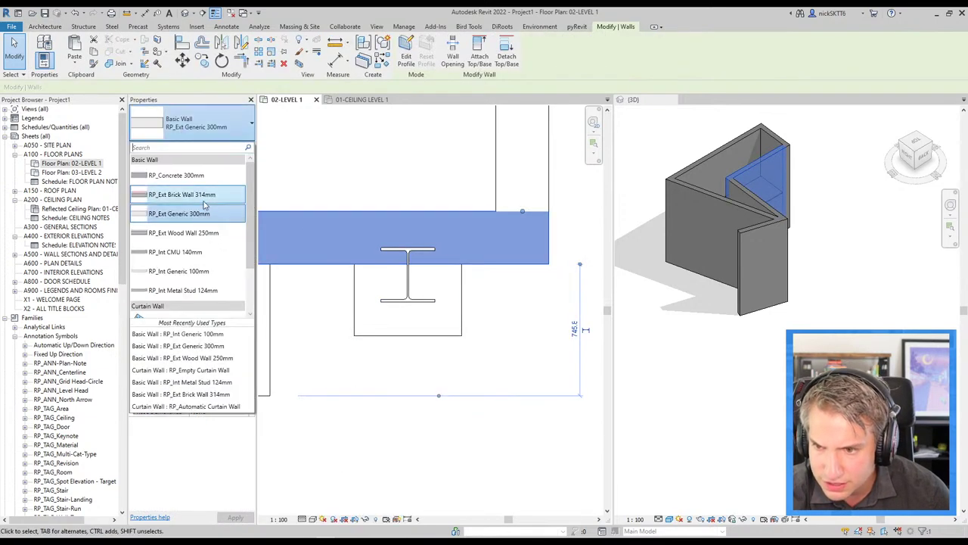
click(204, 195)
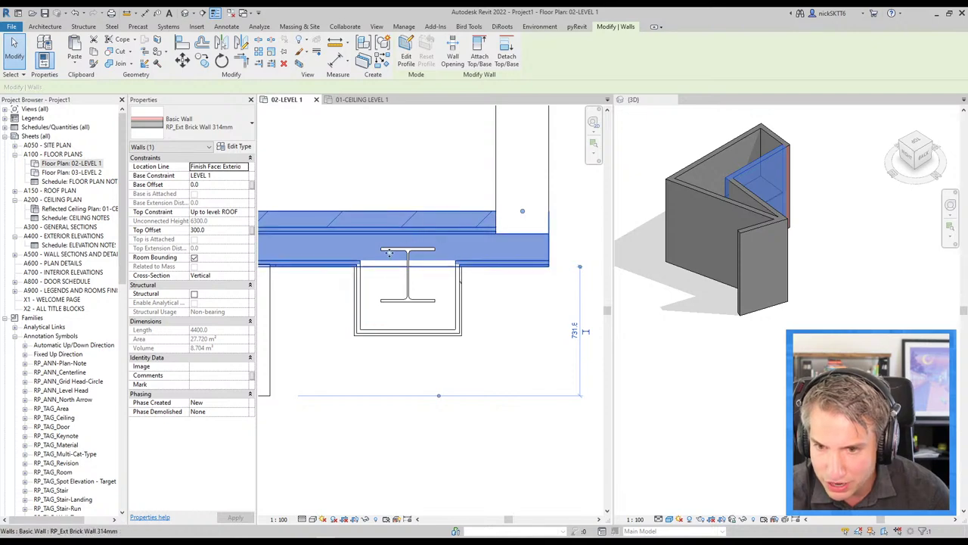
scroll(397, 259, up, 1)
click(395, 331)
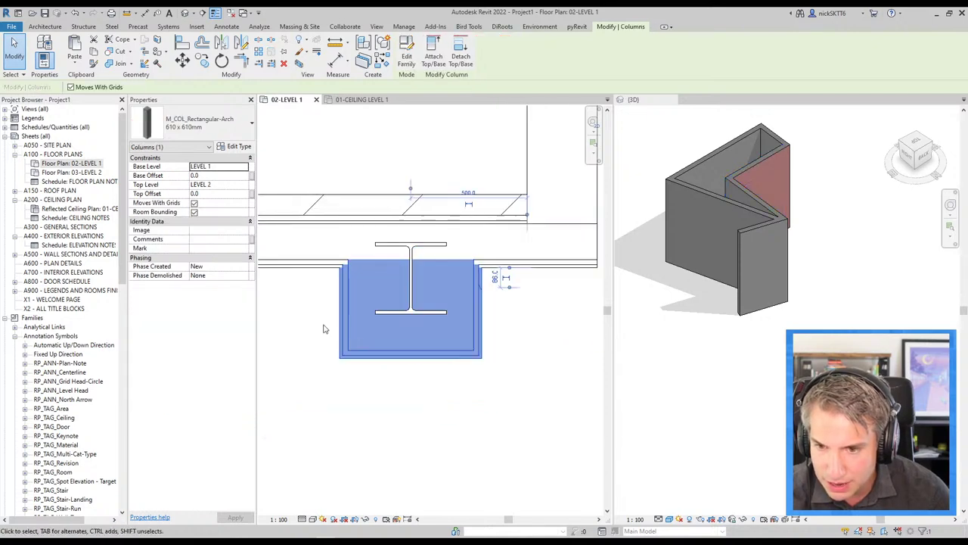
click(323, 329)
click(432, 271)
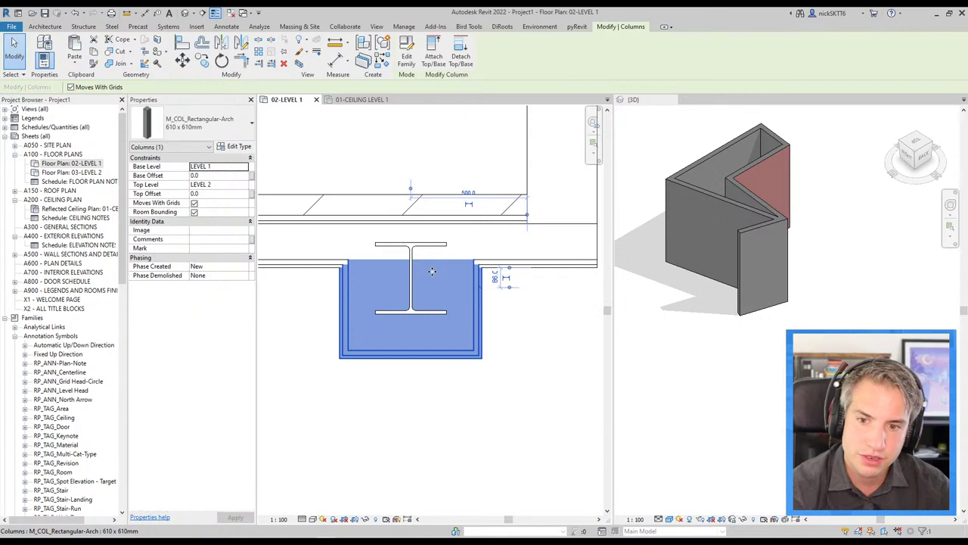
scroll(483, 295, up, 1)
click(484, 261)
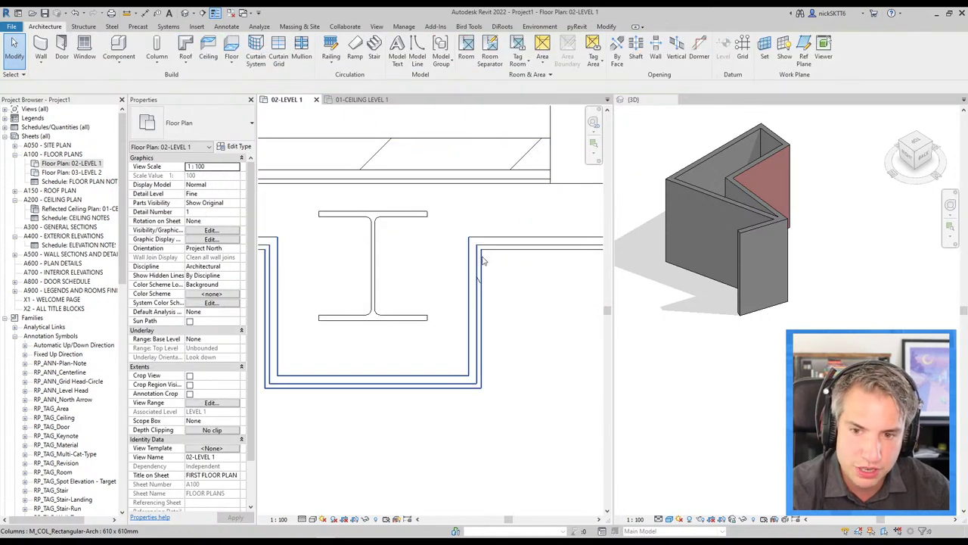
click(474, 276)
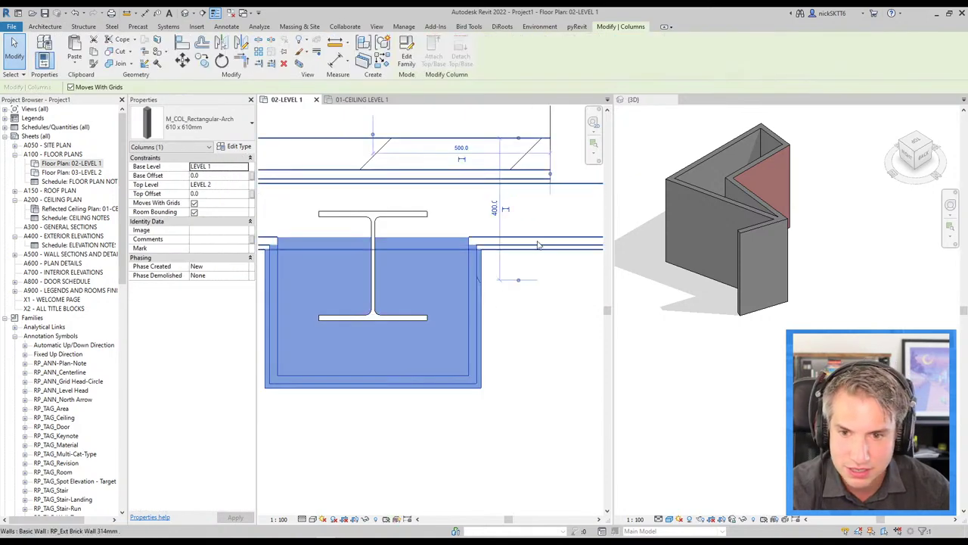
click(475, 244)
click(237, 147)
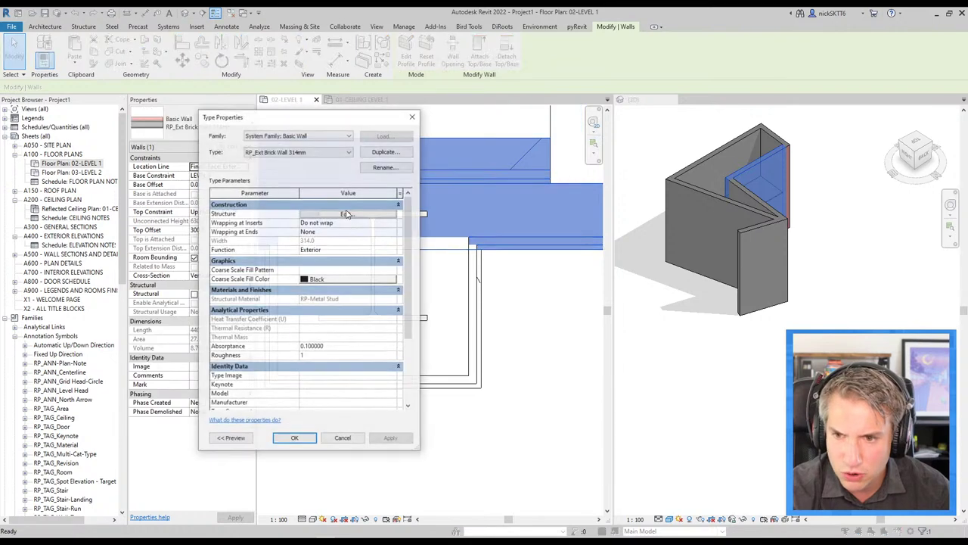
click(335, 218)
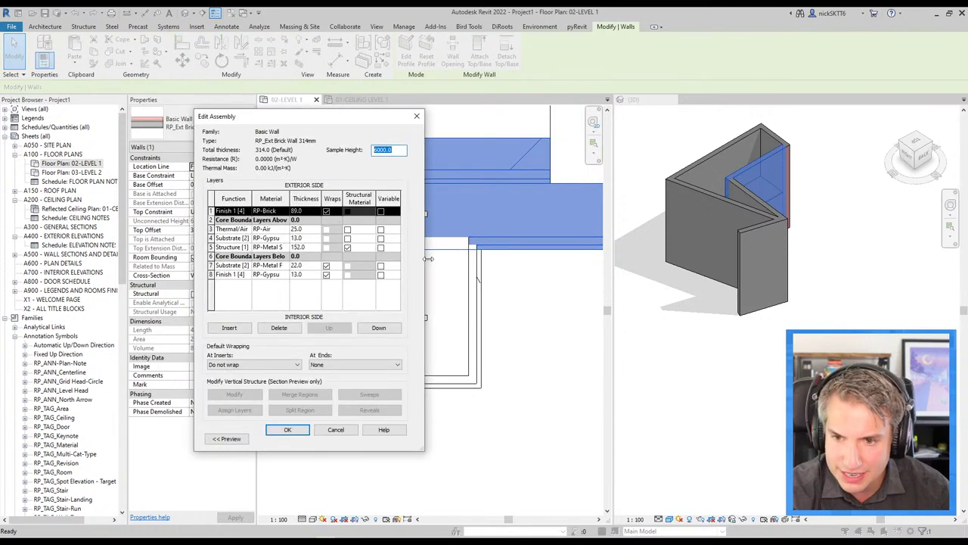
drag(427, 259, 585, 259)
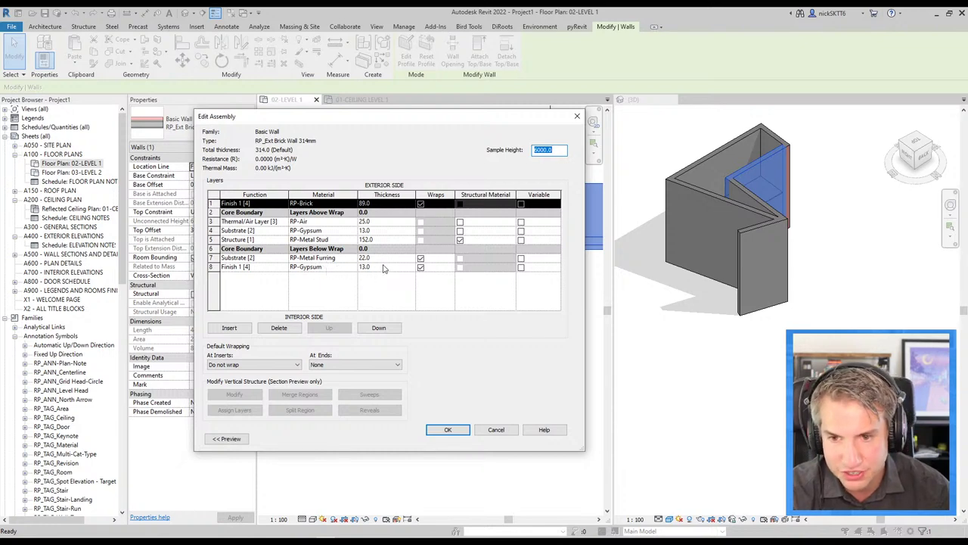
click(448, 429)
click(376, 440)
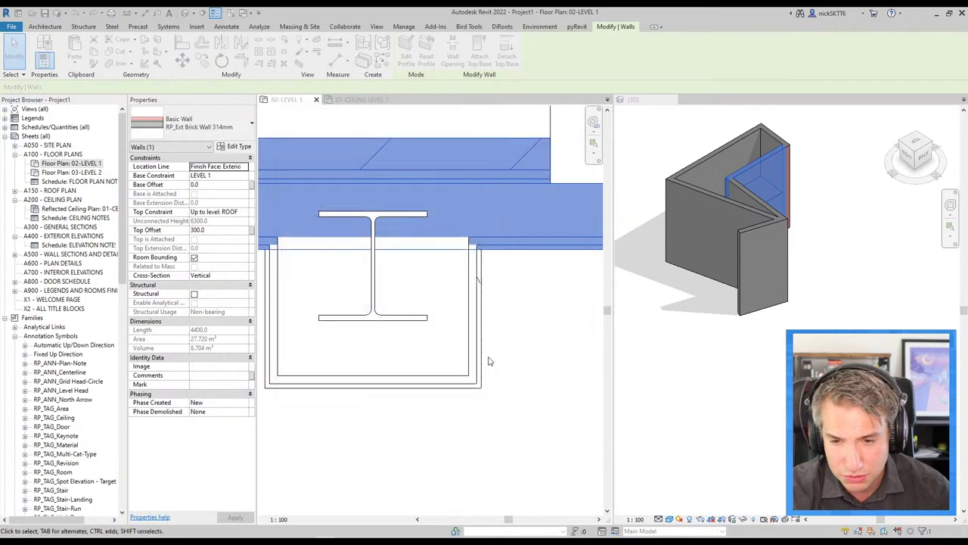
click(453, 274)
scroll(453, 274, down, 2)
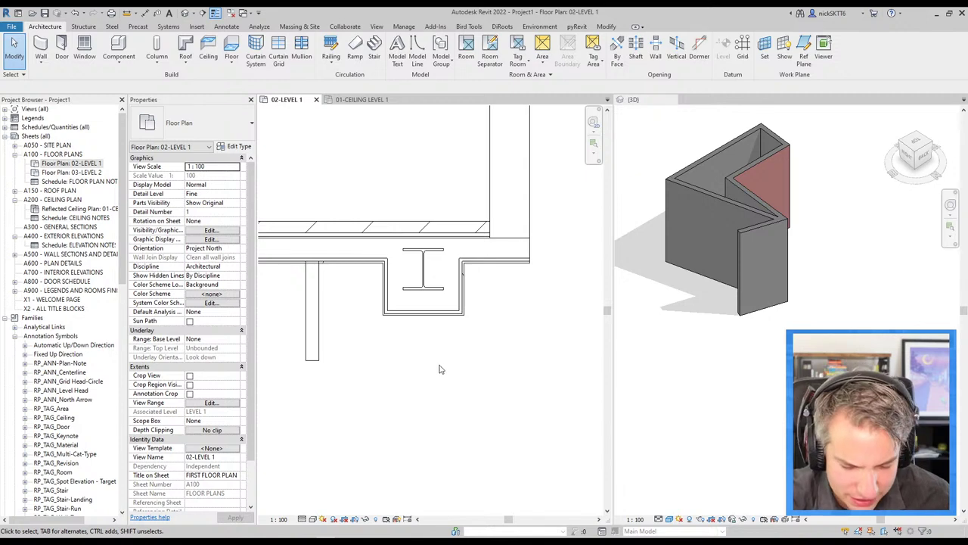
key(t)
key(g)
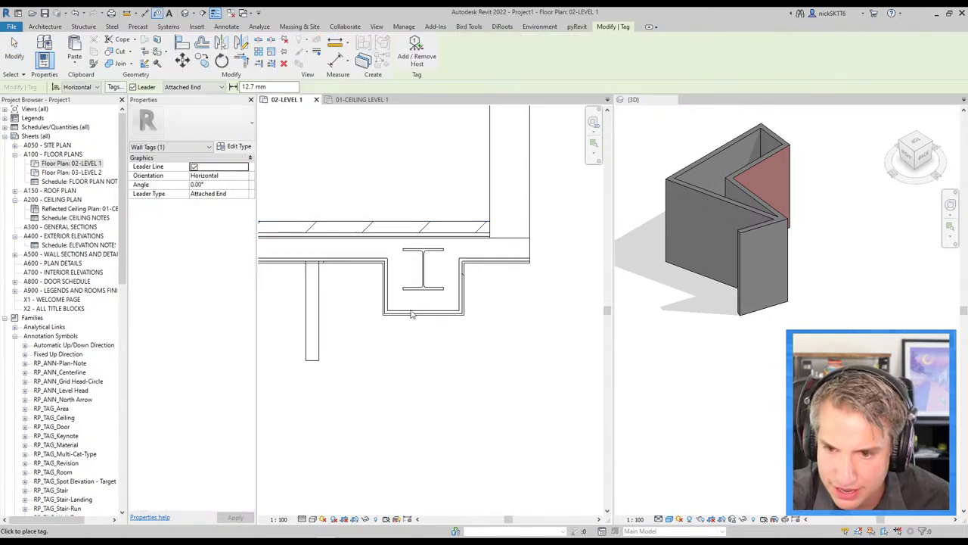
scroll(412, 315, down, 2)
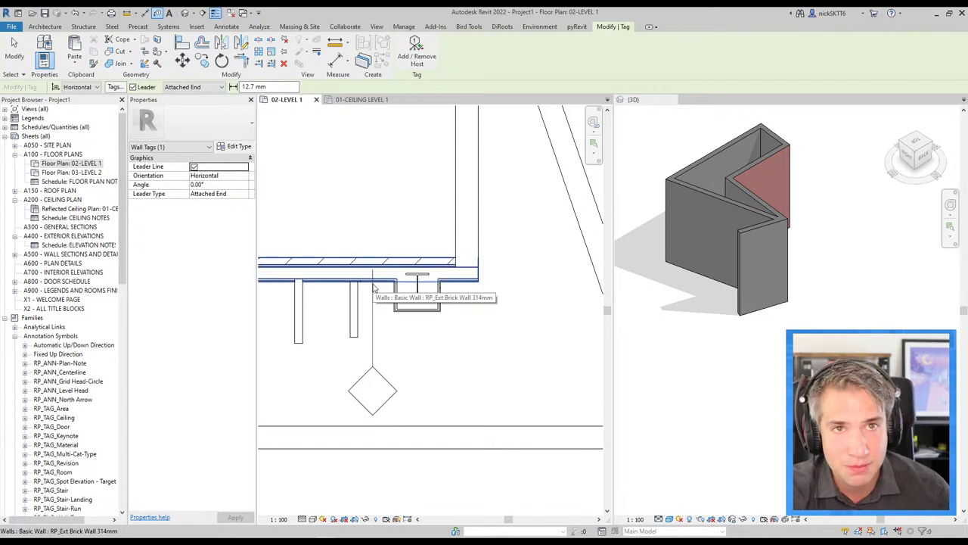
key(Escape)
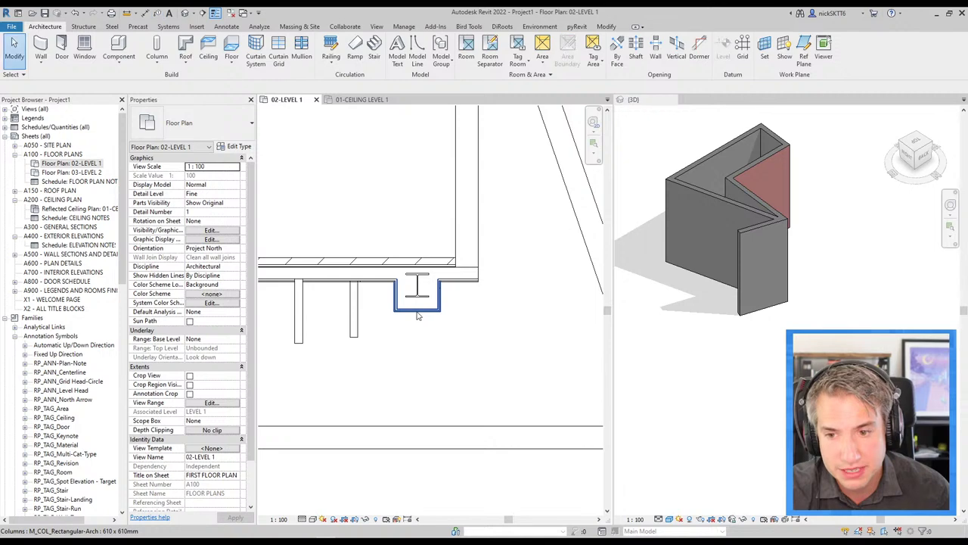
click(414, 307)
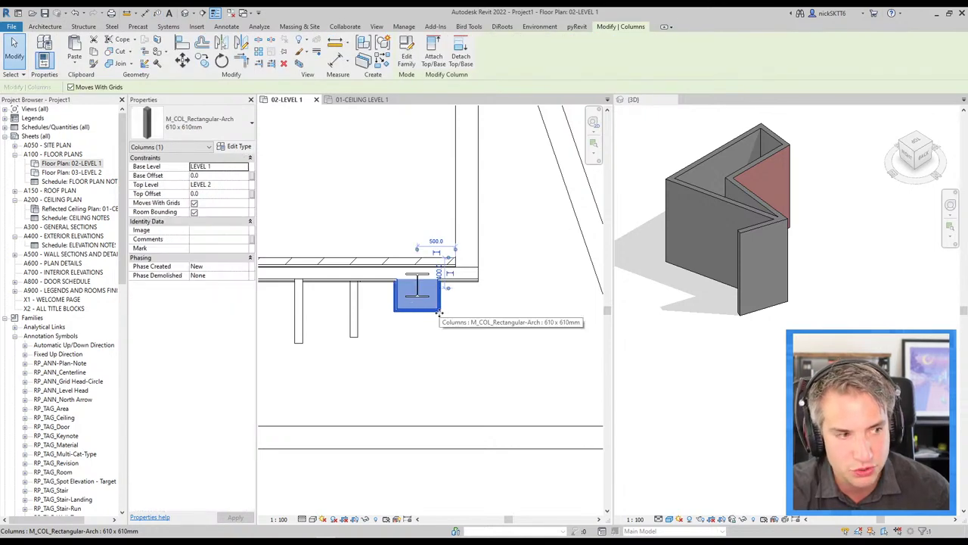
key(Escape)
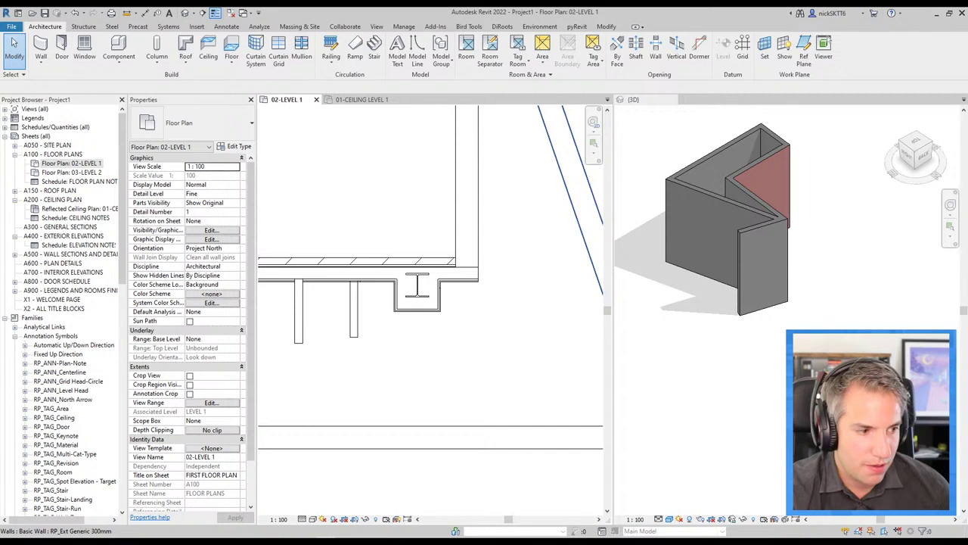
key(alt+Tab)
Step: Show the Tip #21 slide on using floors instead of toposurface, then minimize Acrobat
key(Page_Down)
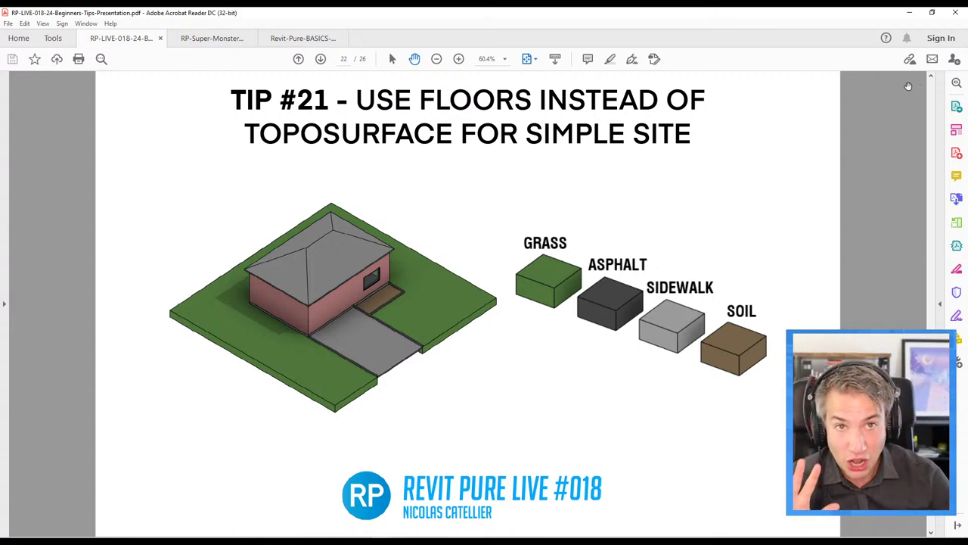
click(911, 14)
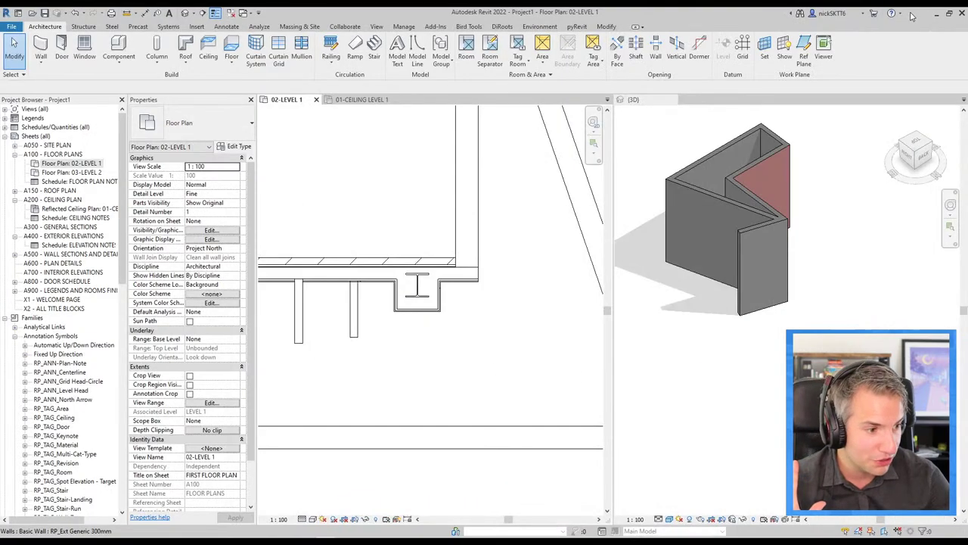
scroll(484, 333, down, 3)
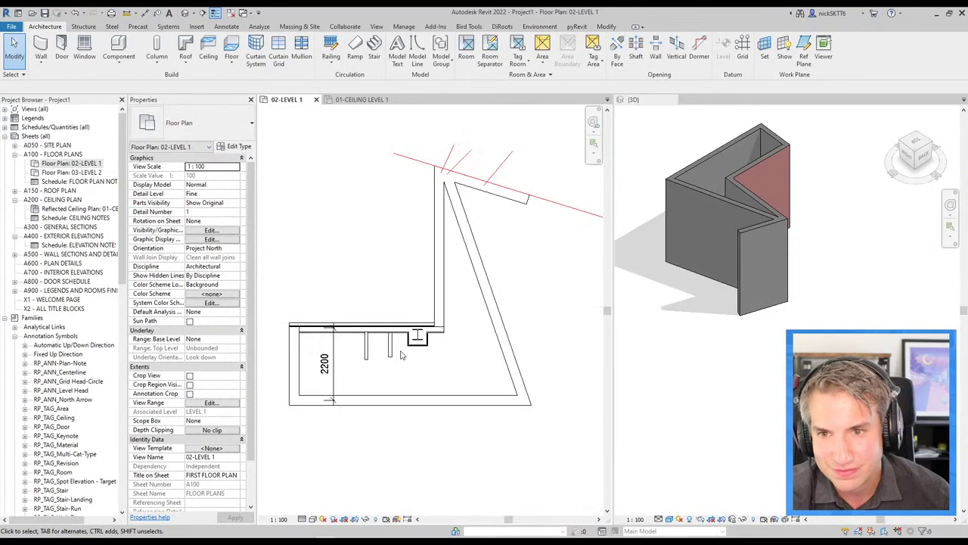
scroll(374, 307, down, 3)
middle_drag(374, 307, 355, 262)
click(291, 28)
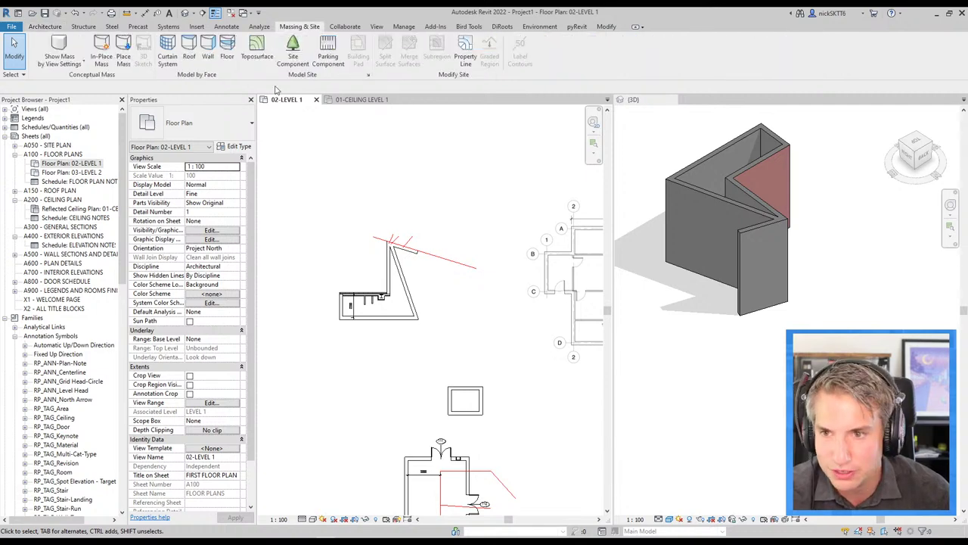
click(261, 59)
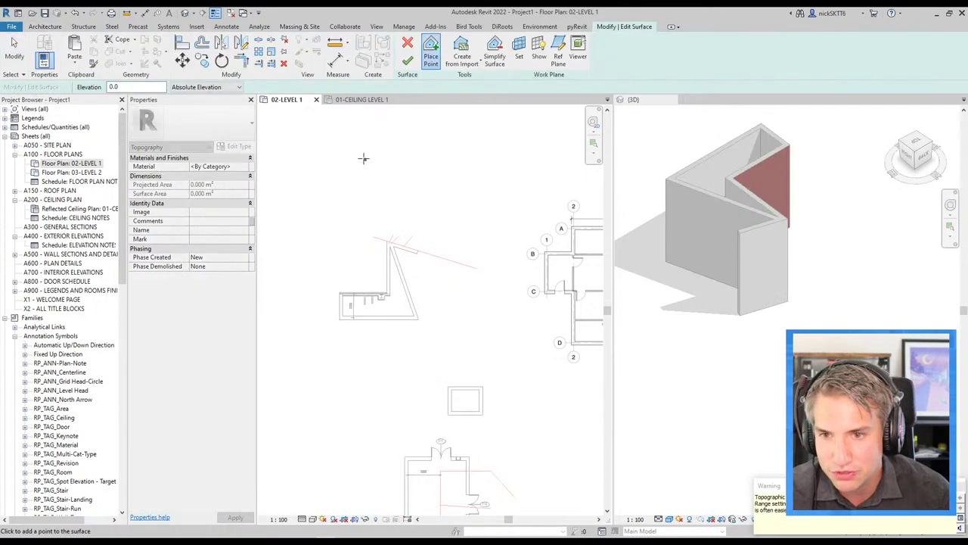
click(339, 230)
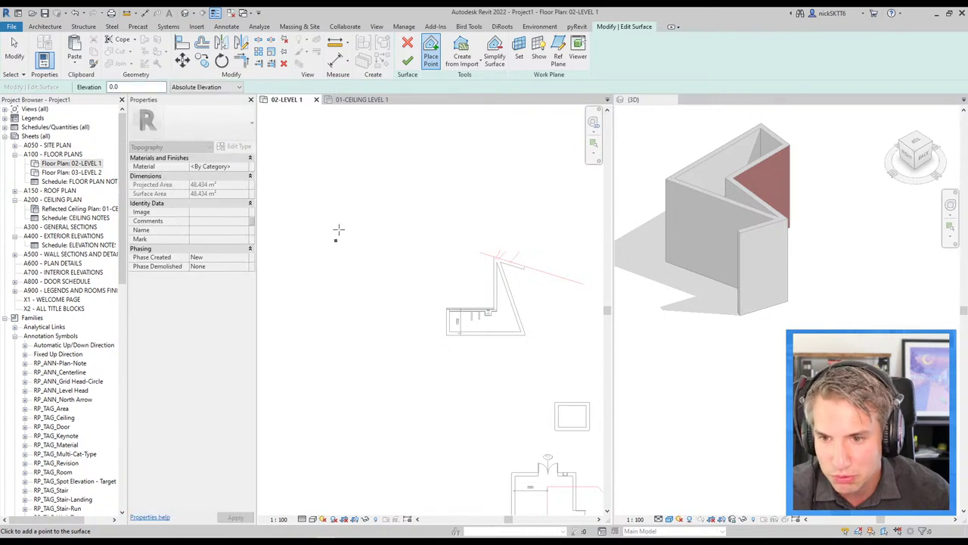
click(407, 43)
click(508, 297)
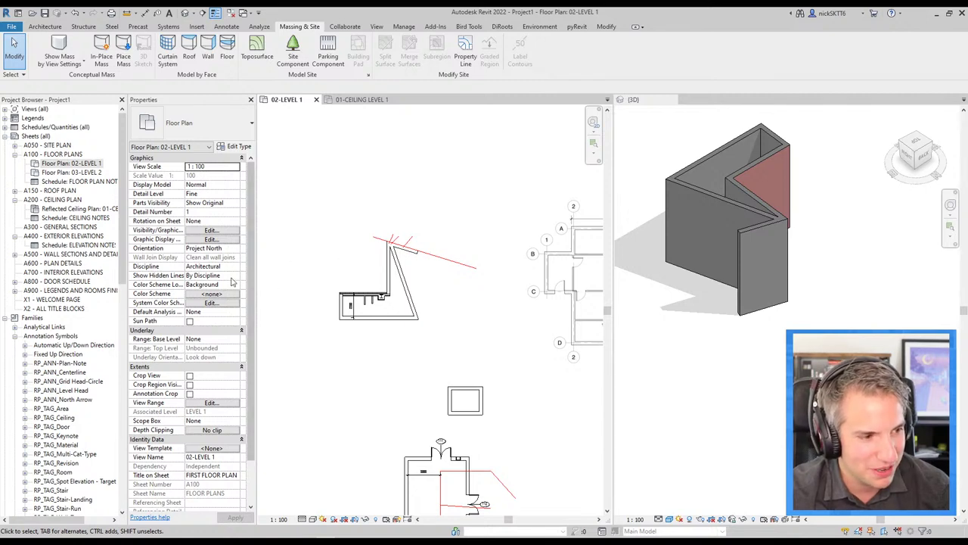
Step: Delete the long red line crossing the angled wall, briefly revisiting the Tip #21 slide
click(44, 26)
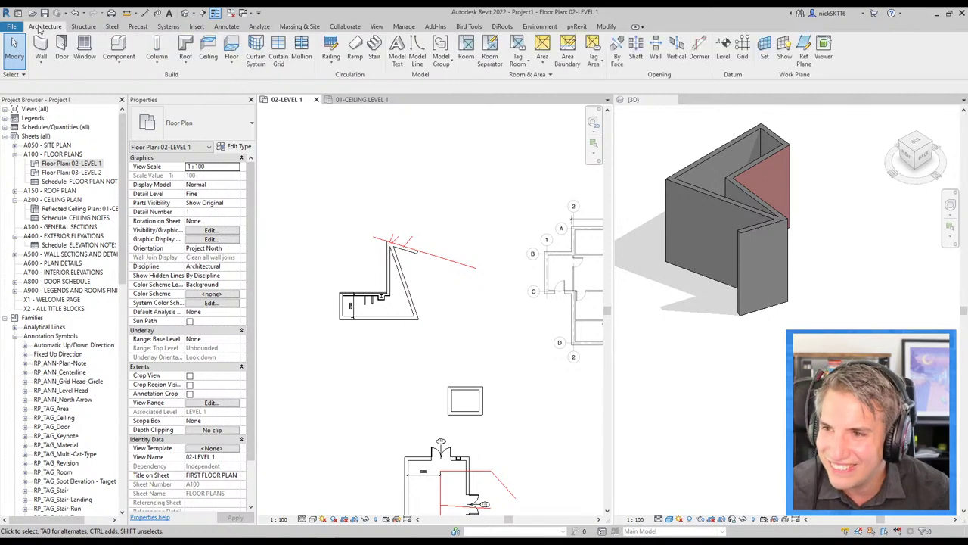
middle_drag(308, 255, 349, 251)
scroll(350, 251, up, 2)
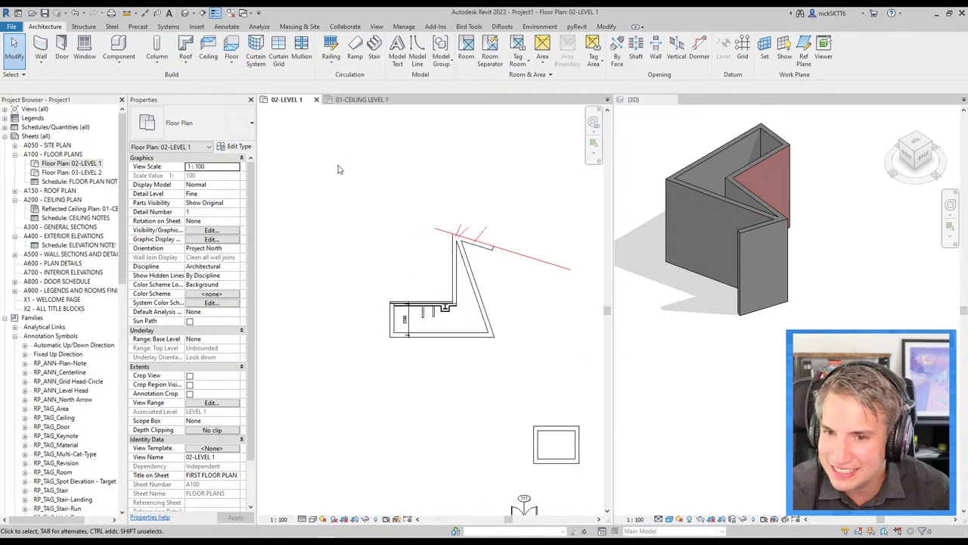
click(538, 258)
key(Delete)
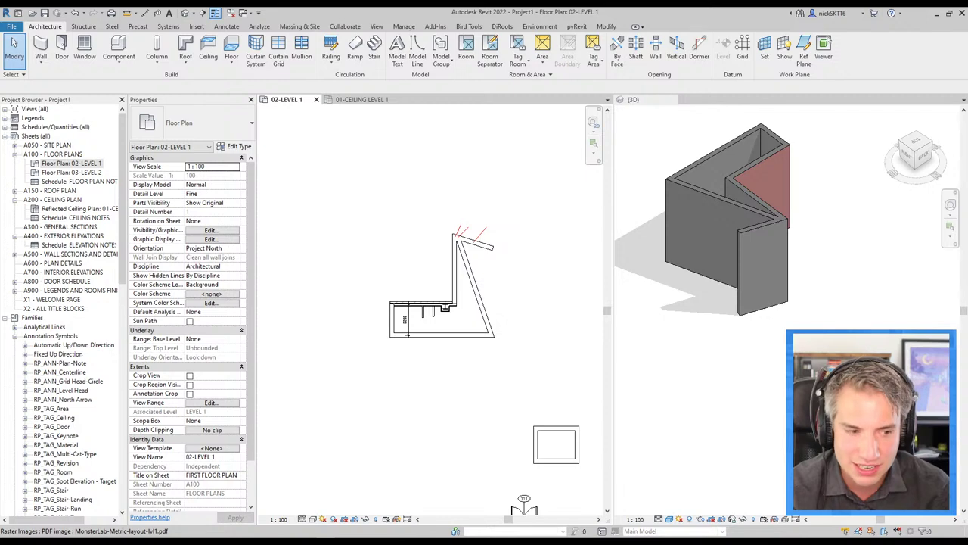
key(alt+Tab)
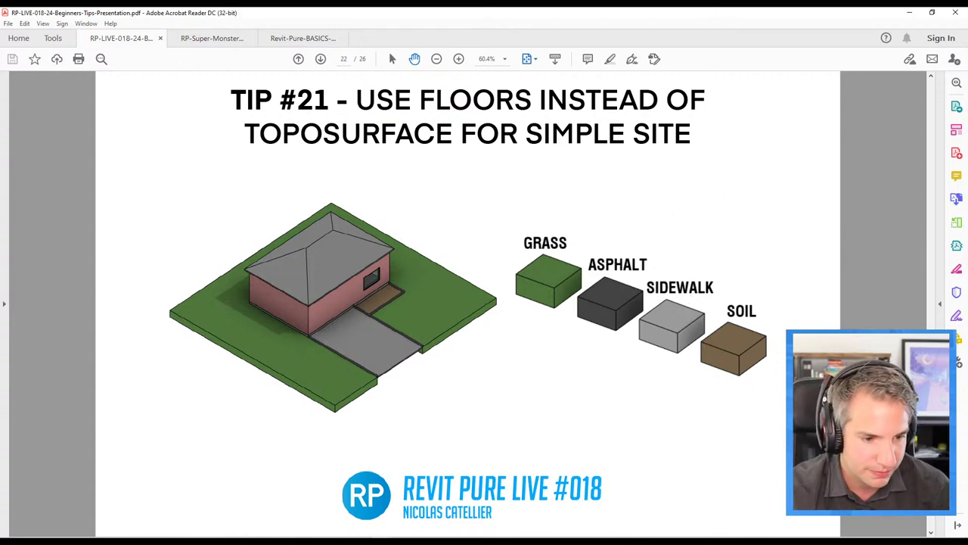
key(alt+Tab)
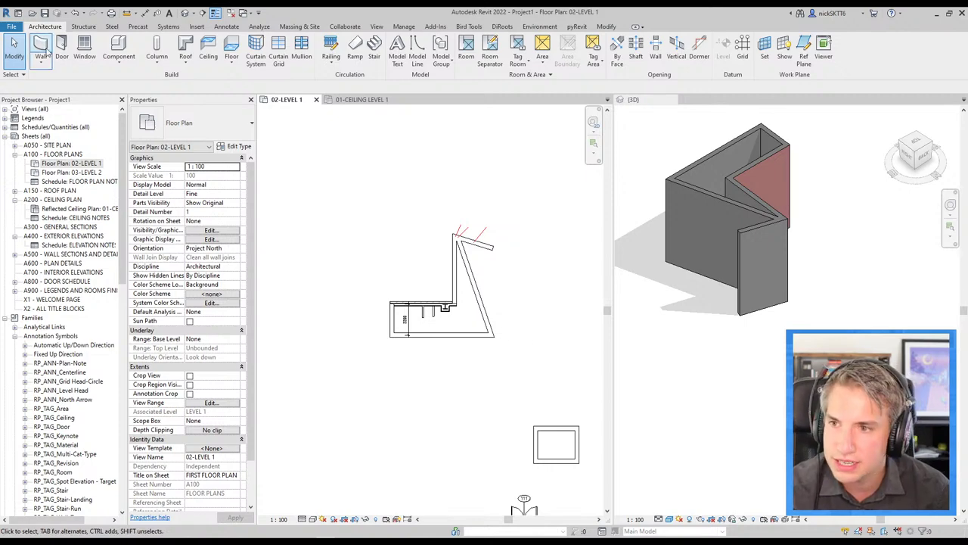
Step: Start a floor and duplicate the RP_Generic 150mm type as a new type named GRASS
click(232, 45)
click(214, 123)
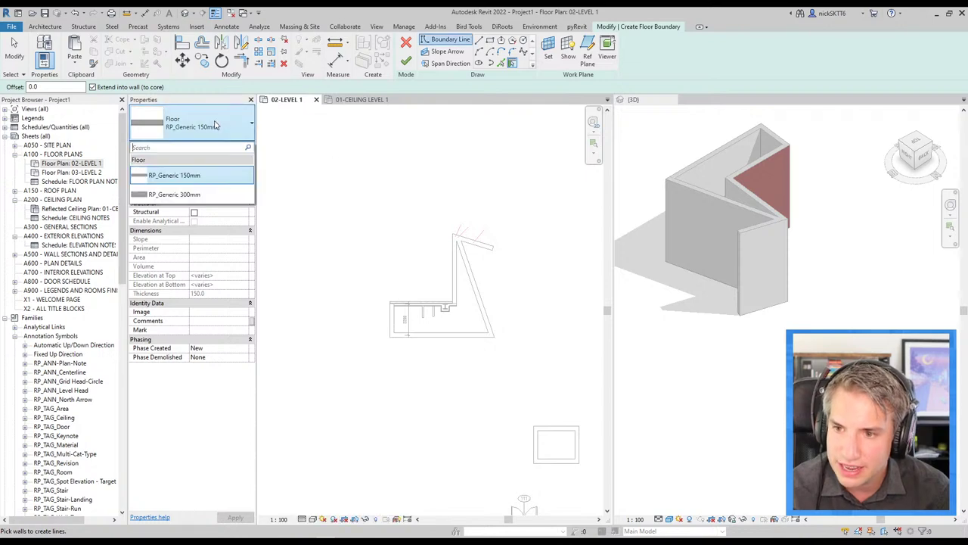
click(212, 125)
click(233, 147)
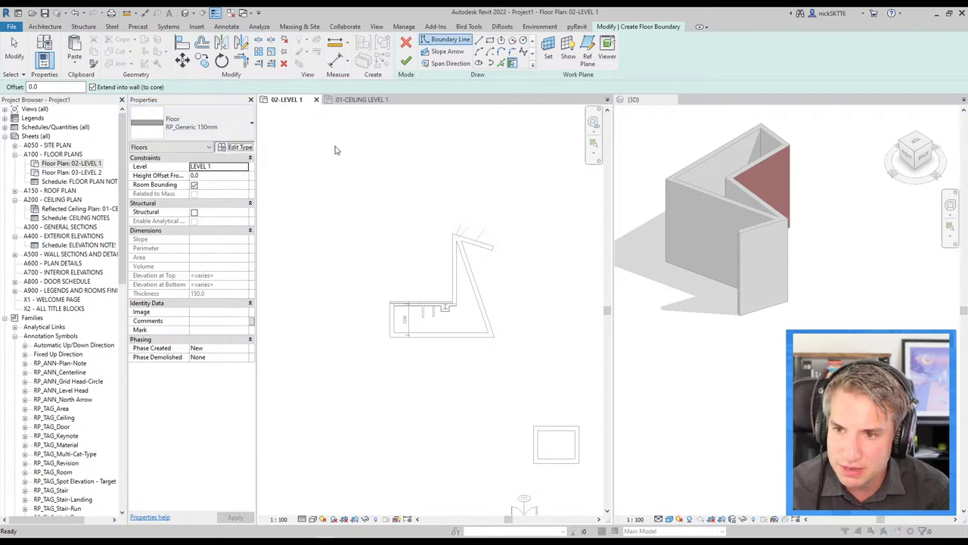
click(466, 151)
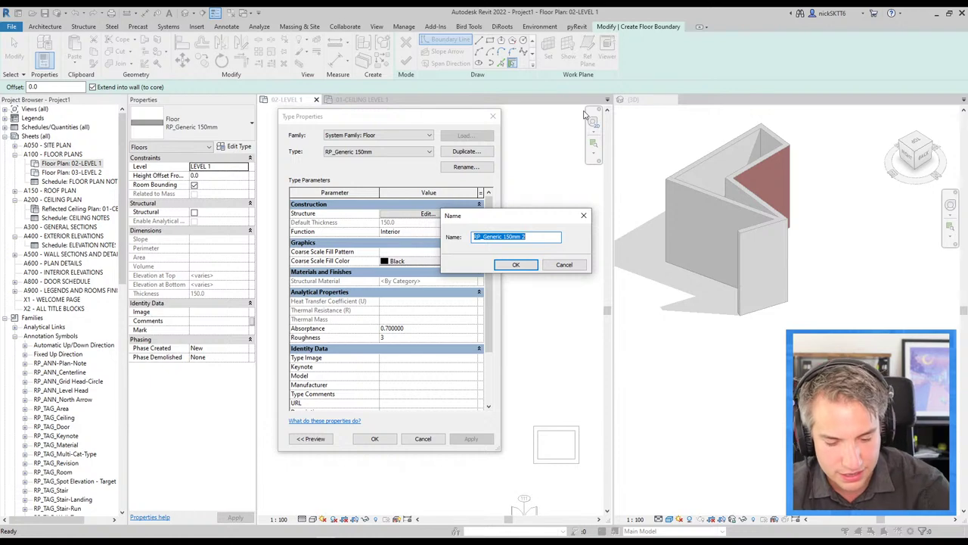
text(GRASS)
key(Return)
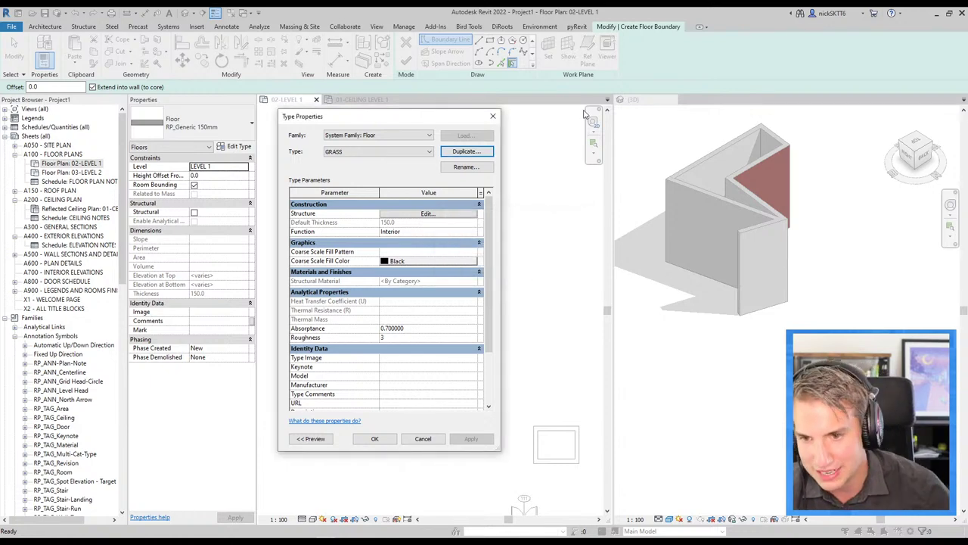
Step: Give the GRASS structure layer a 1000 thickness and RP-Grass material, and apply it
click(428, 213)
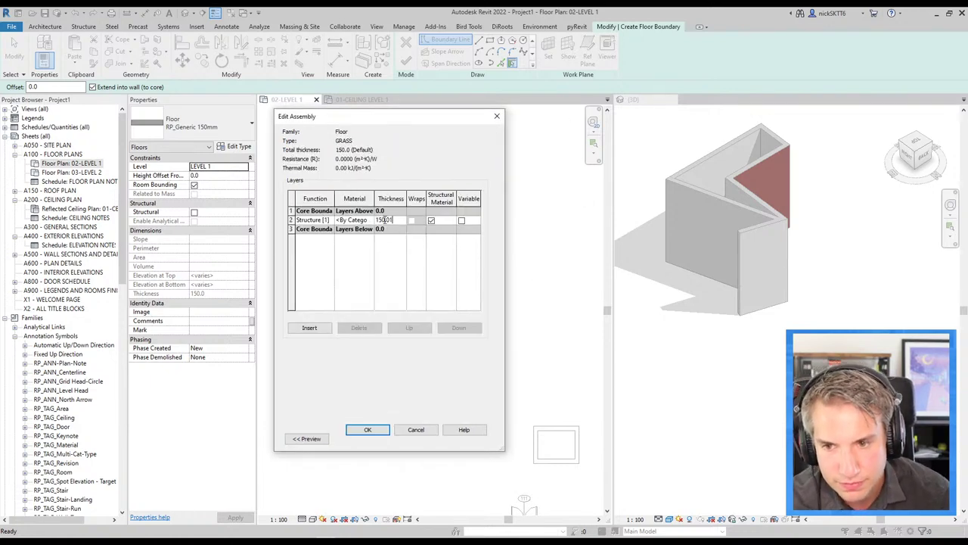
click(387, 220)
text(1000)
click(369, 220)
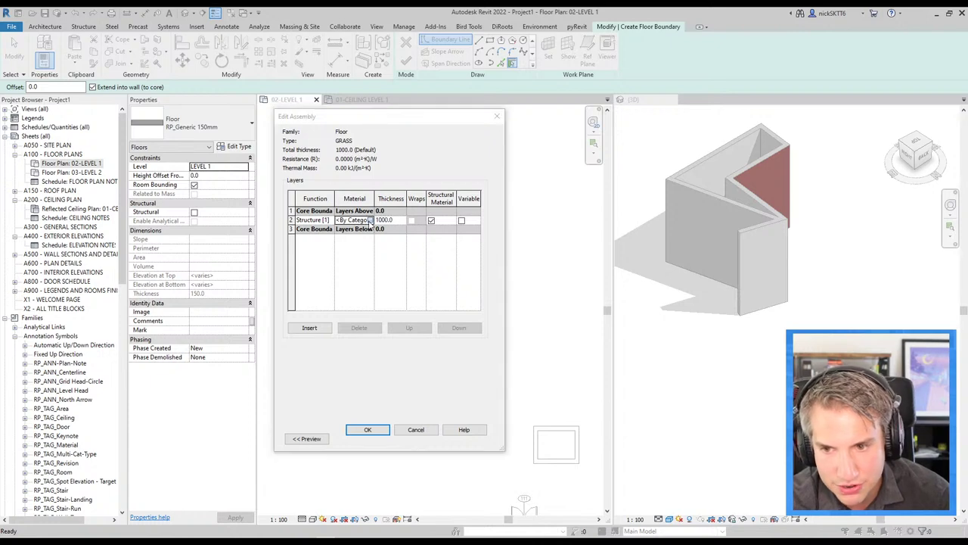
click(370, 220)
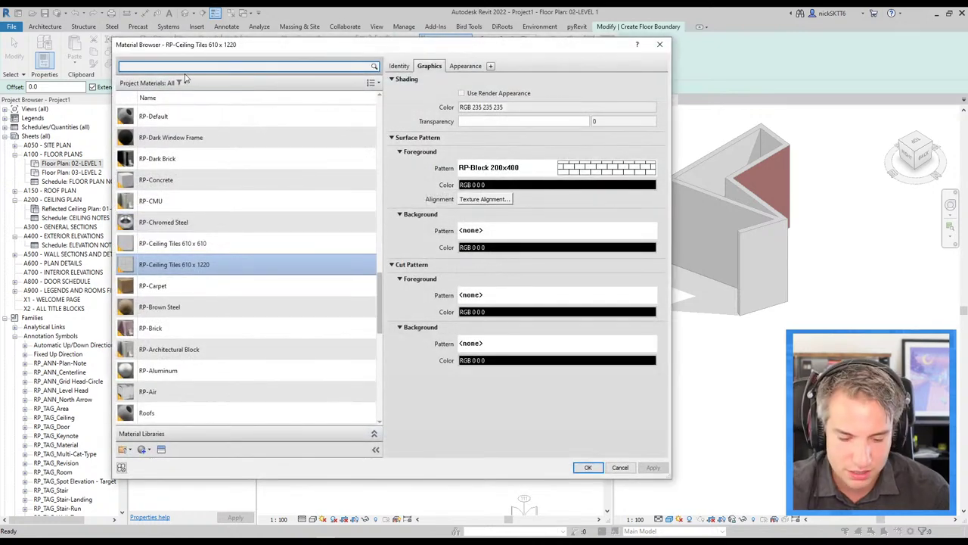
text(grass)
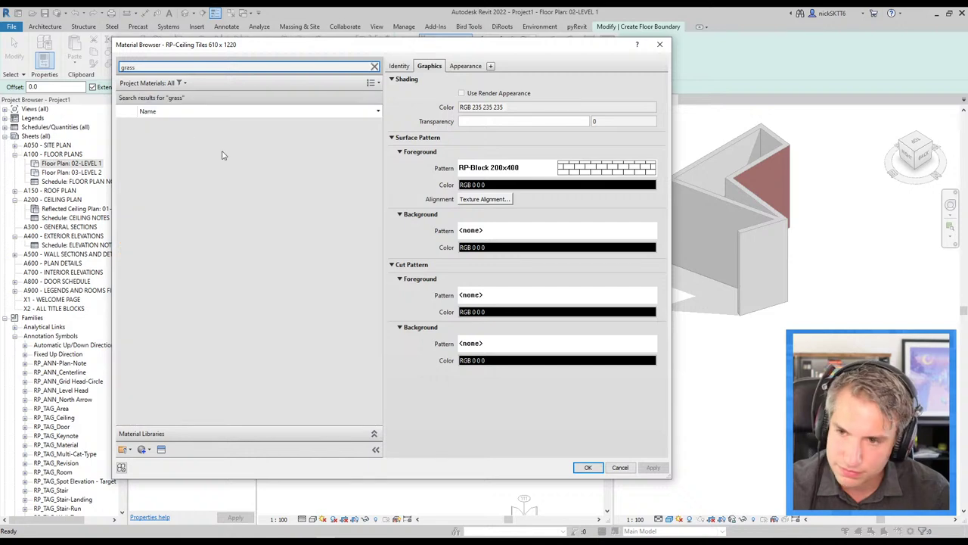
double_click(223, 149)
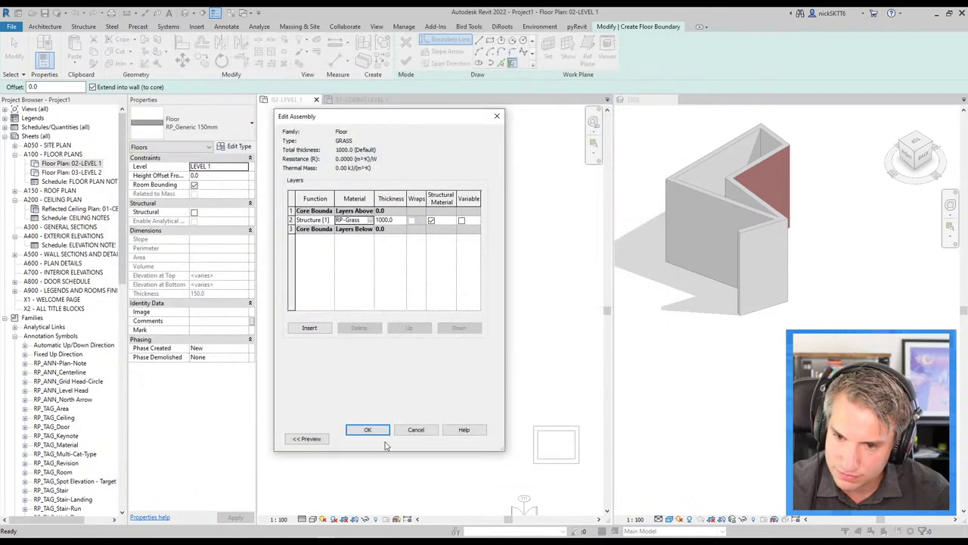
click(370, 430)
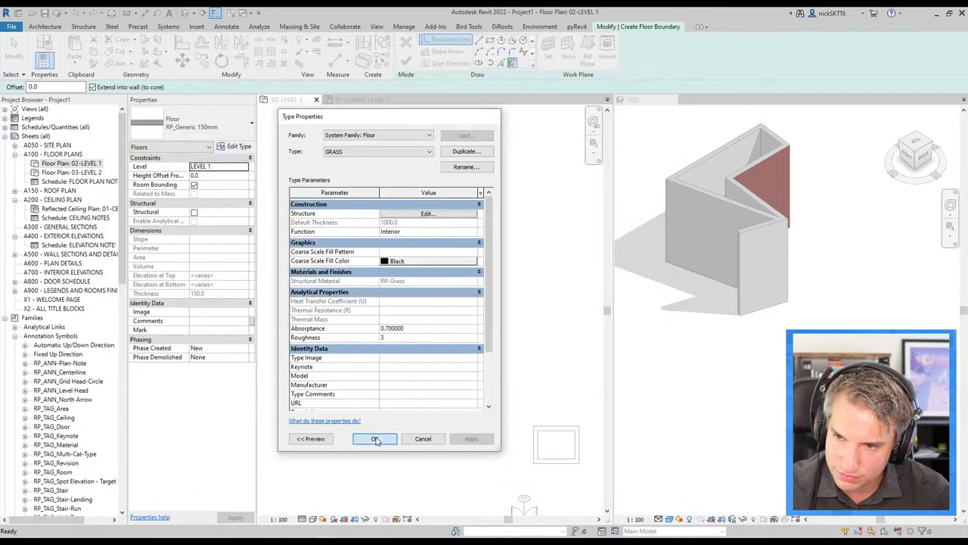
click(376, 439)
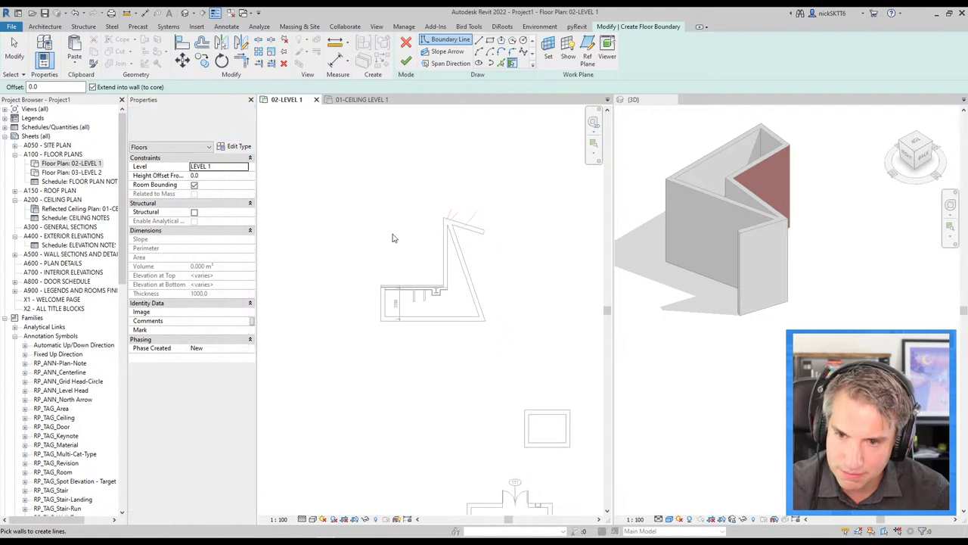
Step: Pick the outer faces of the lower, left, bottom and diagonal walls as floor boundary lines
scroll(420, 227, up, 1)
click(501, 63)
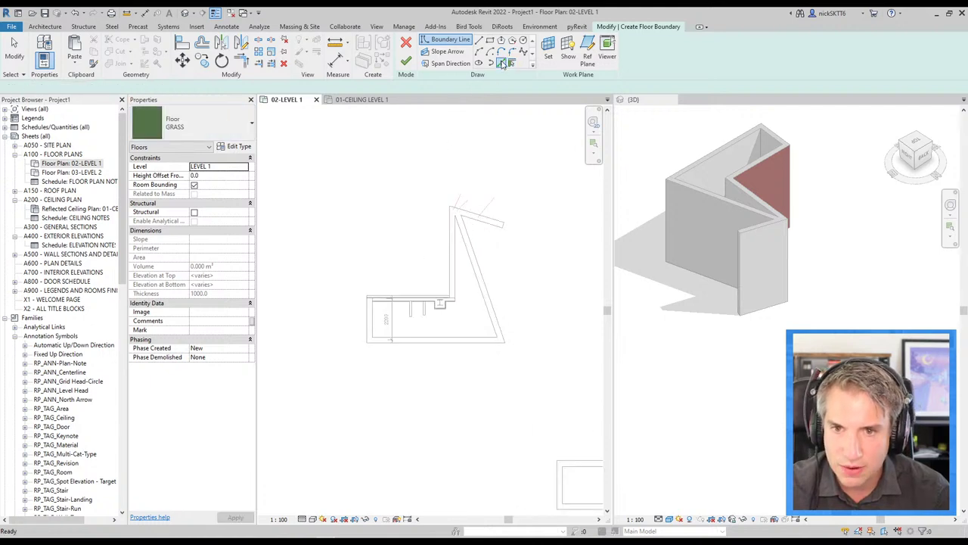
scroll(373, 287, up, 2)
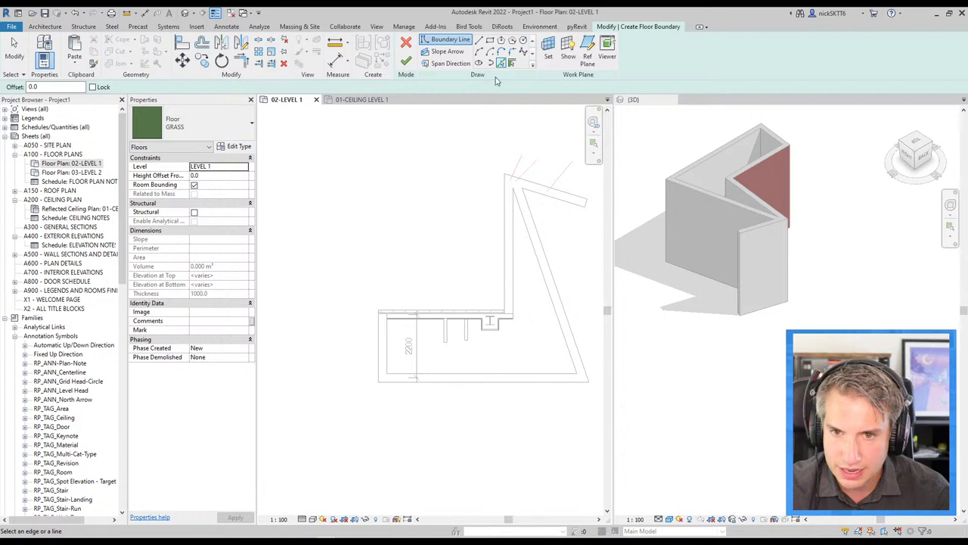
click(422, 313)
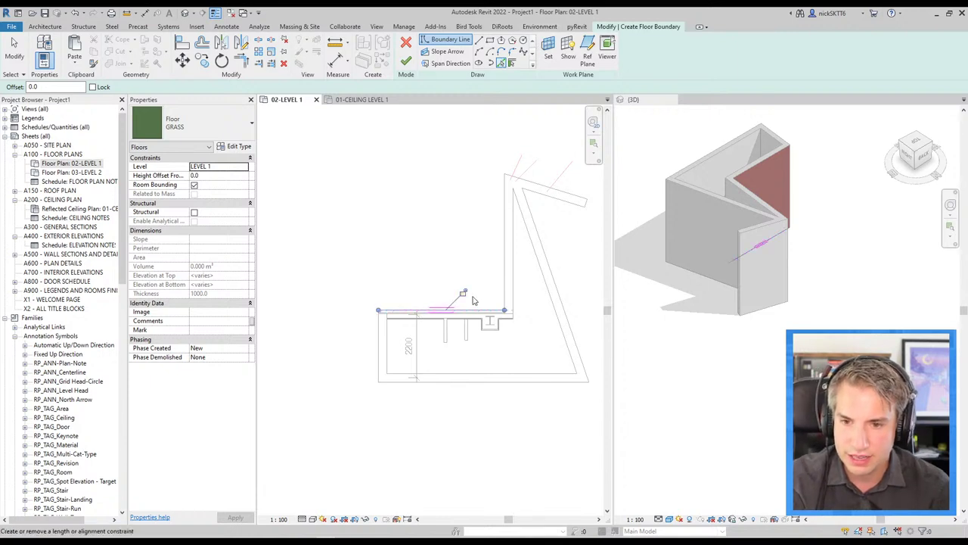
click(381, 348)
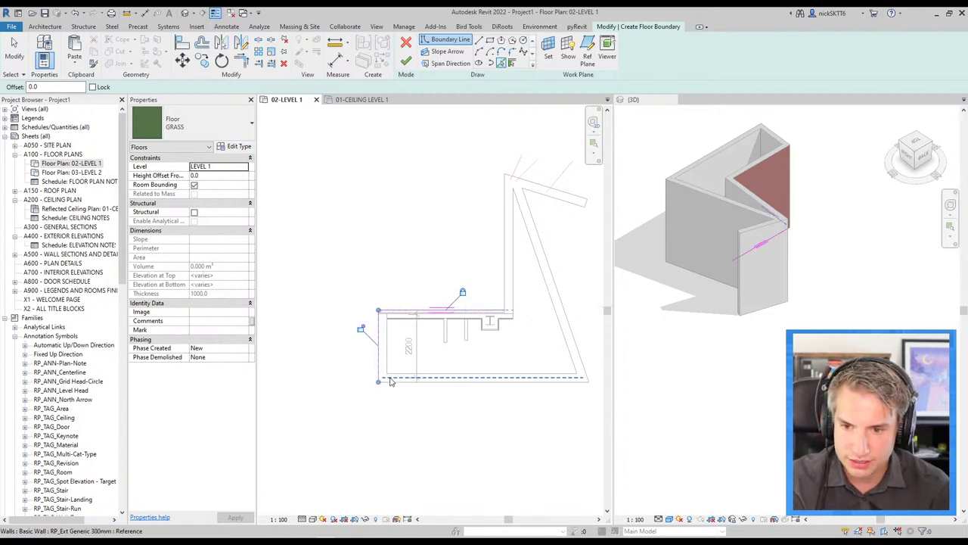
click(467, 386)
middle_drag(583, 426, 436, 438)
click(432, 314)
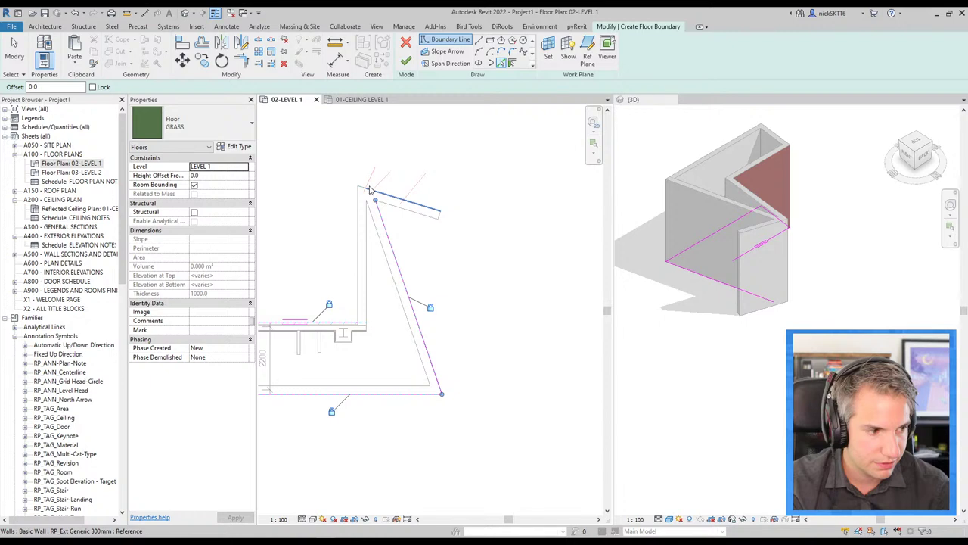
Step: Add the top and left vertical walls, clear the intersect error, and finish the 24.081 m² floor
scroll(369, 191, up, 2)
middle_drag(369, 191, 421, 216)
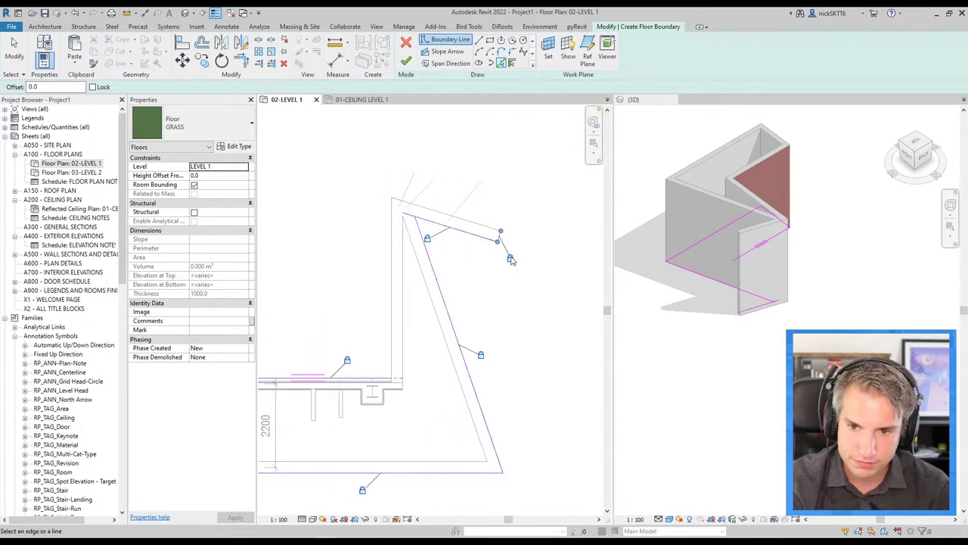
click(488, 233)
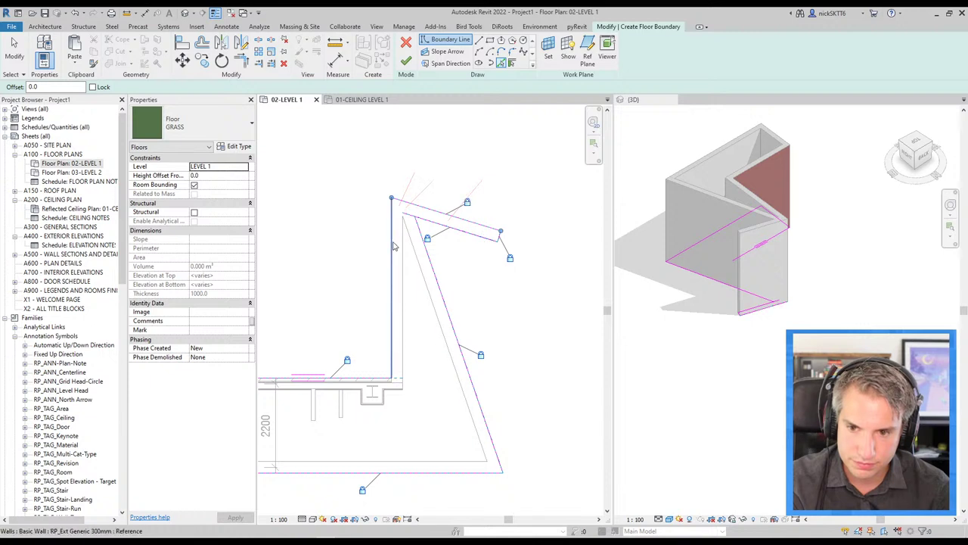
click(382, 276)
scroll(490, 305, down, 3)
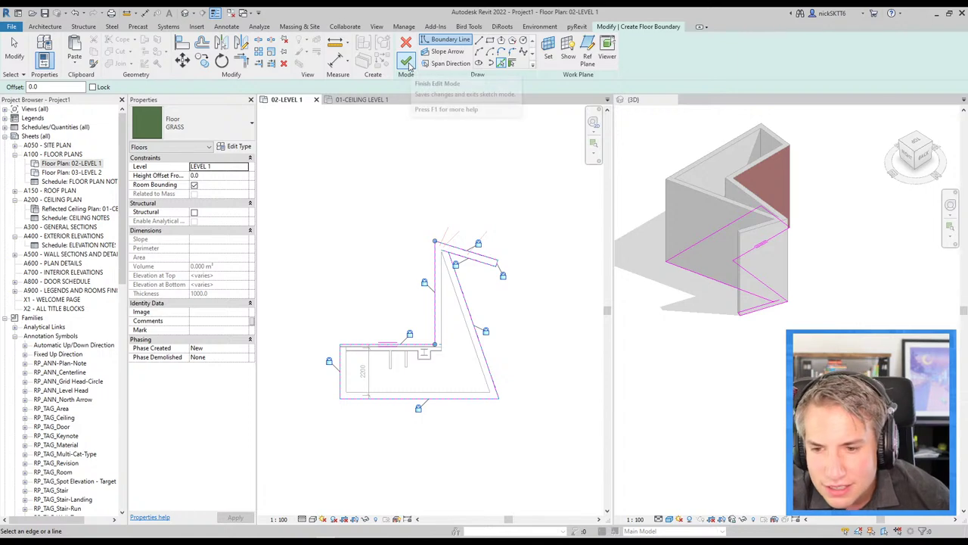
click(406, 60)
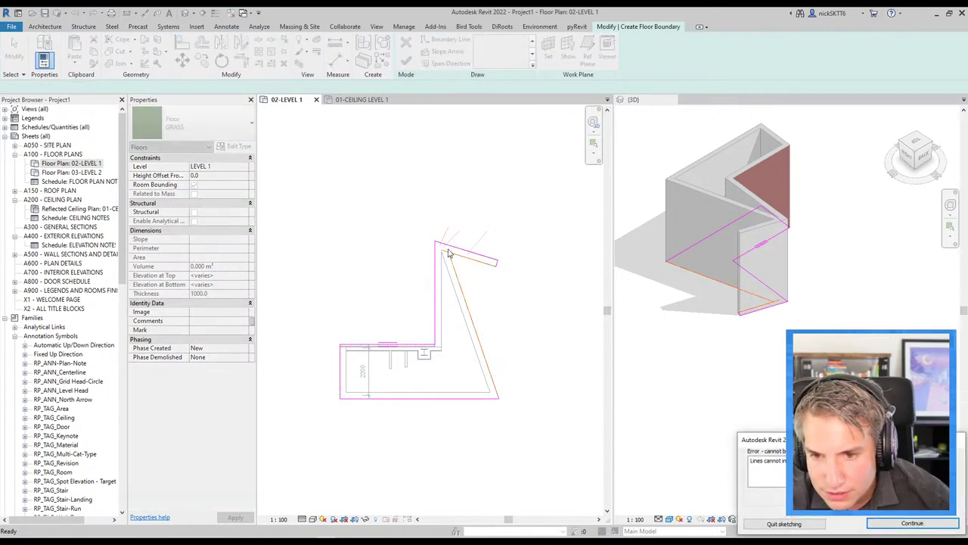
scroll(449, 254, up, 3)
key(Return)
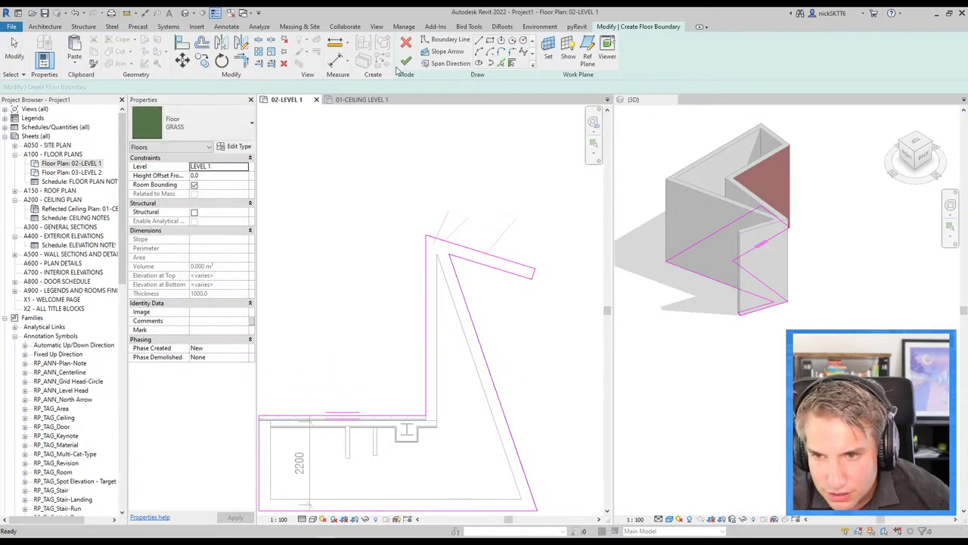
click(405, 62)
scroll(450, 230, down, 2)
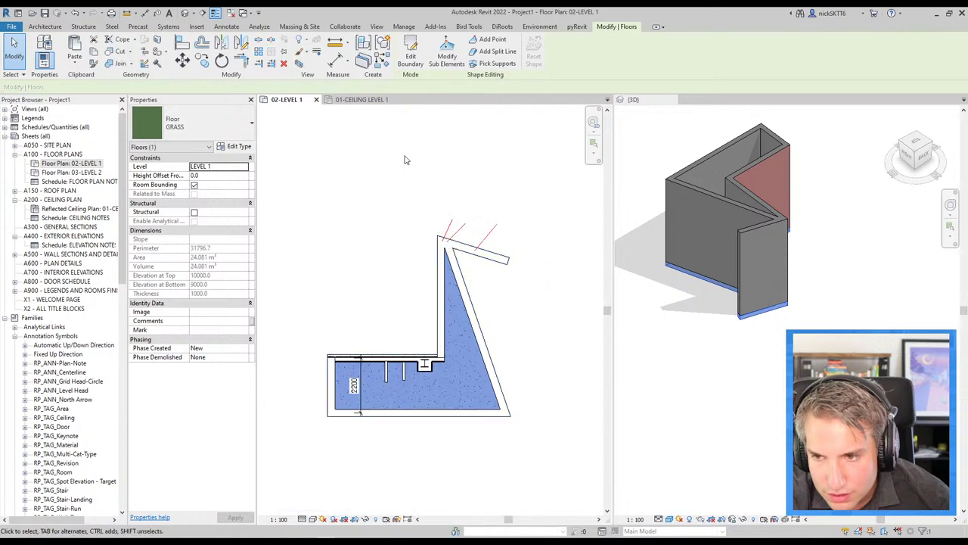
Step: Draw a rectangular outer boundary around the building in the GRASS floor sketch and finish it
click(410, 57)
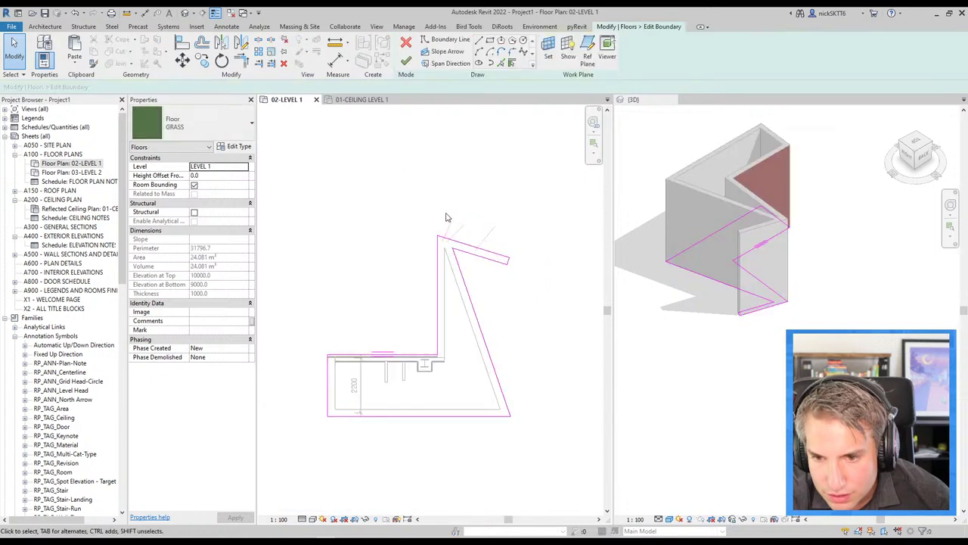
click(478, 39)
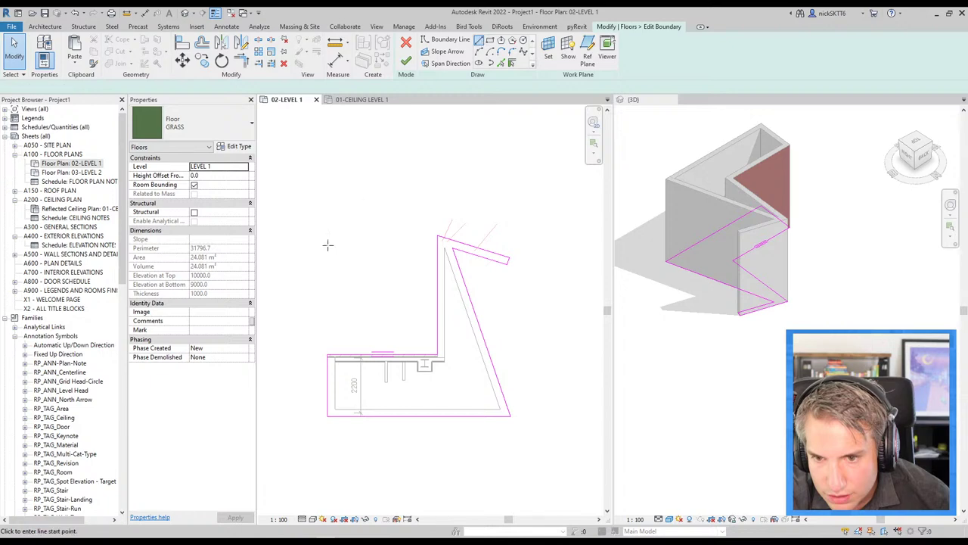
click(437, 236)
scroll(434, 275, down, 2)
click(351, 218)
click(350, 388)
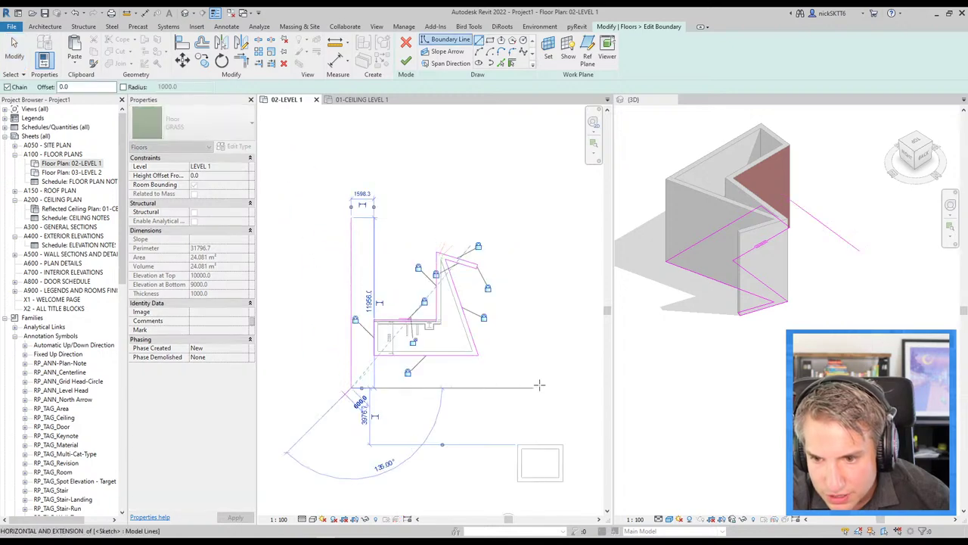
click(522, 387)
click(522, 212)
click(351, 212)
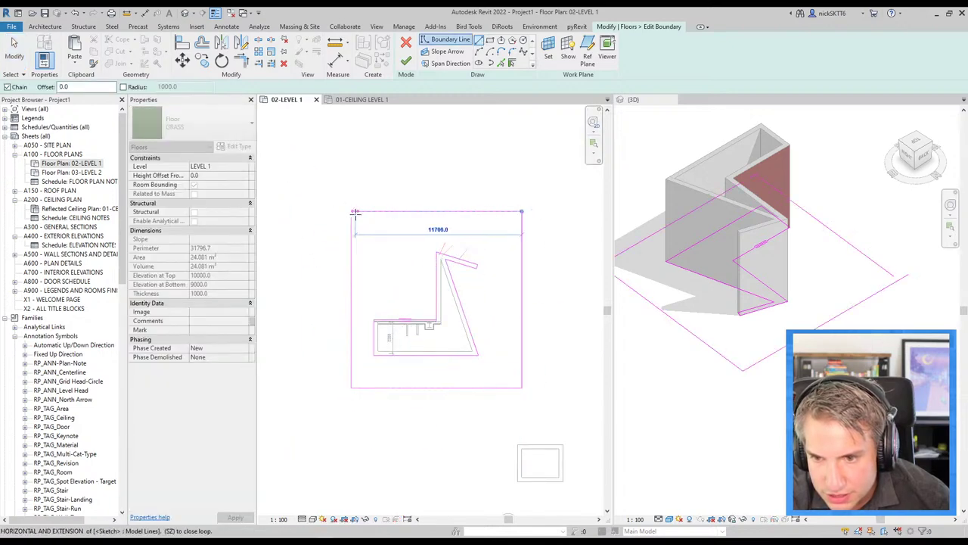
key(Escape)
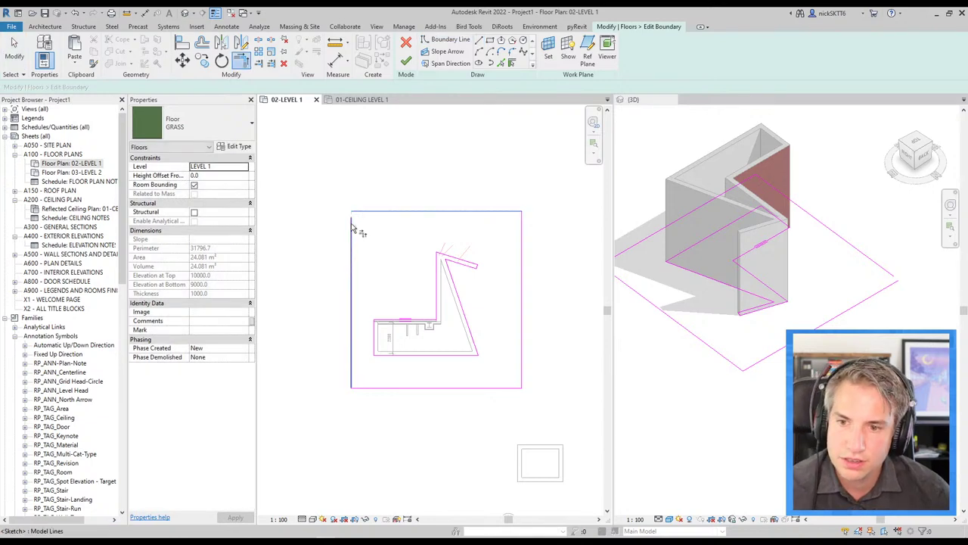
click(406, 61)
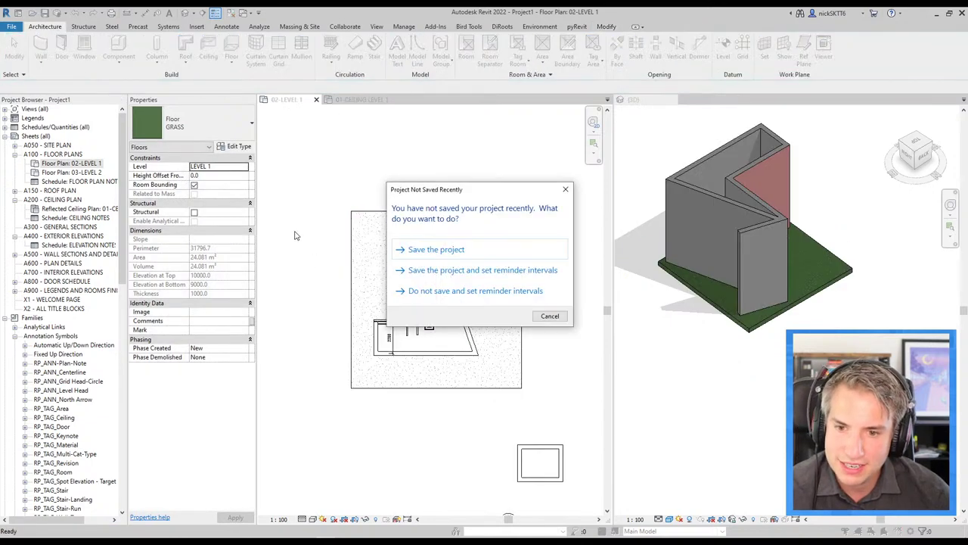
Step: Cancel the save reminder, uncheck the 3D view's Section Box, and orbit under the grass floor
click(551, 317)
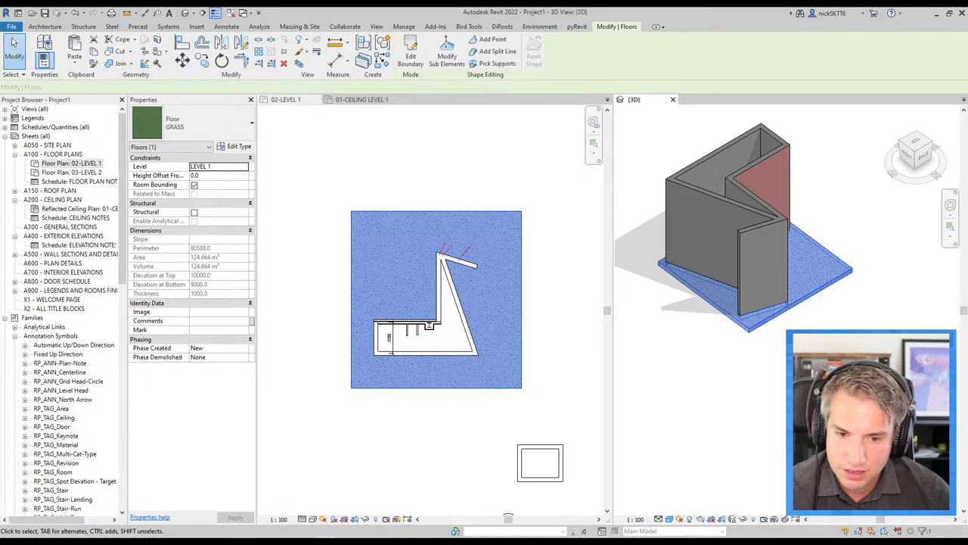
key(Escape)
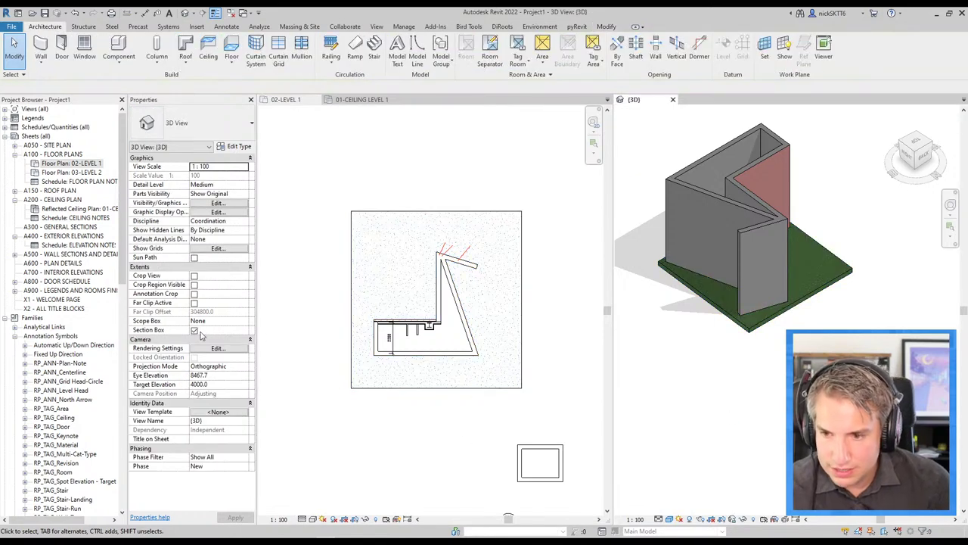
click(194, 330)
scroll(757, 302, down, 3)
click(779, 348)
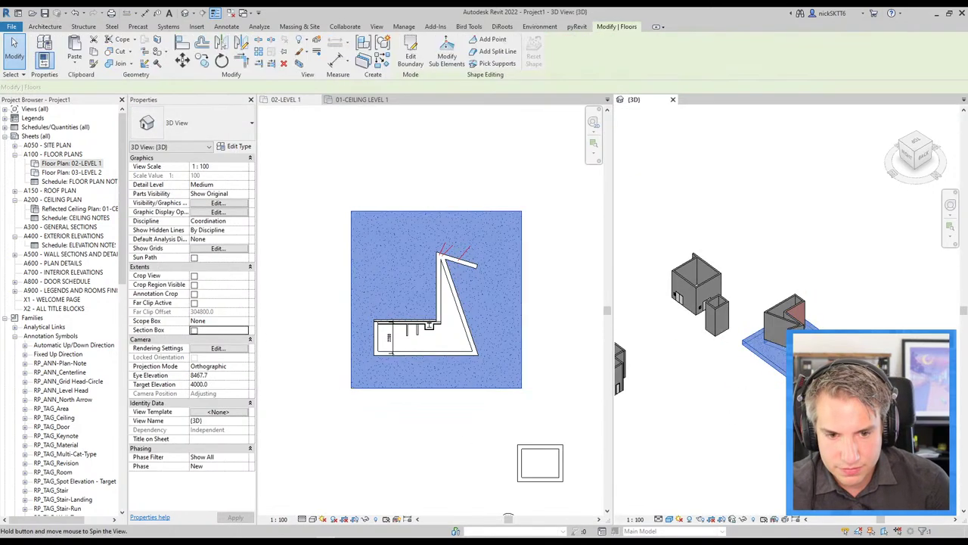
scroll(786, 302, up, 5)
shift+middle_drag(787, 302, 786, 226)
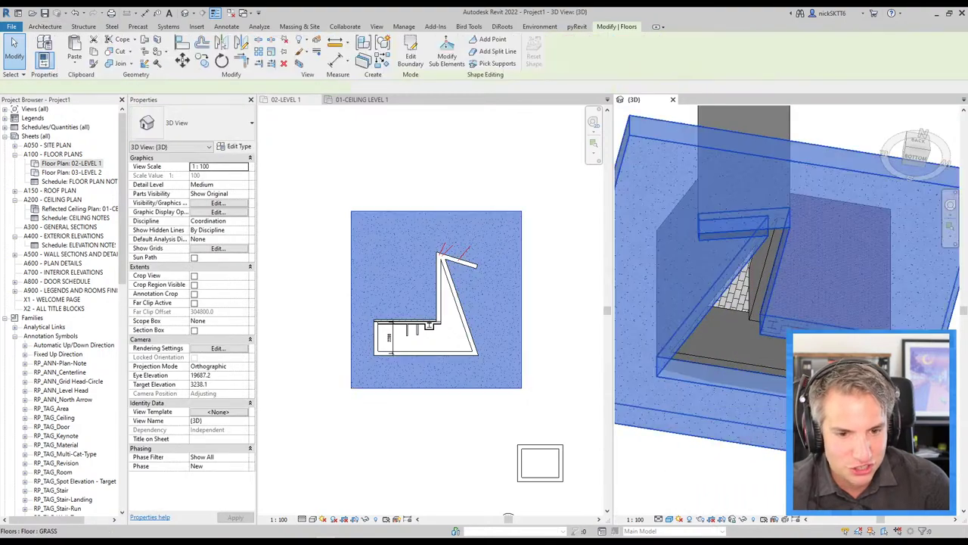
shift+middle_drag(756, 302, 726, 291)
Step: Show the Massing & Site tools, reselect the grass floor and open its GRASS type properties
click(300, 26)
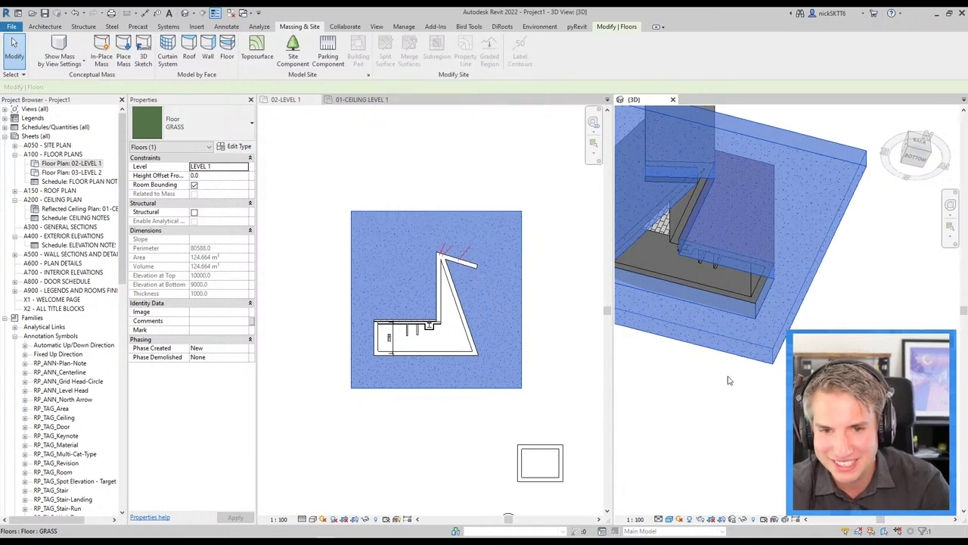
key(Escape)
mouse_move(751, 220)
shift+middle_down()
mouse_move(803, 193)
mouse_move(757, 283)
mouse_move(786, 249)
mouse_move(817, 249)
shift+middle_up()
click(803, 192)
key(Escape)
click(817, 249)
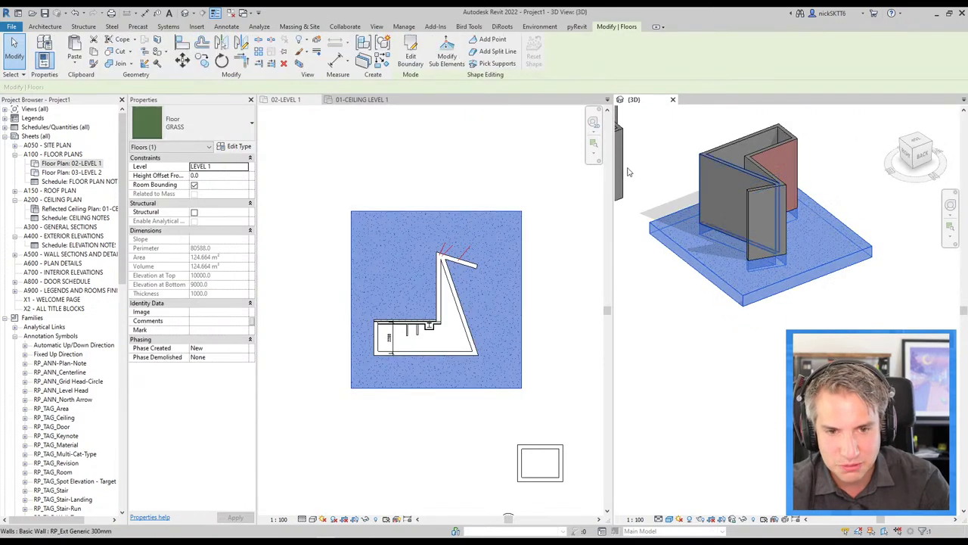
click(233, 147)
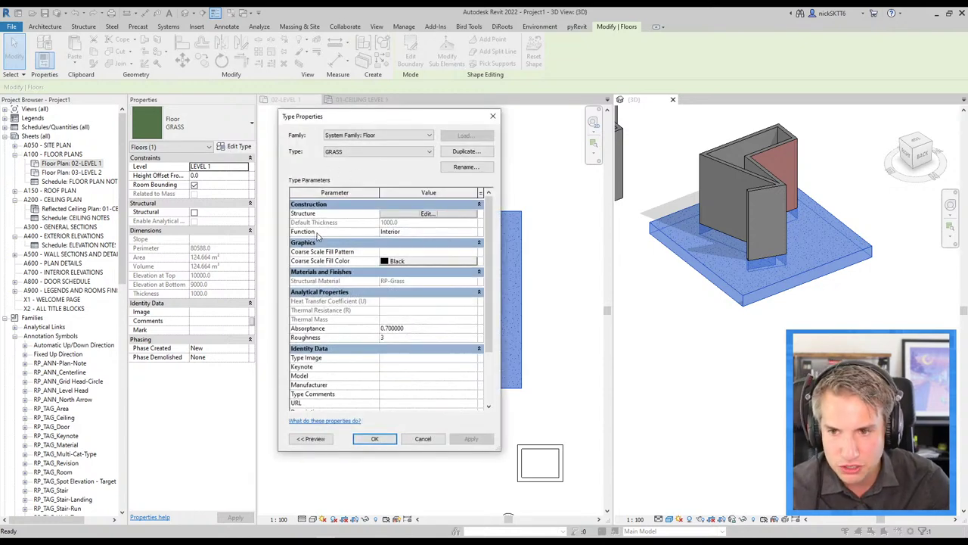
Step: Set the GRASS floor type's Function to Exterior, deselect the floor, and switch to the Tip #21 slide
click(473, 233)
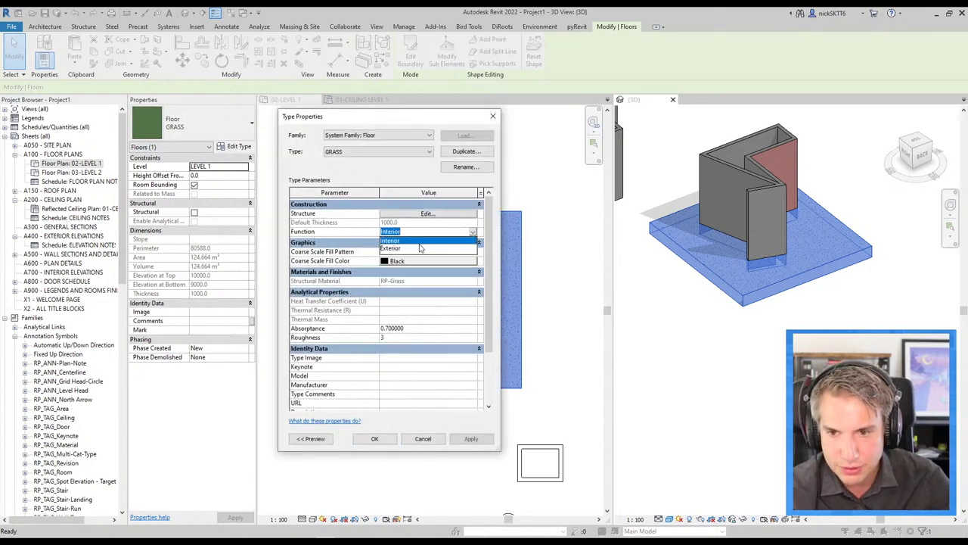
click(419, 246)
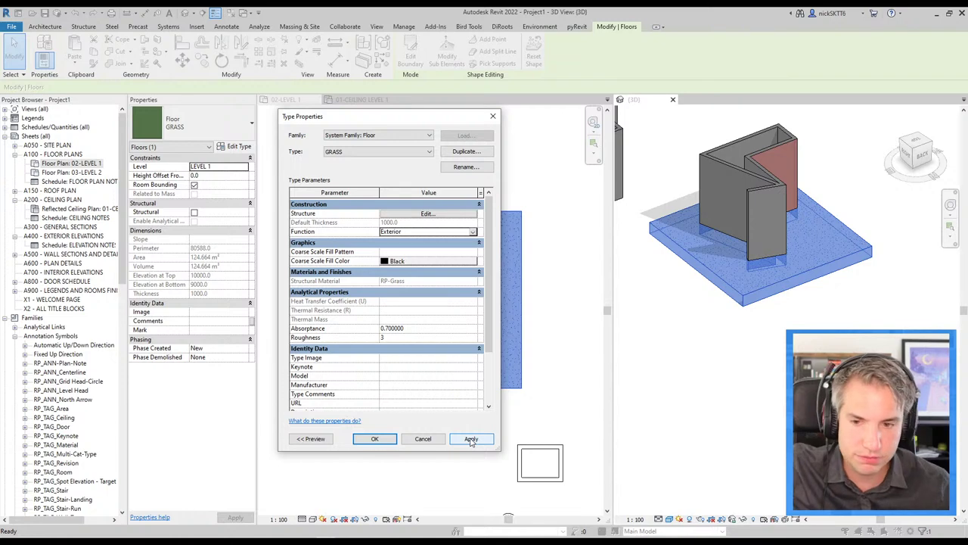
click(375, 439)
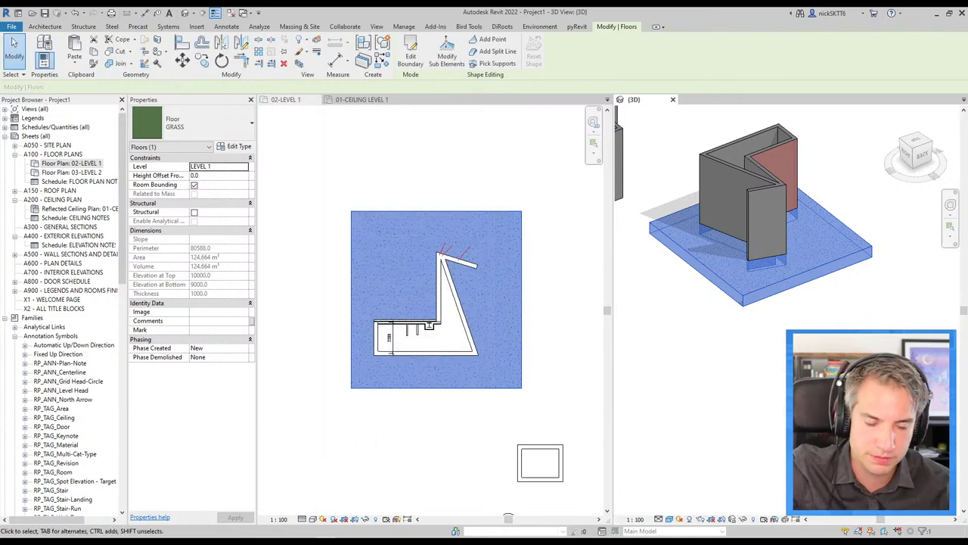
key(Escape)
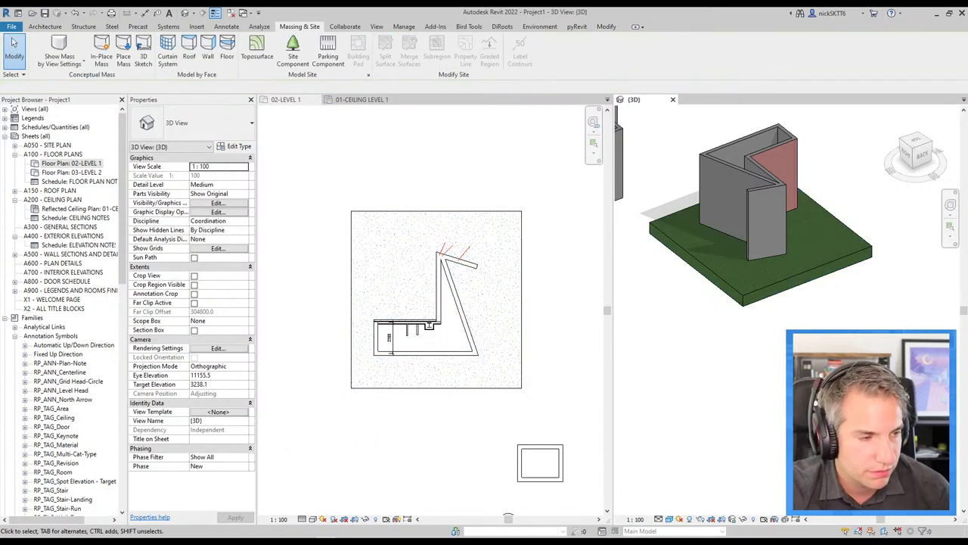
key(alt+Tab)
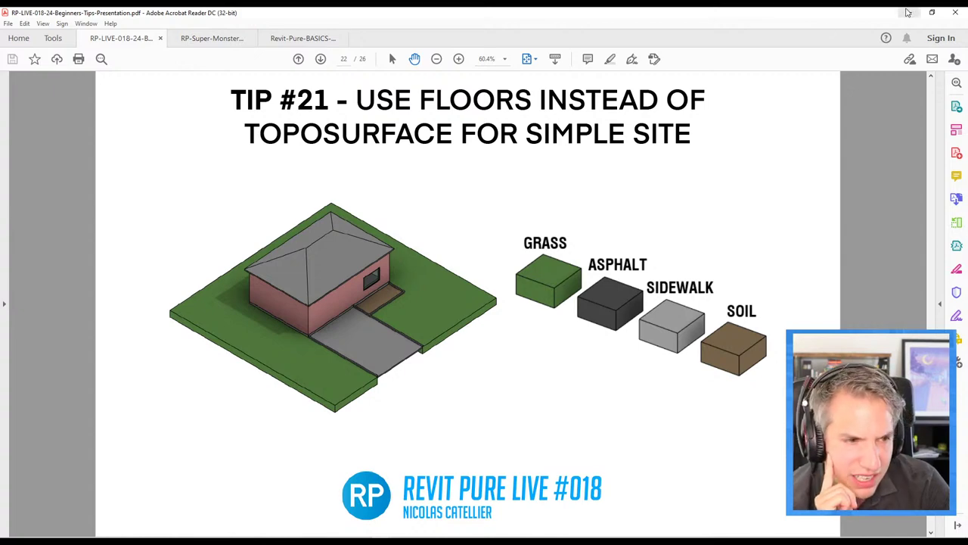
Step: Minimize Acrobat, switch to the 02-LEVEL 1 floor plan, and display the Annotate tools
click(908, 12)
click(287, 99)
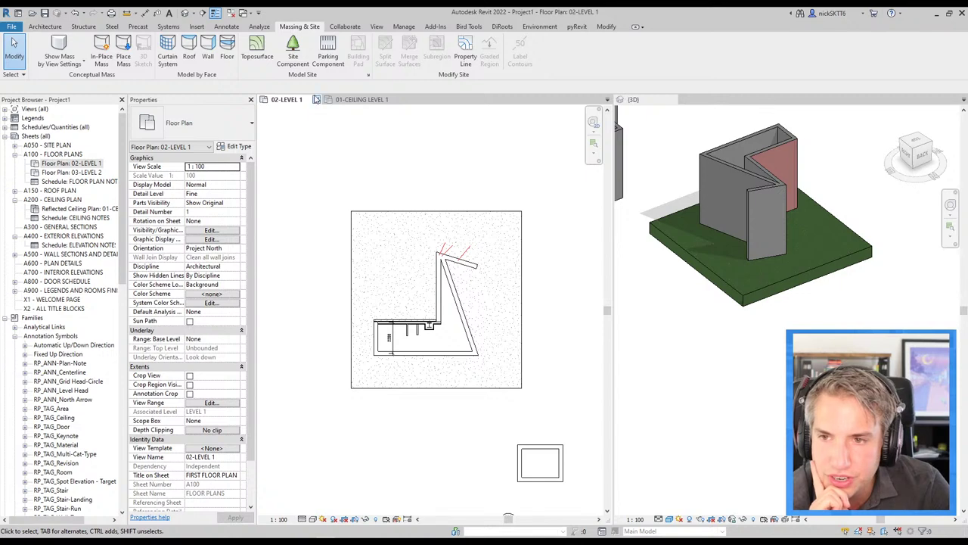
click(229, 27)
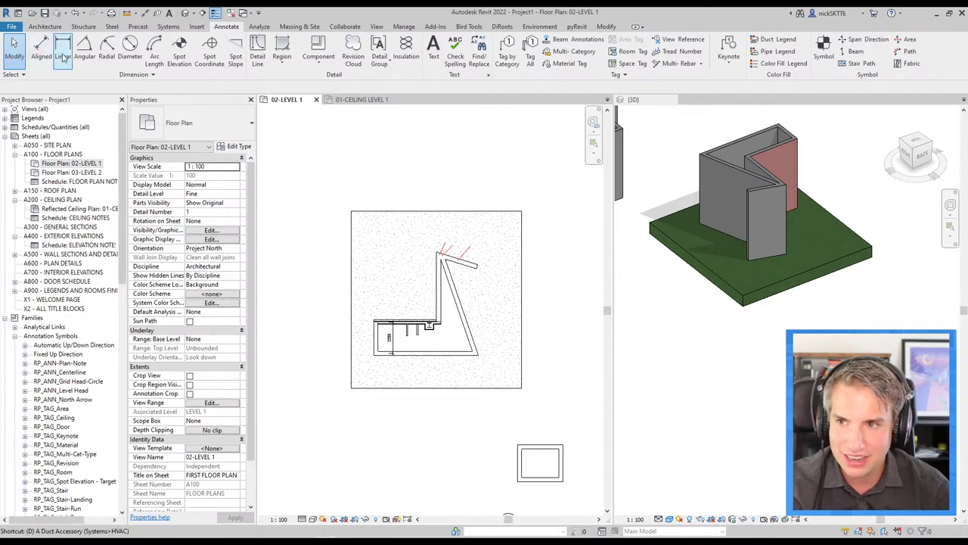
Step: Place a 2507 aligned dimension between the bottom and top walls, then show the Tip #22 slide
click(44, 50)
scroll(435, 326, up, 3)
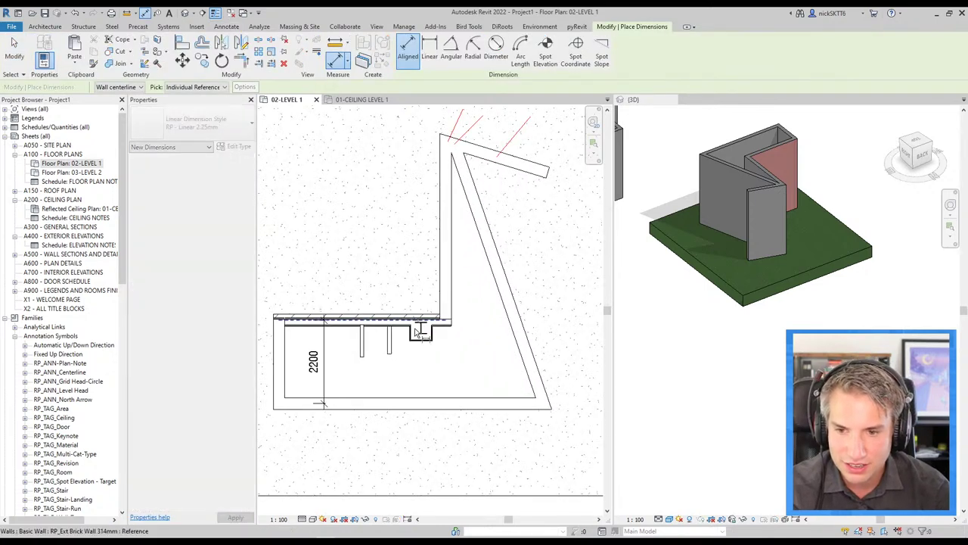
click(400, 413)
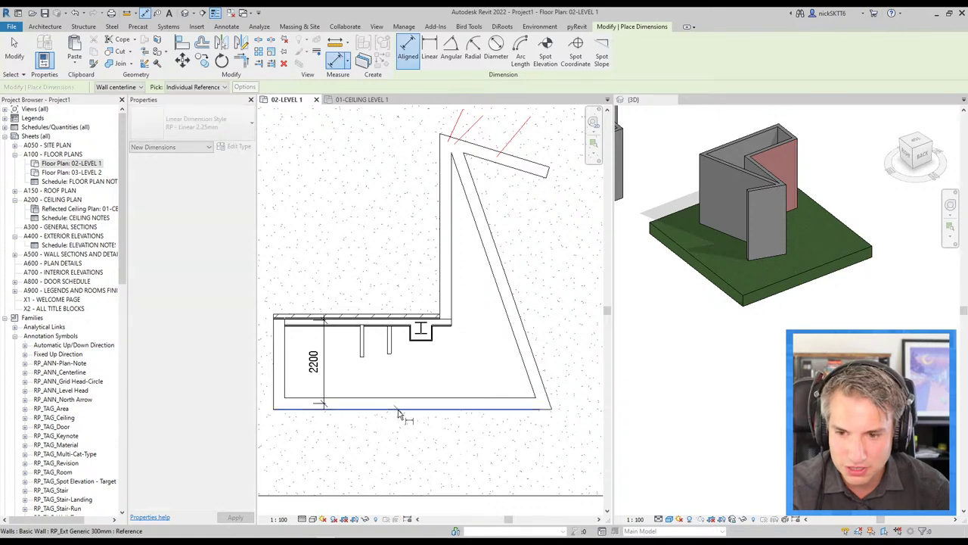
click(382, 319)
scroll(382, 319, down, 2)
click(302, 302)
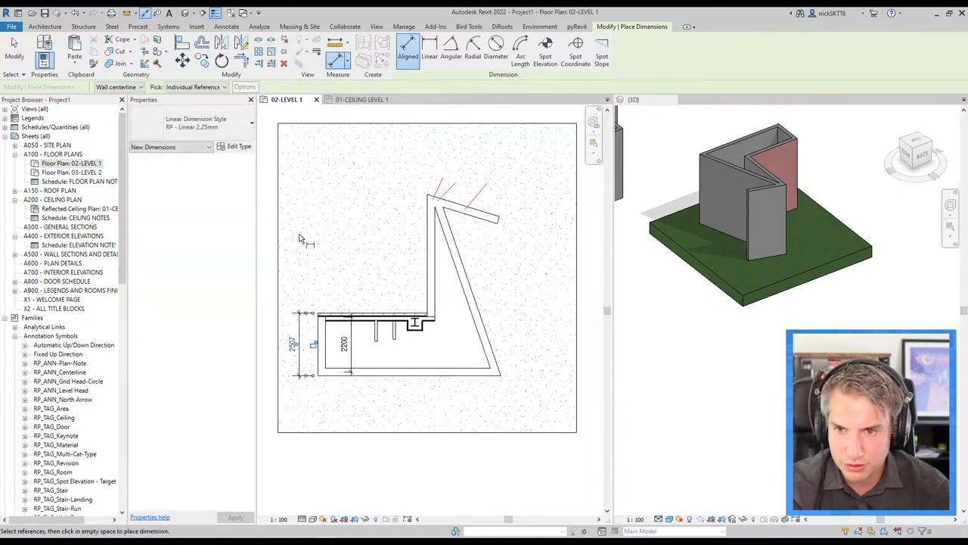
key(Escape)
key(Escape)
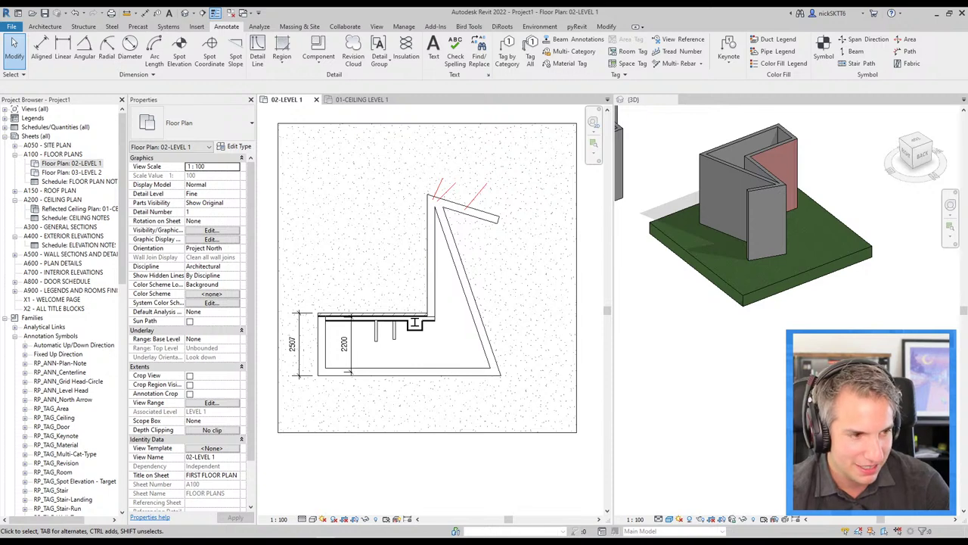
key(alt+Tab)
key(Right)
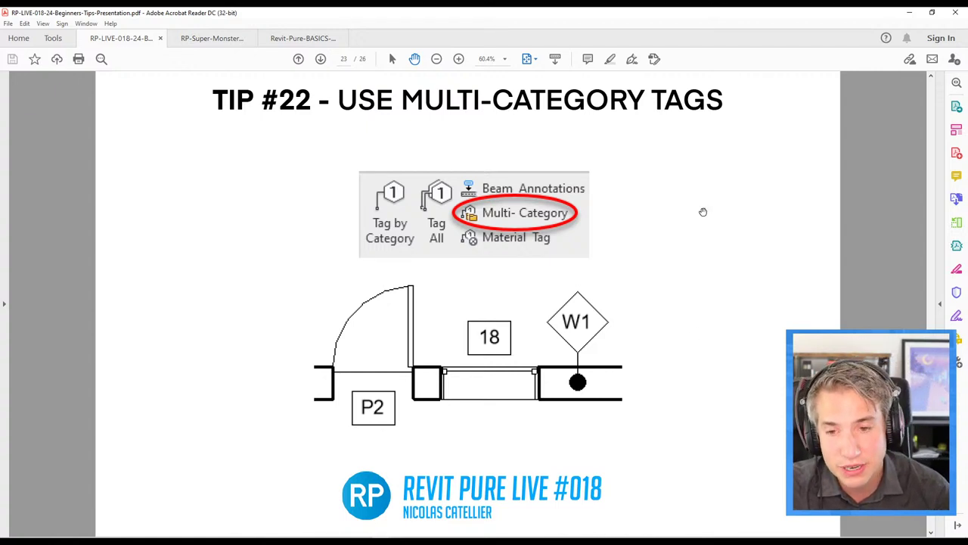
Step: Leave the Tip #22 slide and return to the Revit 02-LEVEL 1 floor plan
key(alt+Tab)
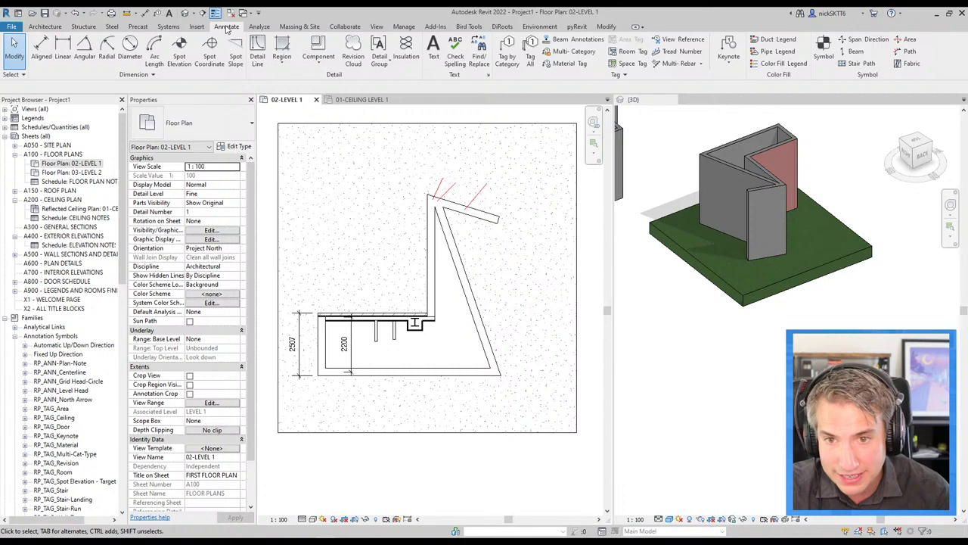
Step: Use Tag by Category to tag a wall with W1 and a window with F1
click(507, 53)
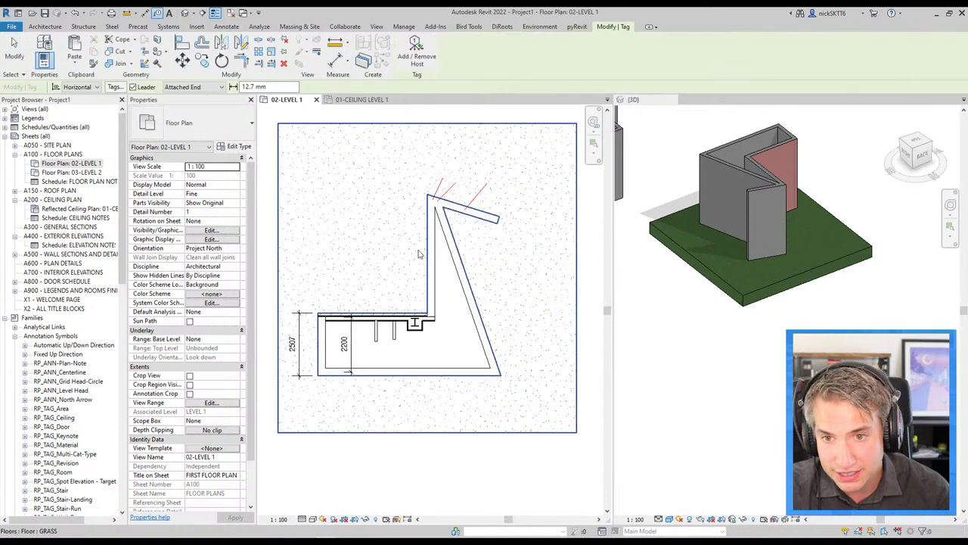
scroll(344, 346, up, 2)
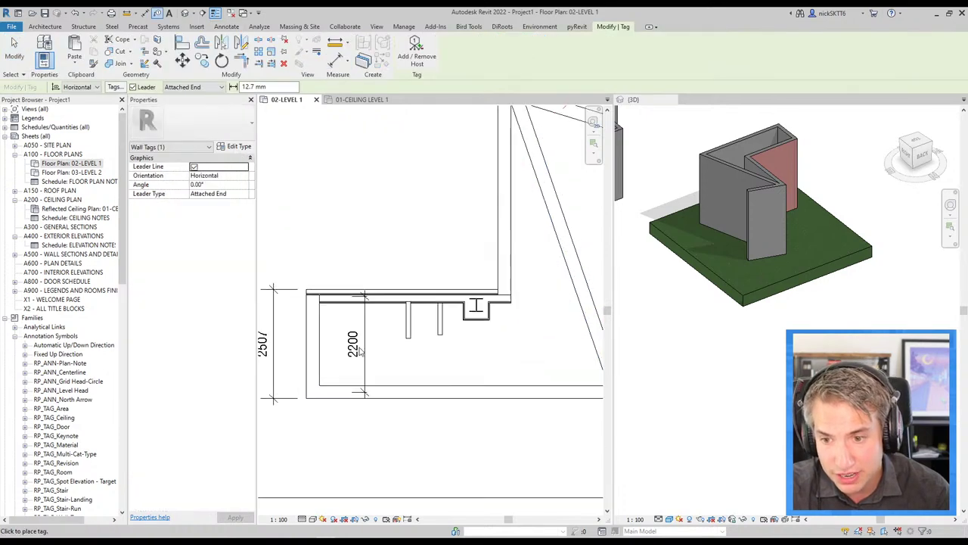
click(425, 378)
scroll(388, 241, down, 3)
scroll(448, 344, up, 2)
scroll(447, 344, up, 2)
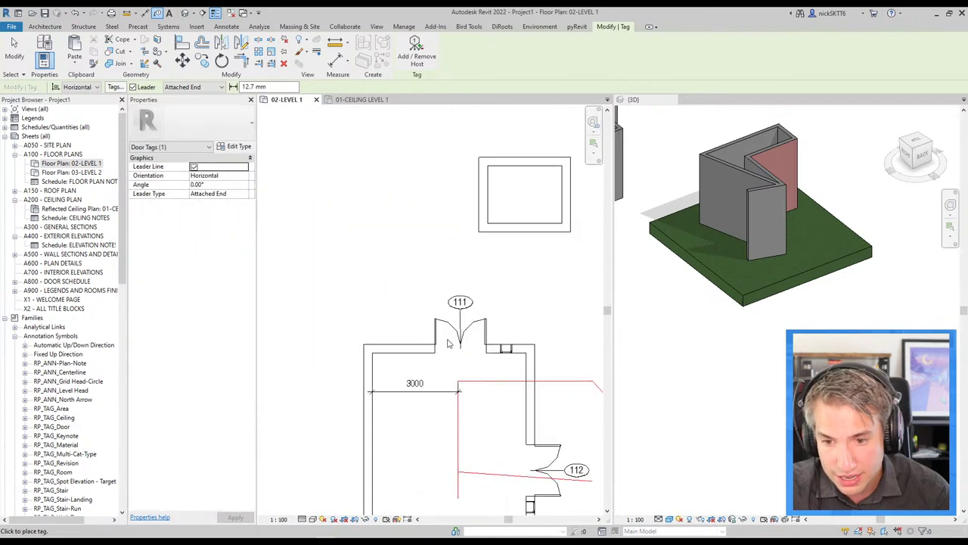
click(506, 390)
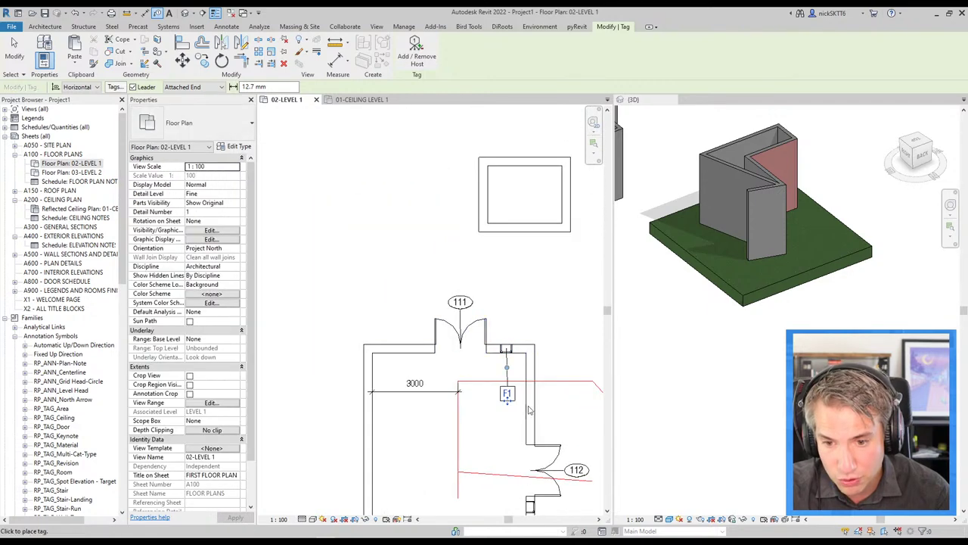
middle_drag(532, 425, 481, 293)
scroll(391, 399, down, 1)
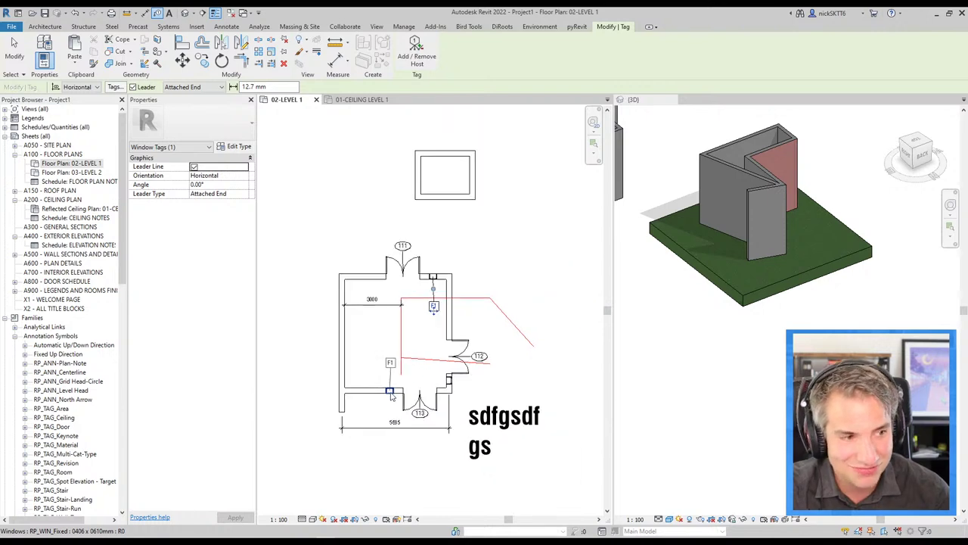
key(Escape)
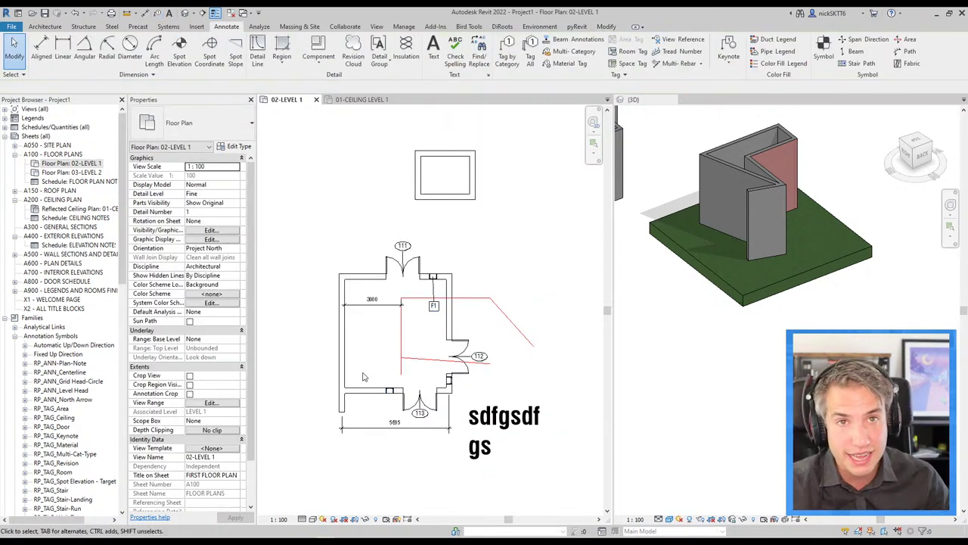
Step: Check the upper window's type properties to confirm its F1 Type Mark
scroll(431, 287, up, 3)
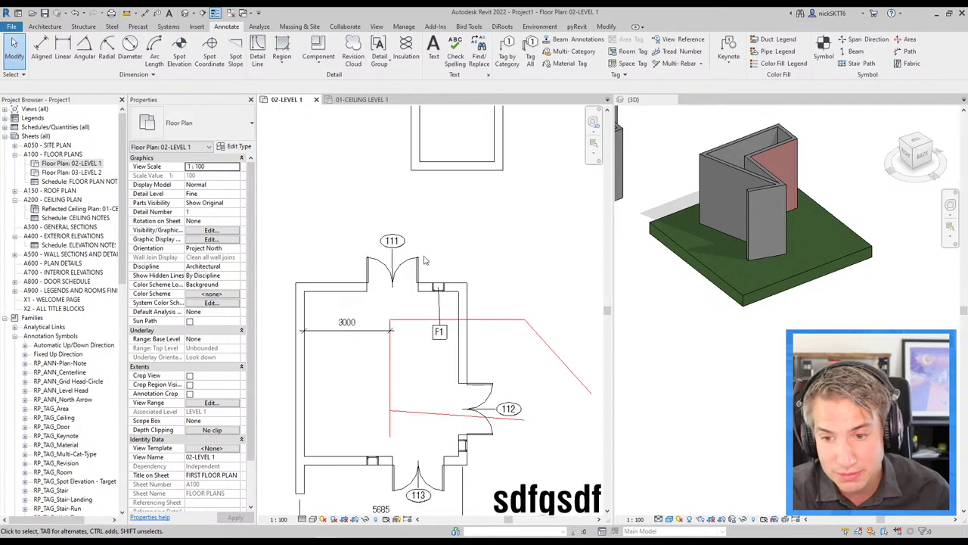
click(431, 293)
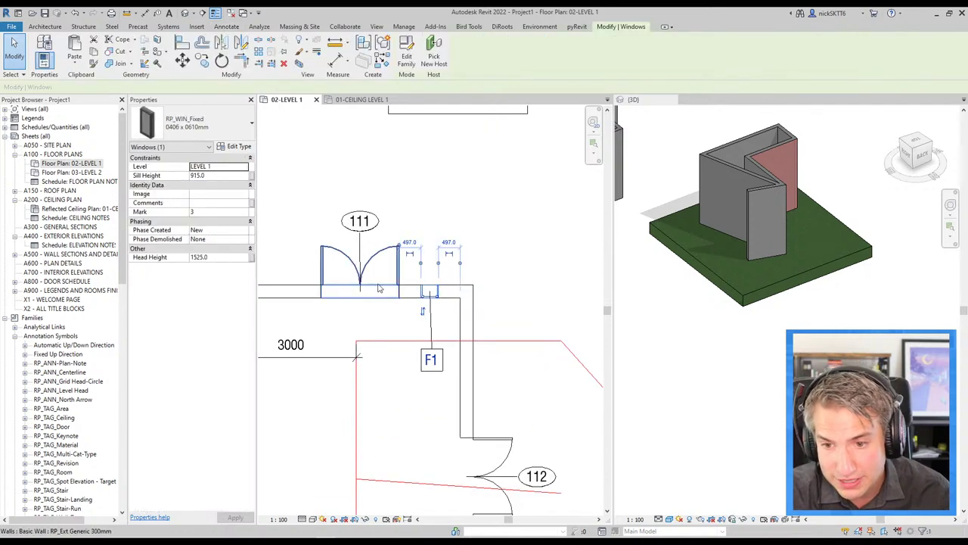
click(235, 146)
scroll(384, 325, down, 3)
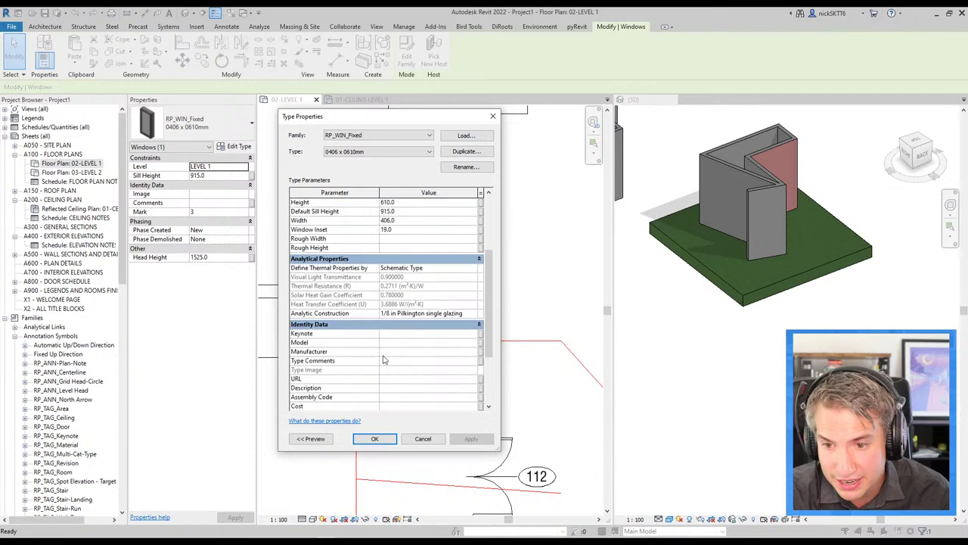
scroll(384, 359, down, 2)
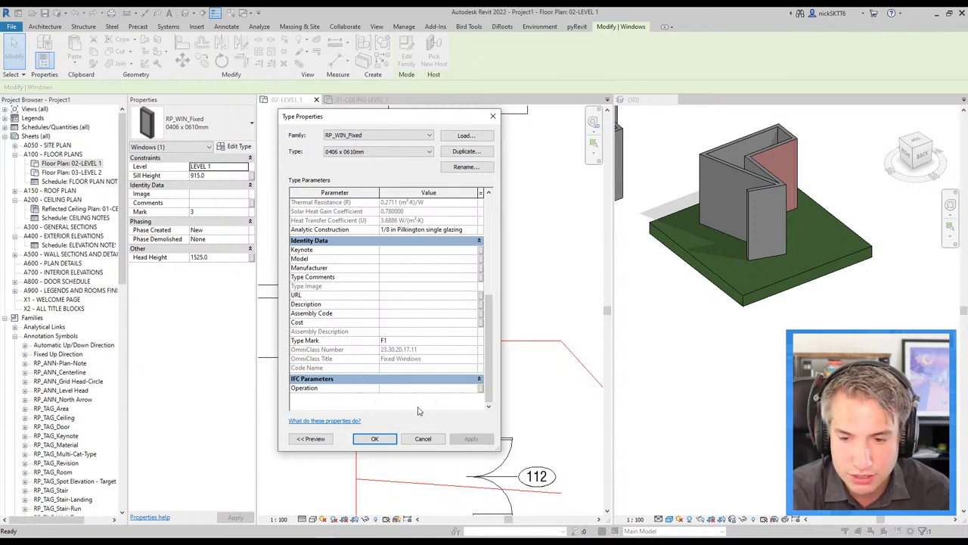
key(Return)
Step: Tag the right-hand wall with W1 using the TG shortcut
scroll(422, 400, down, 3)
scroll(421, 340, down, 2)
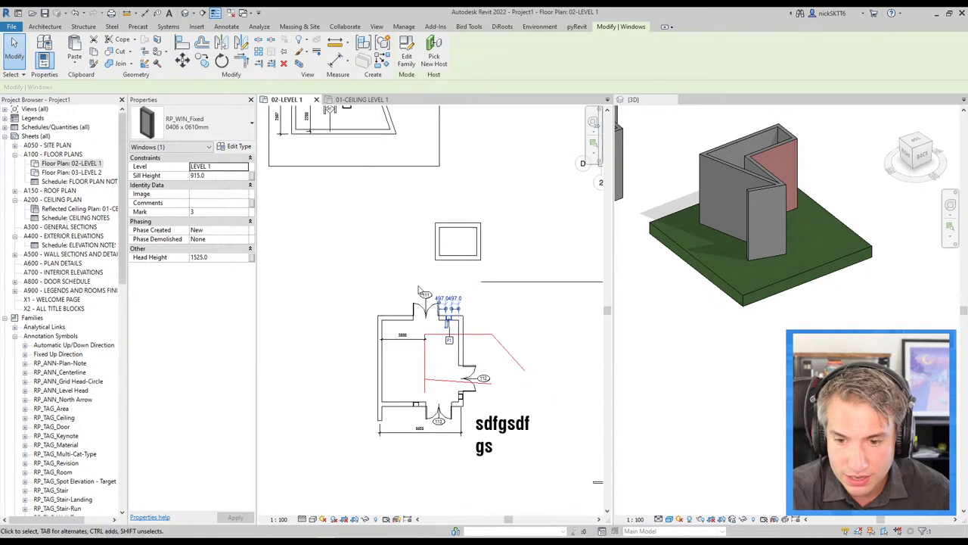
scroll(423, 303, up, 3)
scroll(446, 317, up, 2)
scroll(469, 329, up, 2)
key(t)
key(g)
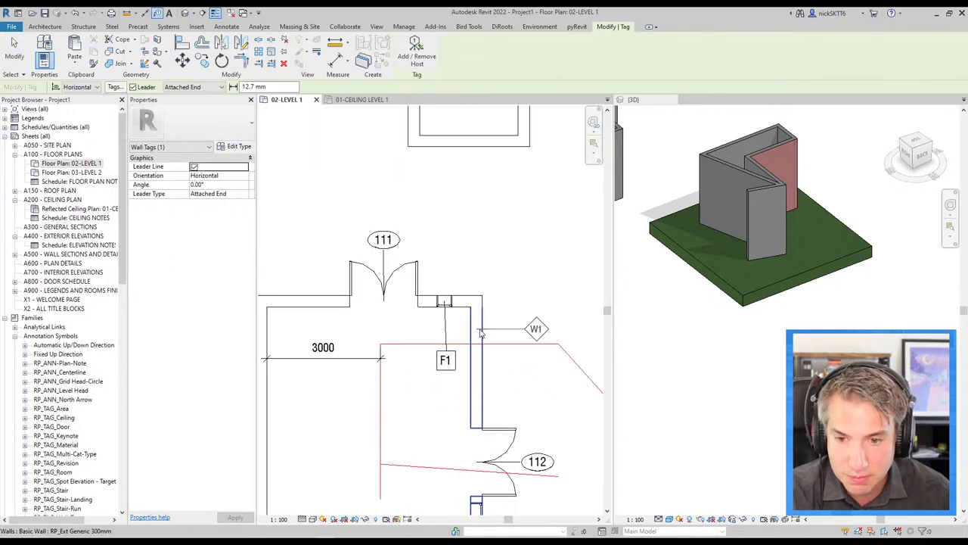
click(481, 333)
key(Escape)
key(Escape)
scroll(488, 329, up, 1)
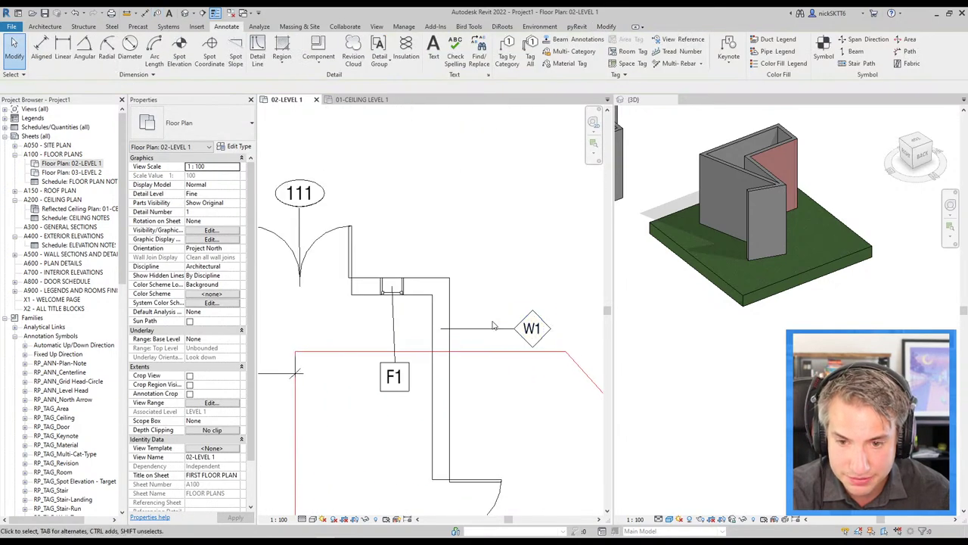
scroll(490, 324, down, 2)
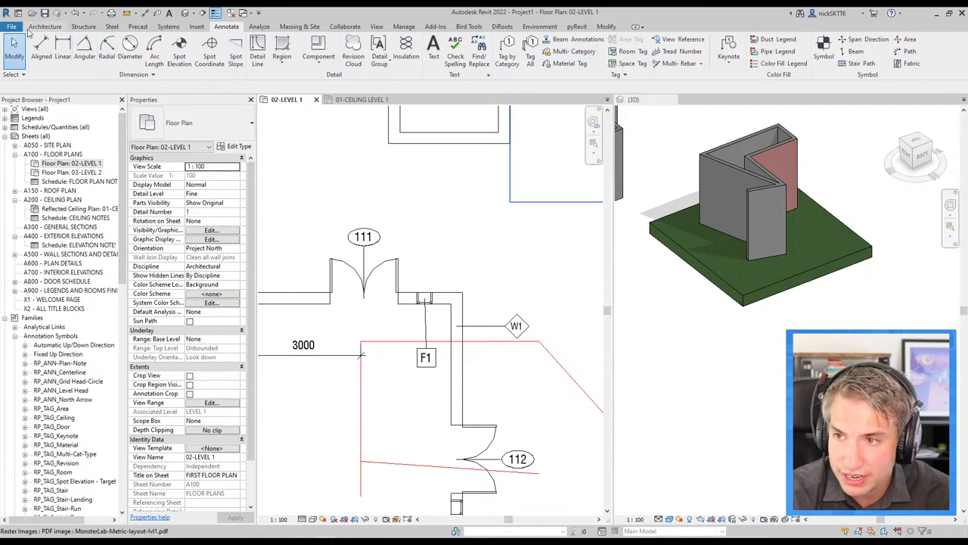
Step: Create a new family from English > Annotations > Metric Multi-Category Tag.rft
click(11, 27)
mouse_move(33, 65)
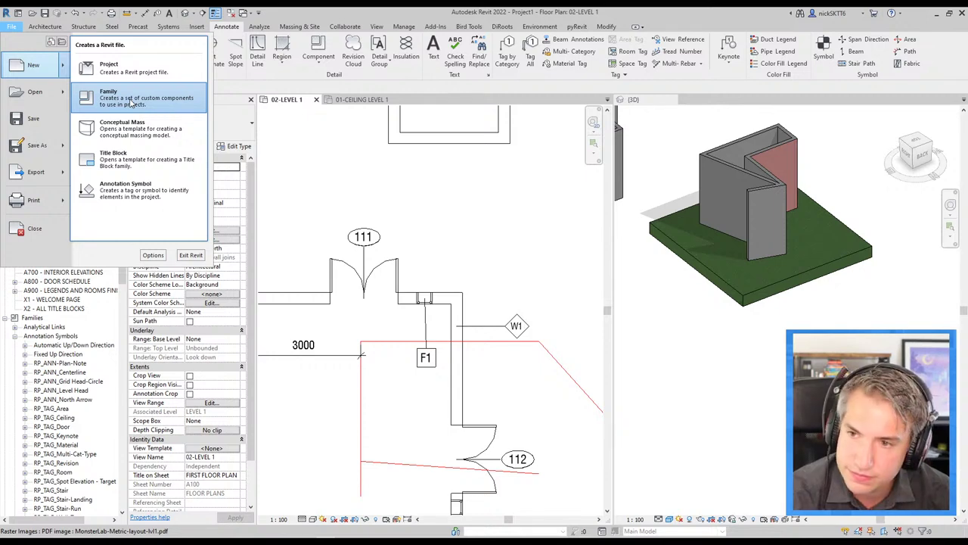
click(132, 104)
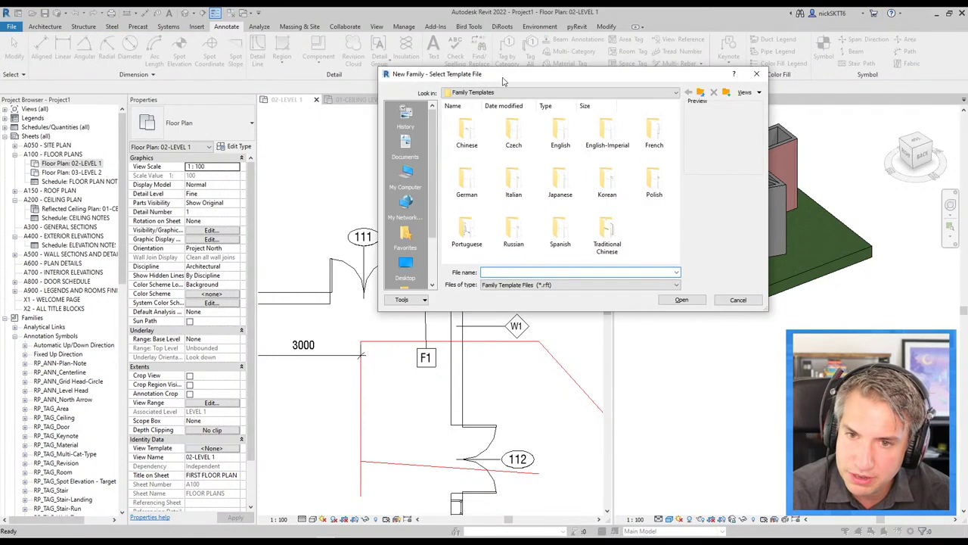
drag(503, 81, 366, 95)
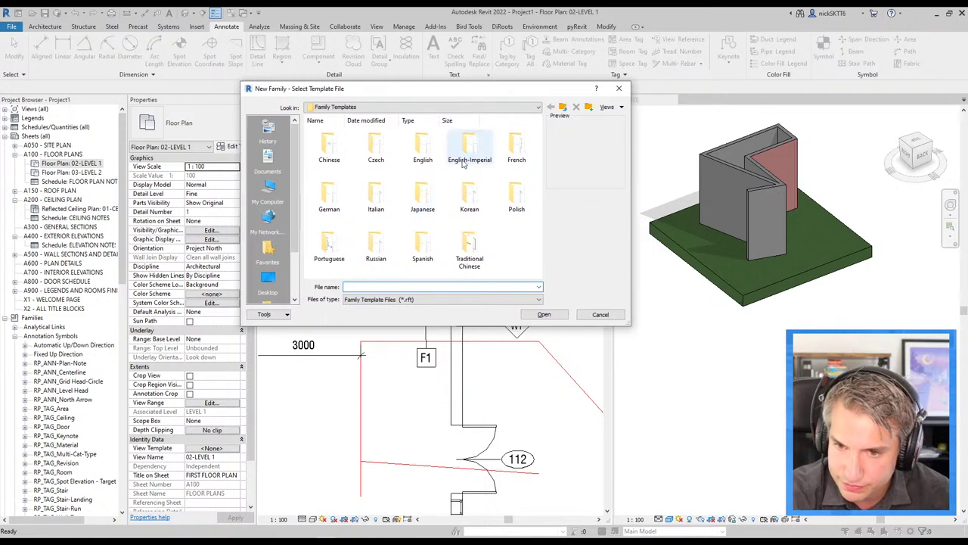
double_click(416, 149)
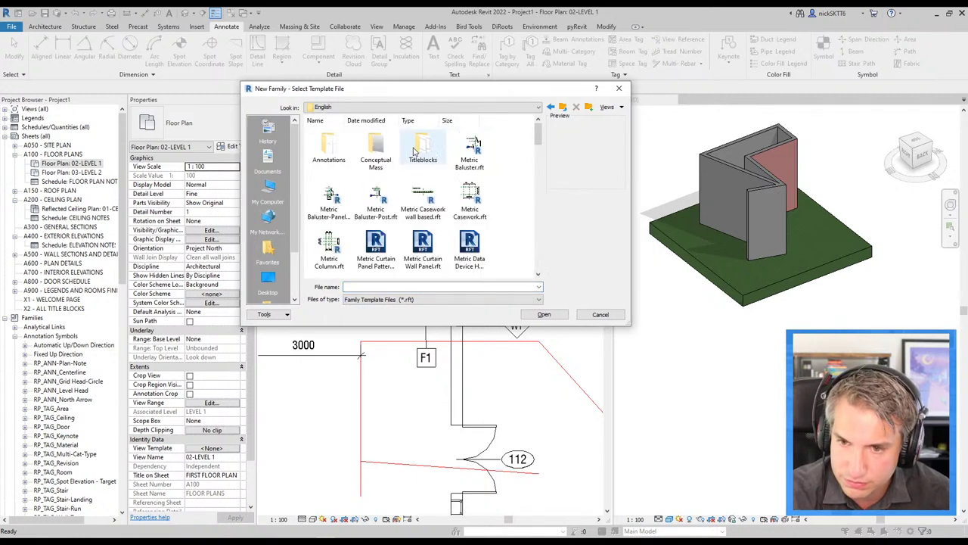
scroll(424, 197, down, 5)
scroll(423, 197, down, 5)
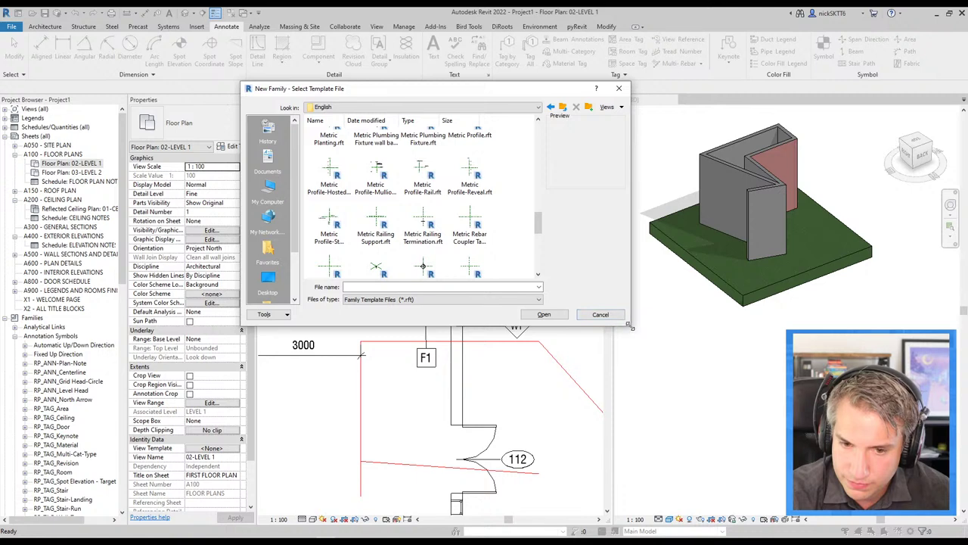
drag(631, 326, 775, 448)
scroll(519, 303, up, 10)
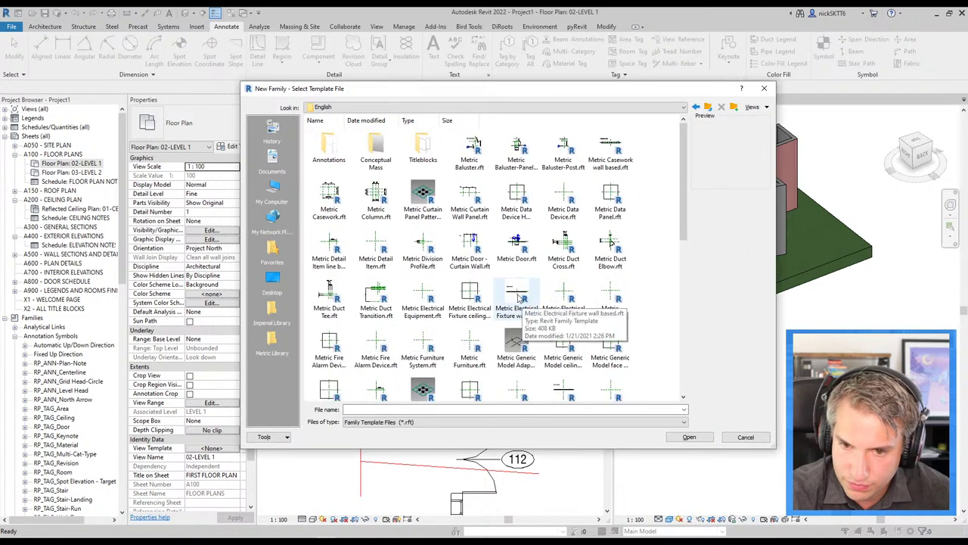
double_click(328, 148)
click(519, 196)
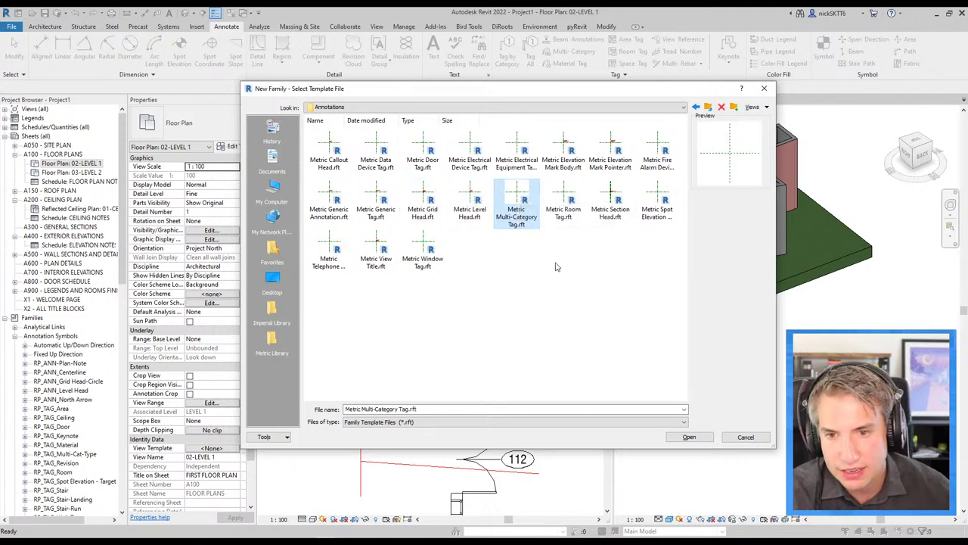
double_click(511, 195)
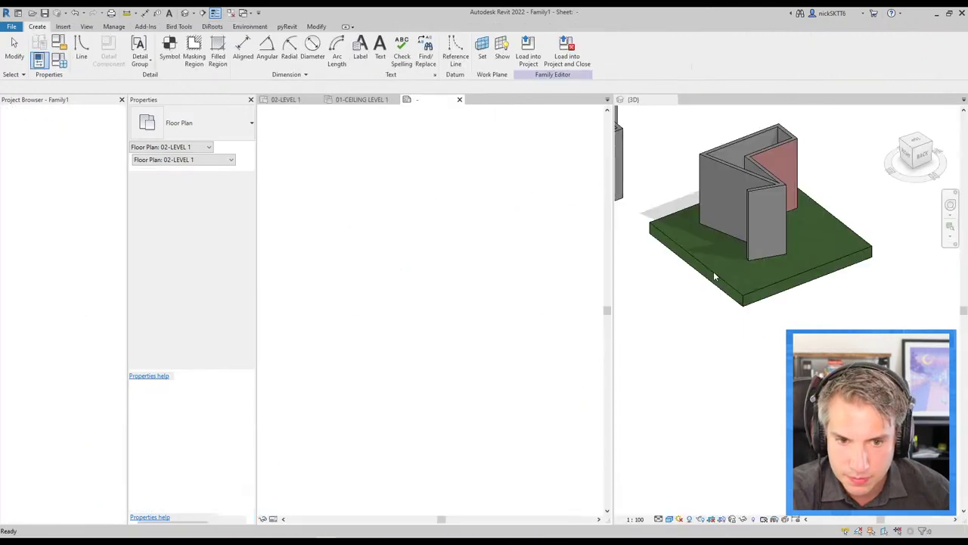
Step: Place a Type Mark label at the reference-plane intersection
scroll(435, 325, up, 1)
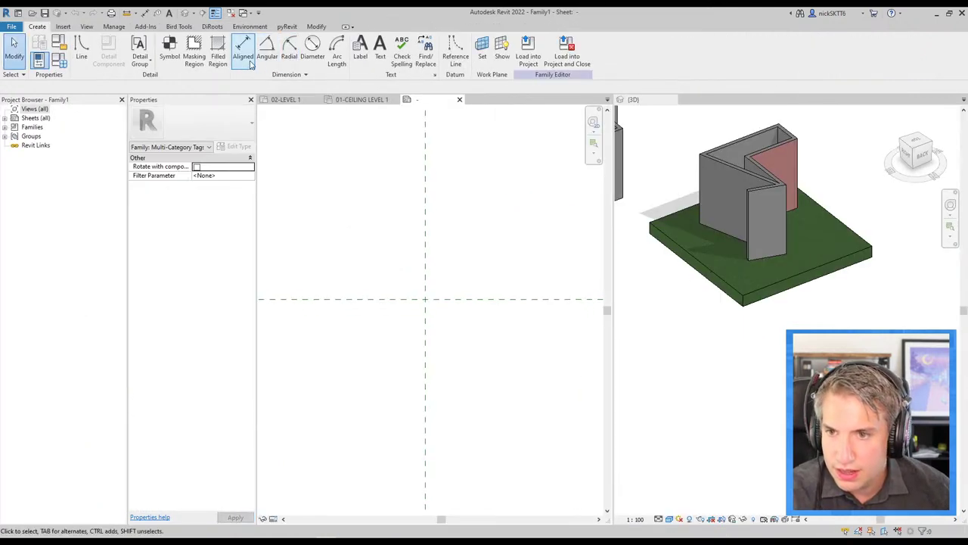
click(426, 304)
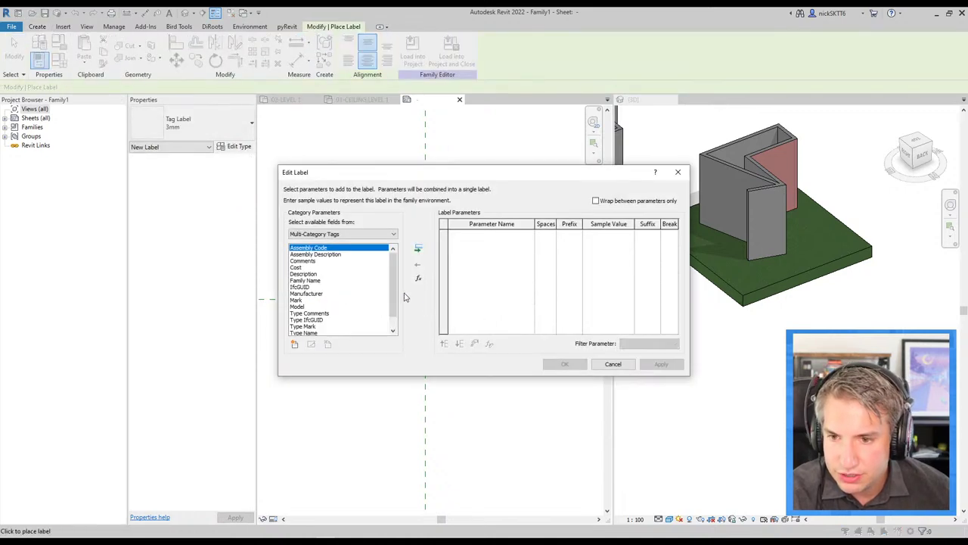
scroll(378, 299, down, 1)
click(302, 313)
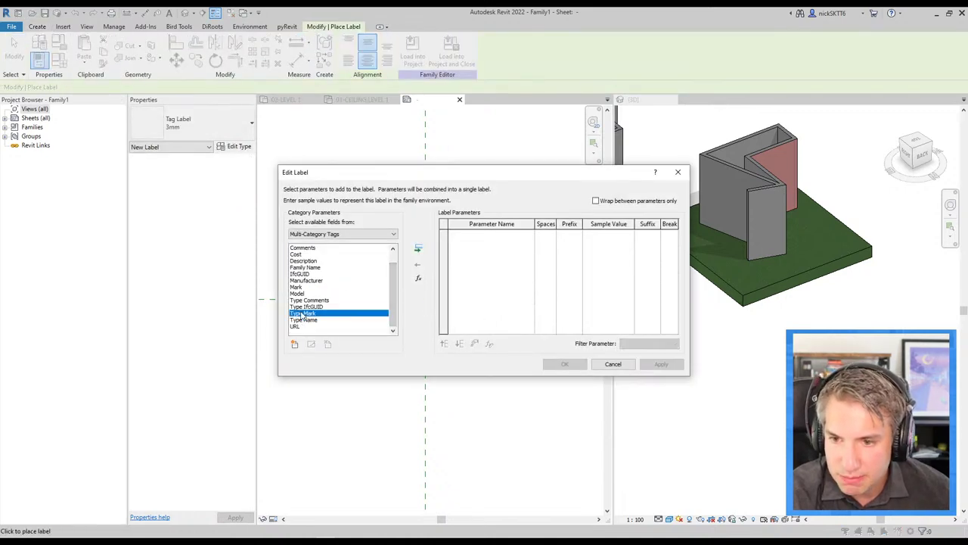
click(417, 249)
click(617, 235)
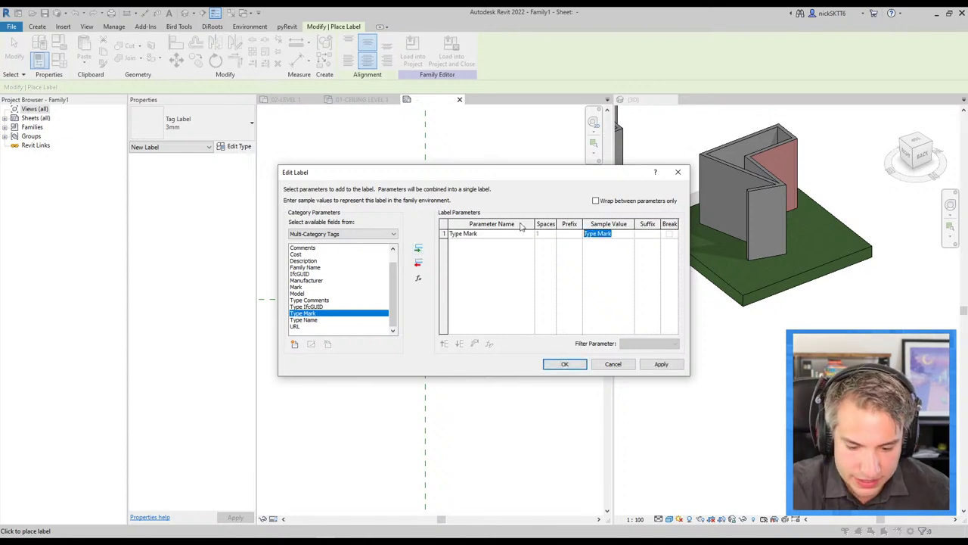
click(564, 365)
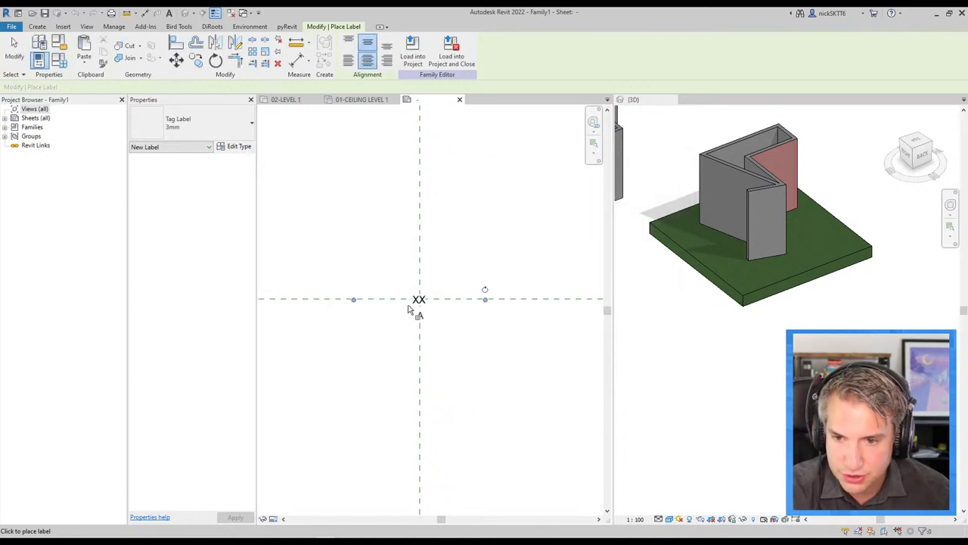
scroll(412, 306, up, 3)
key(Escape)
Step: Centre the XX label on the reference planes
scroll(437, 301, up, 2)
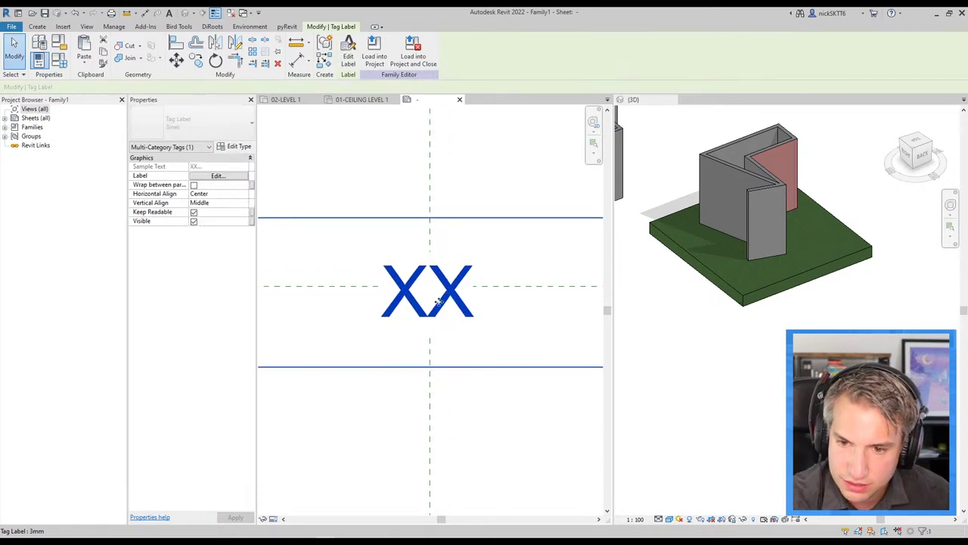
scroll(438, 301, down, 3)
scroll(423, 310, down, 1)
drag(447, 302, 439, 305)
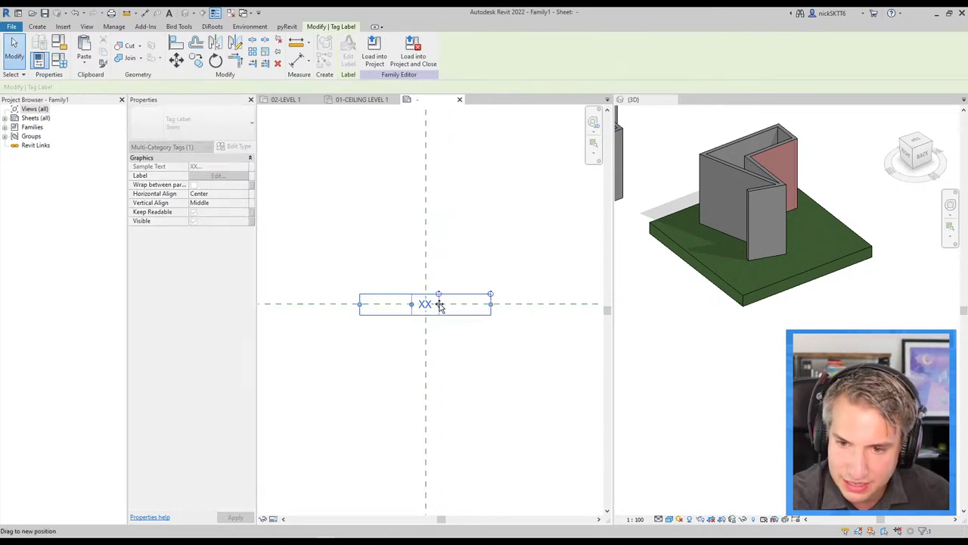
scroll(439, 305, up, 1)
scroll(484, 281, up, 1)
scroll(480, 279, up, 2)
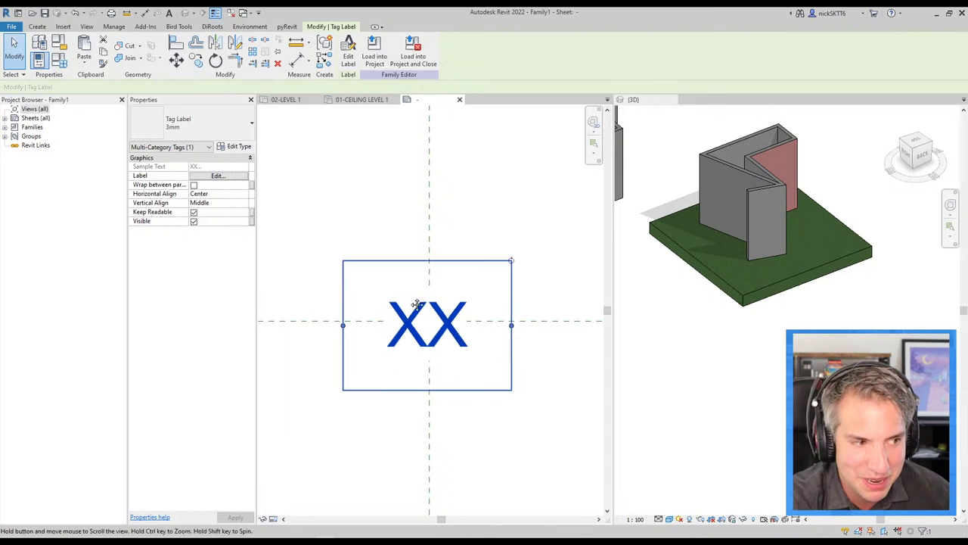
scroll(415, 304, up, 2)
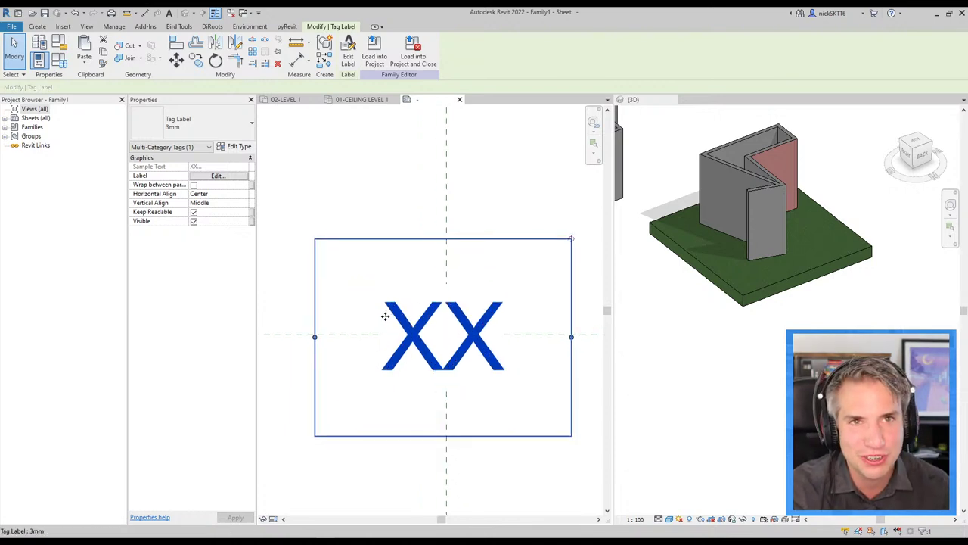
middle_drag(385, 317, 358, 296)
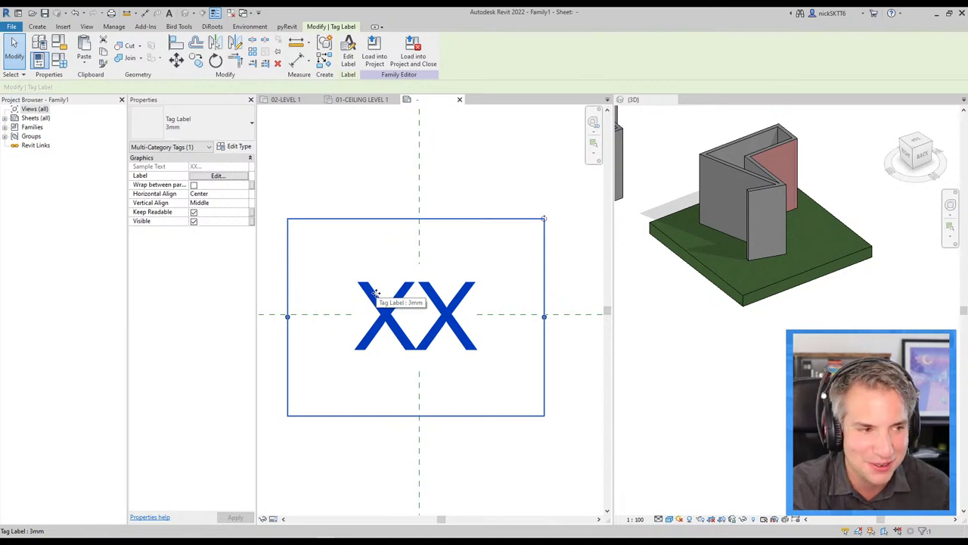
Step: Set the label type's text size to 2.4 mm and rename the type 2.4mm
click(234, 147)
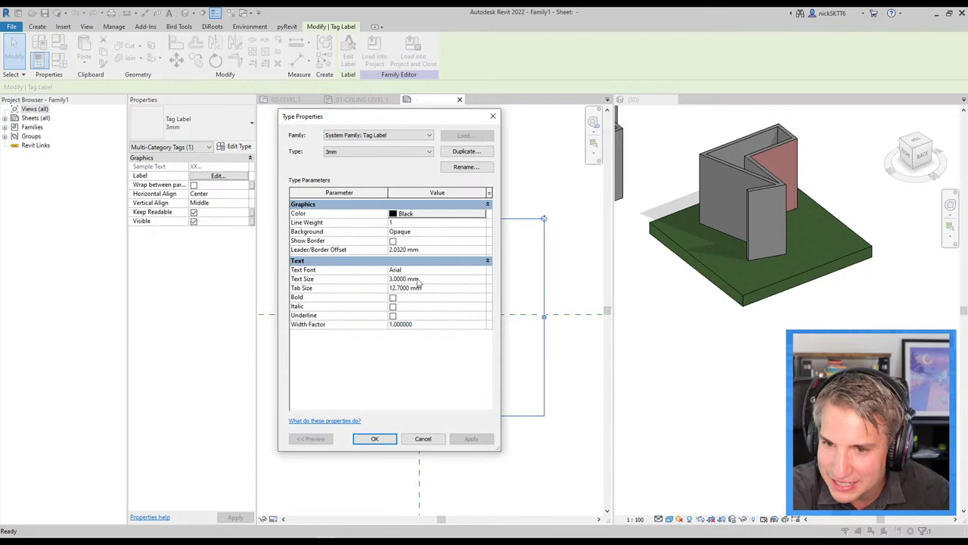
click(433, 279)
text(2)
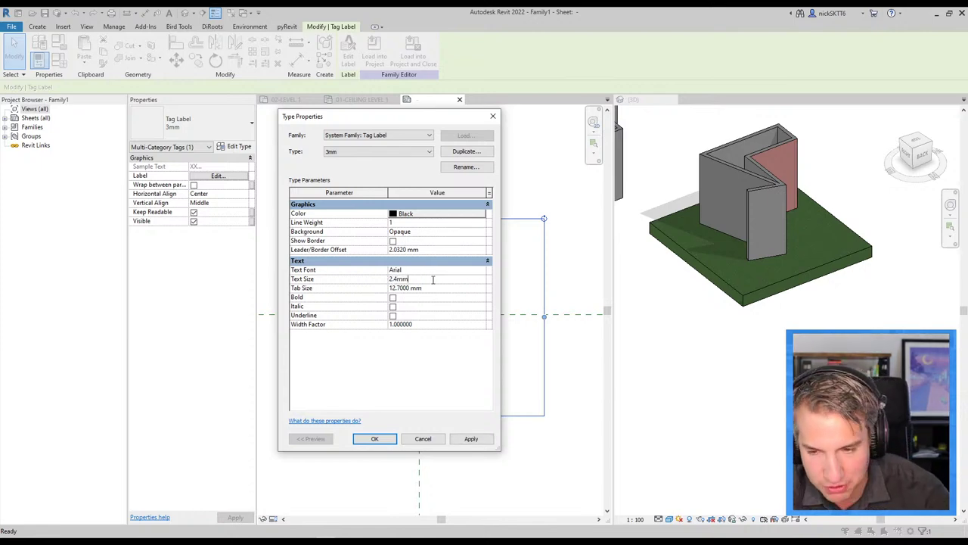
text(.4)
key(Return)
click(463, 168)
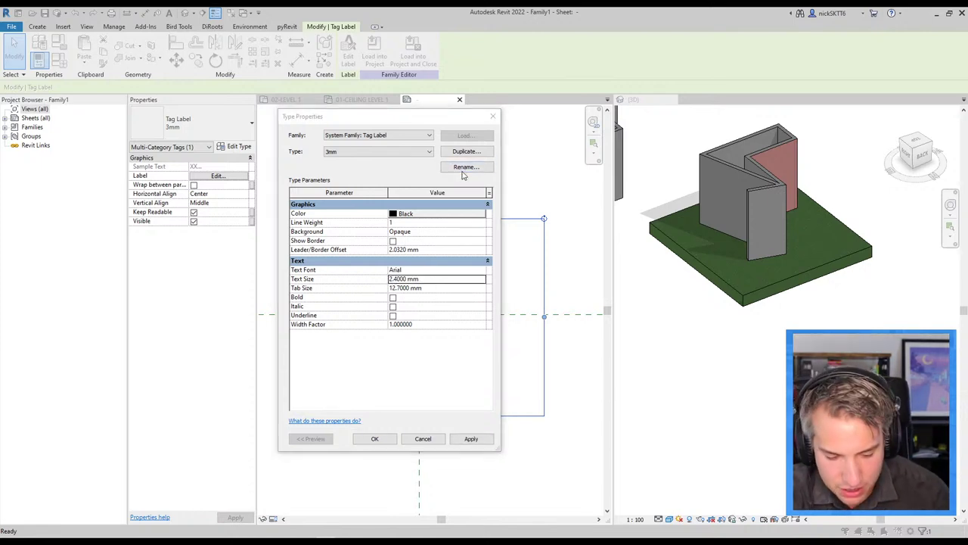
text(2.4mm)
key(Return)
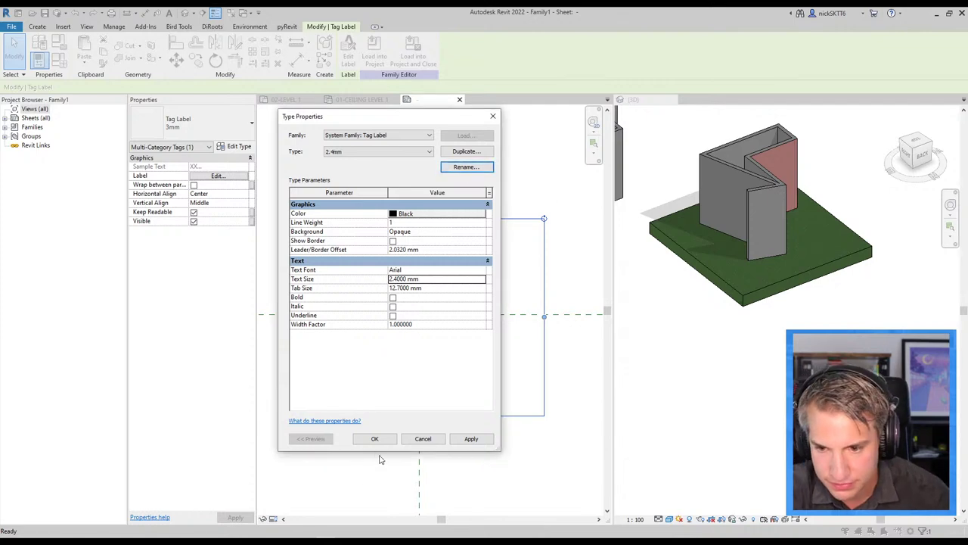
click(372, 440)
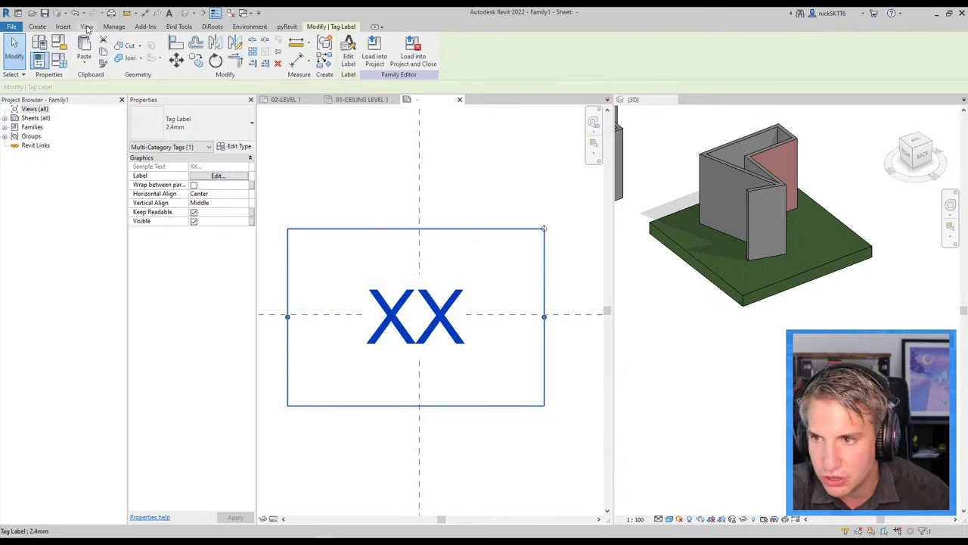
Step: Draw a six-sided masking region around the XX label at the reference-plane intersection
click(37, 27)
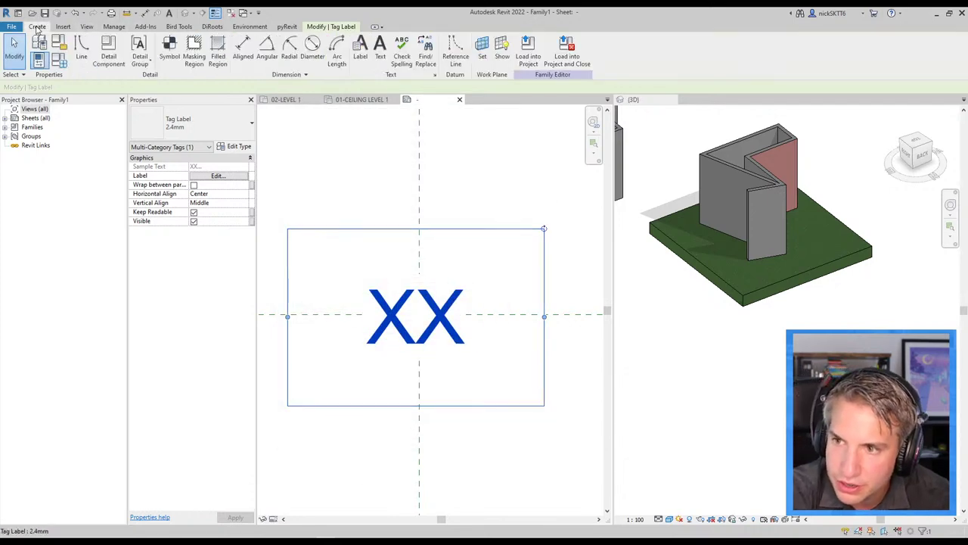
click(196, 59)
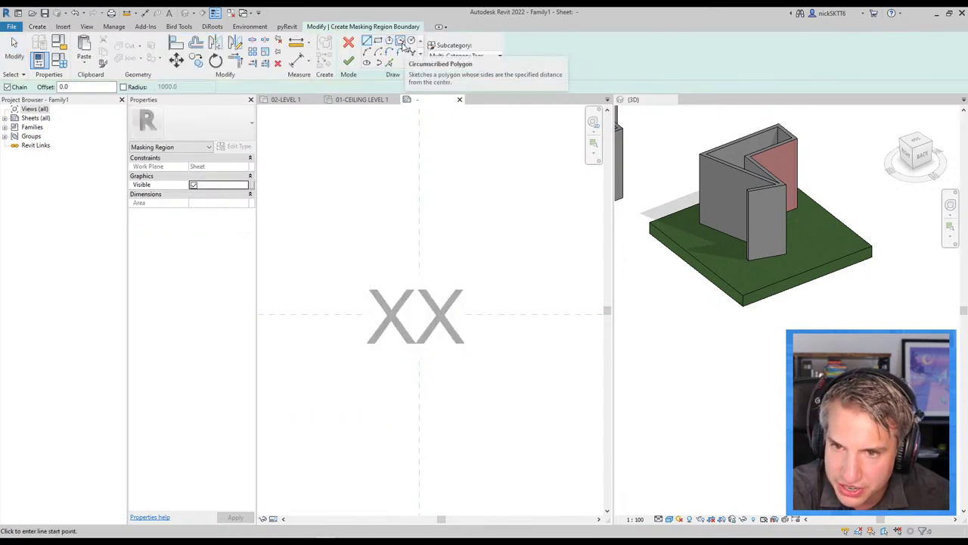
click(400, 40)
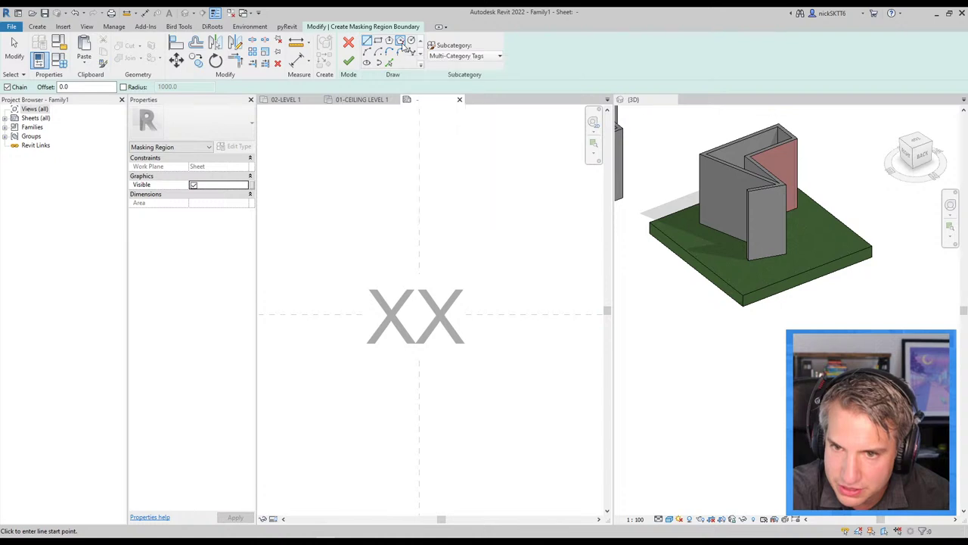
click(416, 313)
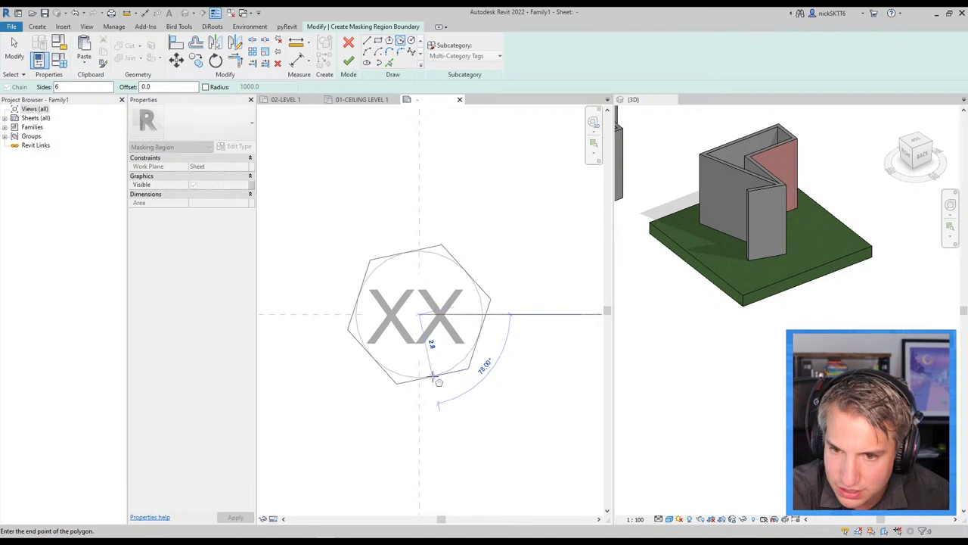
click(436, 386)
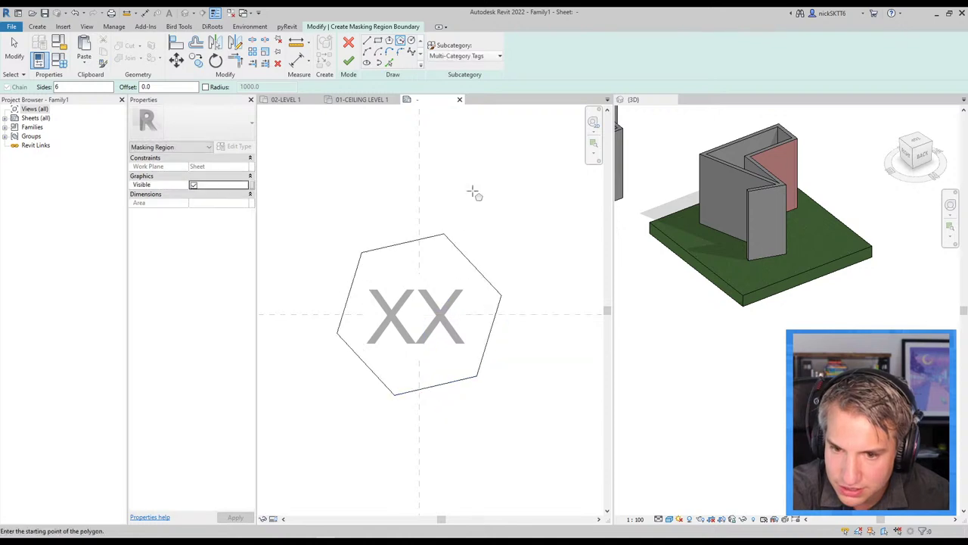
click(348, 61)
scroll(447, 310, down, 4)
key(Escape)
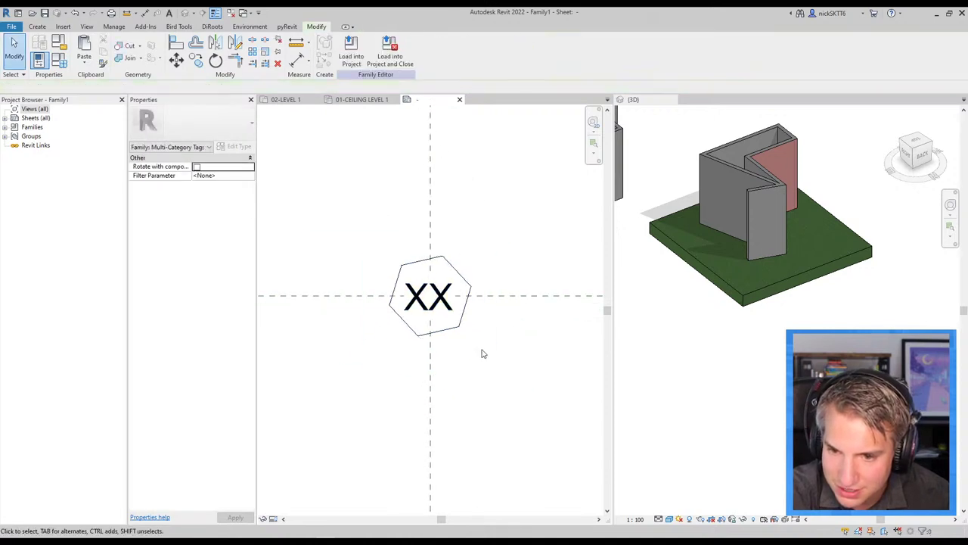
click(454, 318)
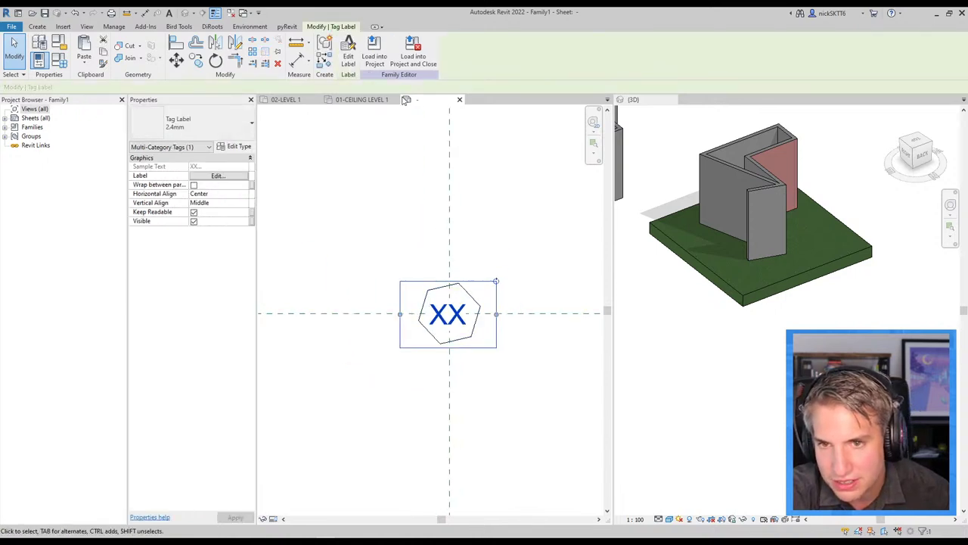
click(385, 153)
Step: Load the tag family into the project, saving it as MULTI-CAT_TAG
click(398, 66)
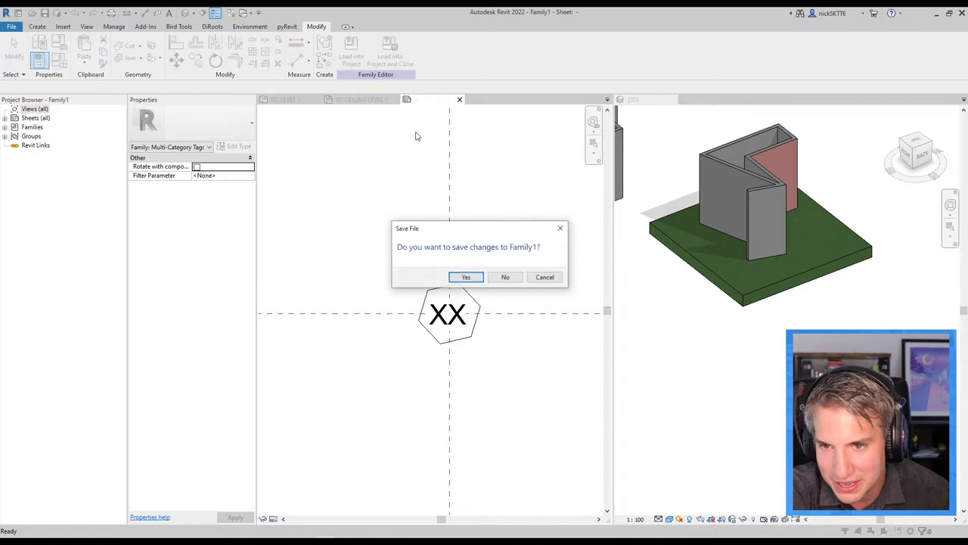
click(468, 282)
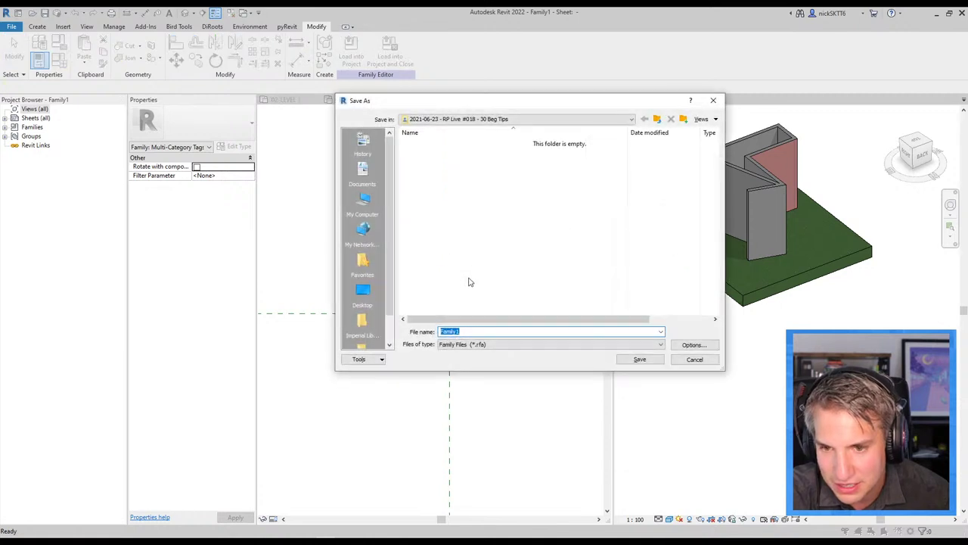
text(MULTI-CAT)
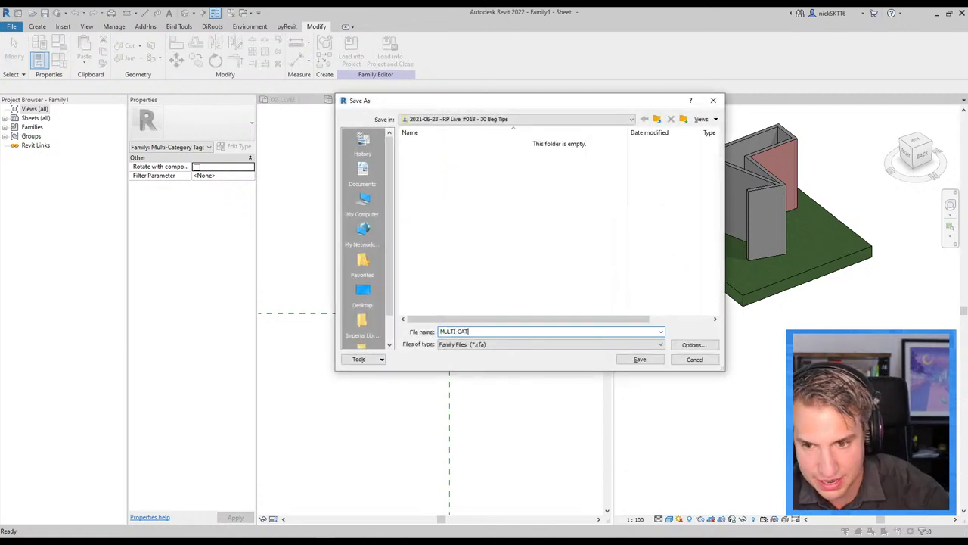
text(AG)
key(Return)
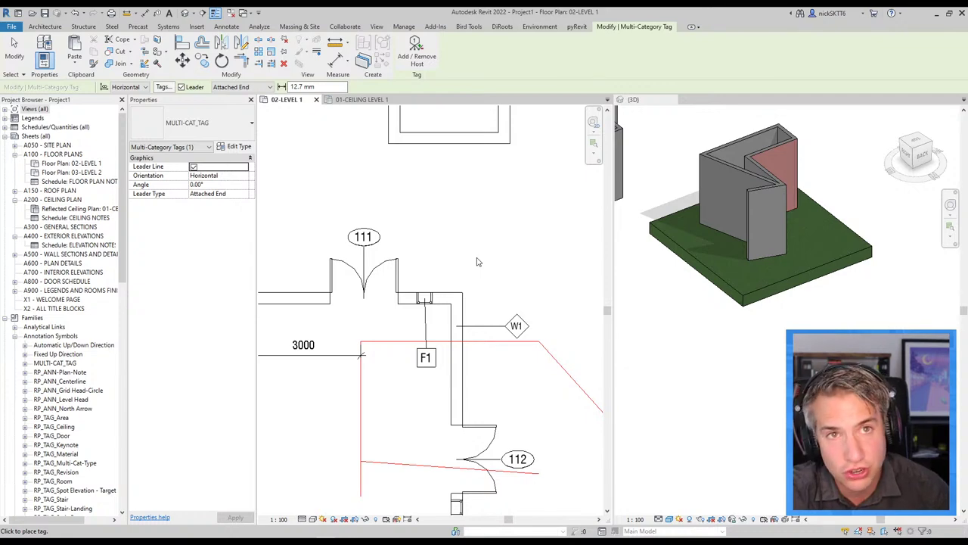
Step: Tag the door with P1, add an F1 tag beside it, and tag the wall W1
scroll(290, 251, up, 2)
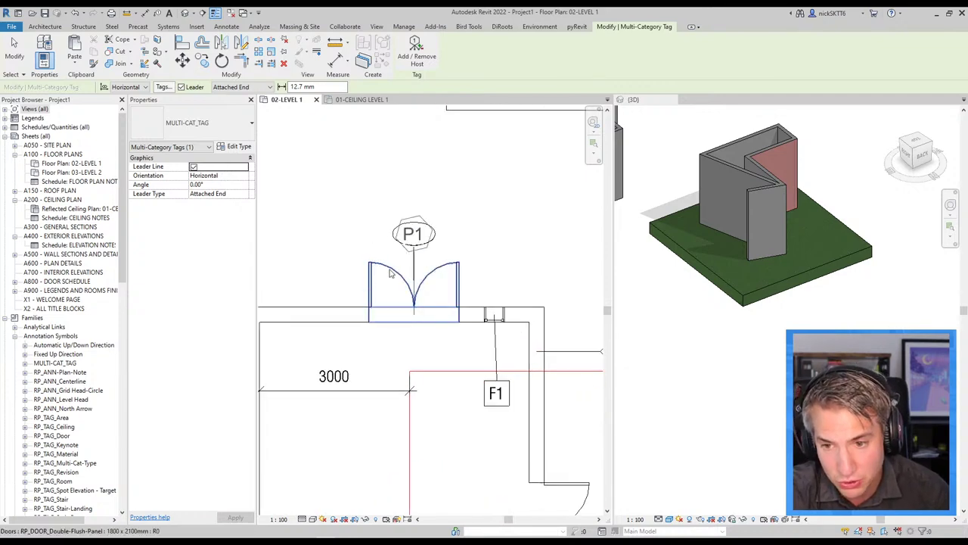
click(414, 265)
drag(414, 254, 480, 223)
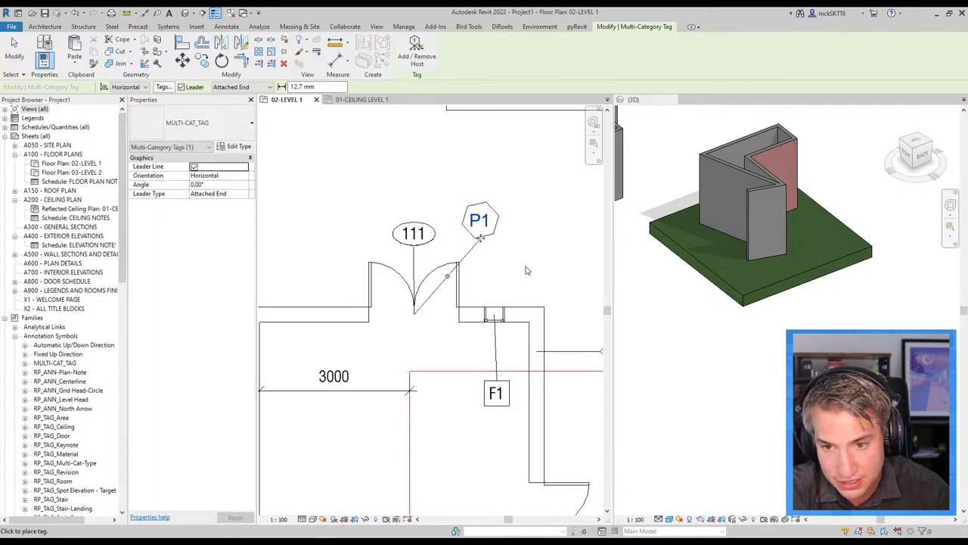
click(509, 384)
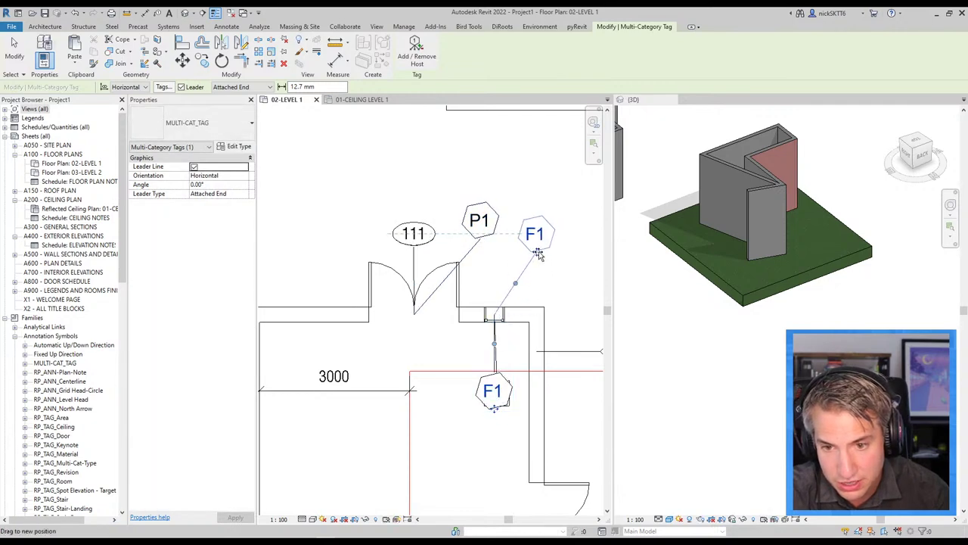
middle_drag(547, 394, 504, 278)
click(505, 304)
scroll(468, 314, down, 3)
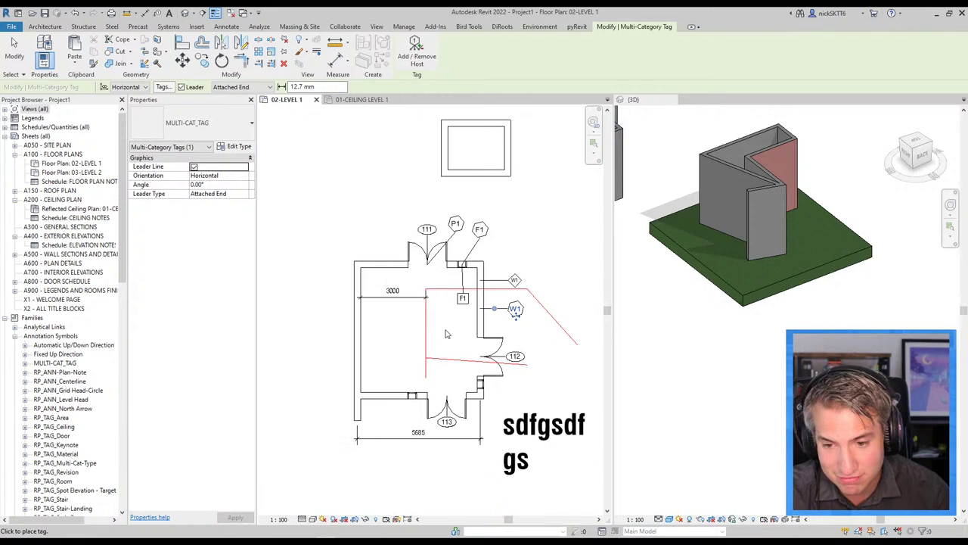
scroll(408, 378, down, 3)
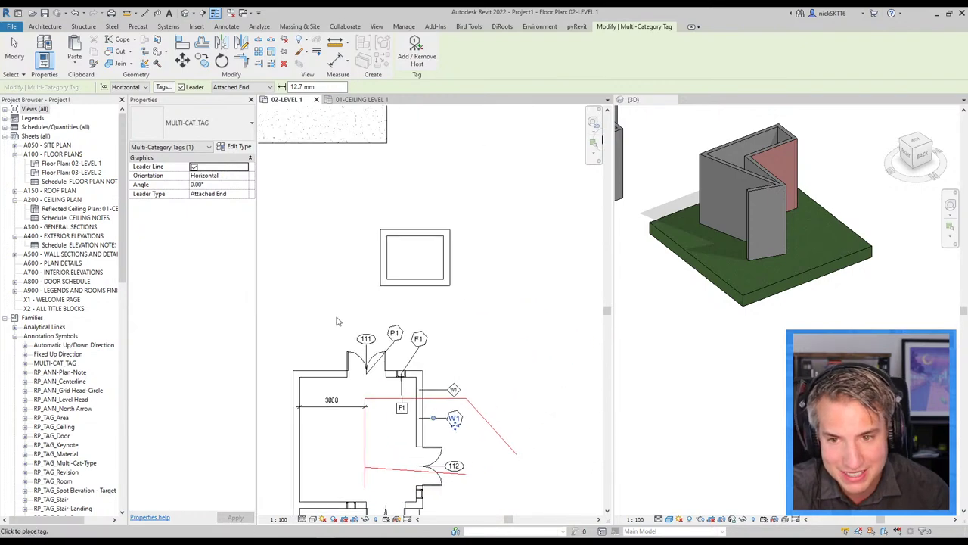
scroll(369, 304, down, 2)
scroll(369, 304, up, 3)
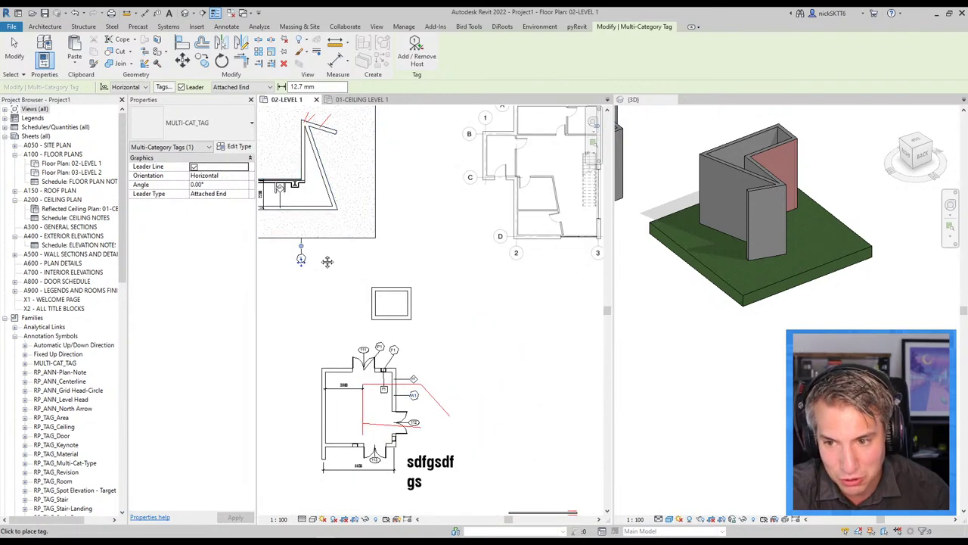
scroll(435, 285, up, 2)
Step: Tag the grass floor and set its tag value to G1, accepting the type-parameter warning
click(436, 286)
key(Escape)
click(429, 281)
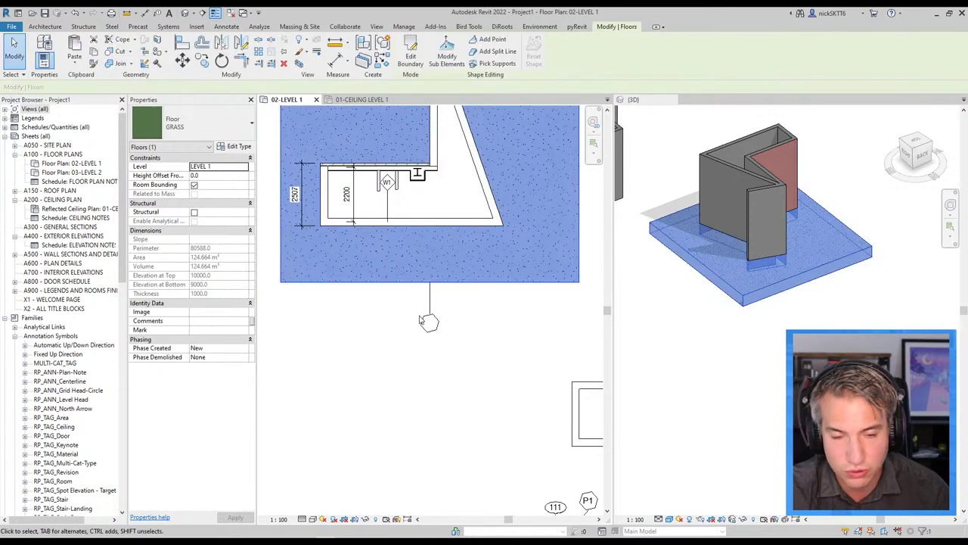
scroll(425, 322, up, 2)
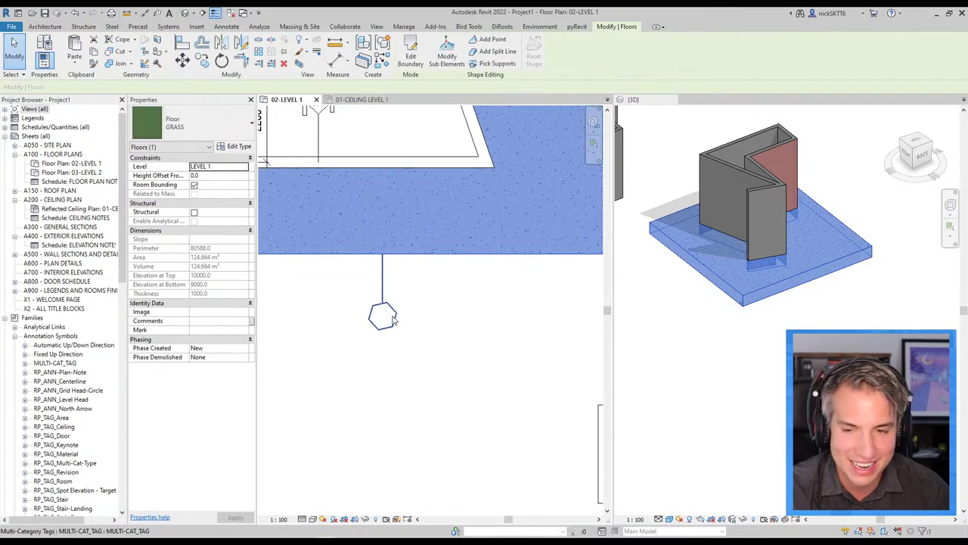
double_click(384, 315)
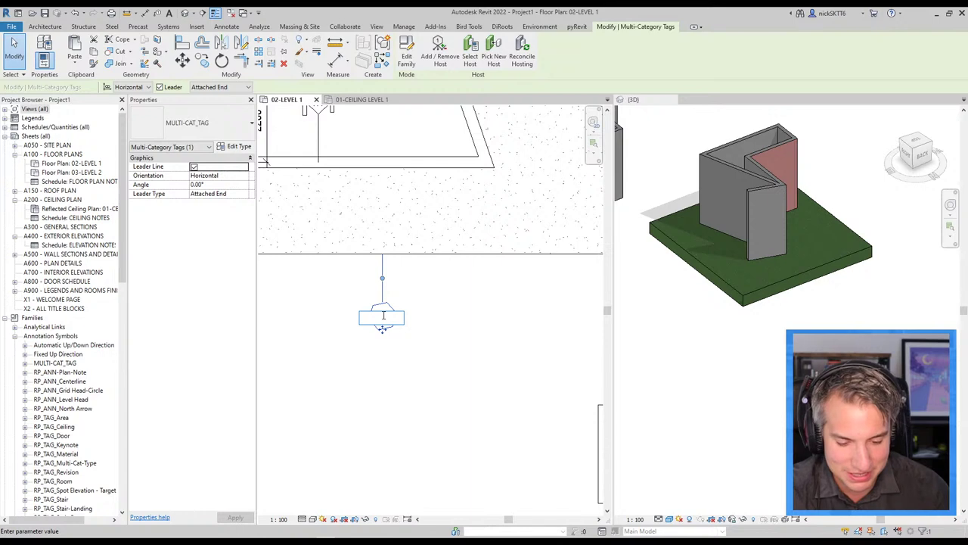
text(G1)
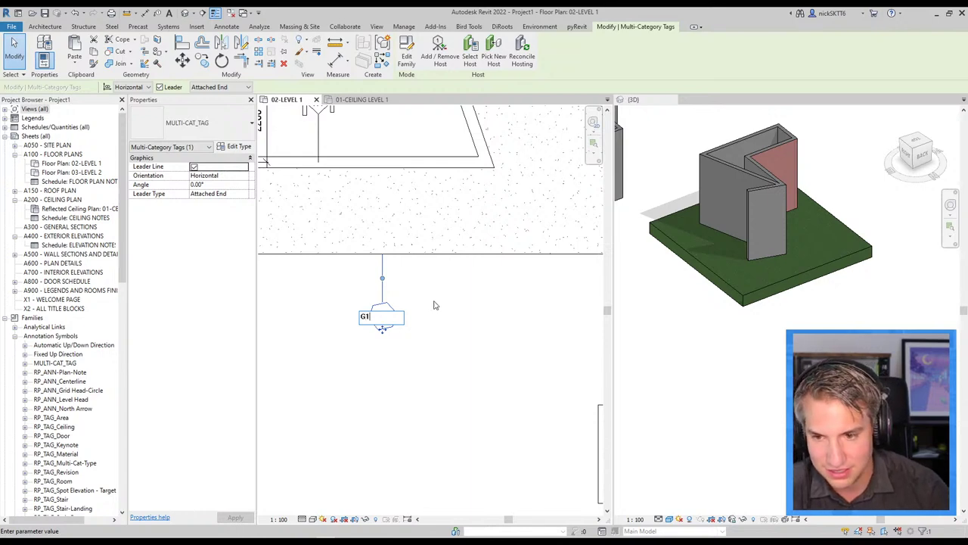
key(Return)
click(506, 282)
scroll(424, 294, down, 3)
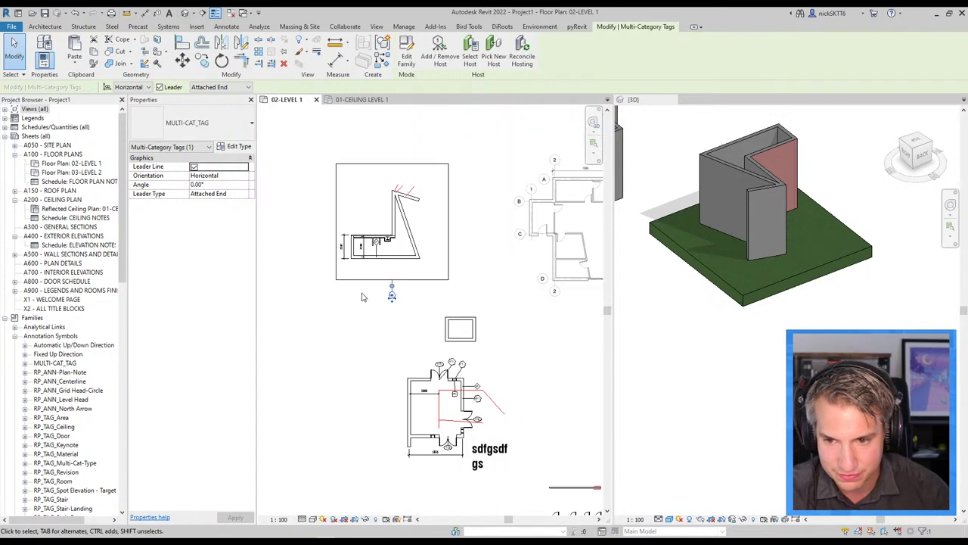
click(421, 292)
scroll(422, 293, up, 1)
scroll(445, 356, up, 1)
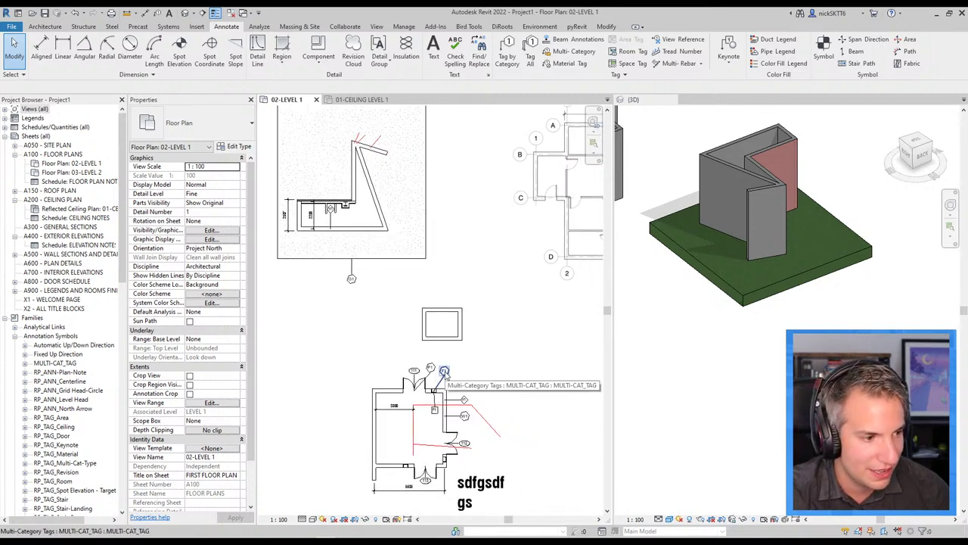
Step: Finish the stair and place a multi-category tag to its left
middle_drag(444, 371, 405, 359)
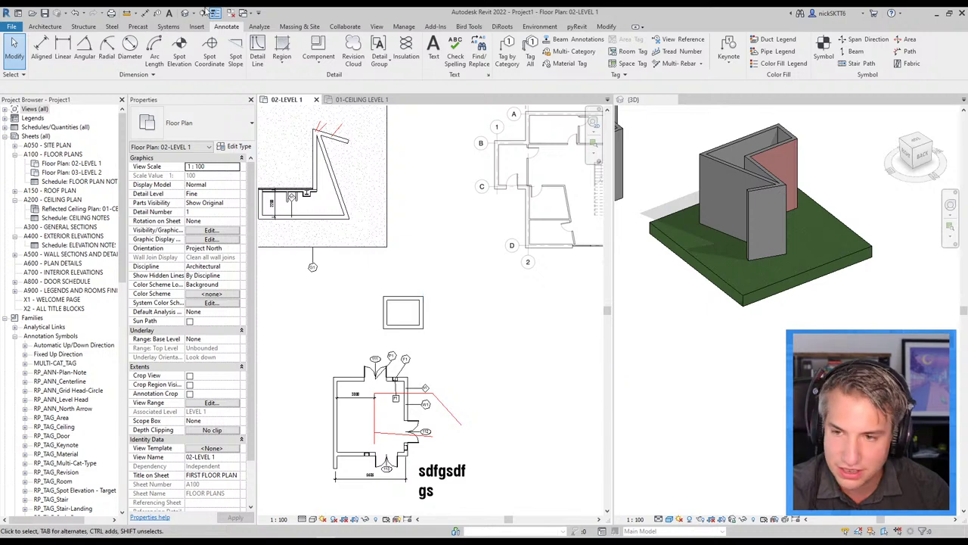
click(45, 26)
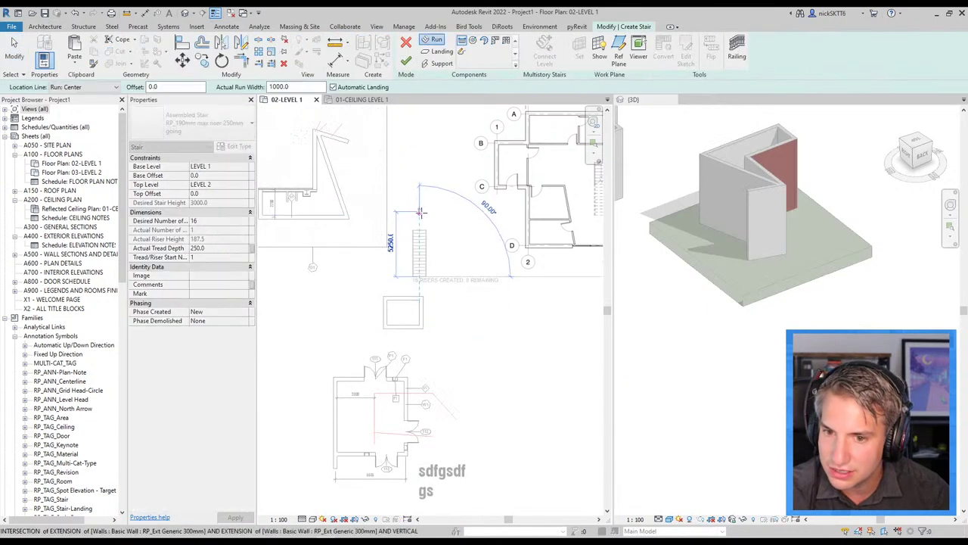
click(406, 61)
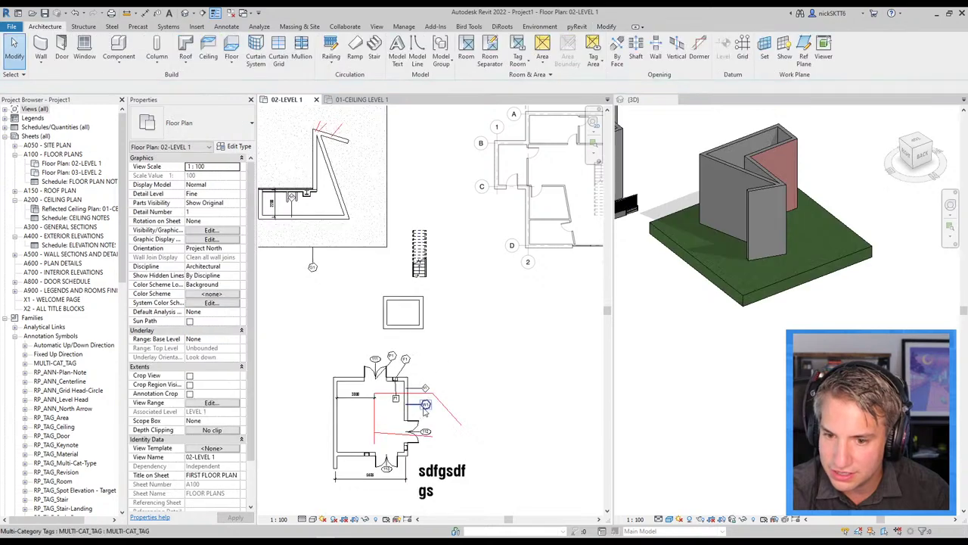
scroll(425, 236, up, 3)
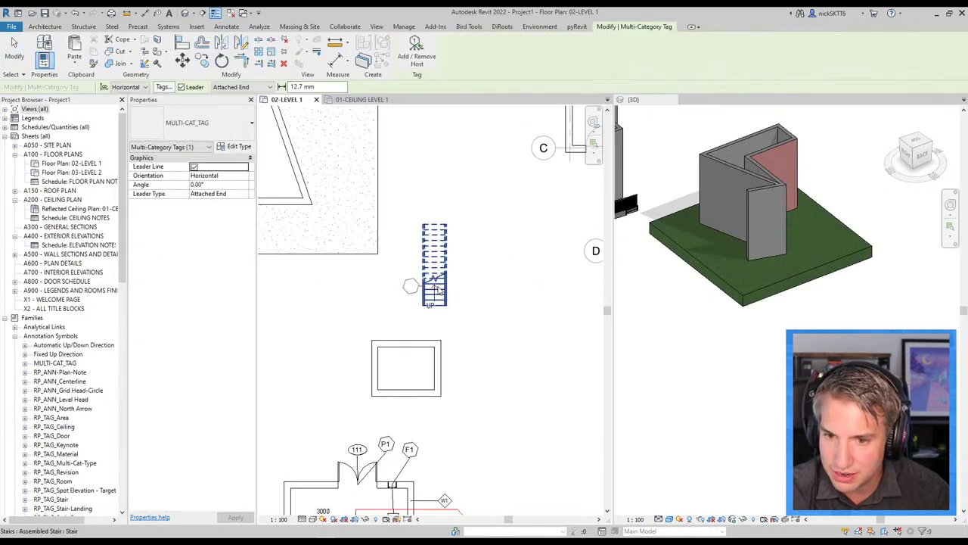
scroll(437, 291, up, 2)
click(406, 281)
drag(406, 280, 377, 324)
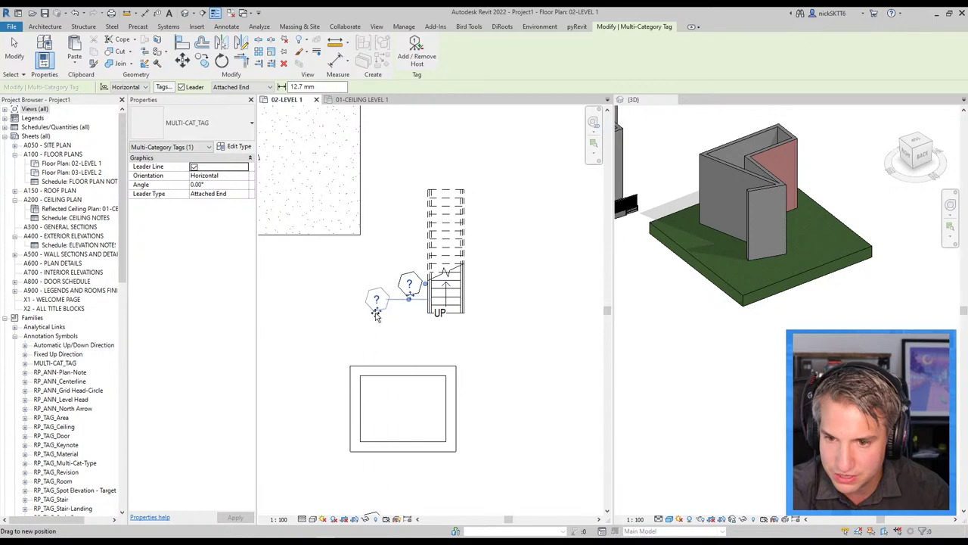
scroll(378, 322, up, 2)
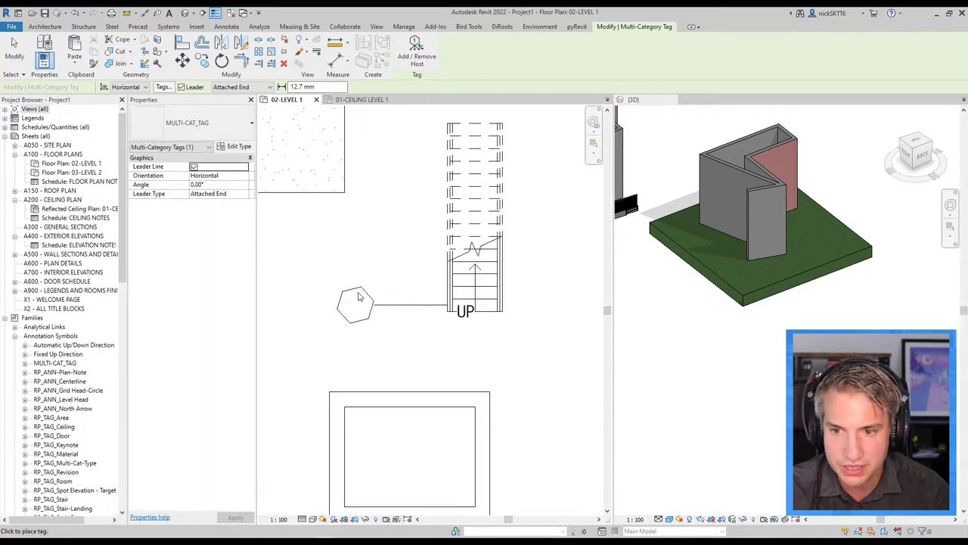
click(367, 286)
key(Escape)
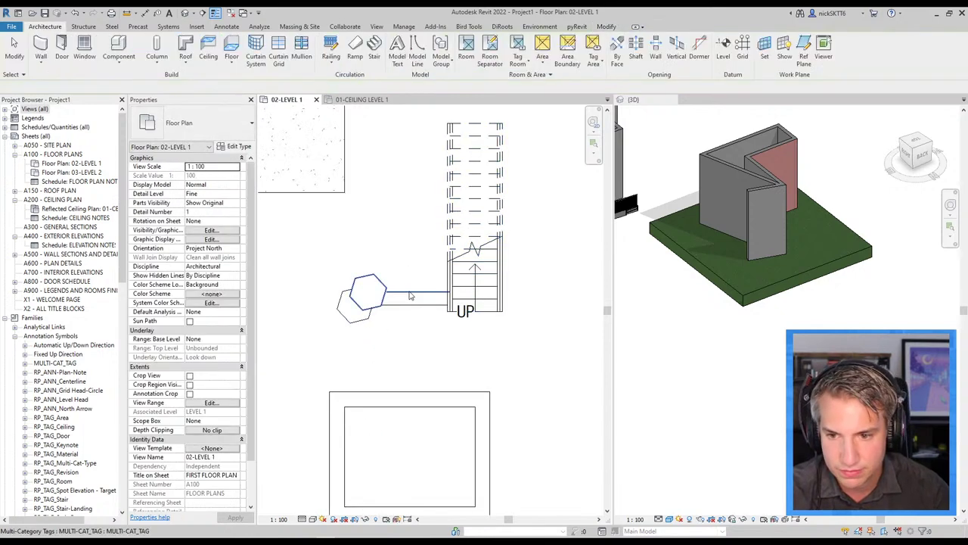
Step: Set the stair's Type Mark to S1 in its type properties
click(456, 292)
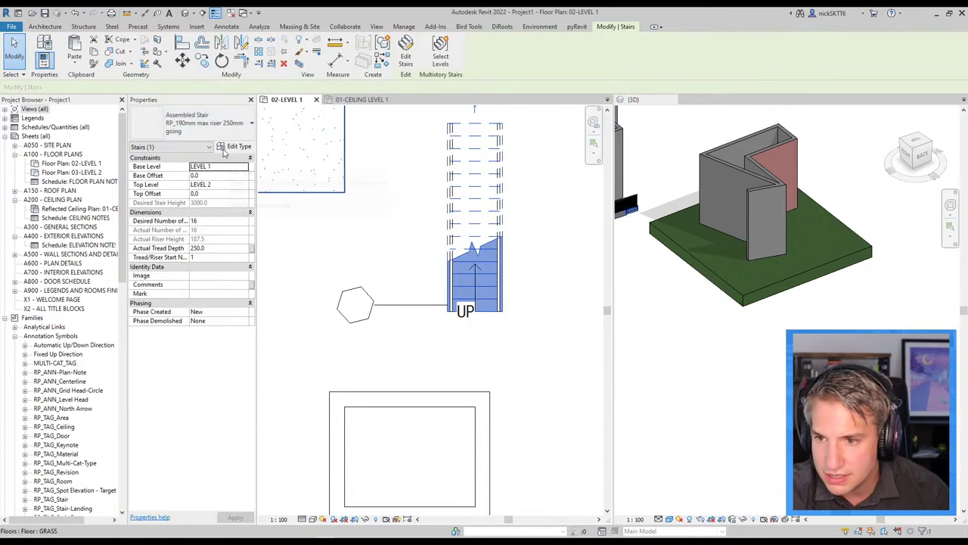
key(e)
key(t)
scroll(390, 298, down, 5)
click(386, 378)
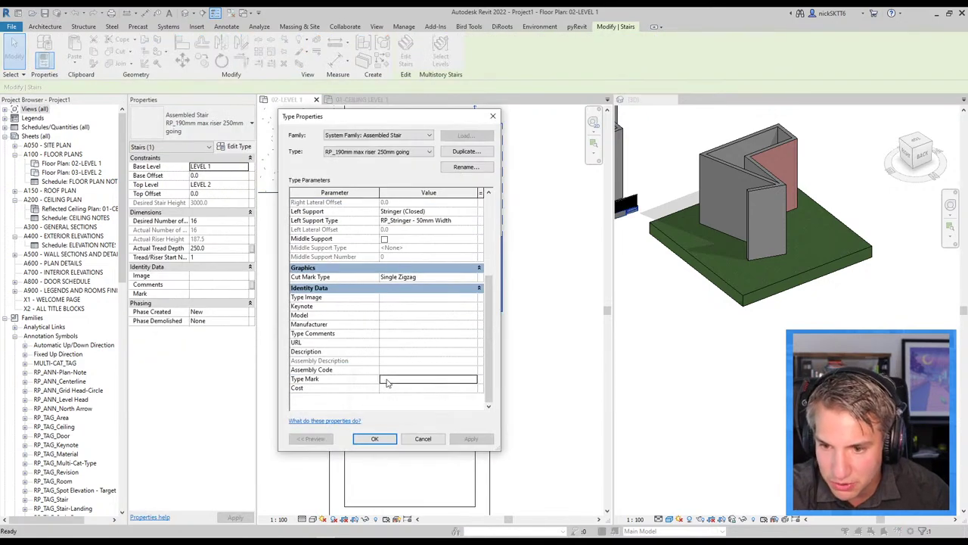
text(S1)
click(374, 437)
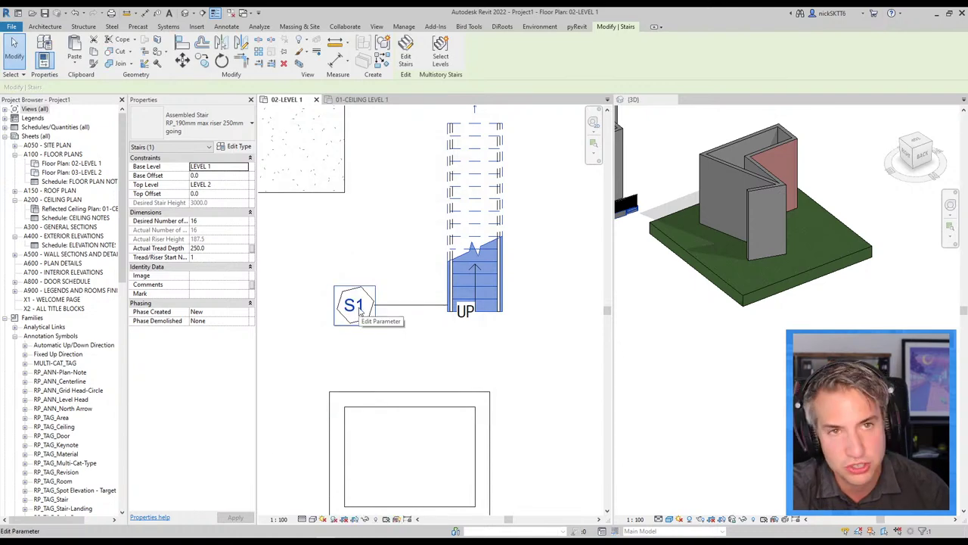
click(389, 353)
scroll(453, 322, down, 2)
scroll(452, 322, down, 2)
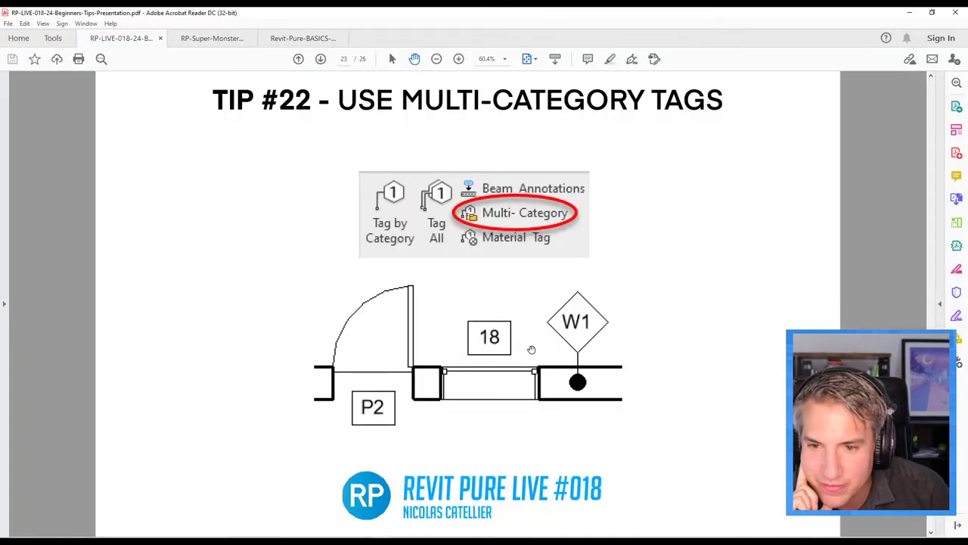
Step: Scroll to the Tip #23 pinning slide, then minimize Acrobat to return to Revit
scroll(531, 350, down, 1)
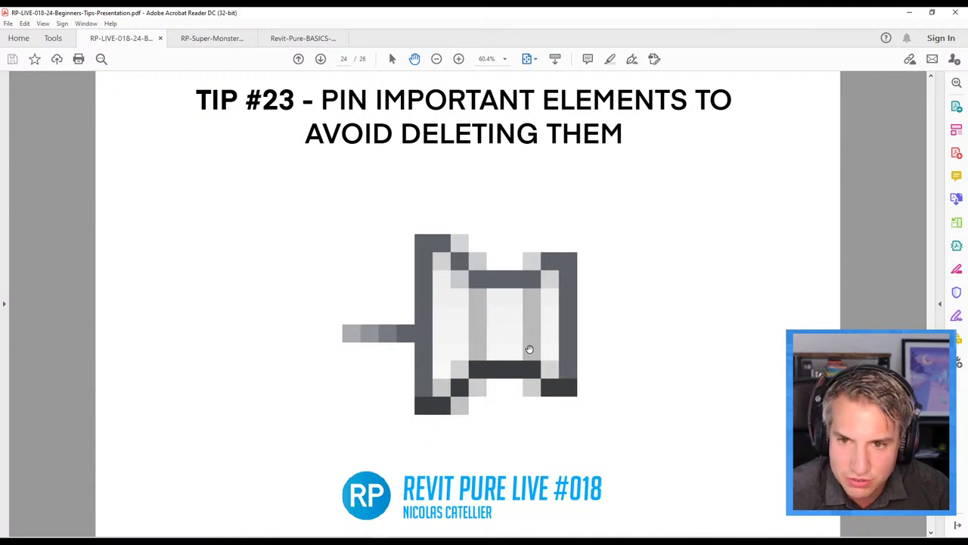
click(908, 14)
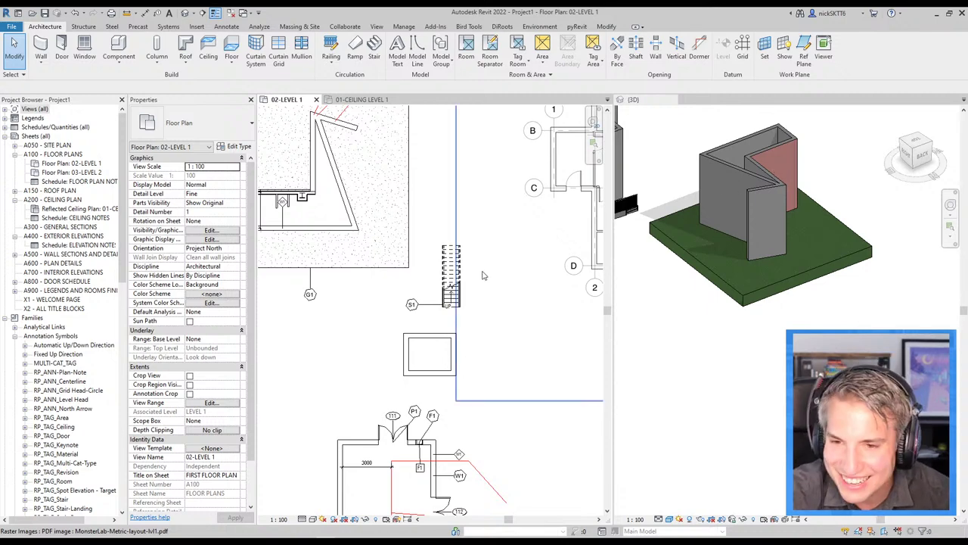
Step: Tab-select the four walls around the small square and pin them in place
scroll(479, 295, down, 3)
key(Tab)
click(477, 308)
scroll(477, 307, up, 4)
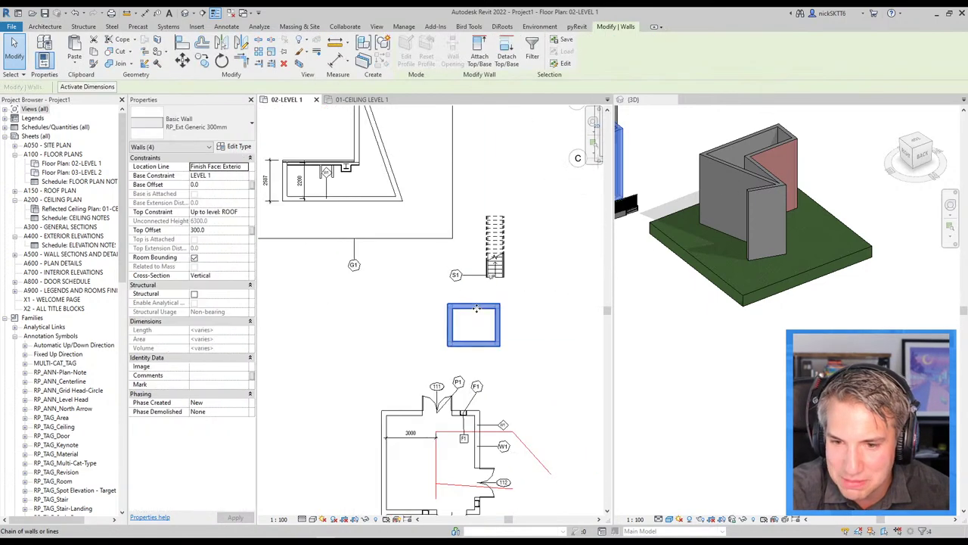
middle_drag(476, 308, 397, 253)
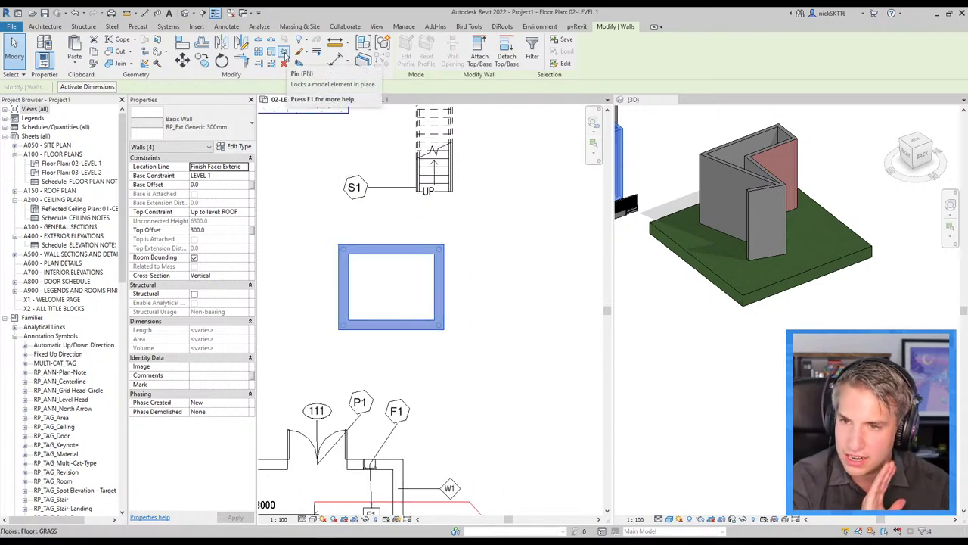
scroll(454, 334, down, 3)
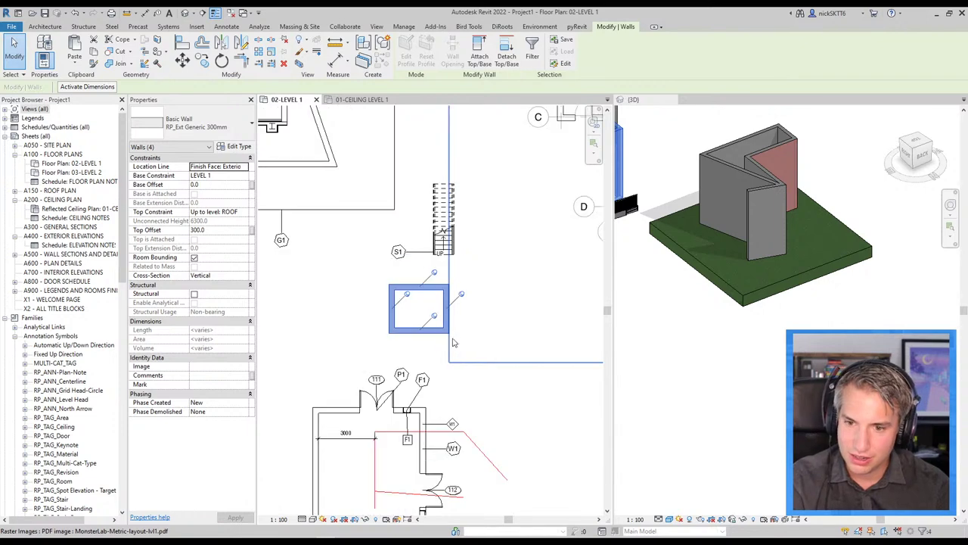
drag(439, 408, 288, 356)
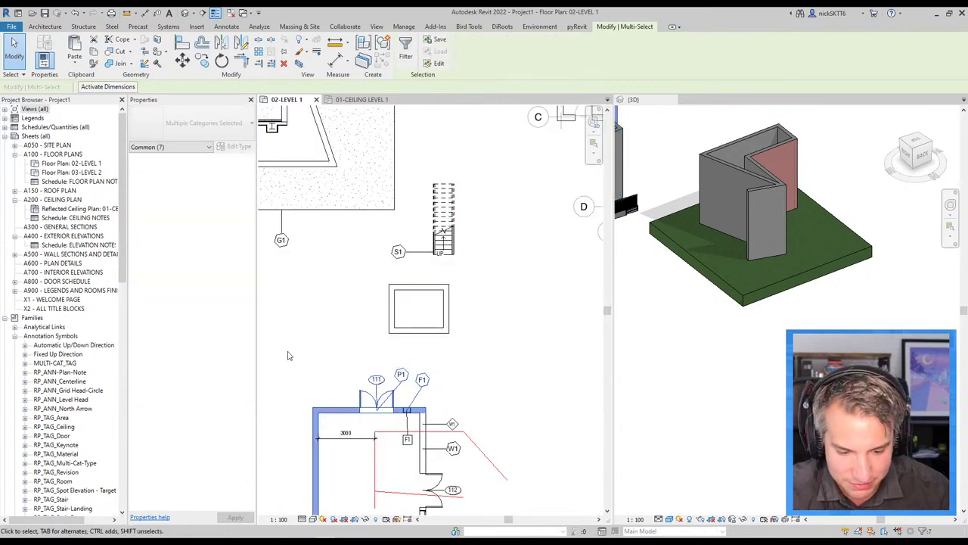
click(355, 276)
click(300, 146)
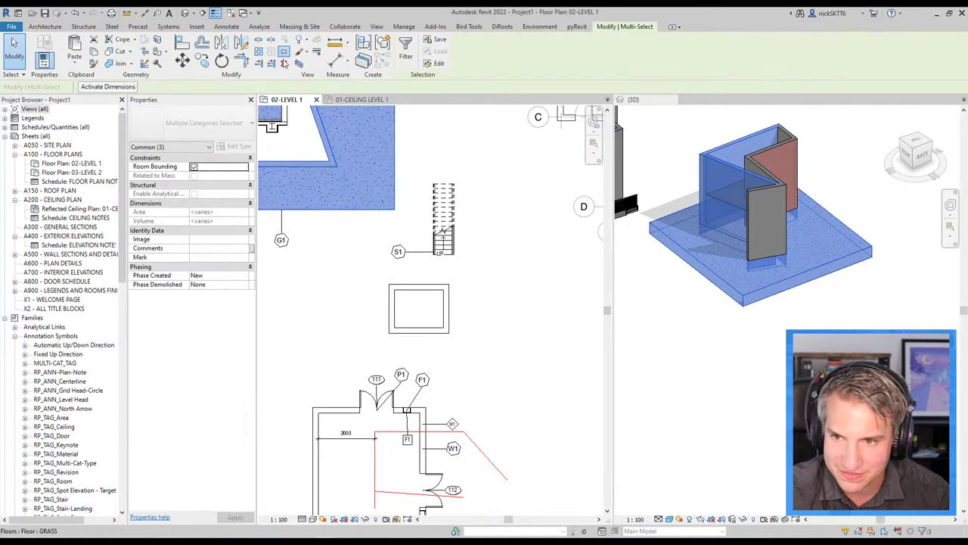
click(353, 265)
middle_drag(354, 267, 360, 328)
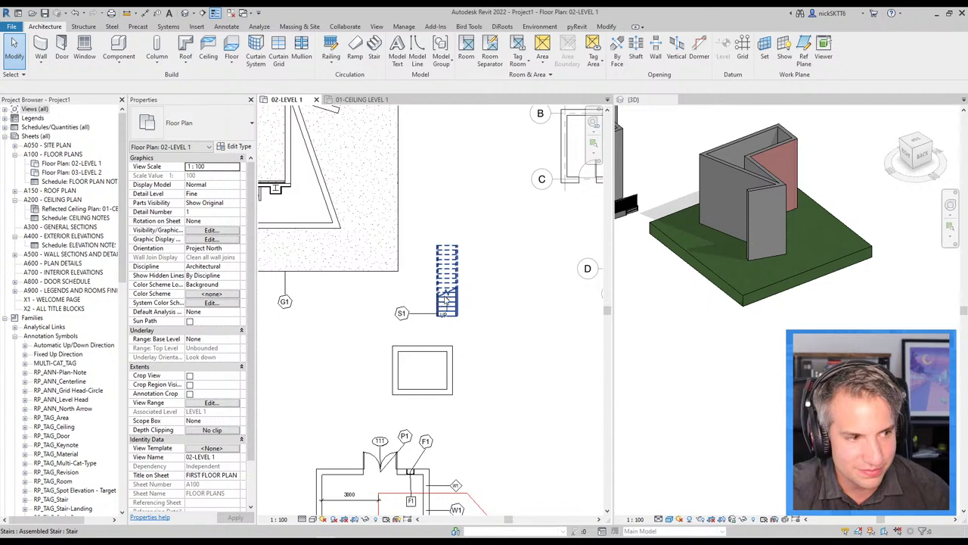
Step: Check that grids 1 and A are pinned, then return to the presentation at Tip #24
scroll(442, 242, down, 3)
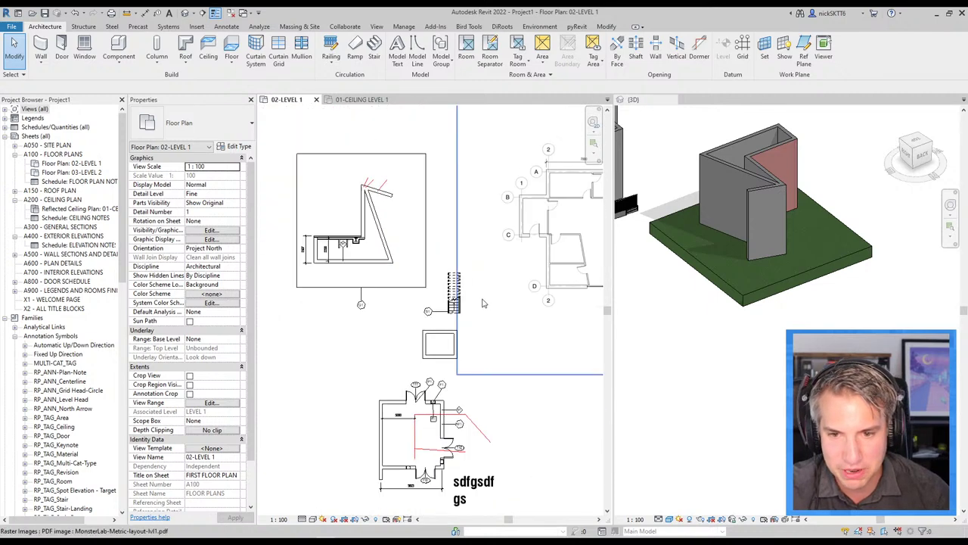
scroll(443, 242, up, 3)
scroll(442, 242, up, 2)
scroll(416, 257, down, 2)
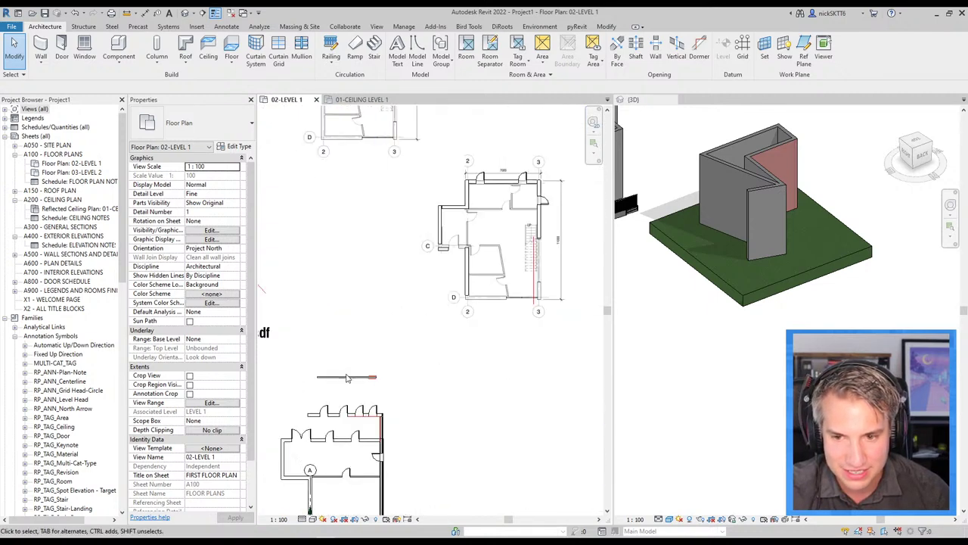
scroll(386, 275, up, 2)
scroll(386, 275, up, 2)
click(337, 202)
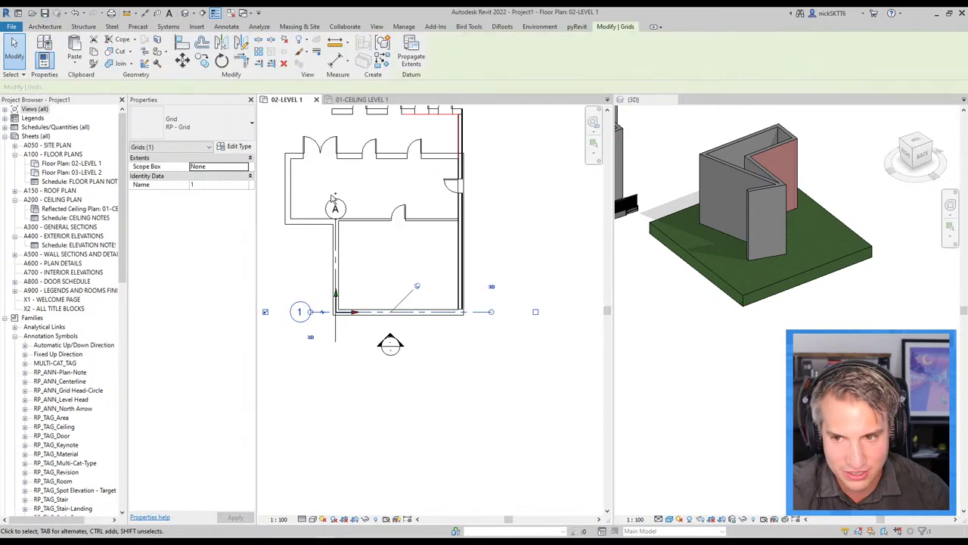
ctrl+click(337, 203)
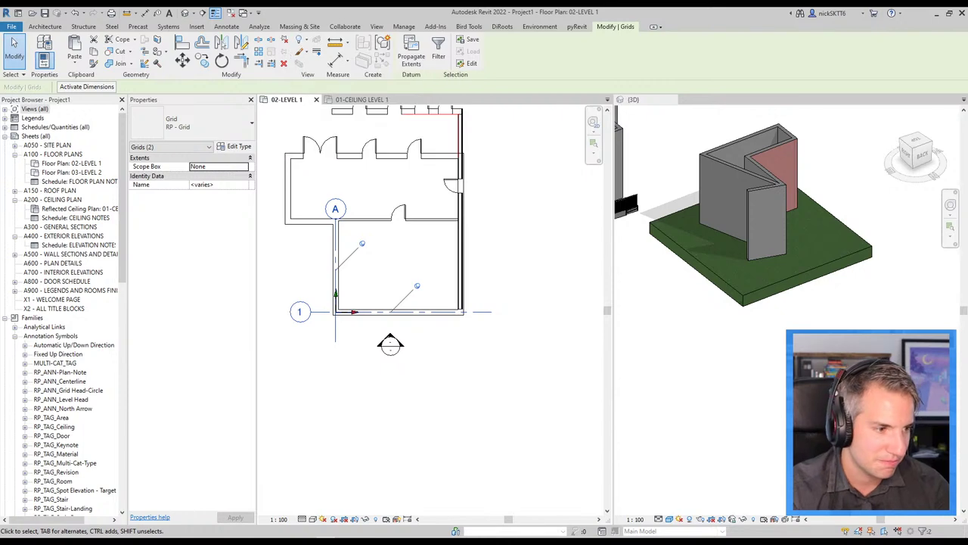
key(Escape)
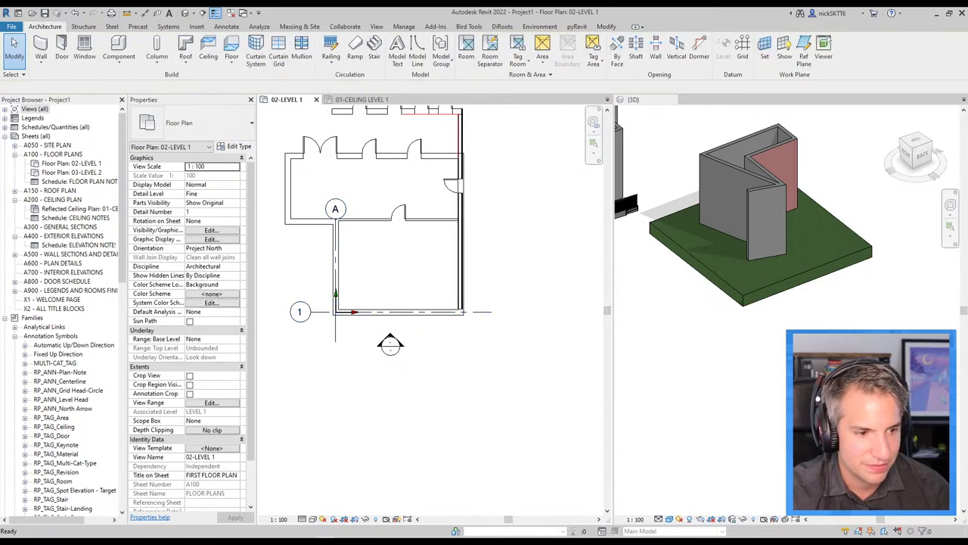
key(alt+Tab)
key(Right)
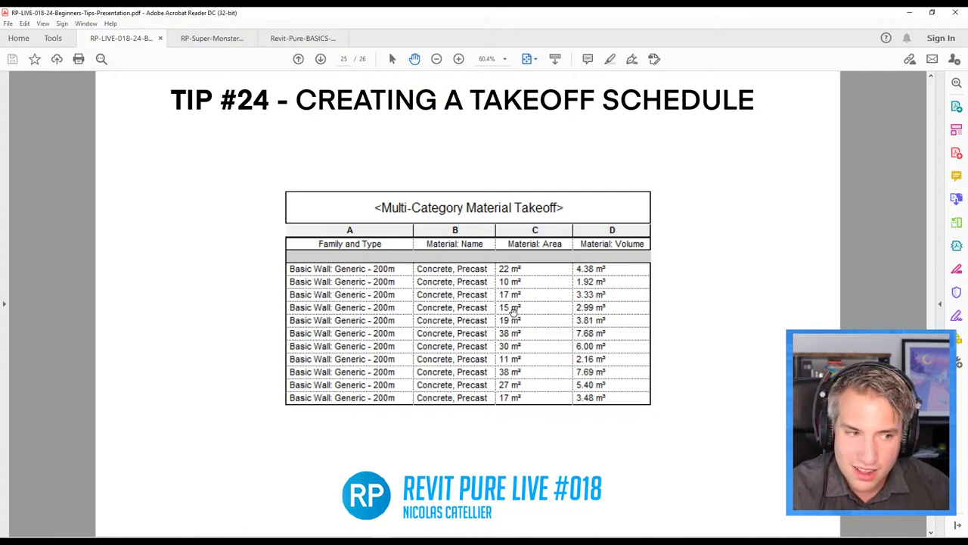
Step: Stay on the Tip #24 takeoff-schedule slide, then minimize Acrobat to return to Revit
key(Right)
key(Left)
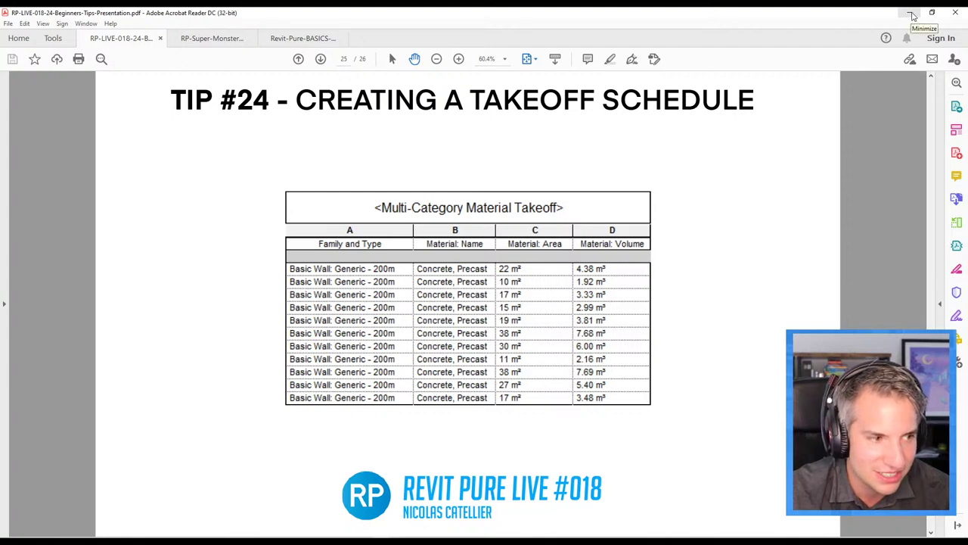
click(913, 15)
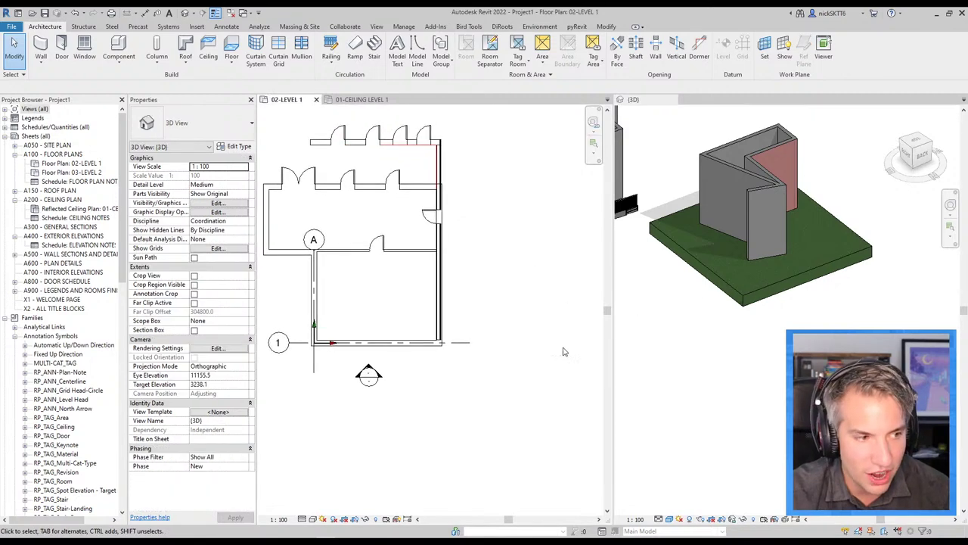
Step: Create a Multi-Category Material Takeoff schedule with the Material: Name and Material: Area fields
click(376, 27)
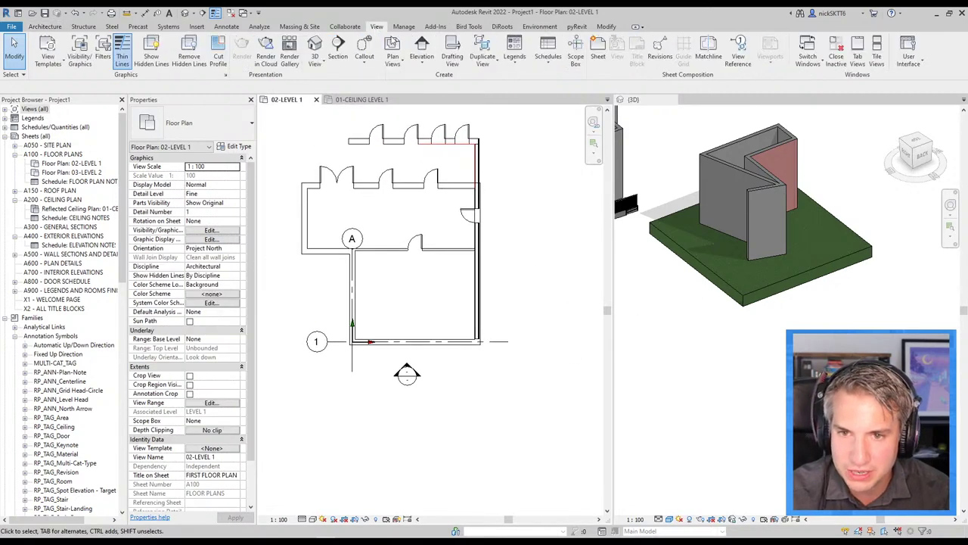
click(547, 59)
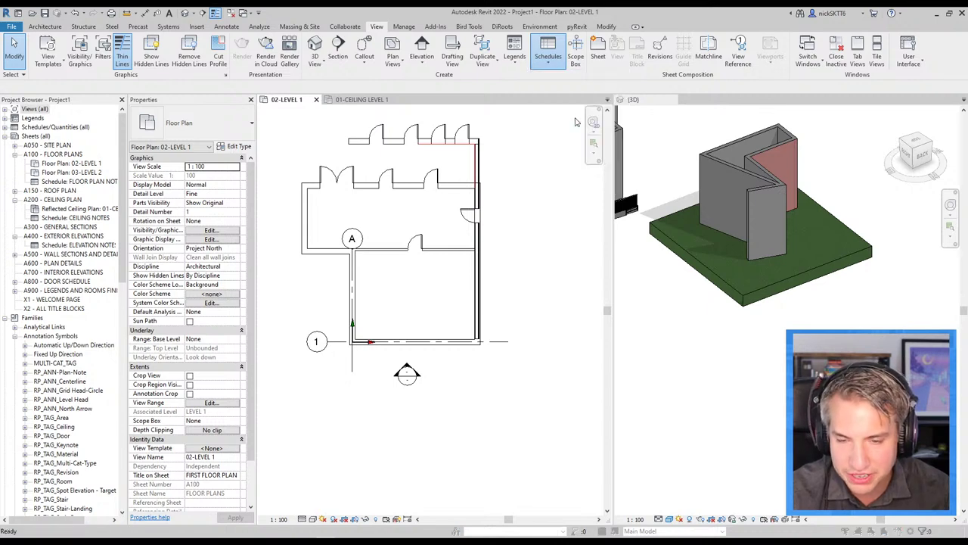
click(568, 120)
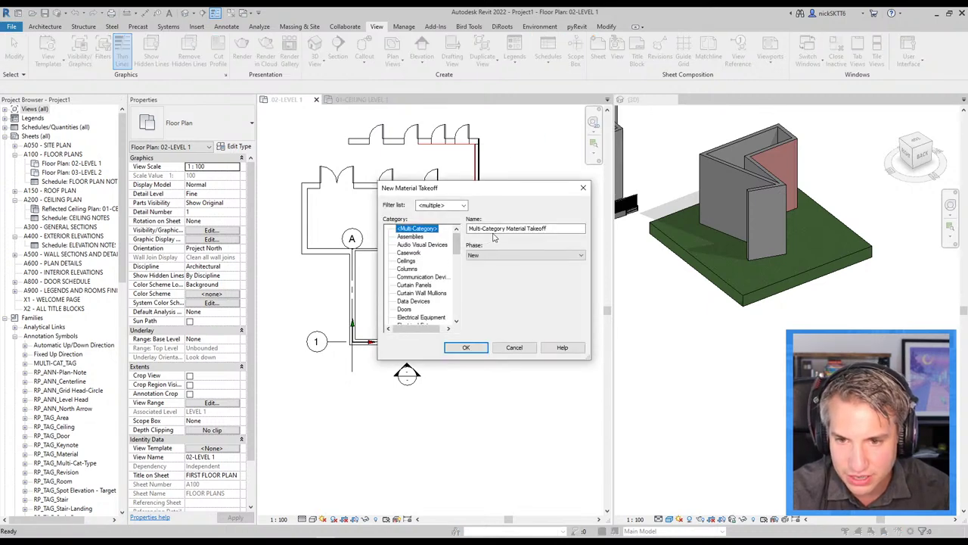
click(465, 348)
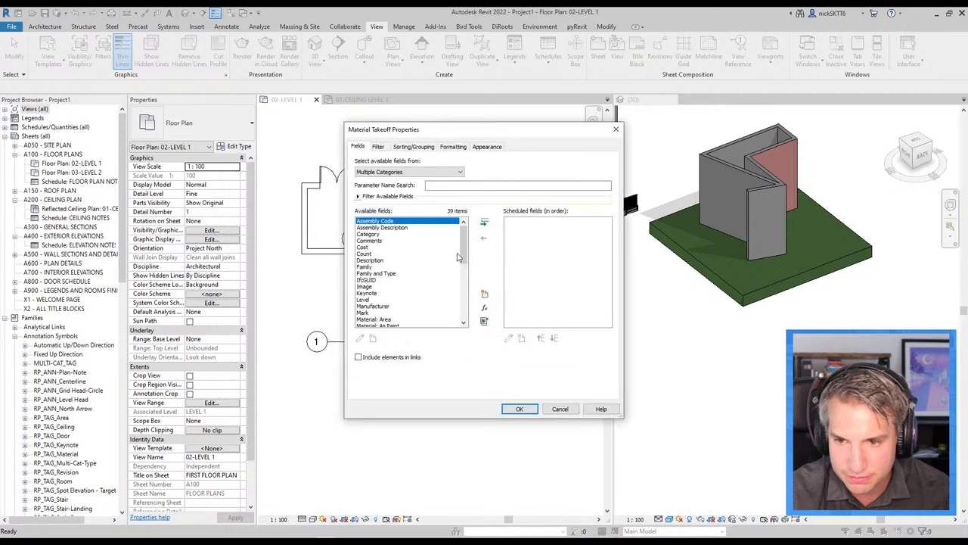
mouse_move(462, 254)
mouse_down()
mouse_move(464, 281)
mouse_move(462, 274)
mouse_up()
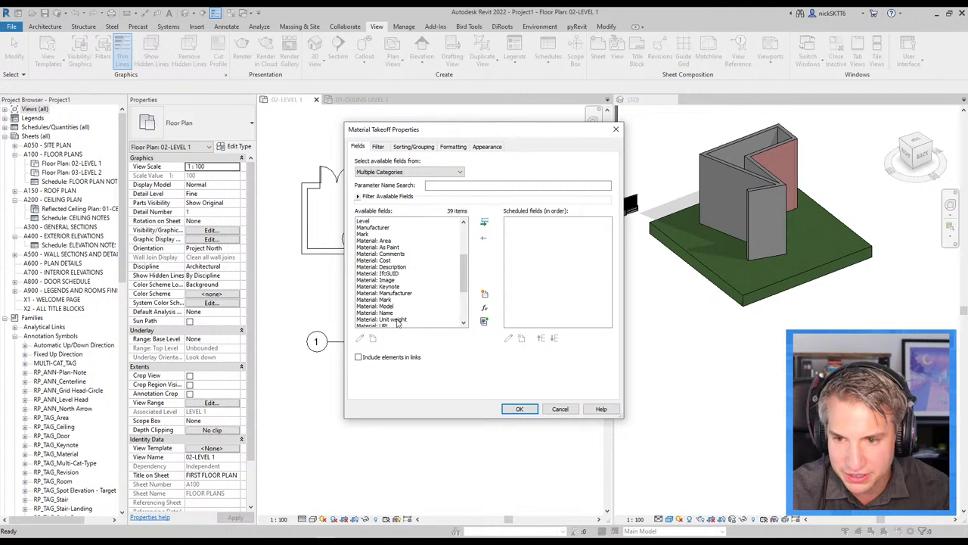
click(390, 313)
click(484, 223)
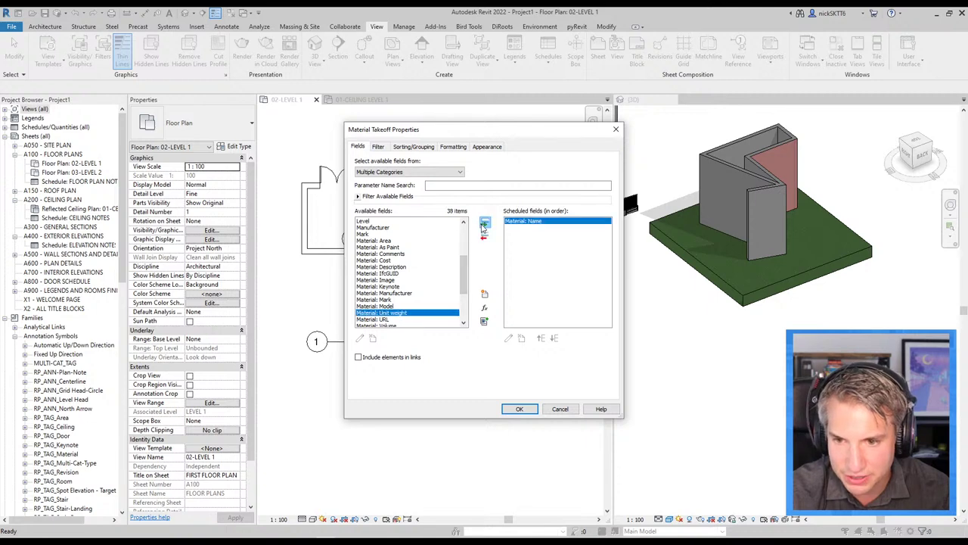
click(403, 241)
click(484, 224)
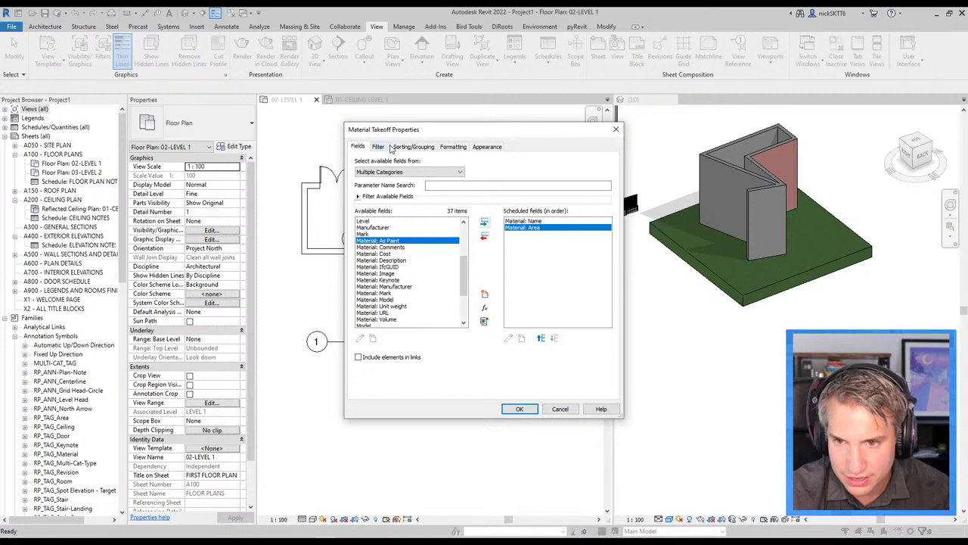
click(520, 408)
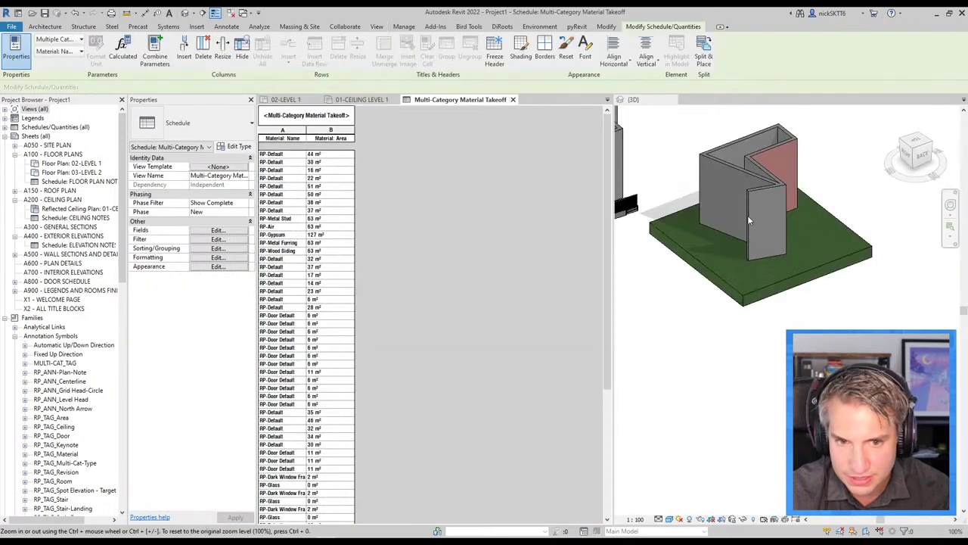
Step: Sort the takeoff by Material: Name without itemizing every instance, and widen the name column
scroll(305, 318, down, 5)
scroll(305, 348, up, 5)
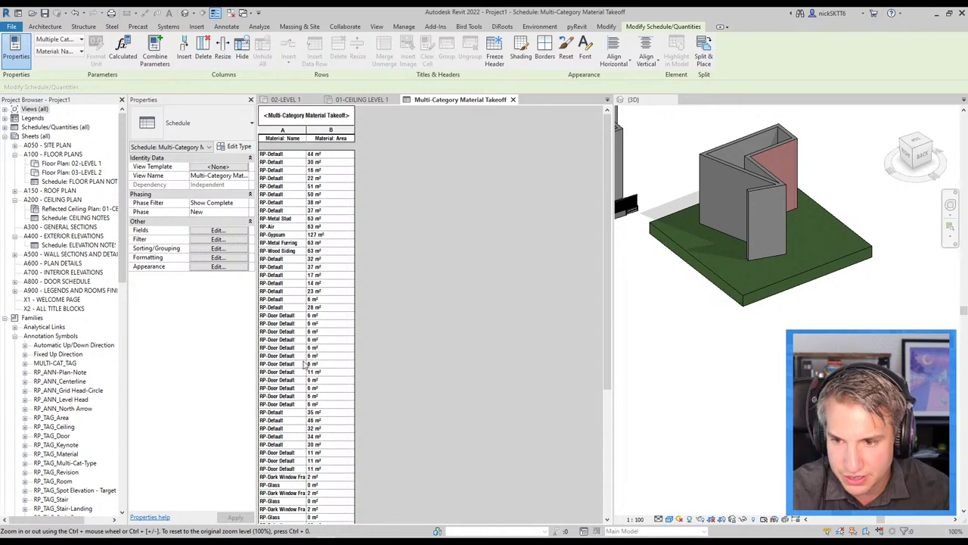
click(216, 240)
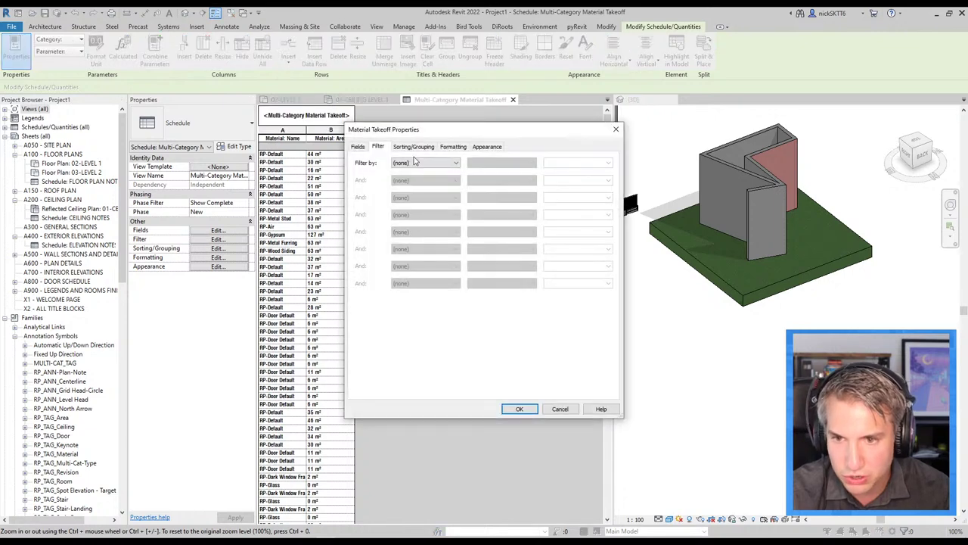
click(421, 150)
drag(433, 133, 464, 135)
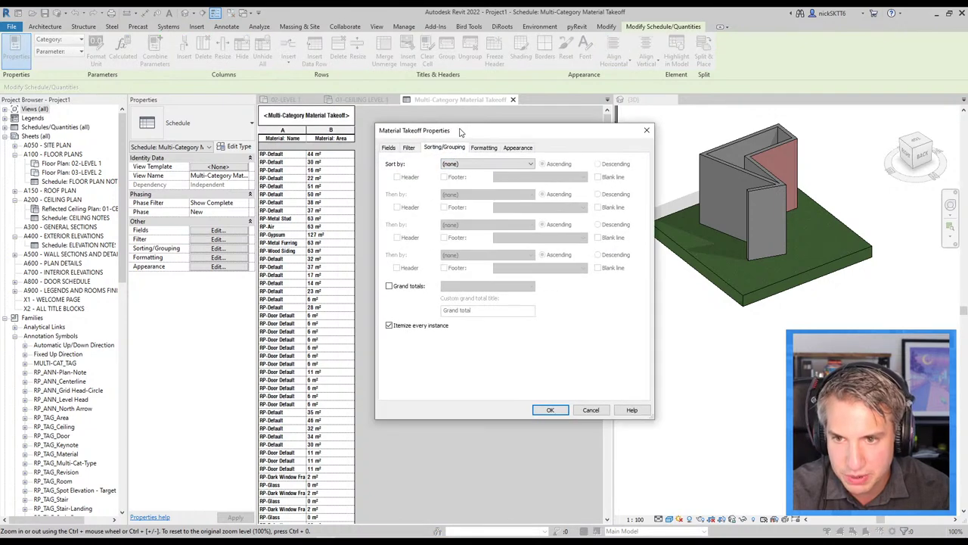
click(484, 165)
click(476, 179)
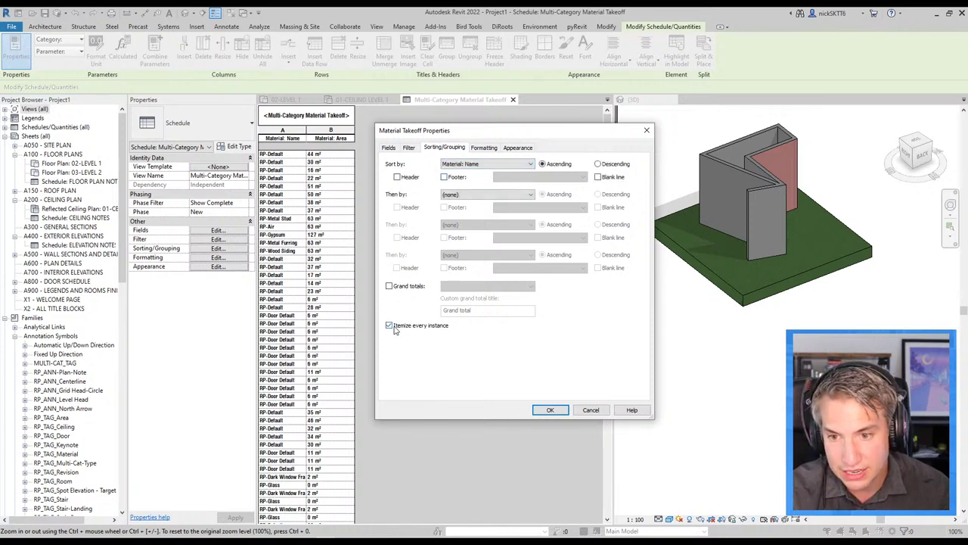
click(551, 413)
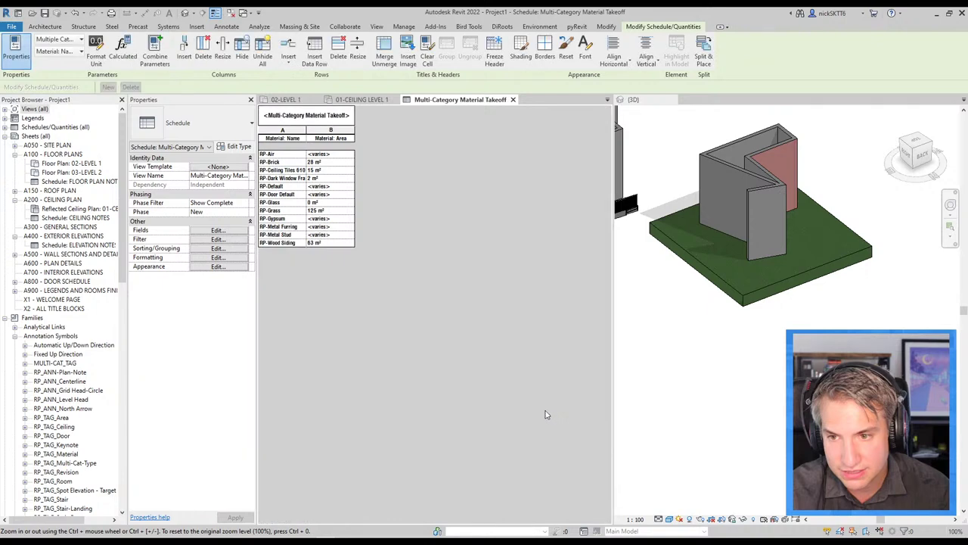
drag(331, 130, 433, 136)
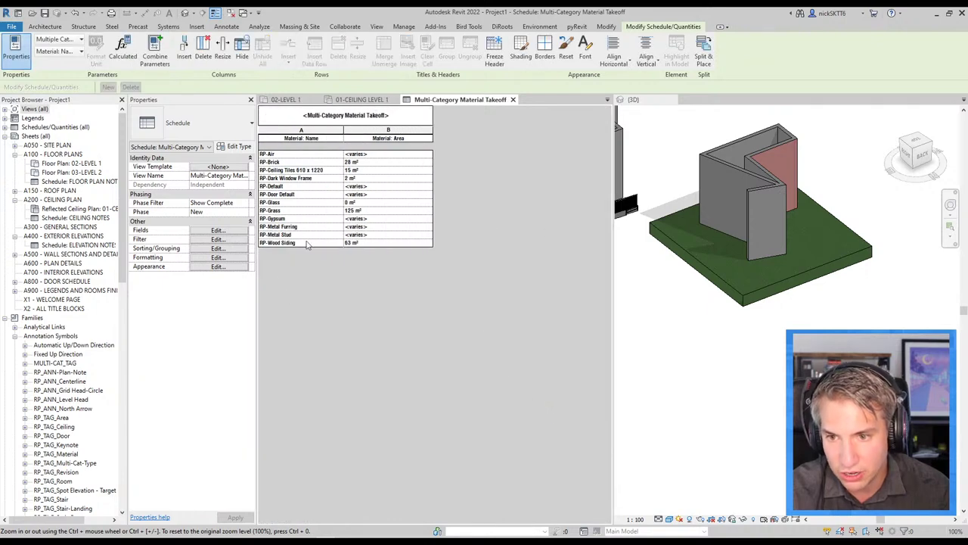
click(386, 156)
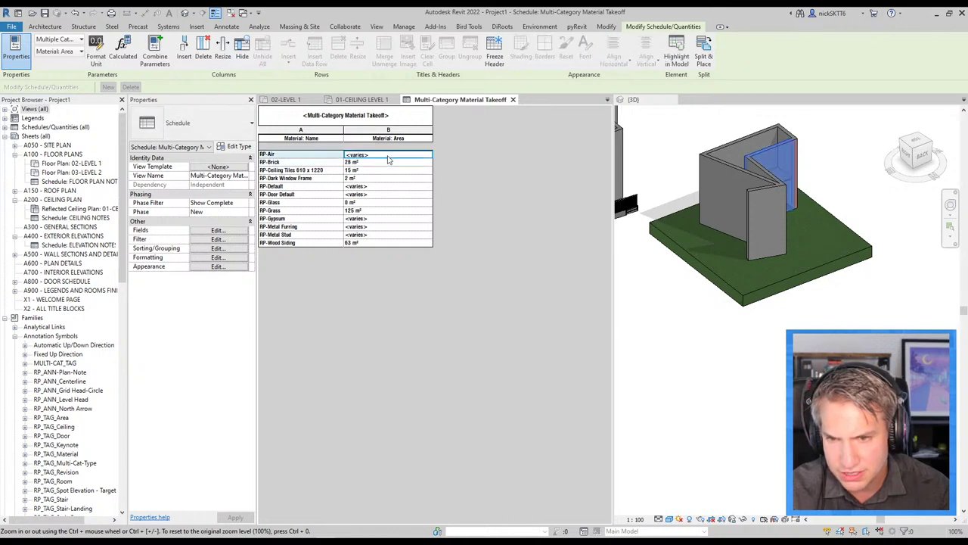
Step: Set Material: Area to calculate totals, giving per-material sums such as RP-Default at 906 m²
click(218, 230)
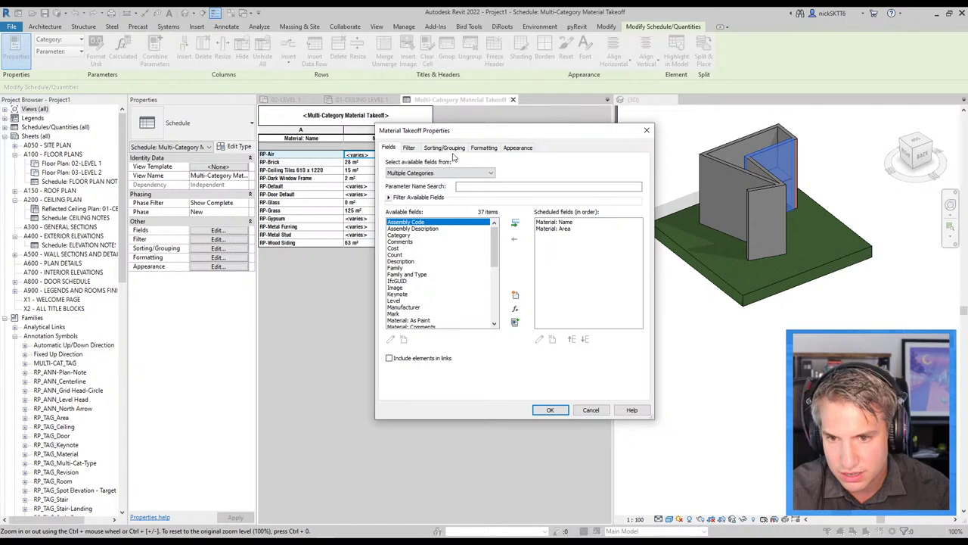
click(450, 148)
drag(454, 132, 519, 138)
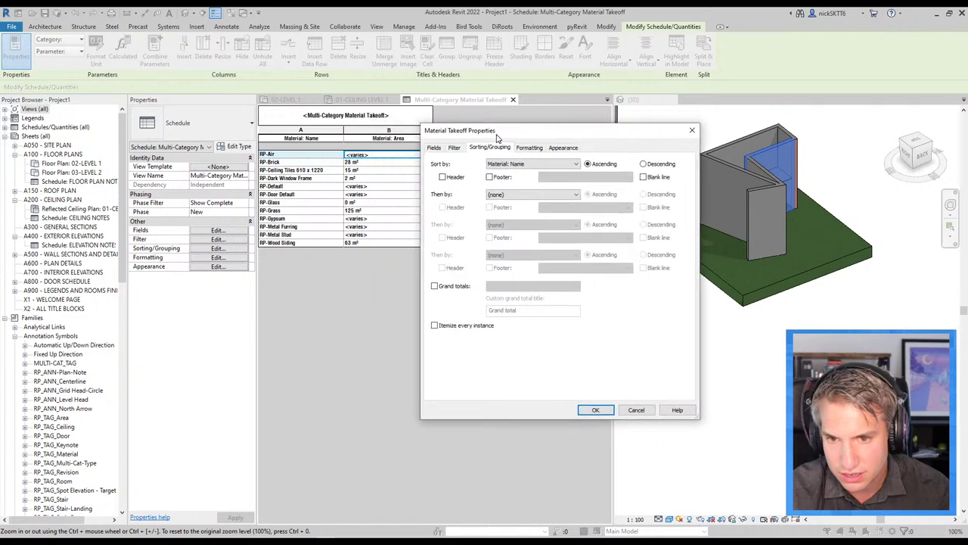
click(548, 153)
click(475, 182)
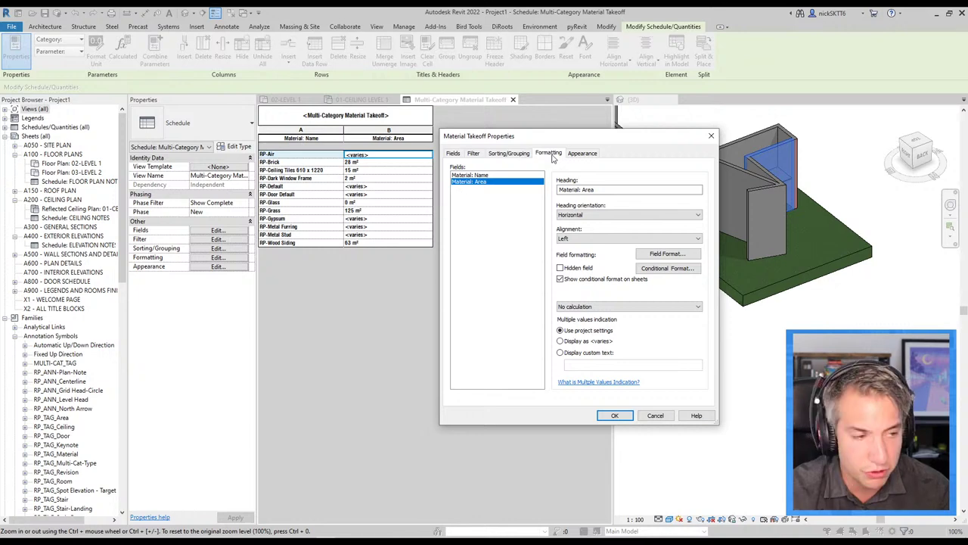
click(582, 307)
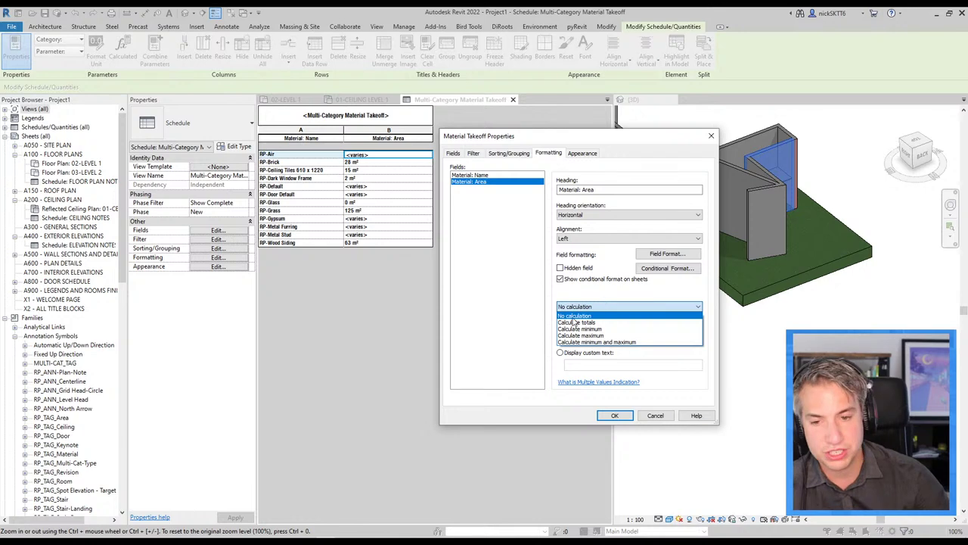
click(577, 322)
click(613, 416)
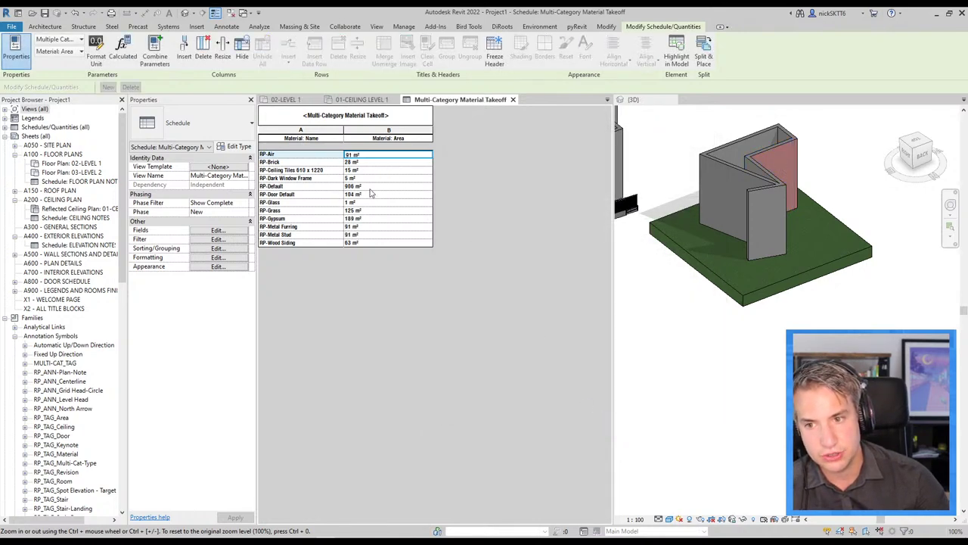
click(371, 187)
click(379, 209)
click(378, 187)
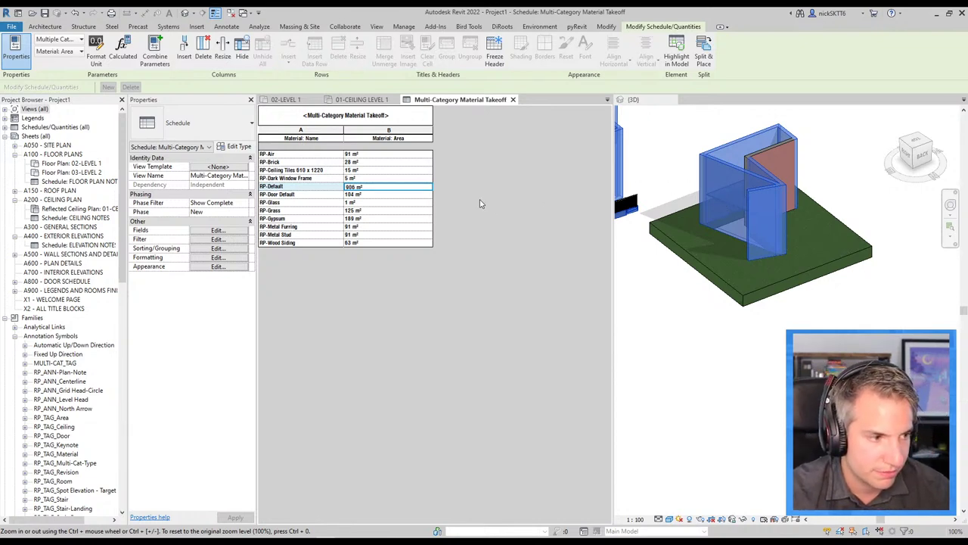
click(382, 218)
click(377, 234)
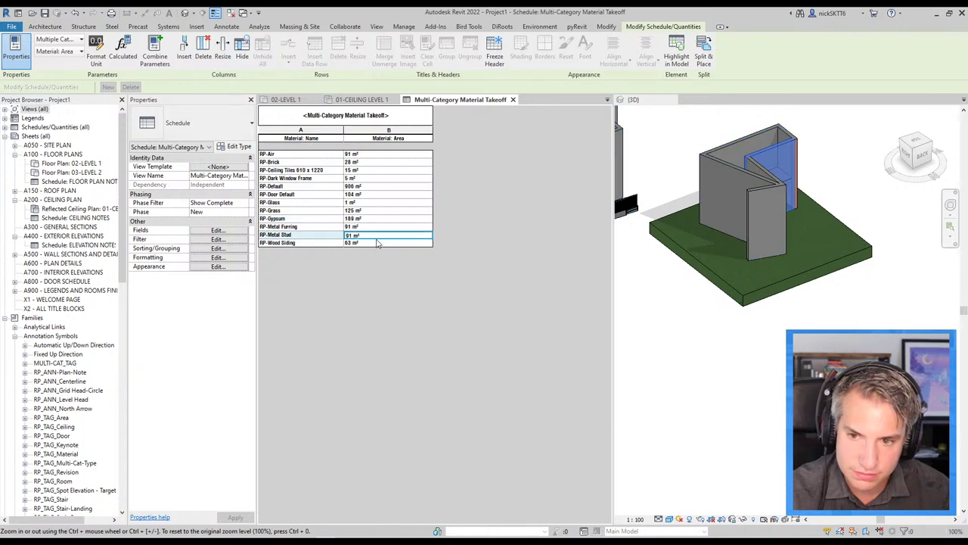
click(378, 226)
click(380, 202)
click(380, 186)
click(380, 162)
click(381, 202)
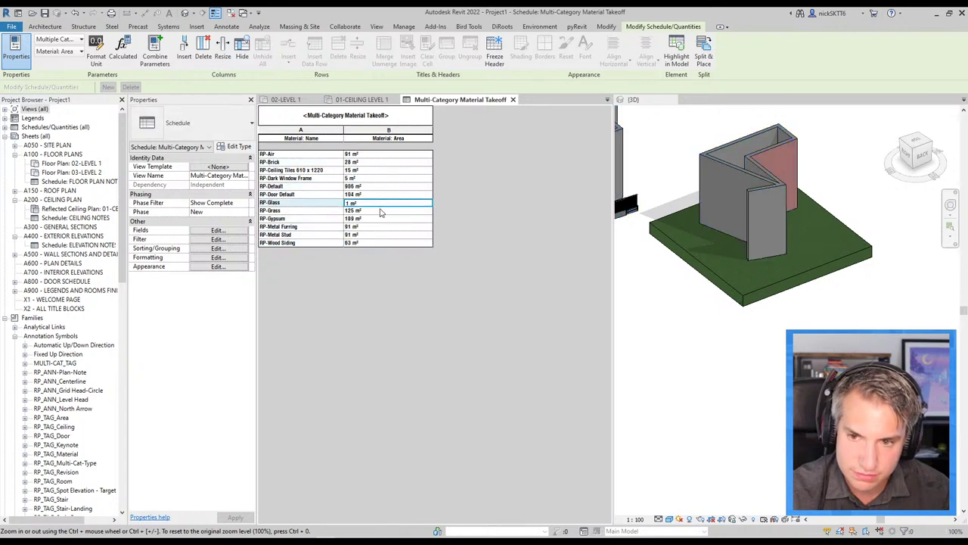
click(384, 187)
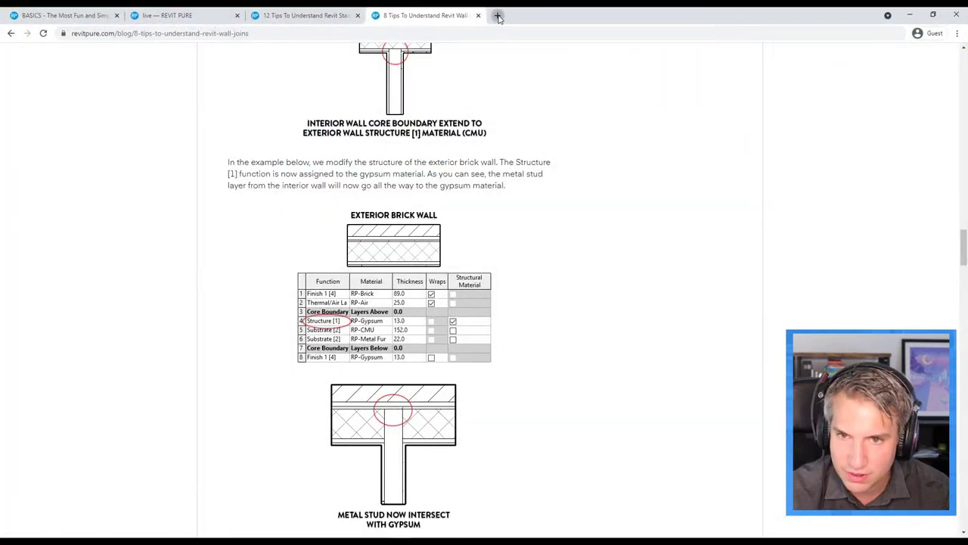
Step: Search 'revit pure schedules' and open the 9 Tips to Master Revit Schedules article
click(497, 15)
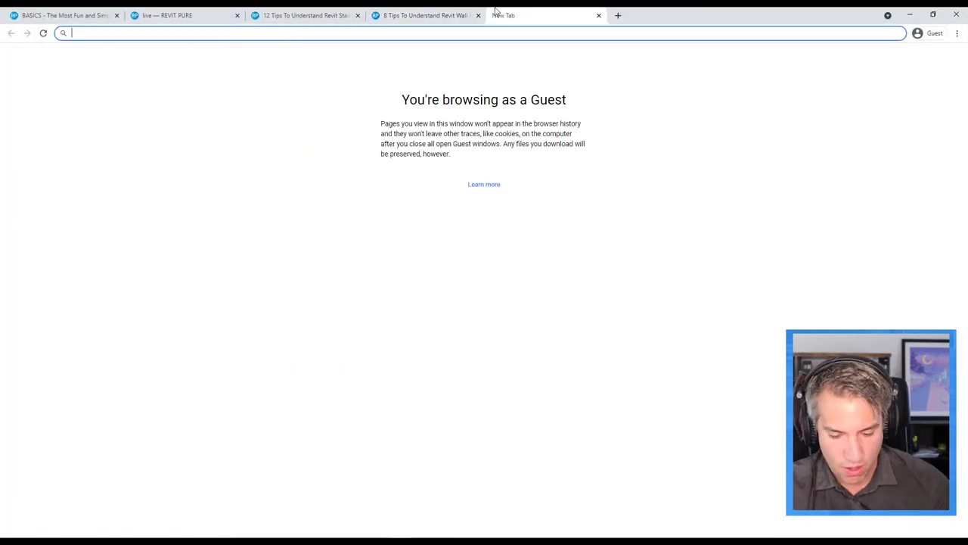
text(revit pure schedule)
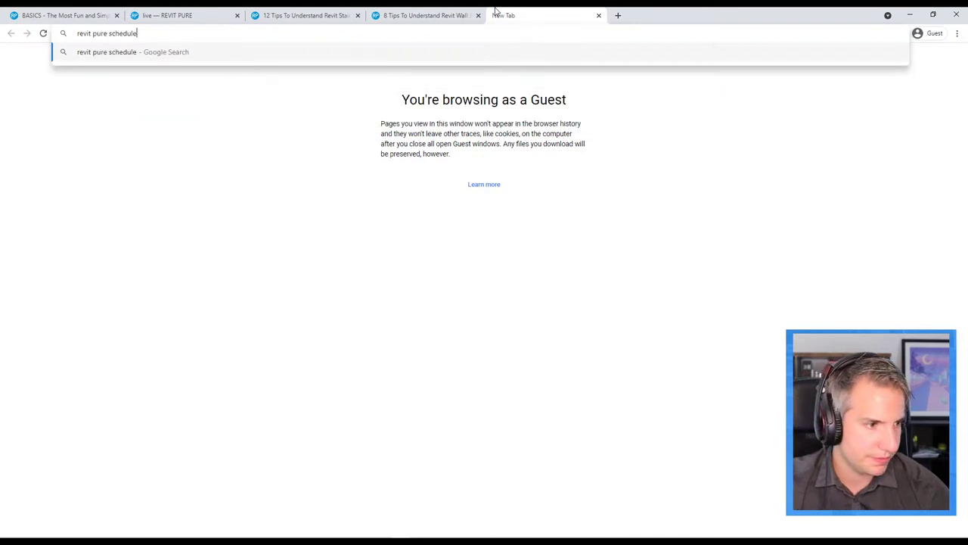
text(s)
key(Return)
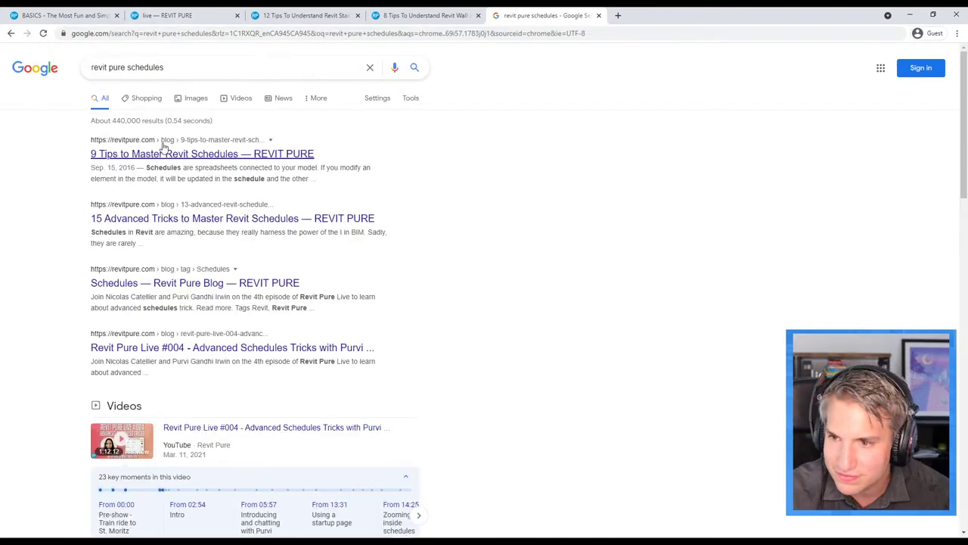
click(165, 154)
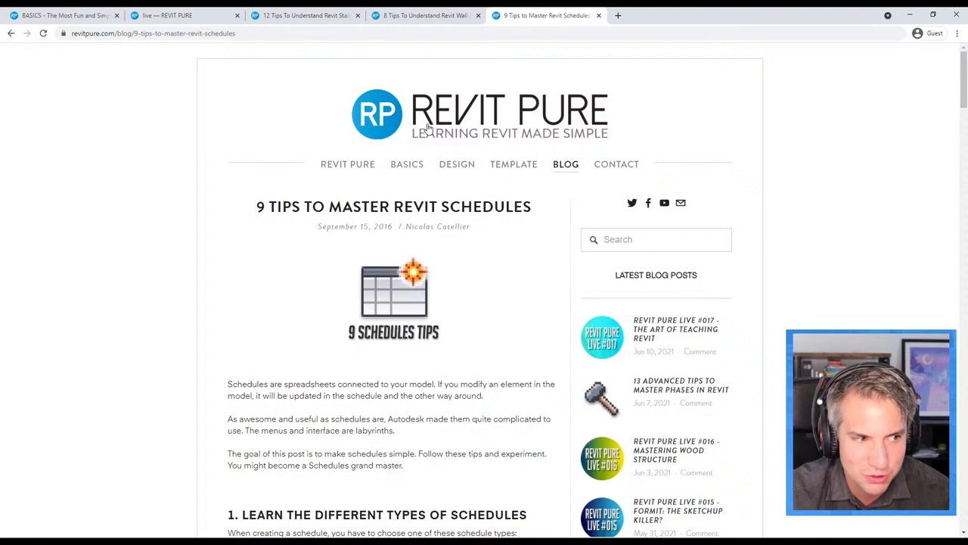
Step: Scroll through the article, then return to Acrobat's final BASICS slide, page 26
click(657, 243)
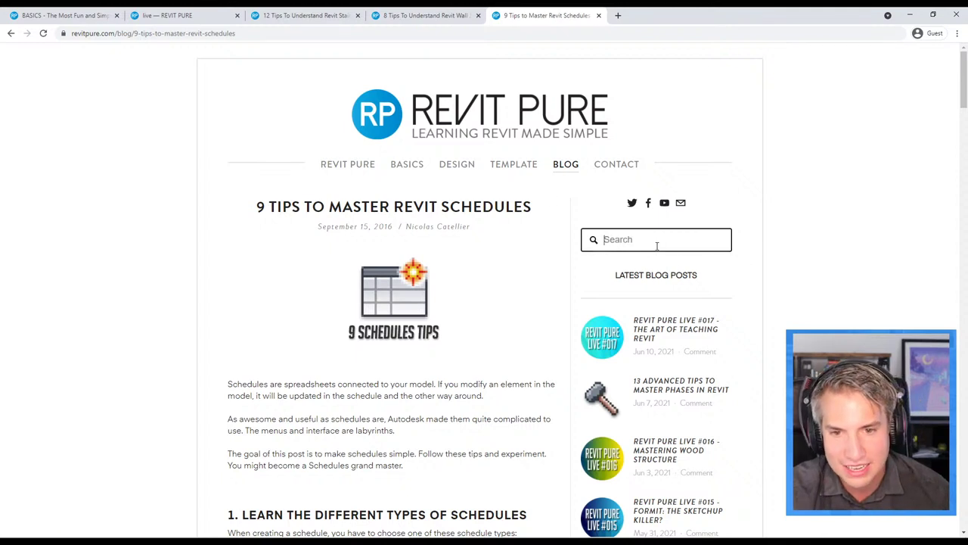
scroll(75, 326, down, 15)
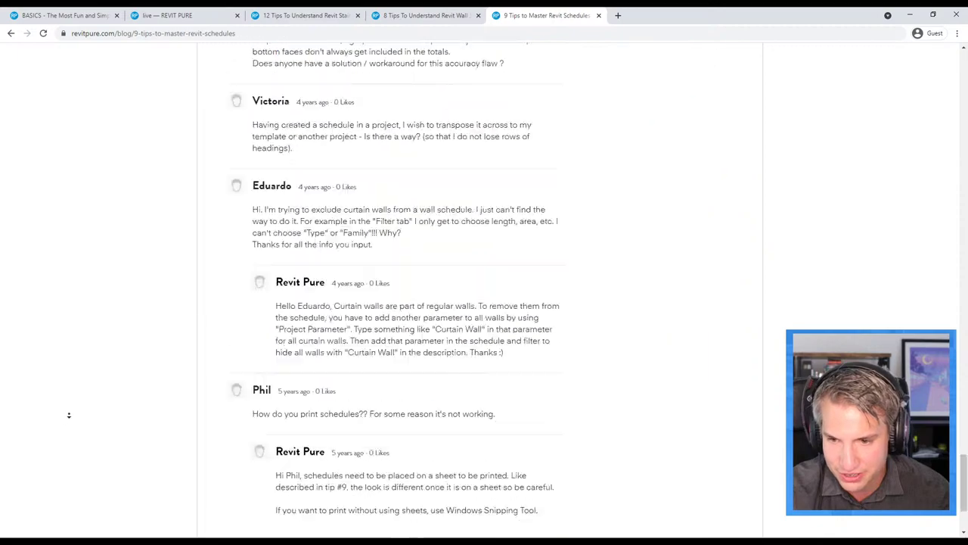
scroll(80, 393, down, 5)
scroll(113, 371, up, 10)
scroll(129, 310, up, 3)
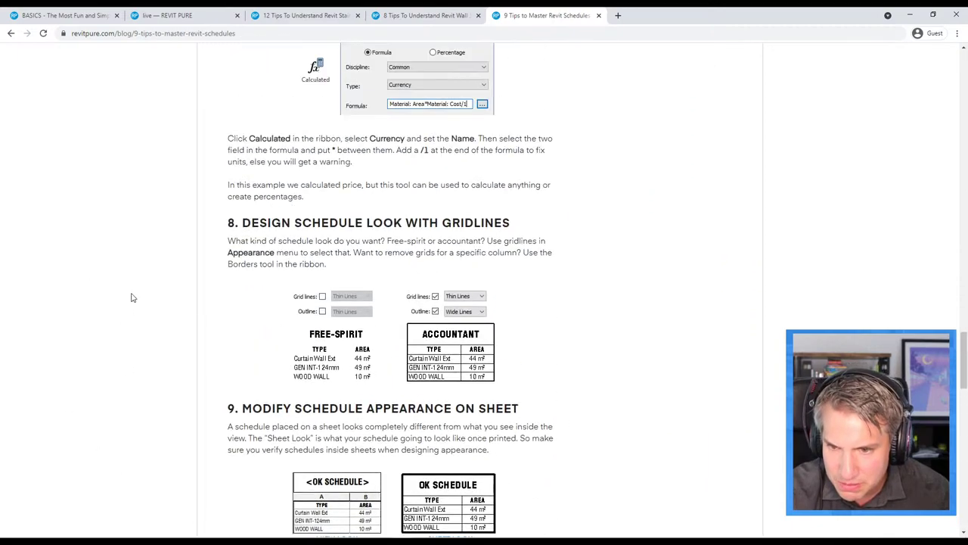
scroll(144, 227, up, 2)
scroll(136, 340, down, 1)
scroll(151, 336, down, 9)
scroll(155, 363, up, 3)
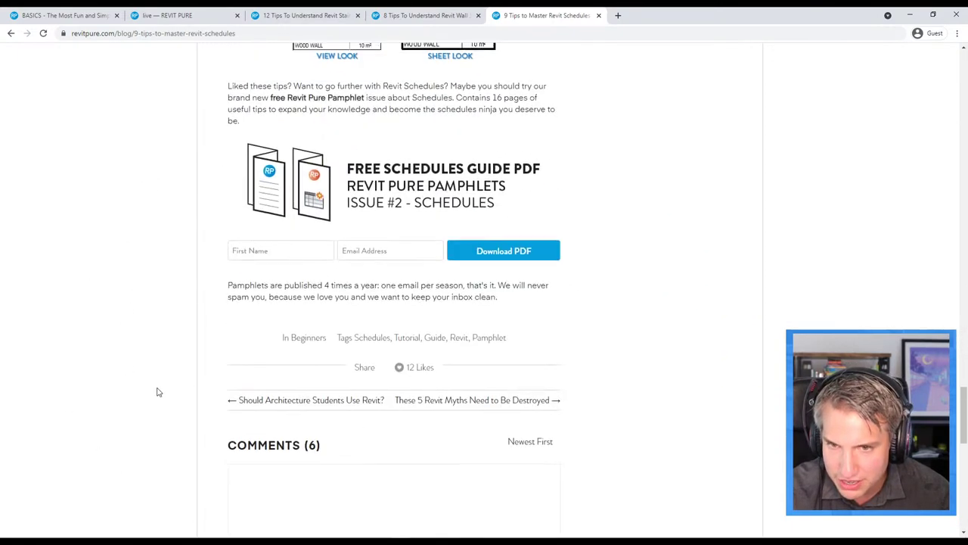
scroll(155, 391, up, 1)
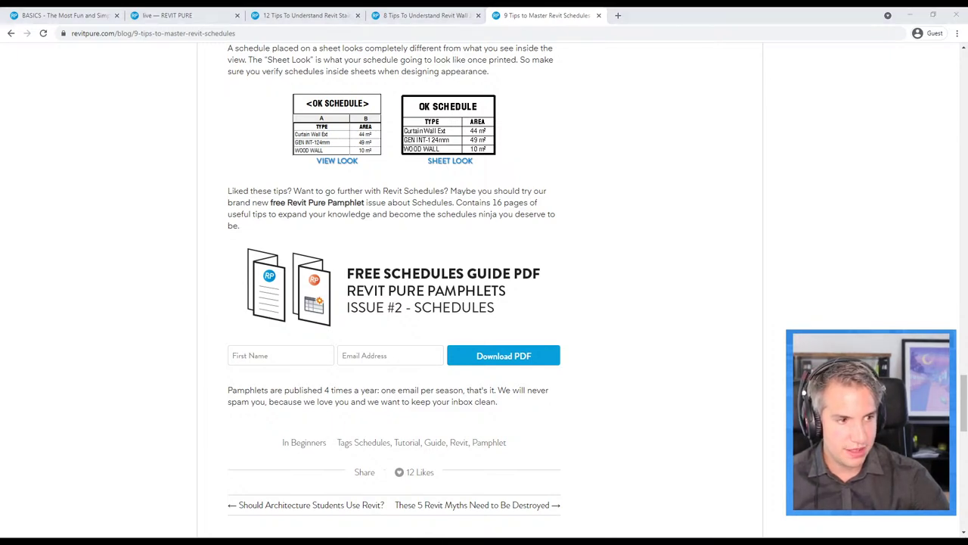
key(alt+Tab)
scroll(715, 384, down, 2)
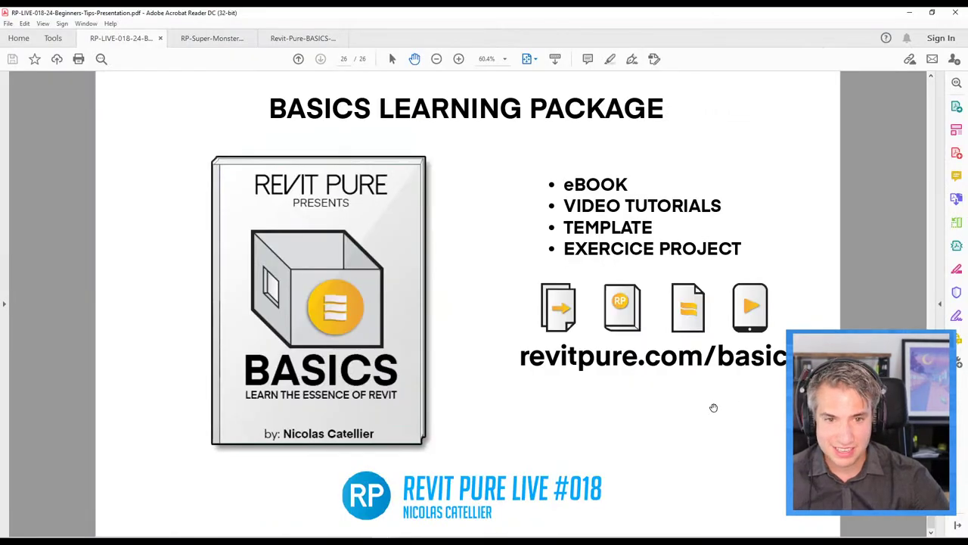
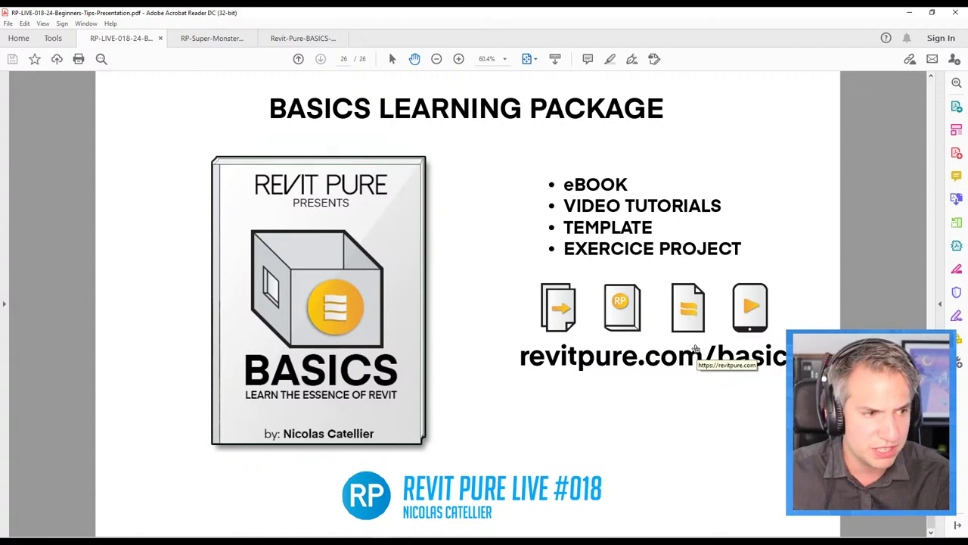
Step: Glance at the Super Monster Lab PDF, scrolling down a few pages
click(200, 39)
scroll(265, 272, down, 2)
scroll(218, 287, down, 1)
Step: Page through the Revit Pure BASICS eBook's Select and Modify chapters (pages 26–37) to Mirror/Align
click(312, 40)
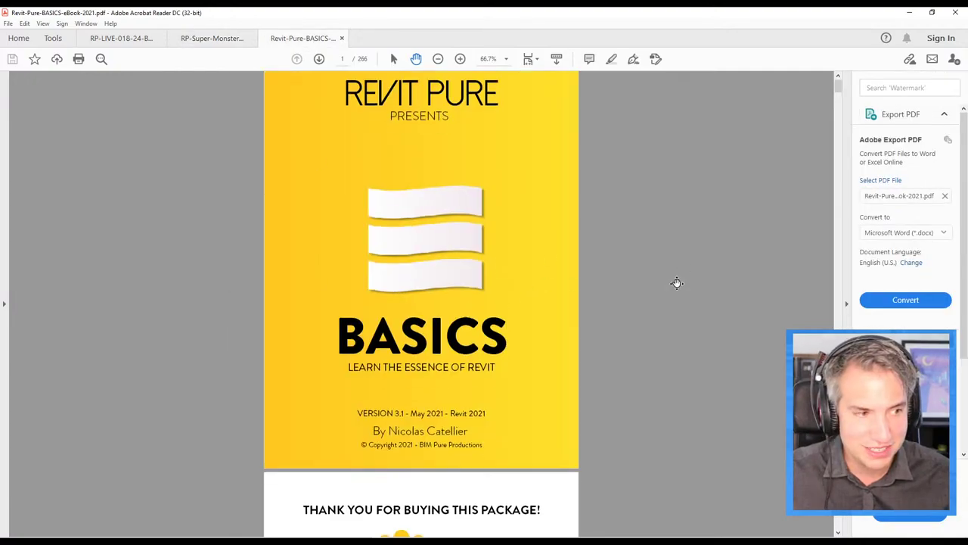
scroll(665, 355, down, 10)
scroll(643, 469, down, 20)
scroll(624, 394, down, 15)
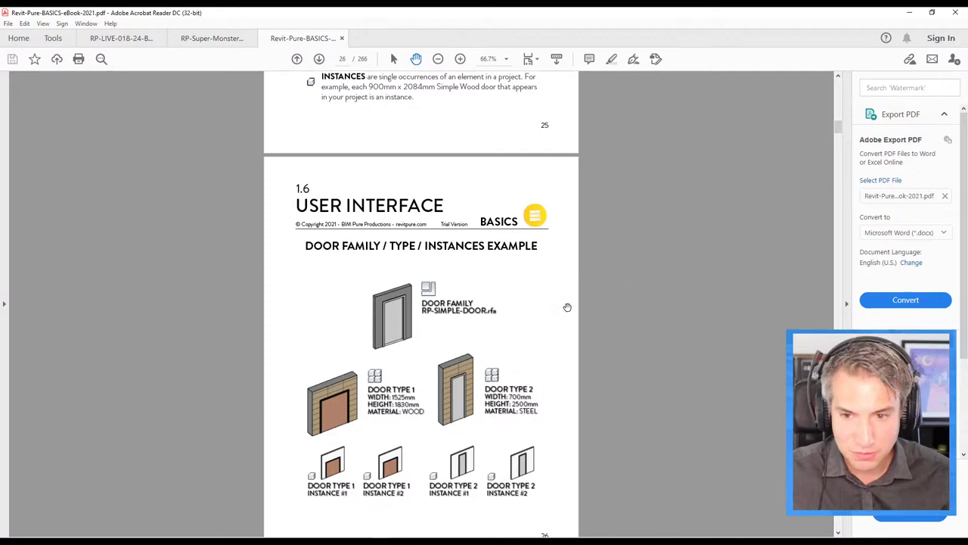
scroll(529, 295, down, 5)
scroll(447, 280, down, 3)
scroll(461, 284, down, 2)
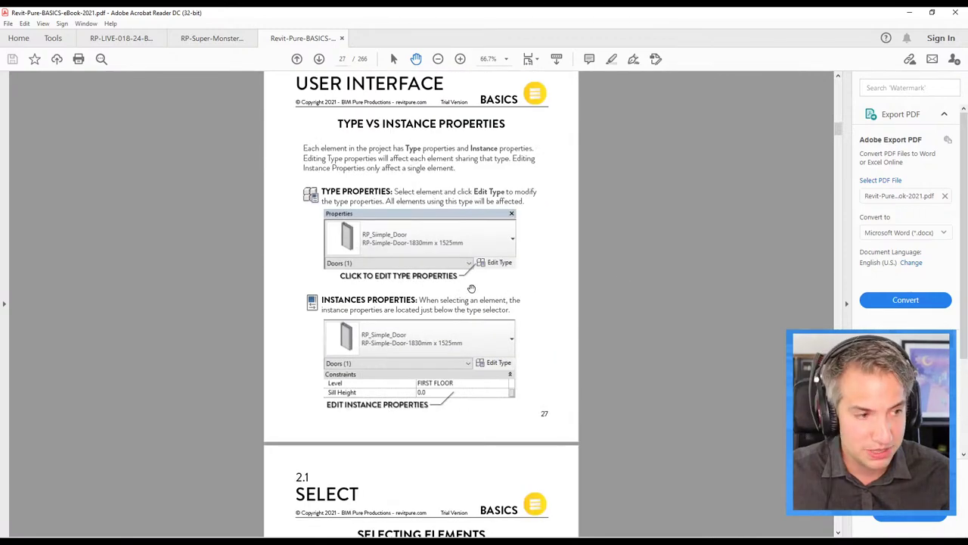
scroll(472, 291, down, 2)
scroll(453, 306, down, 3)
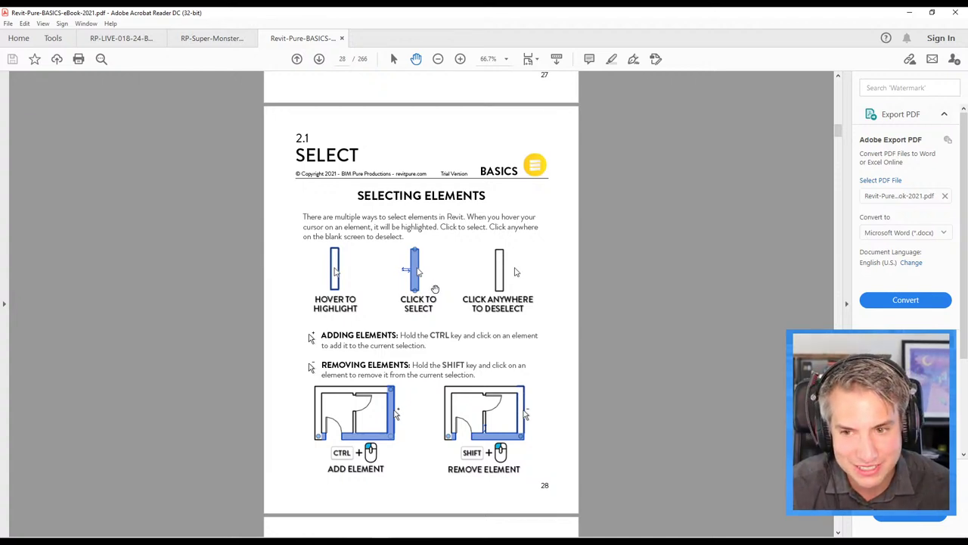
scroll(435, 289, down, 1)
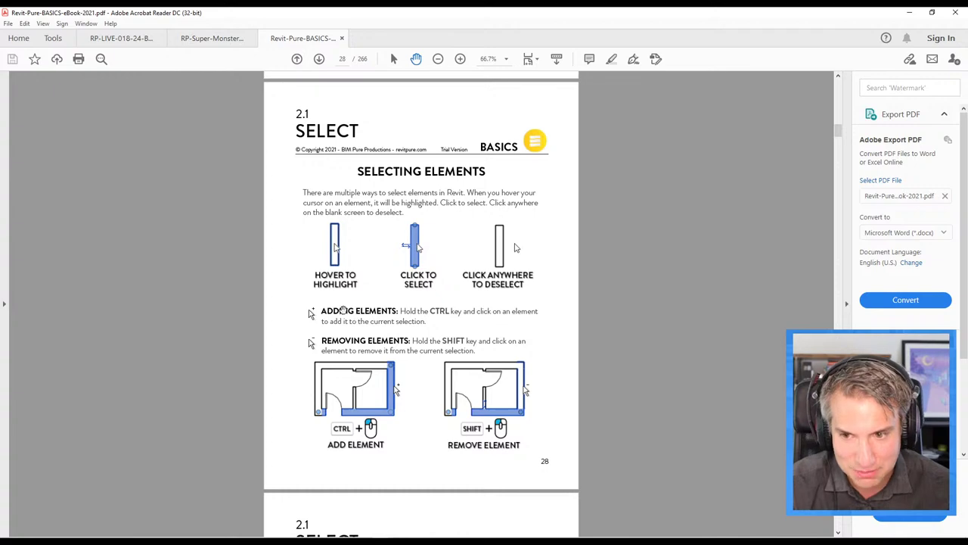
scroll(345, 314, down, 2)
scroll(348, 322, down, 3)
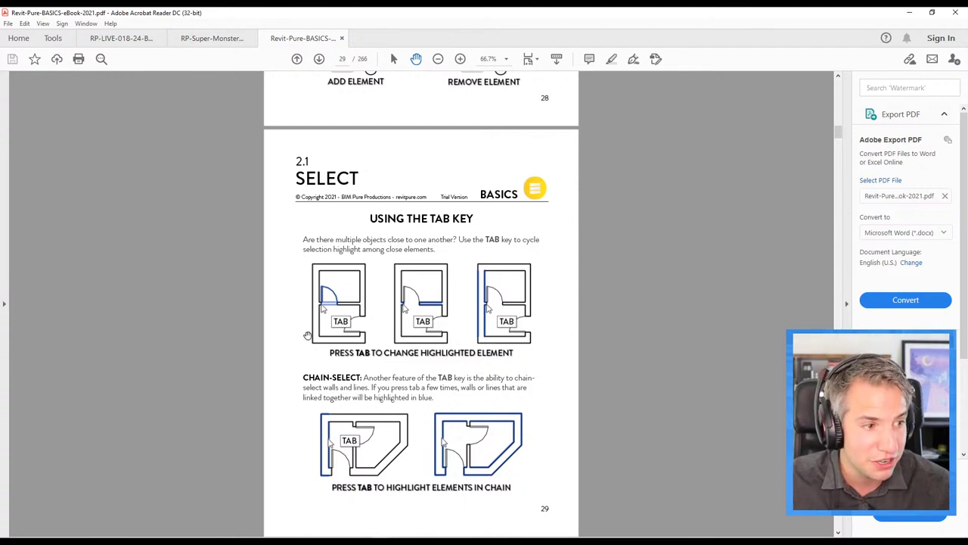
scroll(308, 335, down, 3)
scroll(363, 321, down, 5)
scroll(421, 308, down, 3)
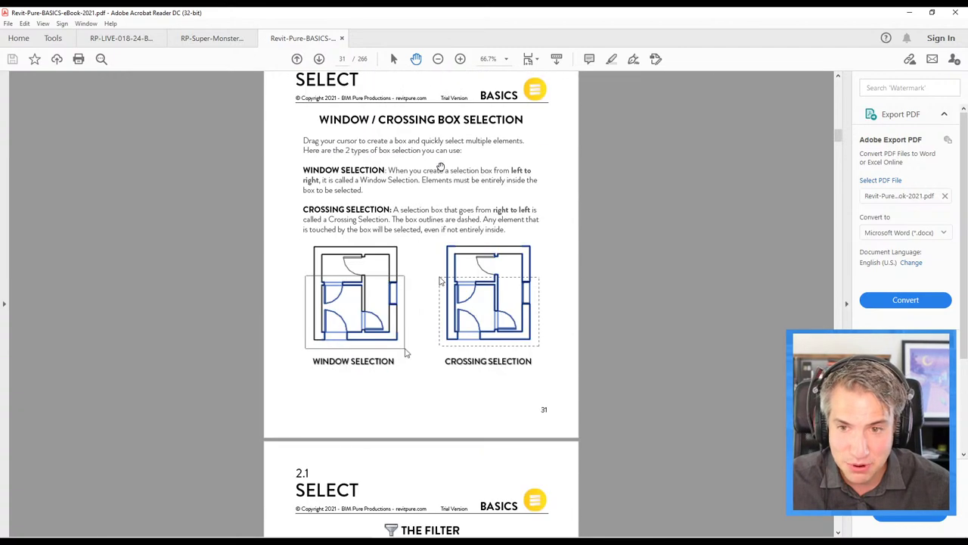
scroll(387, 317, down, 4)
scroll(392, 348, down, 3)
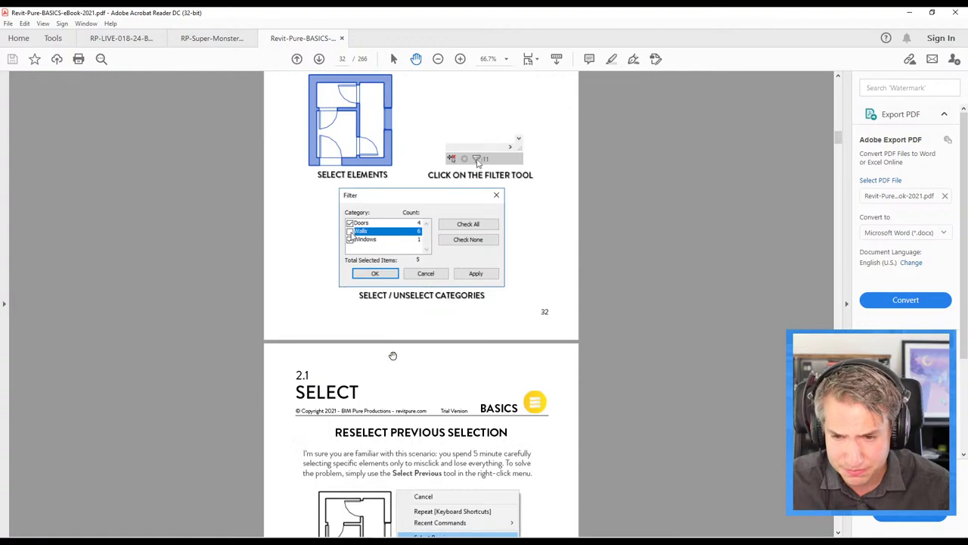
scroll(395, 350, down, 3)
scroll(398, 342, down, 5)
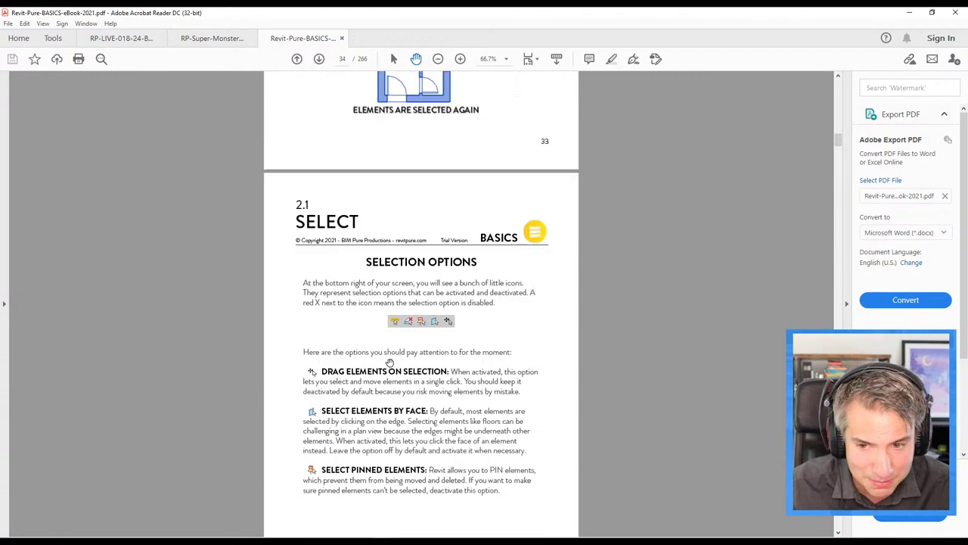
scroll(389, 362, down, 2)
scroll(385, 361, down, 4)
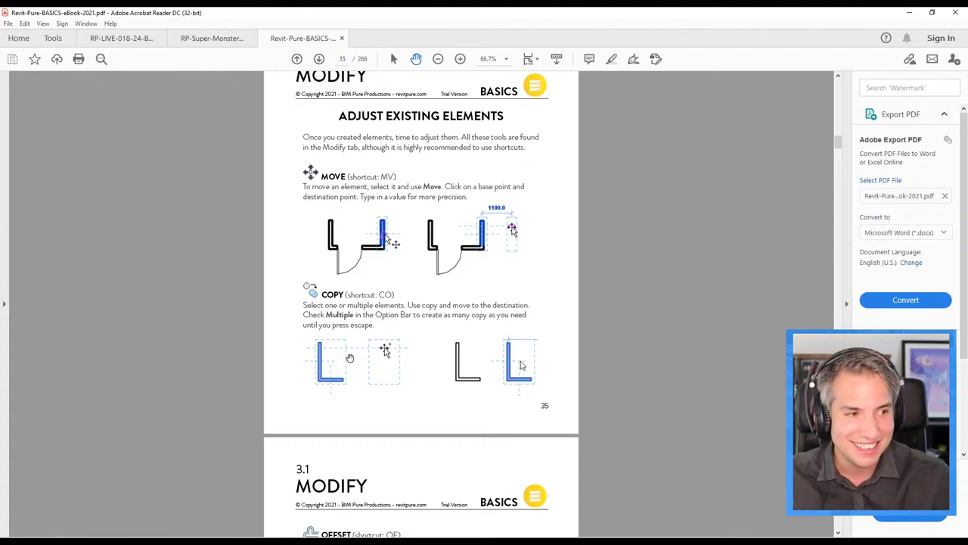
scroll(350, 358, down, 3)
scroll(344, 359, down, 3)
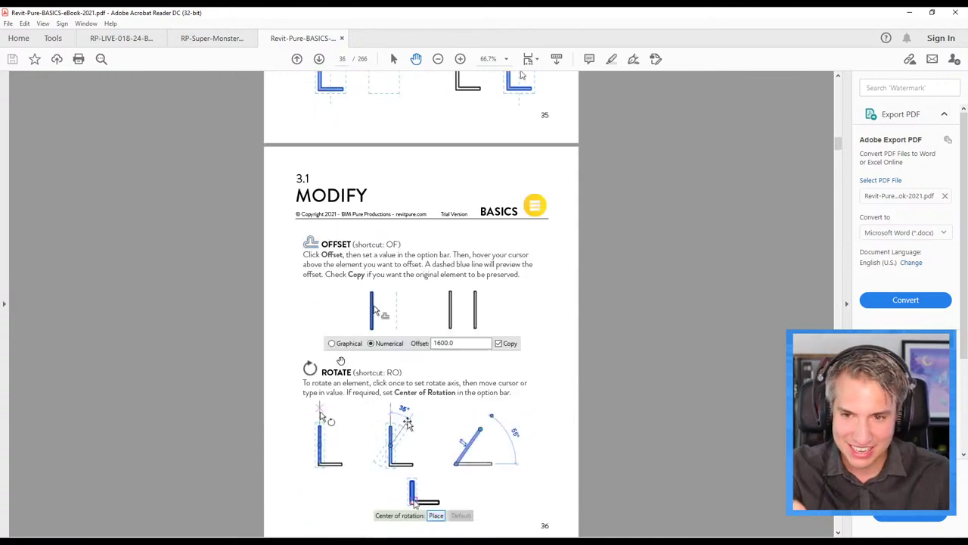
scroll(340, 361, down, 3)
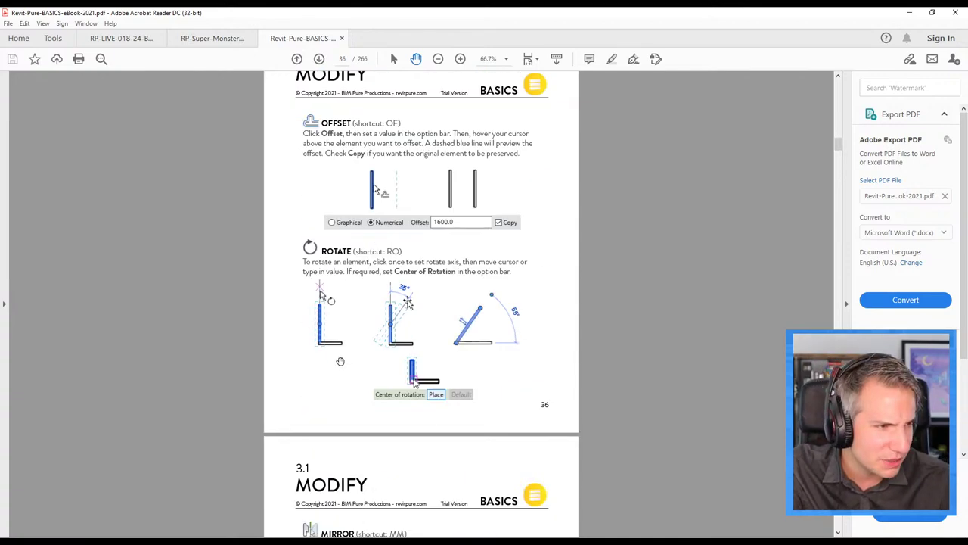
scroll(340, 360, down, 7)
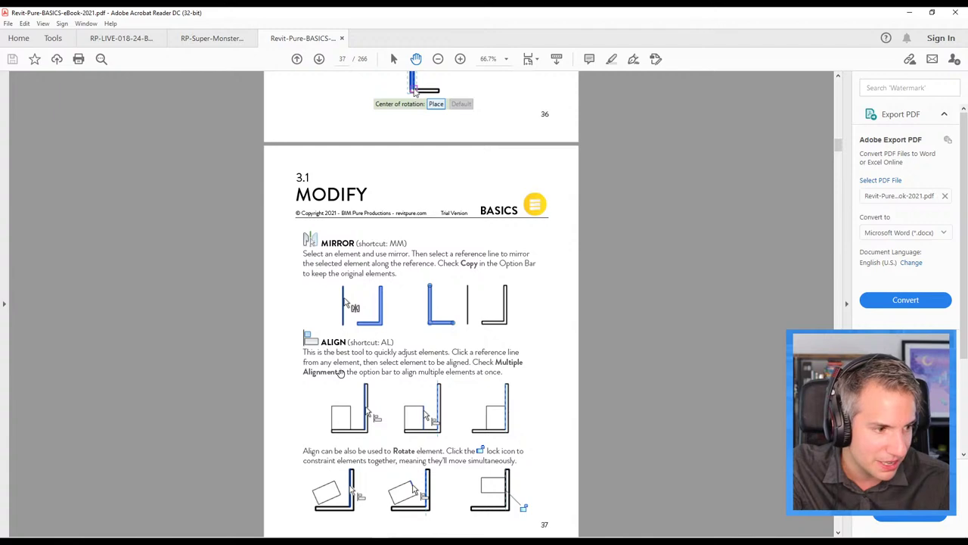
scroll(341, 373, down, 4)
scroll(344, 382, down, 6)
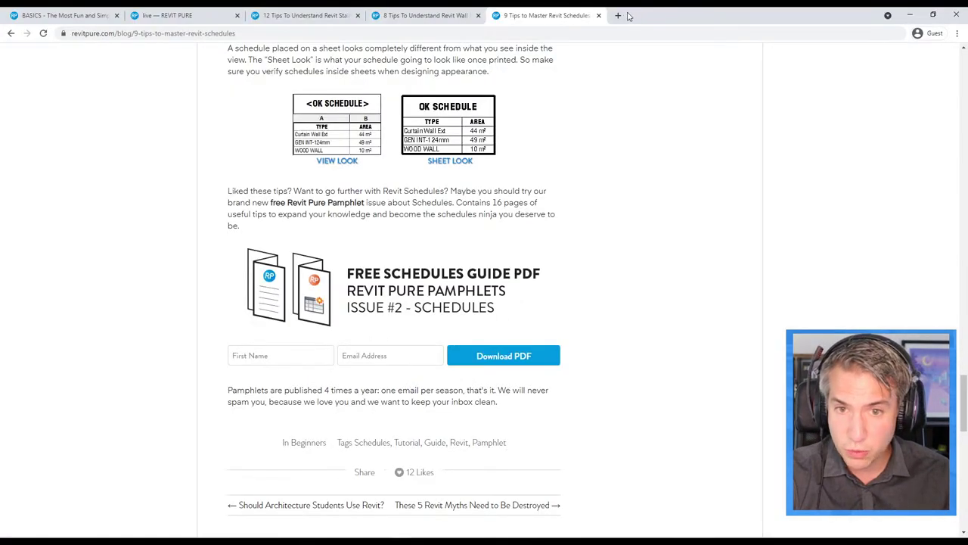
Step: Search Google for 'shared site revit' in a new Chrome tab
click(618, 15)
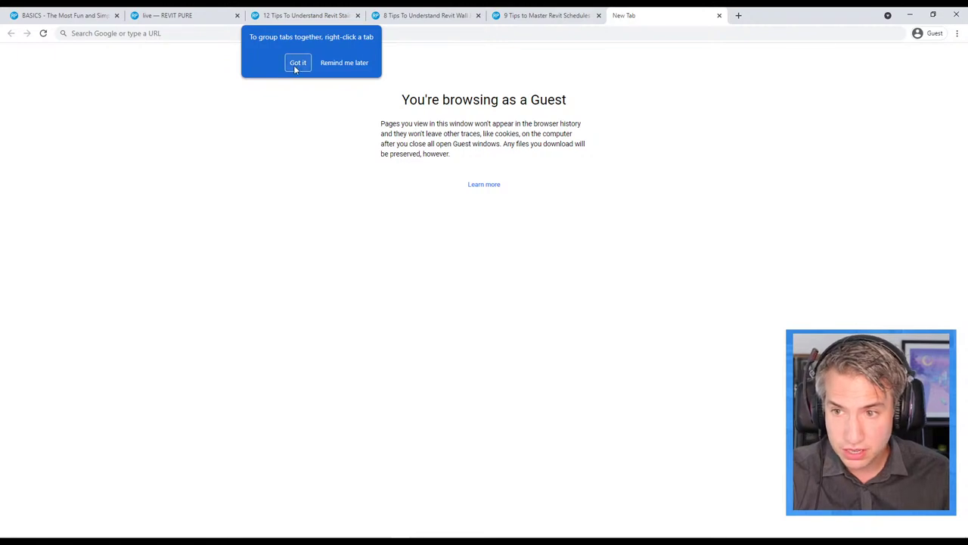
click(718, 15)
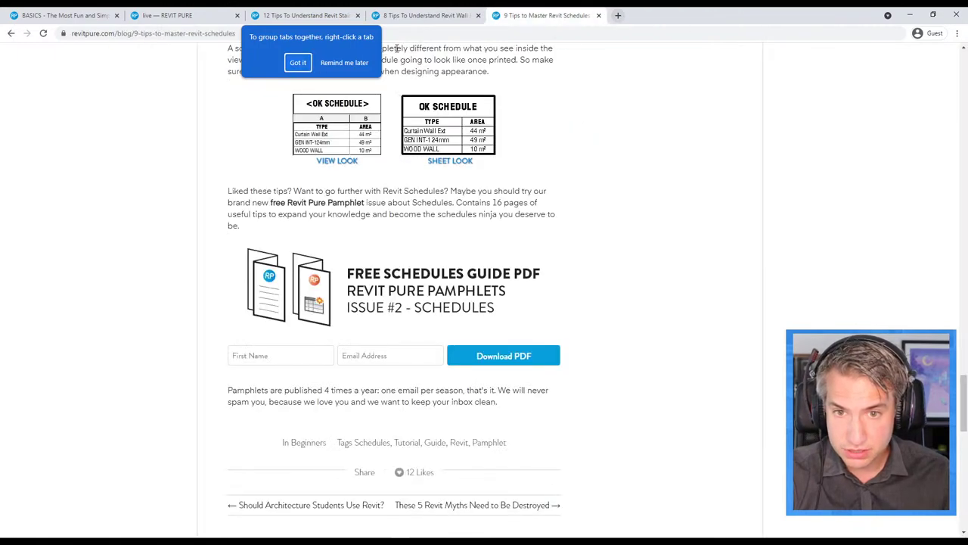
click(344, 62)
click(618, 15)
text(share)
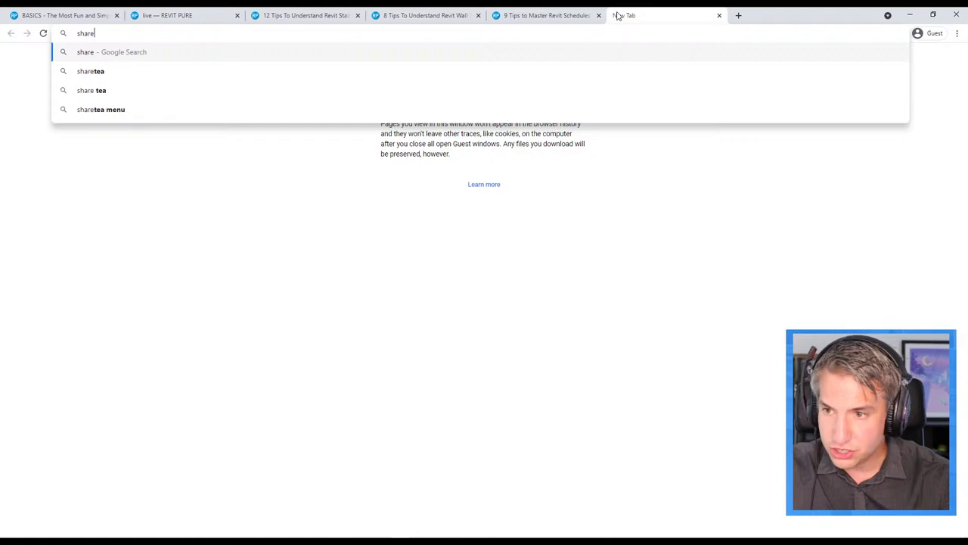
text(d site revit)
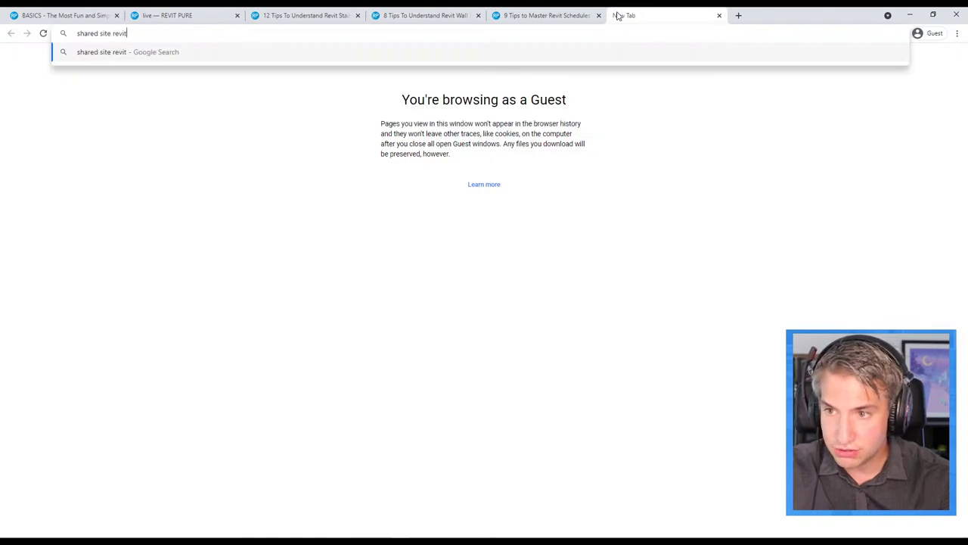
key(Return)
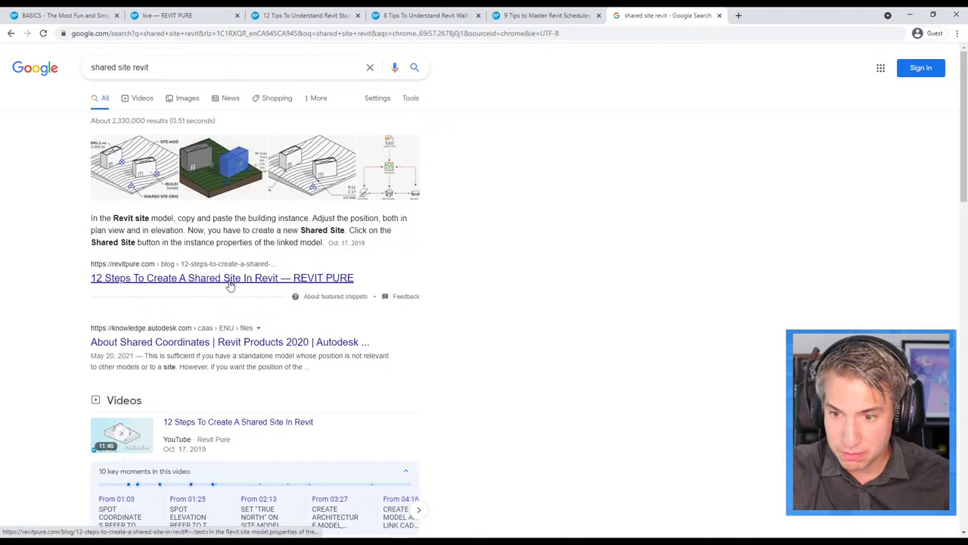
Step: Open Revit Pure's '12 Steps To Create A Shared Site in Revit' article and scroll down through it
click(165, 279)
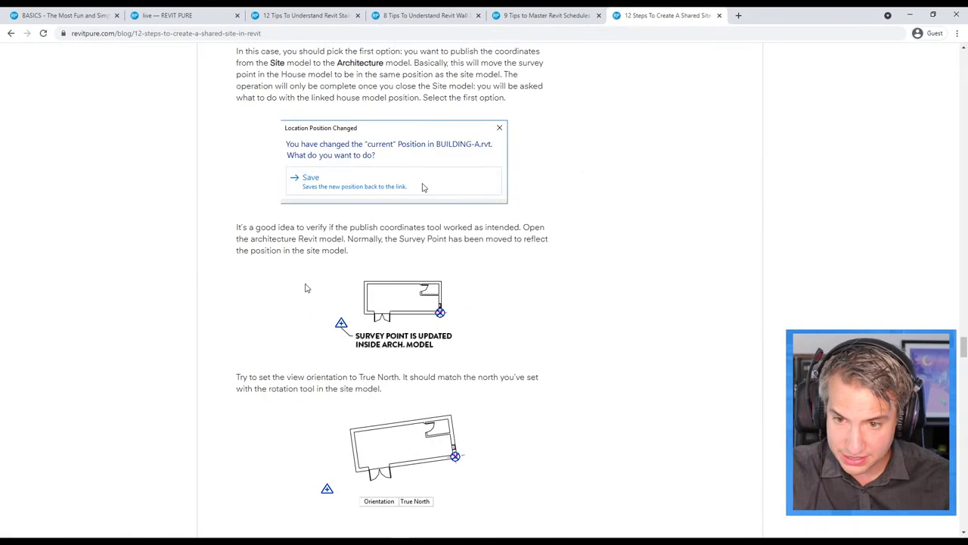
scroll(188, 336, down, 6)
scroll(204, 341, up, 4)
scroll(161, 415, up, 5)
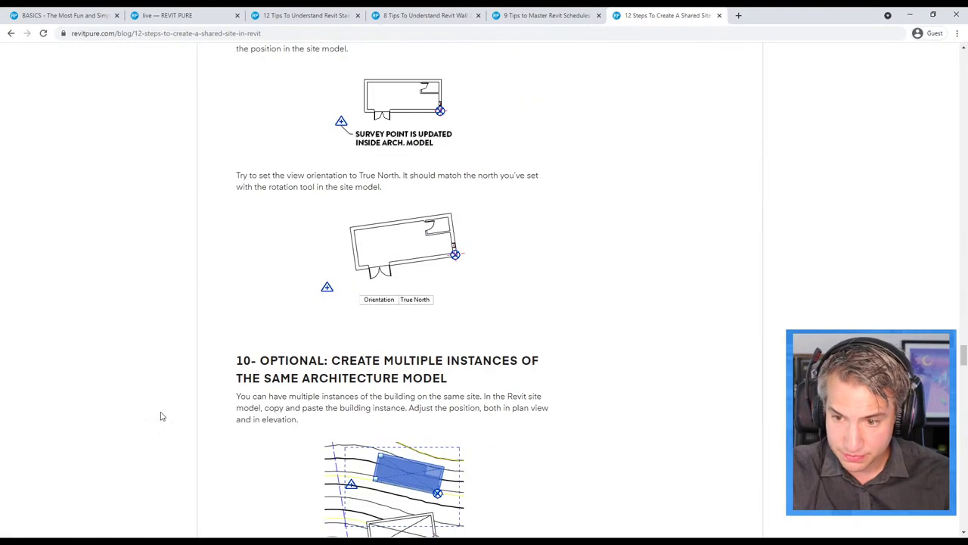
scroll(161, 416, up, 10)
scroll(160, 386, up, 10)
scroll(157, 318, up, 5)
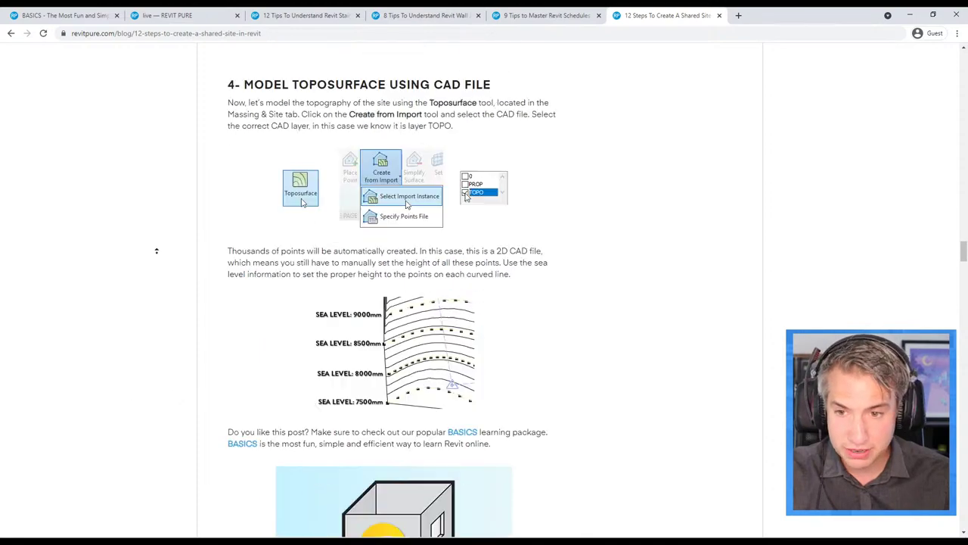
scroll(156, 272, up, 6)
scroll(156, 306, up, 4)
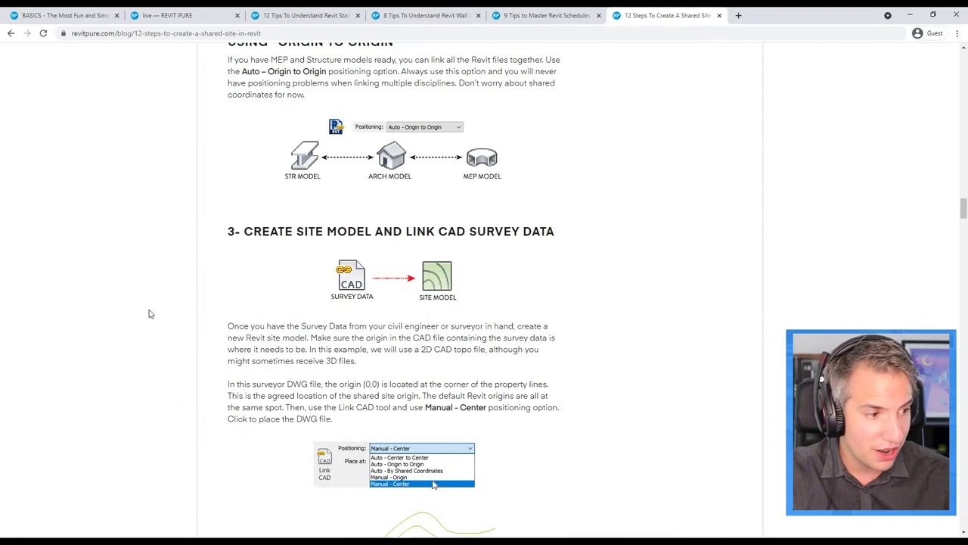
scroll(147, 300, down, 2)
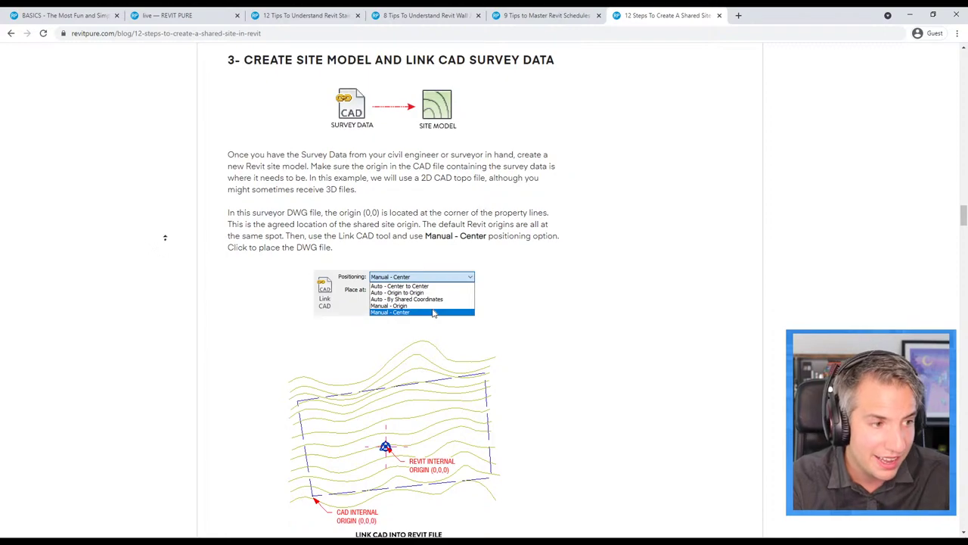
scroll(150, 226, down, 4)
scroll(164, 183, down, 6)
scroll(175, 175, down, 1)
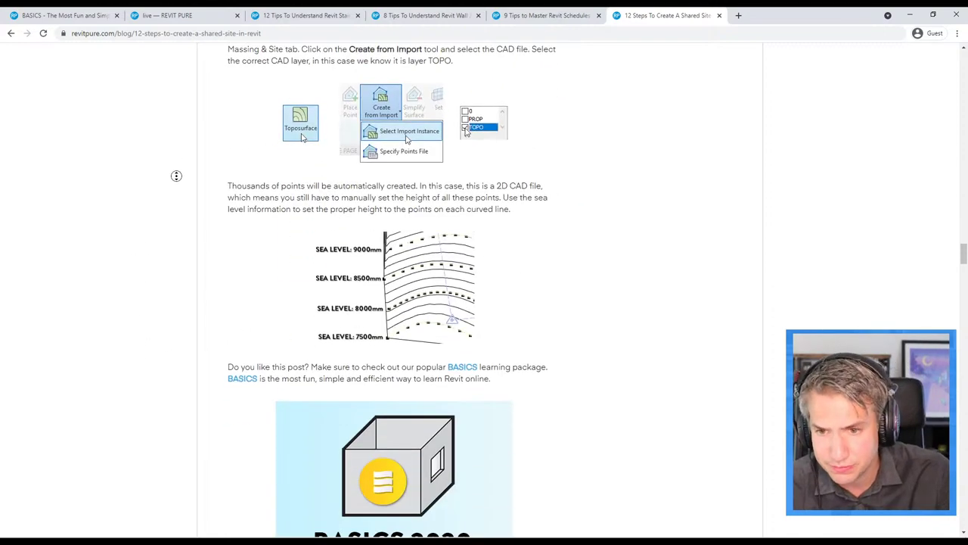
scroll(167, 184, down, 2)
scroll(167, 184, down, 2)
scroll(166, 205, down, 1)
scroll(174, 209, down, 3)
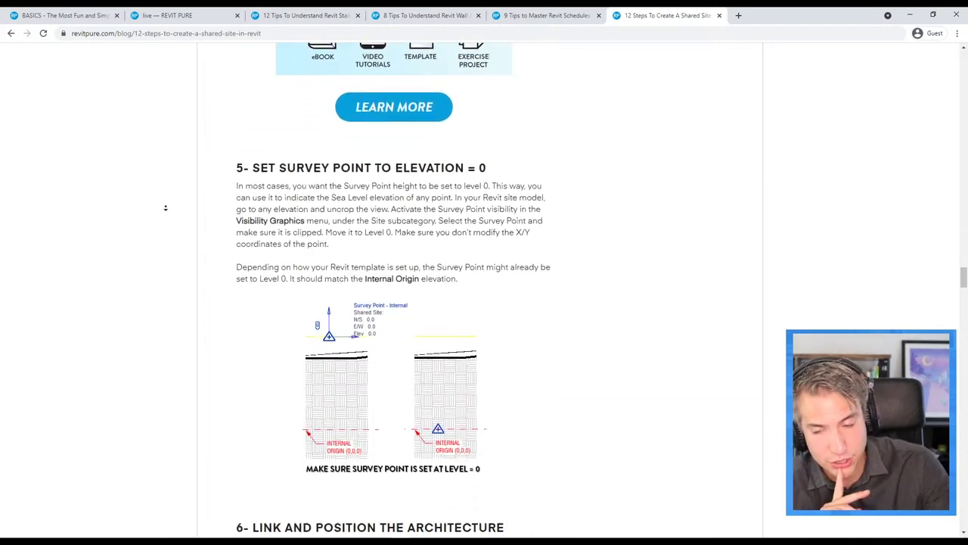
scroll(167, 210, down, 1)
scroll(163, 227, down, 8)
scroll(161, 193, down, 2)
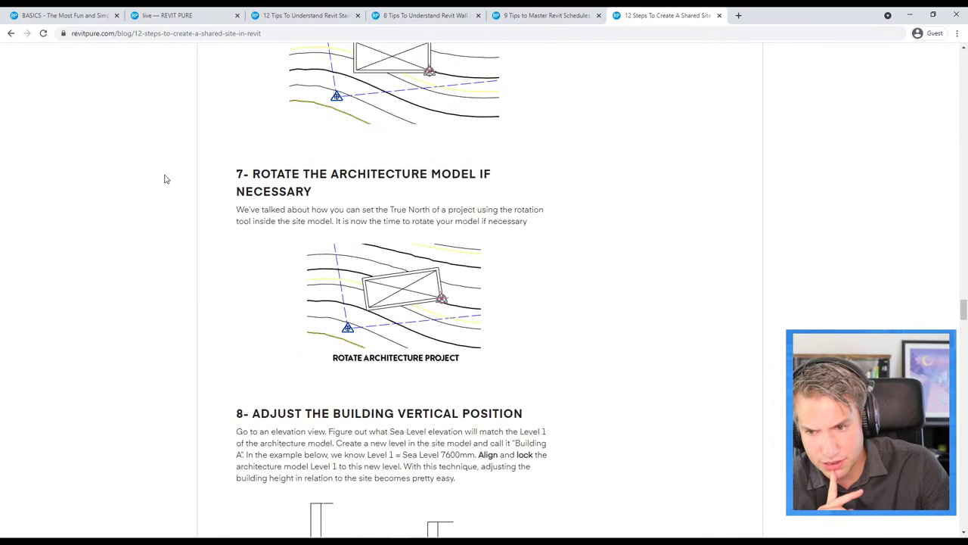
scroll(164, 177, down, 3)
scroll(162, 220, down, 3)
scroll(156, 292, down, 2)
scroll(329, 213, up, 2)
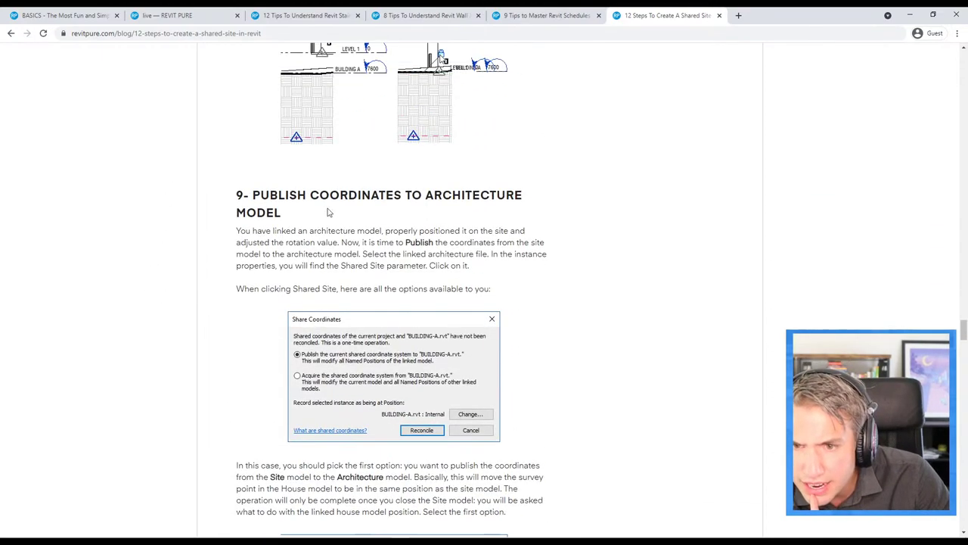
Step: Highlight the section 9 and section 10 headings, ending on step 10 about multiple instances
drag(261, 195, 443, 195)
click(456, 195)
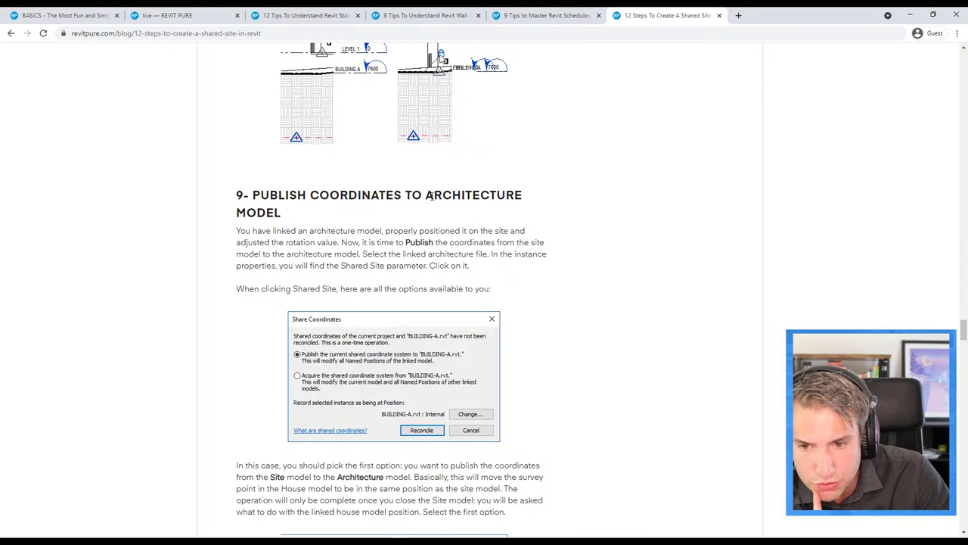
scroll(393, 283, down, 3)
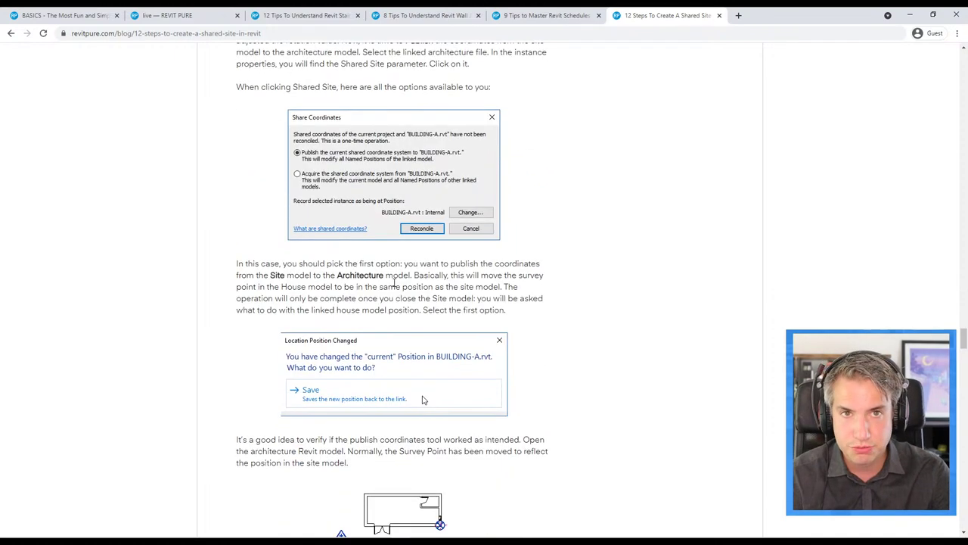
scroll(393, 283, down, 4)
scroll(378, 272, down, 4)
scroll(353, 257, down, 2)
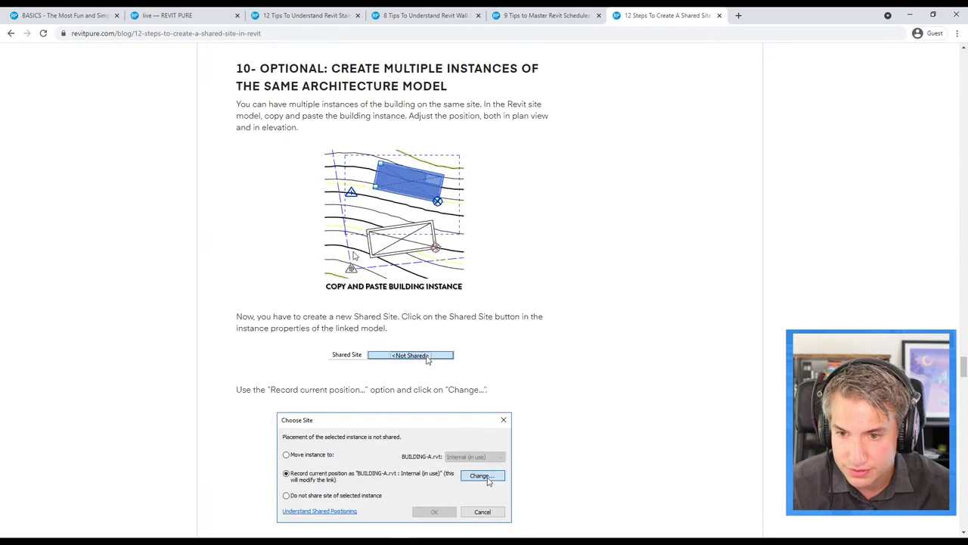
drag(396, 68, 511, 68)
click(594, 70)
drag(427, 85, 264, 85)
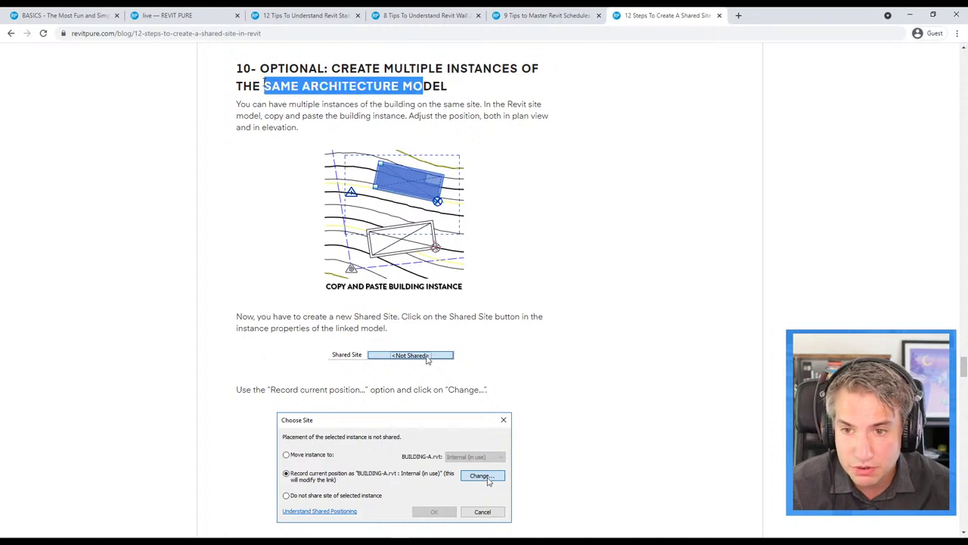
click(577, 202)
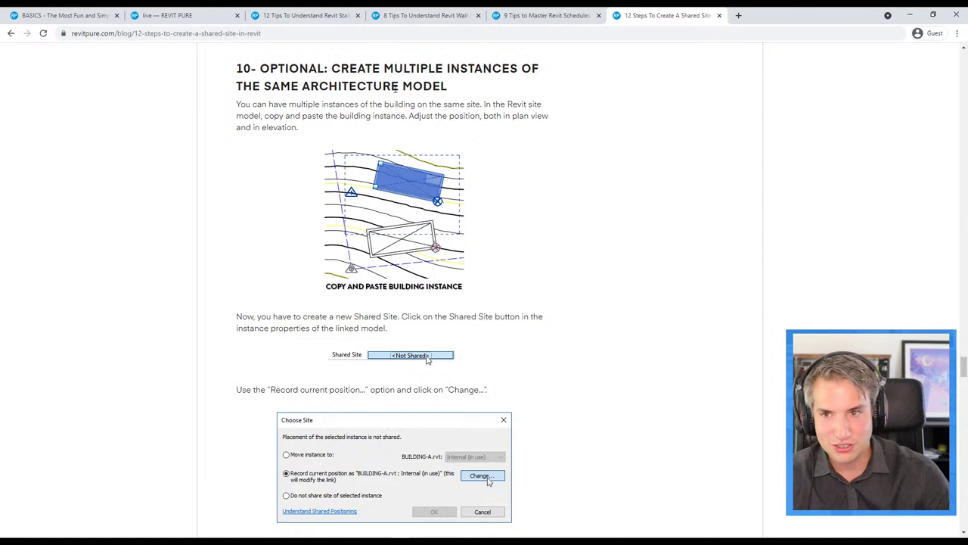
Step: Load the revitpure.com homepage
click(242, 34)
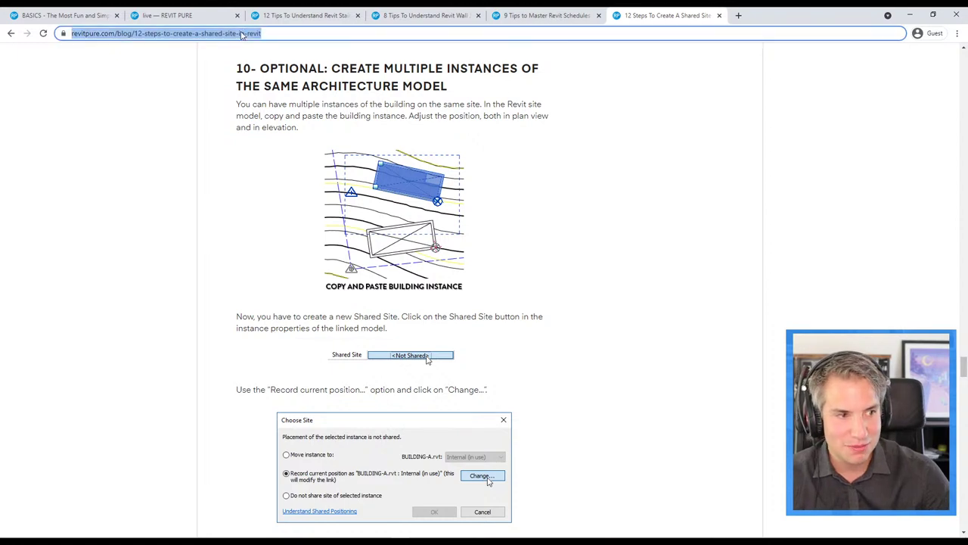
text(revitpure.)
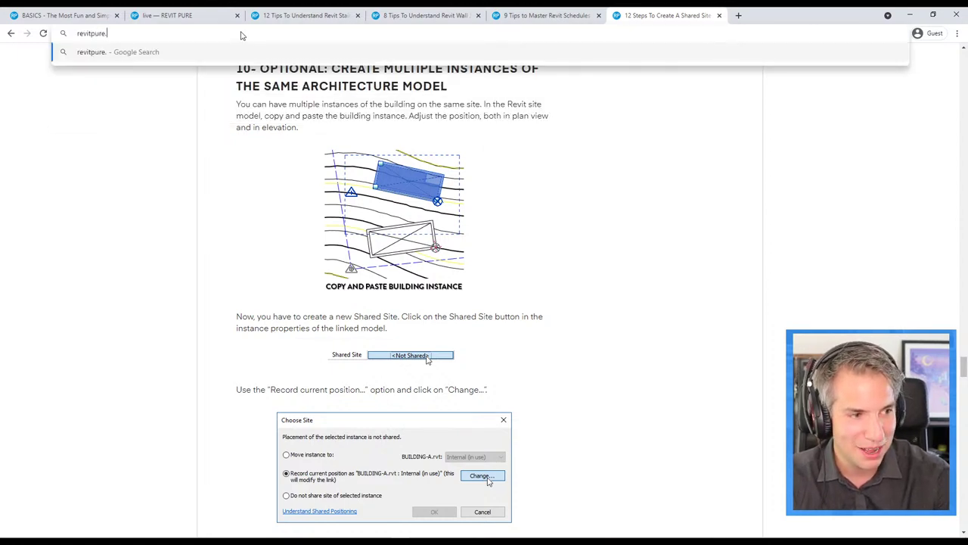
text(com)
key(Return)
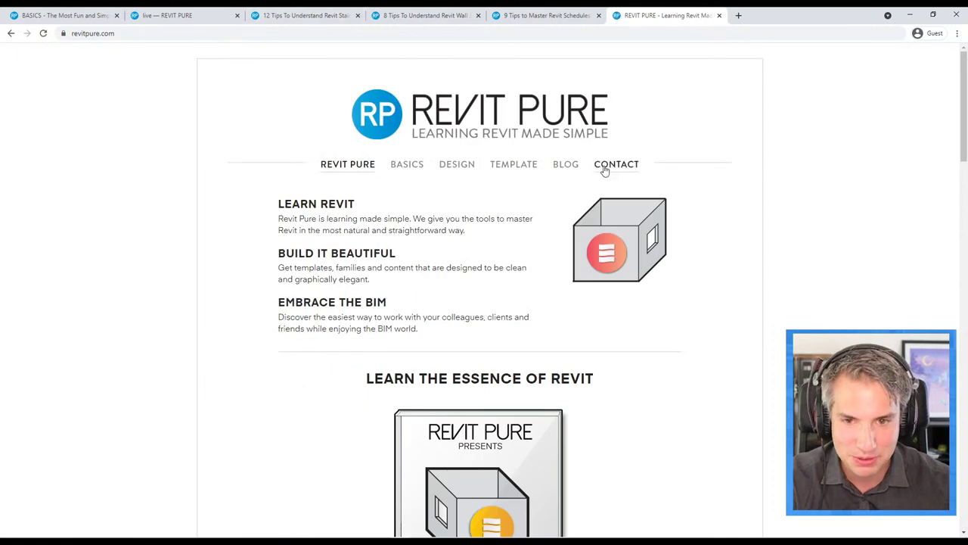
Step: Look over Revit Pure's Contact page, then close that tab
click(605, 167)
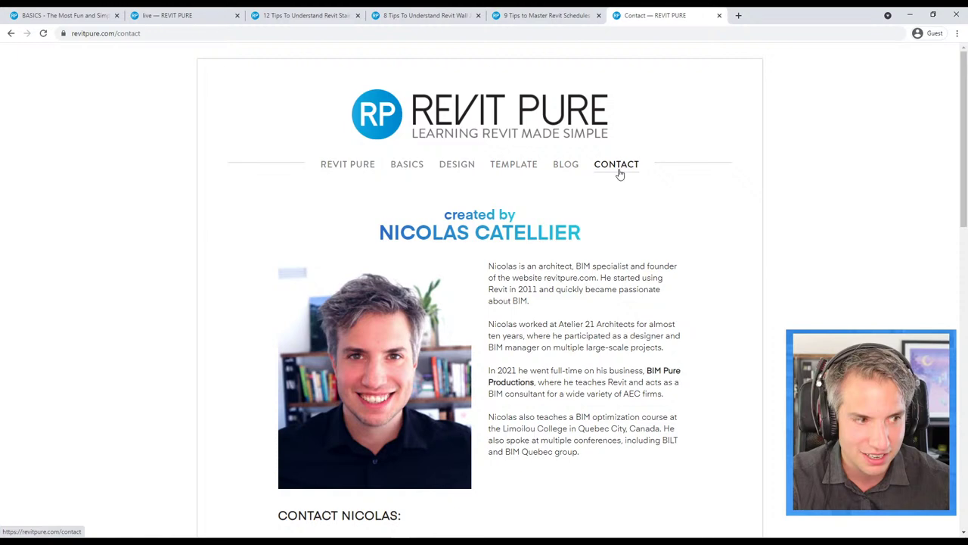
scroll(616, 162, down, 3)
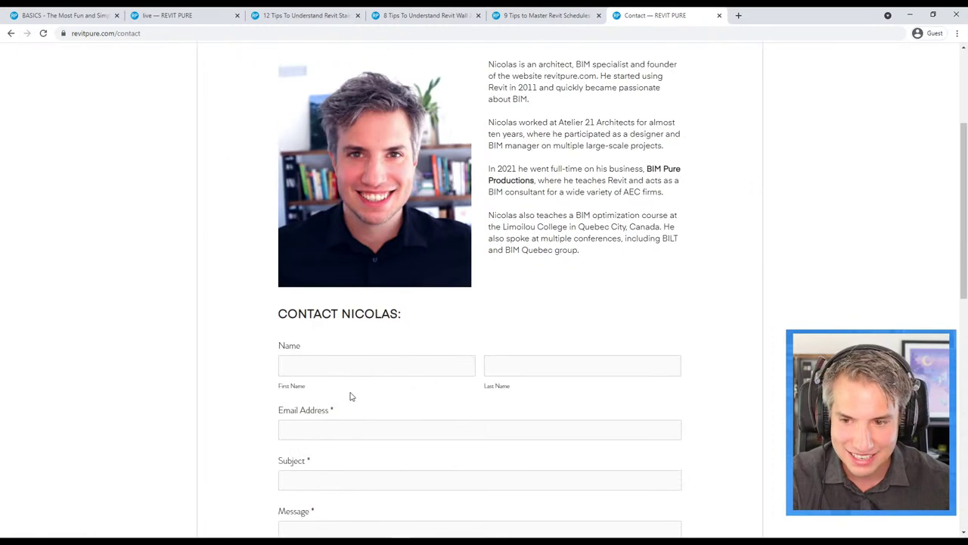
scroll(464, 421, up, 3)
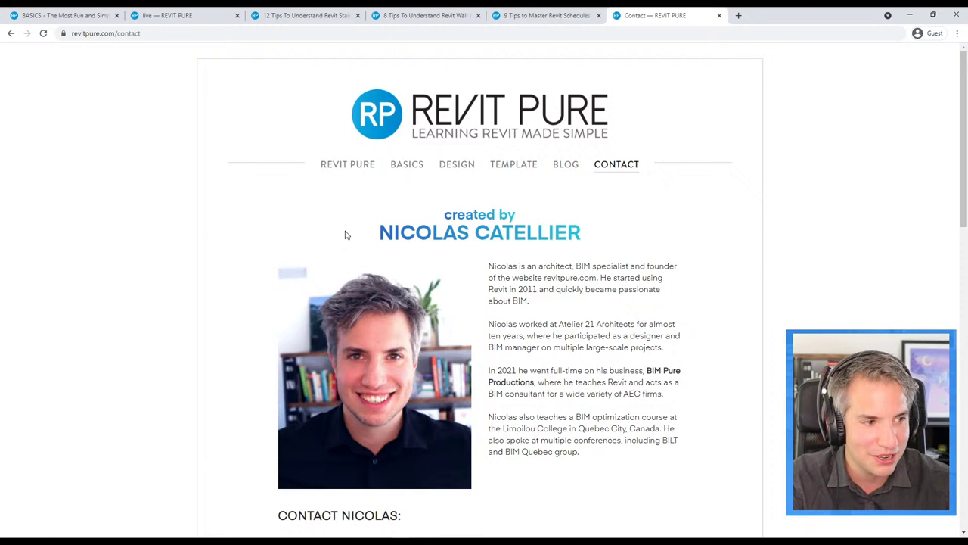
click(719, 15)
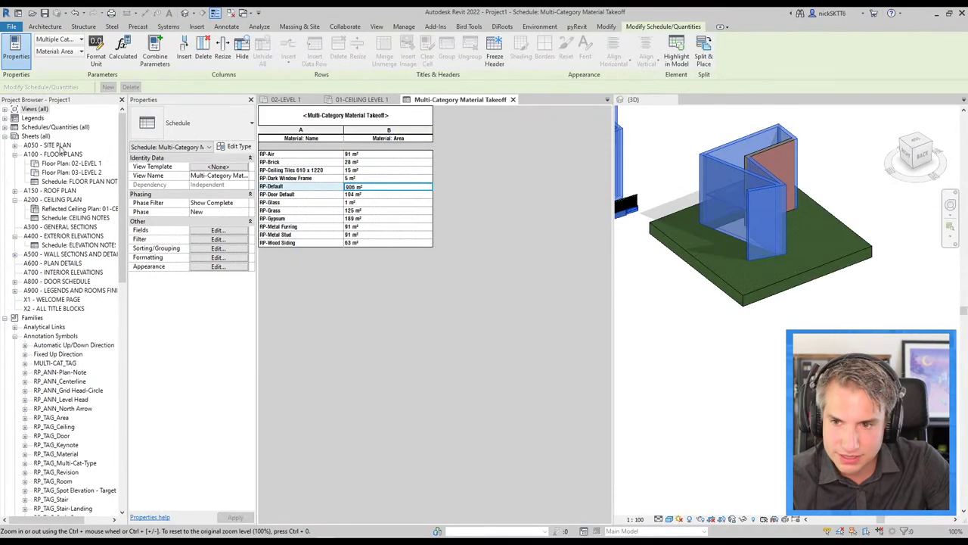
Step: Open the 02-LEVEL 1 floor plan and clear the selection
double_click(60, 163)
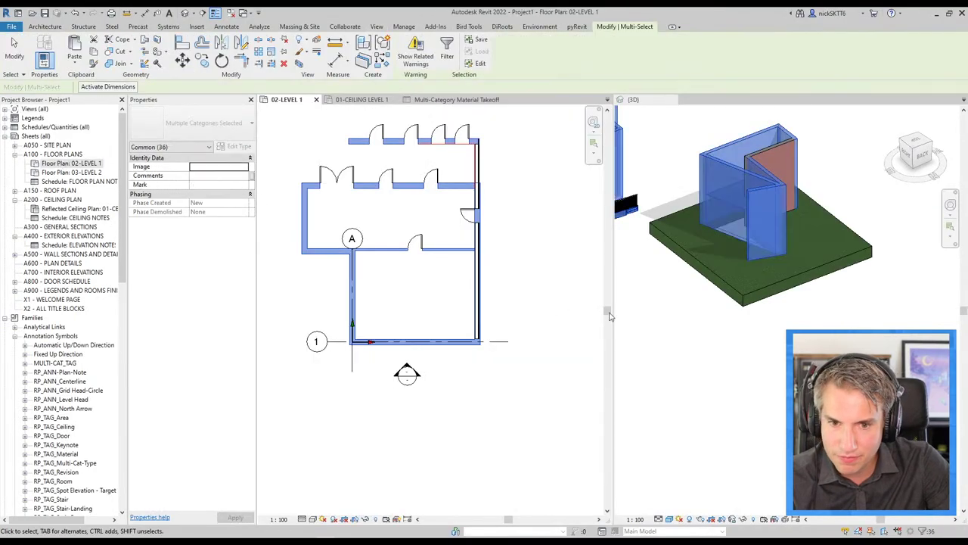
scroll(511, 345, down, 2)
scroll(511, 345, down, 2)
click(511, 345)
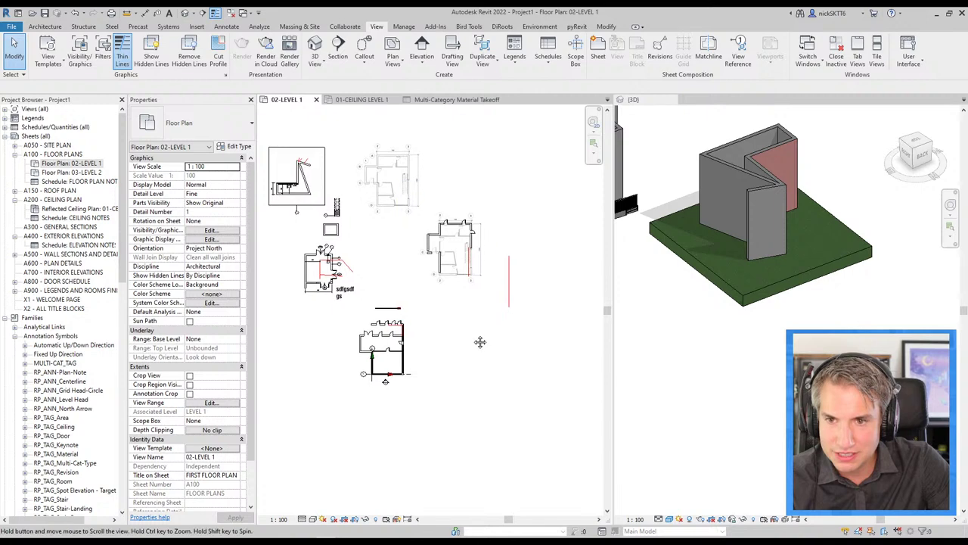
Step: Link topo-revit4.dwg from the BILT NA 2019-07 COORD folder with Manual - Center positioning
click(48, 27)
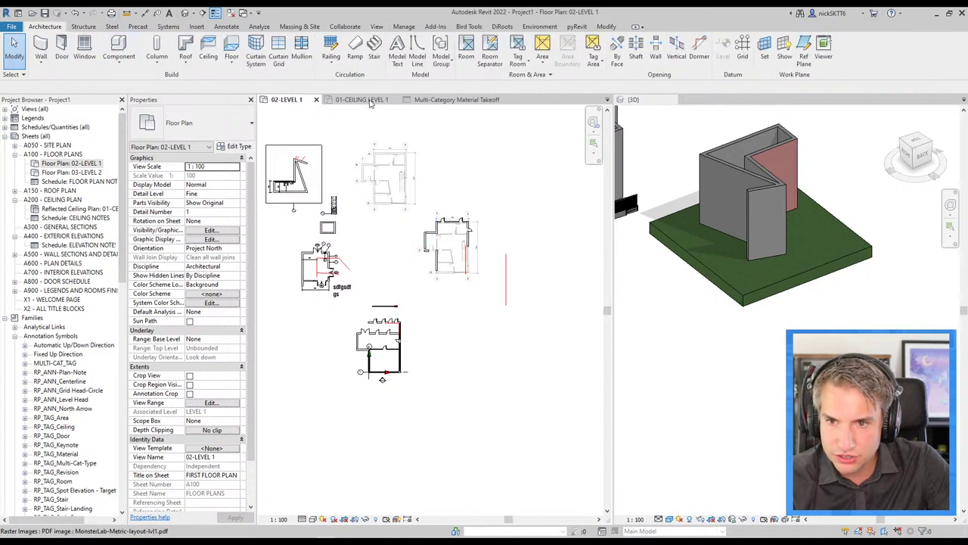
click(196, 27)
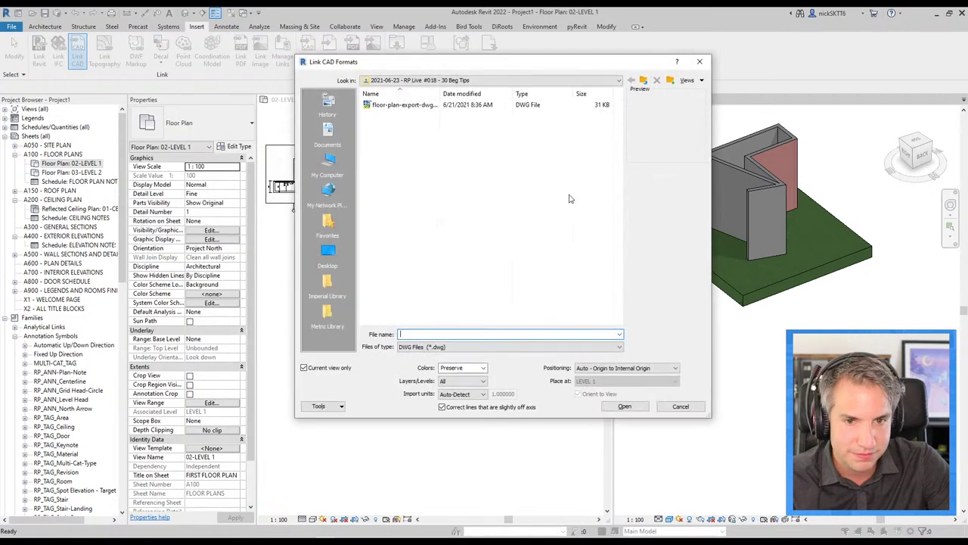
click(644, 81)
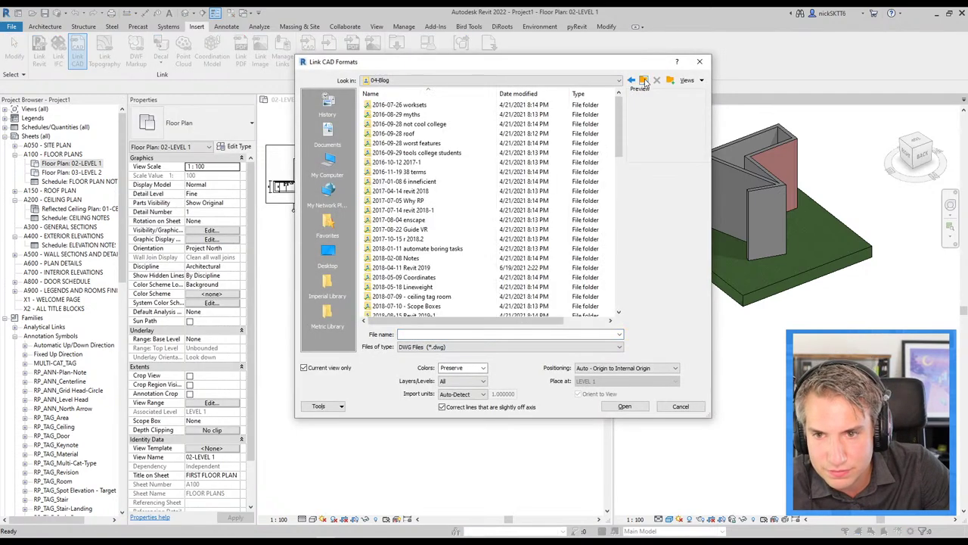
click(643, 81)
double_click(447, 184)
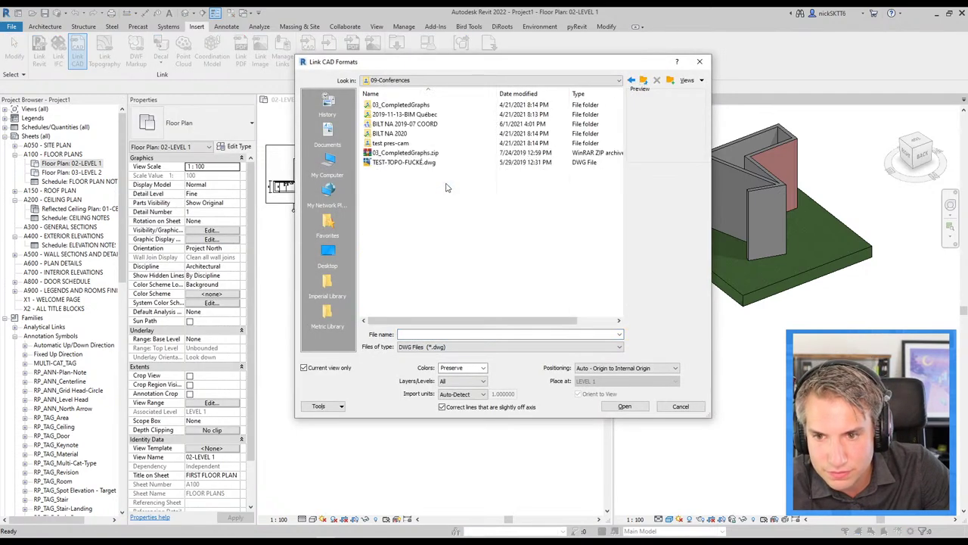
double_click(424, 133)
click(408, 153)
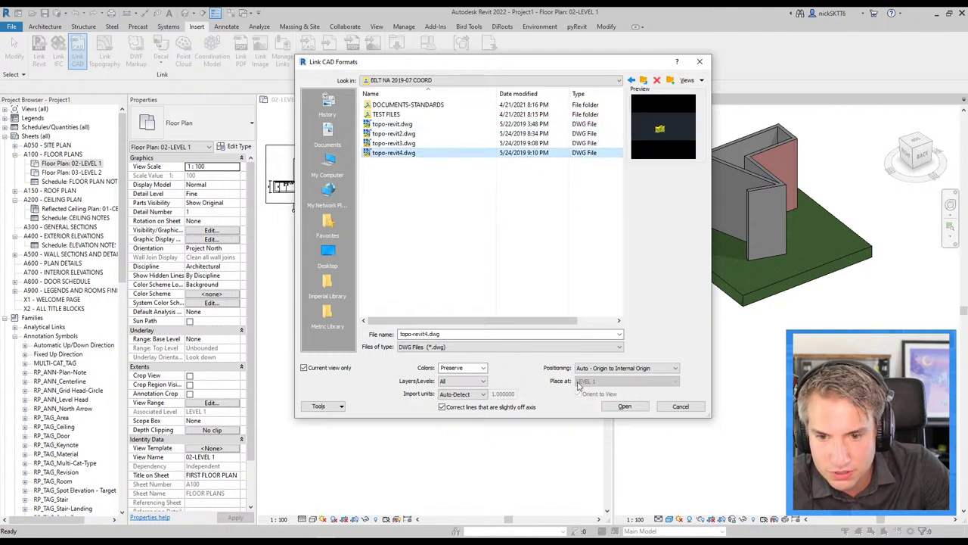
click(626, 368)
click(609, 403)
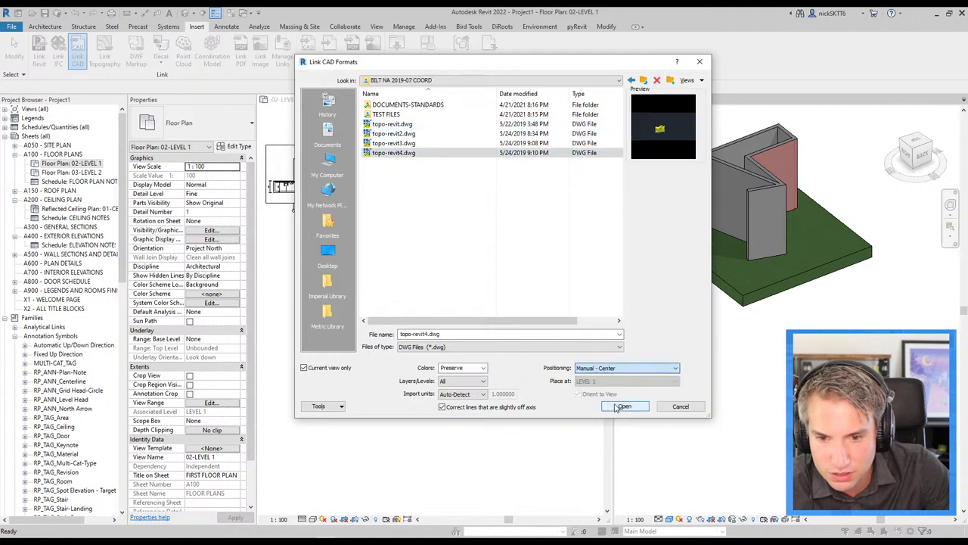
click(623, 408)
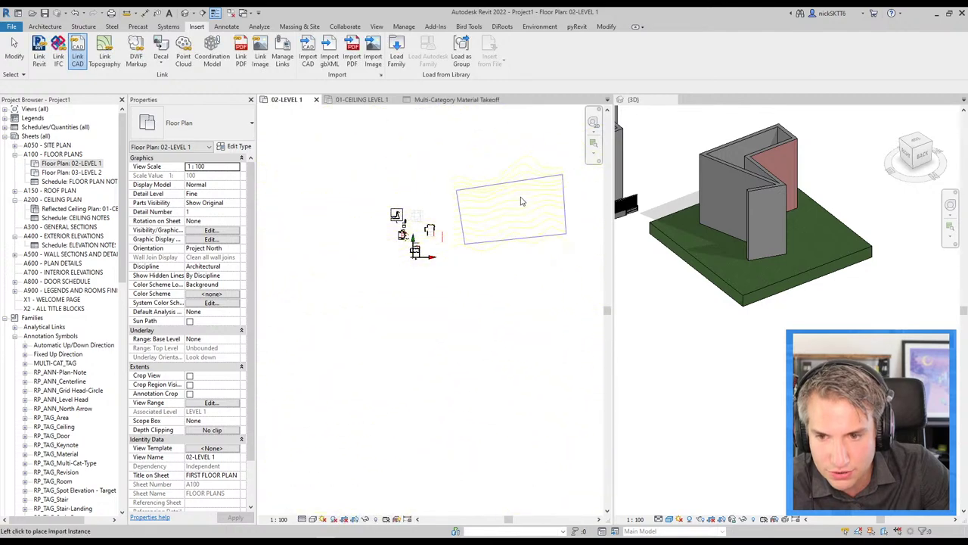
Step: Place the linked topo-revit4.dwg contours beside the building and select the link
click(534, 195)
scroll(541, 197, up, 4)
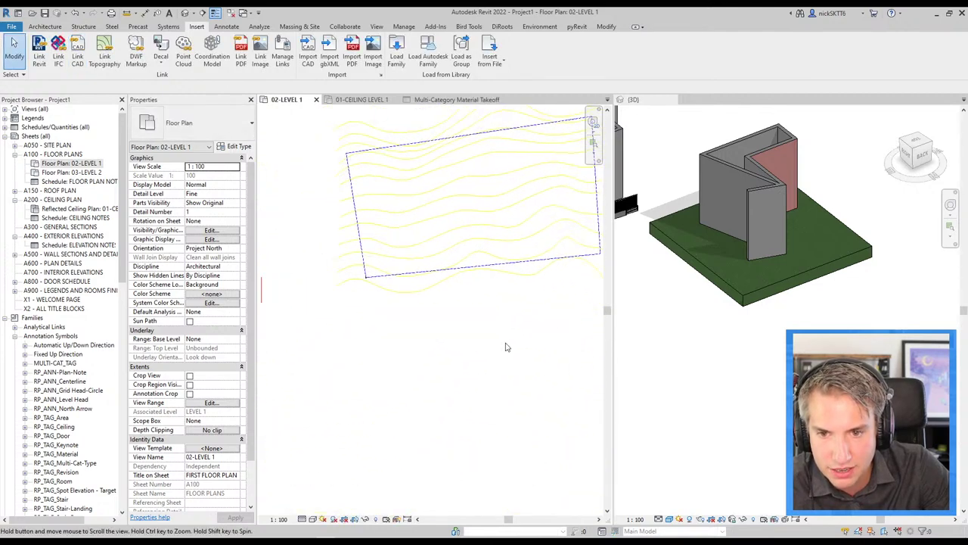
click(478, 223)
scroll(416, 267, down, 2)
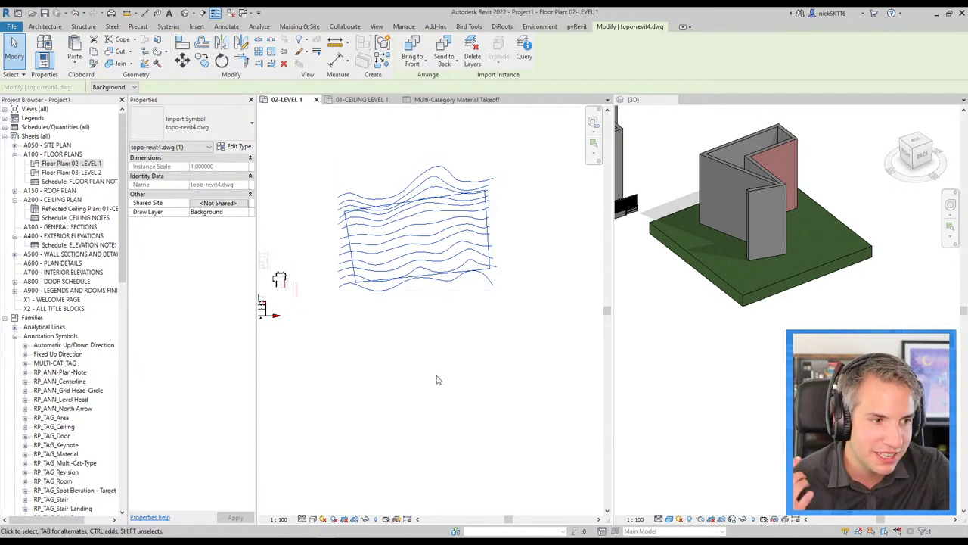
click(301, 27)
Step: Start a toposurface and try Create from Import > Select Import Instance on the linked DWG
click(256, 48)
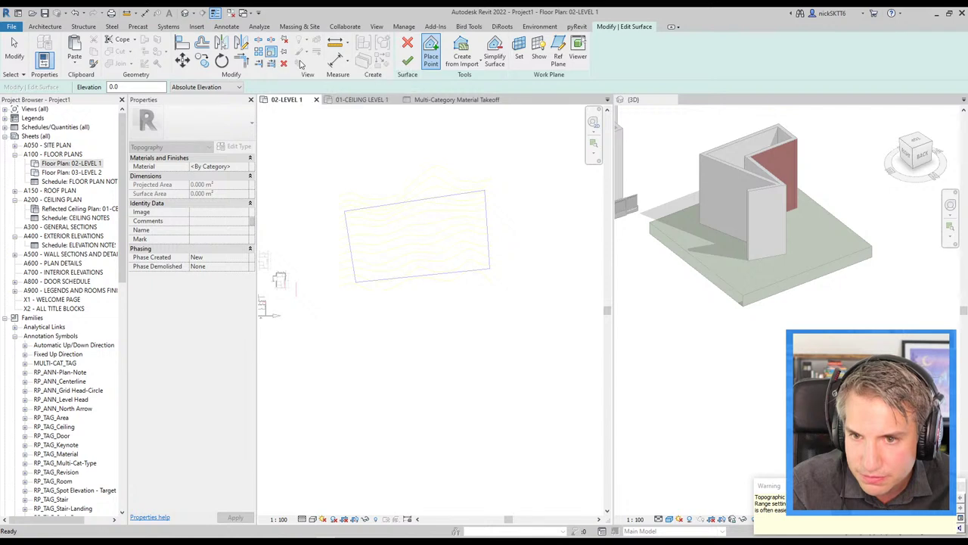
click(465, 64)
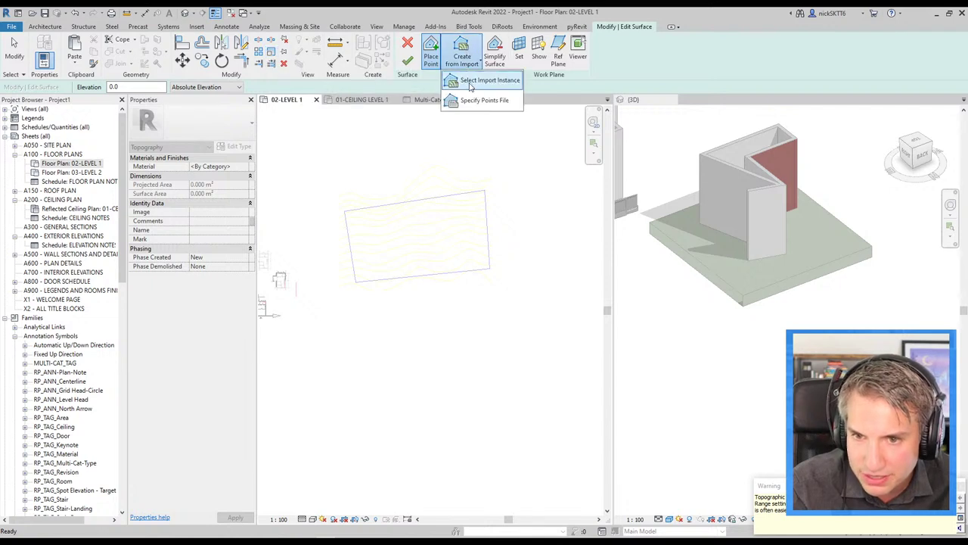
click(476, 78)
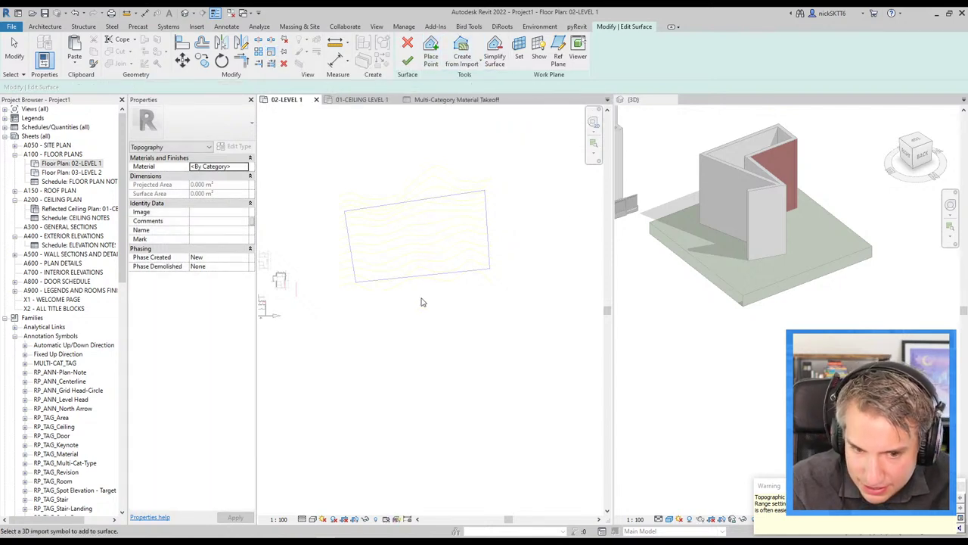
click(465, 61)
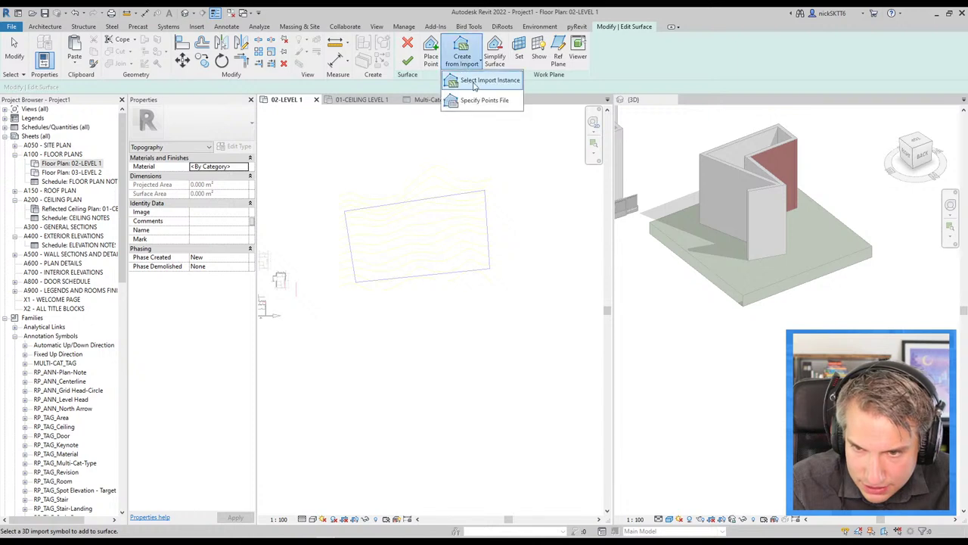
click(473, 78)
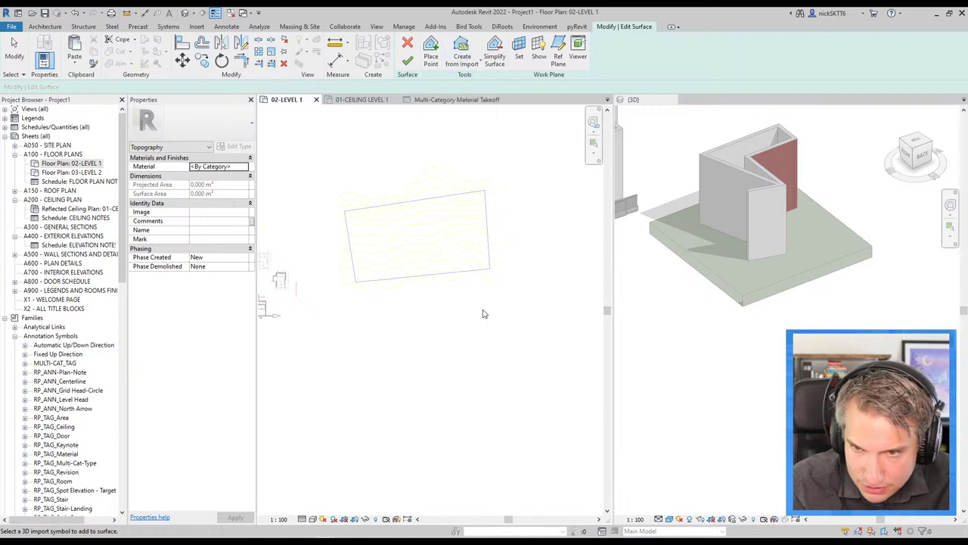
click(463, 61)
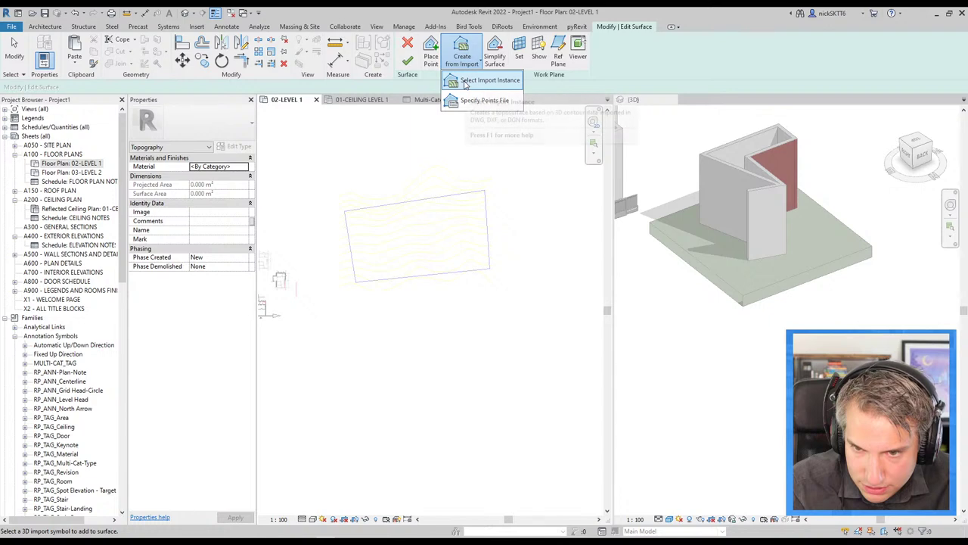
click(464, 80)
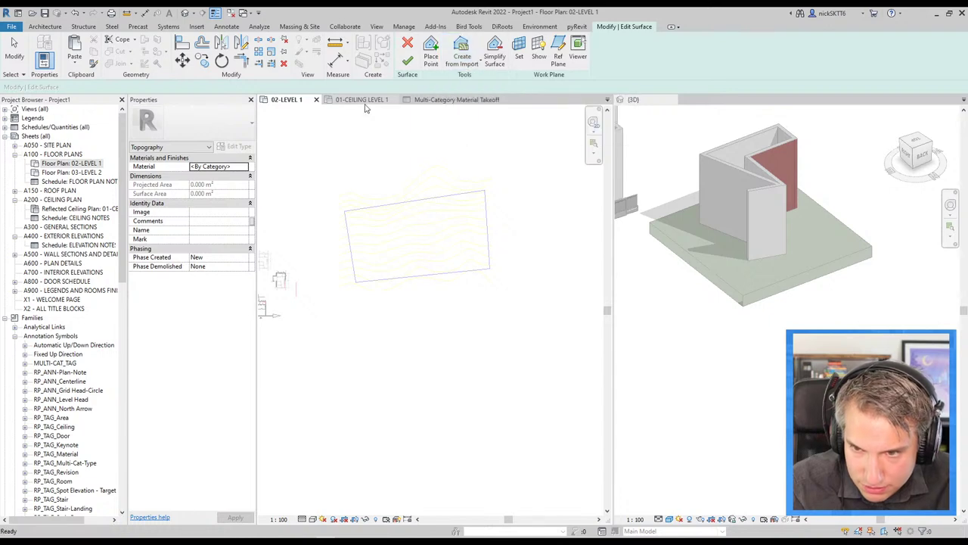
click(449, 186)
click(449, 145)
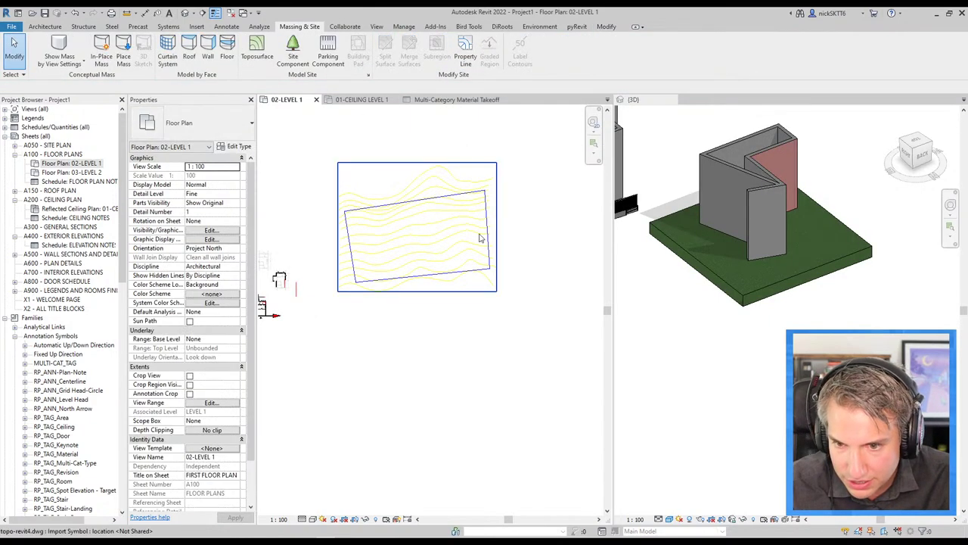
click(480, 238)
scroll(435, 149, up, 2)
click(436, 149)
Step: Restart the toposurface from the imported DWG contours and finish the surface
click(371, 190)
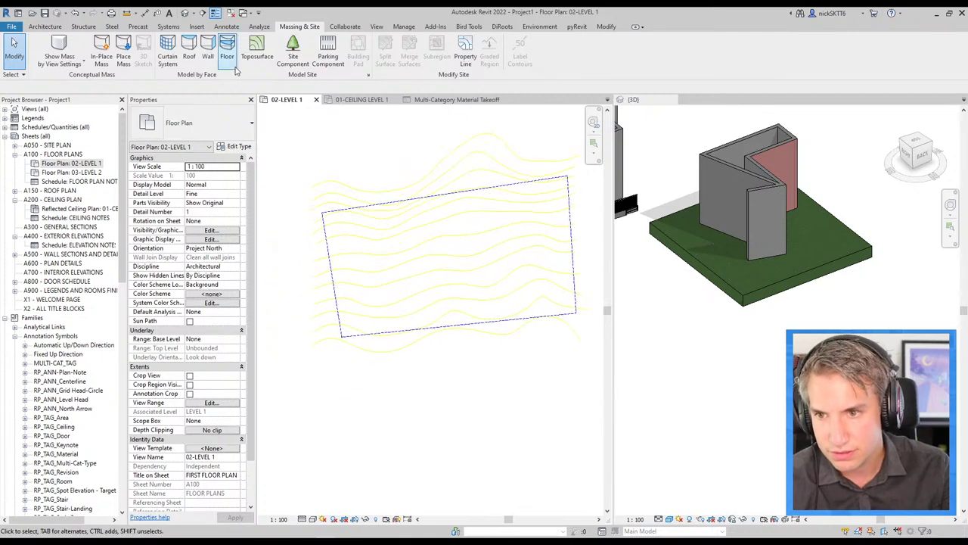
click(257, 53)
click(461, 53)
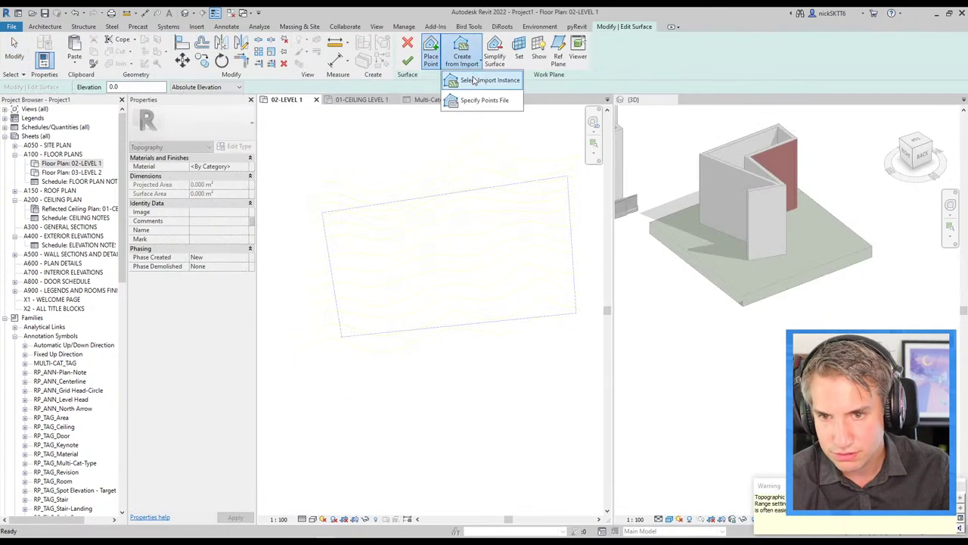
click(477, 78)
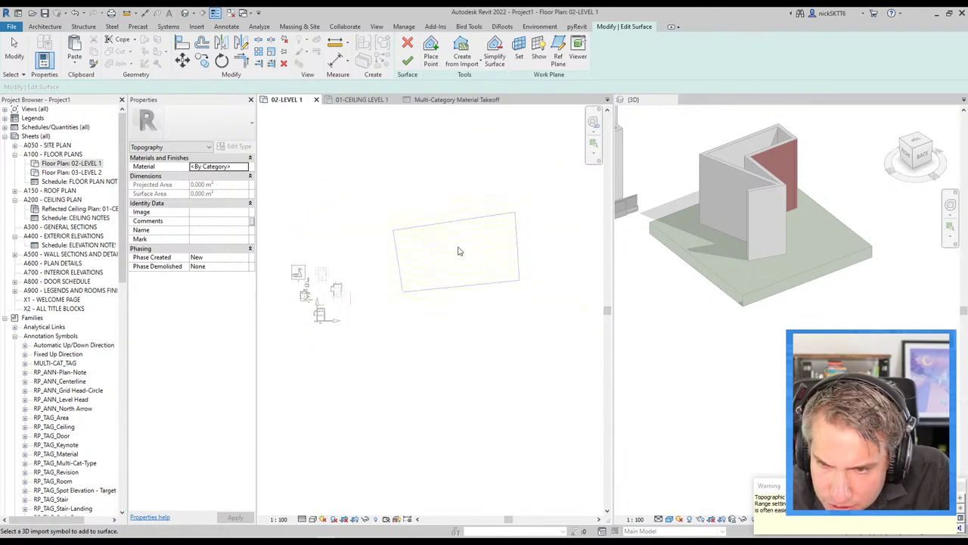
scroll(458, 250, down, 3)
key(Escape)
click(407, 61)
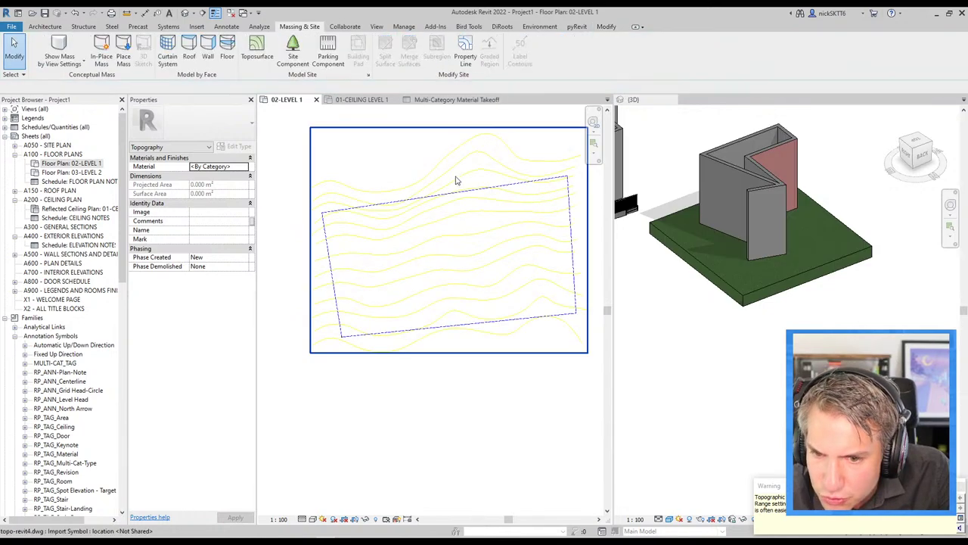
scroll(456, 224, up, 3)
click(463, 195)
scroll(456, 190, down, 2)
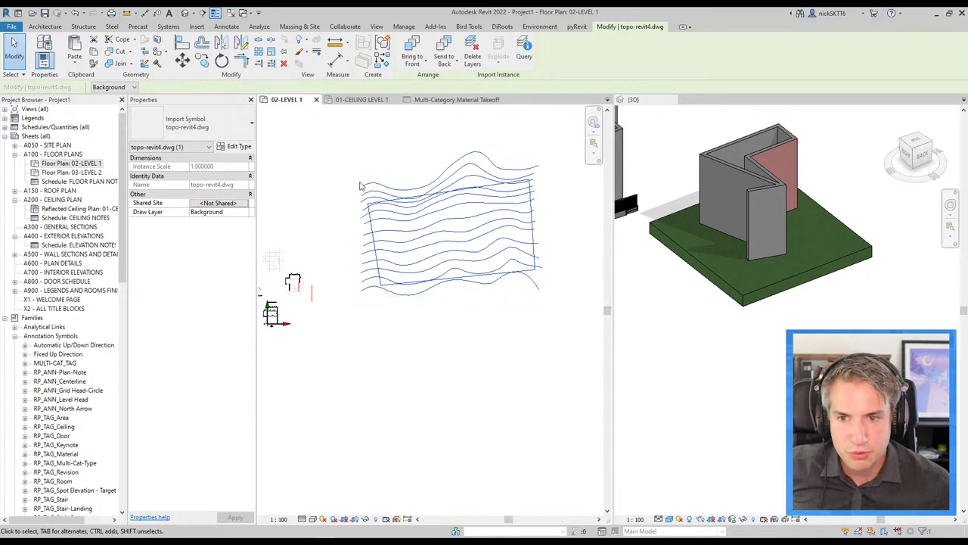
scroll(365, 184, up, 2)
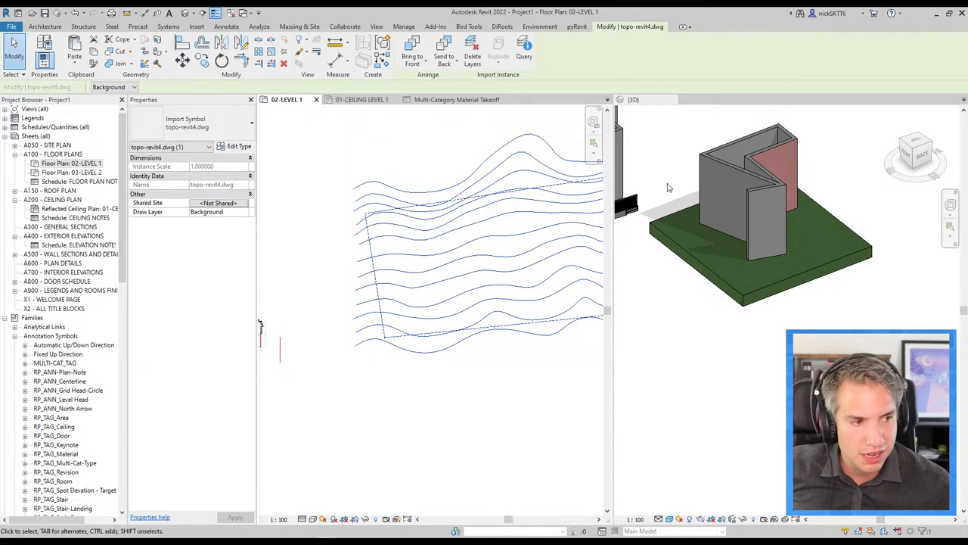
middle_drag(523, 234, 439, 285)
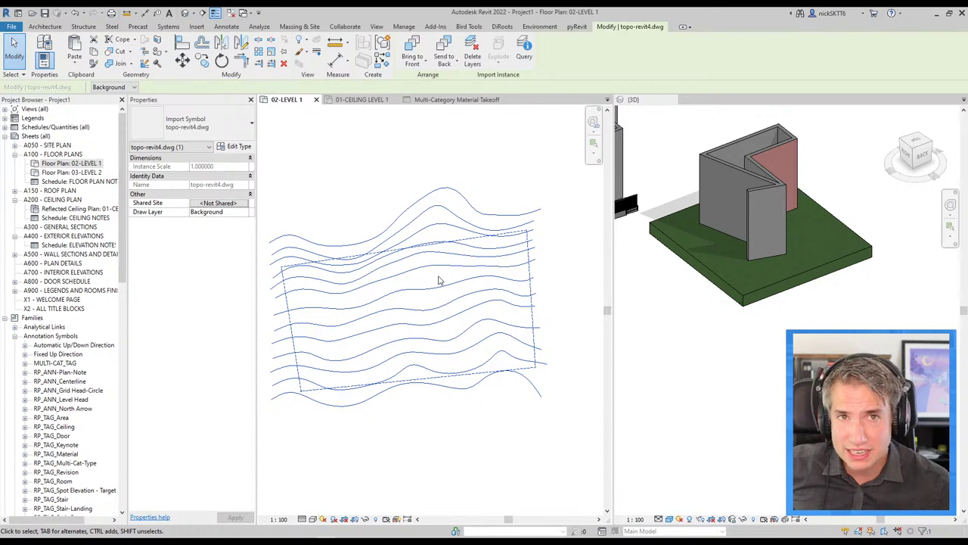
click(407, 144)
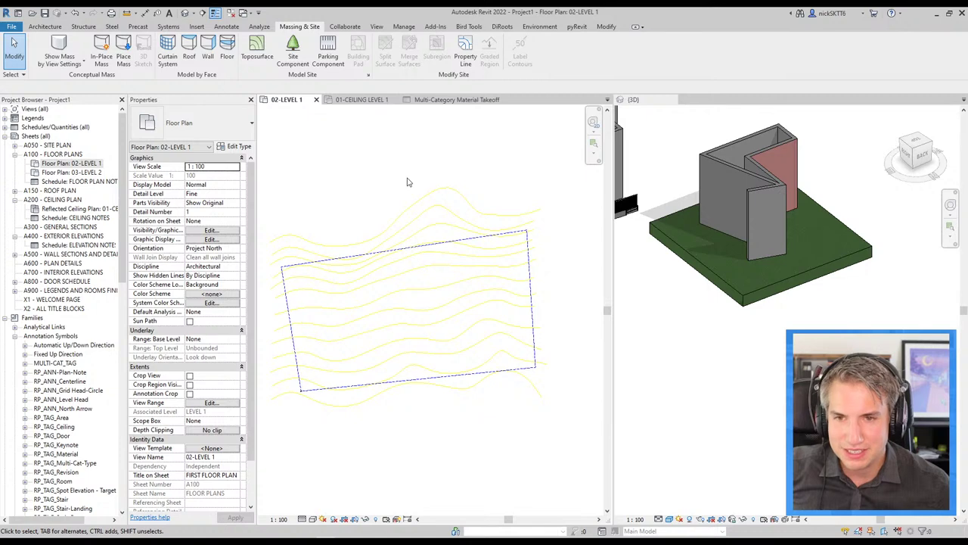
click(539, 28)
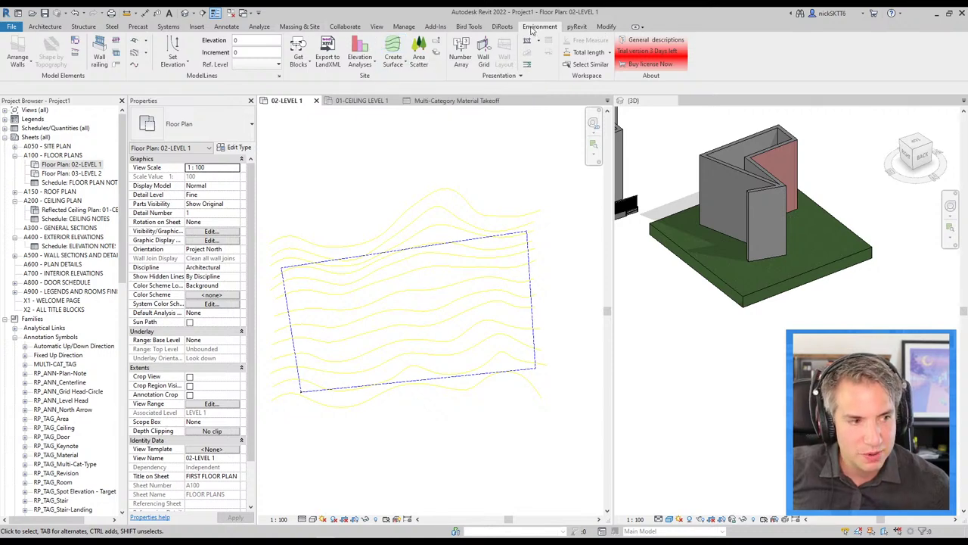
click(300, 26)
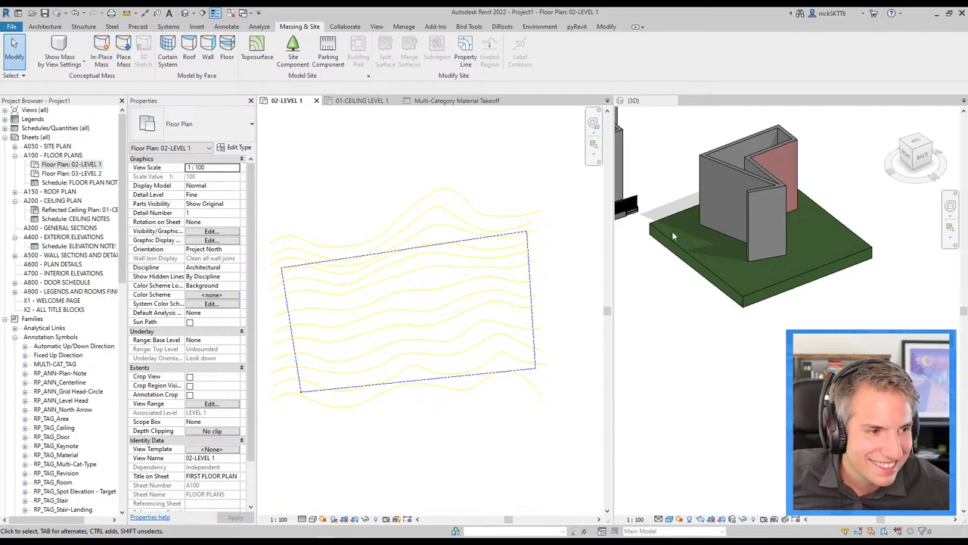
click(11, 27)
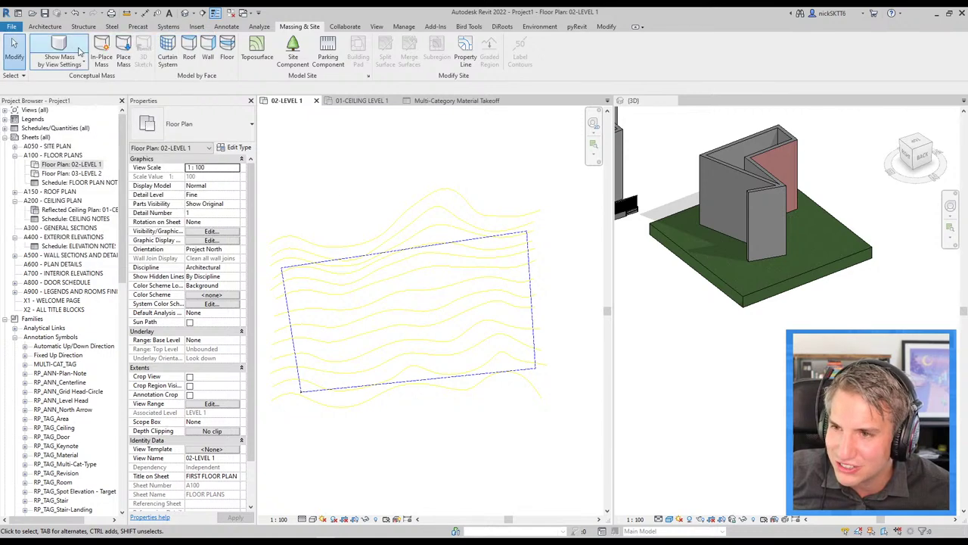
click(13, 30)
Step: Open recent Project1.rvt and show its default 3D view of the sloping site
click(11, 28)
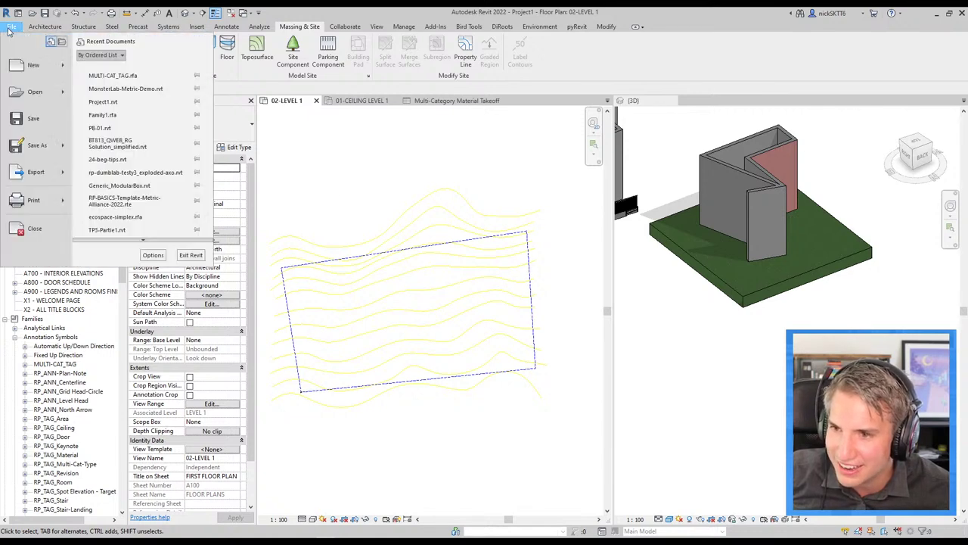
click(147, 102)
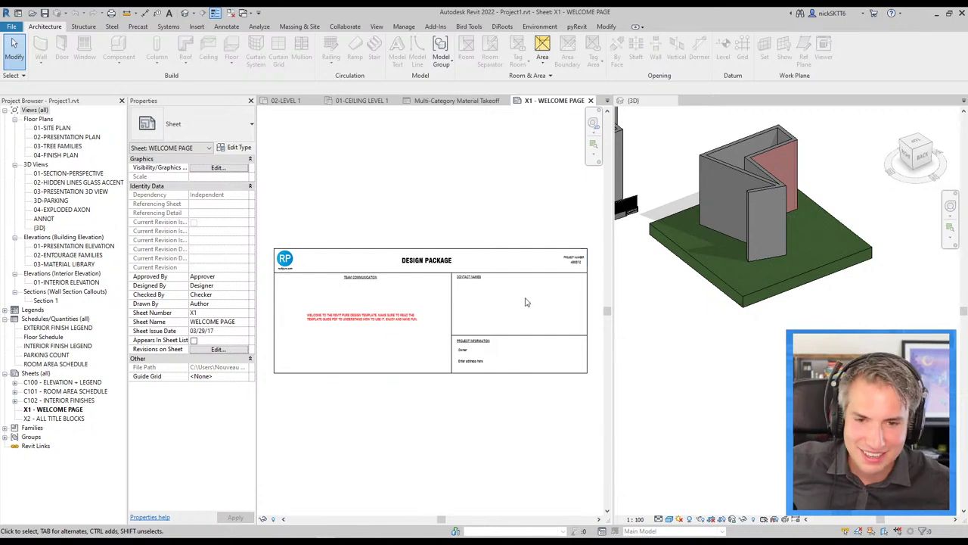
click(375, 27)
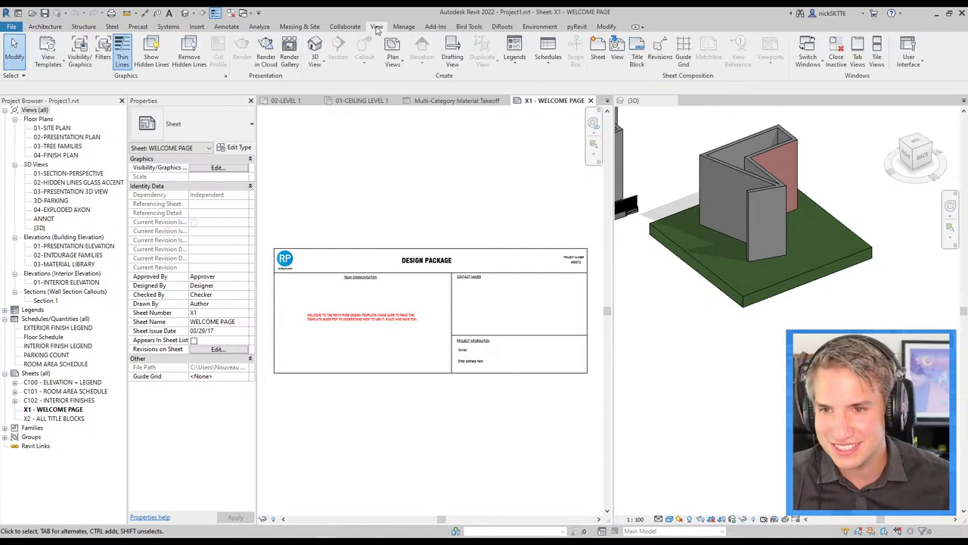
click(321, 48)
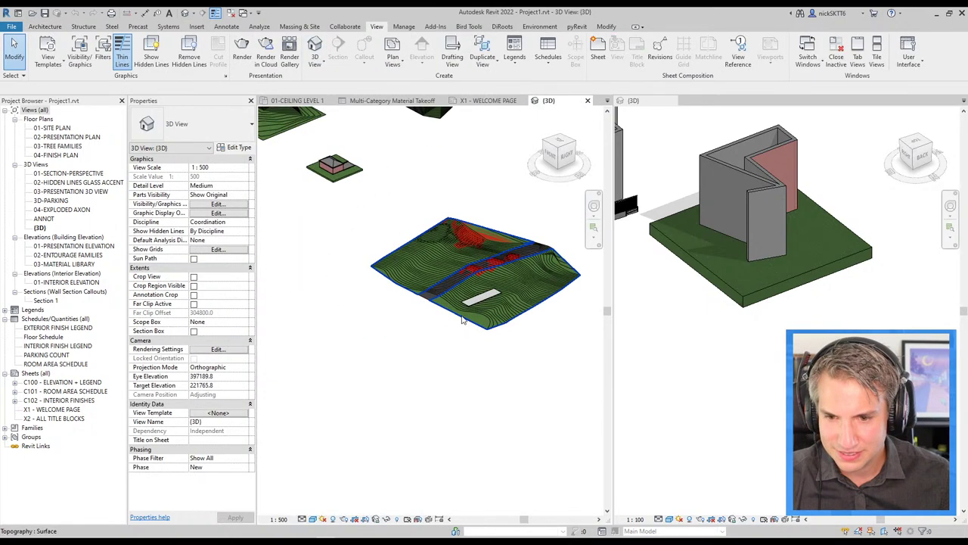
Step: Select the stepped floor sitting inside the hillside cut in the 3D view
scroll(463, 320, down, 5)
scroll(325, 227, up, 3)
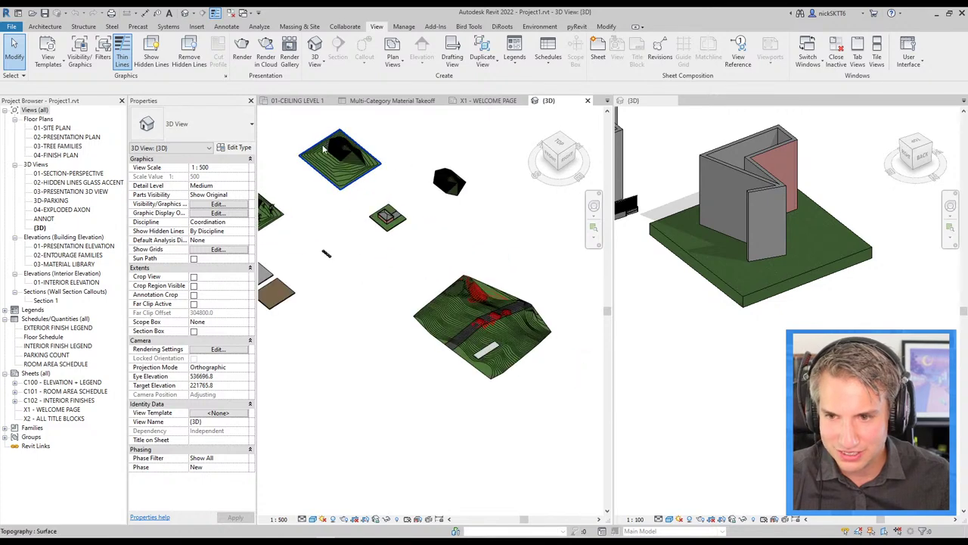
scroll(323, 149, up, 2)
scroll(379, 226, down, 3)
middle_drag(452, 330, 248, 208)
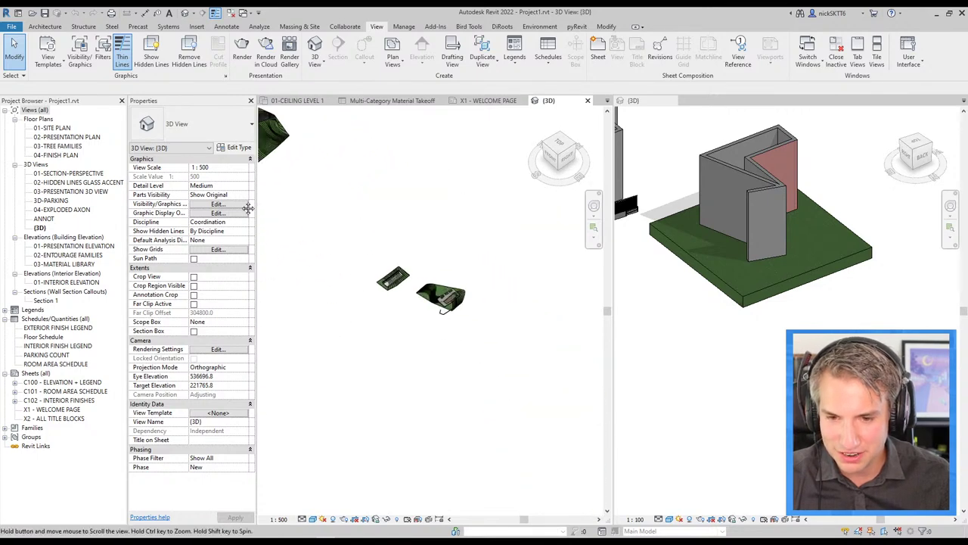
scroll(390, 283, up, 3)
scroll(352, 285, up, 2)
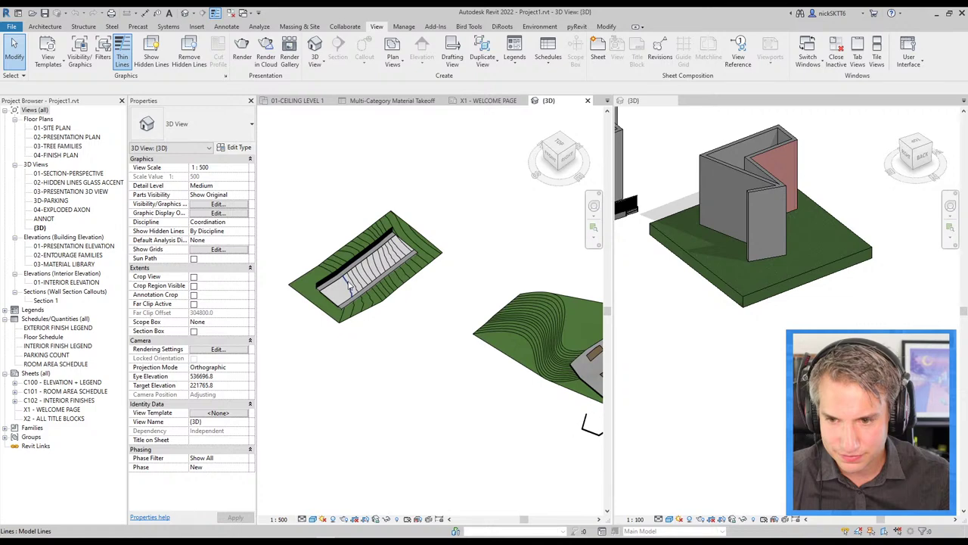
click(340, 295)
scroll(332, 302, up, 3)
scroll(336, 280, up, 2)
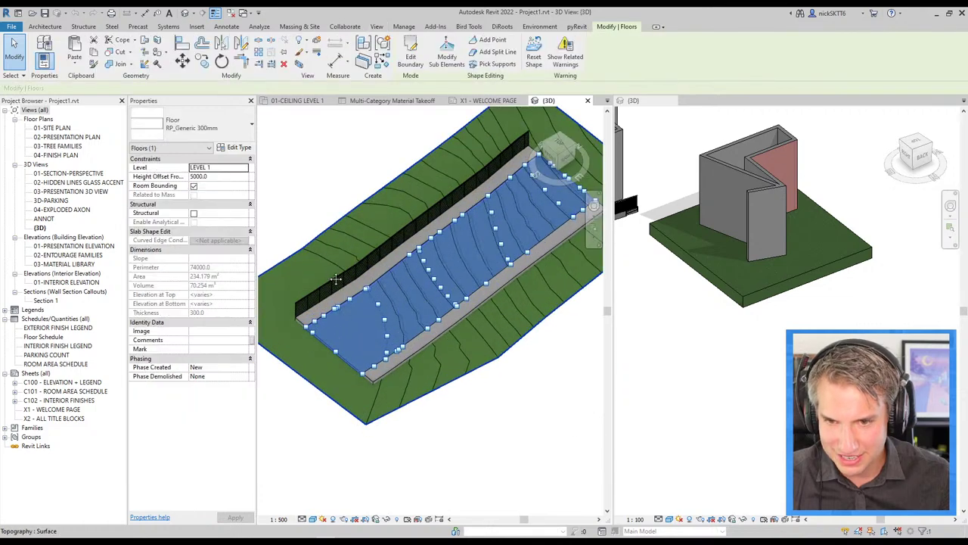
scroll(336, 279, down, 3)
Step: Reset the floor's shape to a flat slab, answering the contour and filled-region prompts
click(534, 56)
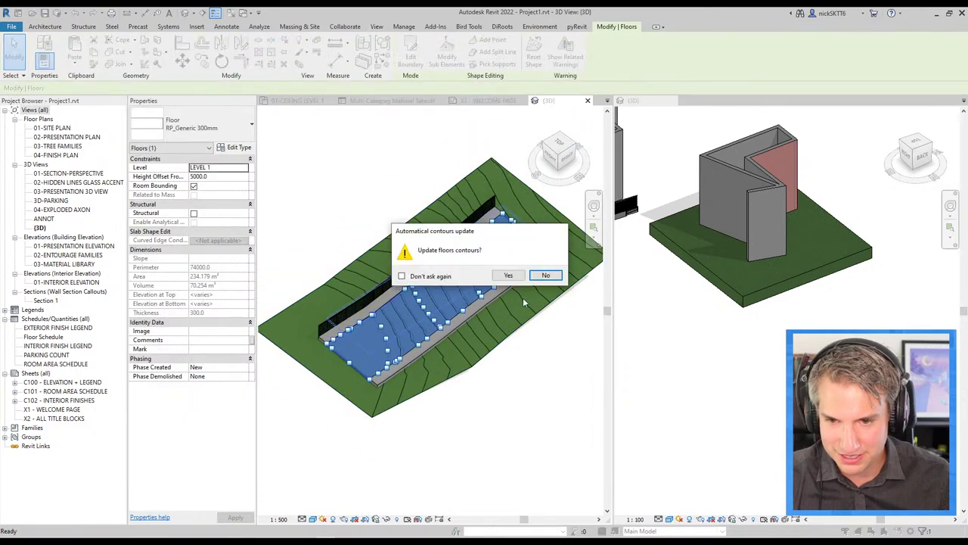
click(508, 275)
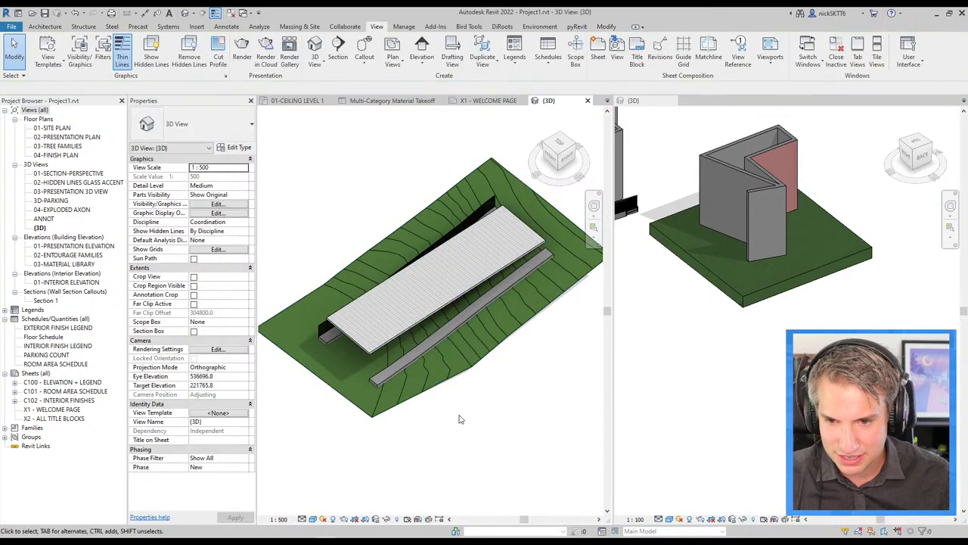
click(508, 275)
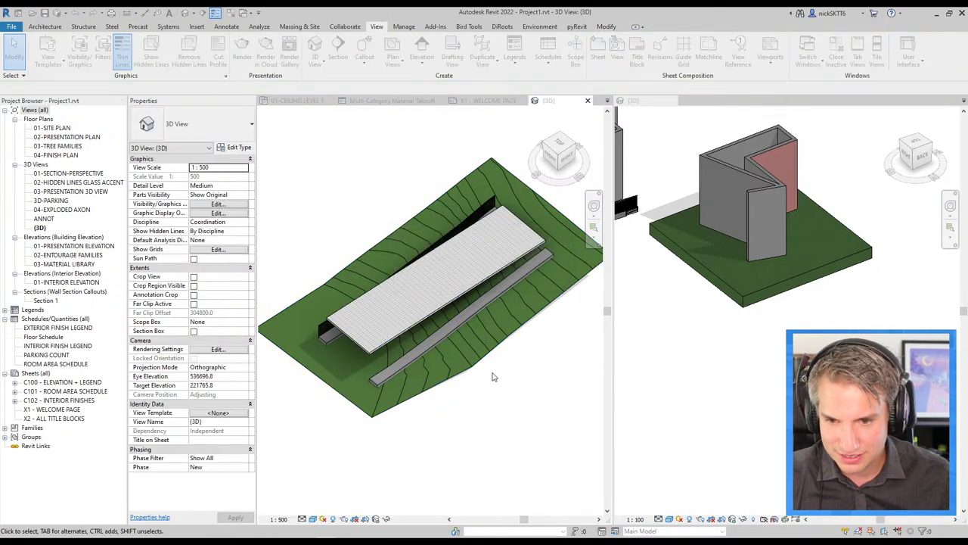
scroll(459, 418, down, 2)
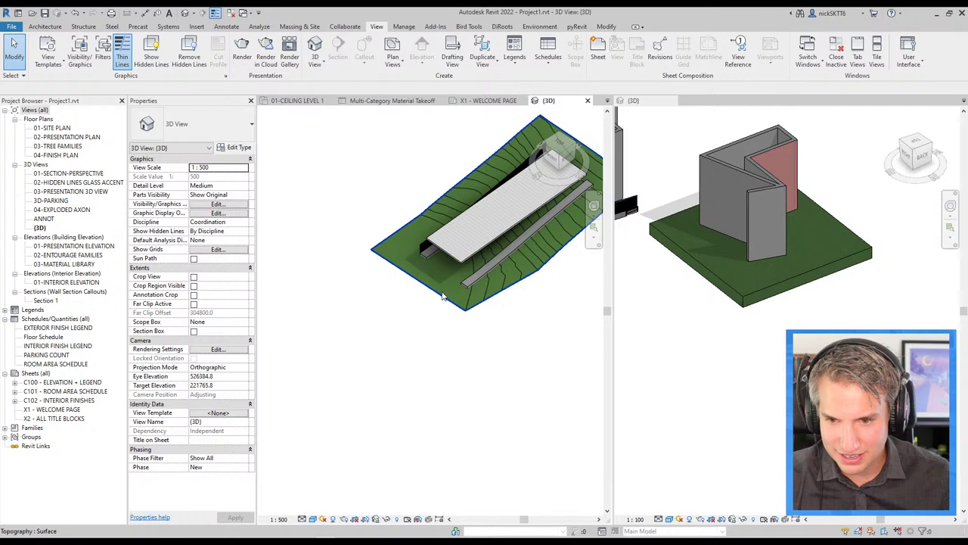
click(444, 295)
mouse_move(350, 353)
middle_down()
mouse_move(422, 277)
mouse_move(393, 303)
middle_up()
key(Escape)
Step: Start Shape by Topography, using the toposurface as the target and the 300 mm floor slab as the shaped element
click(539, 27)
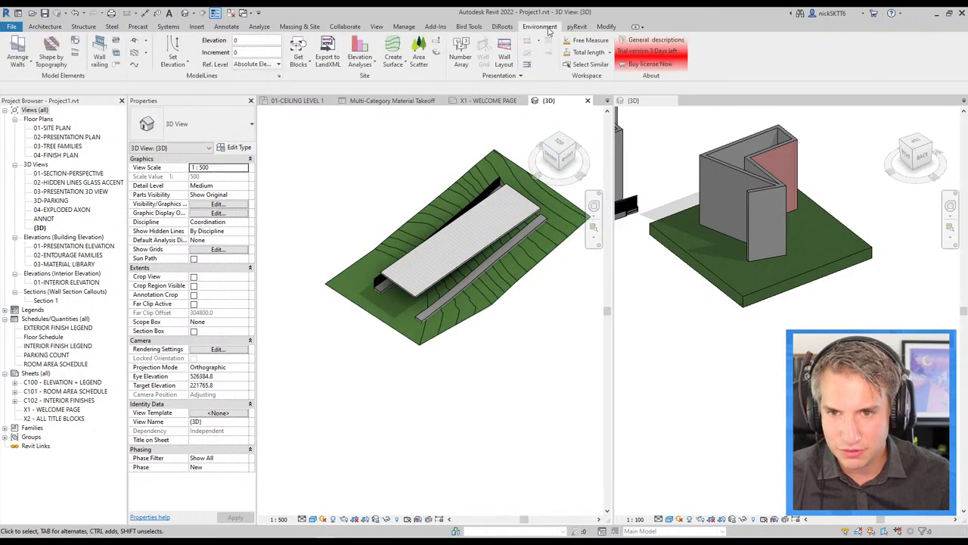
click(51, 60)
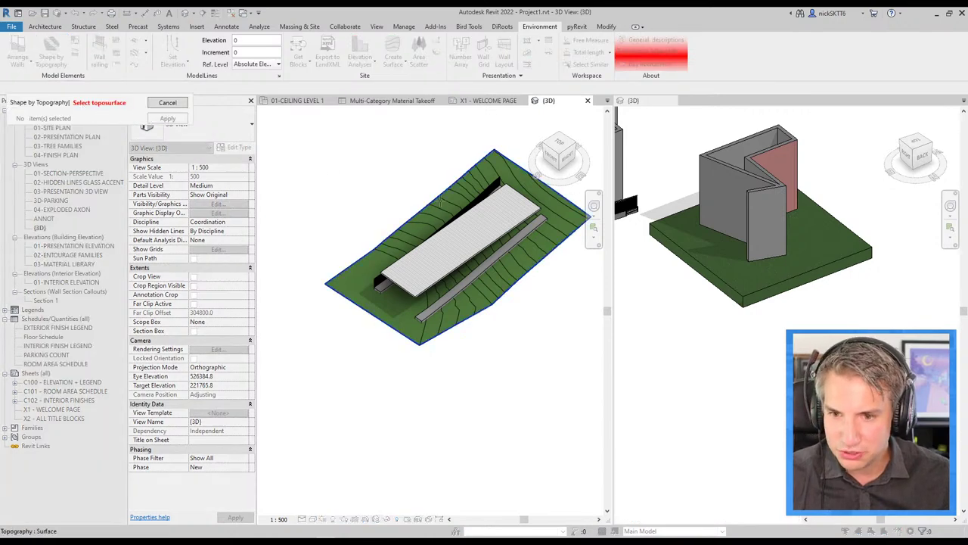
click(440, 200)
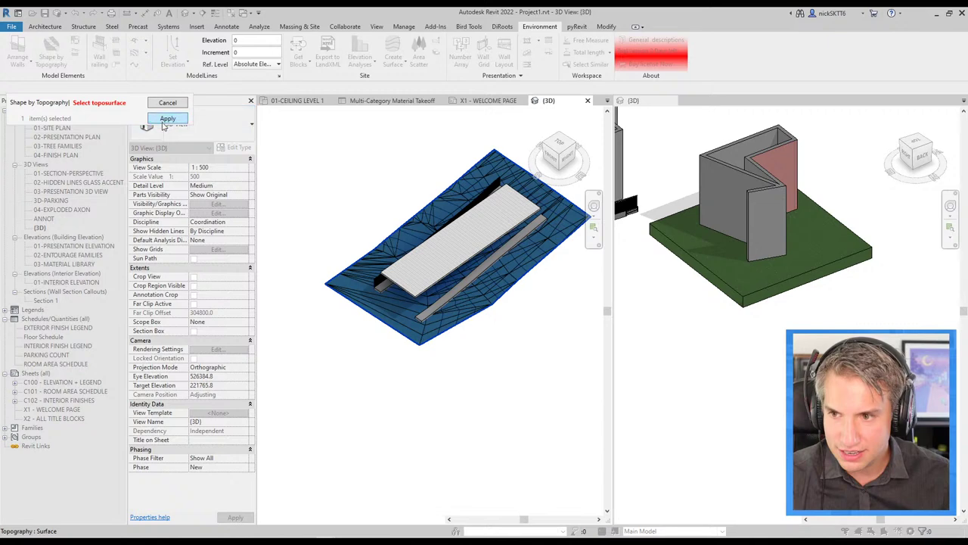
click(166, 119)
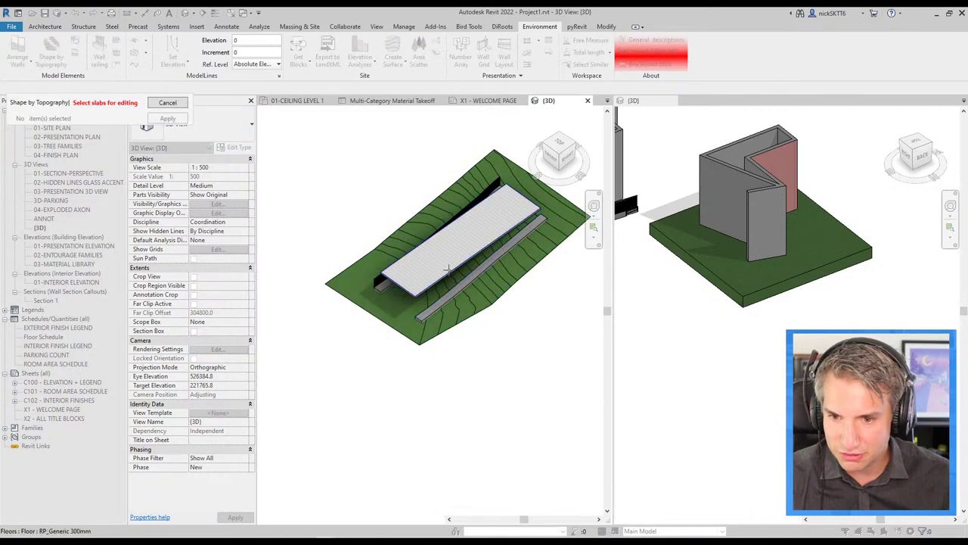
click(447, 269)
click(159, 121)
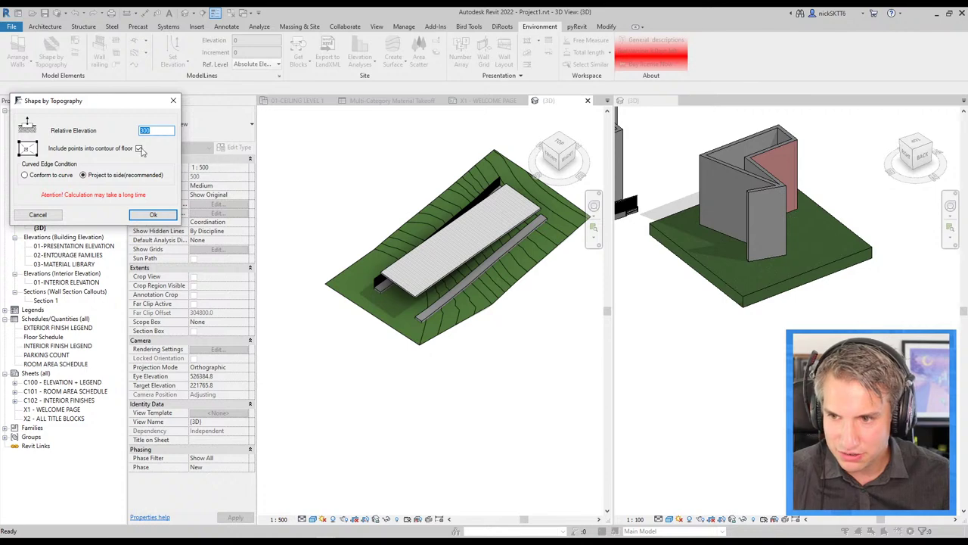
Step: Apply the shaping, delete the invalid spot dimensions, and accept the surface modification
click(151, 214)
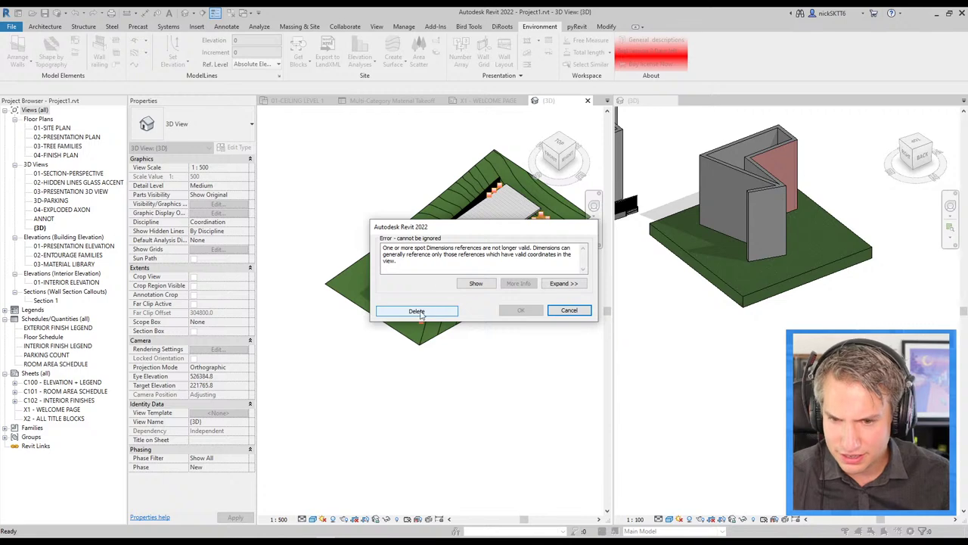
drag(469, 227, 271, 242)
click(217, 323)
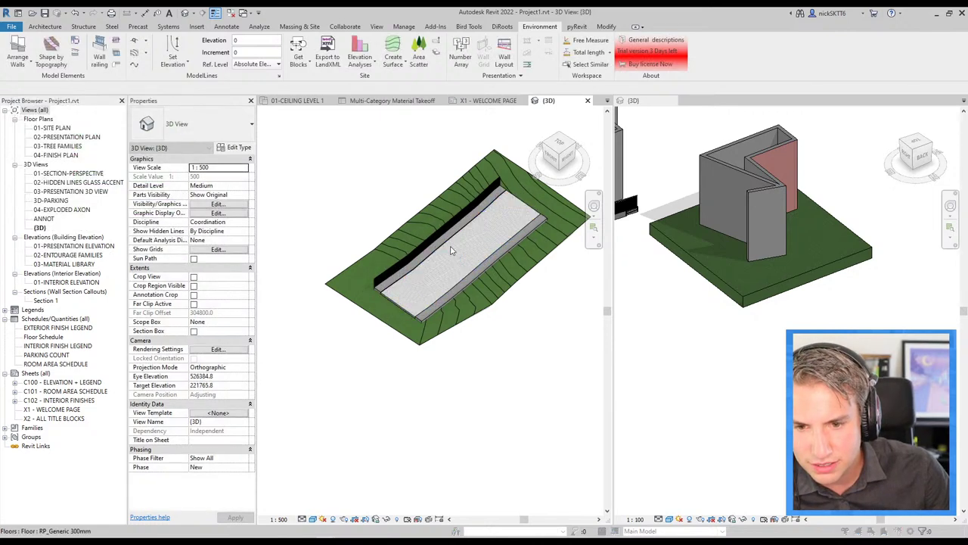
click(506, 275)
click(338, 178)
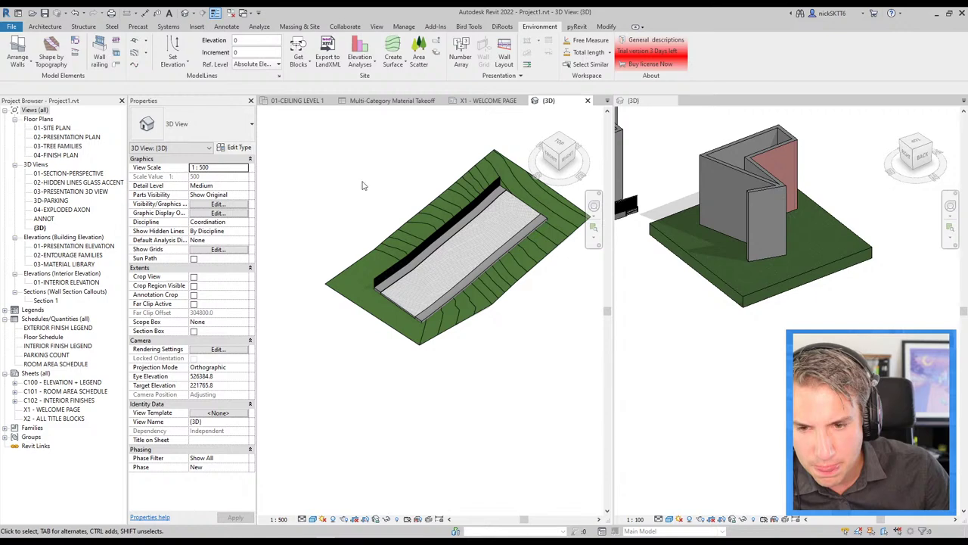
click(514, 219)
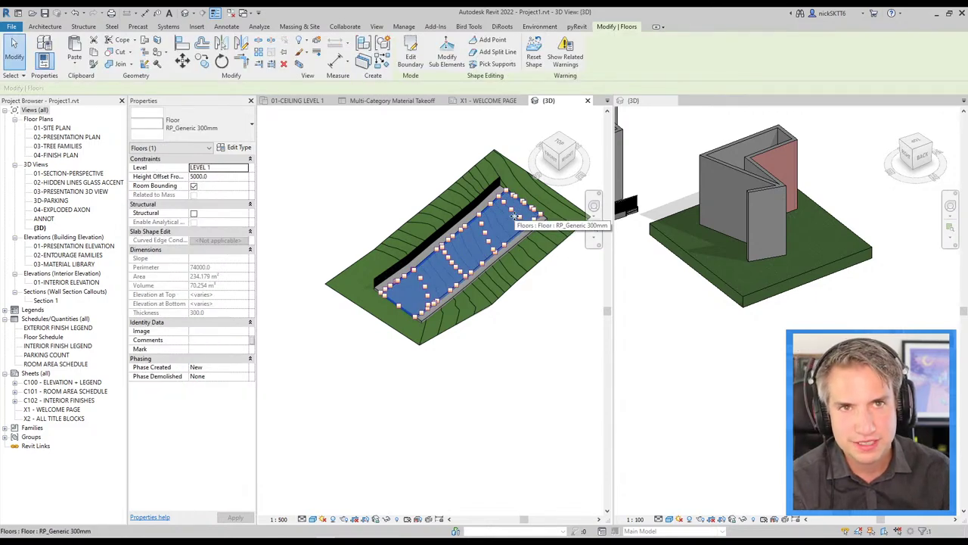
key(Escape)
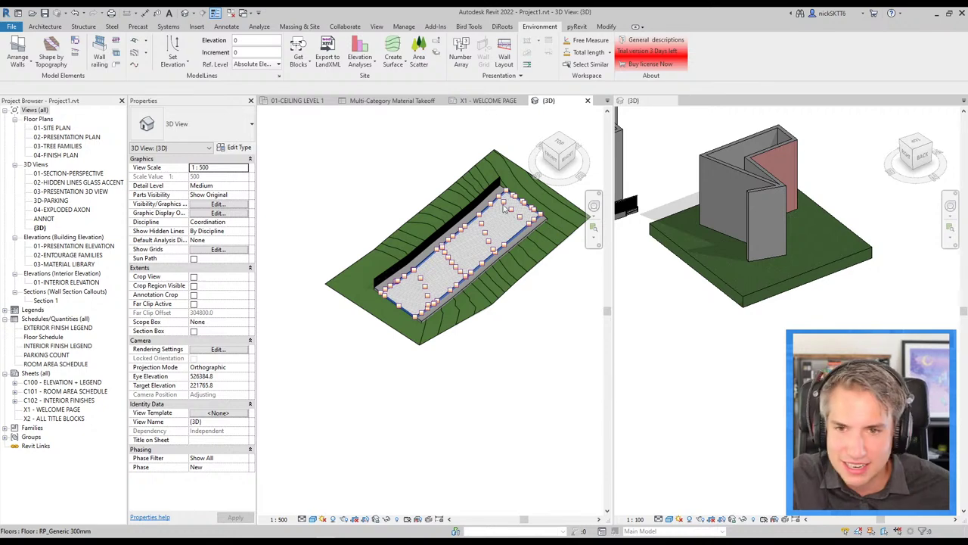
click(487, 100)
Step: Open the 02-LEVEL 1 floor plan and delete the old yellow contour import
click(306, 100)
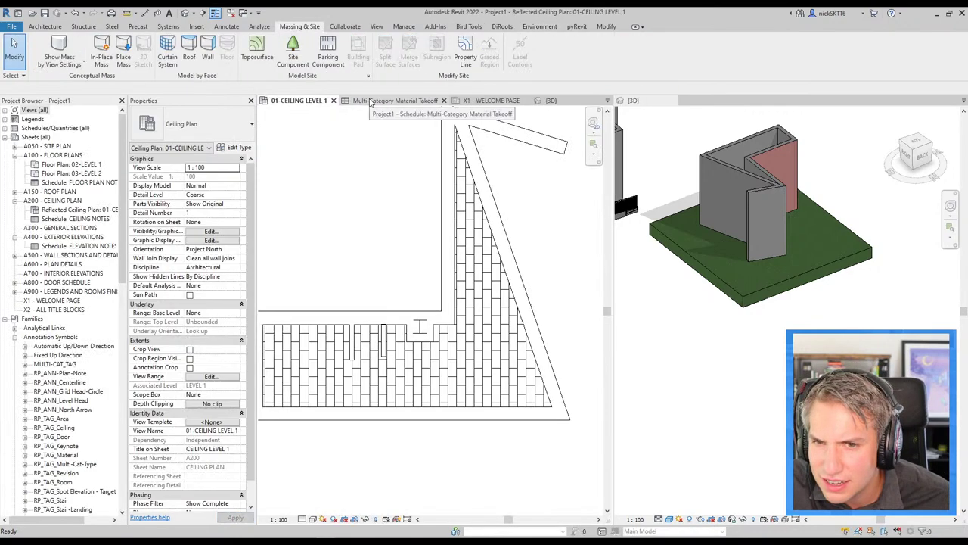
click(71, 165)
double_click(70, 168)
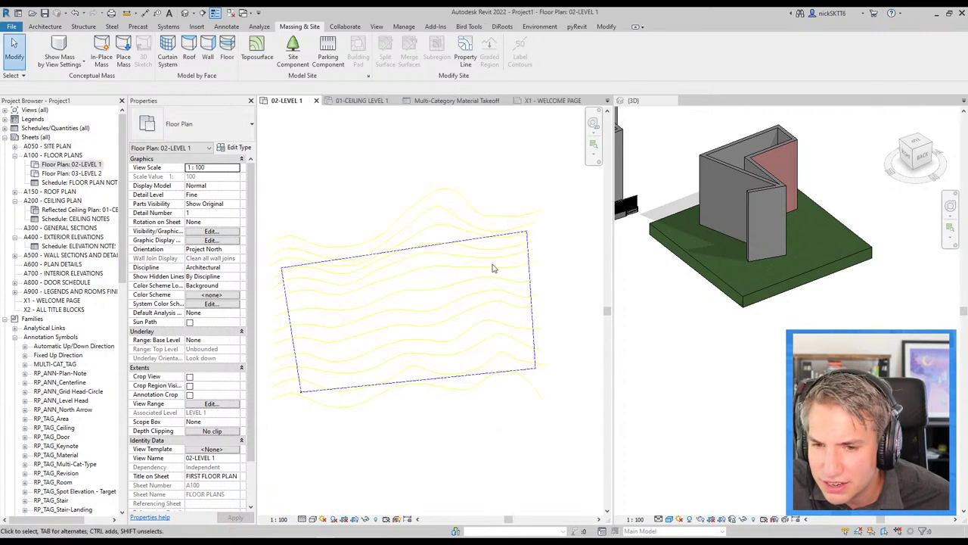
scroll(372, 264, down, 5)
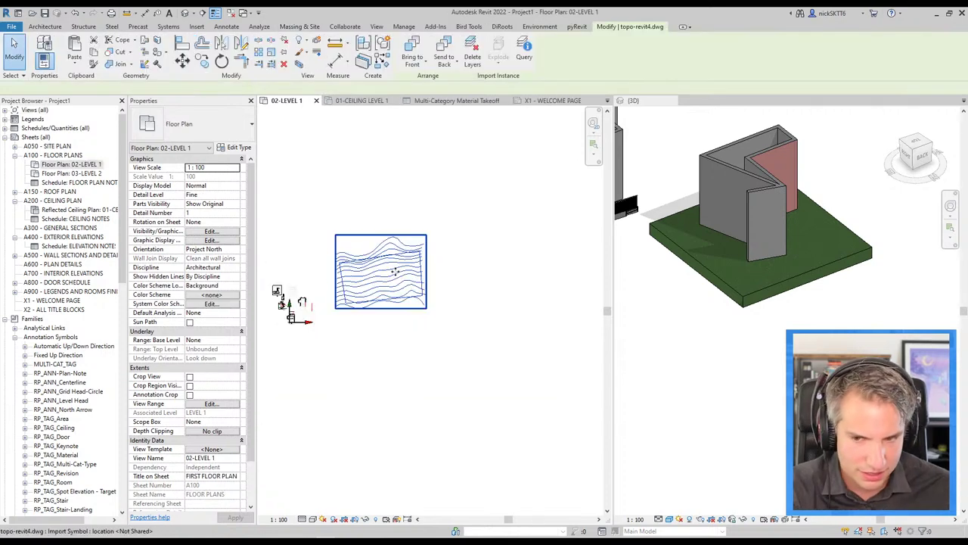
click(421, 286)
key(Delete)
Step: Link topo-revit4.dwg into the 02-LEVEL 1 plan and place it
click(198, 26)
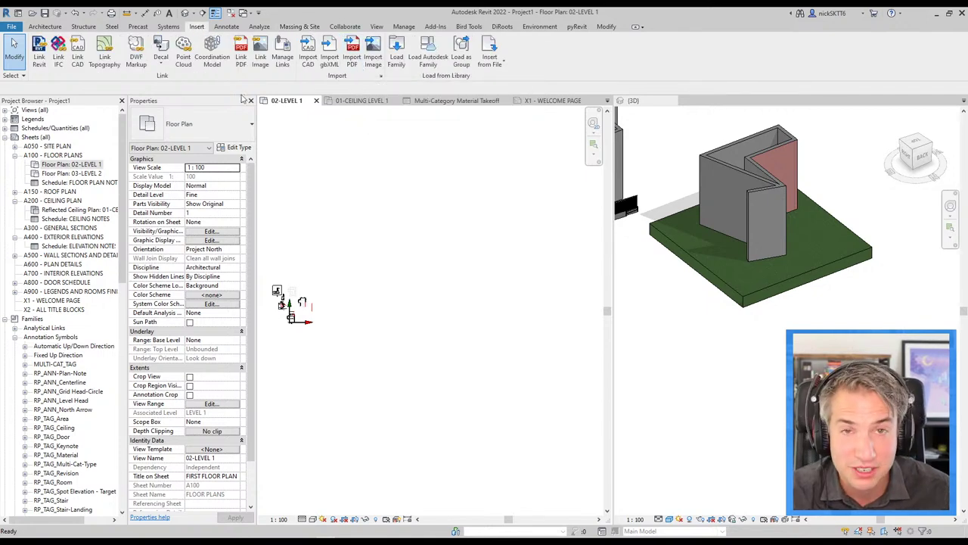
click(77, 58)
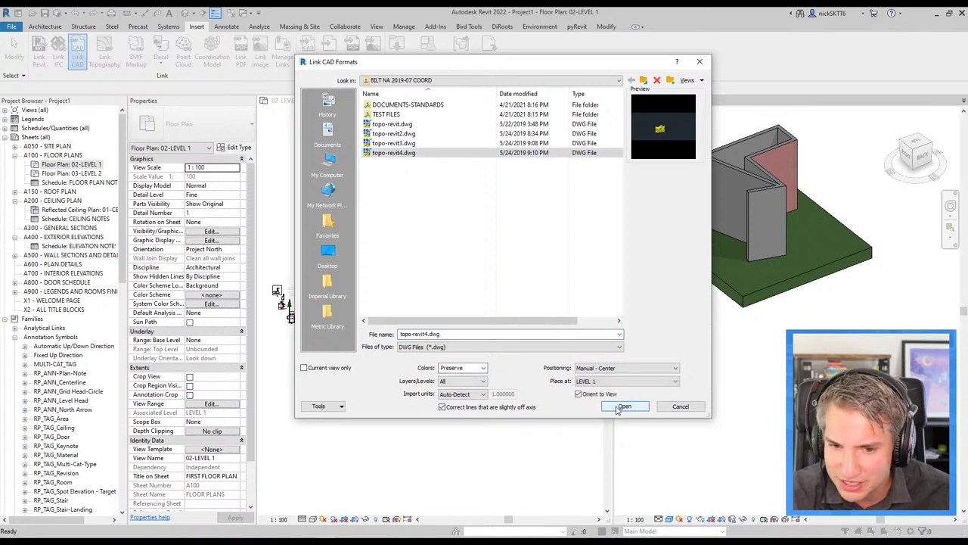
click(624, 407)
click(421, 265)
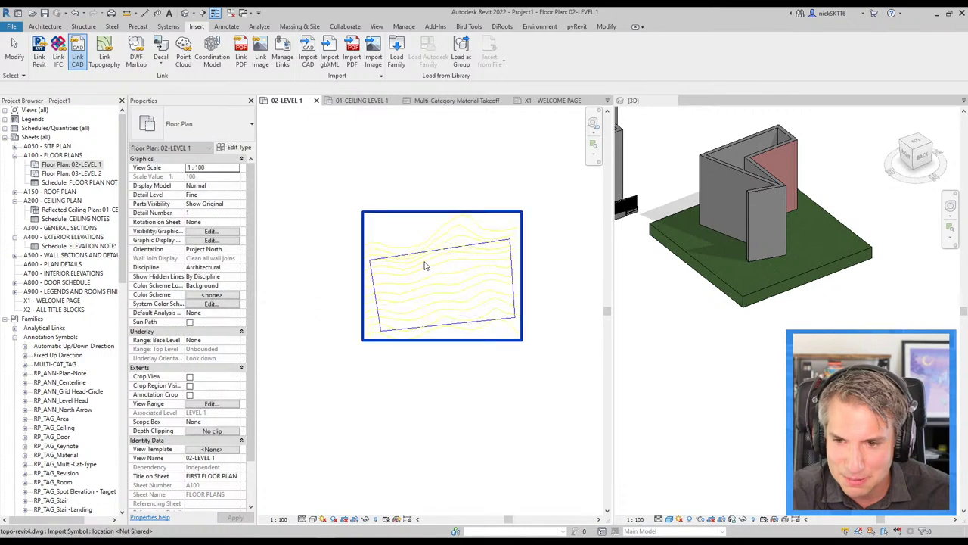
click(310, 29)
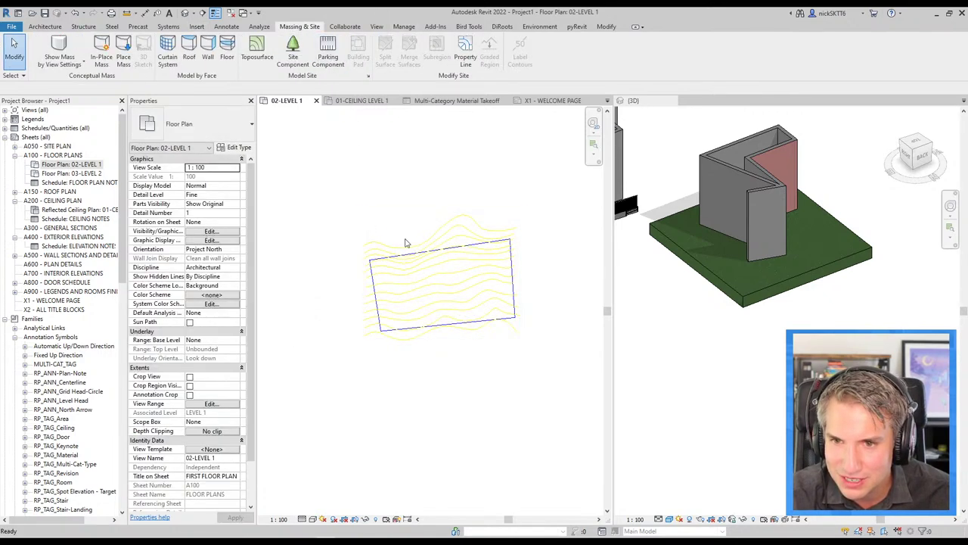
Step: Create a toposurface from the linked DWG import instance, with layer 0 unchecked
click(263, 60)
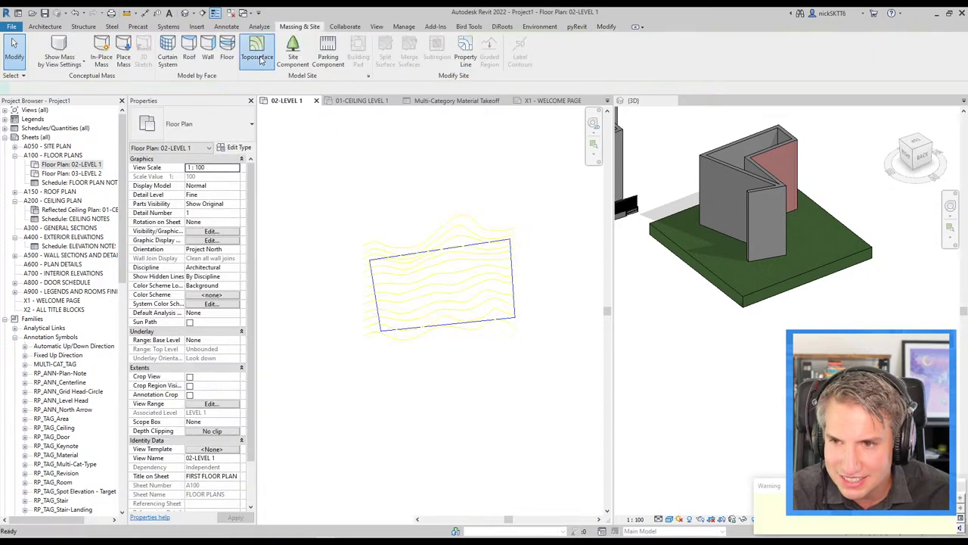
click(461, 65)
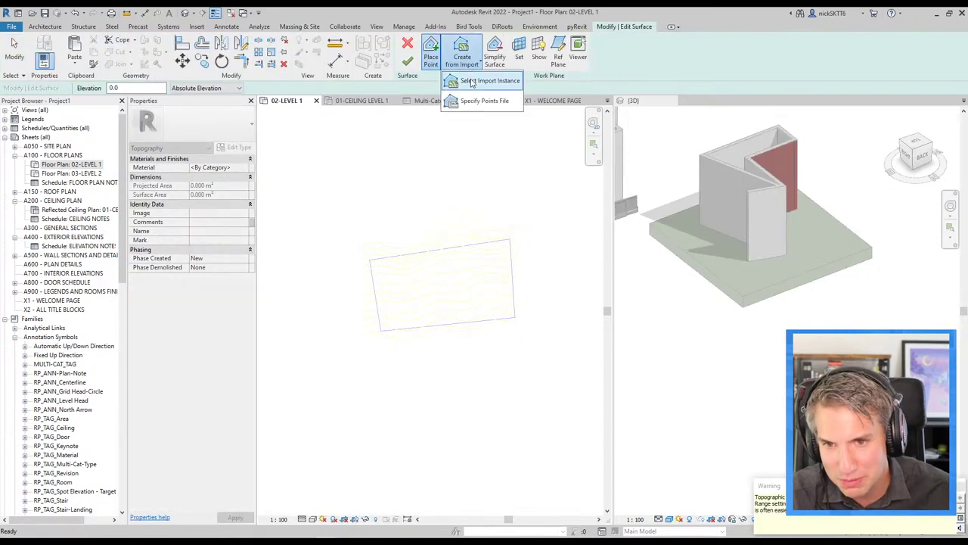
click(488, 80)
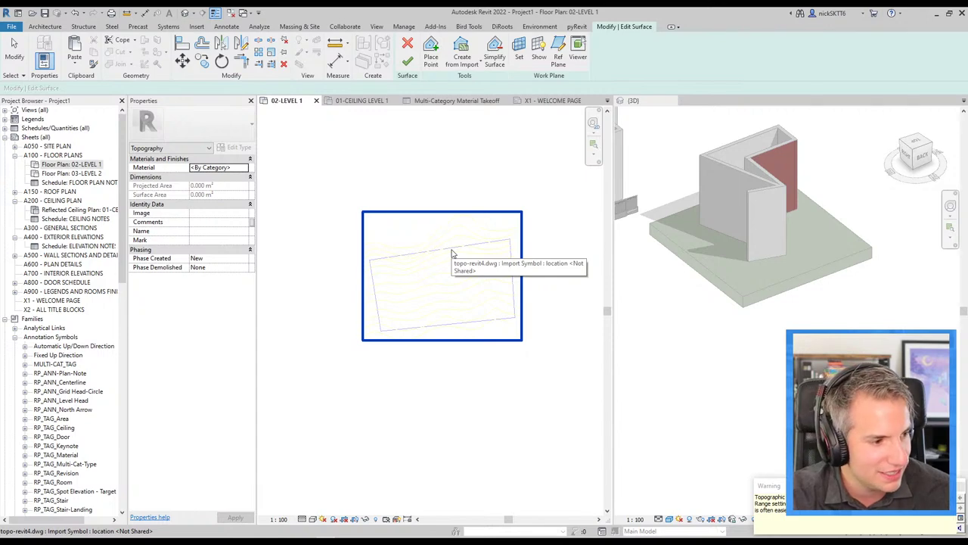
click(452, 253)
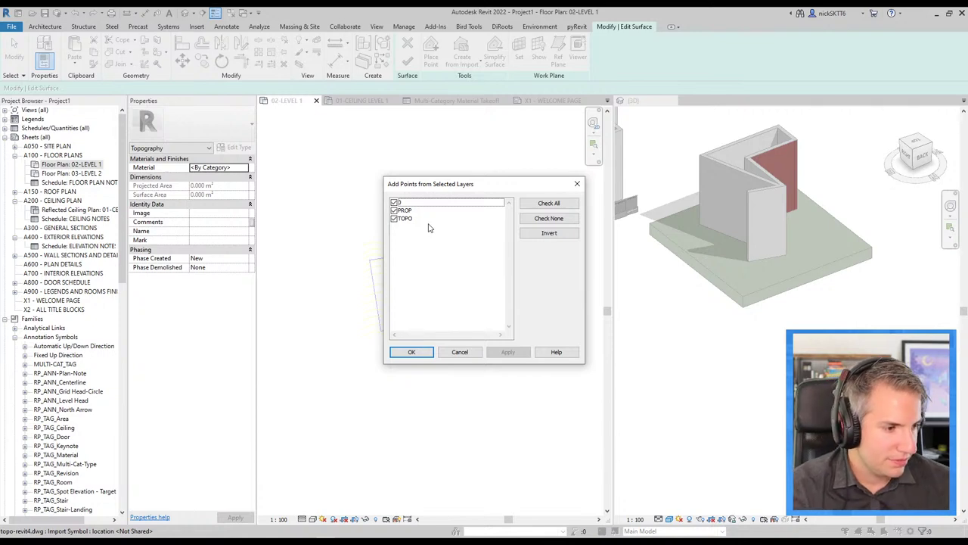
click(393, 203)
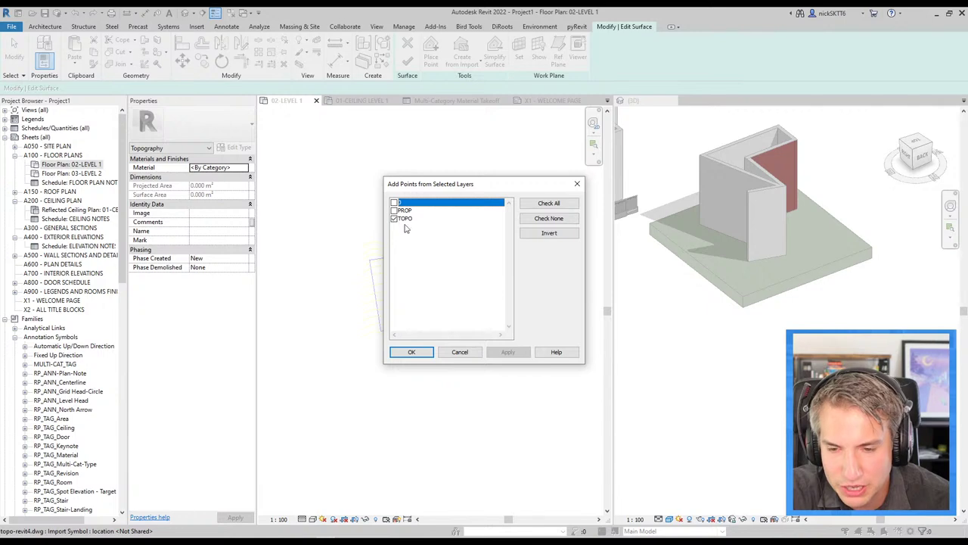
click(413, 353)
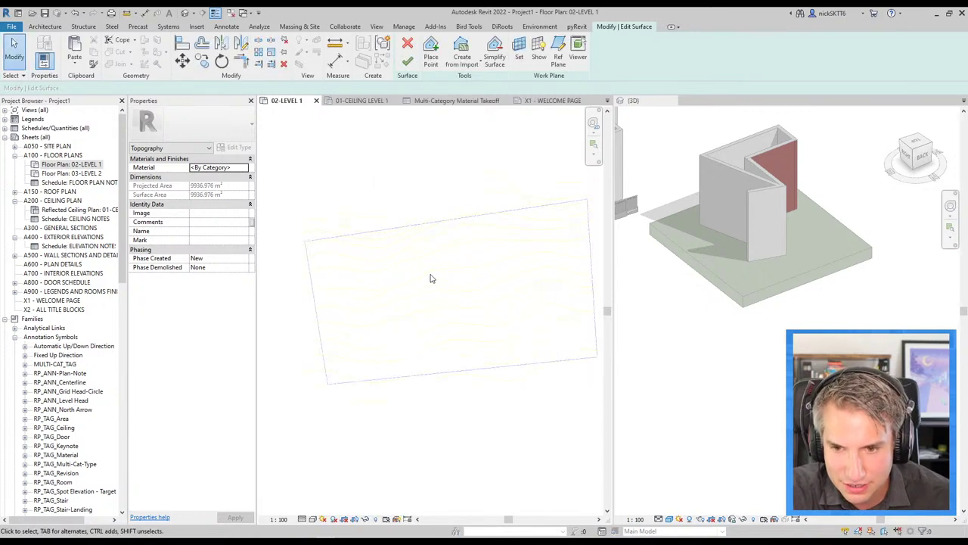
scroll(431, 278, down, 3)
click(825, 315)
Step: Finish the newly created toposurface
scroll(479, 206, down, 3)
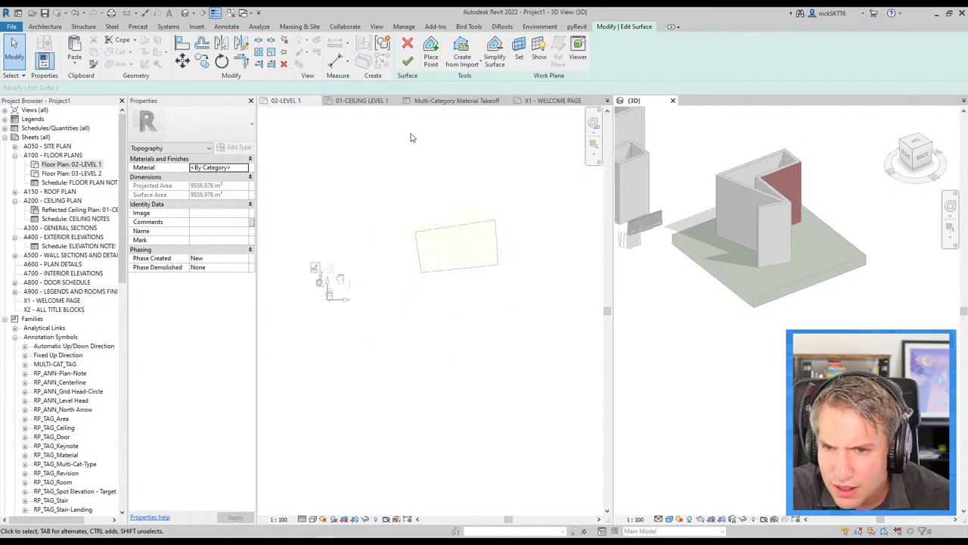
click(376, 28)
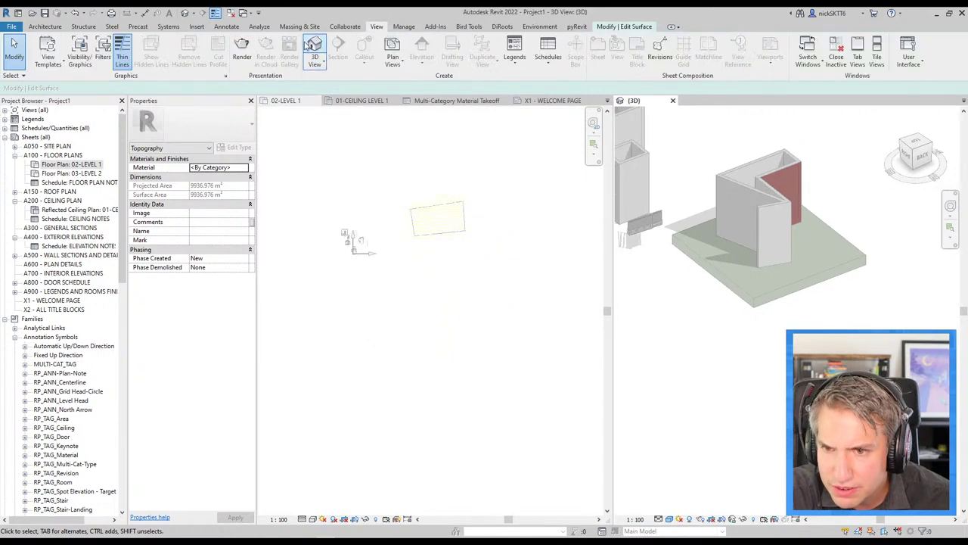
click(638, 29)
click(407, 60)
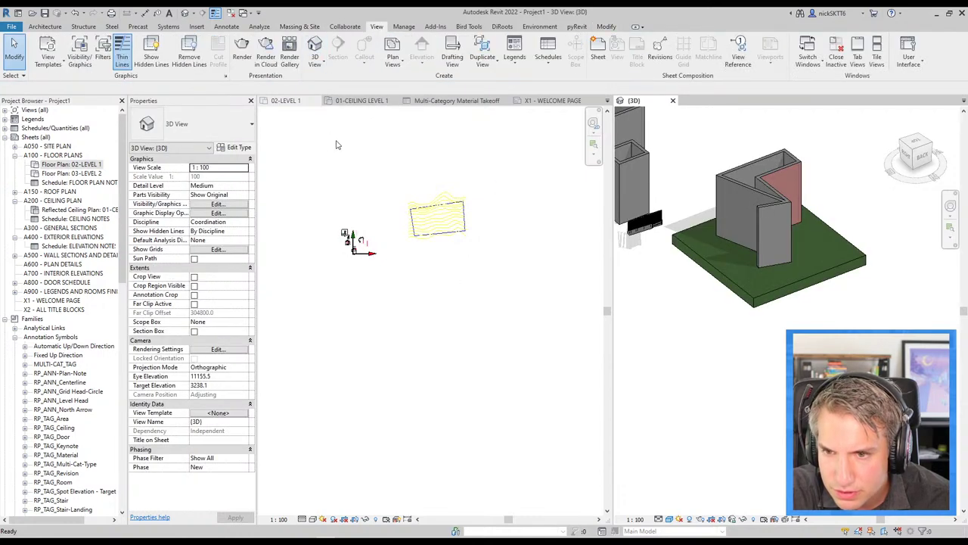
Step: Select the toposurface in the 3D view and reopen it with Edit Surface
click(350, 178)
scroll(757, 310, down, 5)
scroll(766, 321, down, 2)
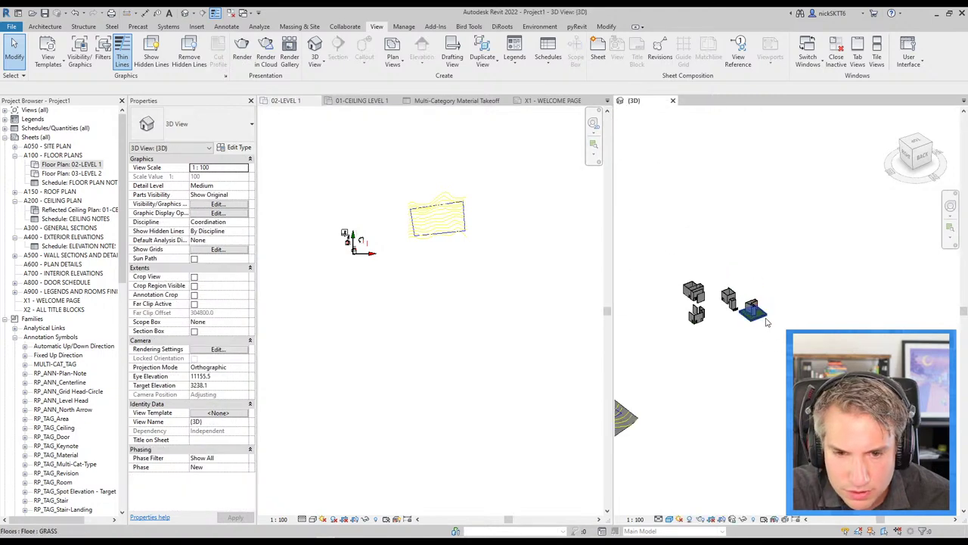
scroll(766, 322, up, 2)
scroll(771, 313, up, 3)
scroll(779, 302, up, 2)
click(782, 301)
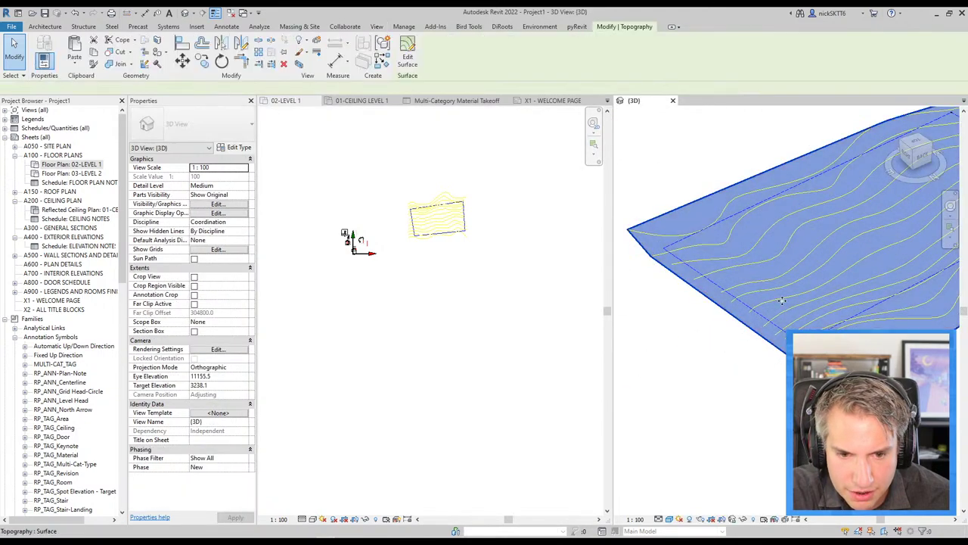
click(407, 55)
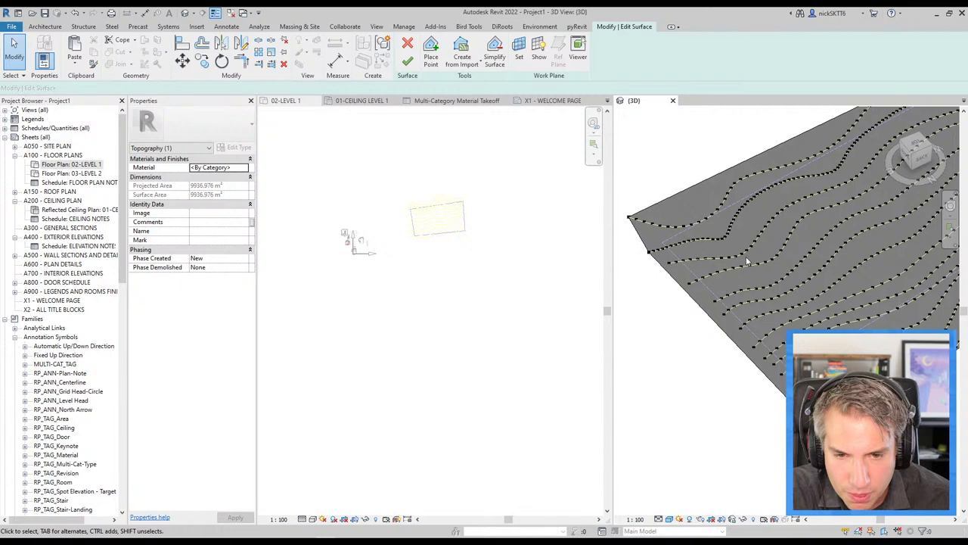
Step: Select three contour points, orbit to view the whole surface, then deselect them
scroll(779, 257, up, 3)
drag(765, 274, 806, 224)
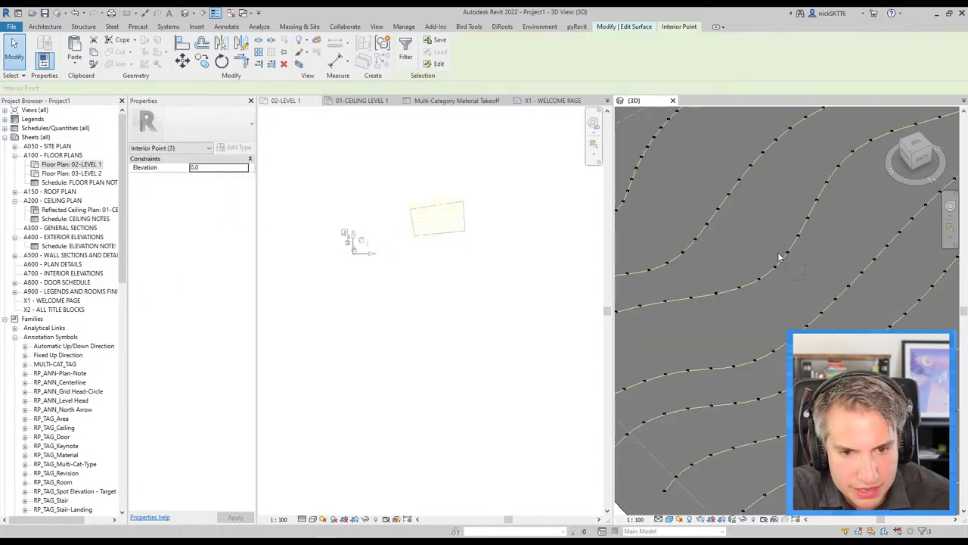
scroll(806, 212, down, 3)
mouse_move(697, 254)
shift+middle_down()
mouse_move(733, 281)
mouse_move(709, 274)
shift+middle_up()
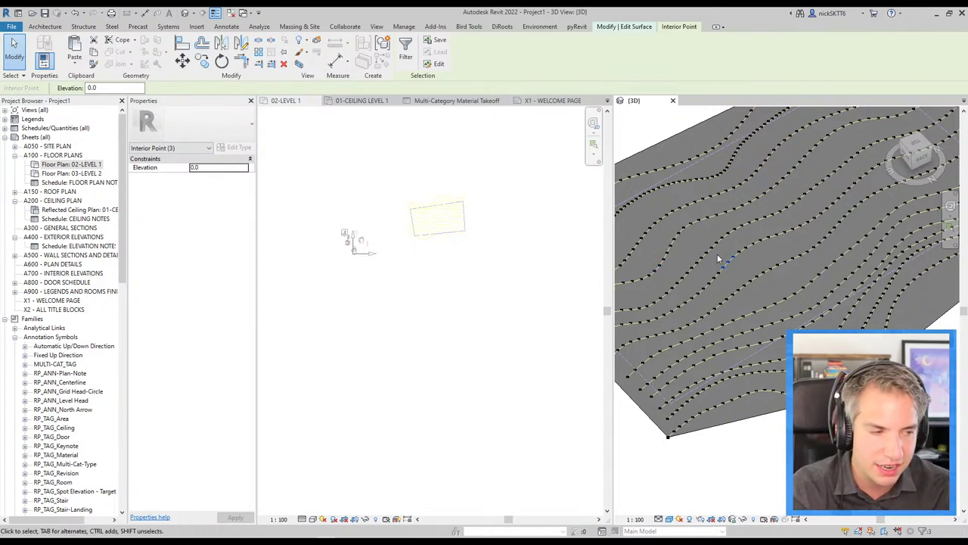
key(Escape)
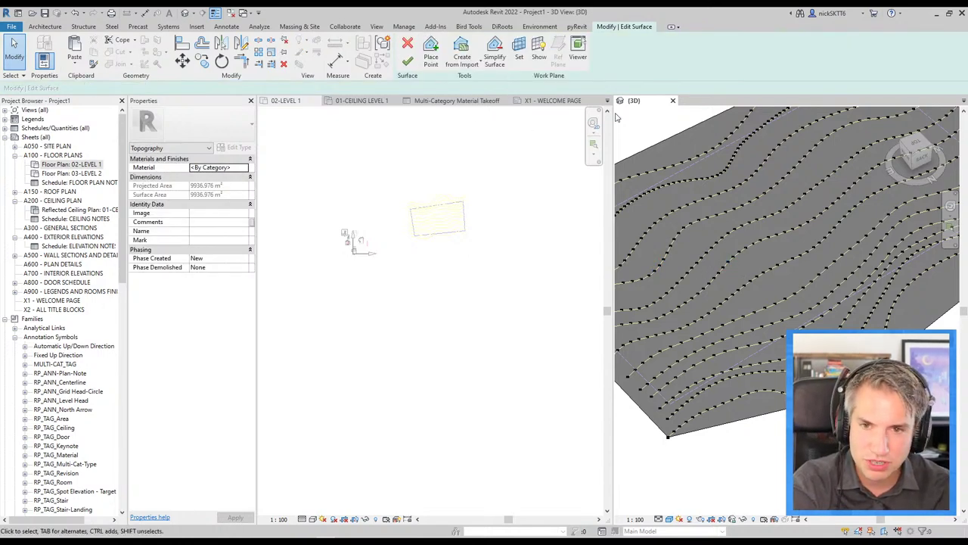
Step: Finish the surface edit and cycle through the view tabs back to the 02-LEVEL 1 floor plan
click(407, 56)
click(533, 27)
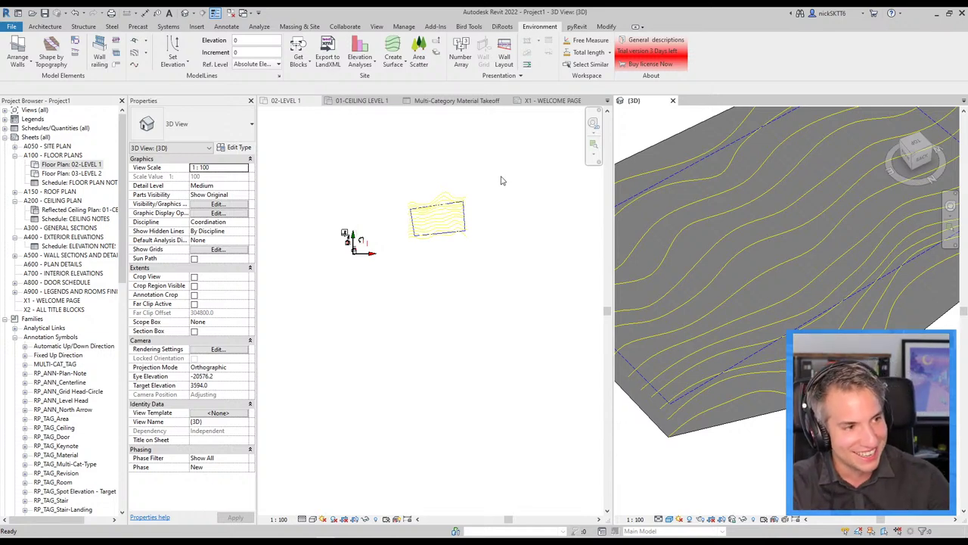
click(389, 102)
click(450, 101)
click(579, 102)
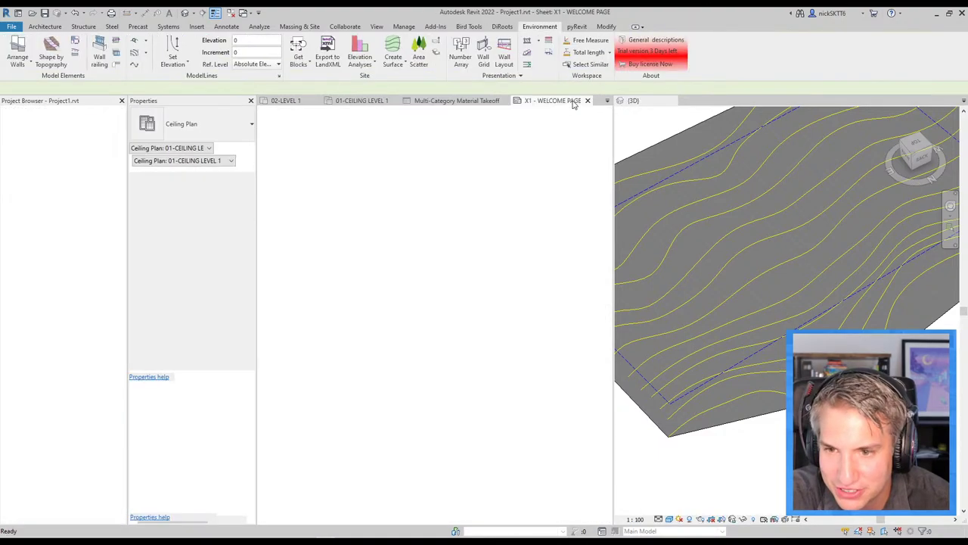
click(288, 100)
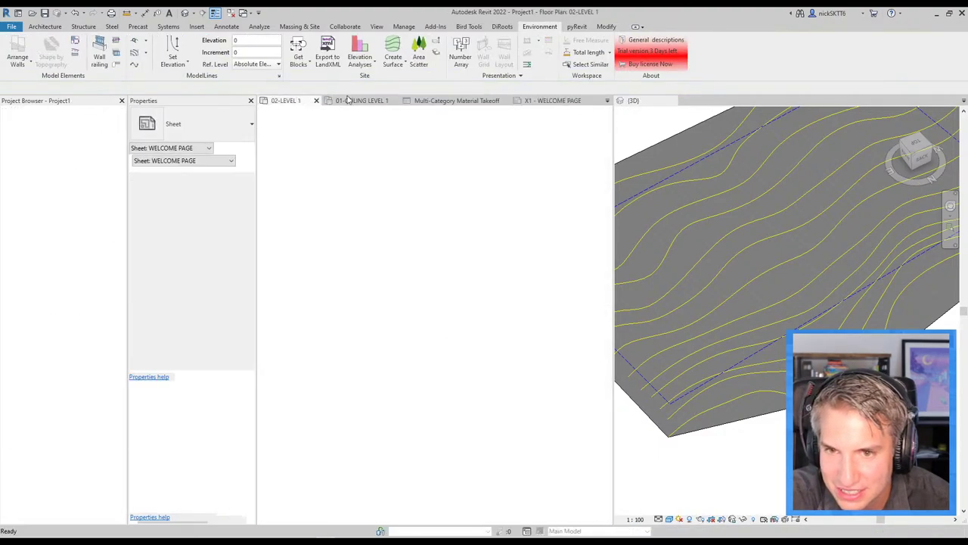
Step: Reorder the open view tabs and open the 01-SITE PLAN view
scroll(386, 227, down, 2)
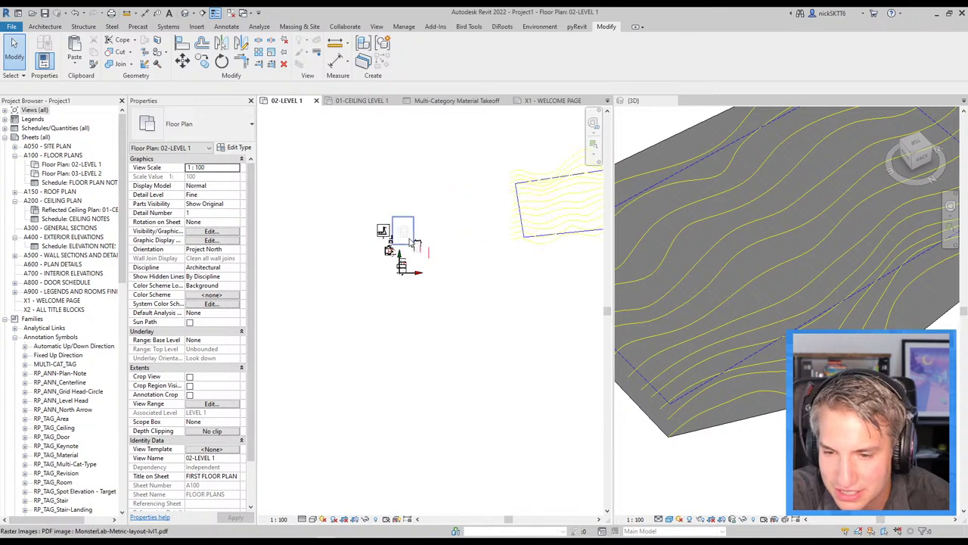
scroll(327, 225, down, 2)
scroll(308, 257, up, 3)
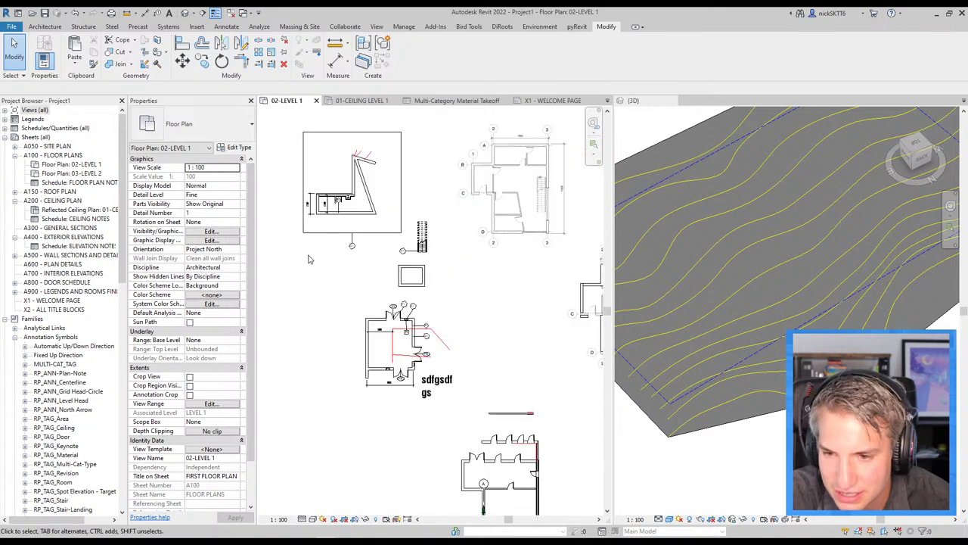
click(363, 101)
drag(476, 103, 484, 103)
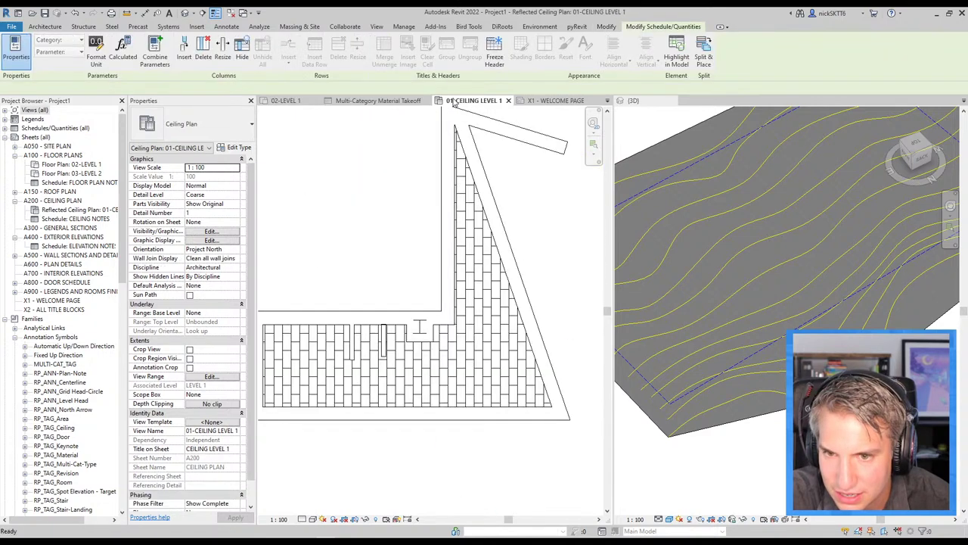
click(542, 101)
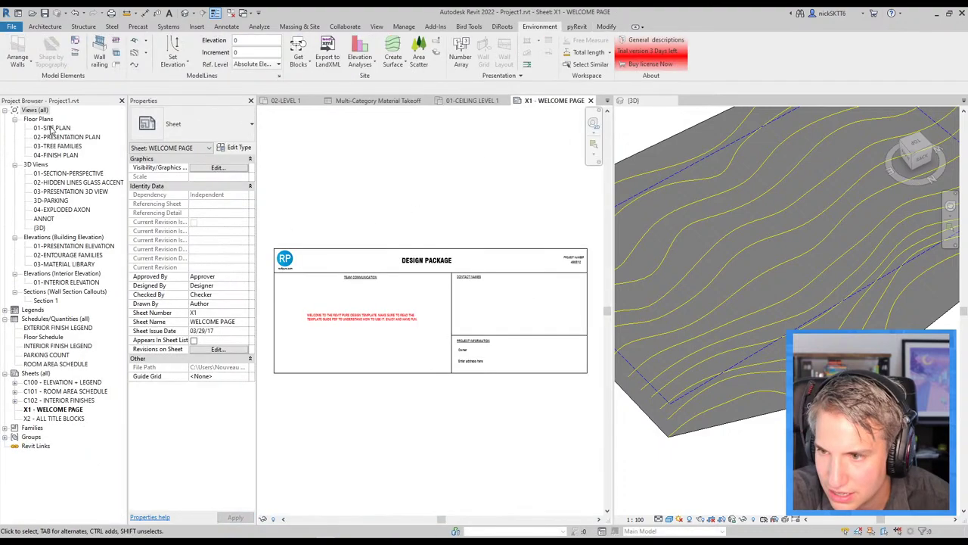
double_click(52, 128)
Step: Zoom and pan until the contoured topography and gridded sidewalk strip fill the view
scroll(306, 257, up, 3)
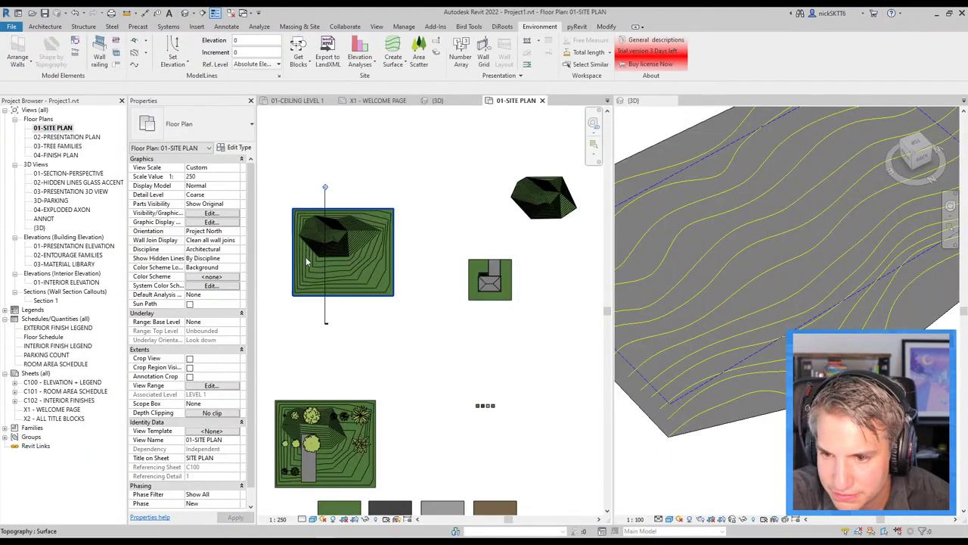
scroll(389, 276, up, 2)
scroll(391, 295, up, 2)
scroll(391, 295, down, 5)
scroll(335, 389, up, 4)
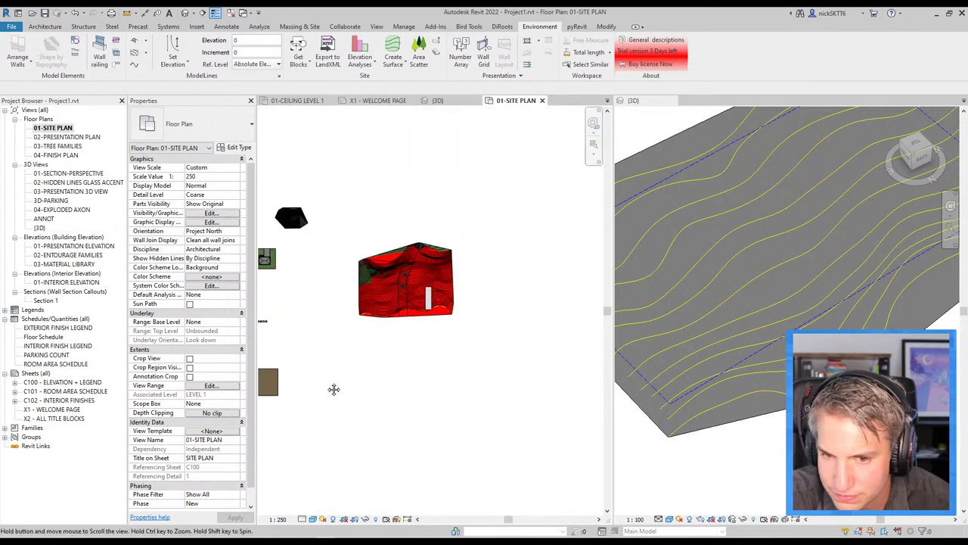
middle_drag(335, 389, 672, 352)
scroll(408, 204, up, 3)
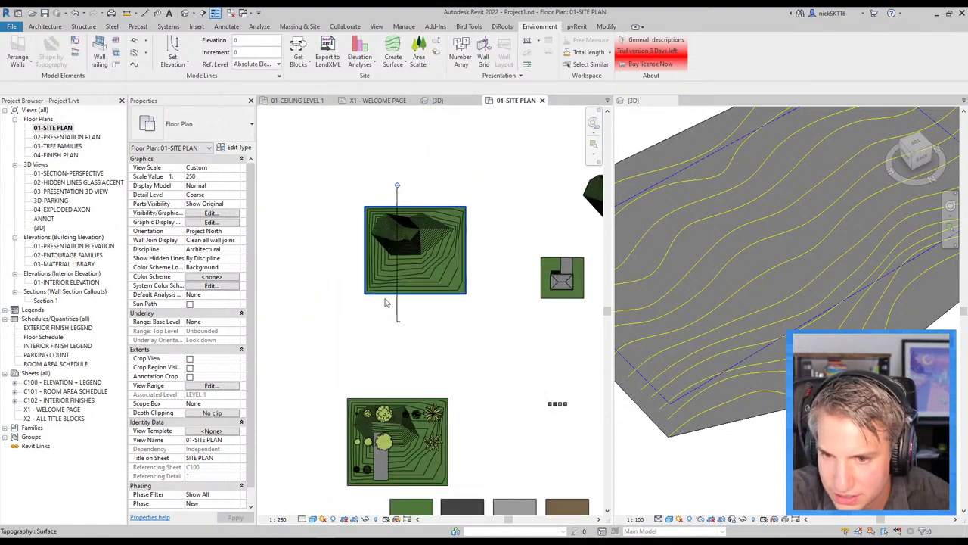
mouse_move(431, 416)
middle_down()
mouse_move(378, 140)
mouse_move(469, 161)
middle_up()
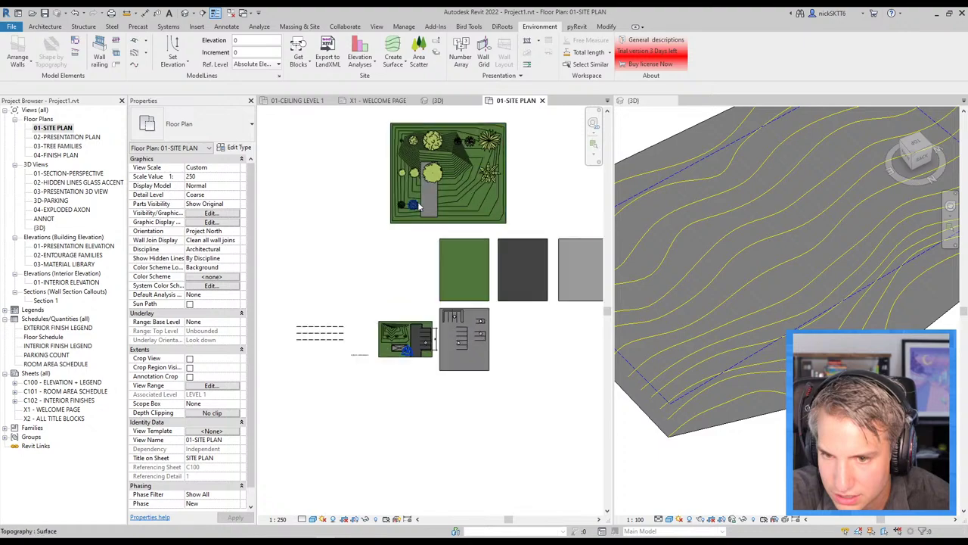
scroll(504, 245, up, 4)
scroll(550, 266, up, 3)
scroll(550, 267, up, 1)
scroll(514, 346, down, 3)
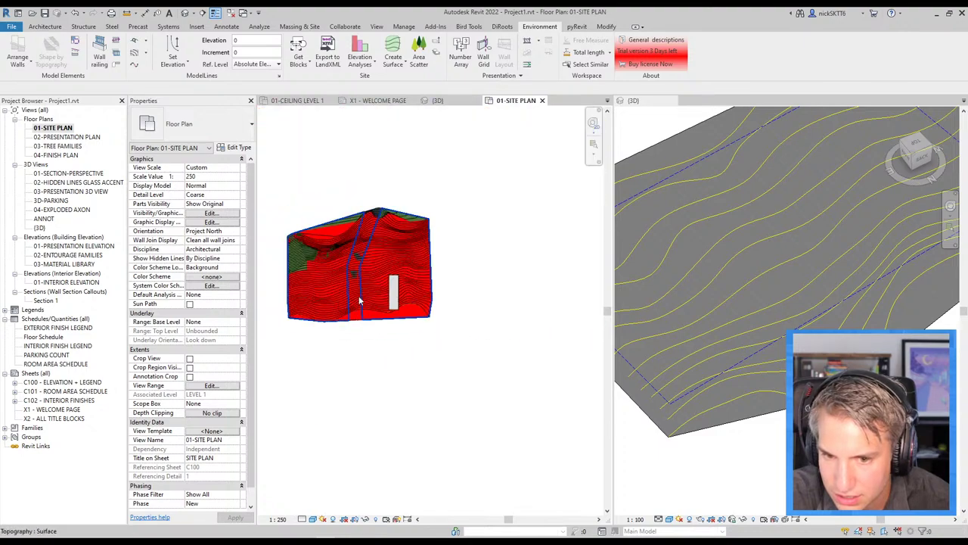
scroll(484, 303, down, 3)
scroll(451, 276, down, 2)
scroll(451, 274, up, 3)
scroll(447, 249, up, 3)
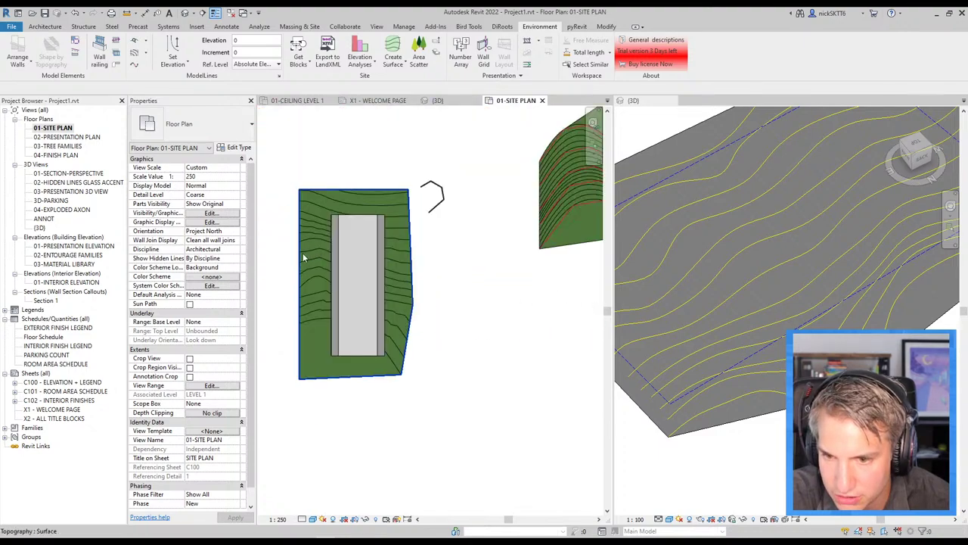
scroll(435, 197, up, 2)
Step: Select the gridded sidewalk filled region and compare it against the 3D view
click(426, 168)
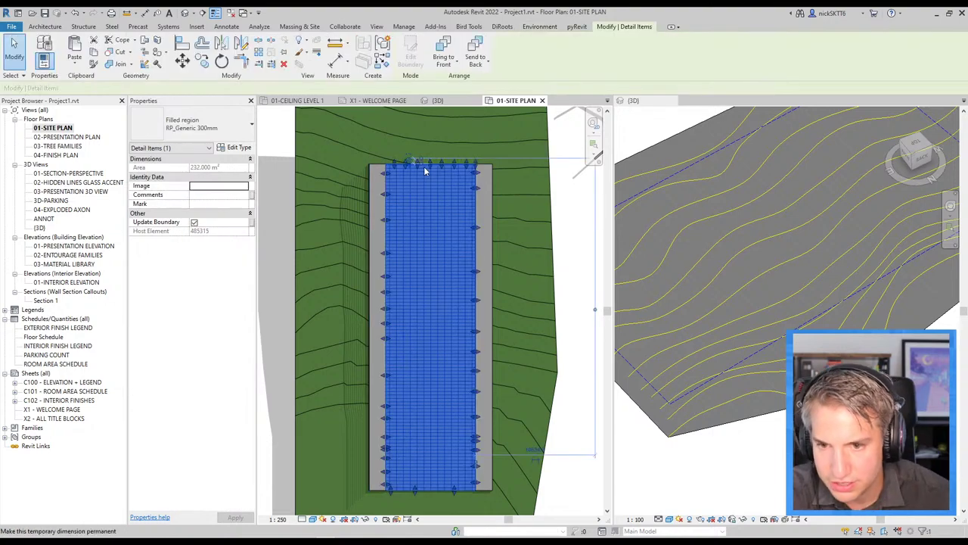
key(Escape)
click(414, 169)
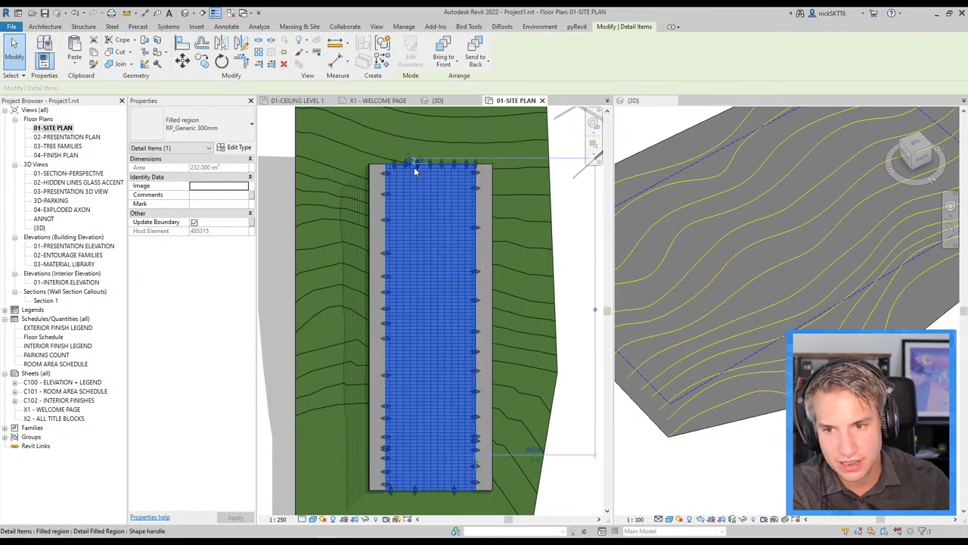
scroll(436, 205, down, 2)
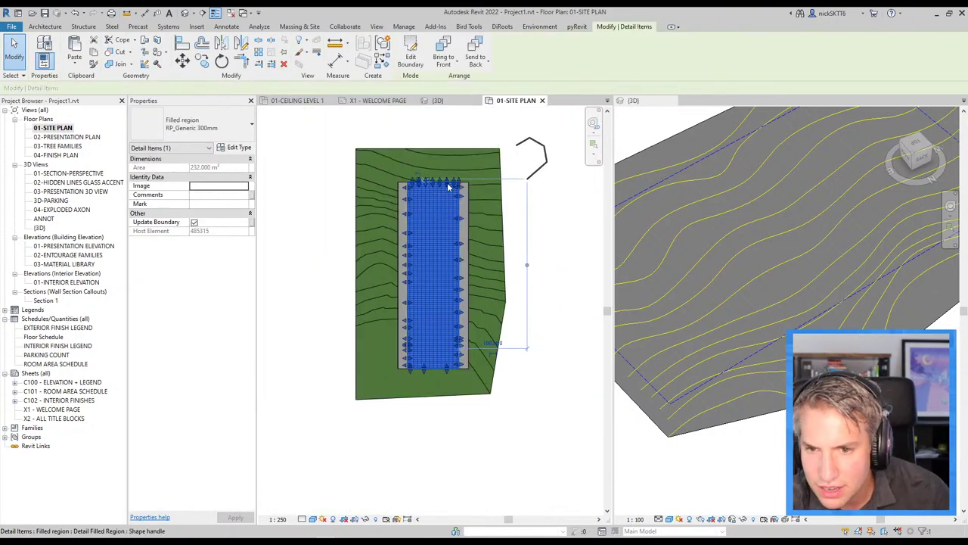
click(437, 100)
scroll(478, 240, up, 4)
scroll(478, 239, up, 1)
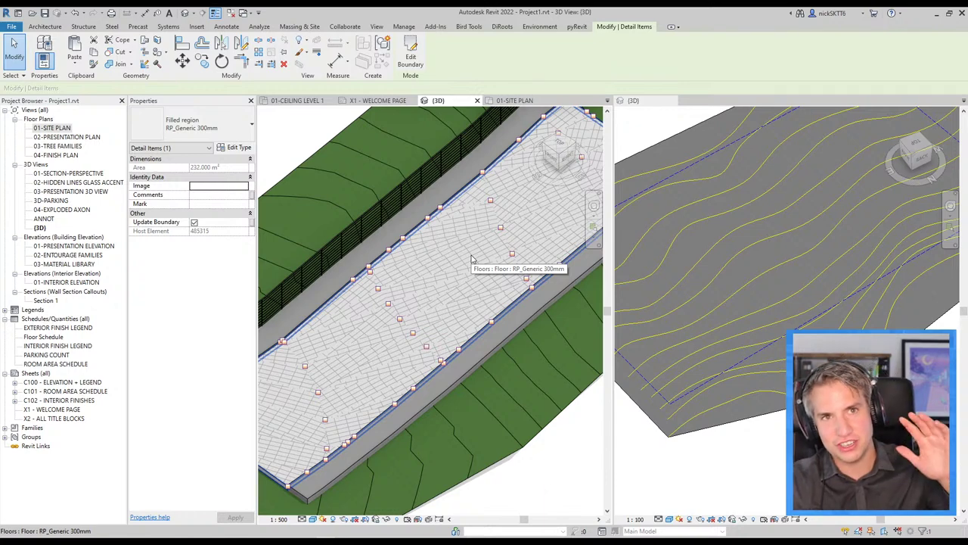
Step: Return to 01-SITE PLAN, clear the filled-region selection, and show the Environment tools
click(503, 101)
key(Escape)
scroll(435, 231, up, 2)
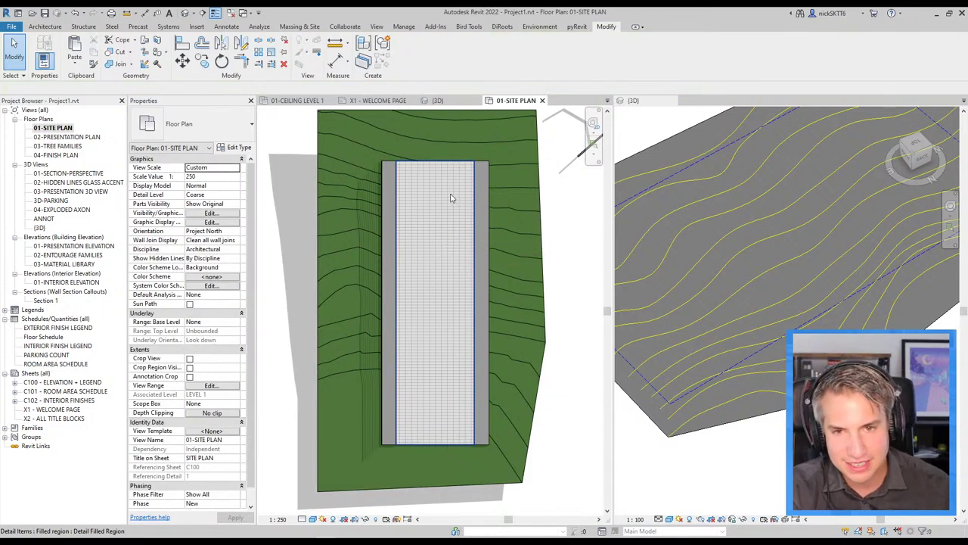
click(543, 28)
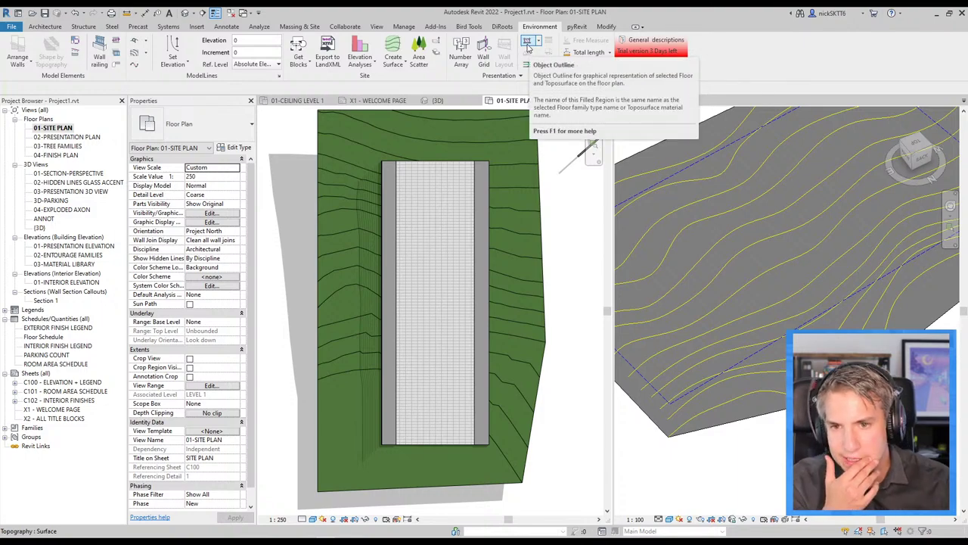
Step: Outline the SITE_Sidewalk floor as filled regions with Environment's Object Outline
click(528, 44)
click(421, 224)
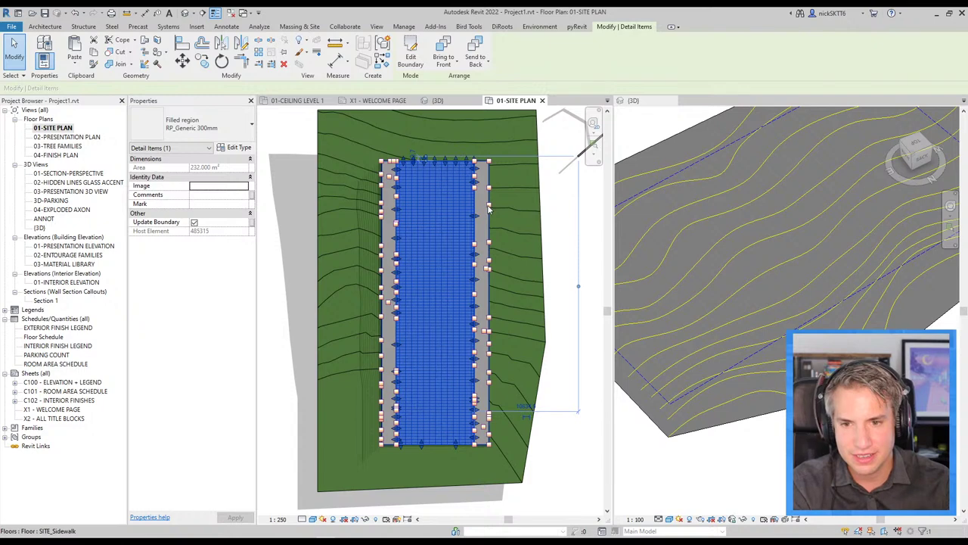
key(Escape)
click(488, 210)
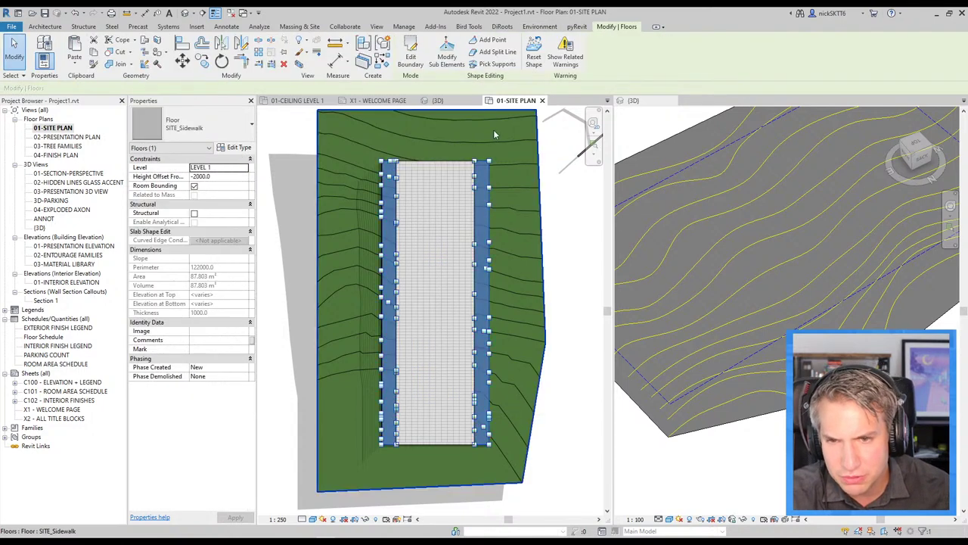
click(531, 28)
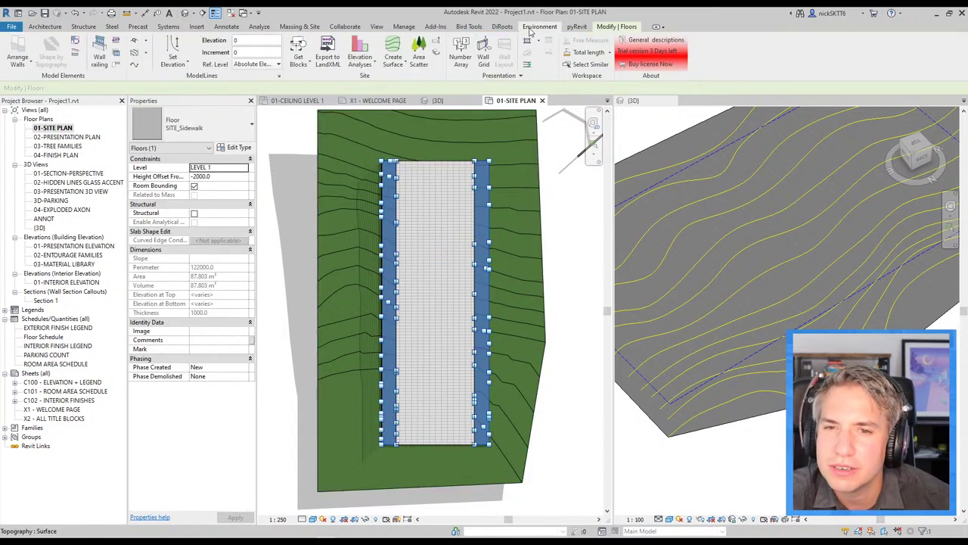
click(527, 44)
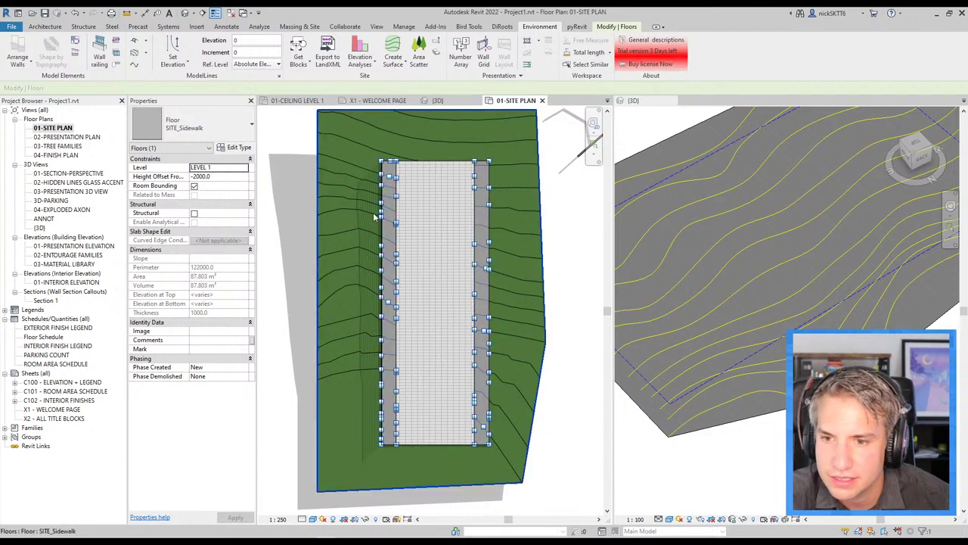
scroll(448, 209, up, 1)
scroll(503, 165, up, 1)
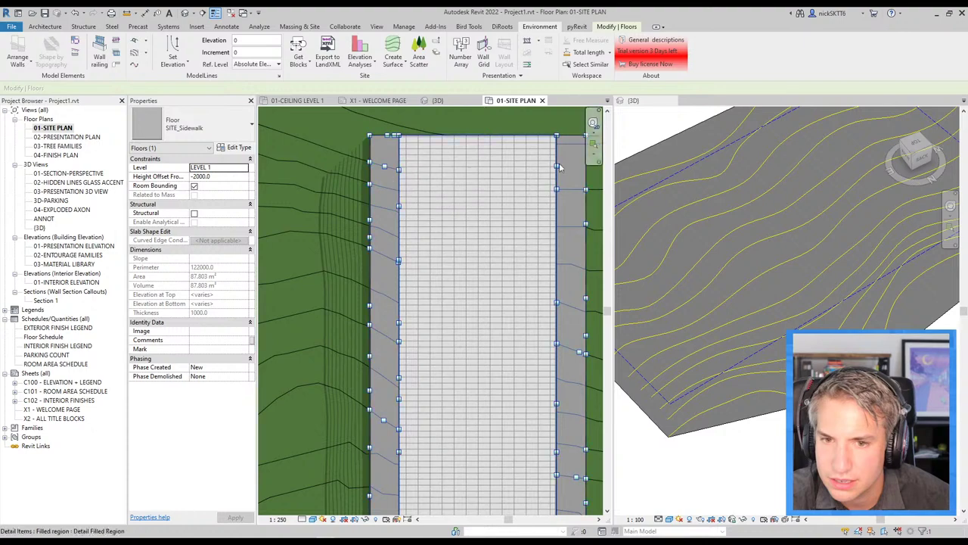
key(Escape)
scroll(522, 177, down, 1)
Step: Change the new filled-region strips to the RP-Ground type
click(519, 181)
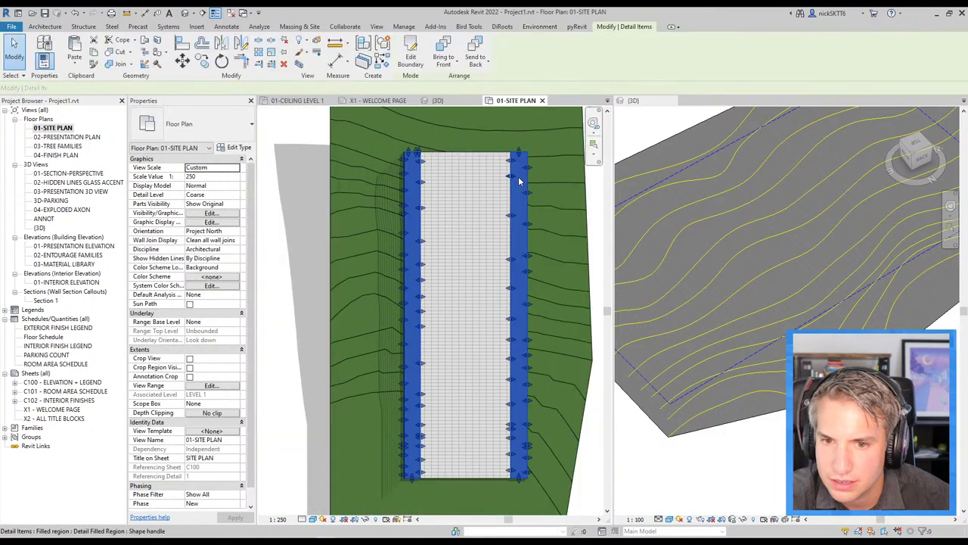
click(193, 124)
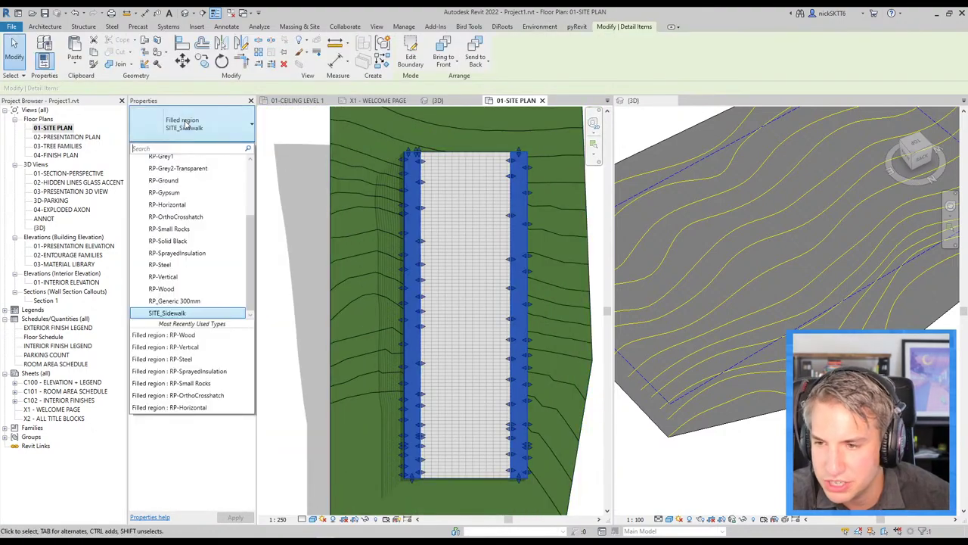
click(163, 180)
Step: Deselect the RP-Ground filled regions in the site plan
key(Escape)
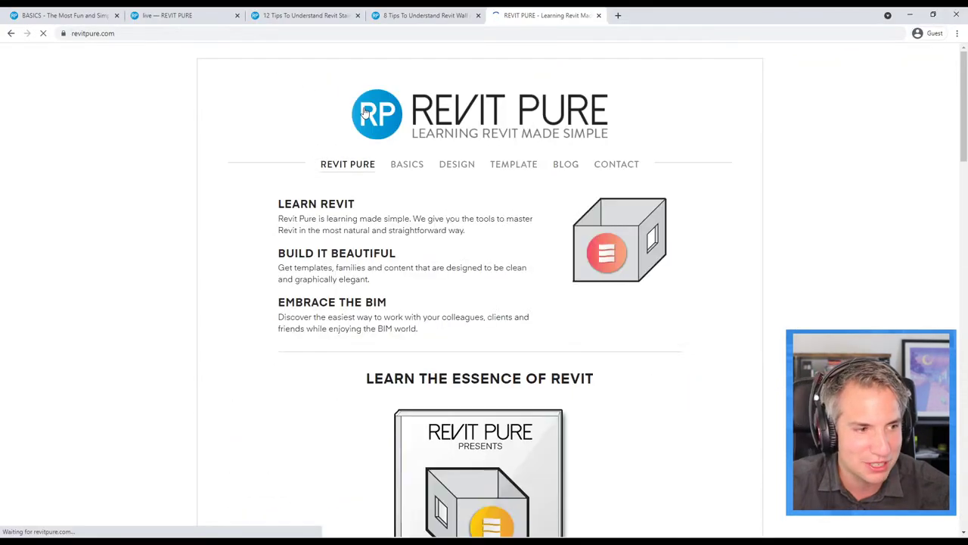
Step: Load revitpure.com/pamphlets and scroll through the pamphlets page
click(573, 168)
click(200, 33)
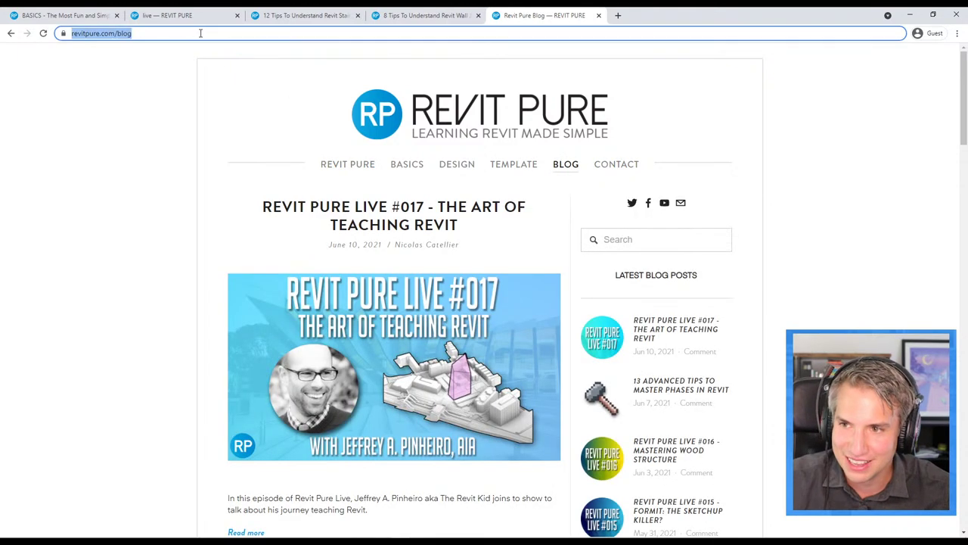
drag(155, 33, 137, 35)
text(pamp)
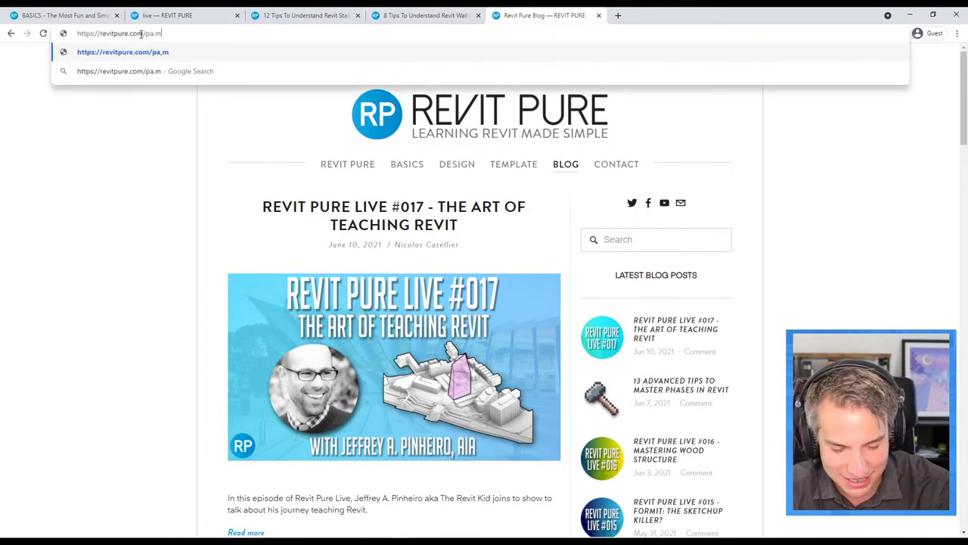
text(hlets)
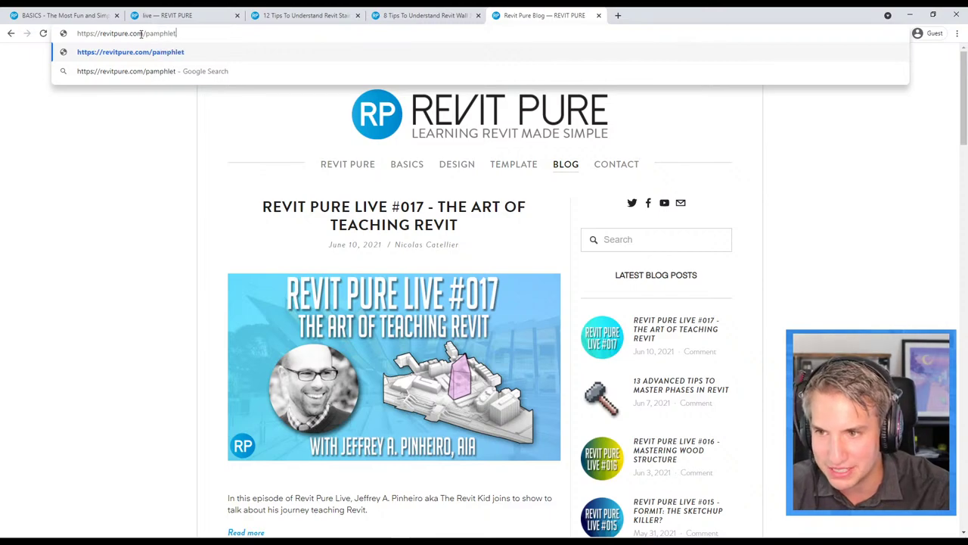
key(Return)
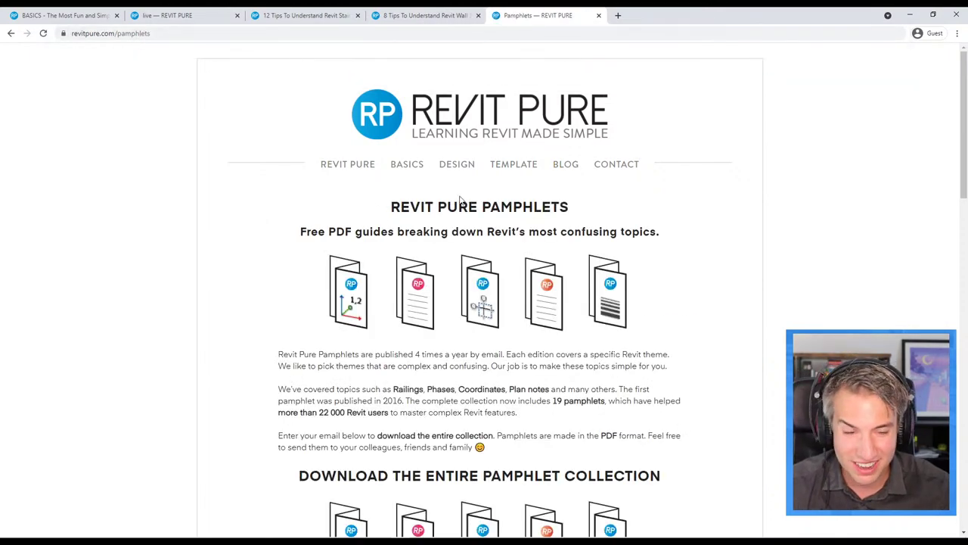
scroll(459, 199, down, 3)
scroll(484, 203, down, 4)
scroll(518, 206, down, 3)
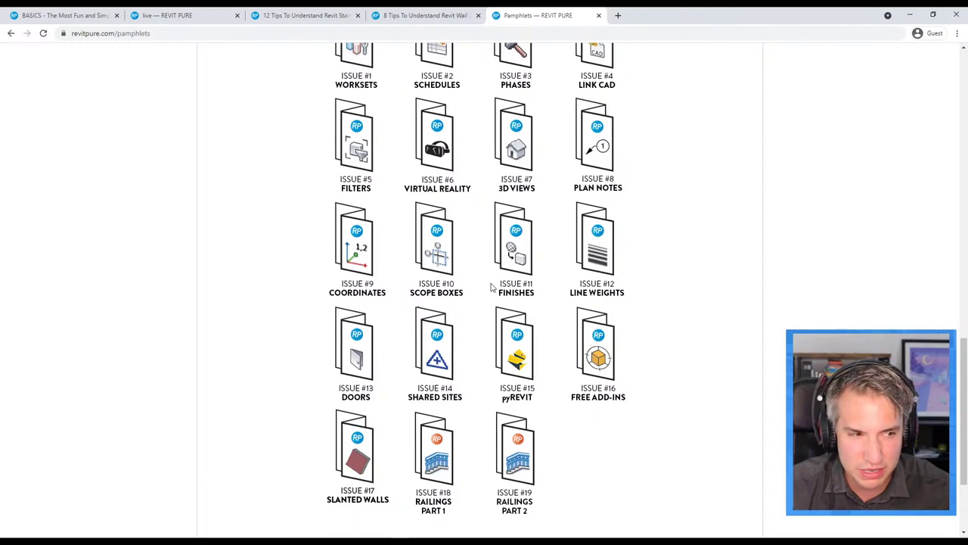
scroll(484, 272, down, 3)
scroll(462, 283, up, 3)
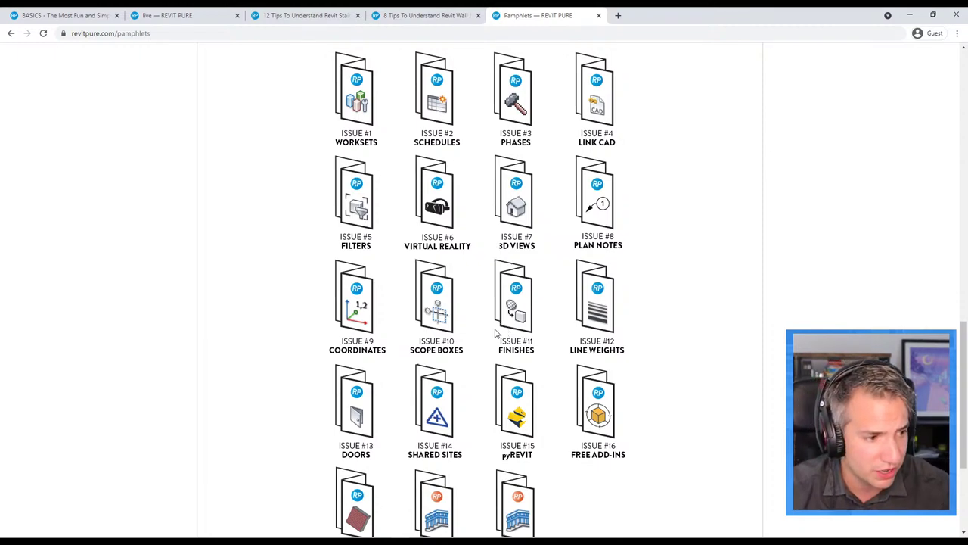
scroll(495, 333, up, 3)
scroll(484, 334, up, 3)
scroll(454, 336, up, 2)
scroll(427, 338, up, 2)
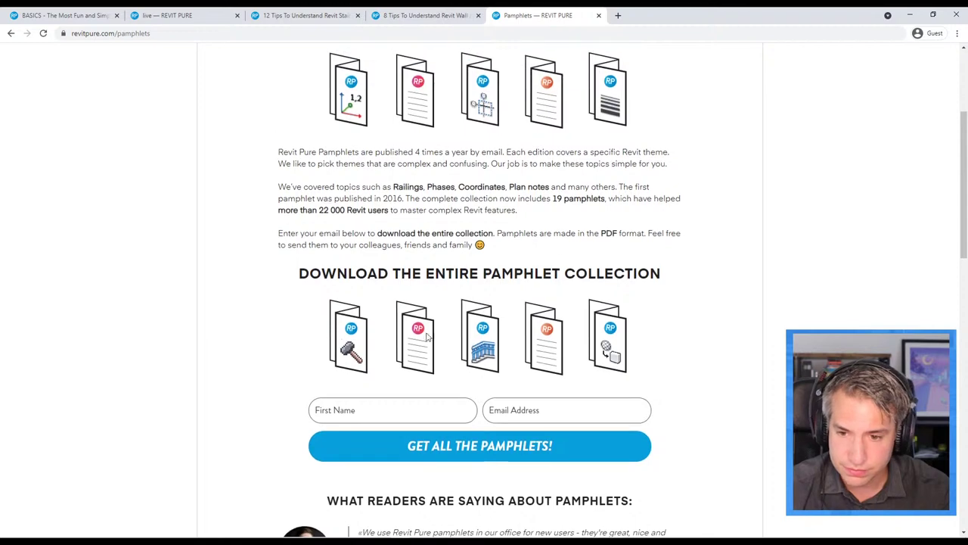
scroll(319, 341, up, 2)
scroll(260, 331, down, 3)
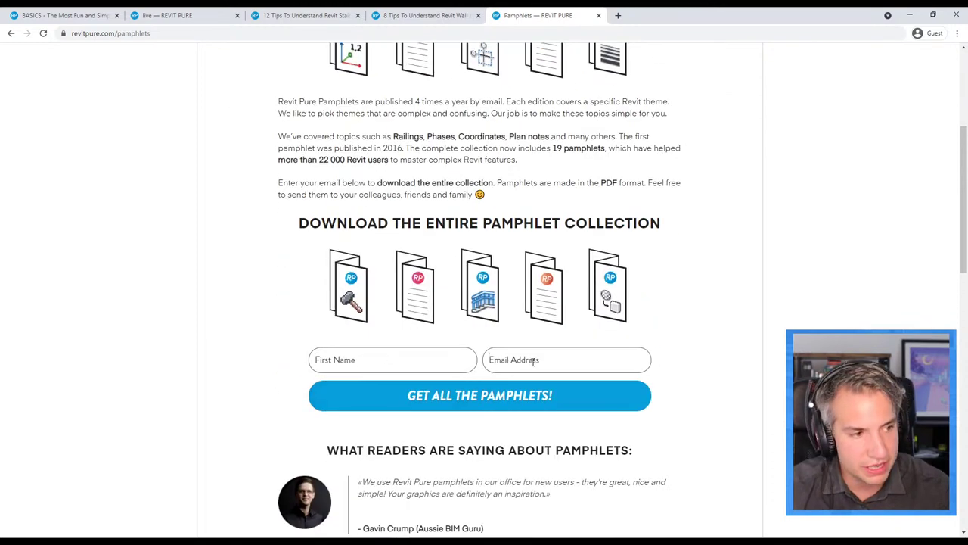
scroll(382, 284, up, 3)
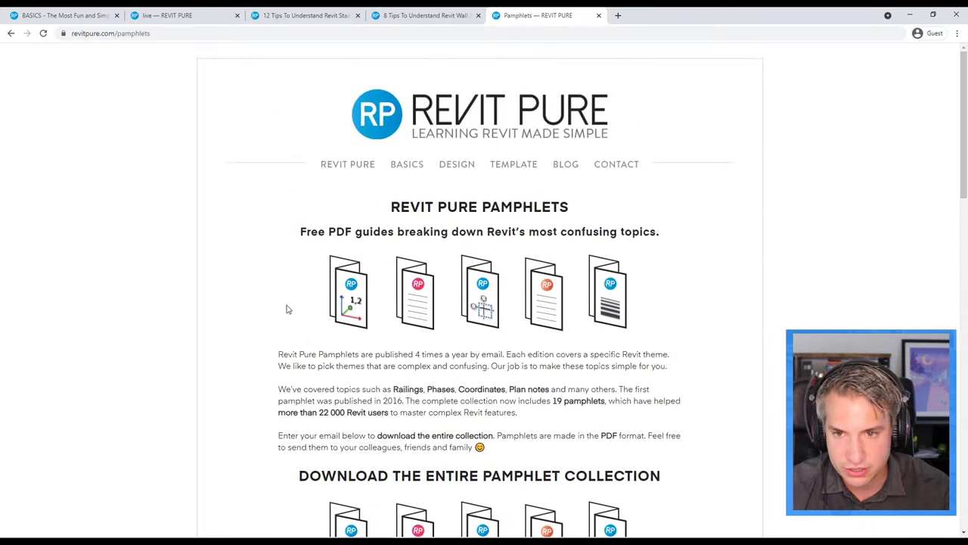
Step: Visit the BASICS, DESIGN and TEMPLATE pages from the site's navigation bar
click(404, 163)
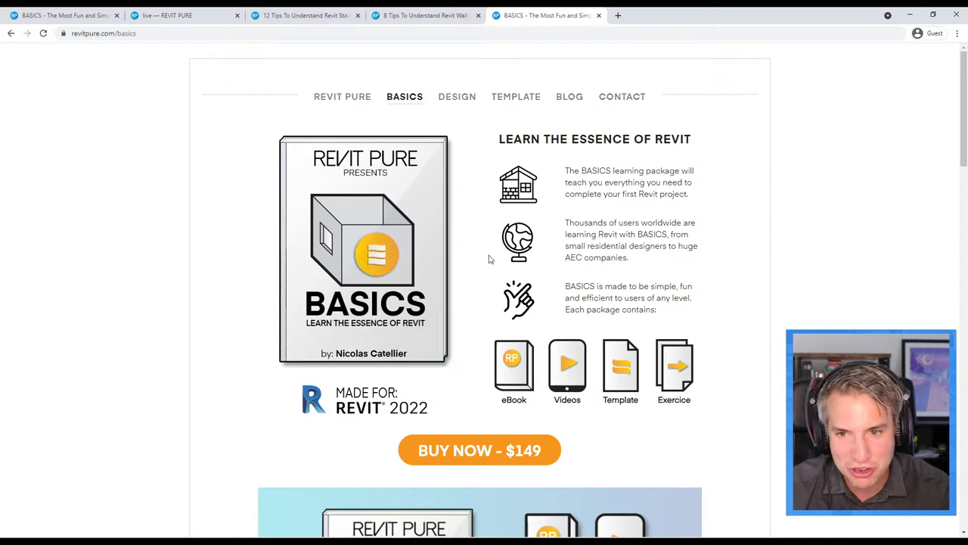
click(462, 98)
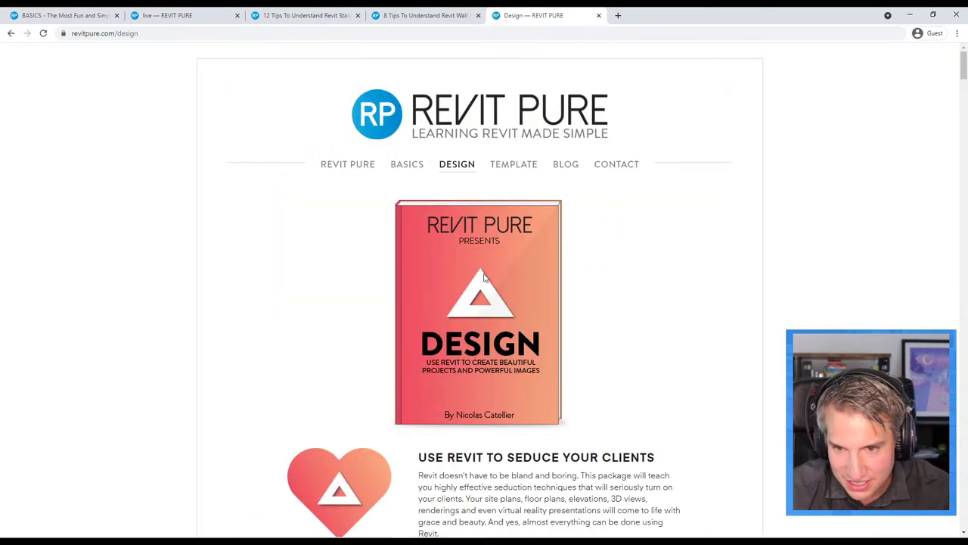
click(520, 168)
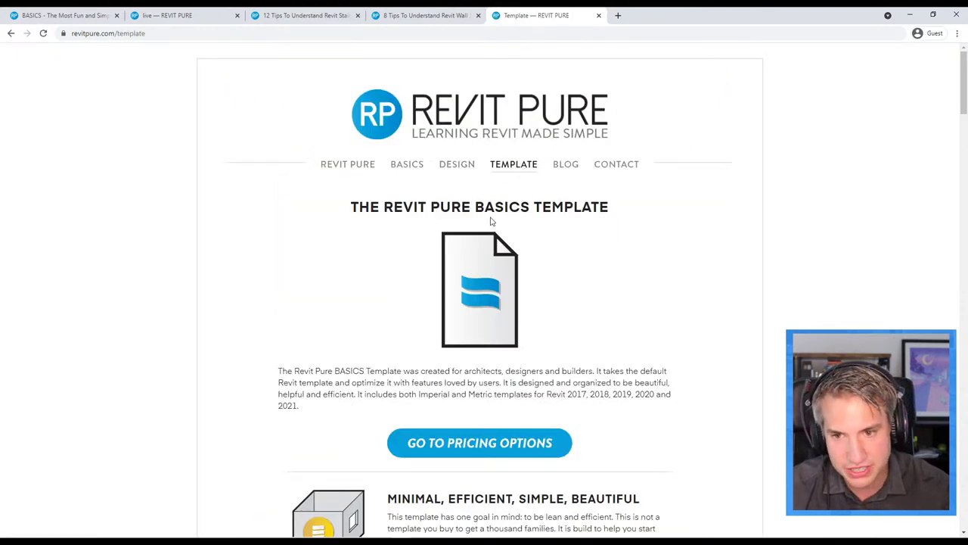